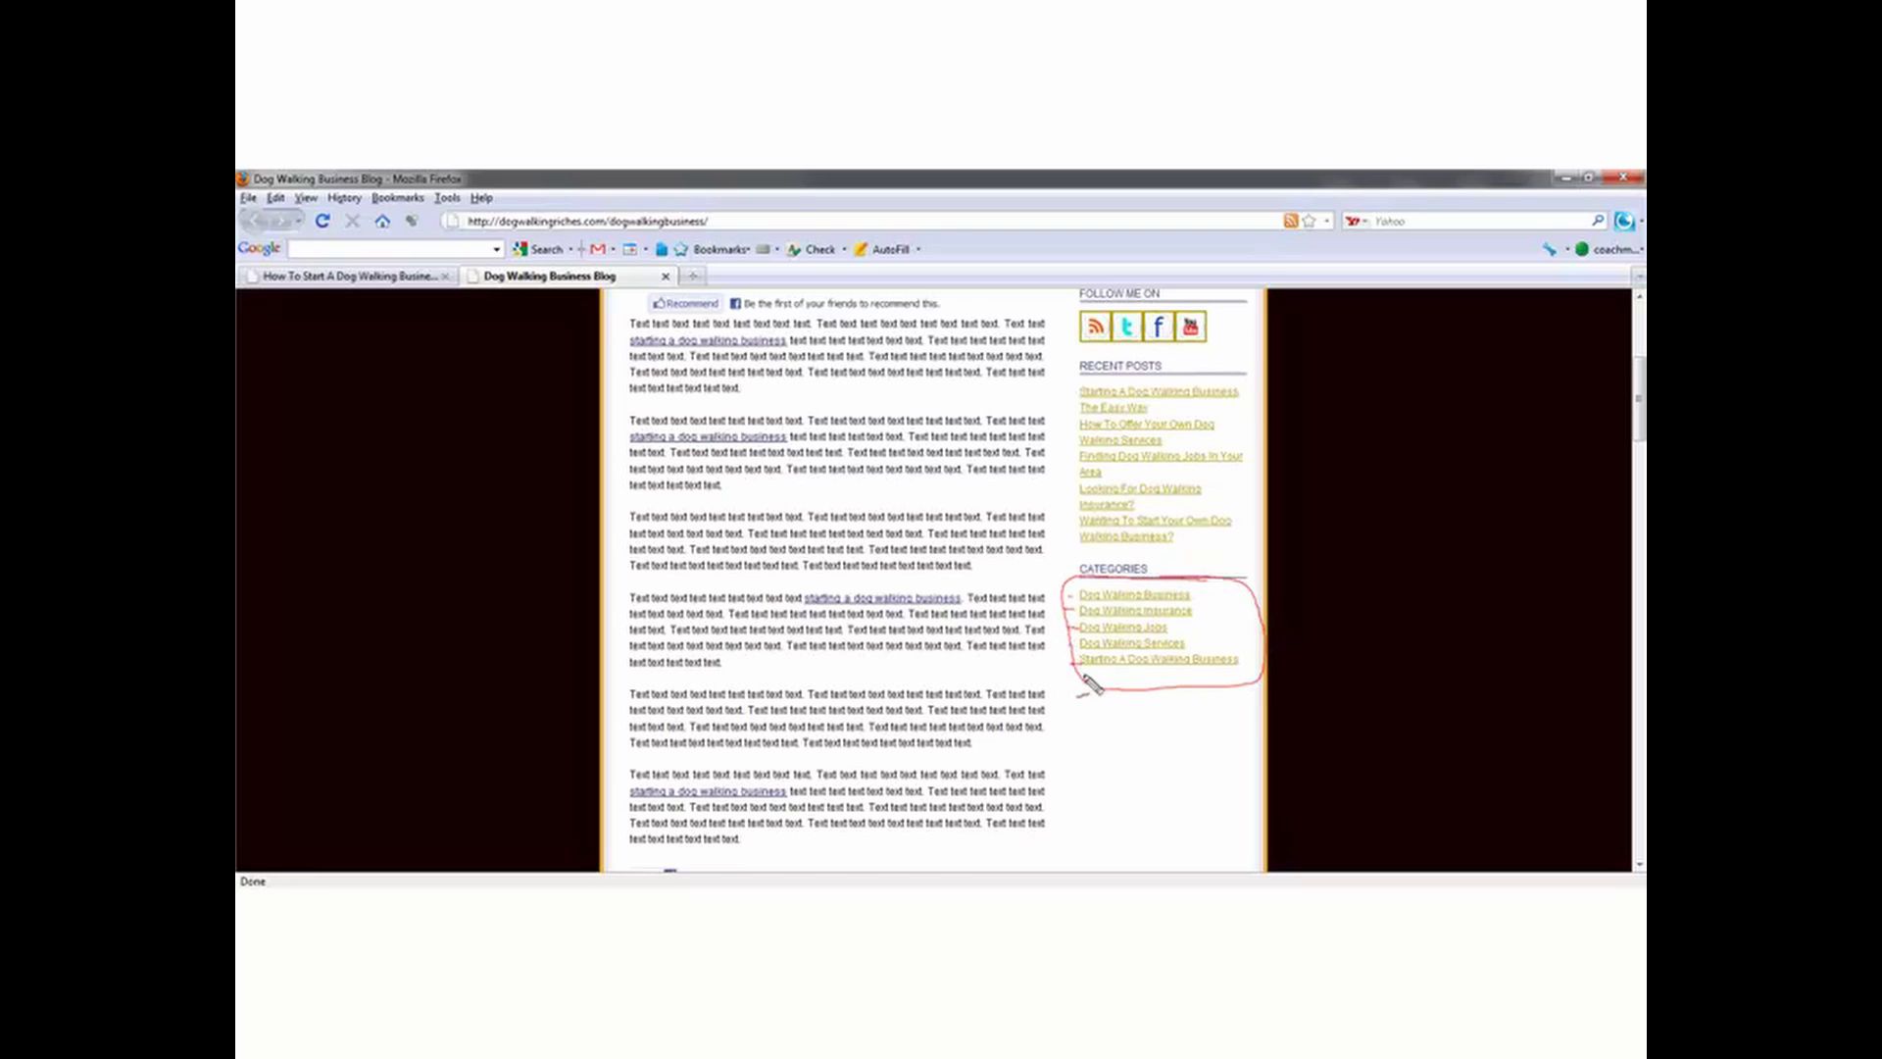
Step: Examine the posts and keyword category list on the dog walking blog's home page
left_click_drag(1200, 610, 1212, 606)
mouse_move(1640, 439)
left_mouse_down()
mouse_move(1639, 387)
mouse_move(1640, 415)
left_mouse_up()
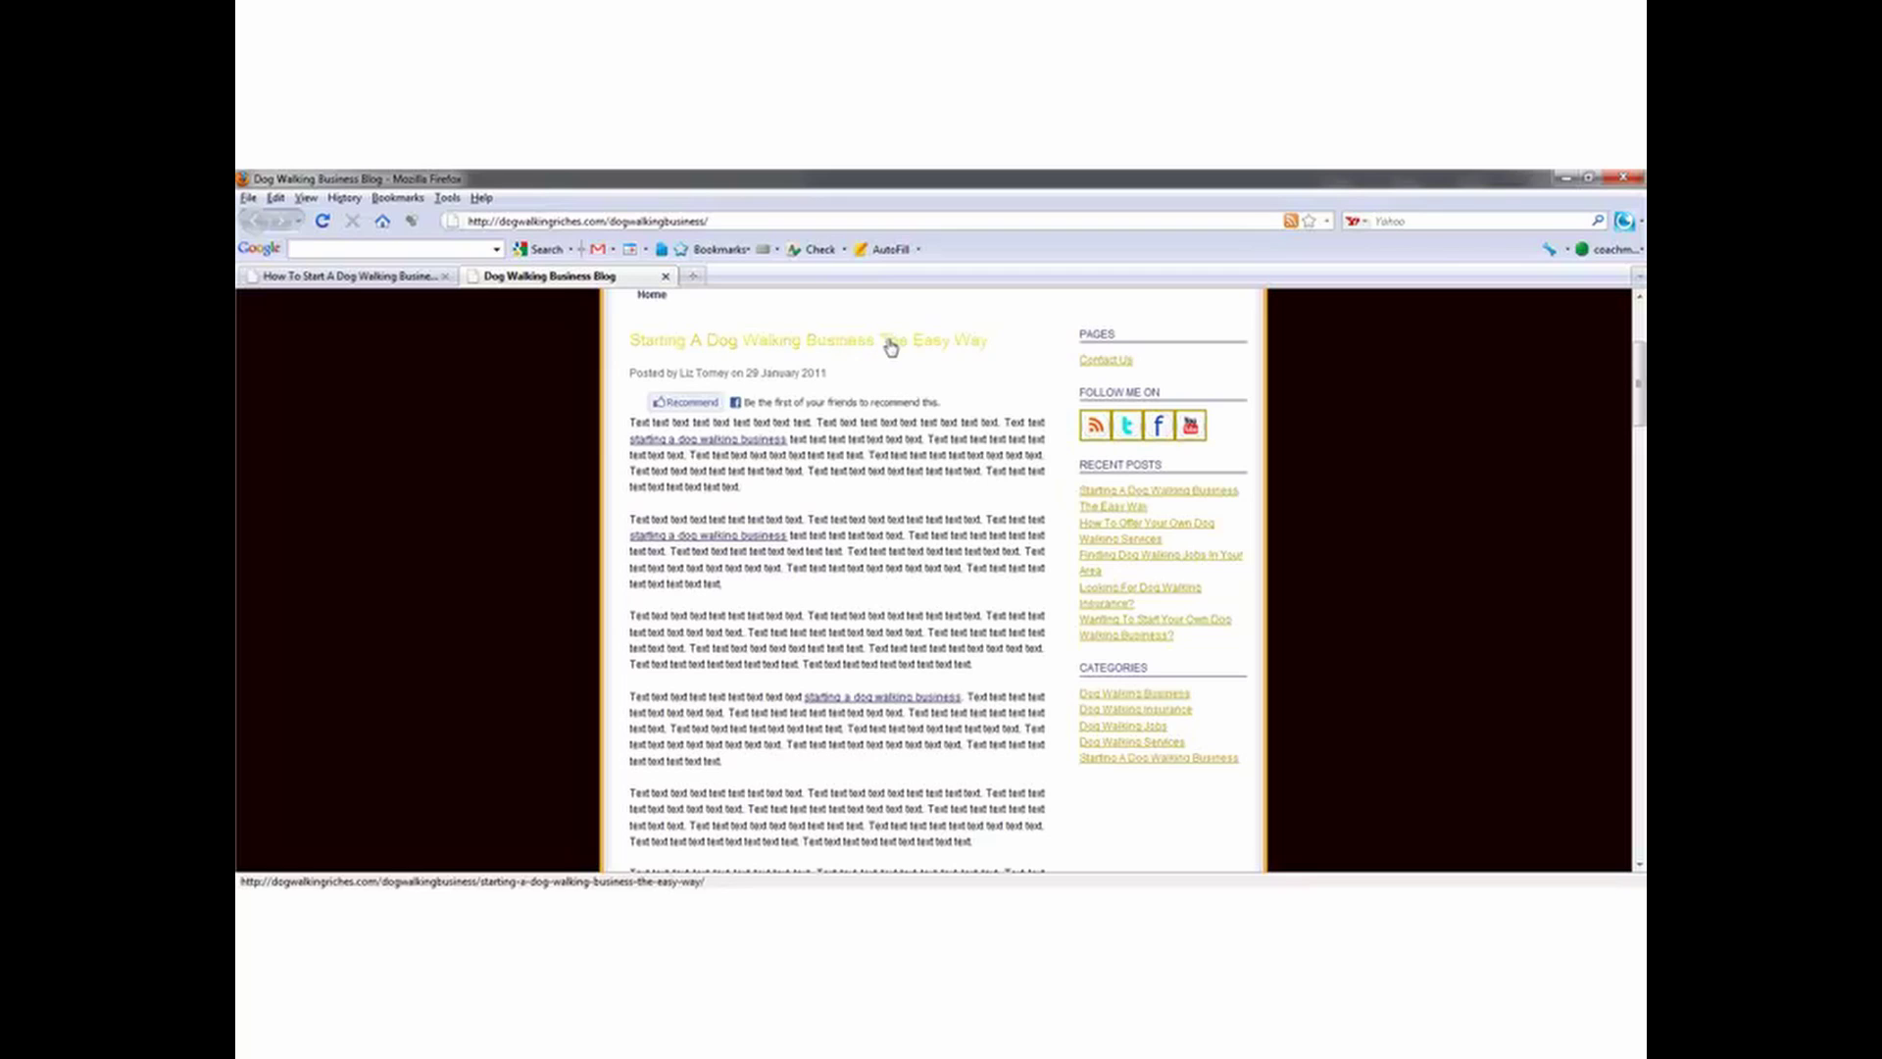
left_click_drag(1639, 412, 1629, 609)
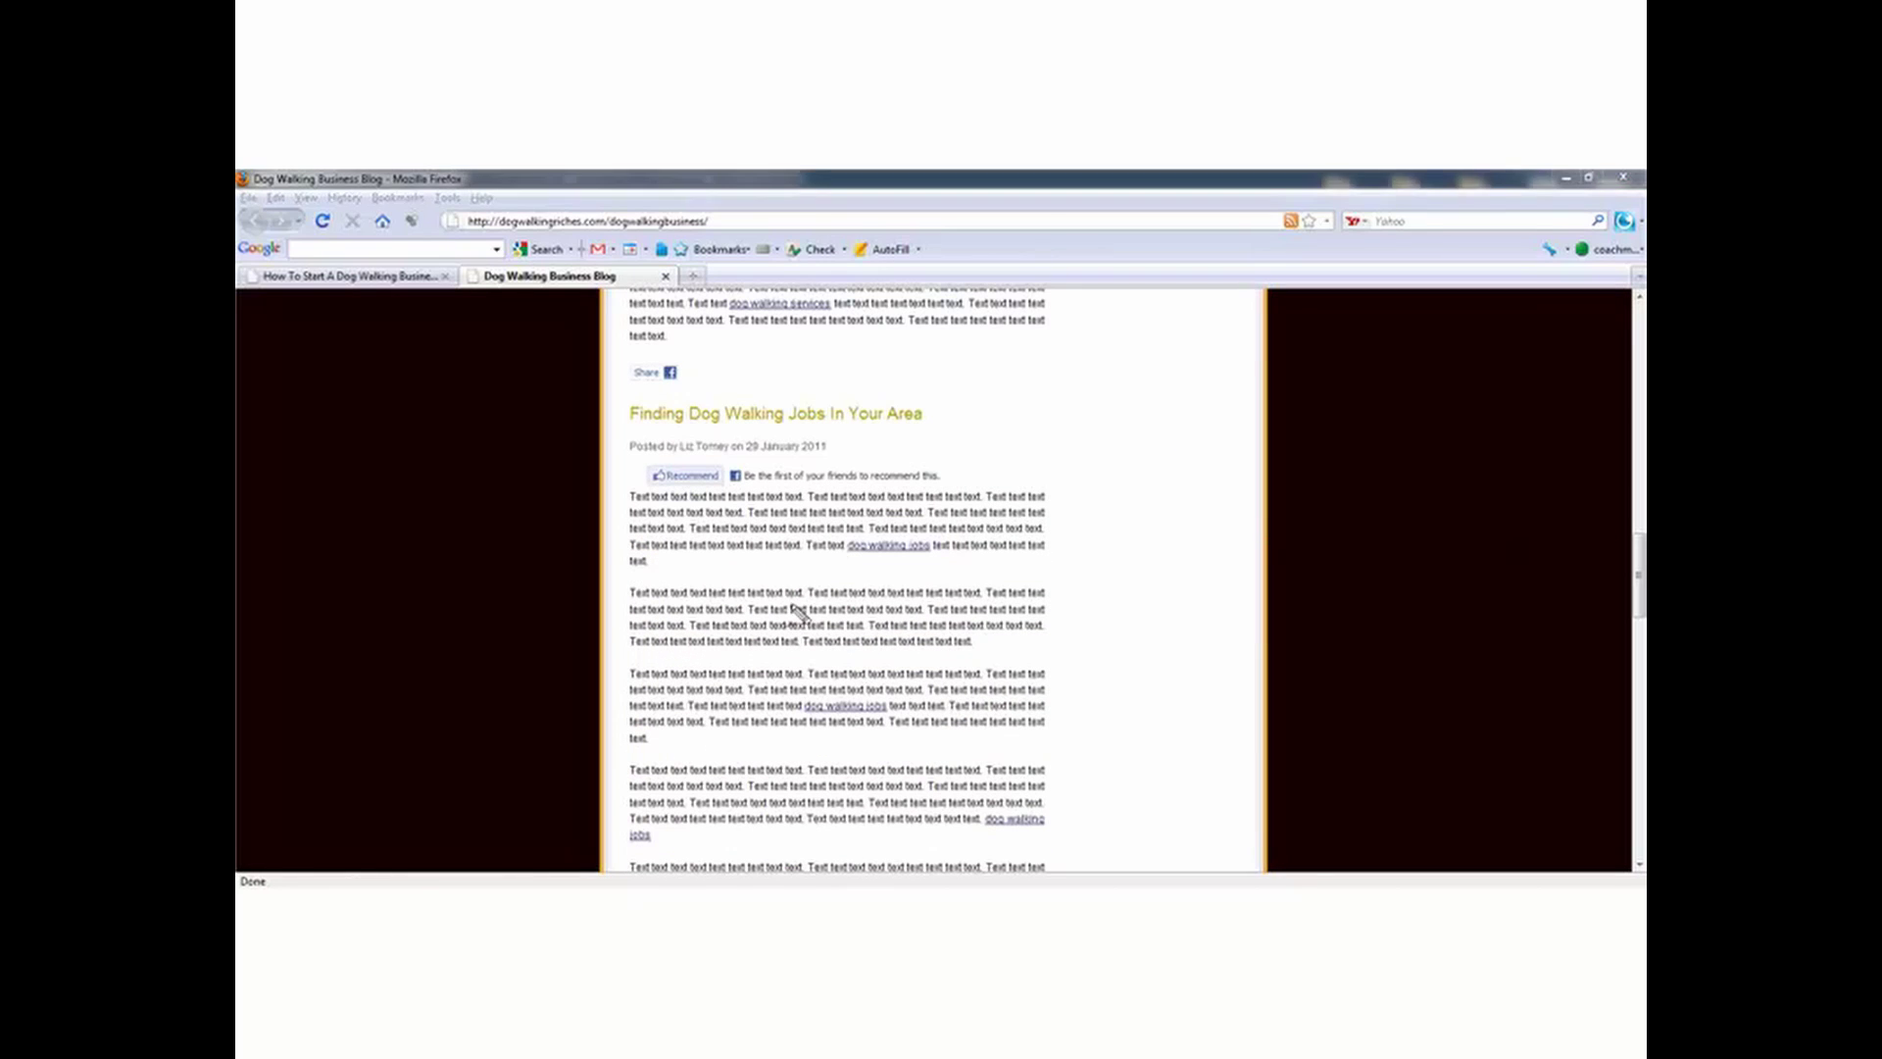
left_click_drag(789, 609, 937, 663)
left_click_drag(1640, 578, 1640, 421)
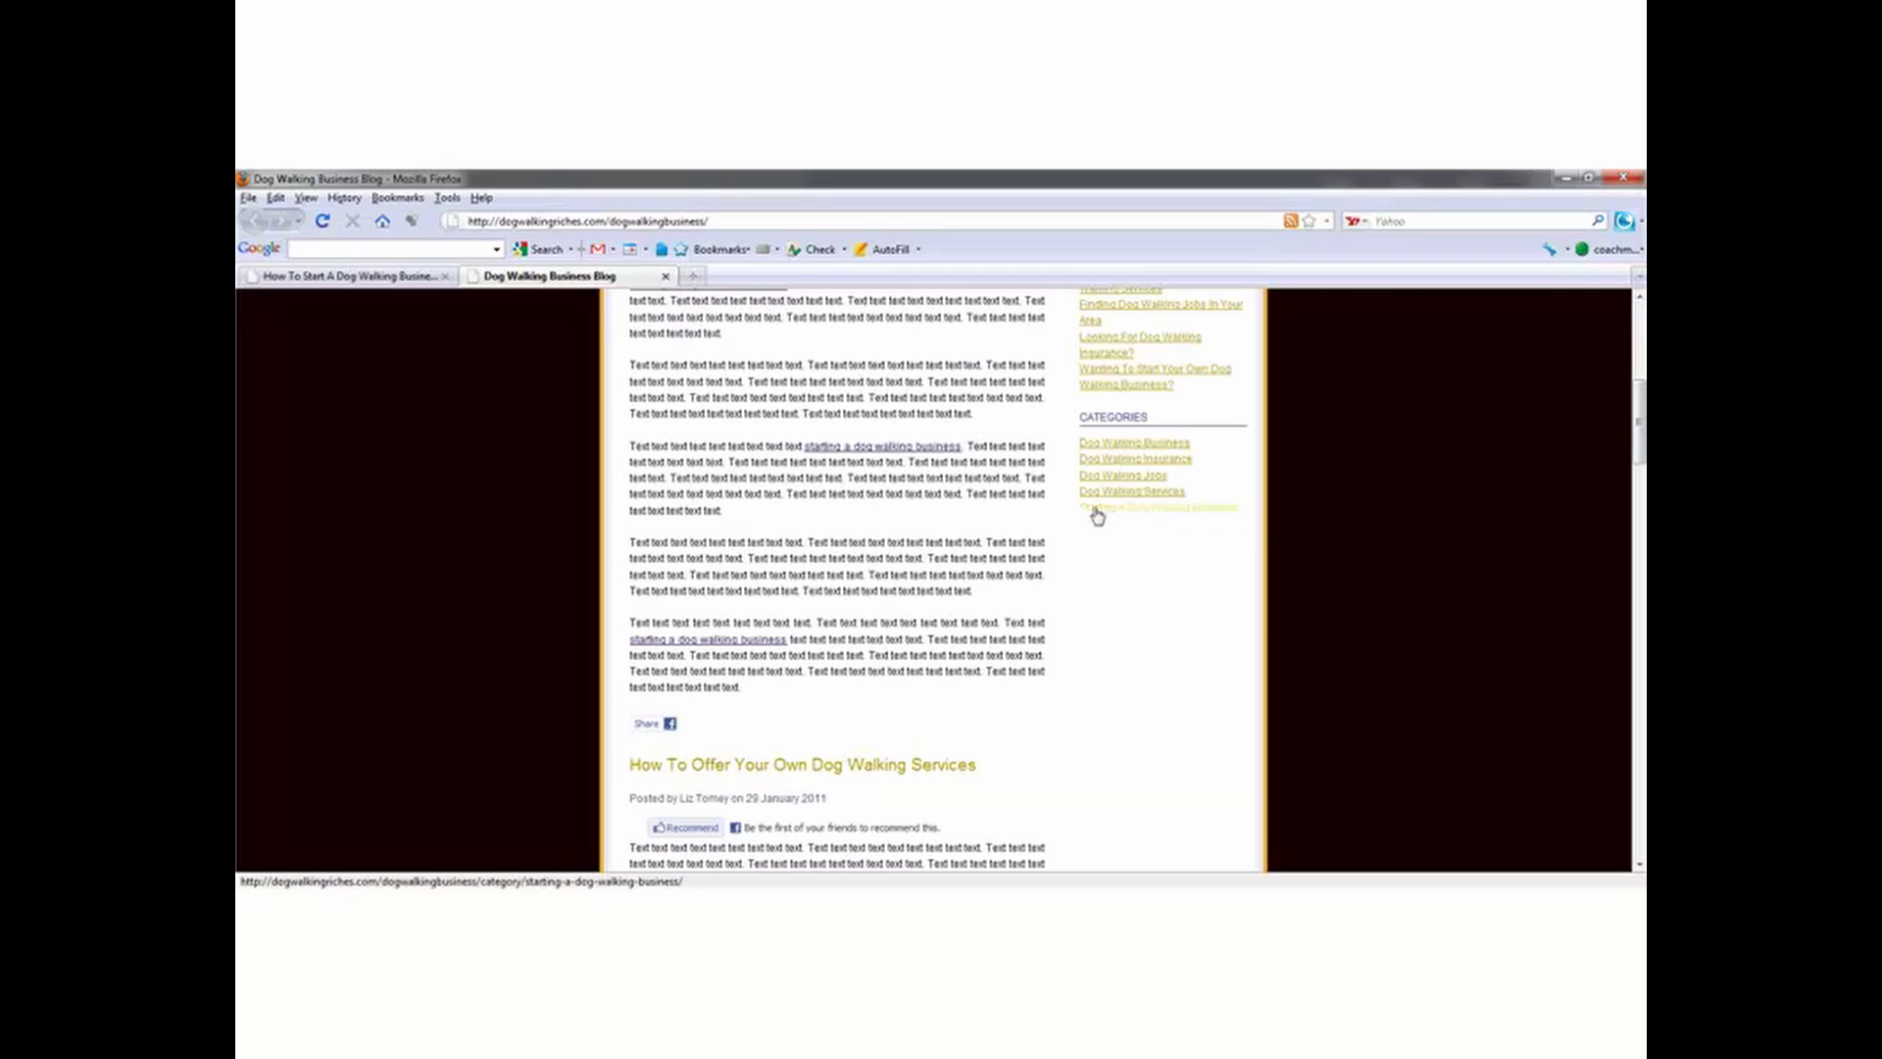
left_click_drag(1639, 426, 1619, 715)
key("Home")
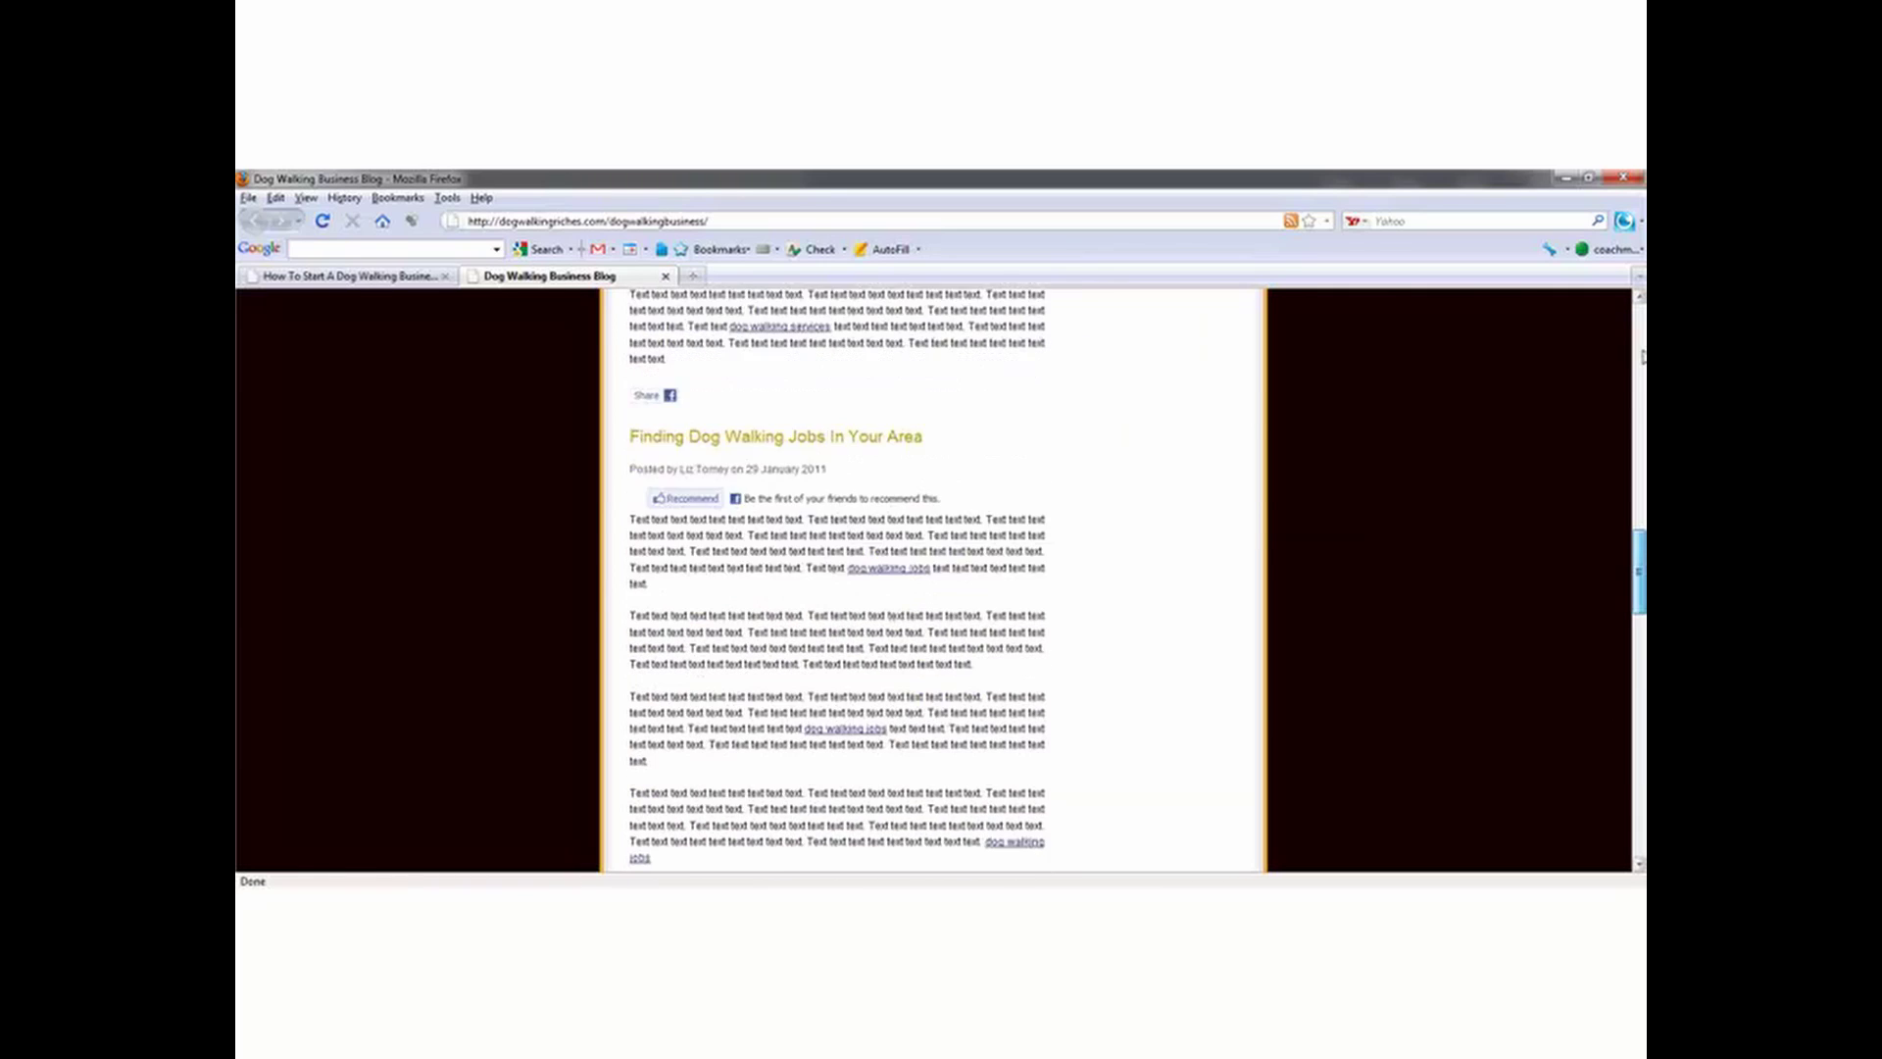
Step: Go to the blog's wp-admin address and log in to WordPress with the account's username and password
left_click(744, 226)
type("wp-admin")
key("Return")
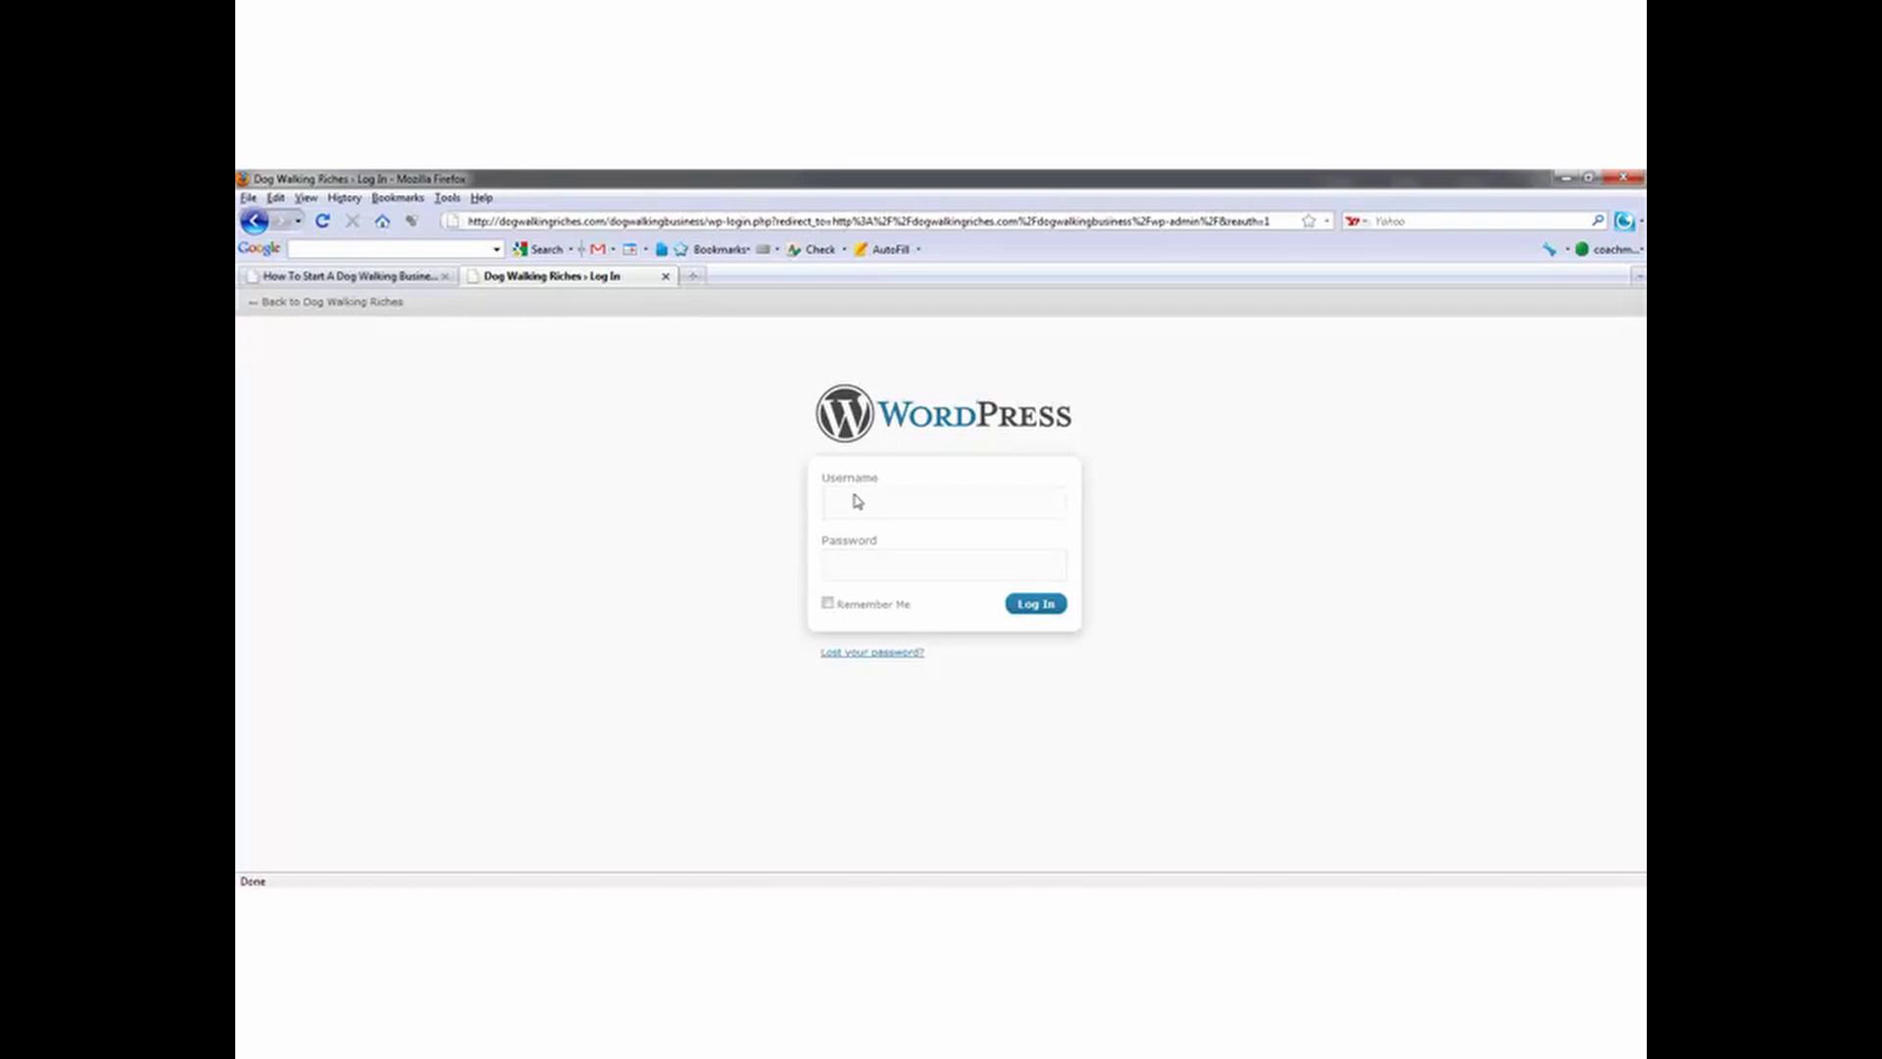
double_click(857, 502)
left_click(882, 544)
left_click(1047, 610)
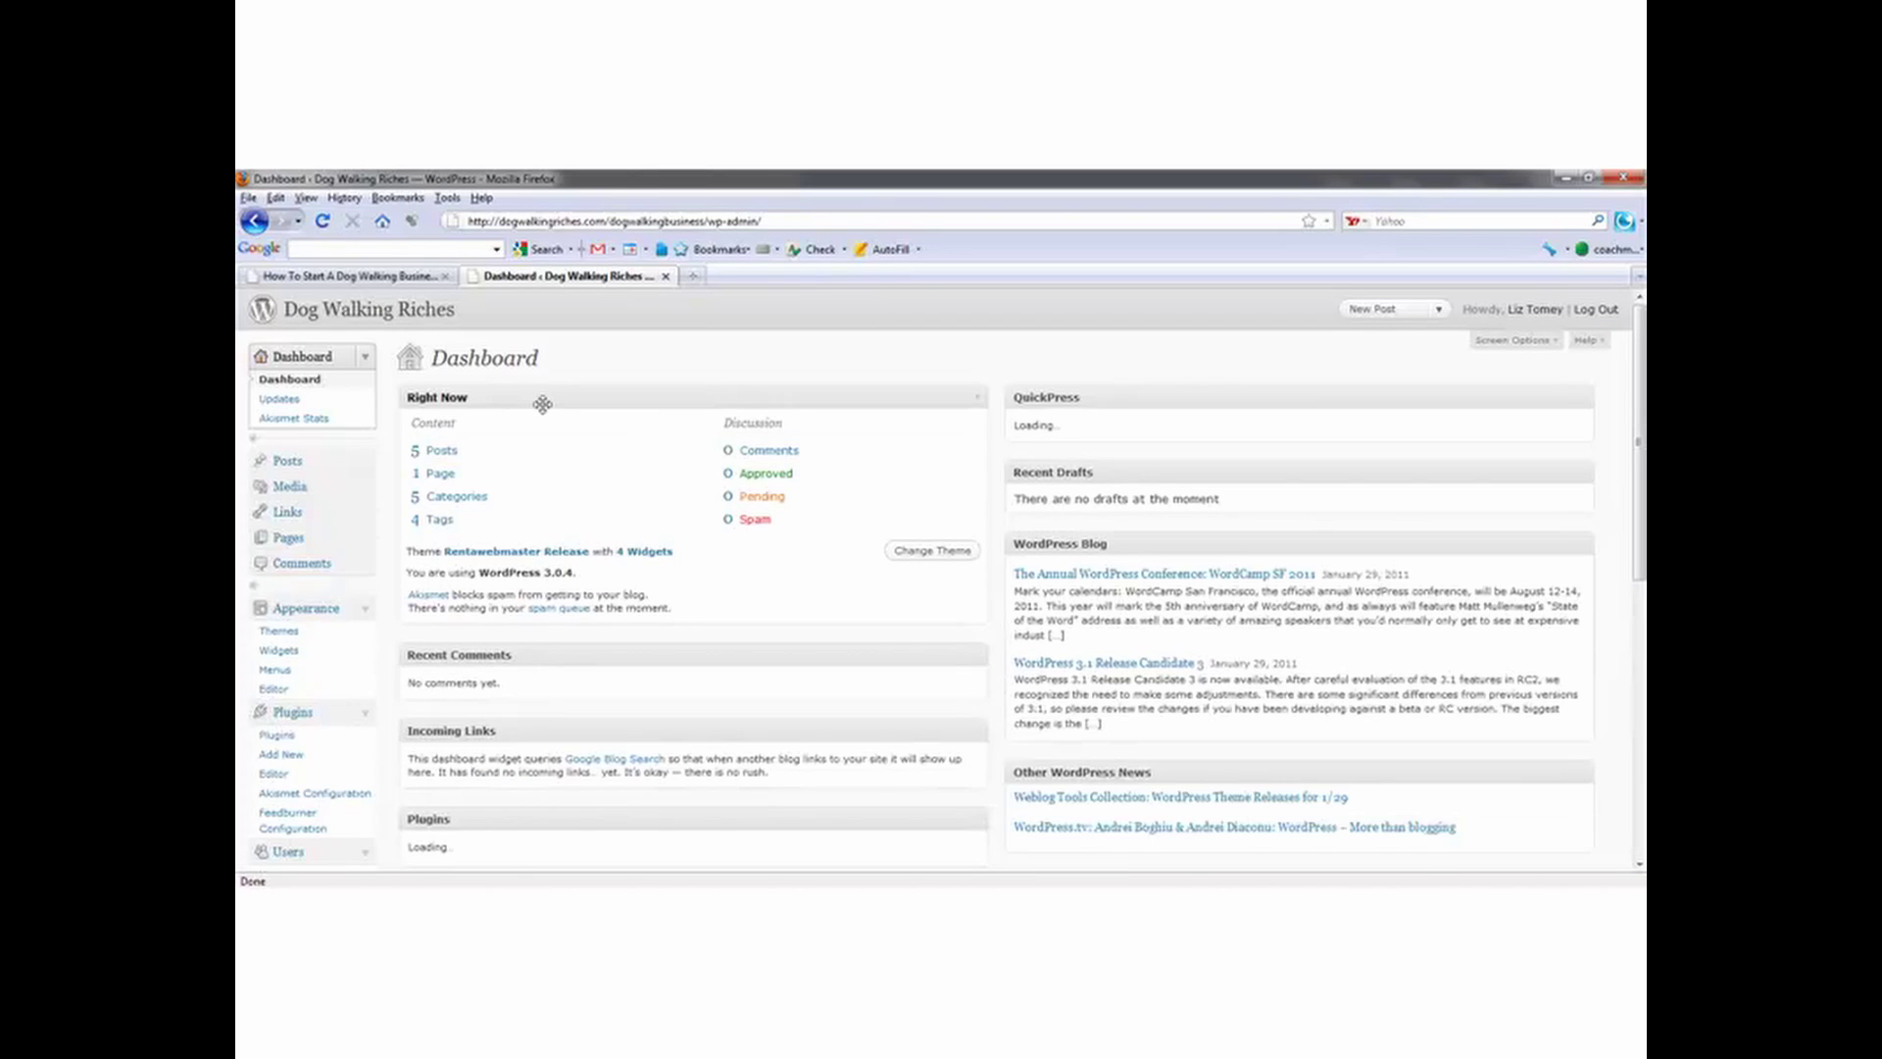
Step: Add the tag "dog walking business" to the post "Wanting To Start Your Own Dog Walking Business?", update it and return to the post list
left_click(288, 462)
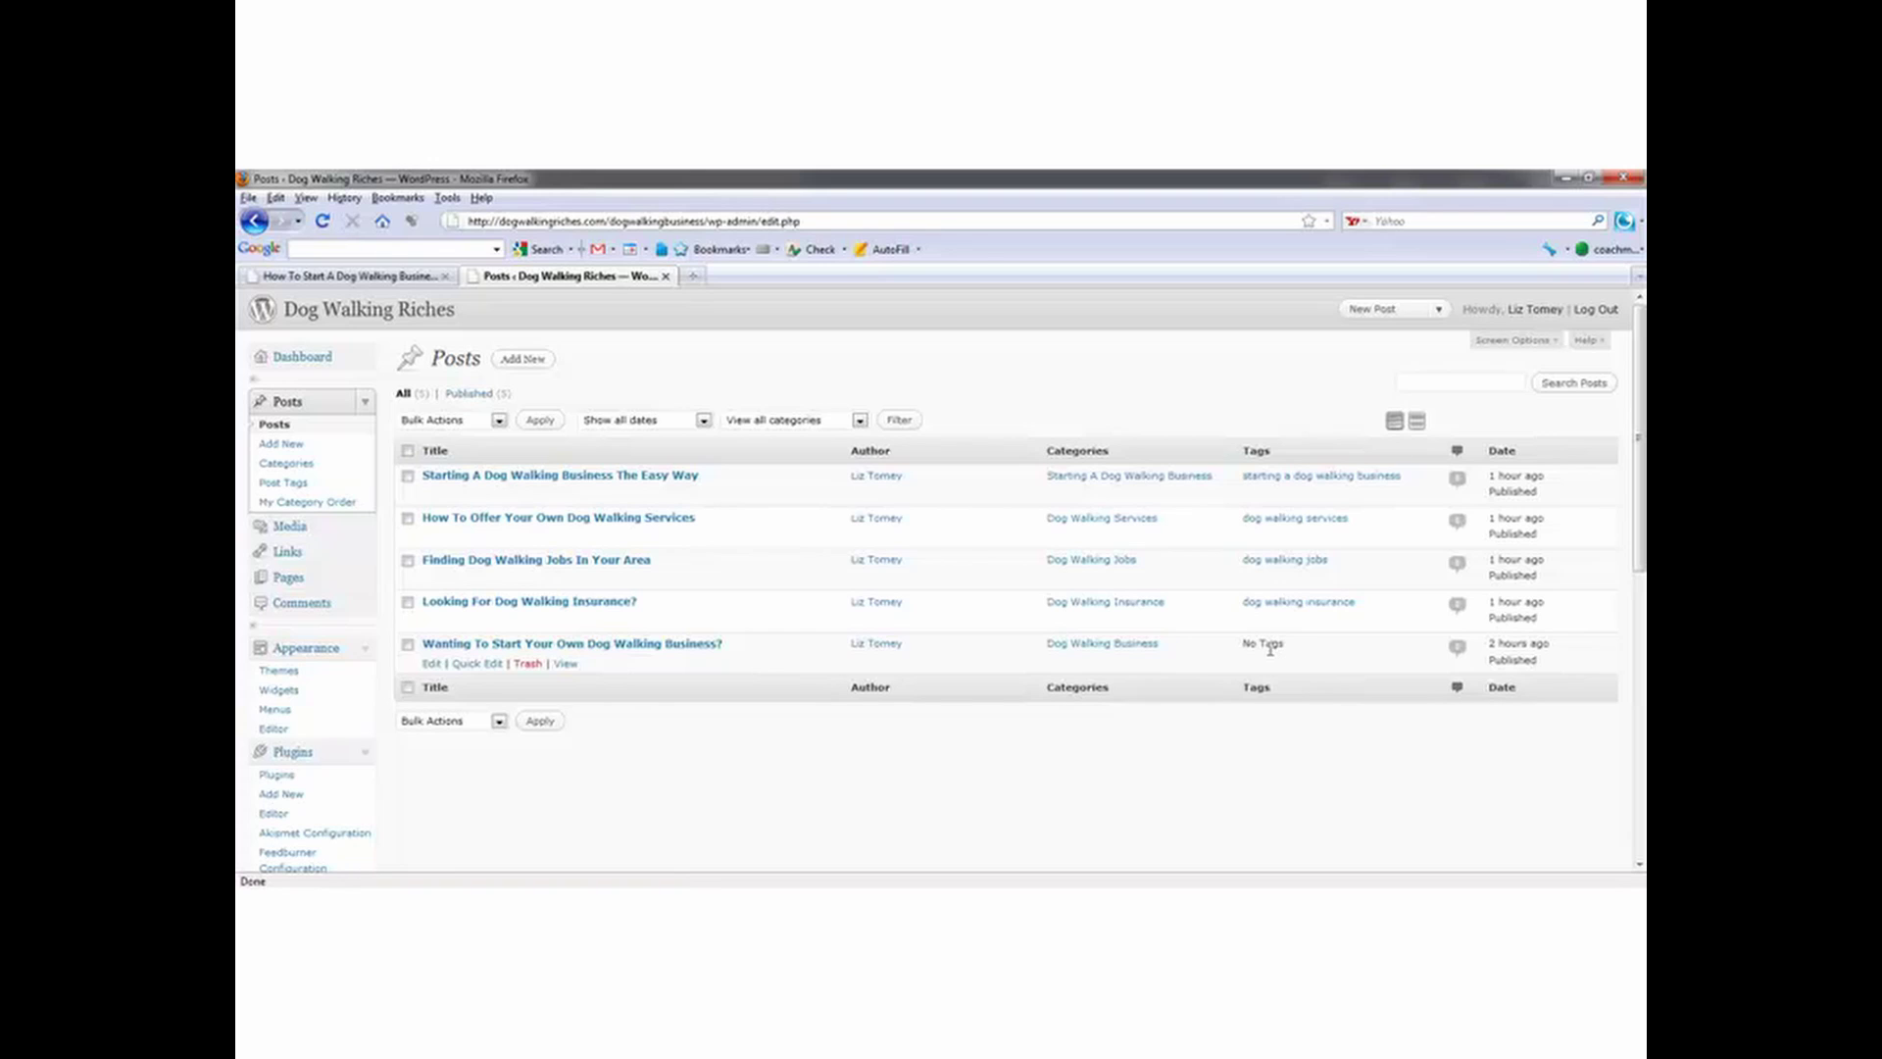
left_click(429, 664)
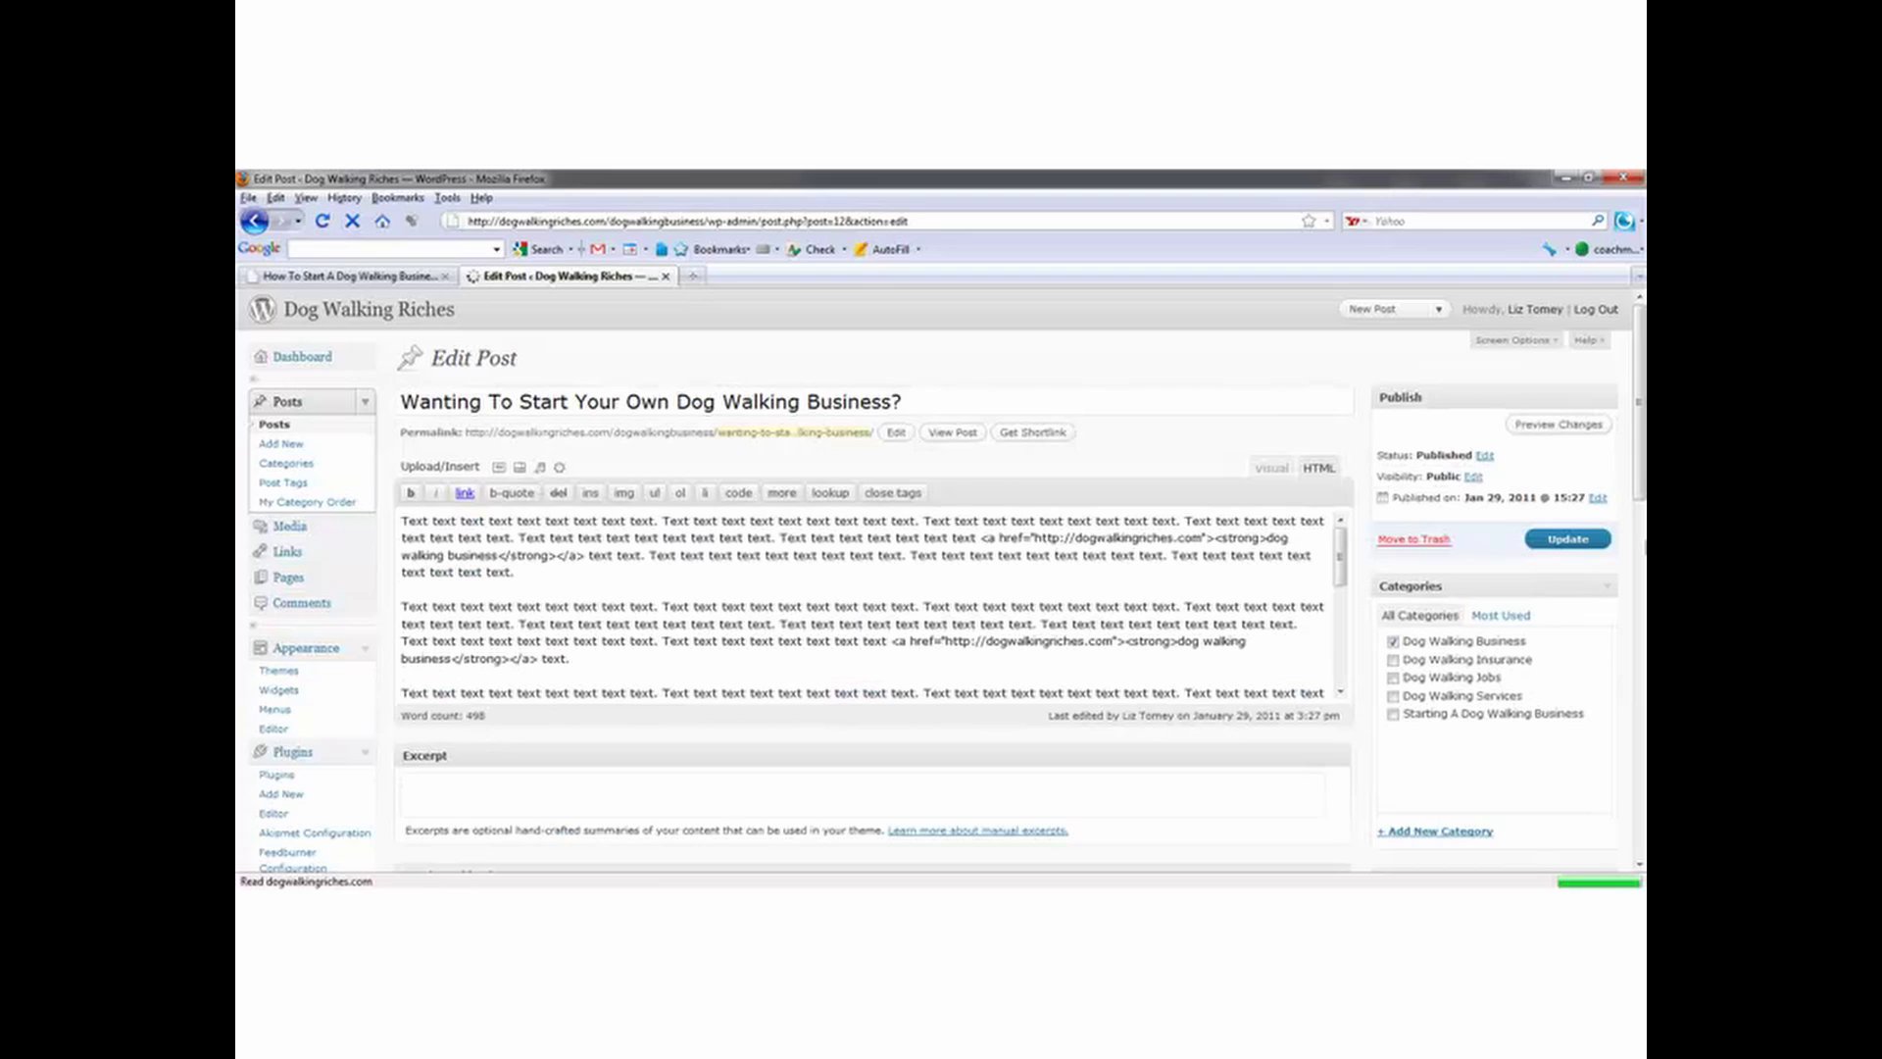
scroll(1463, 623, "down", 5)
left_click(1463, 620)
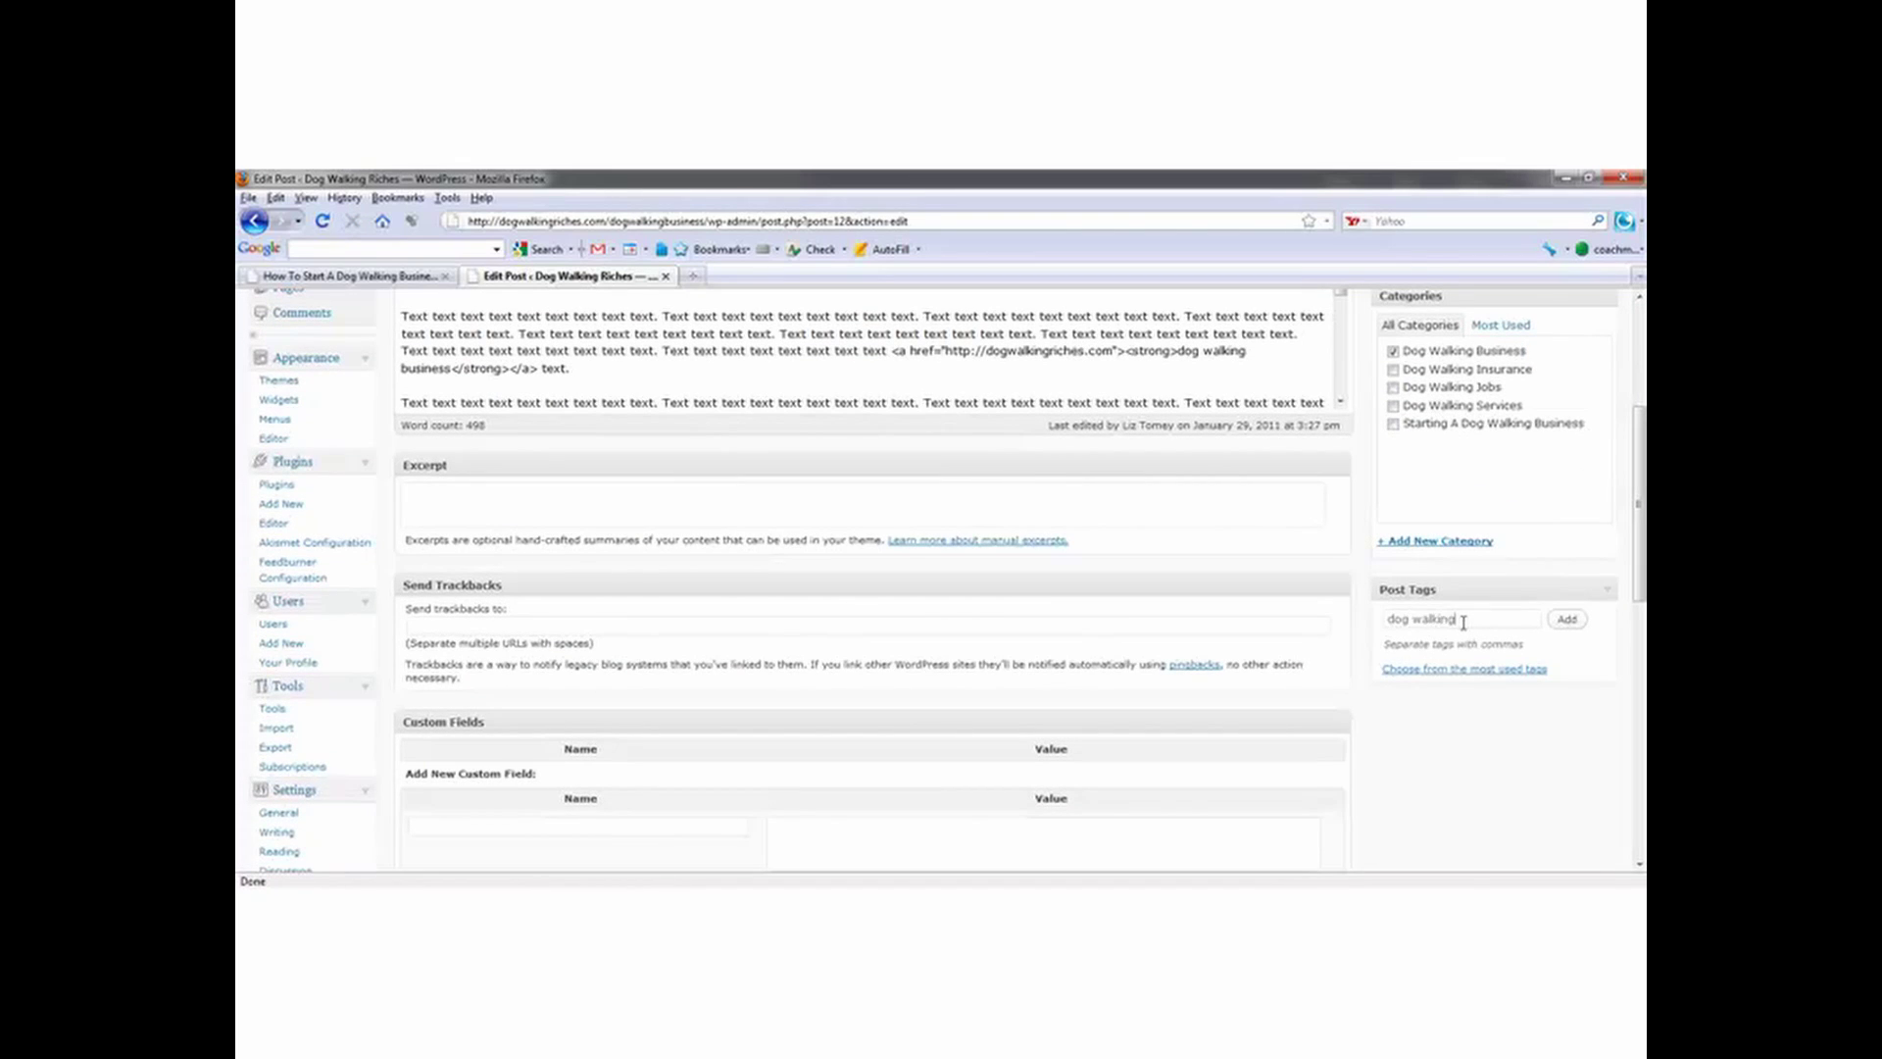
left_click(1567, 619)
scroll(1565, 601, "up", 5)
left_click(1567, 538)
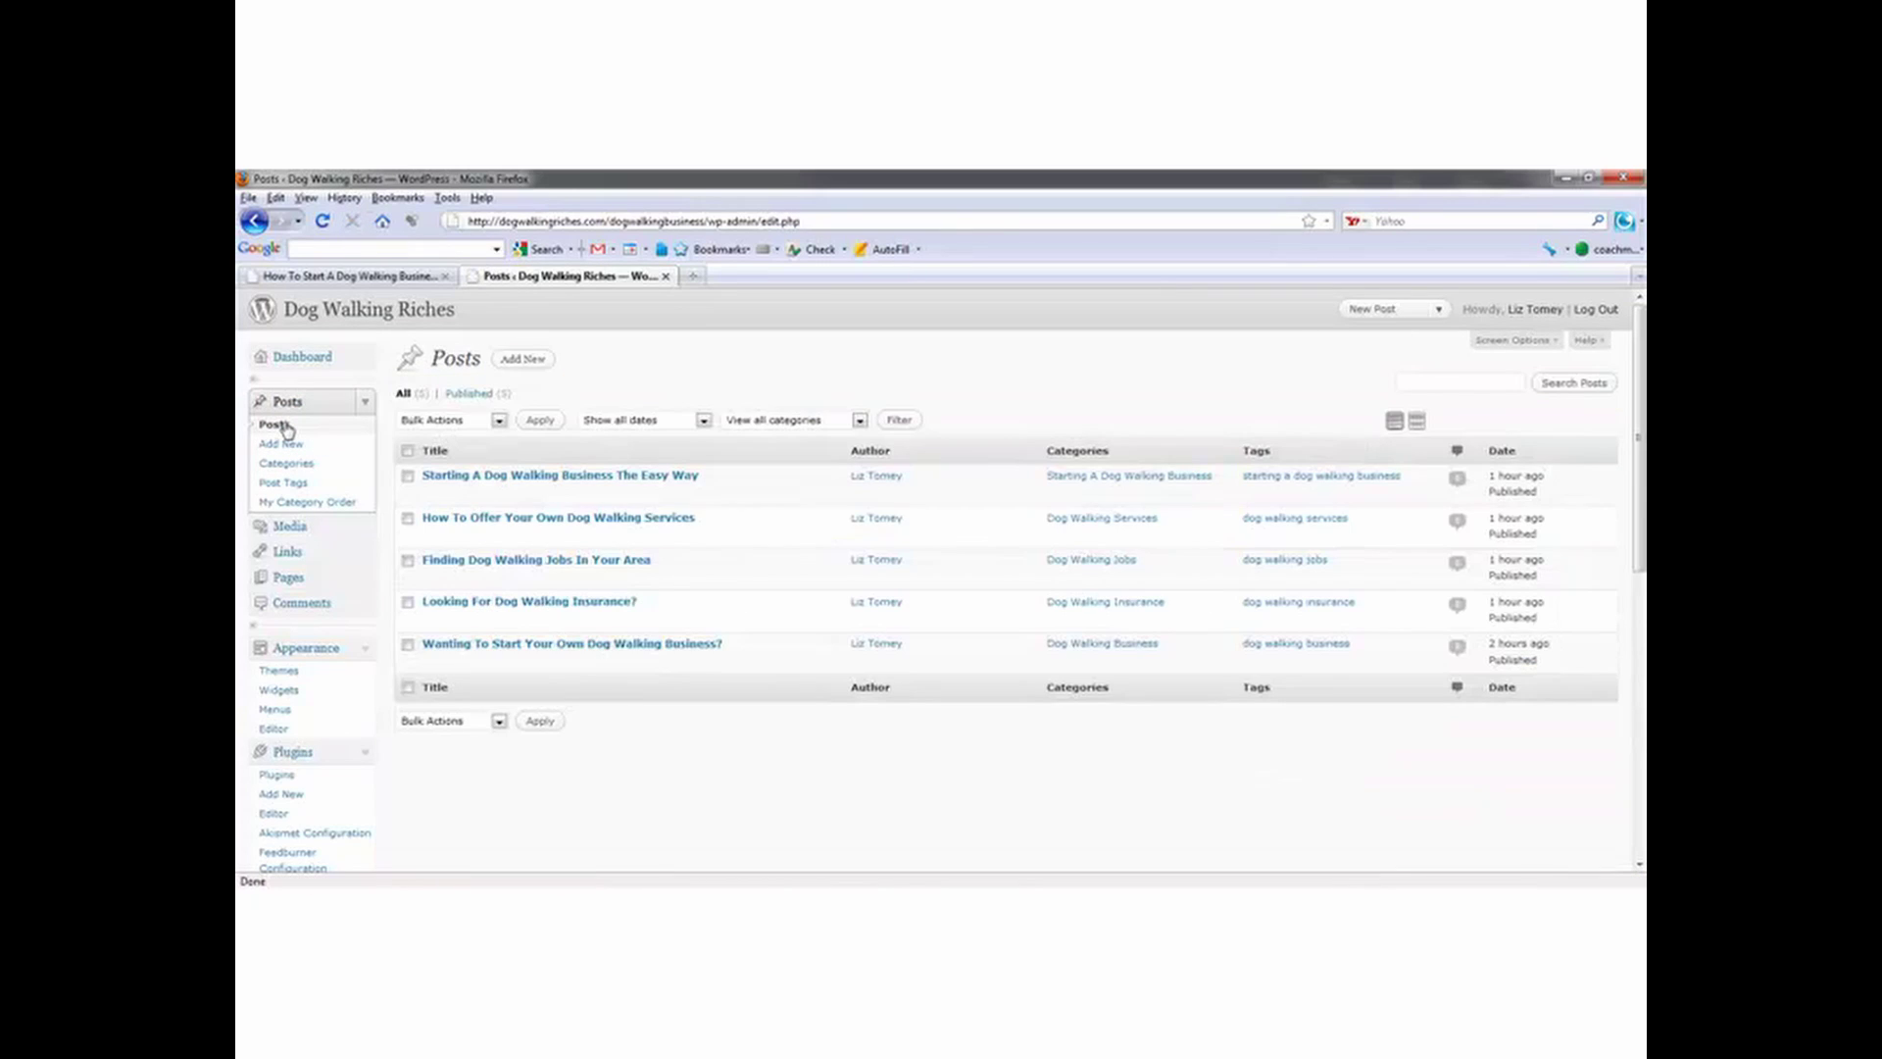
scroll(713, 316, "down", 1)
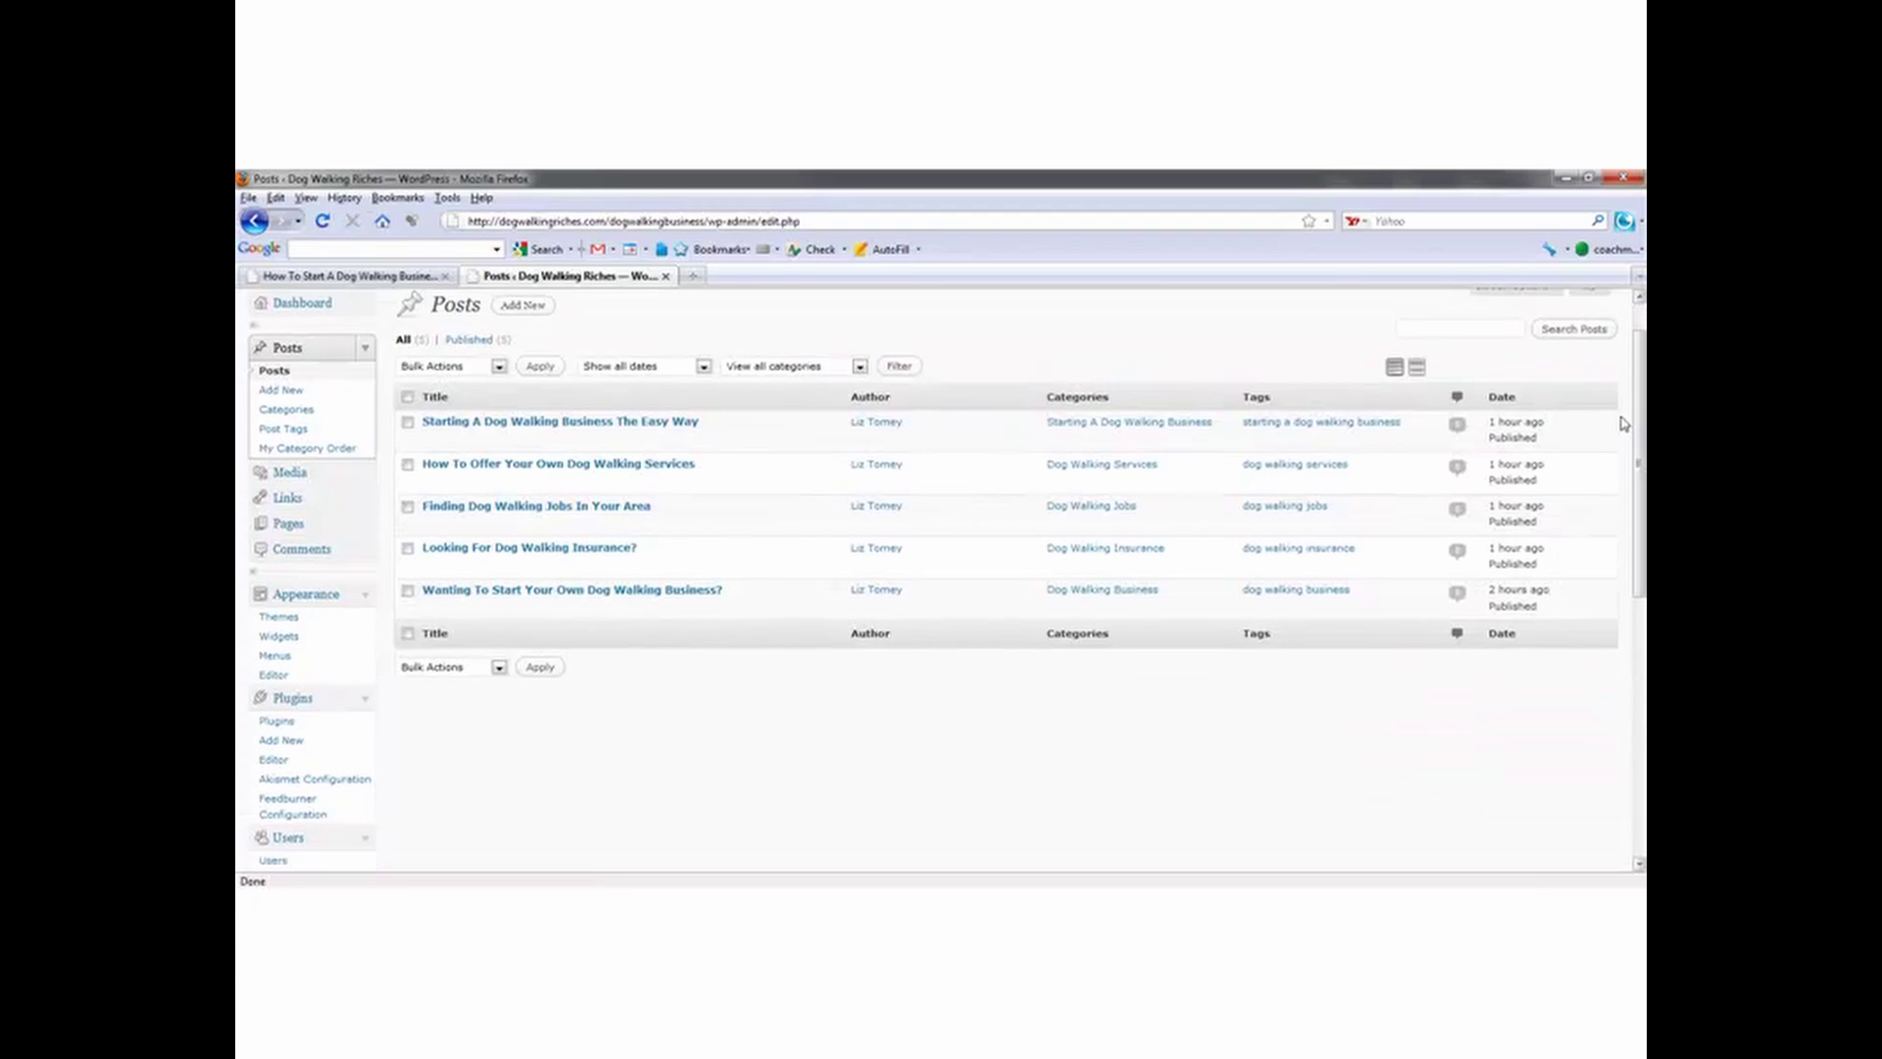
Step: Open the live Dog Walking Riches blog in a new tab and examine the Facebook Recommend and Share buttons on its posts
left_click(353, 283)
left_click(502, 283)
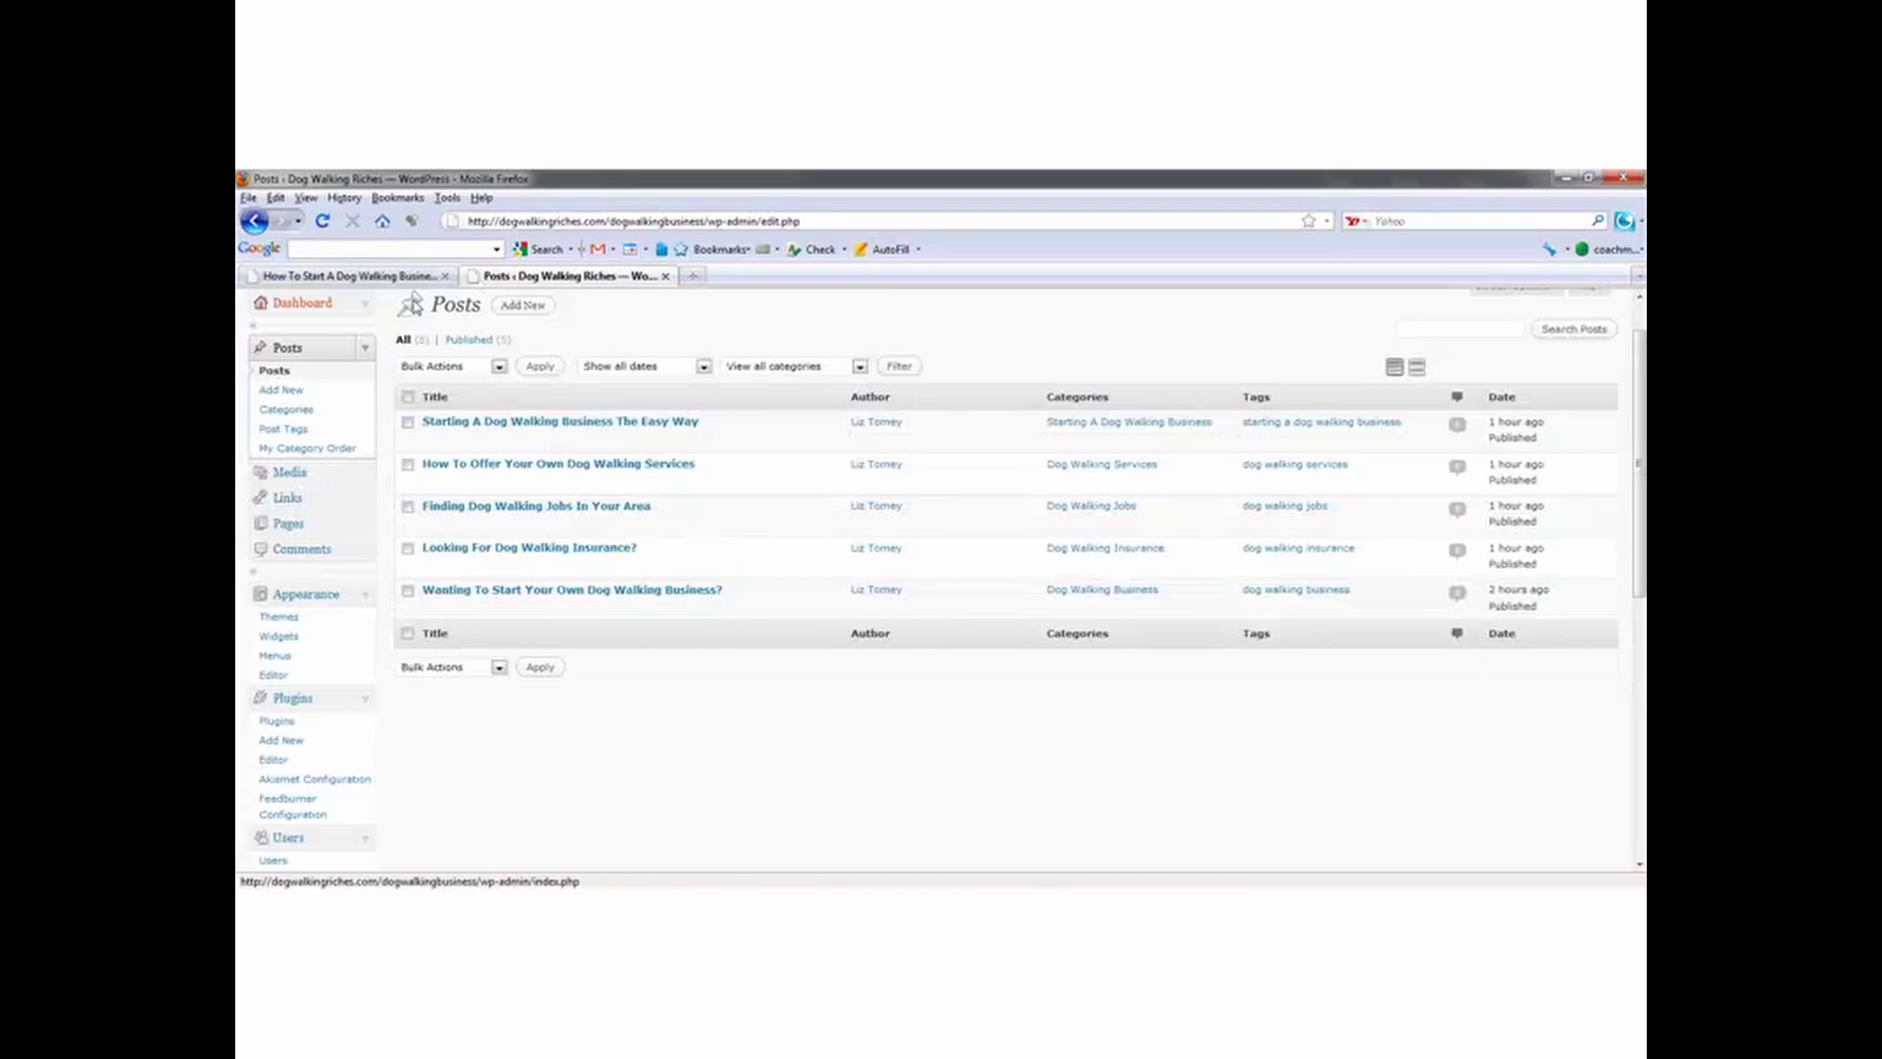
left_click_drag(402, 309, 351, 345)
right_click(361, 312)
left_click(410, 339)
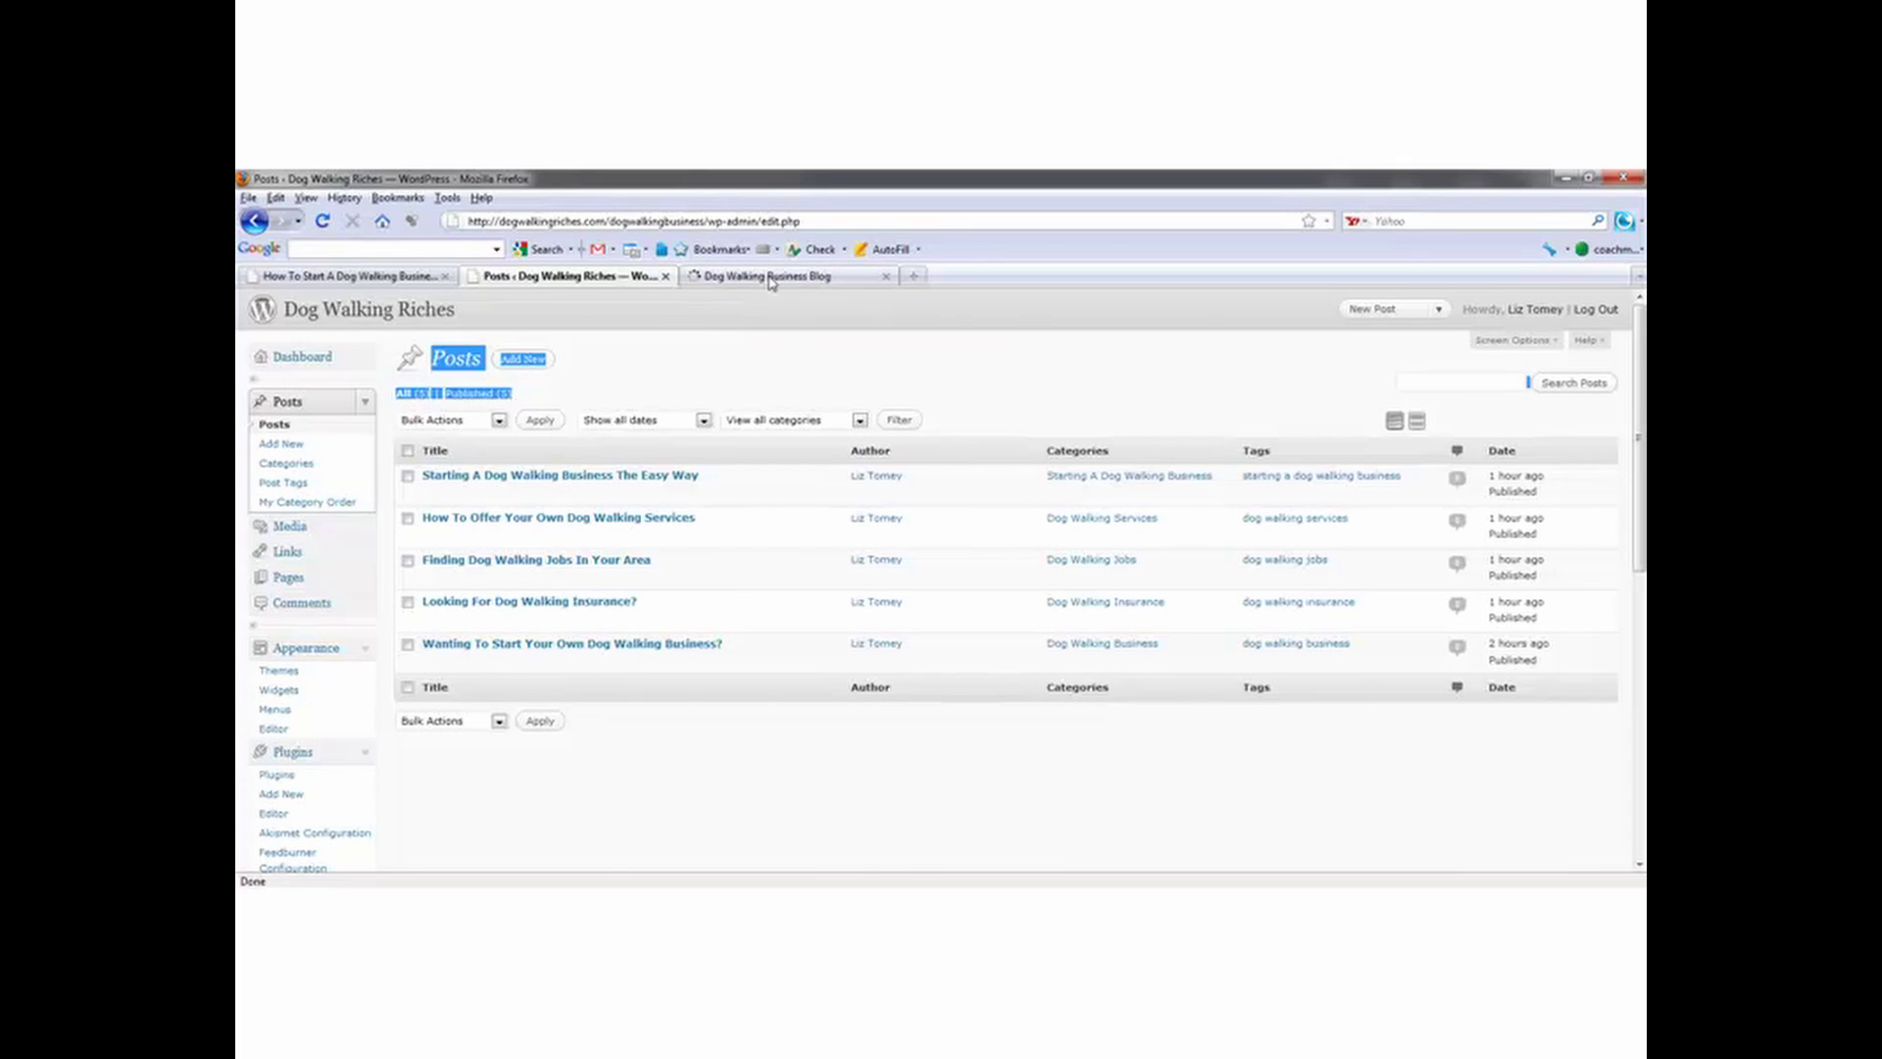
left_click(770, 282)
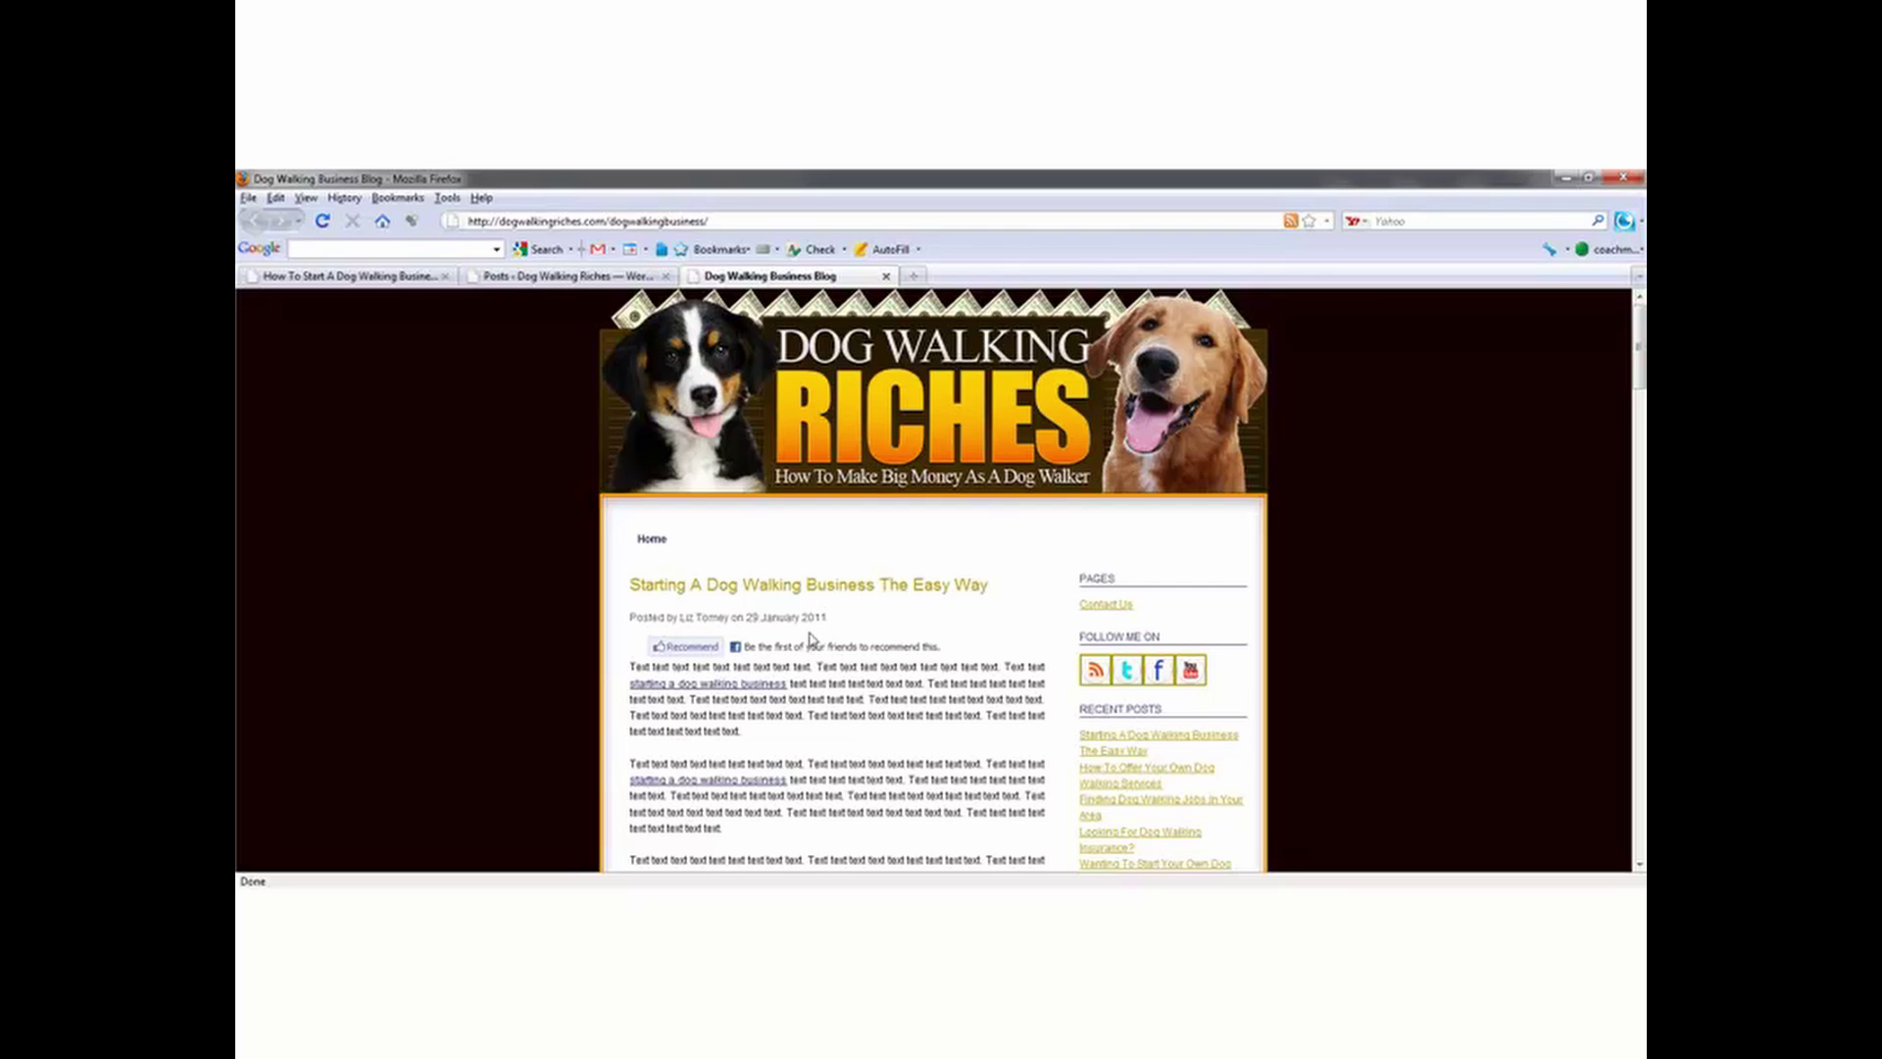
left_click_drag(1635, 380, 1620, 493)
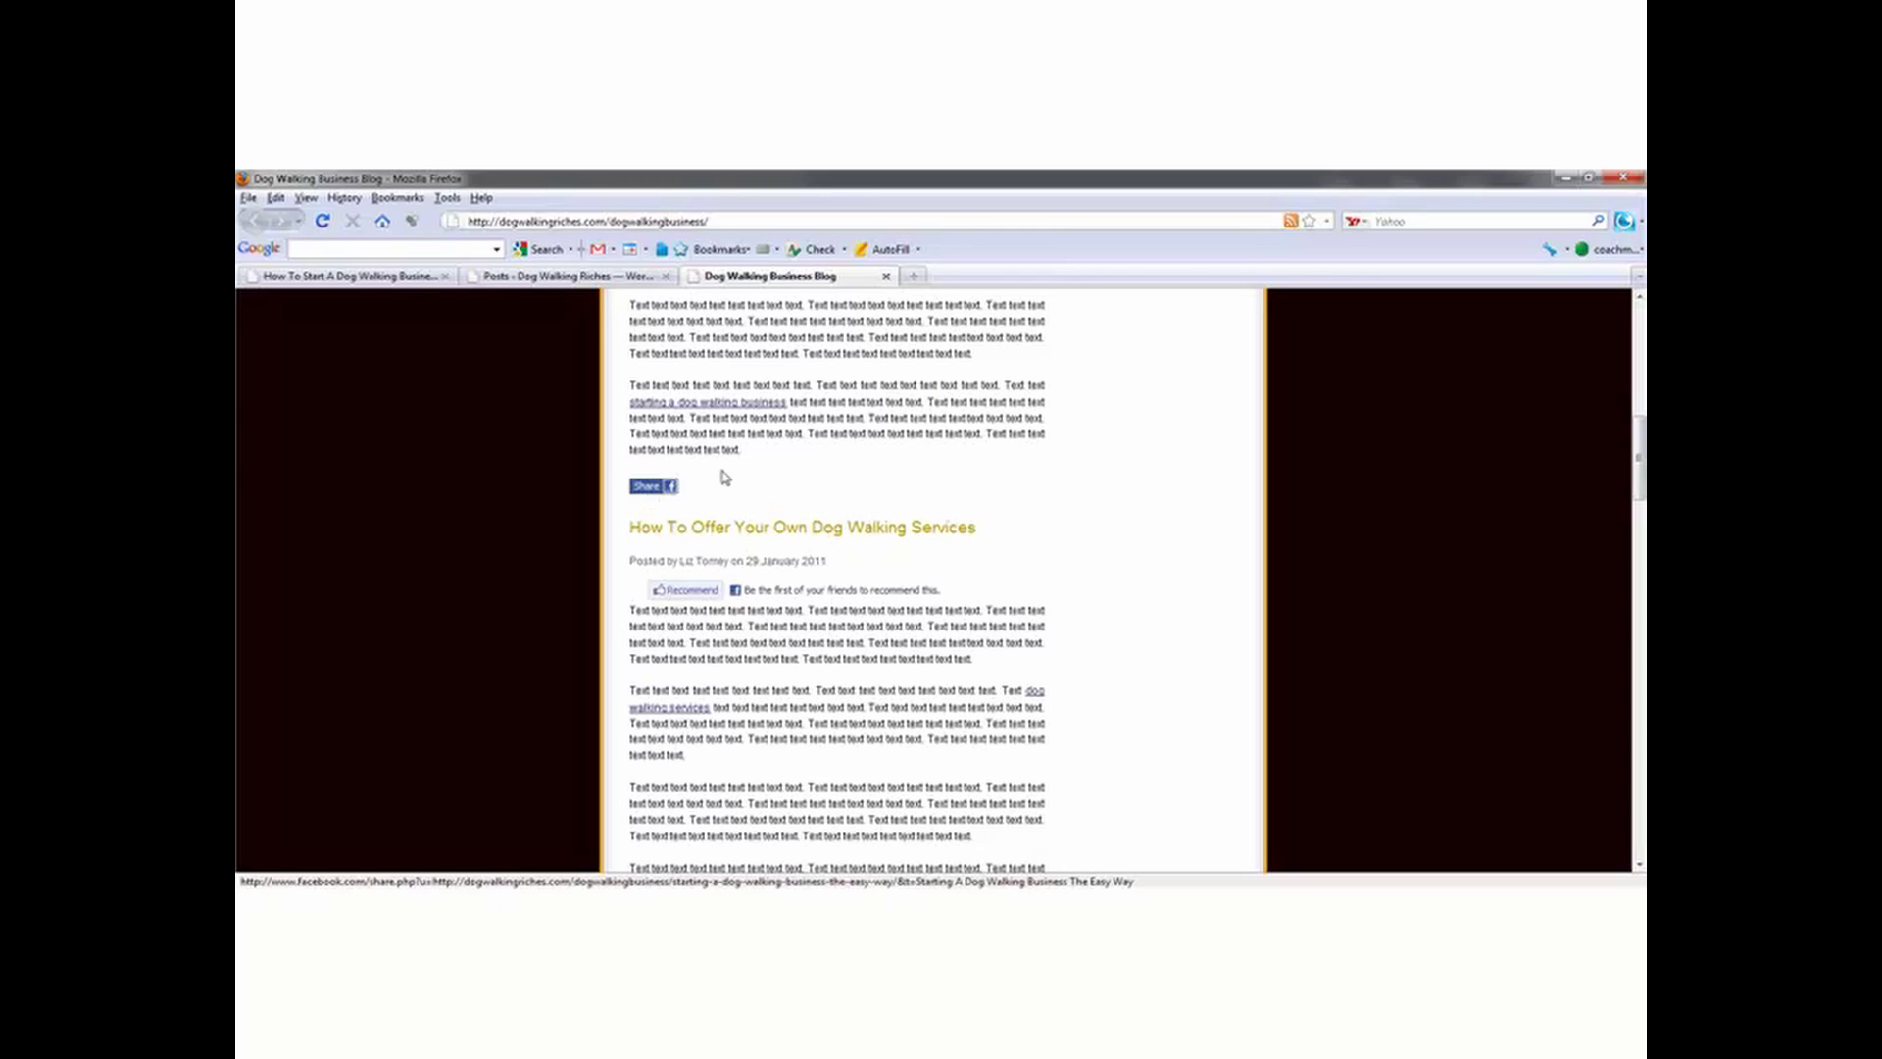
left_click_drag(1641, 490, 1641, 394)
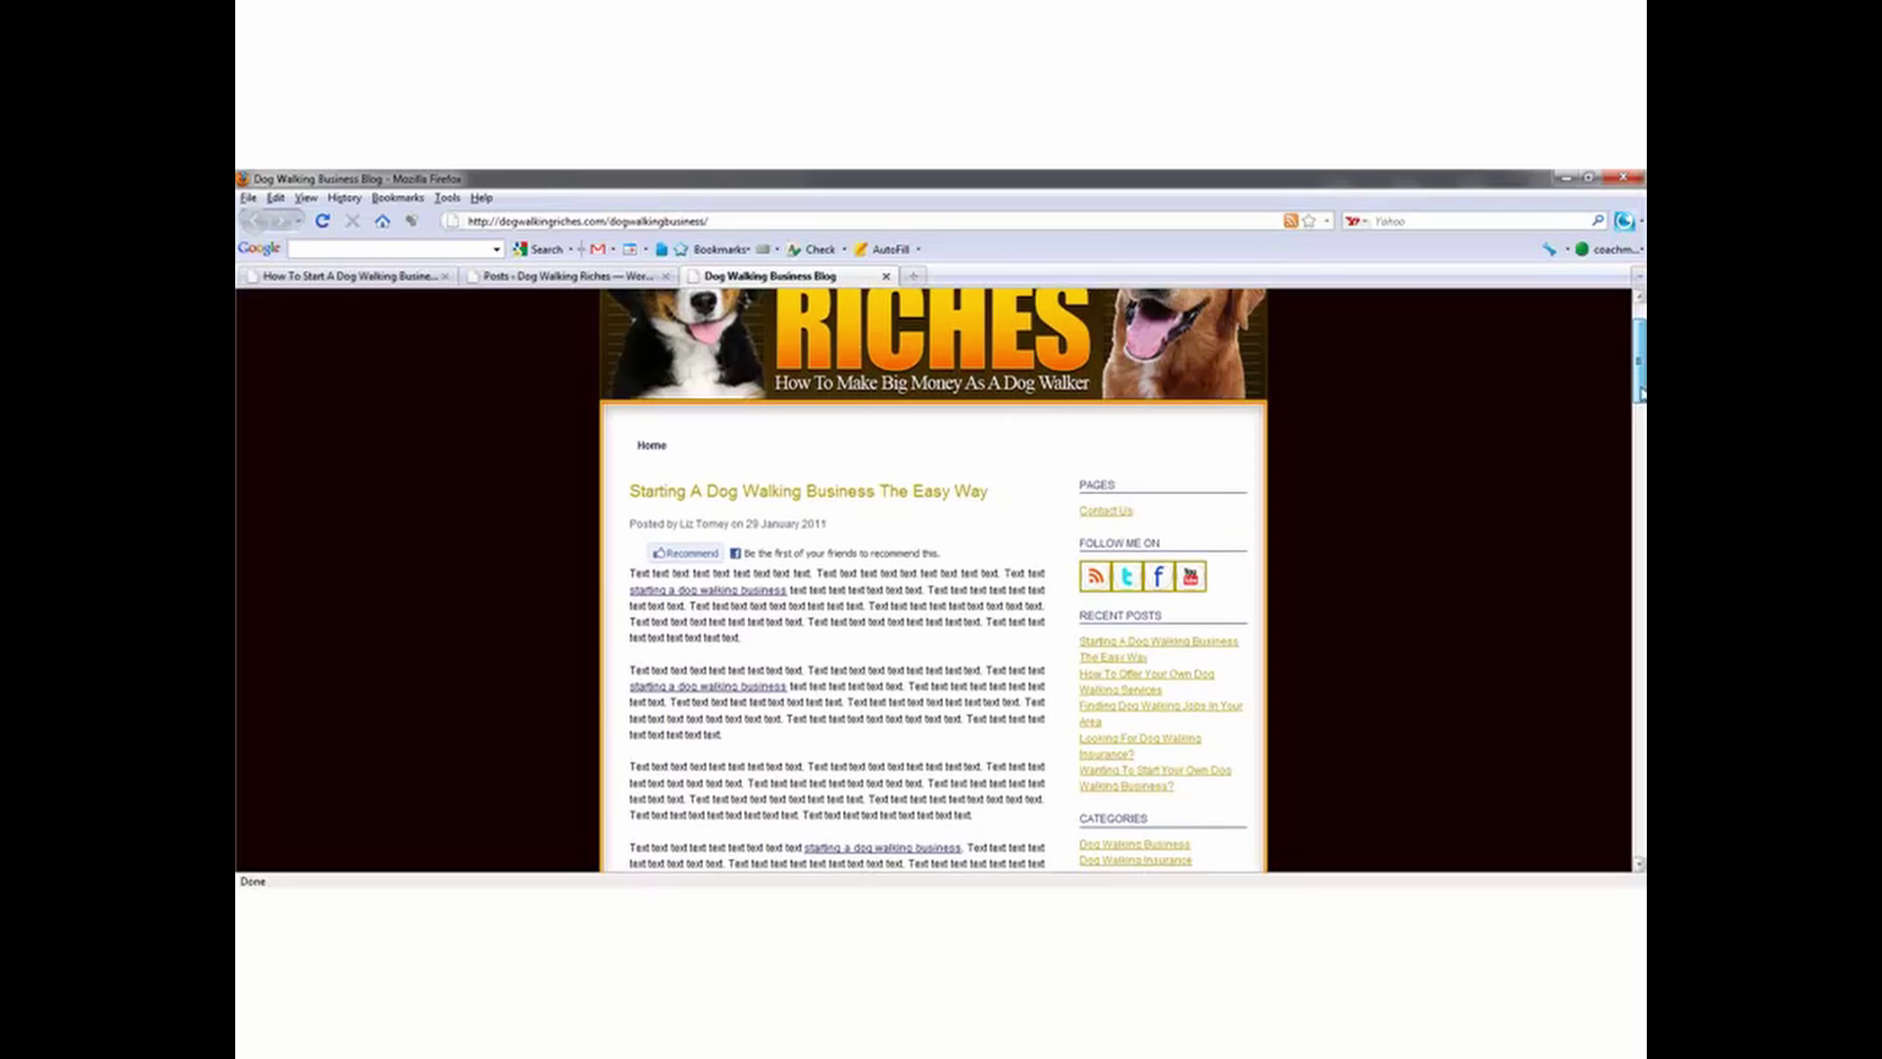
Step: Review the installed WordPress plugins, including the SEO, auto-hyperlink, Facebook and social profile ones, and compare them with the live blog
left_click(564, 277)
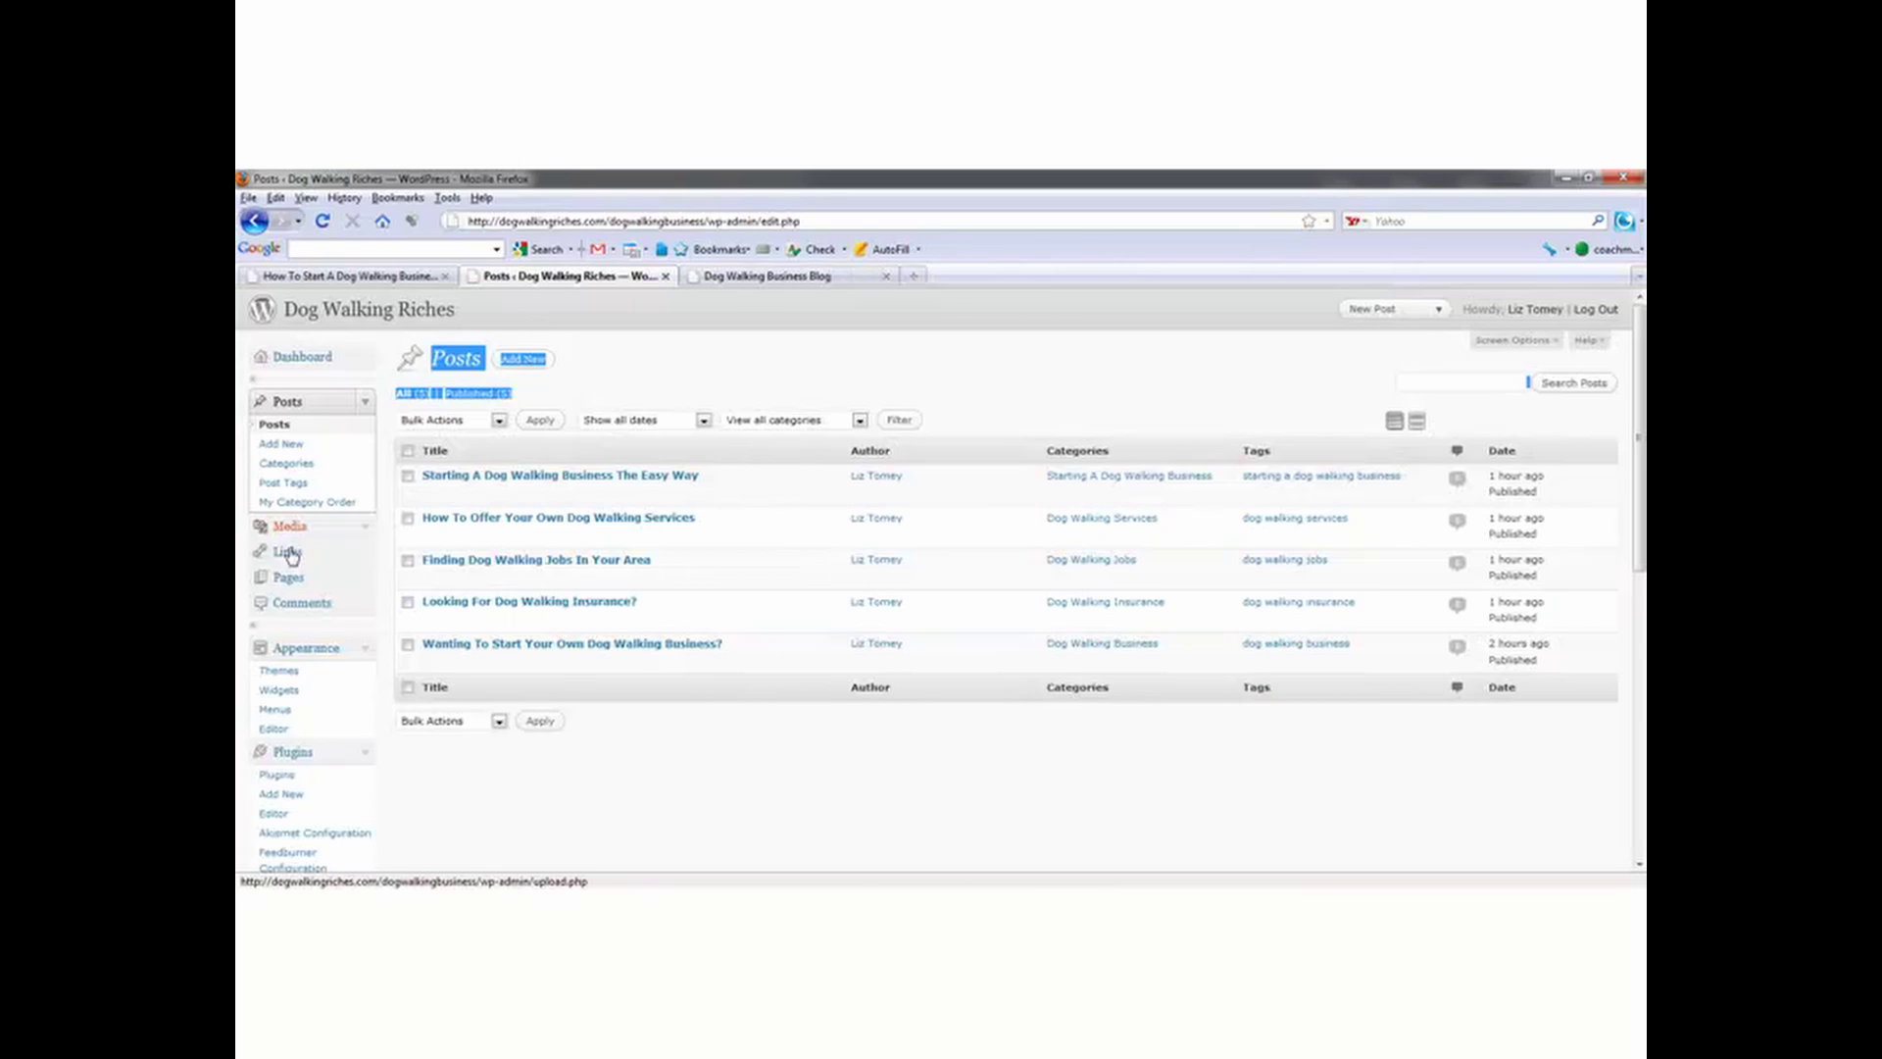
left_click(291, 776)
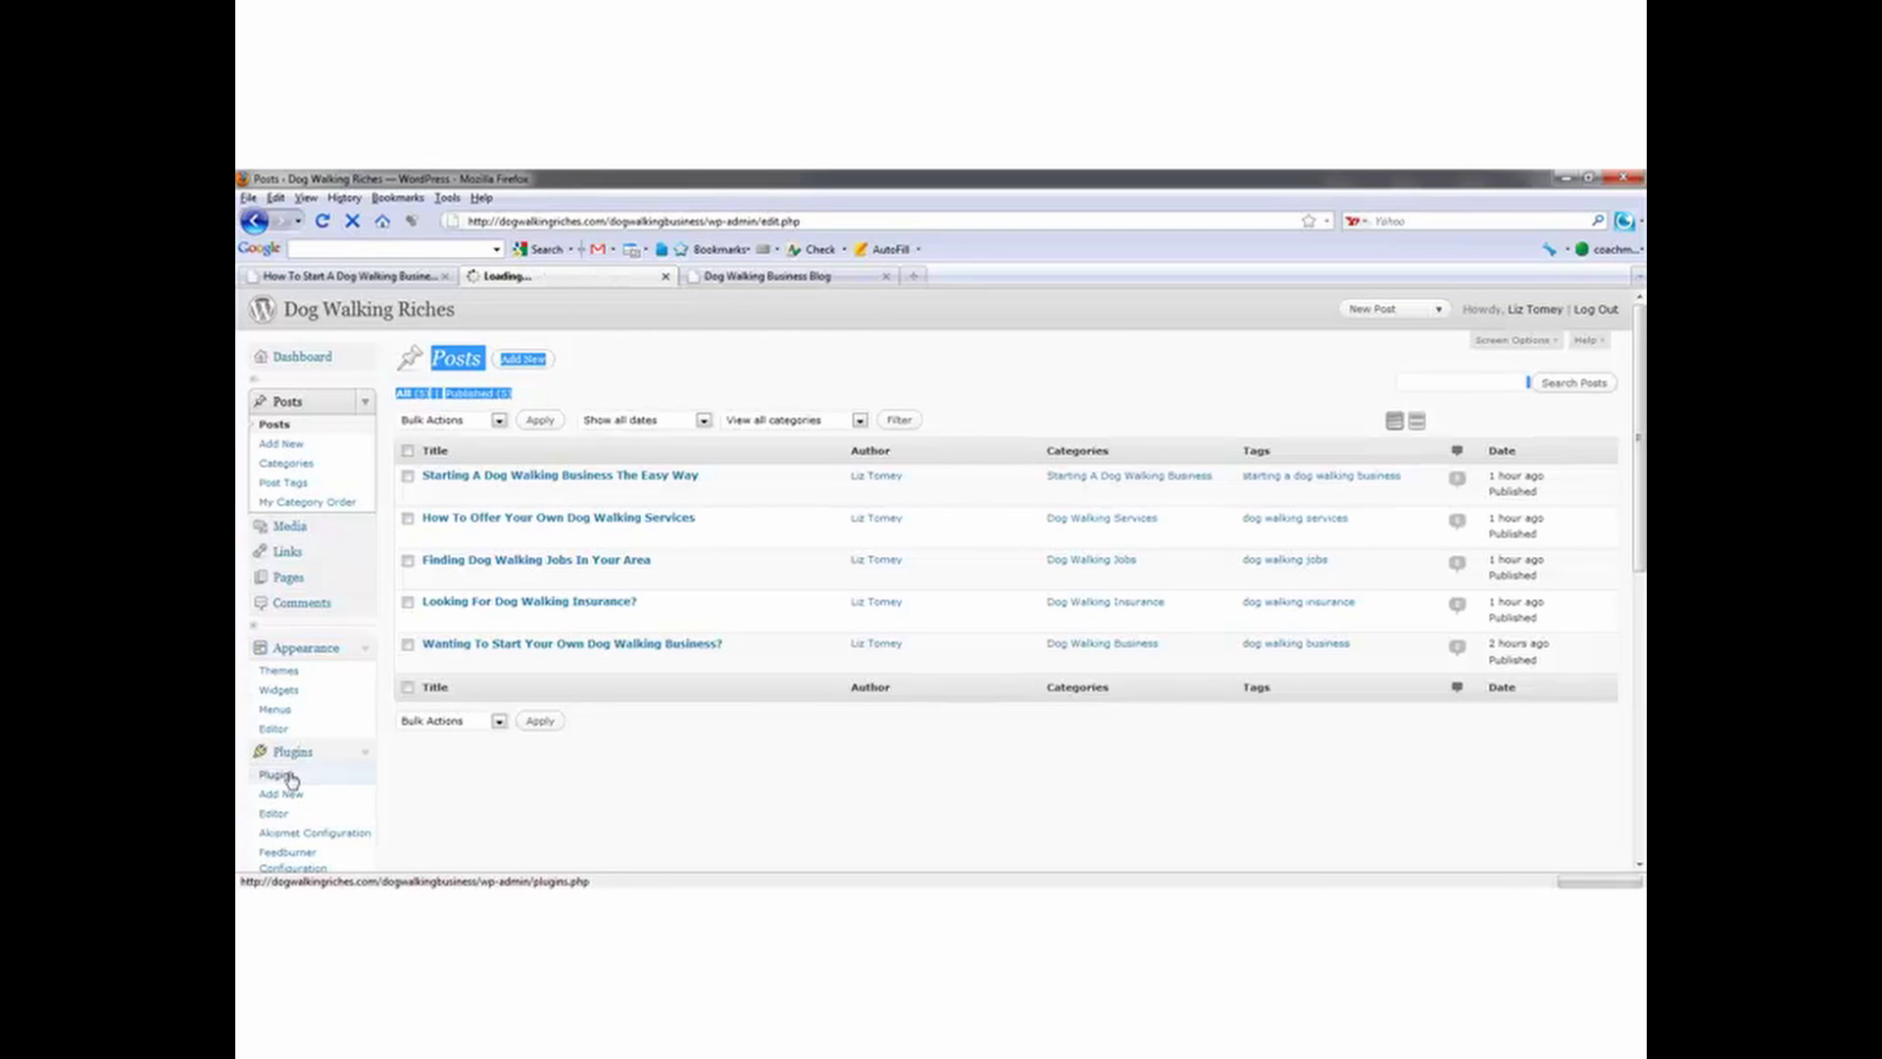
left_click_drag(1642, 364, 1628, 466)
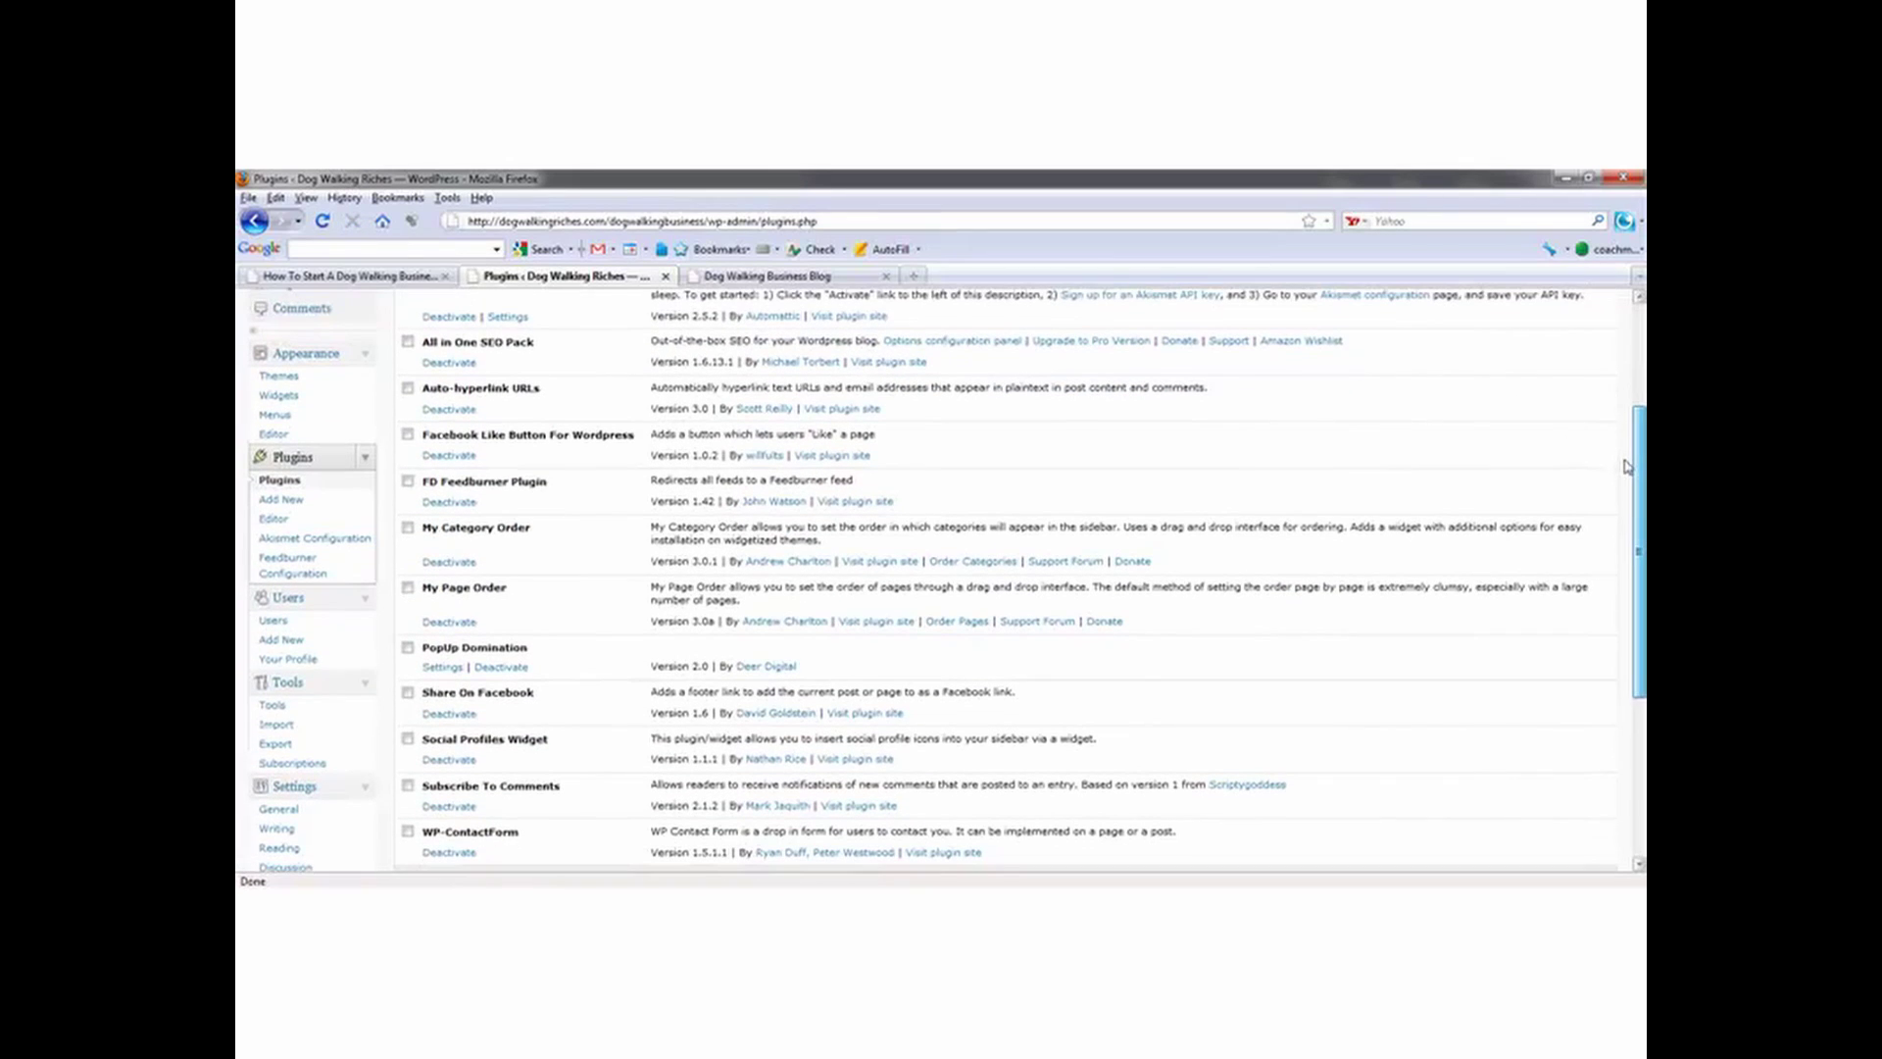
left_click_drag(422, 342, 554, 343)
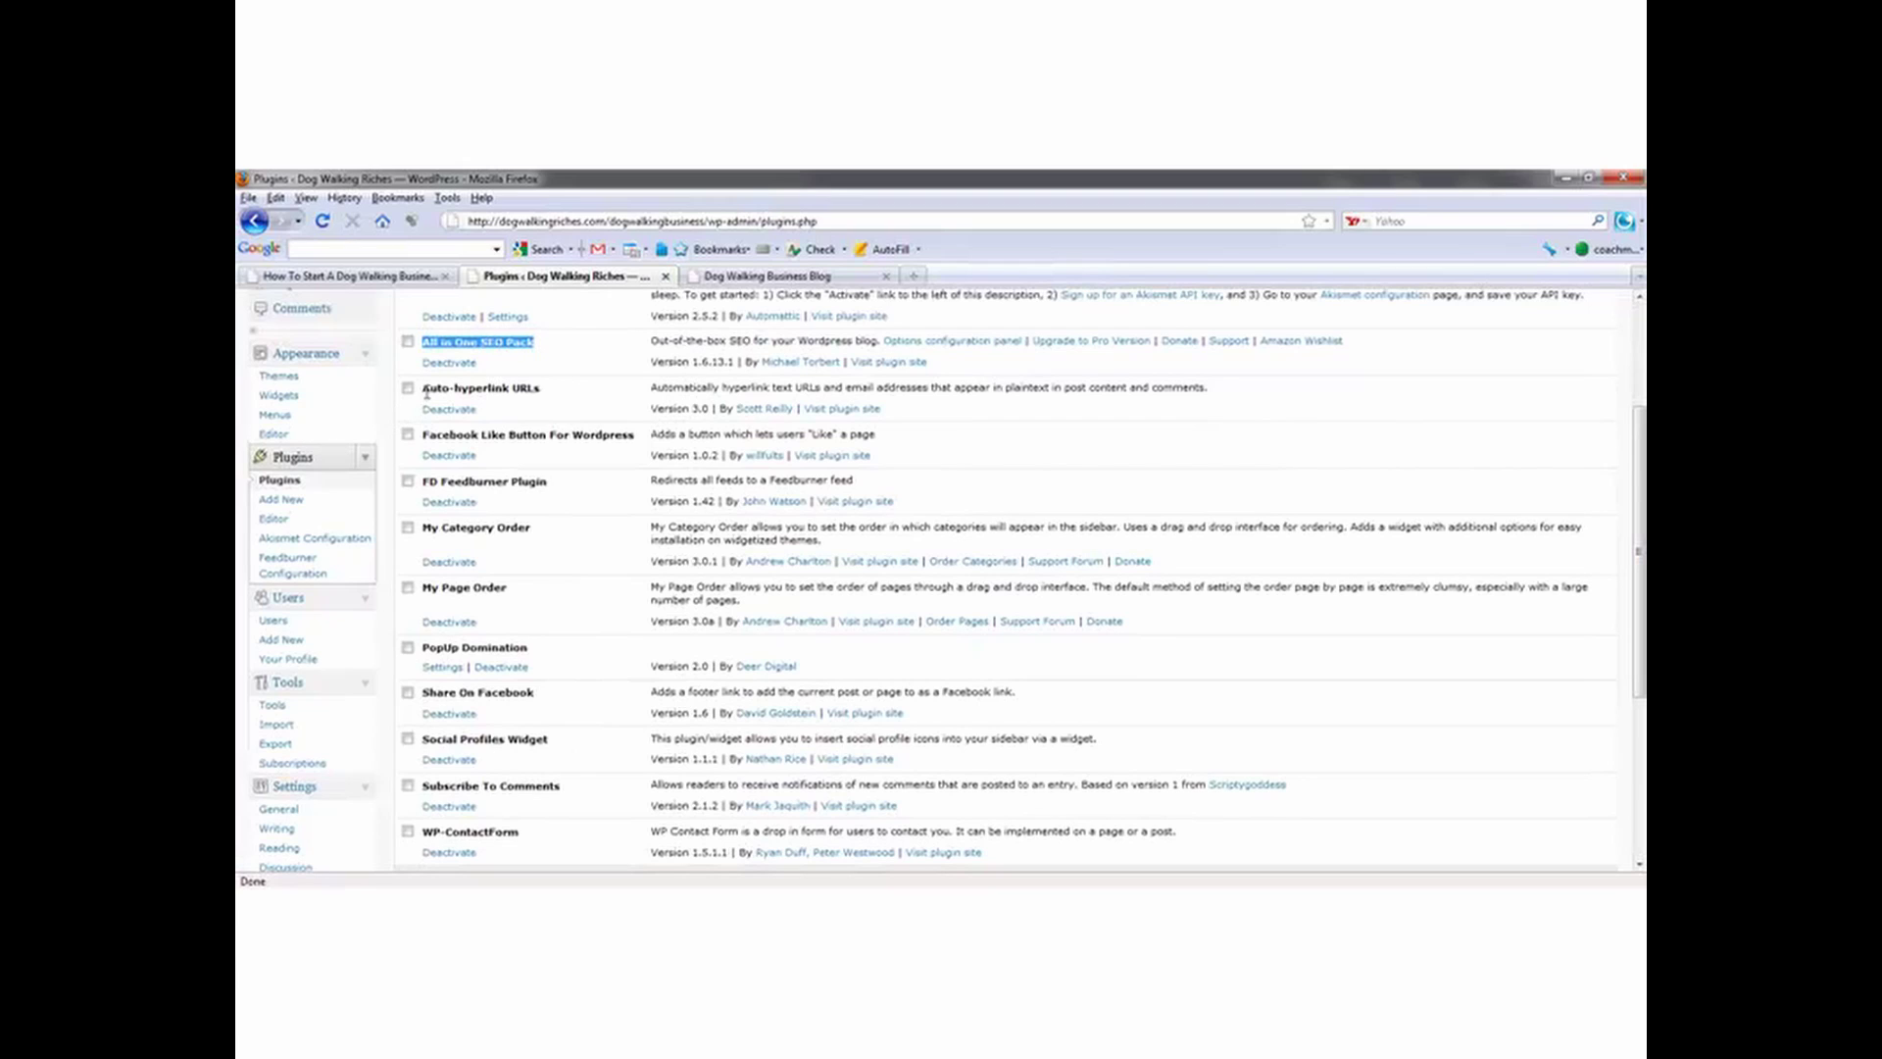
left_click_drag(425, 389, 552, 393)
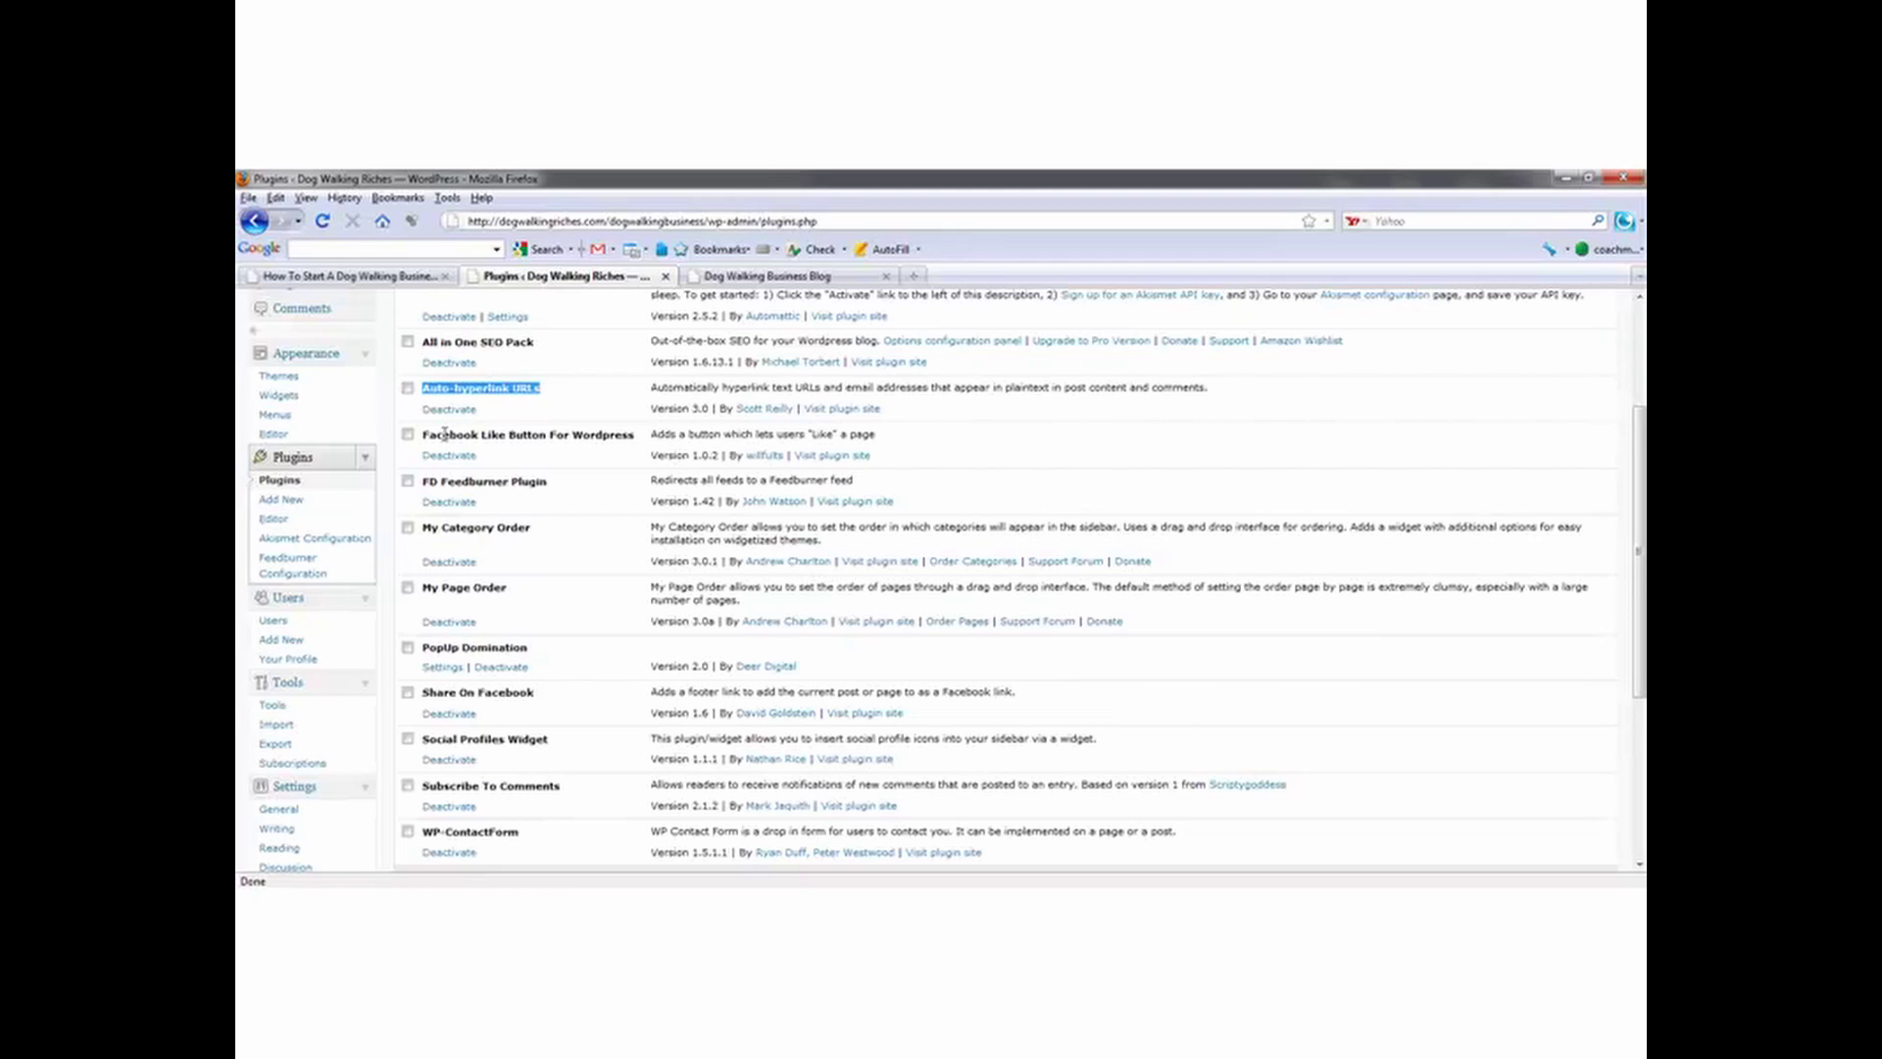
left_click_drag(423, 441, 633, 437)
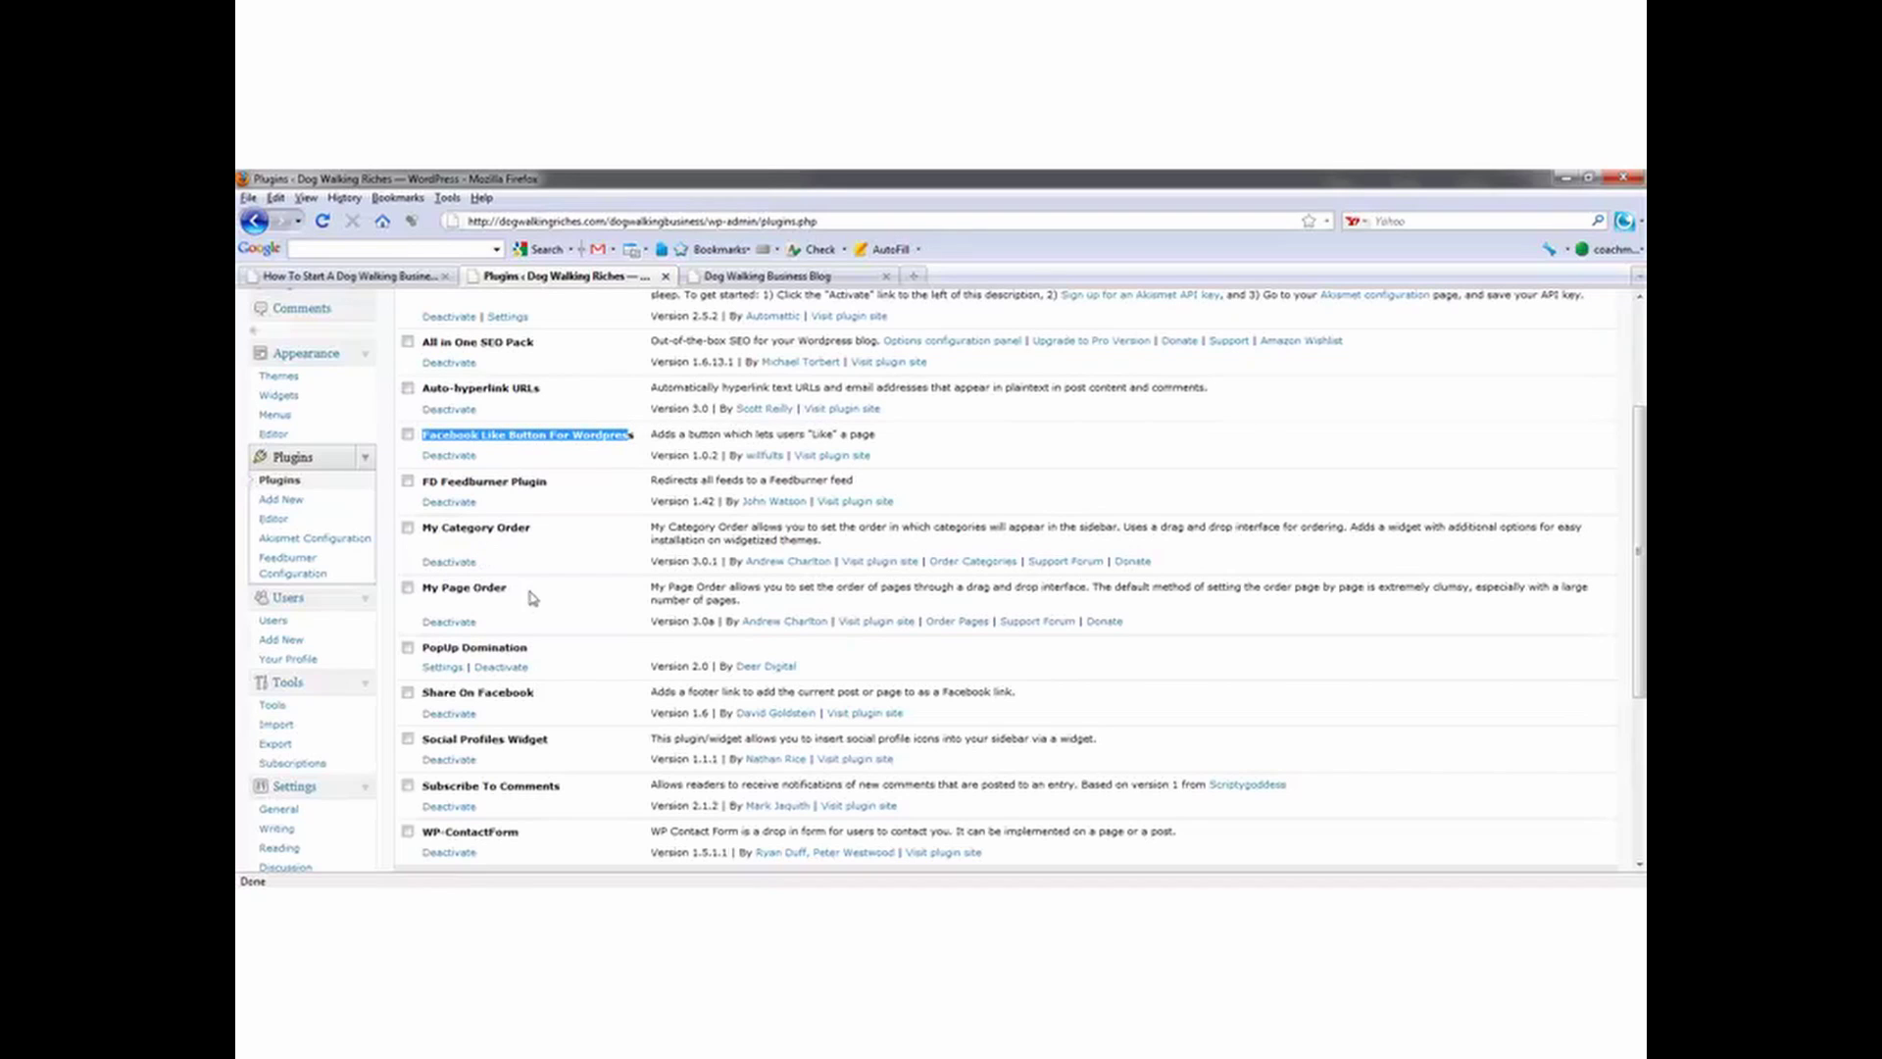
left_click_drag(426, 695, 532, 695)
left_click_drag(424, 740, 554, 745)
left_click(732, 279)
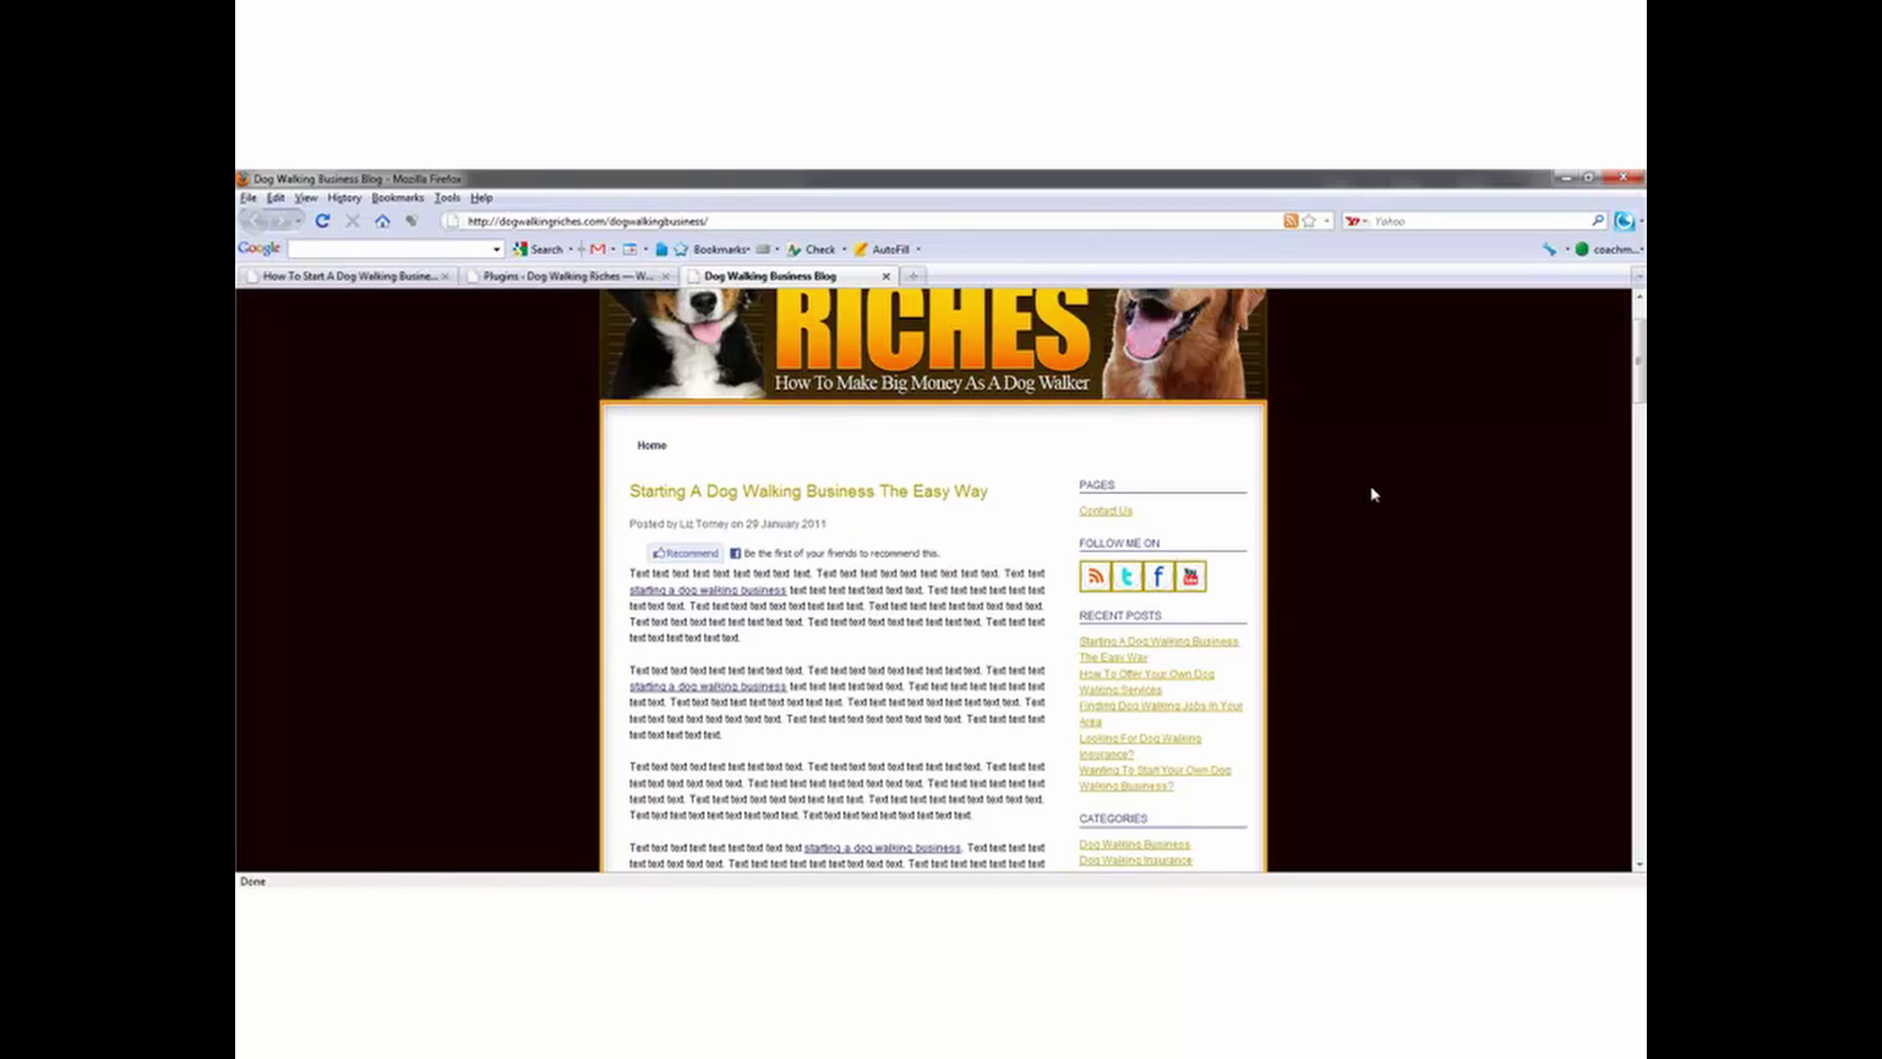
left_click(538, 279)
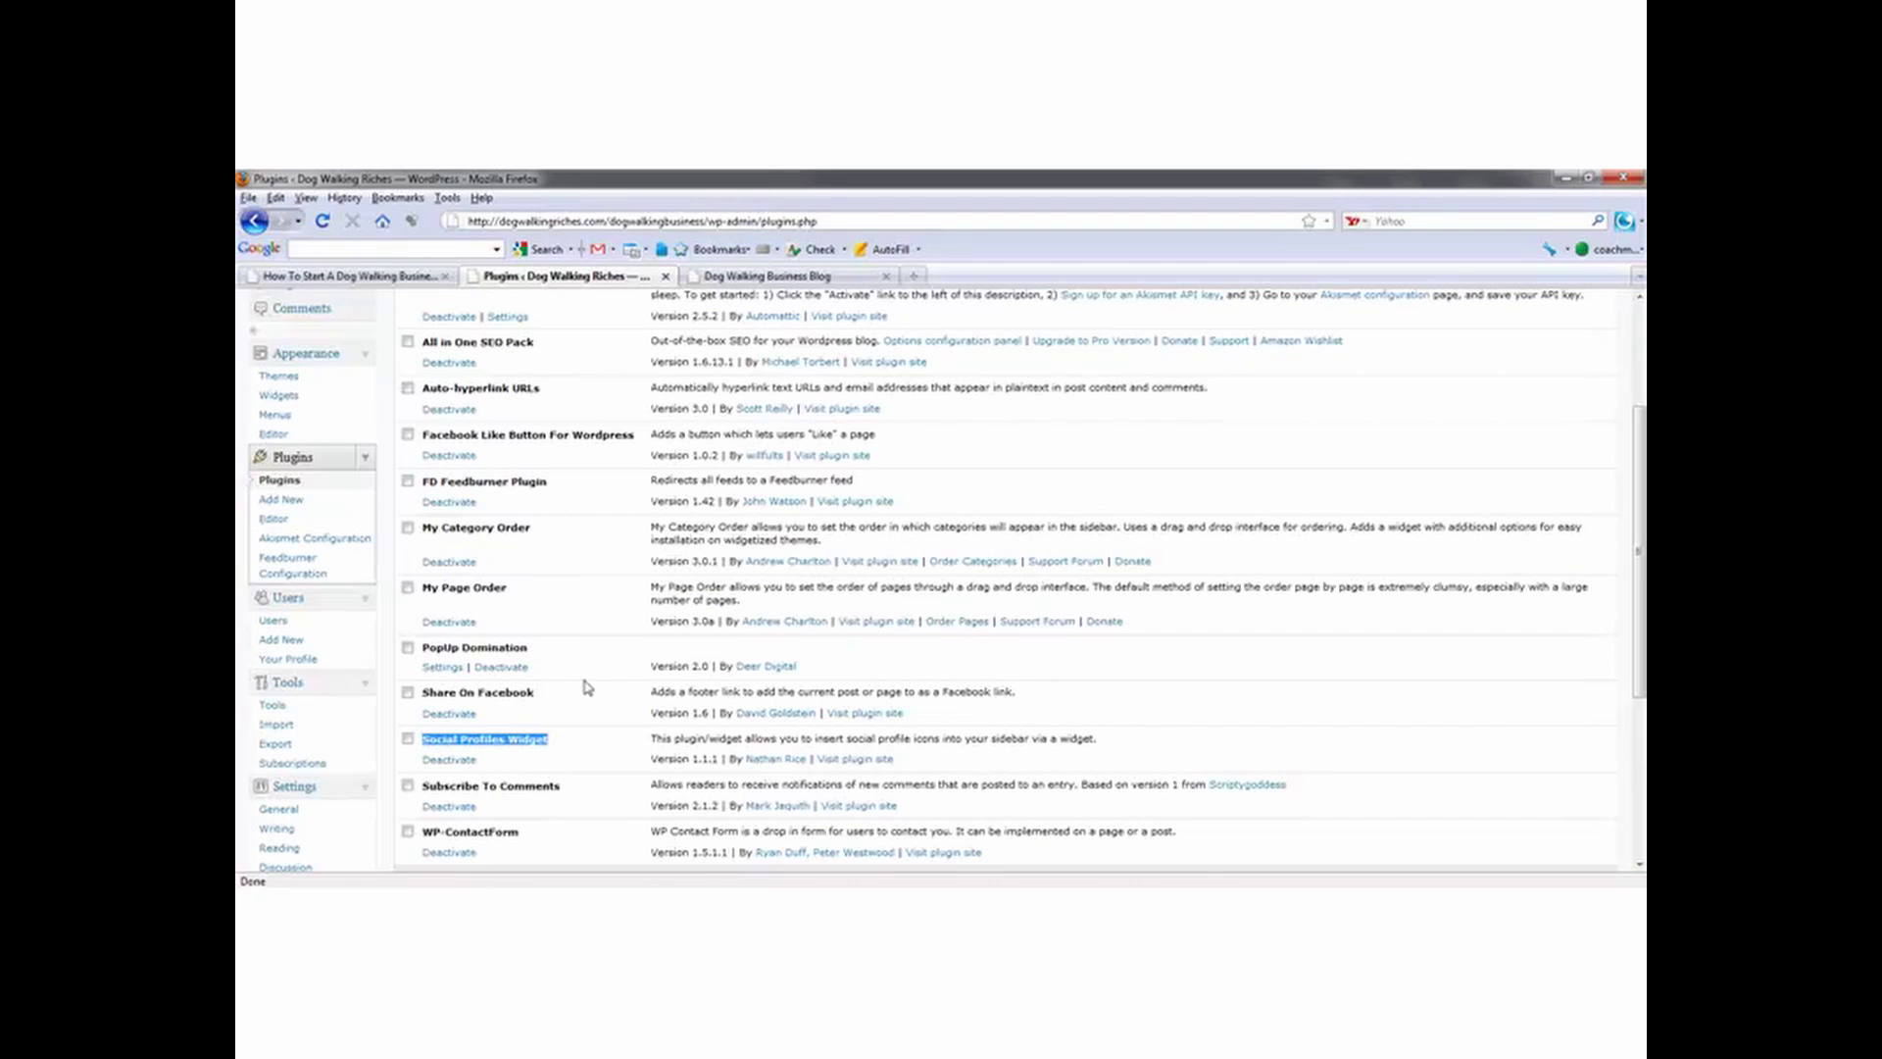
Step: Open the post "Starting A Dog Walking Business The Easy Way" on the live blog and log out from its comment section
left_click(763, 279)
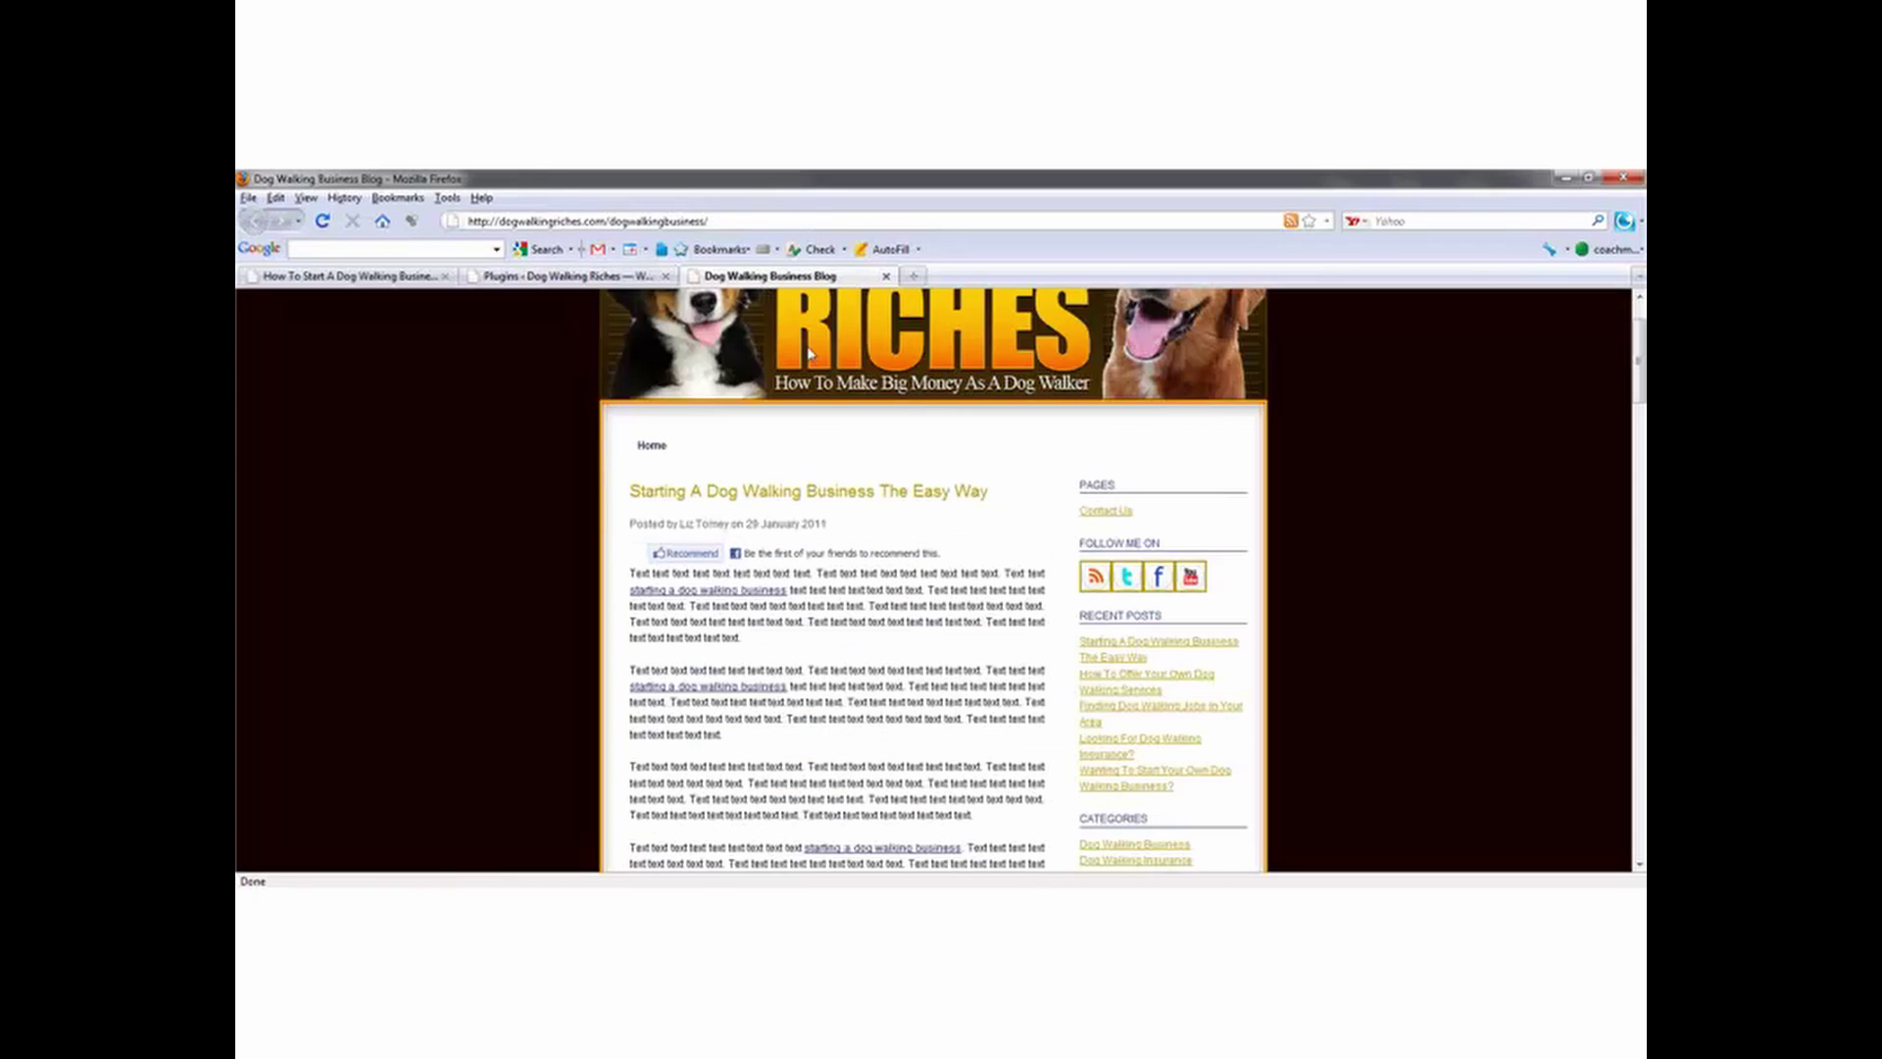
left_click(836, 493)
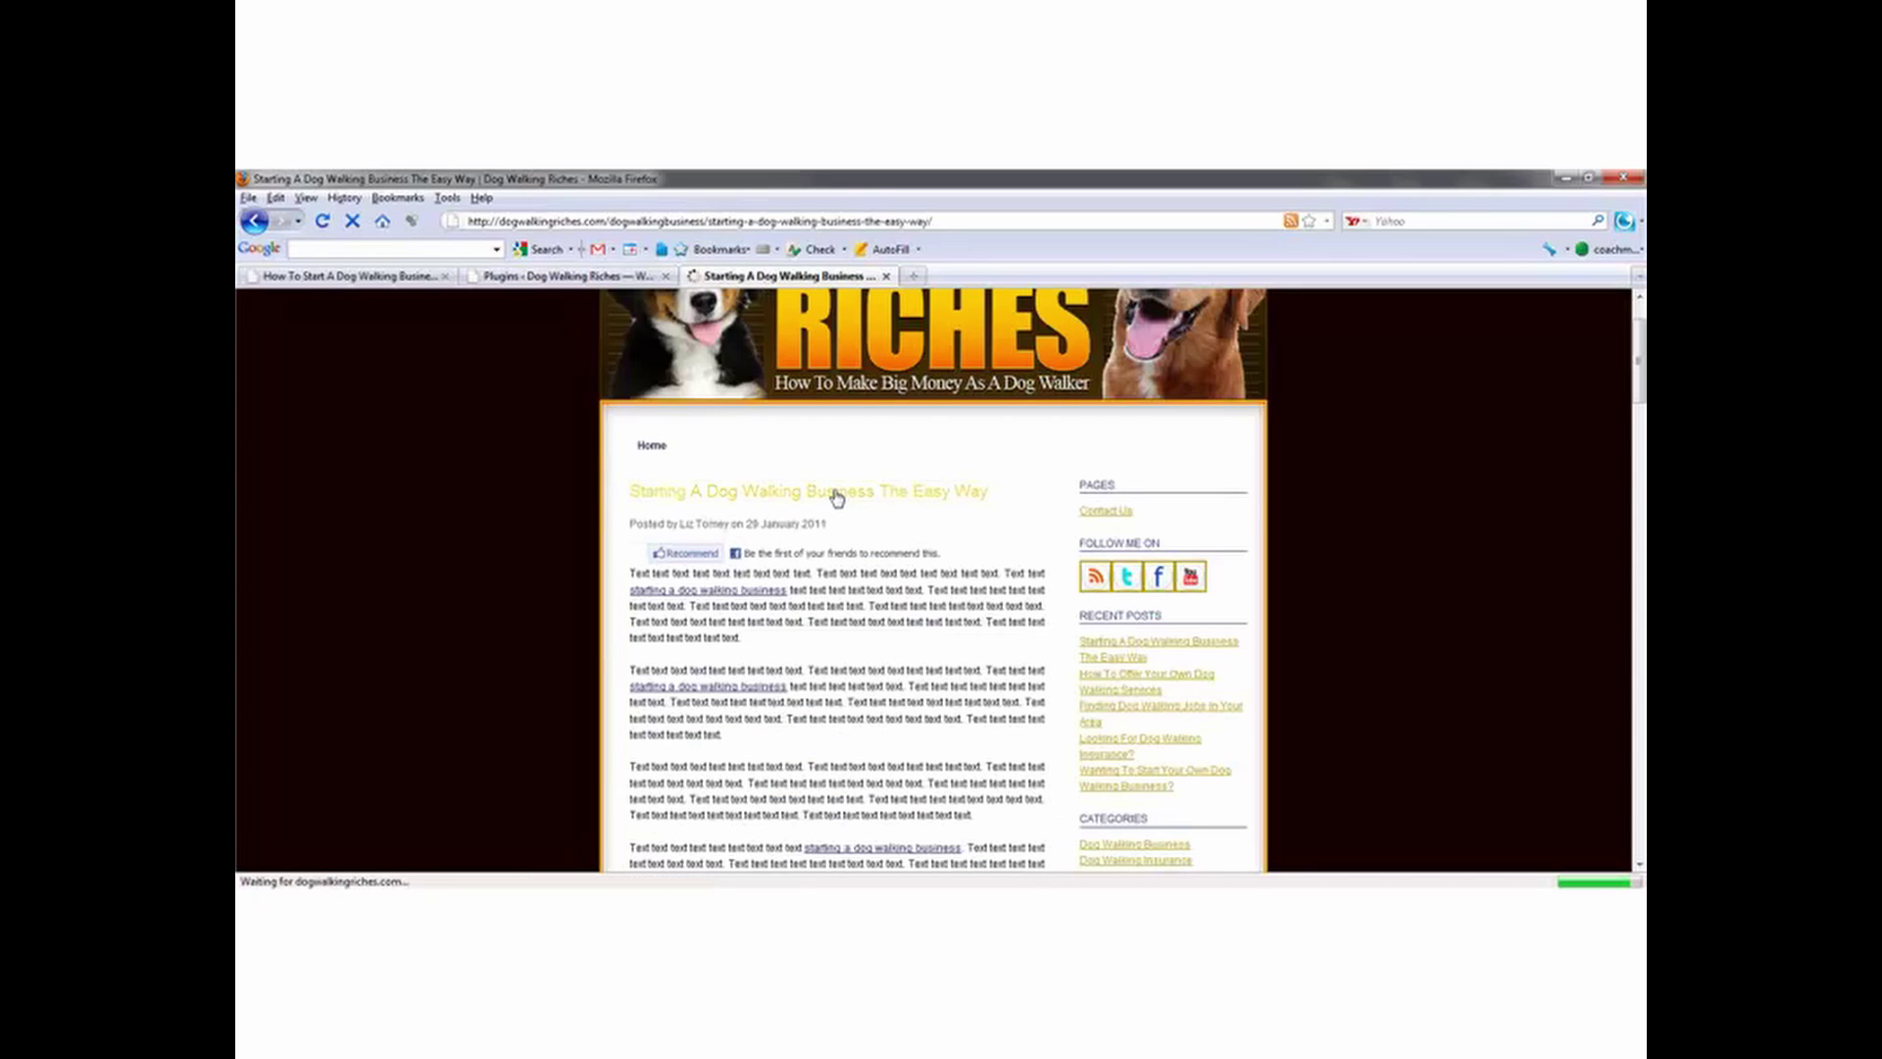
left_click_drag(1639, 394, 1605, 732)
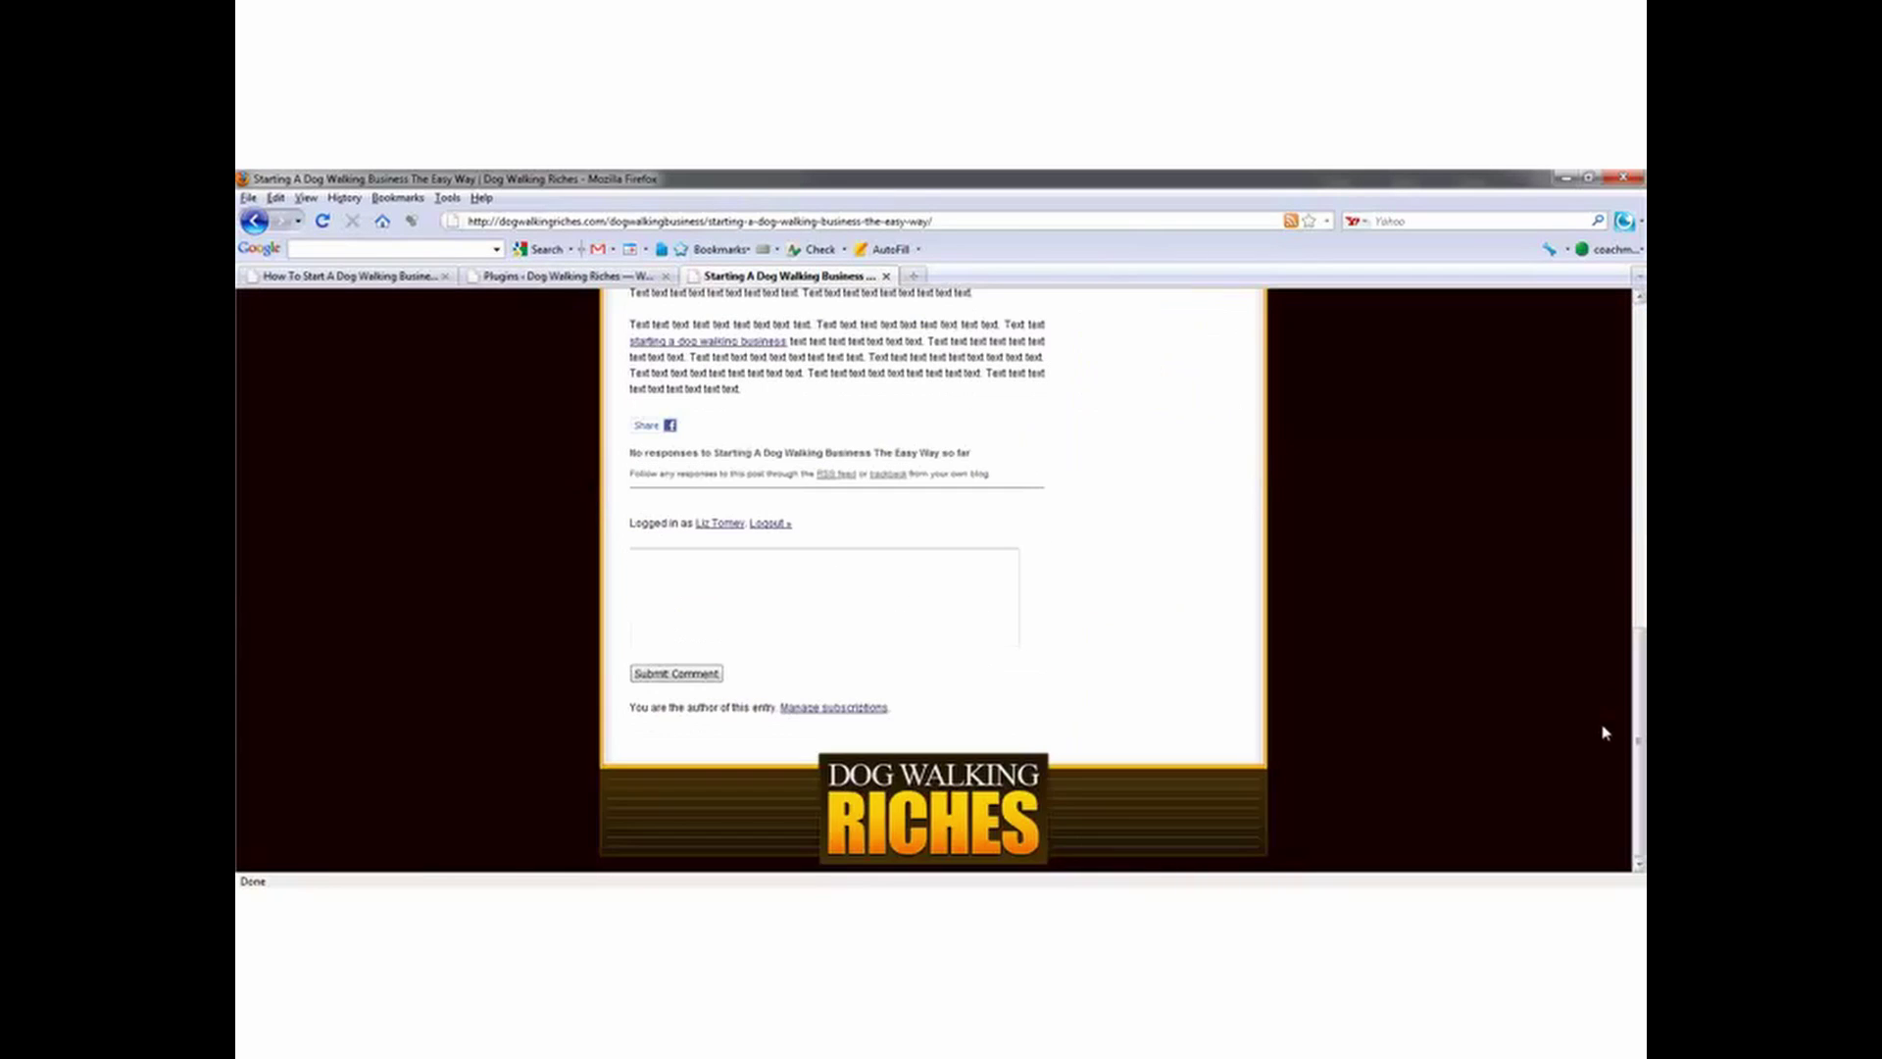
left_click(770, 523)
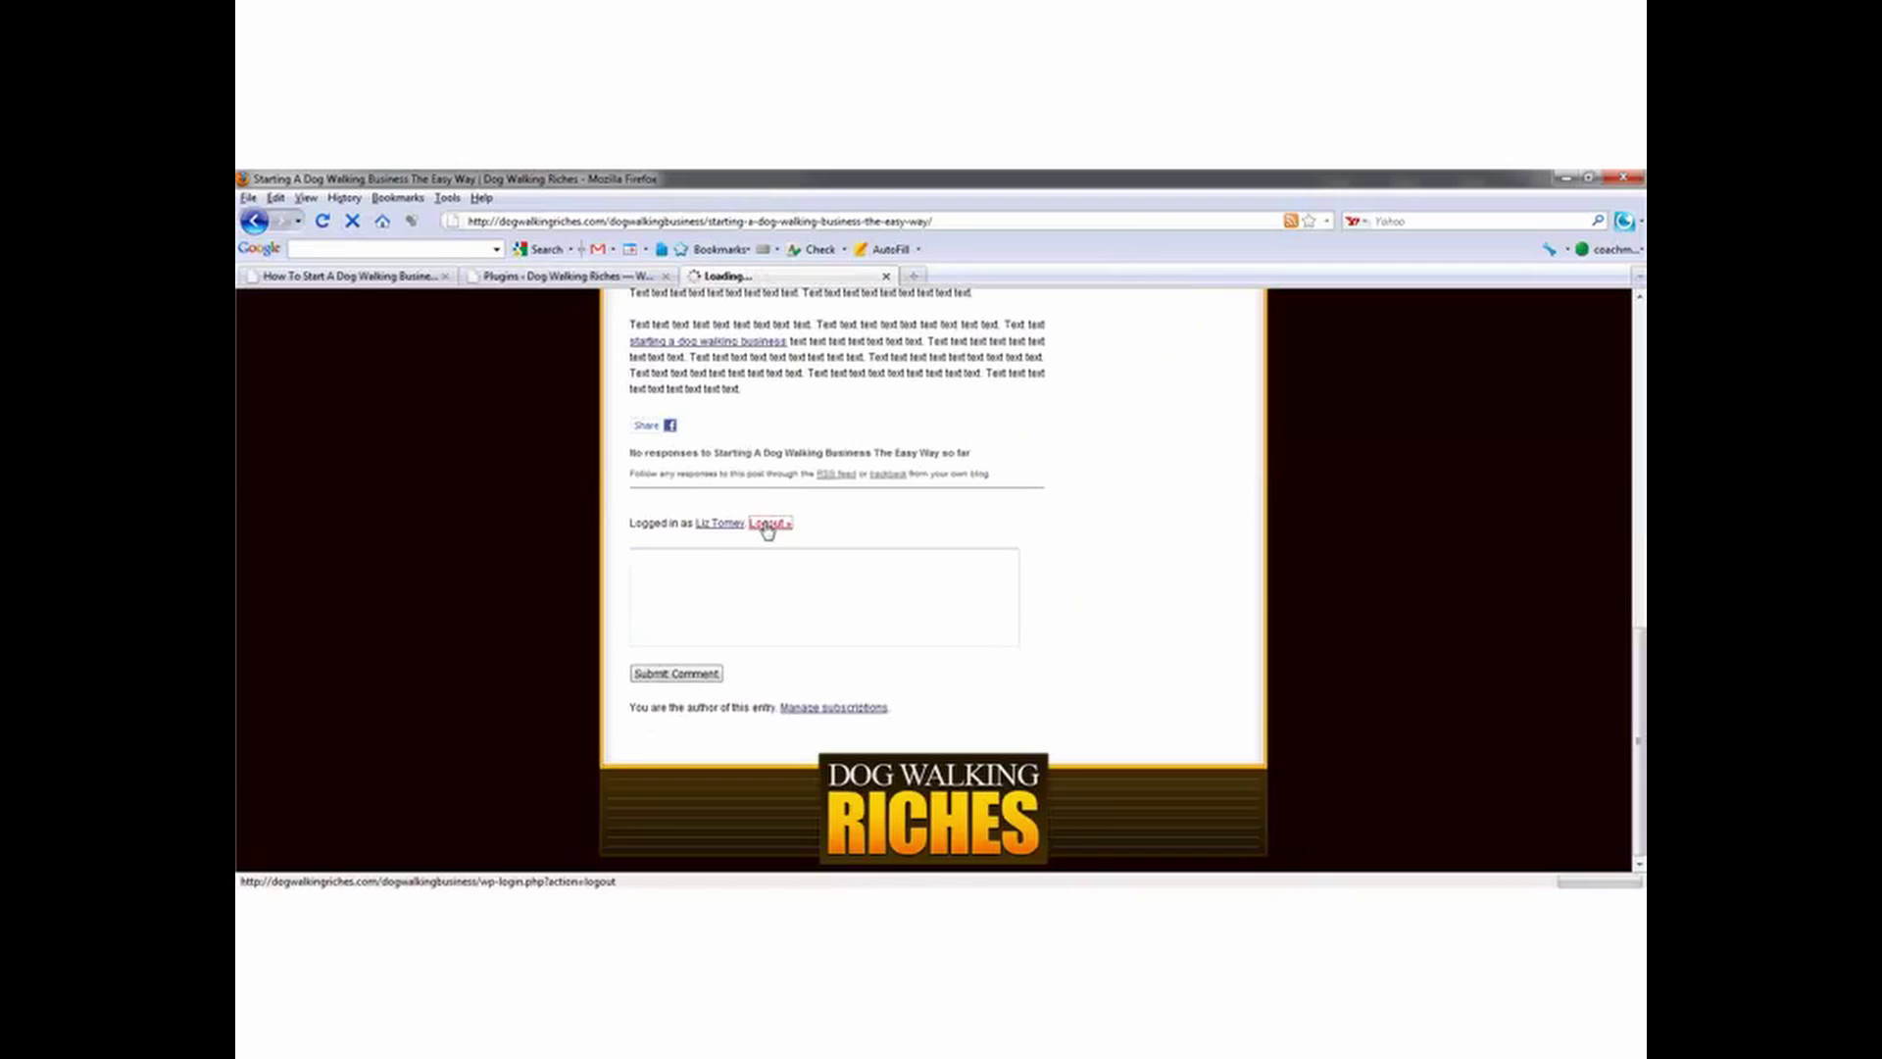
left_click(779, 420)
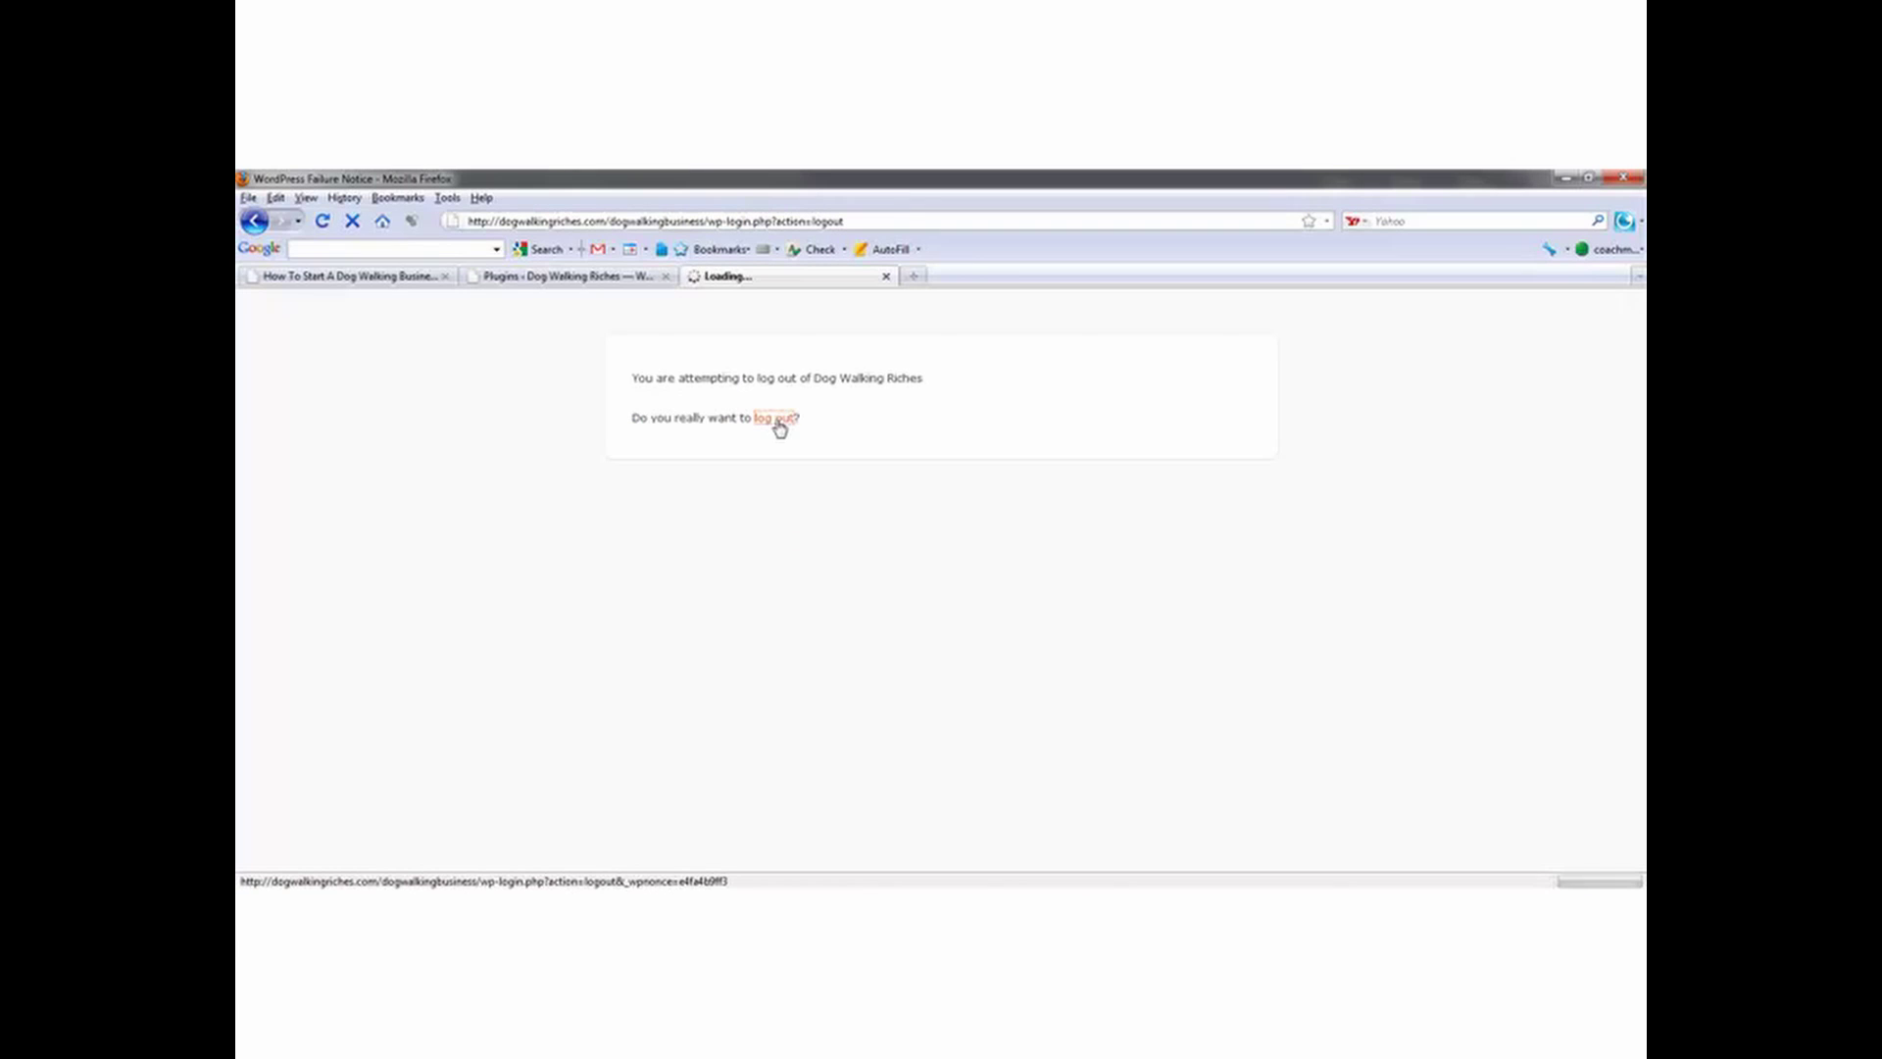
Step: Return to the blog, reopen the "Starting A Dog Walking Business The Easy Way" post and examine its visitor comment form with the follow-up notification option
left_click(362, 304)
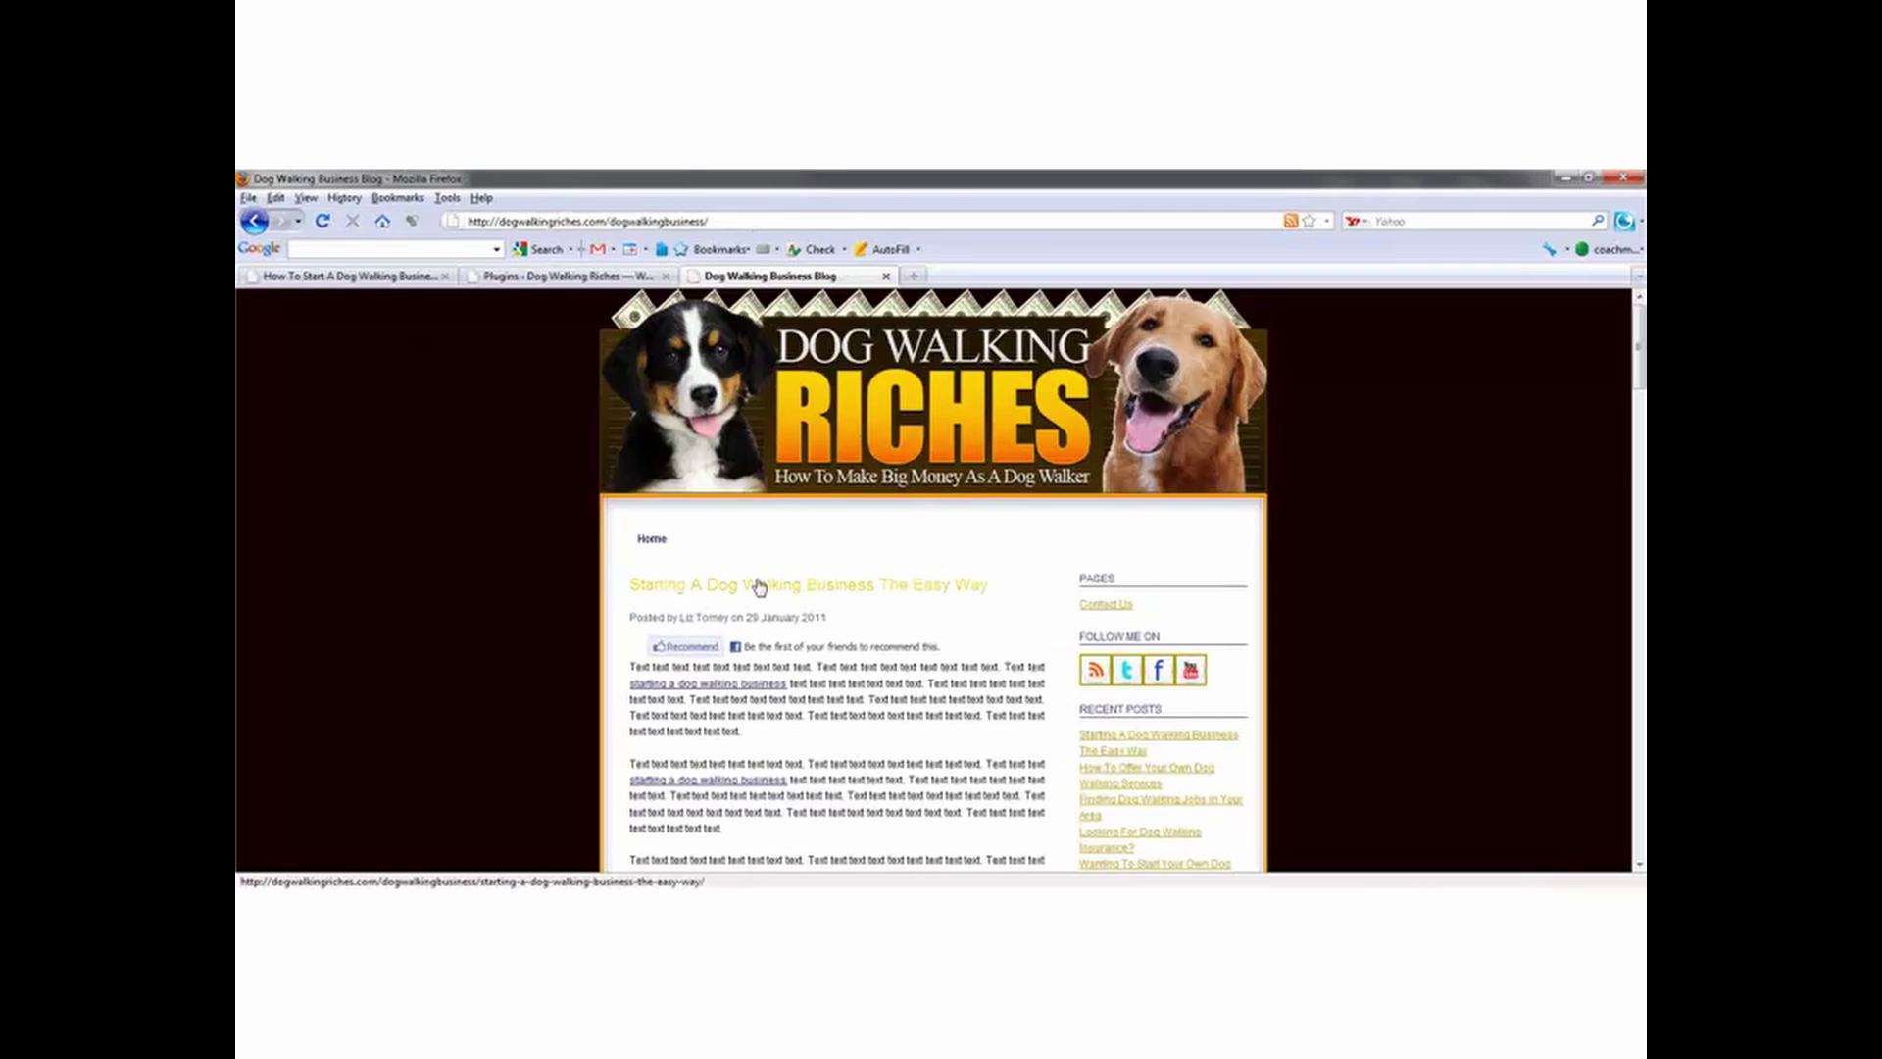
left_click(758, 587)
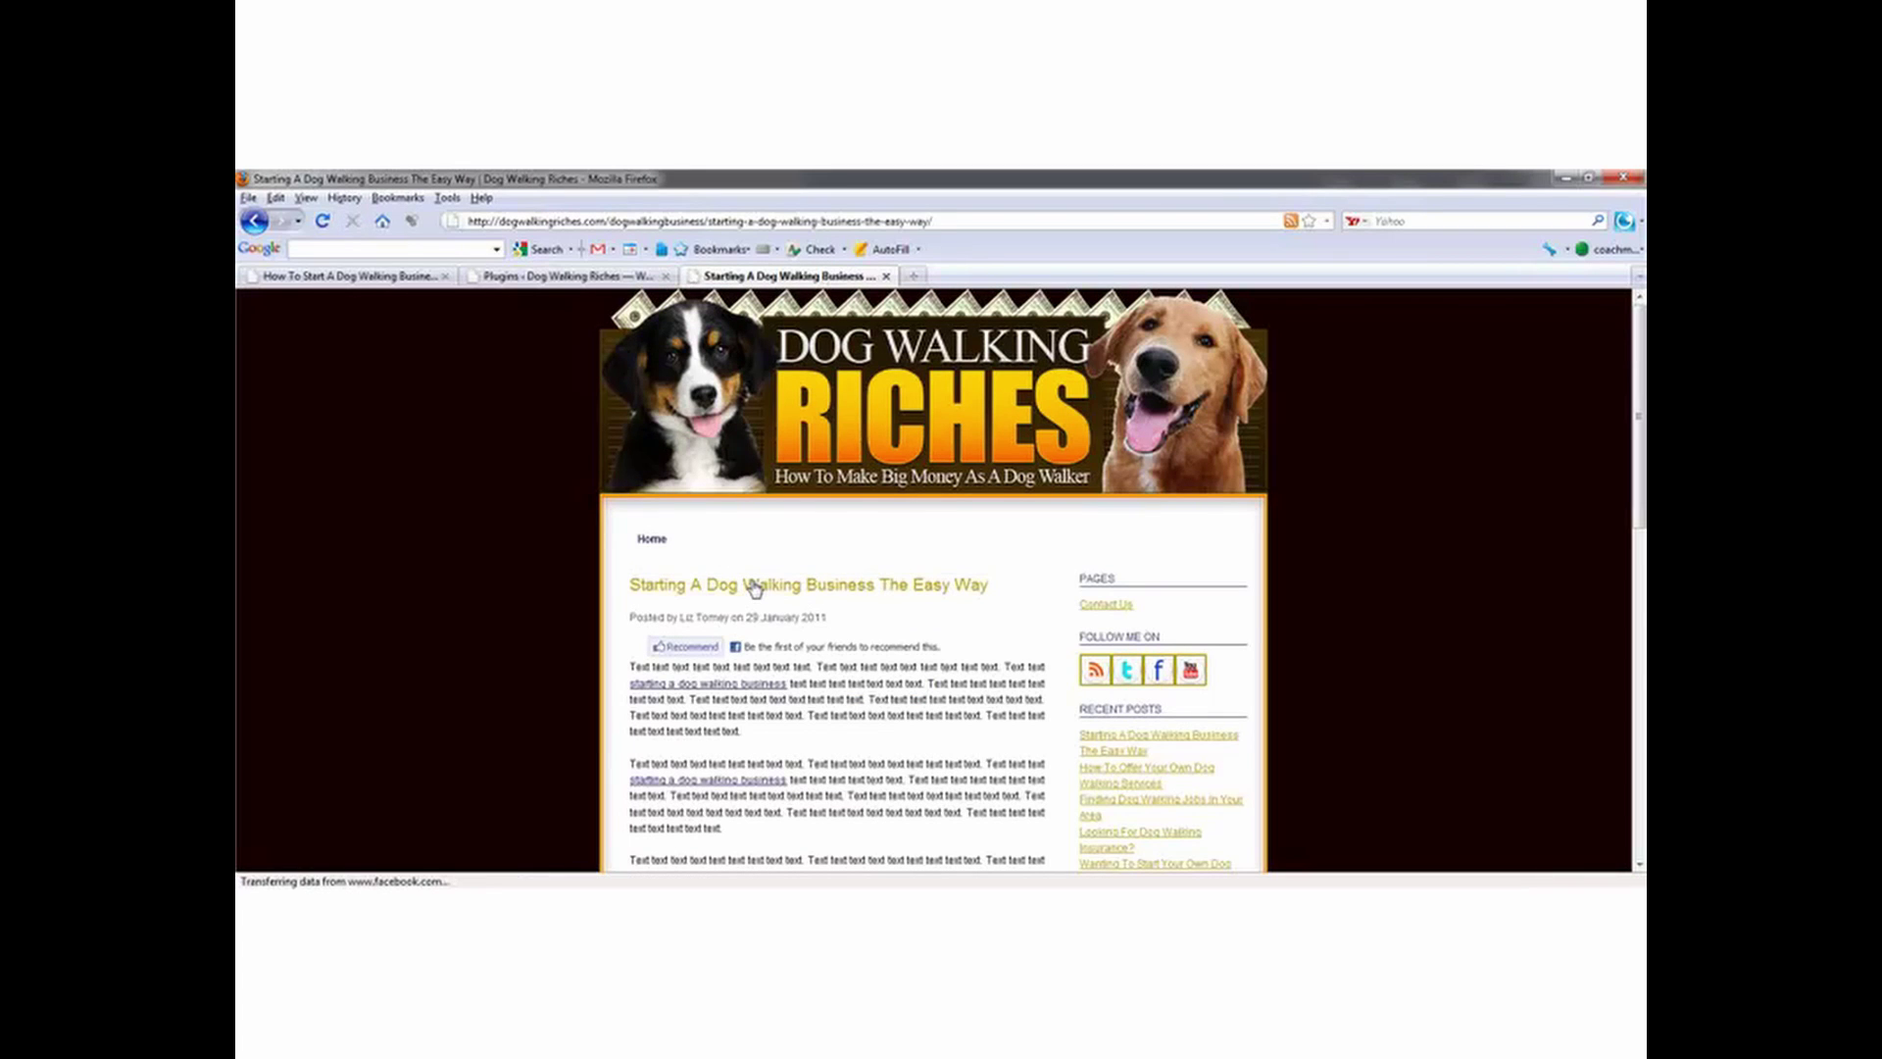
scroll(1637, 338, "down", 10)
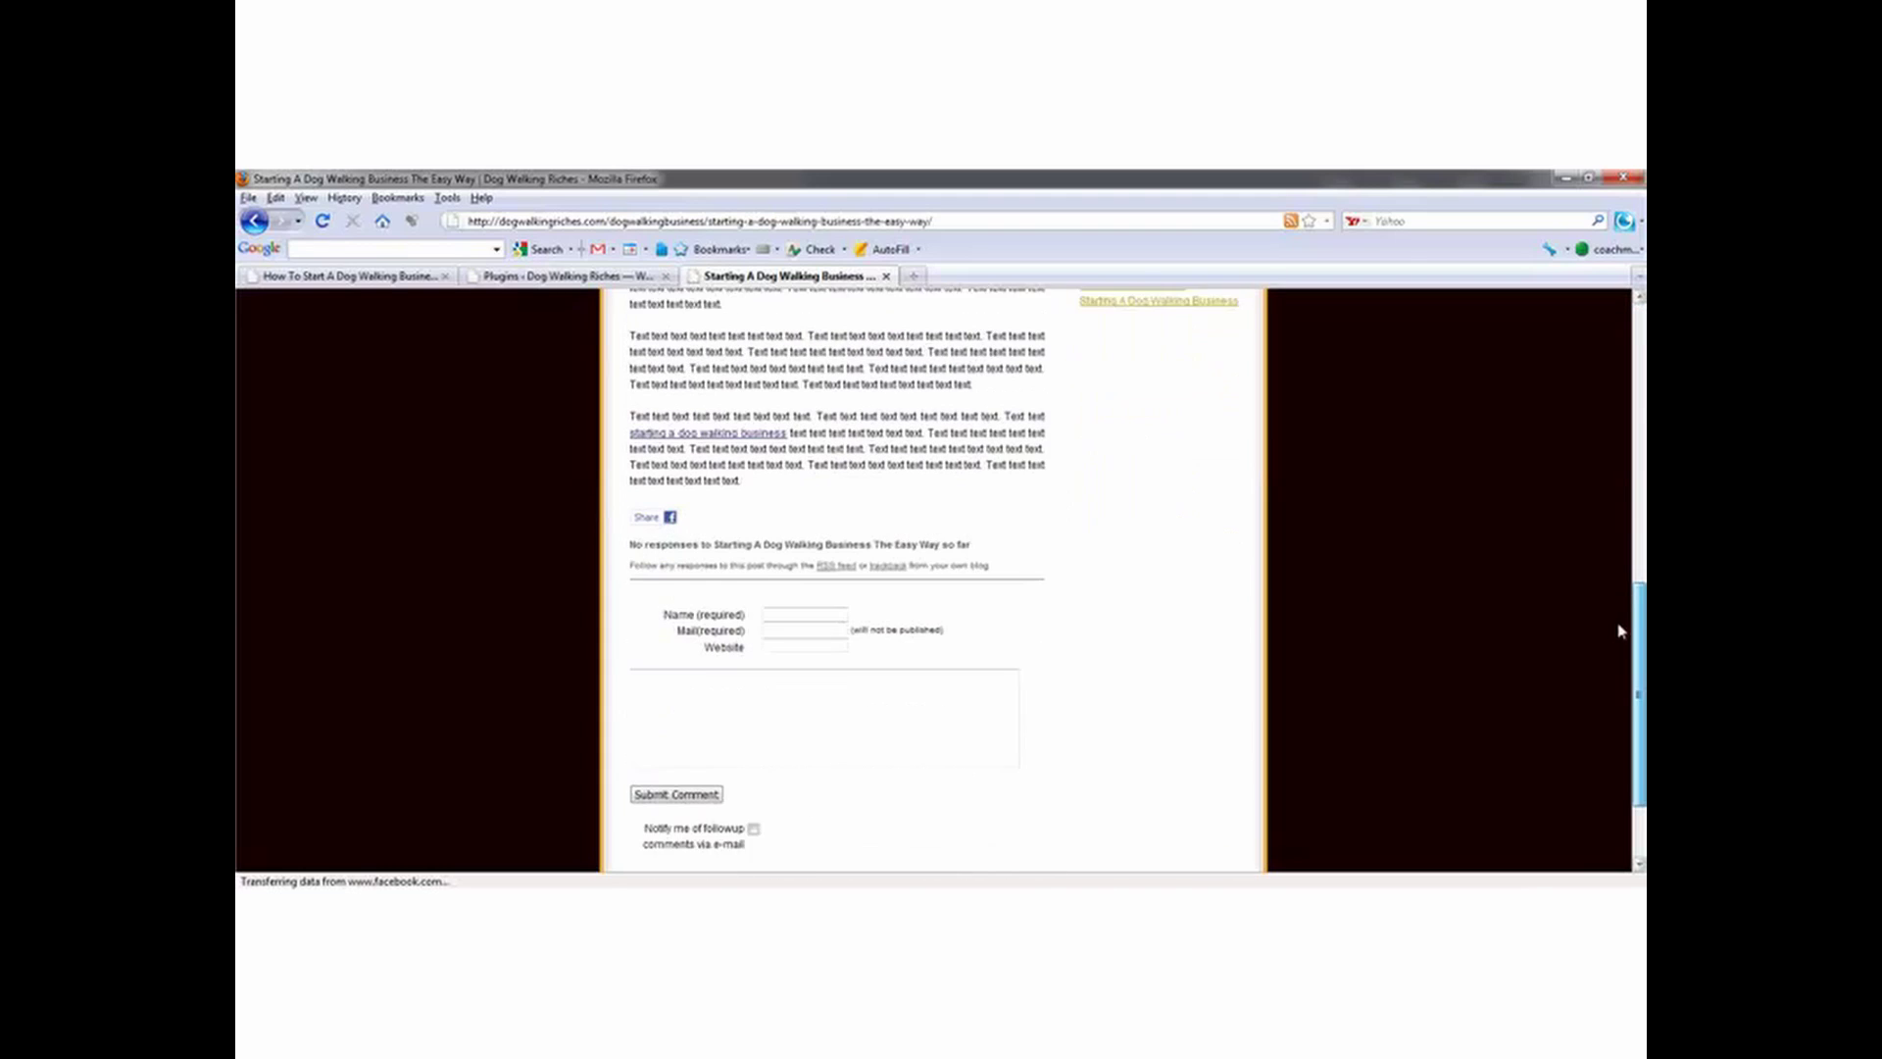
left_click(871, 613)
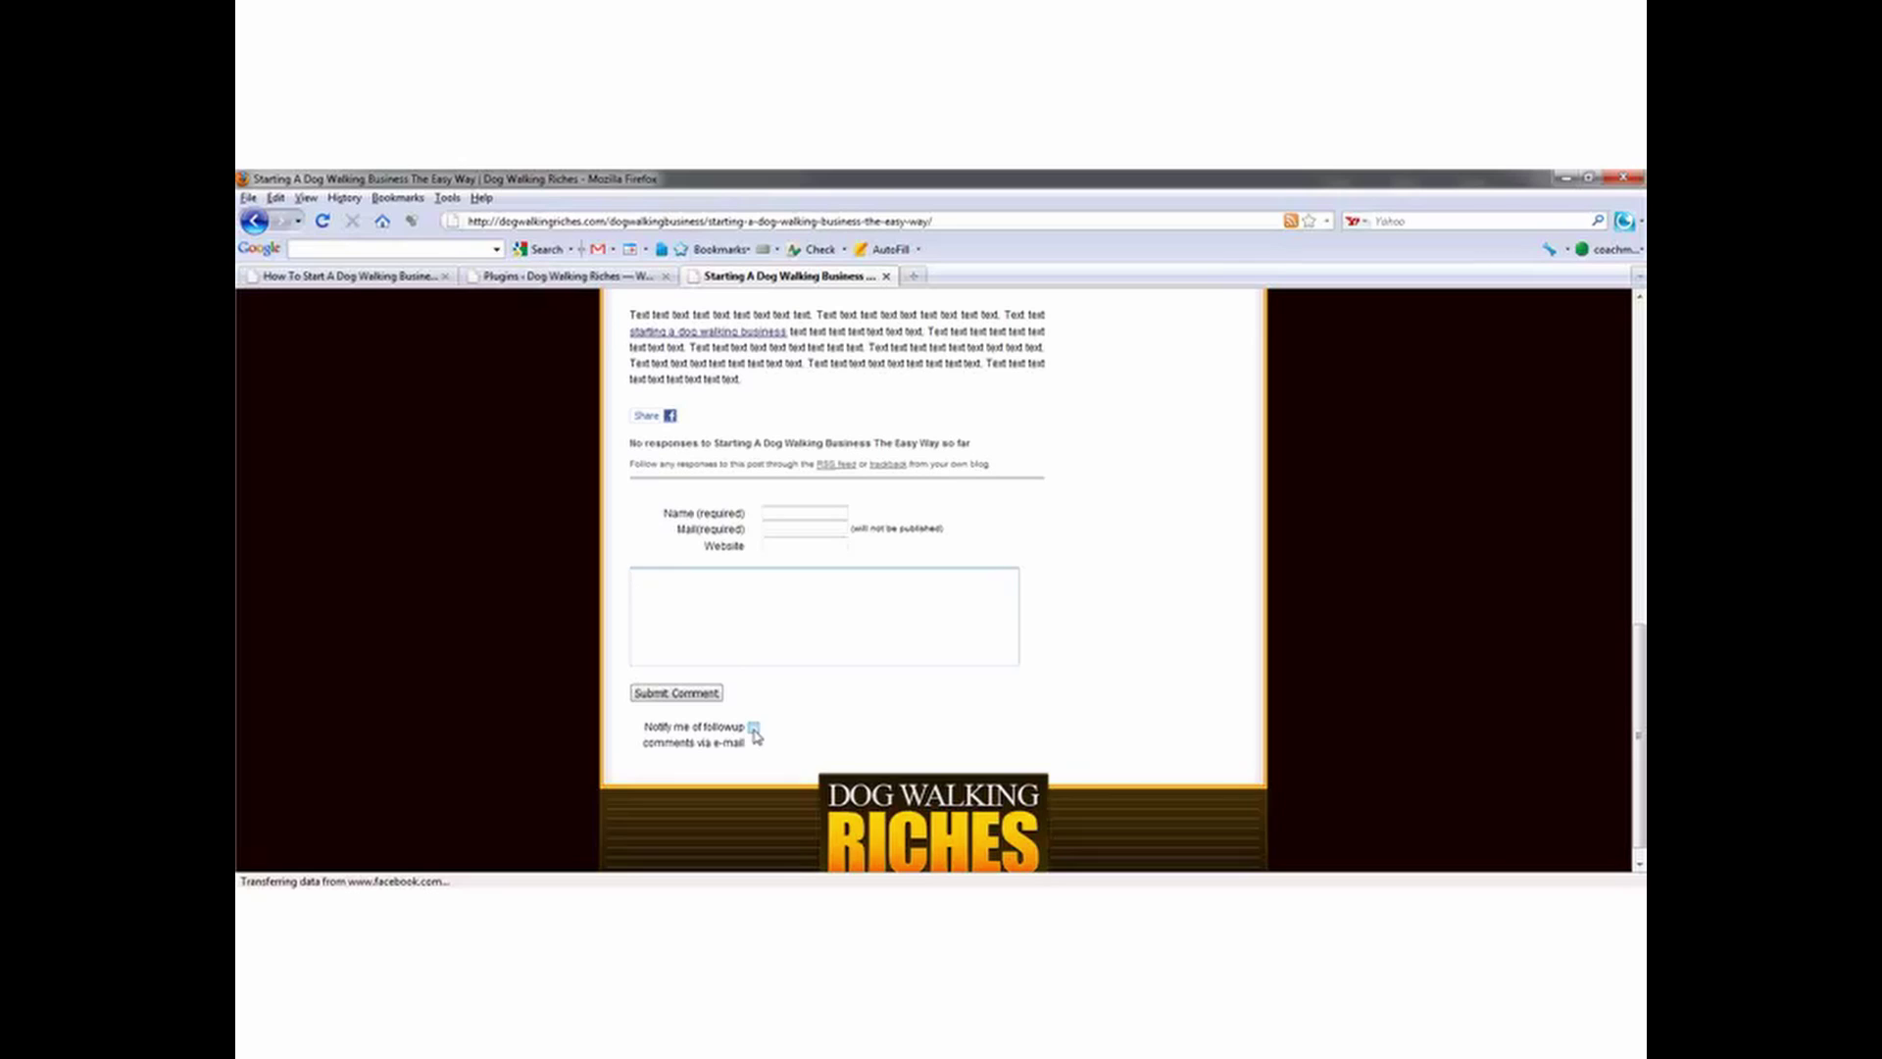
left_click(753, 729)
left_click_drag(1640, 735, 1639, 408)
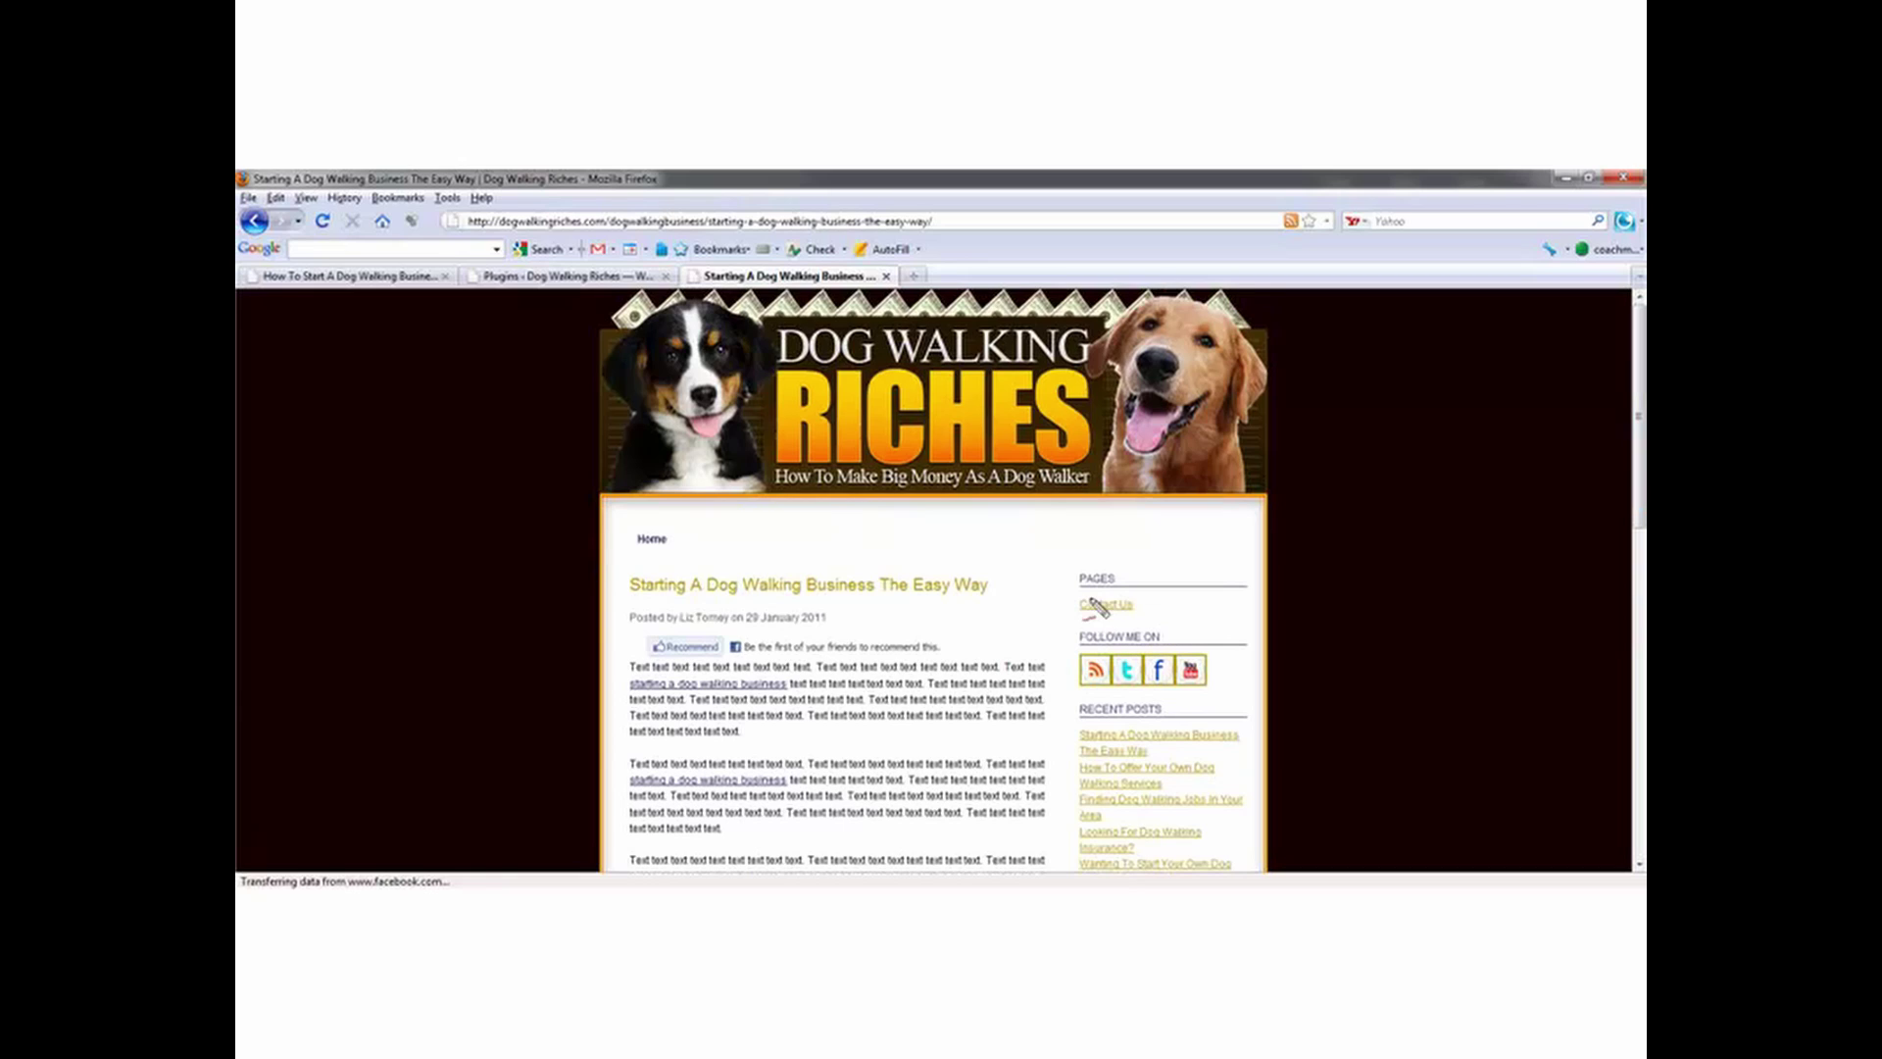
mouse_move(1078, 555)
left_mouse_down()
mouse_move(1092, 670)
mouse_move(1232, 770)
mouse_move(1270, 767)
mouse_move(1247, 567)
mouse_move(1149, 563)
mouse_move(1109, 588)
mouse_move(1103, 628)
mouse_move(1115, 586)
mouse_move(1176, 588)
mouse_move(1106, 711)
mouse_move(1108, 588)
mouse_move(1149, 567)
mouse_move(1157, 592)
mouse_move(1225, 594)
mouse_move(1186, 624)
mouse_move(1183, 596)
left_mouse_up()
mouse_move(1191, 670)
left_mouse_down()
mouse_move(1248, 693)
mouse_move(1172, 664)
left_mouse_up()
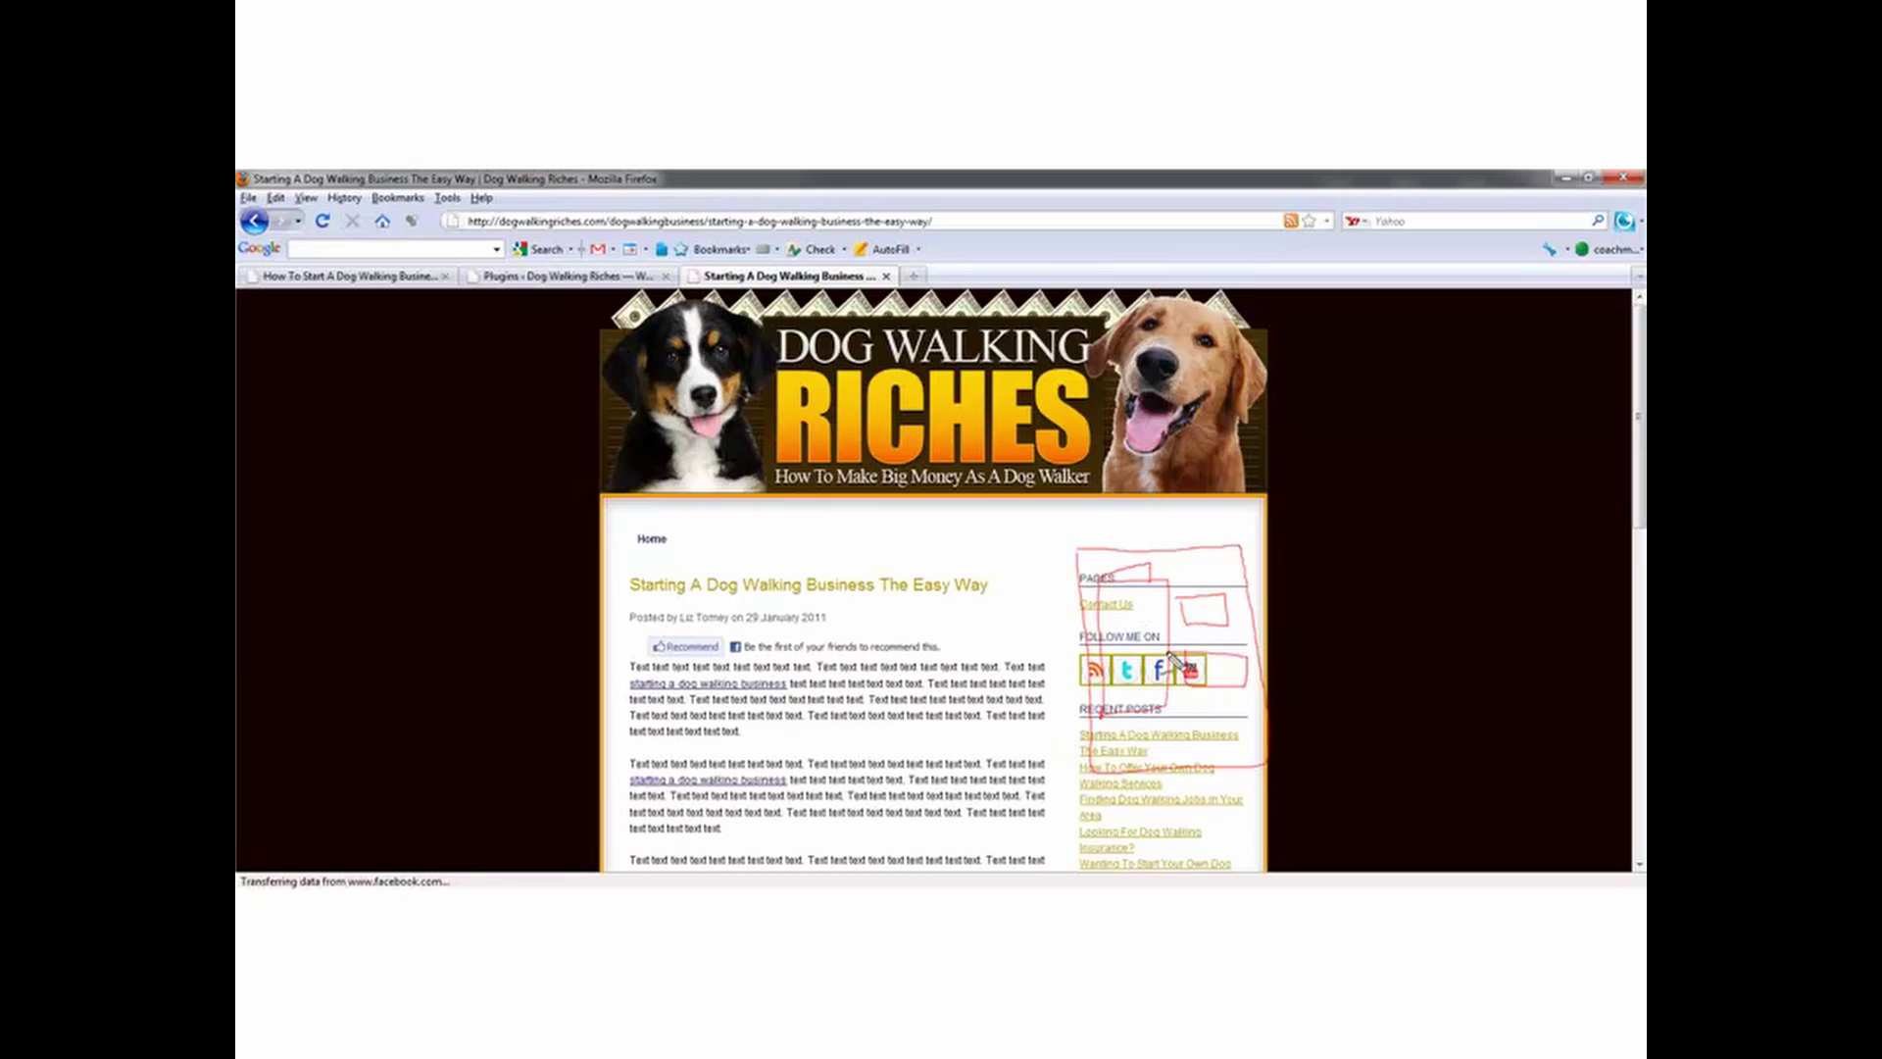
mouse_move(1233, 760)
left_mouse_down()
mouse_move(1186, 727)
mouse_move(1165, 753)
mouse_move(1237, 755)
left_mouse_up()
mouse_move(1077, 546)
left_mouse_down()
mouse_move(1262, 786)
mouse_move(1141, 563)
mouse_move(1082, 796)
mouse_move(1274, 800)
mouse_move(1240, 540)
mouse_move(1073, 554)
mouse_move(1108, 802)
mouse_move(1279, 796)
mouse_move(1073, 559)
left_mouse_up()
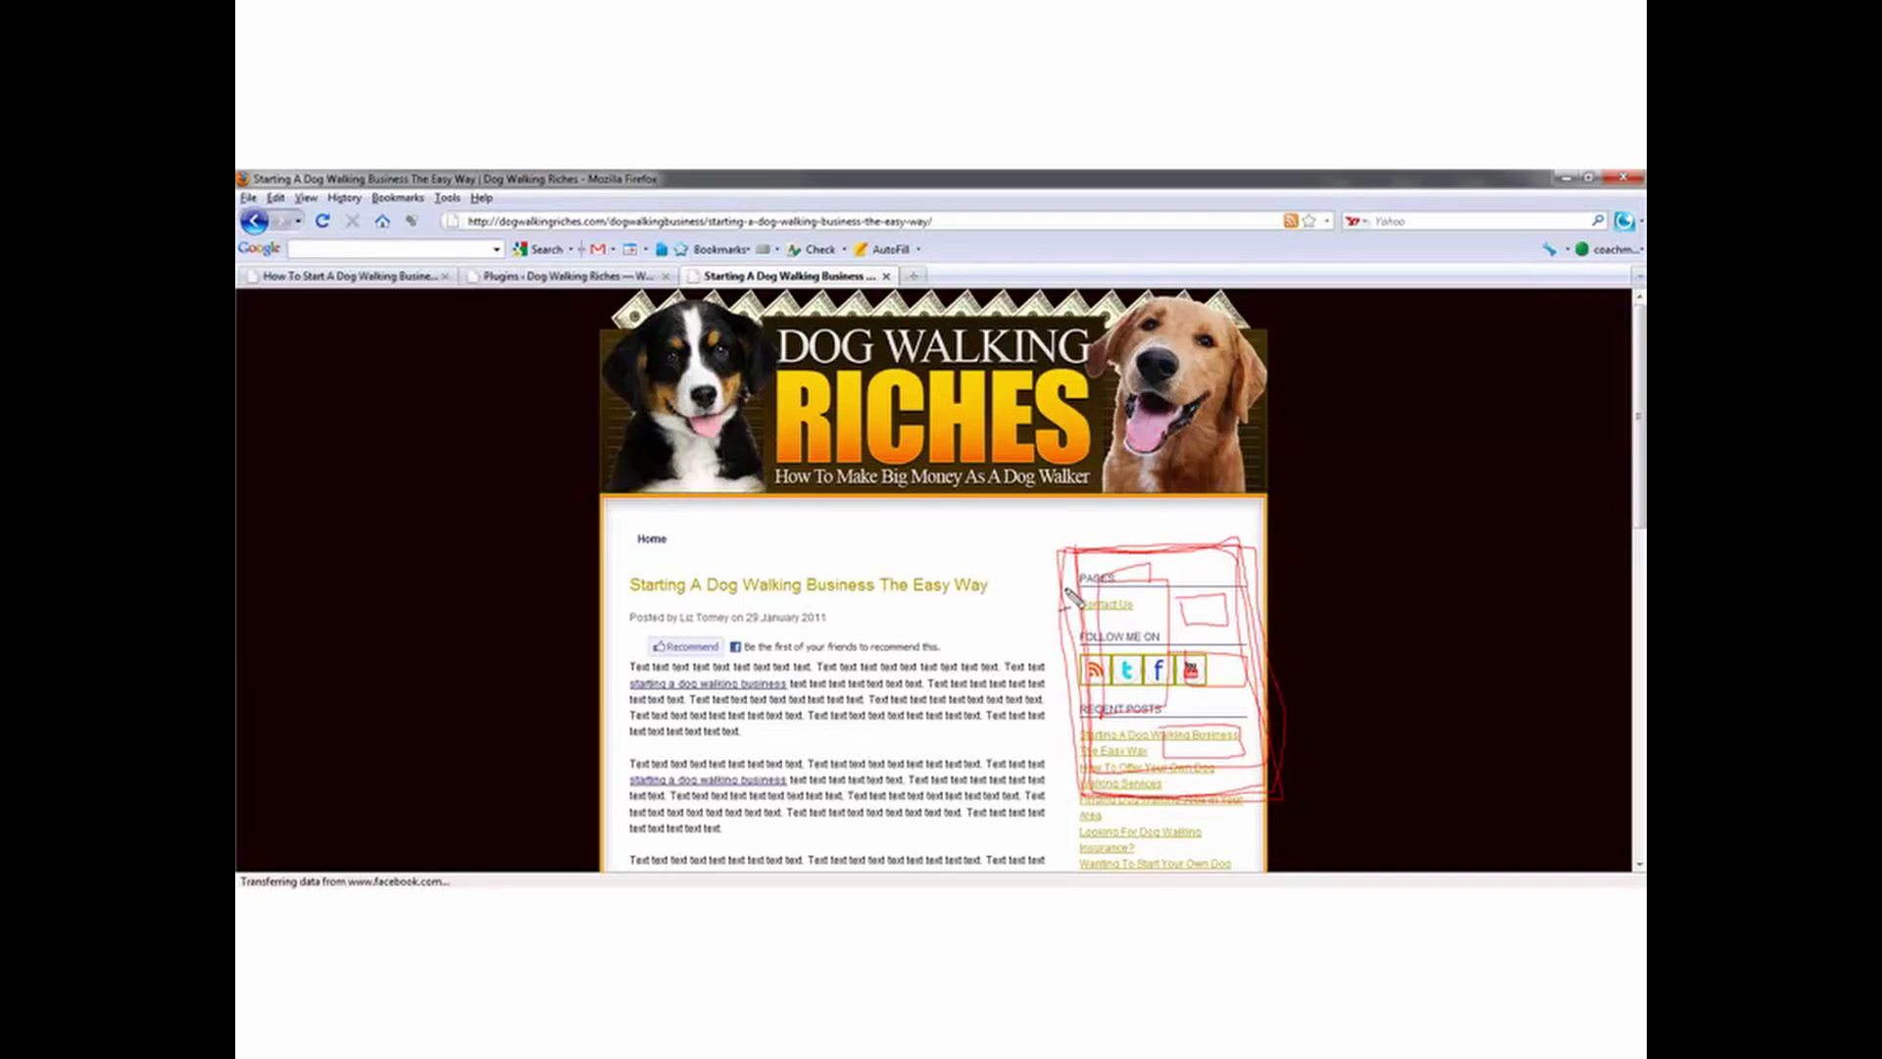
key("Escape")
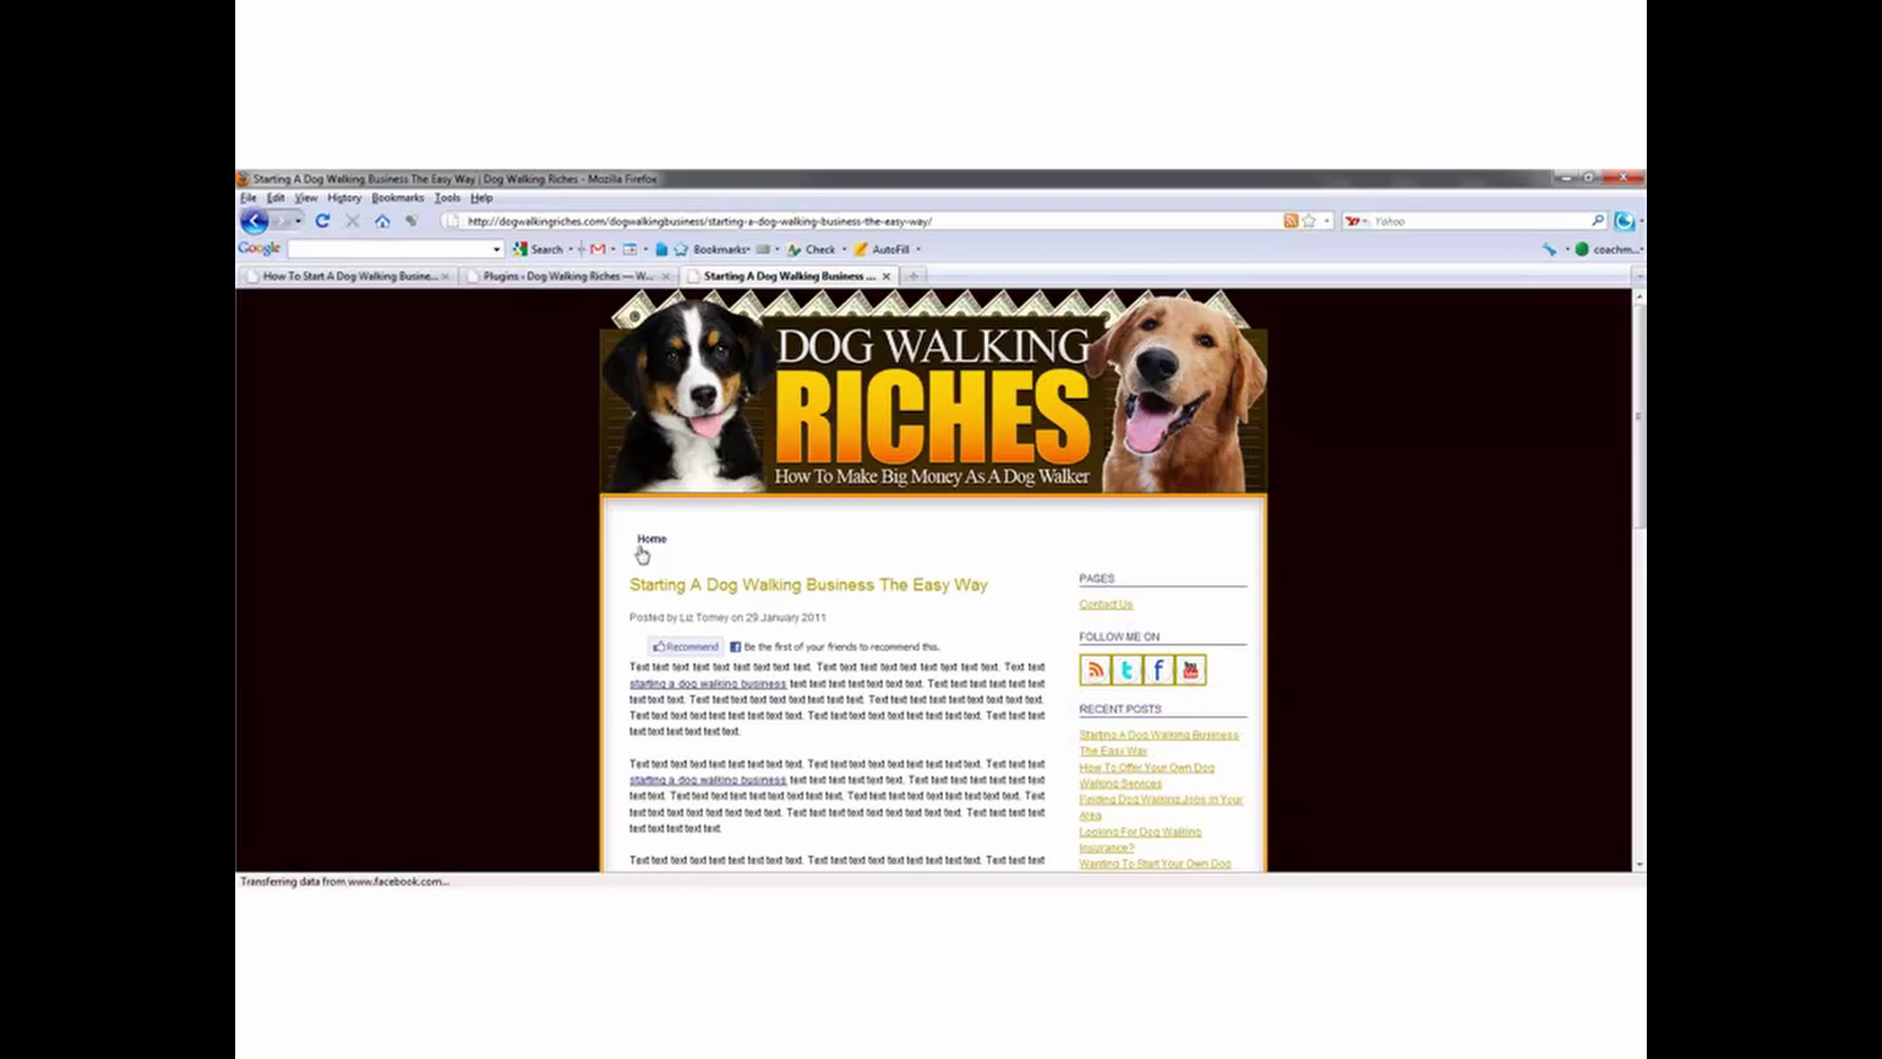
Step: Open feedburner.com in a new browser tab
left_click(513, 278)
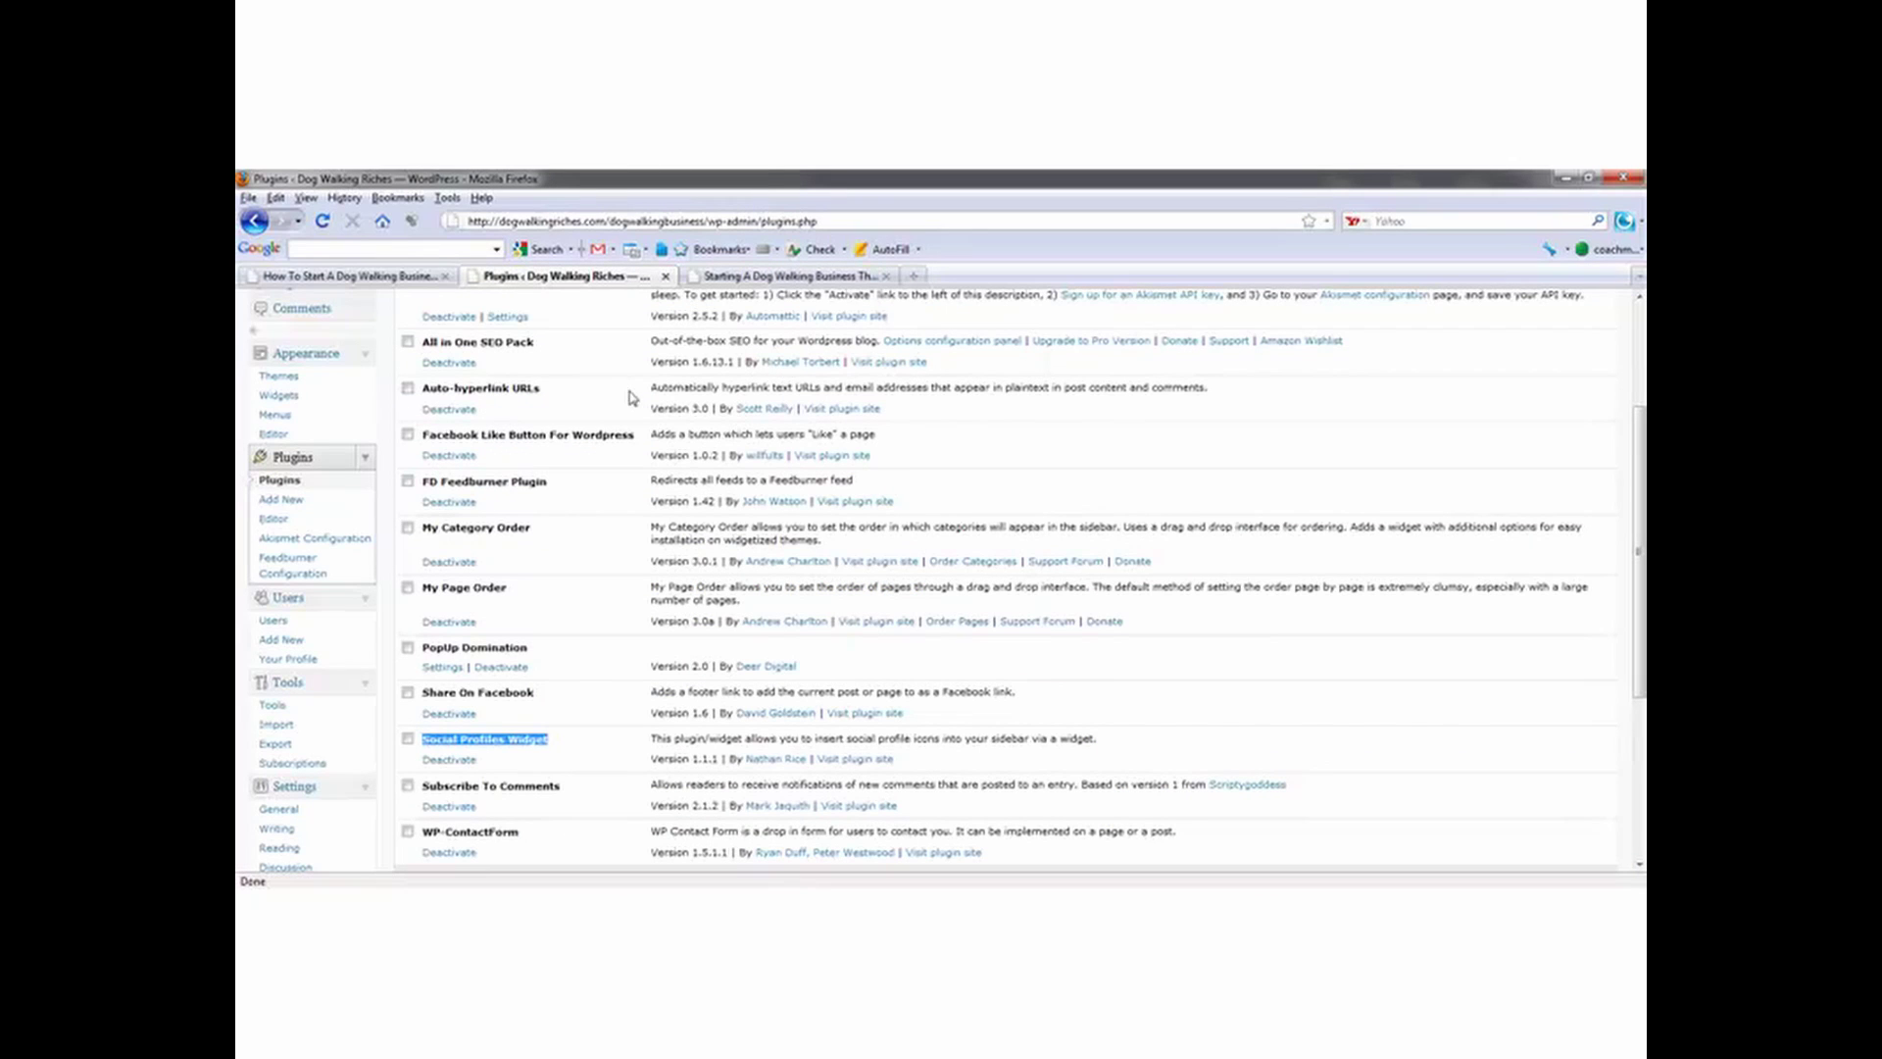
left_click(790, 278)
left_click(913, 276)
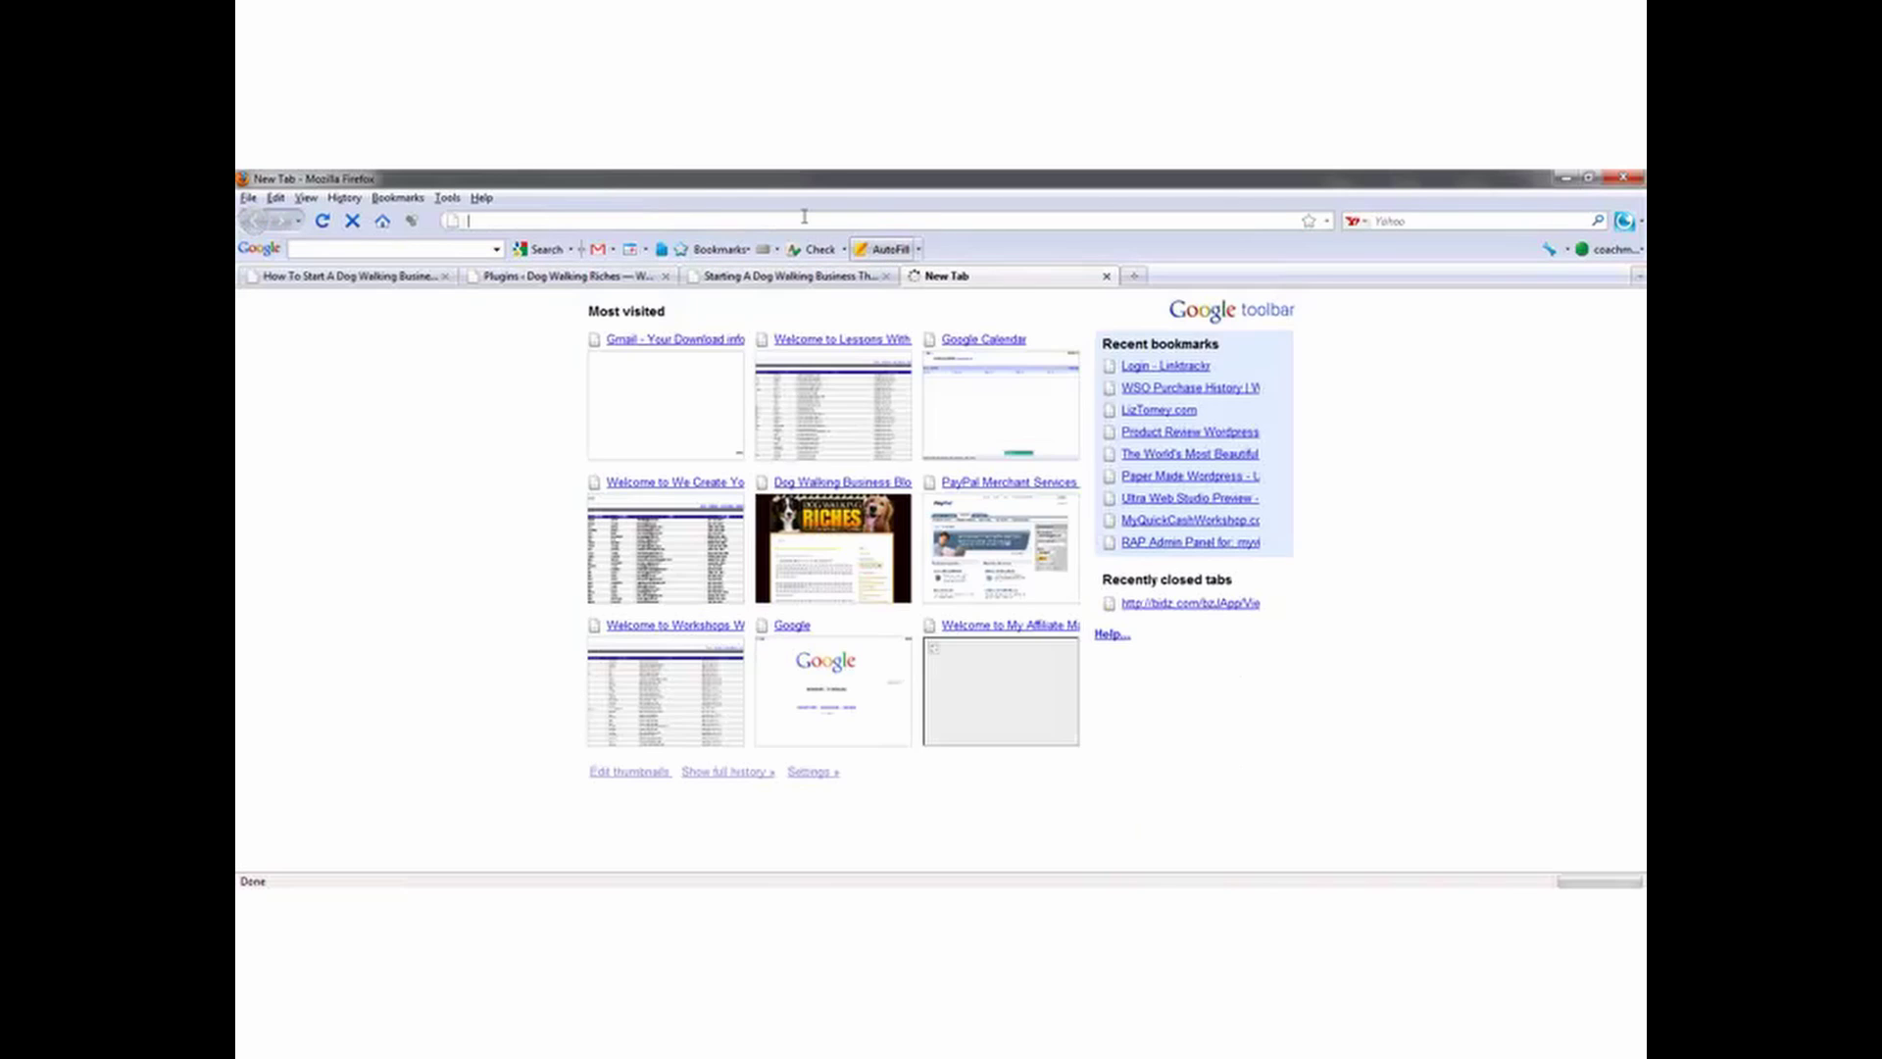
type("feedb")
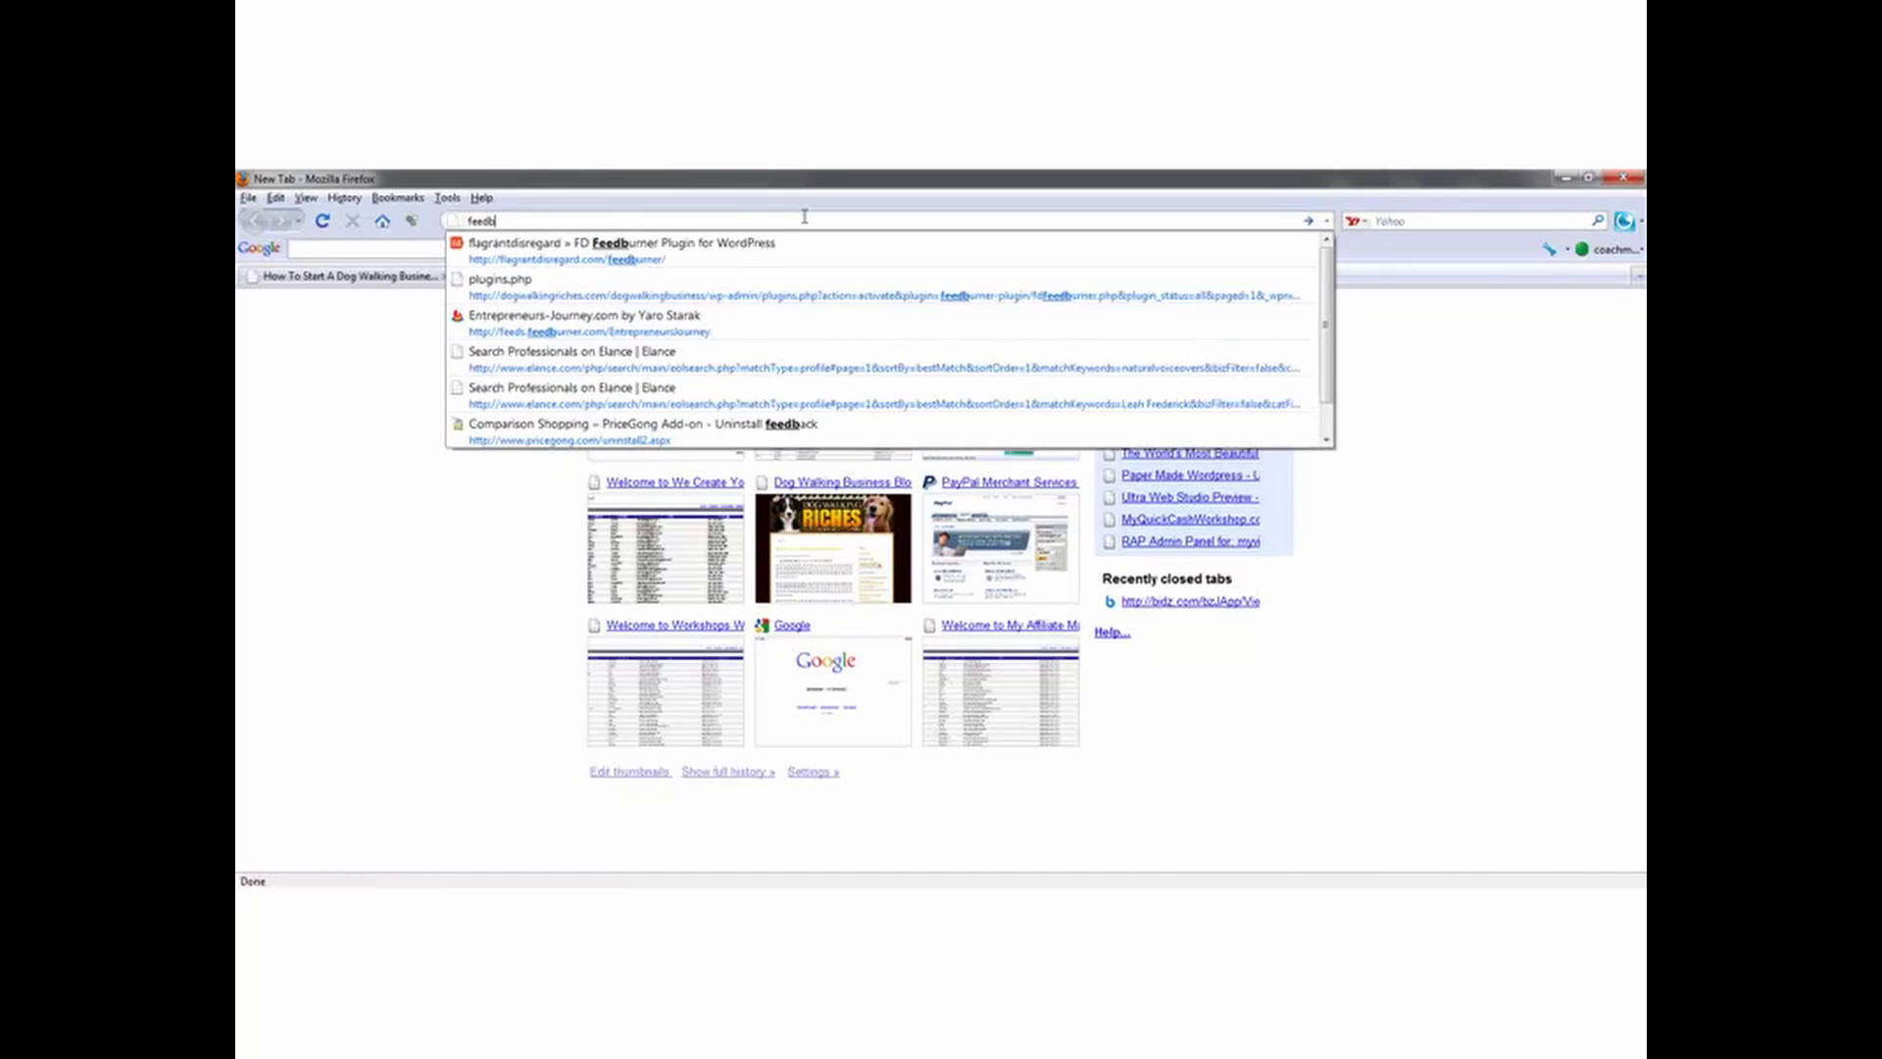
type("urner.com")
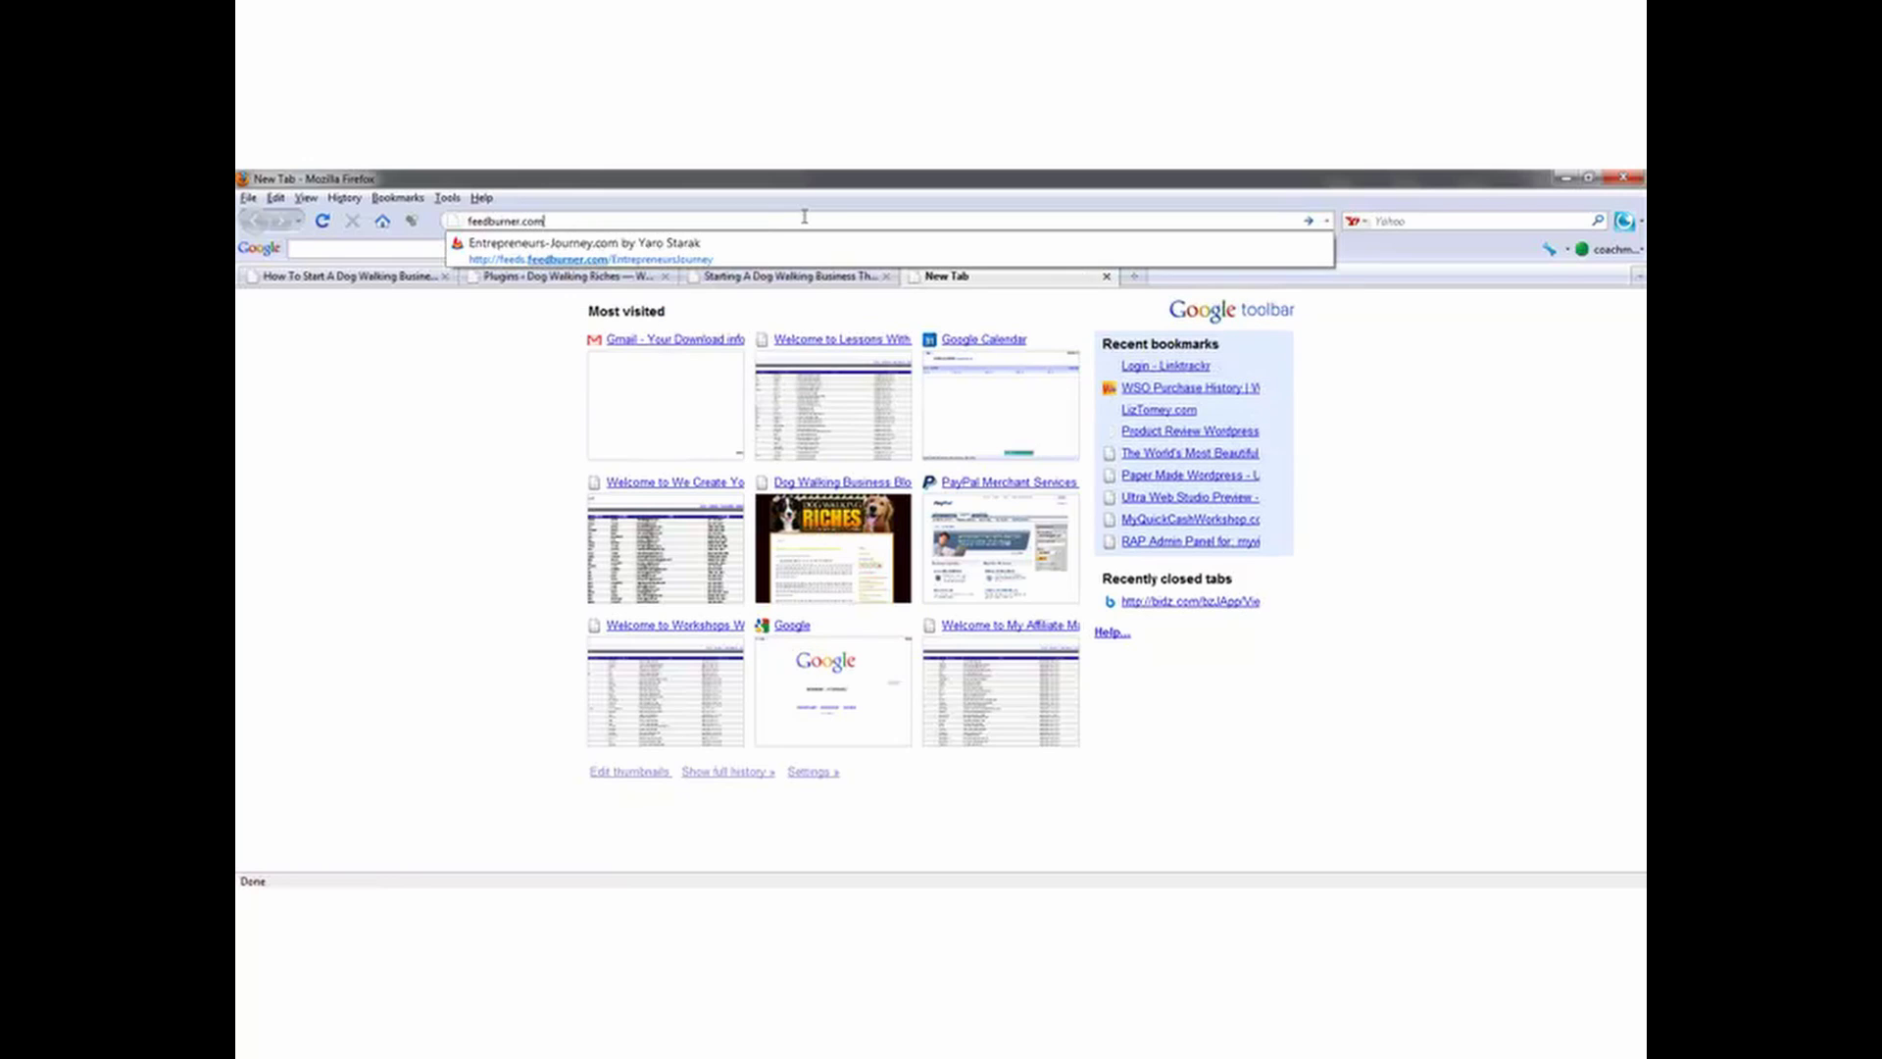
key("Return")
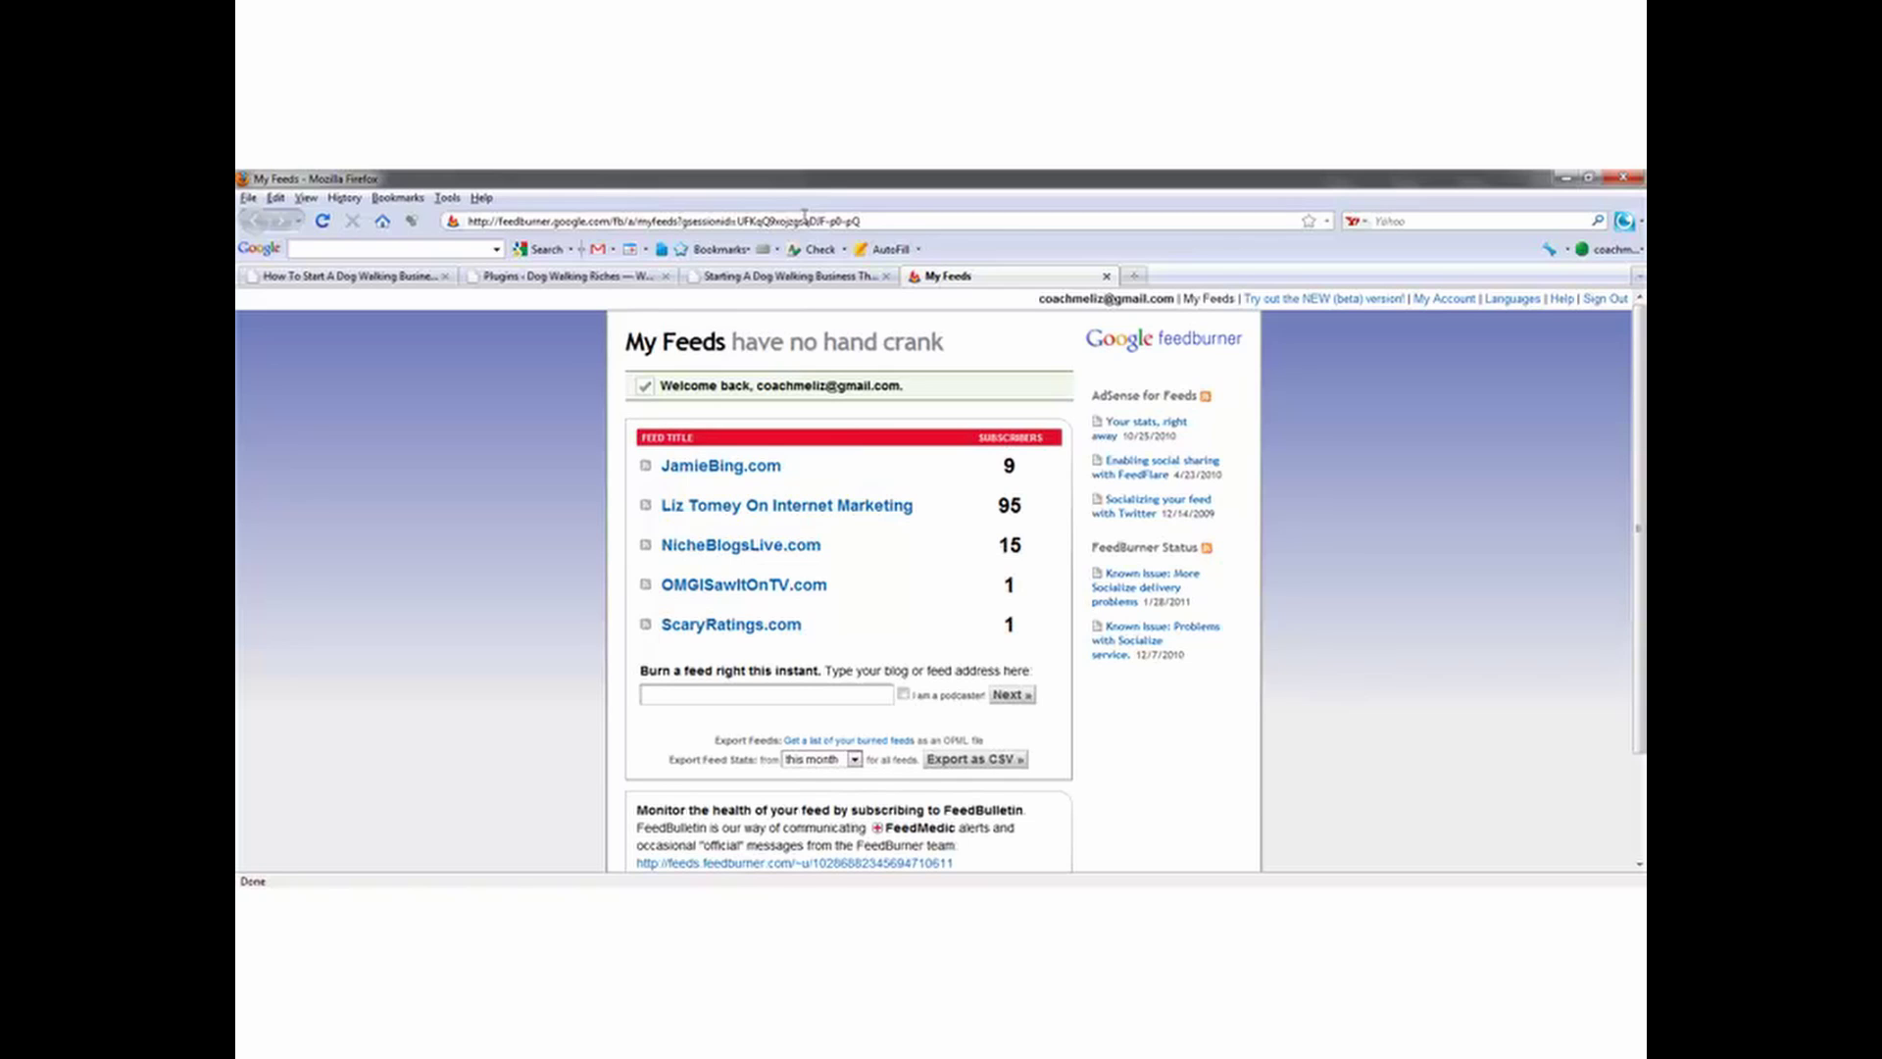
Step: Open the Dog Walking Riches blog's RSS feed at dogwalkingriches.com/dogwalkingbusiness/feed from the live blog's address
left_click(723, 276)
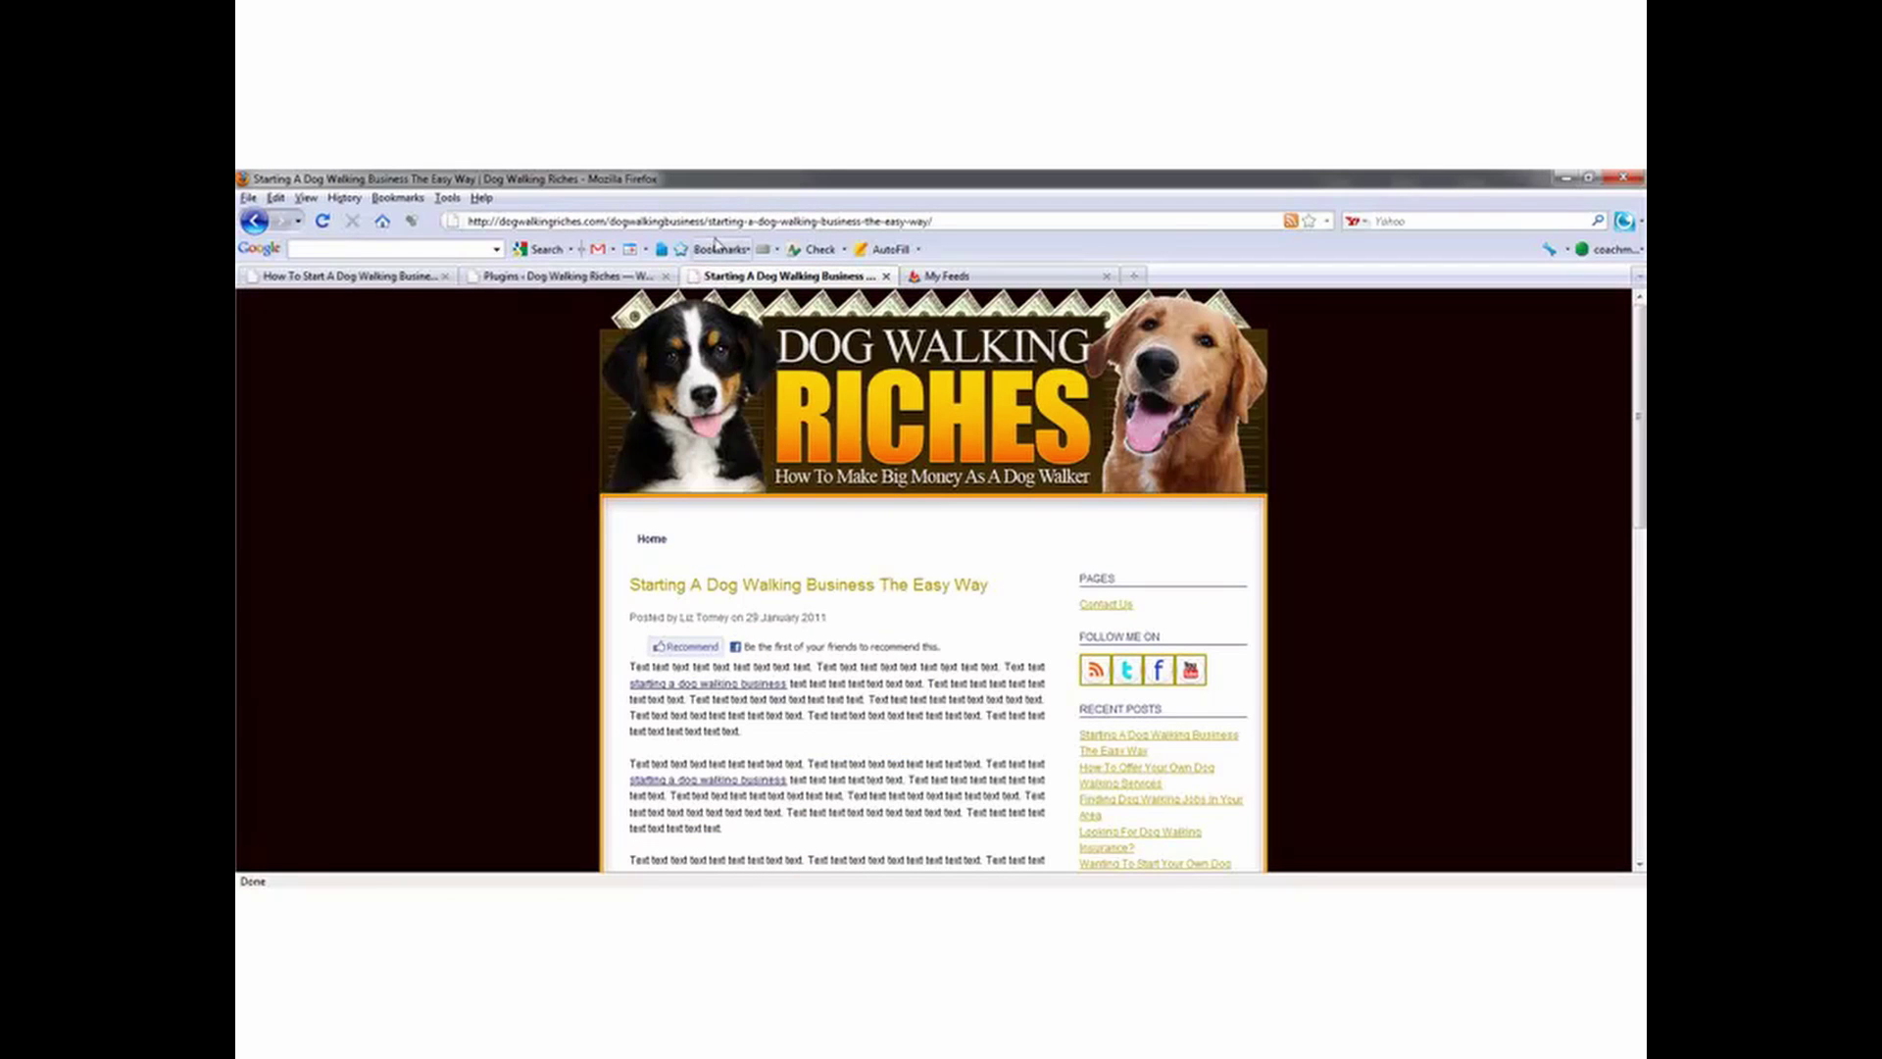
left_click_drag(708, 223, 1054, 223)
key("BackSpace")
key("Return")
left_click(750, 223)
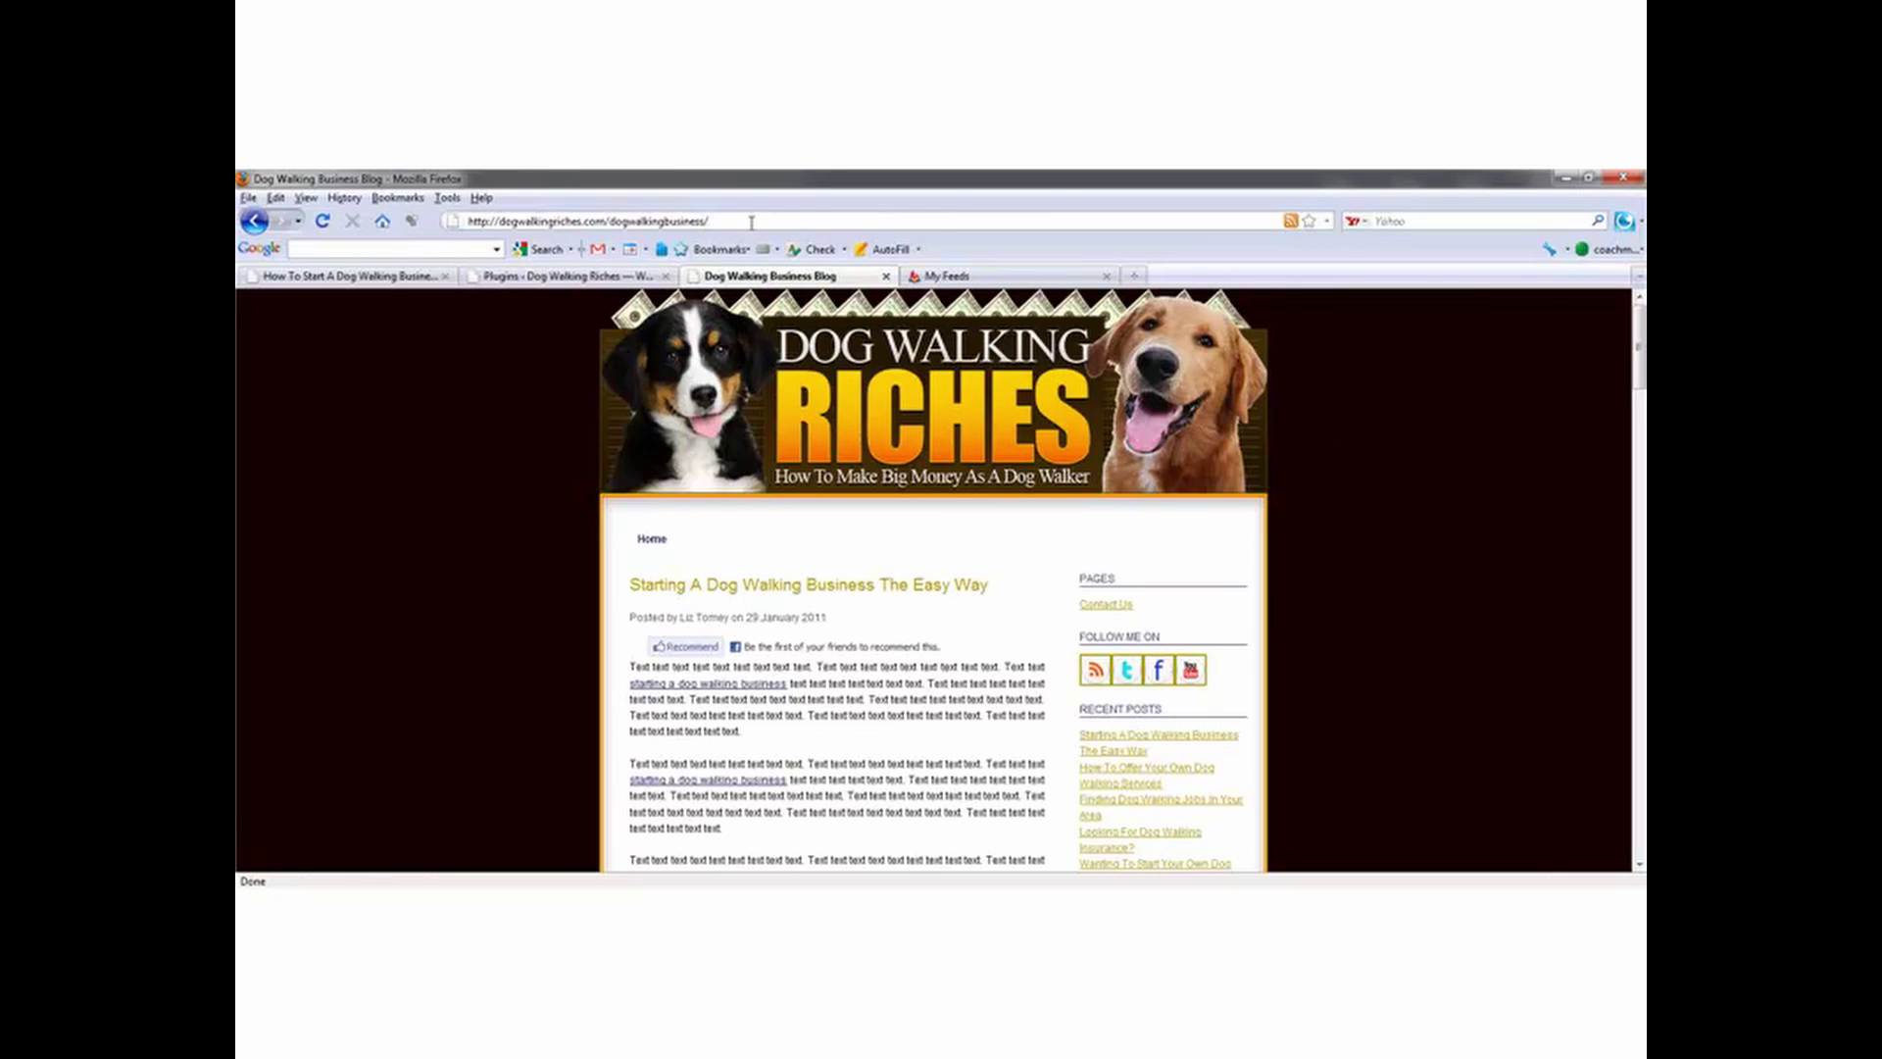
type("feed")
key("Return")
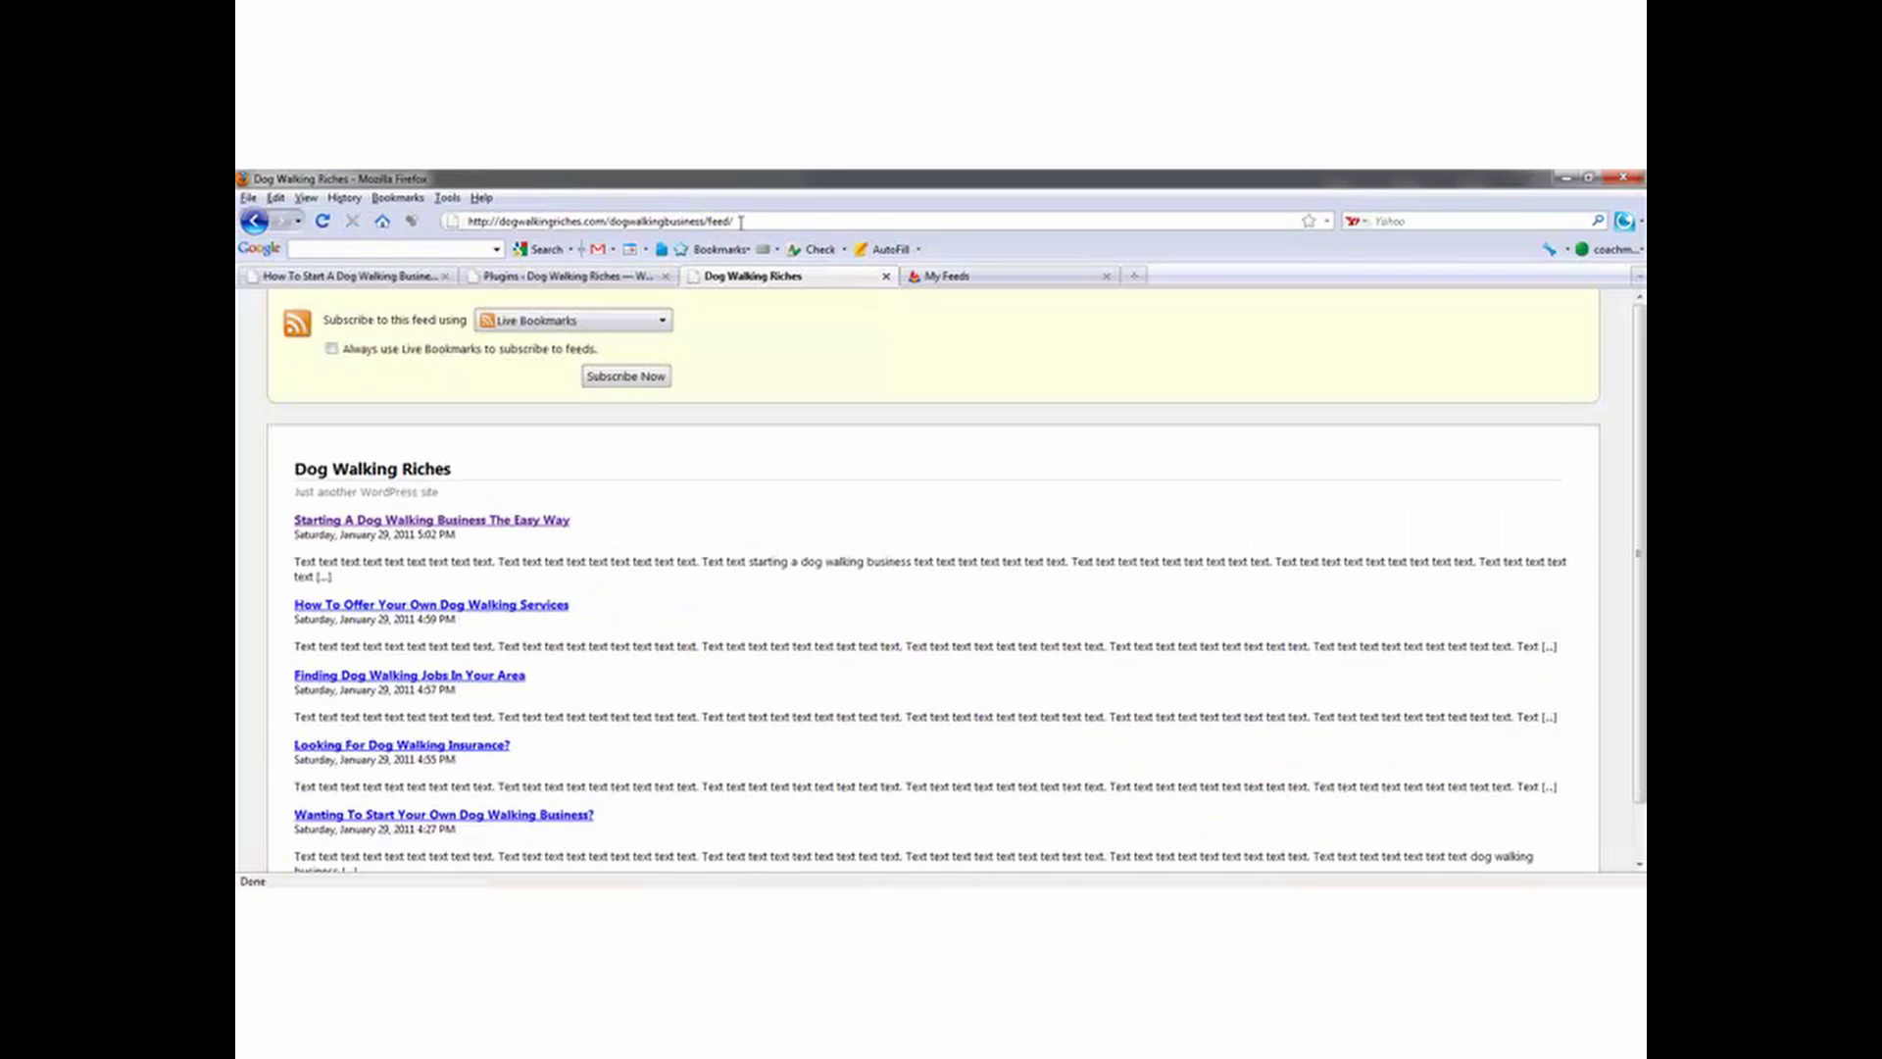
Step: Copy the blog's feed address into FeedBurner's new feed field, remove its trailing slash and submit it
left_click(726, 223)
right_click(728, 225)
left_click(784, 279)
left_click(956, 278)
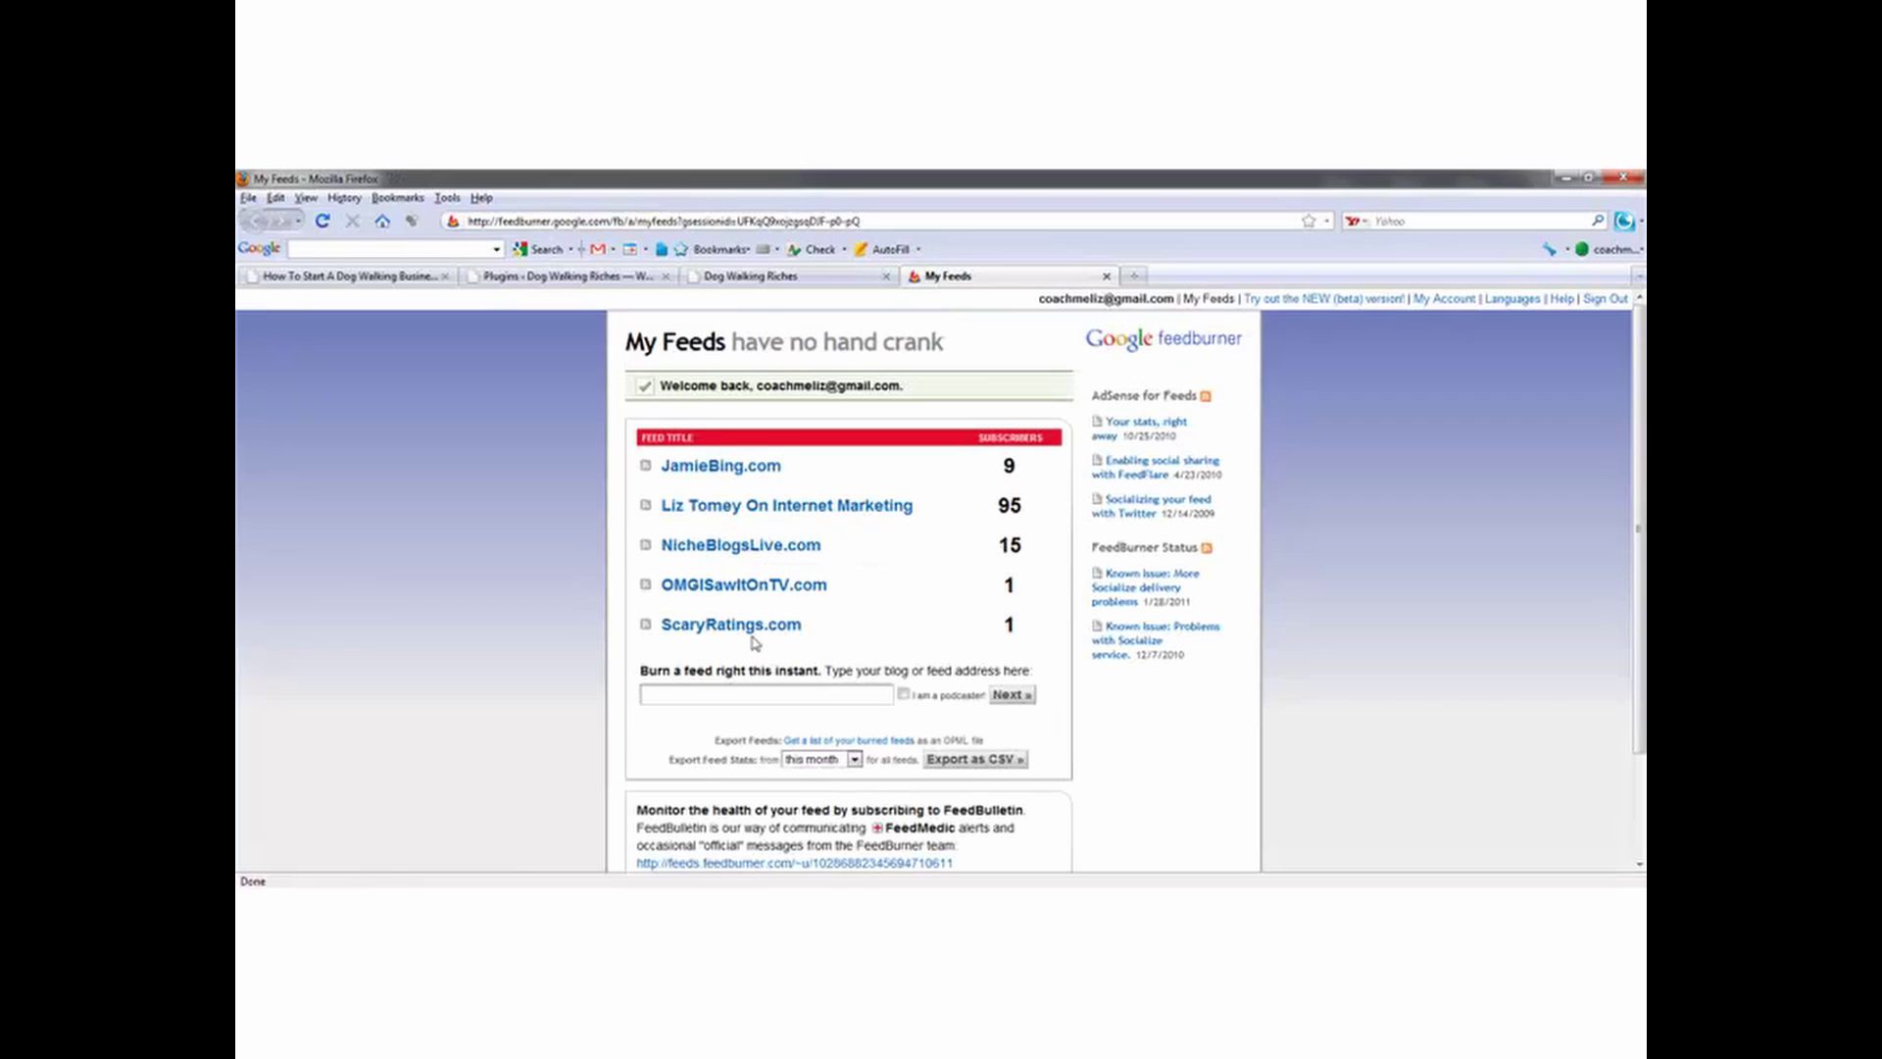
right_click(725, 698)
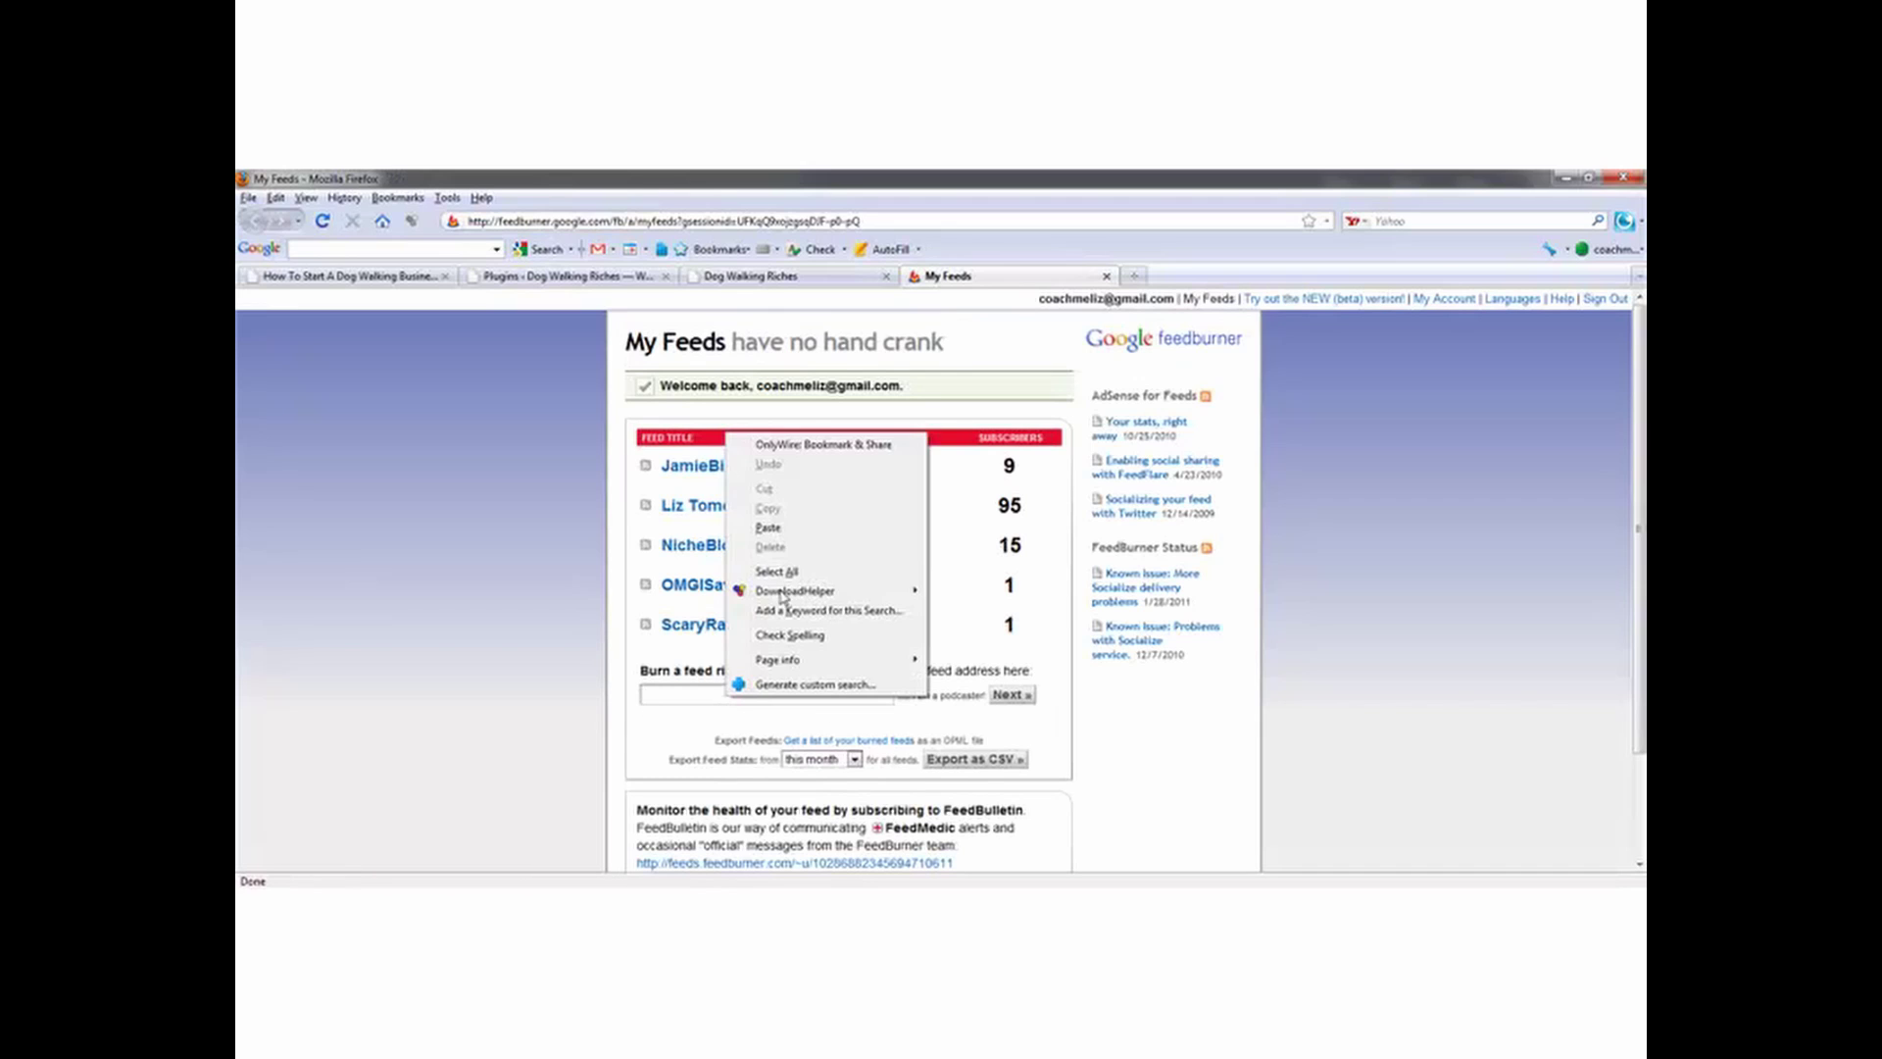
left_click(799, 535)
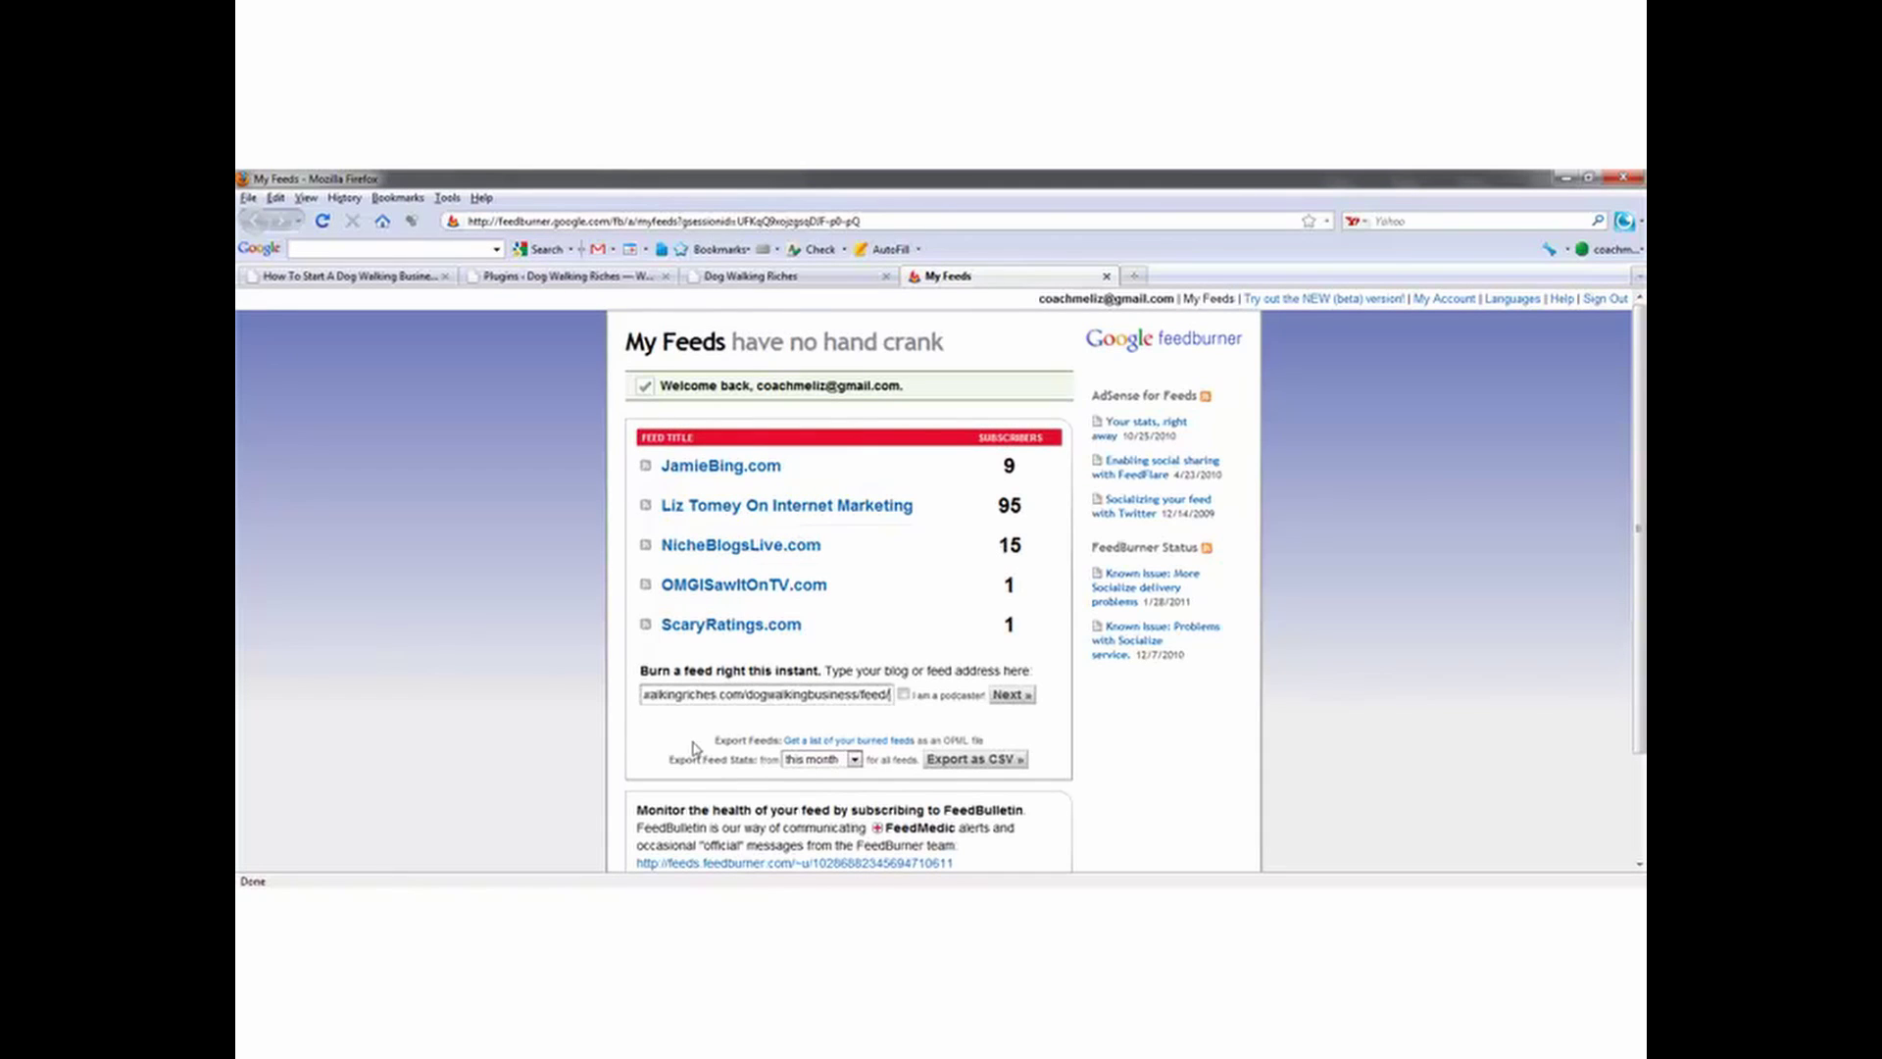
key("BackSpace")
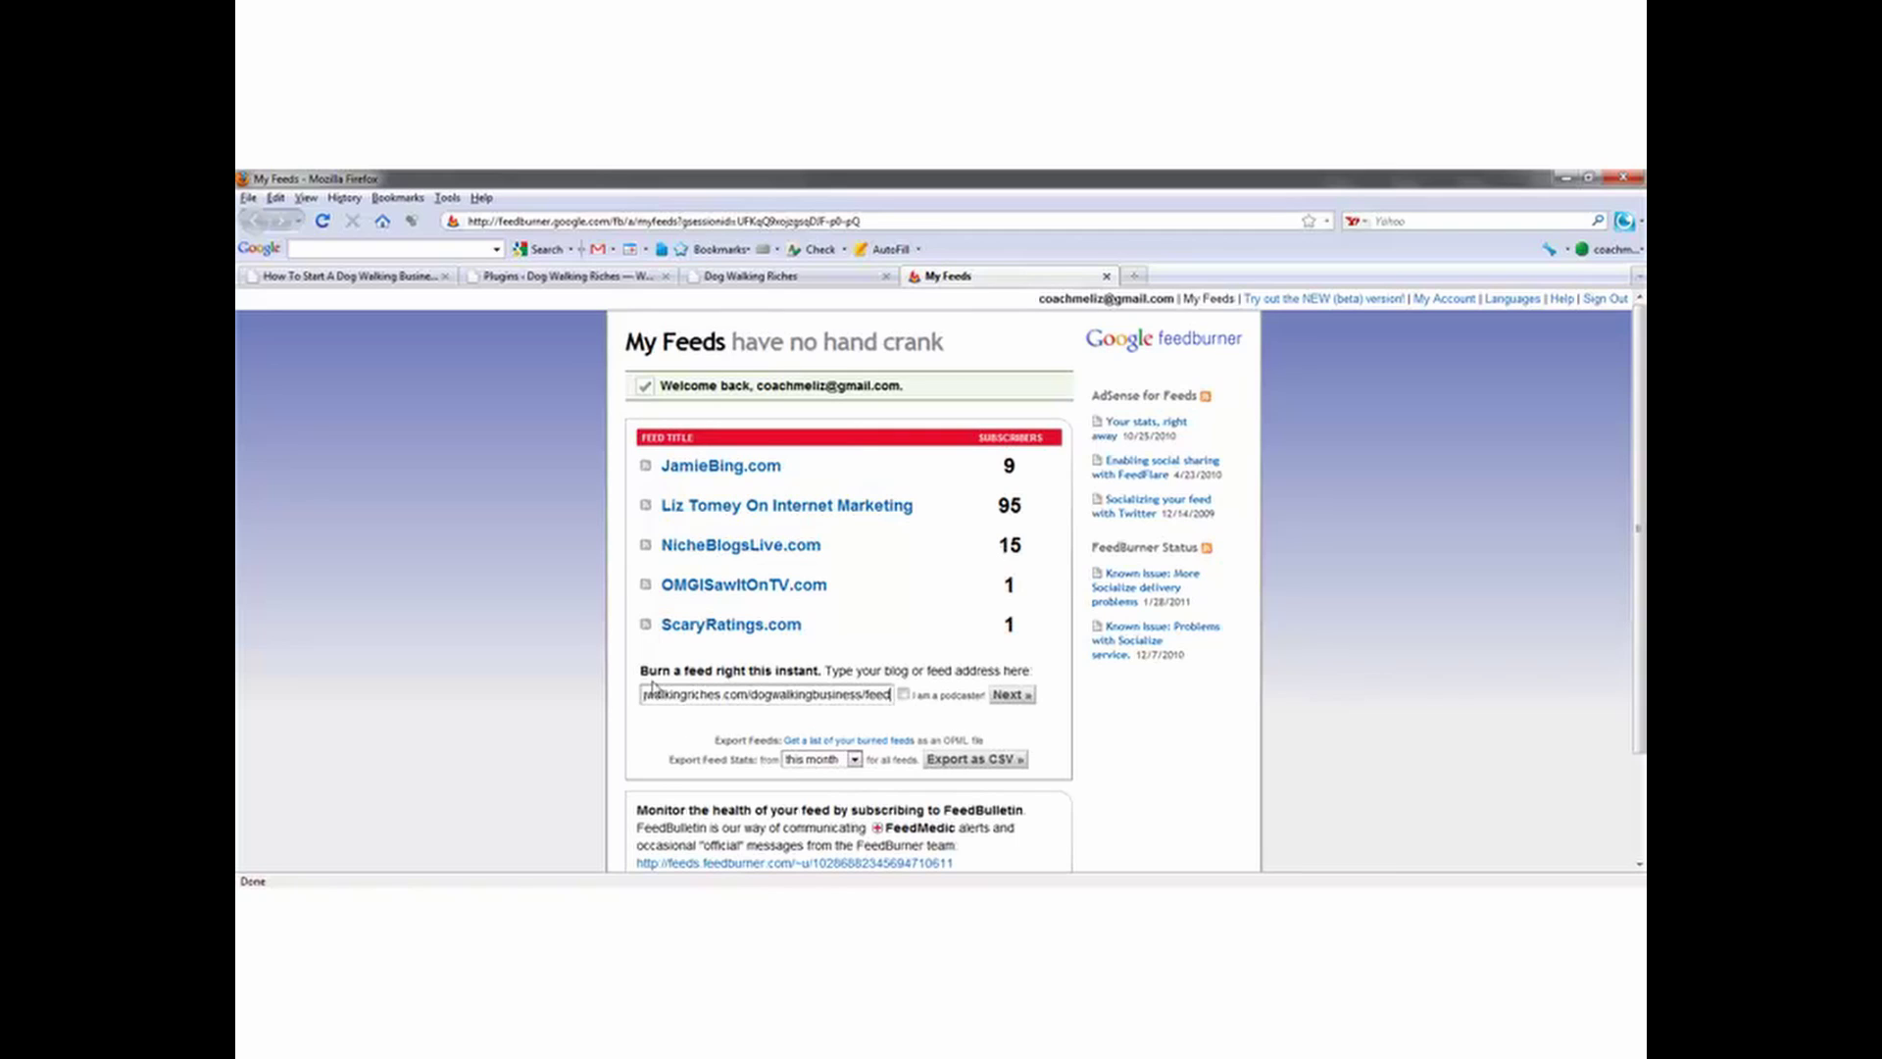
left_click(1016, 695)
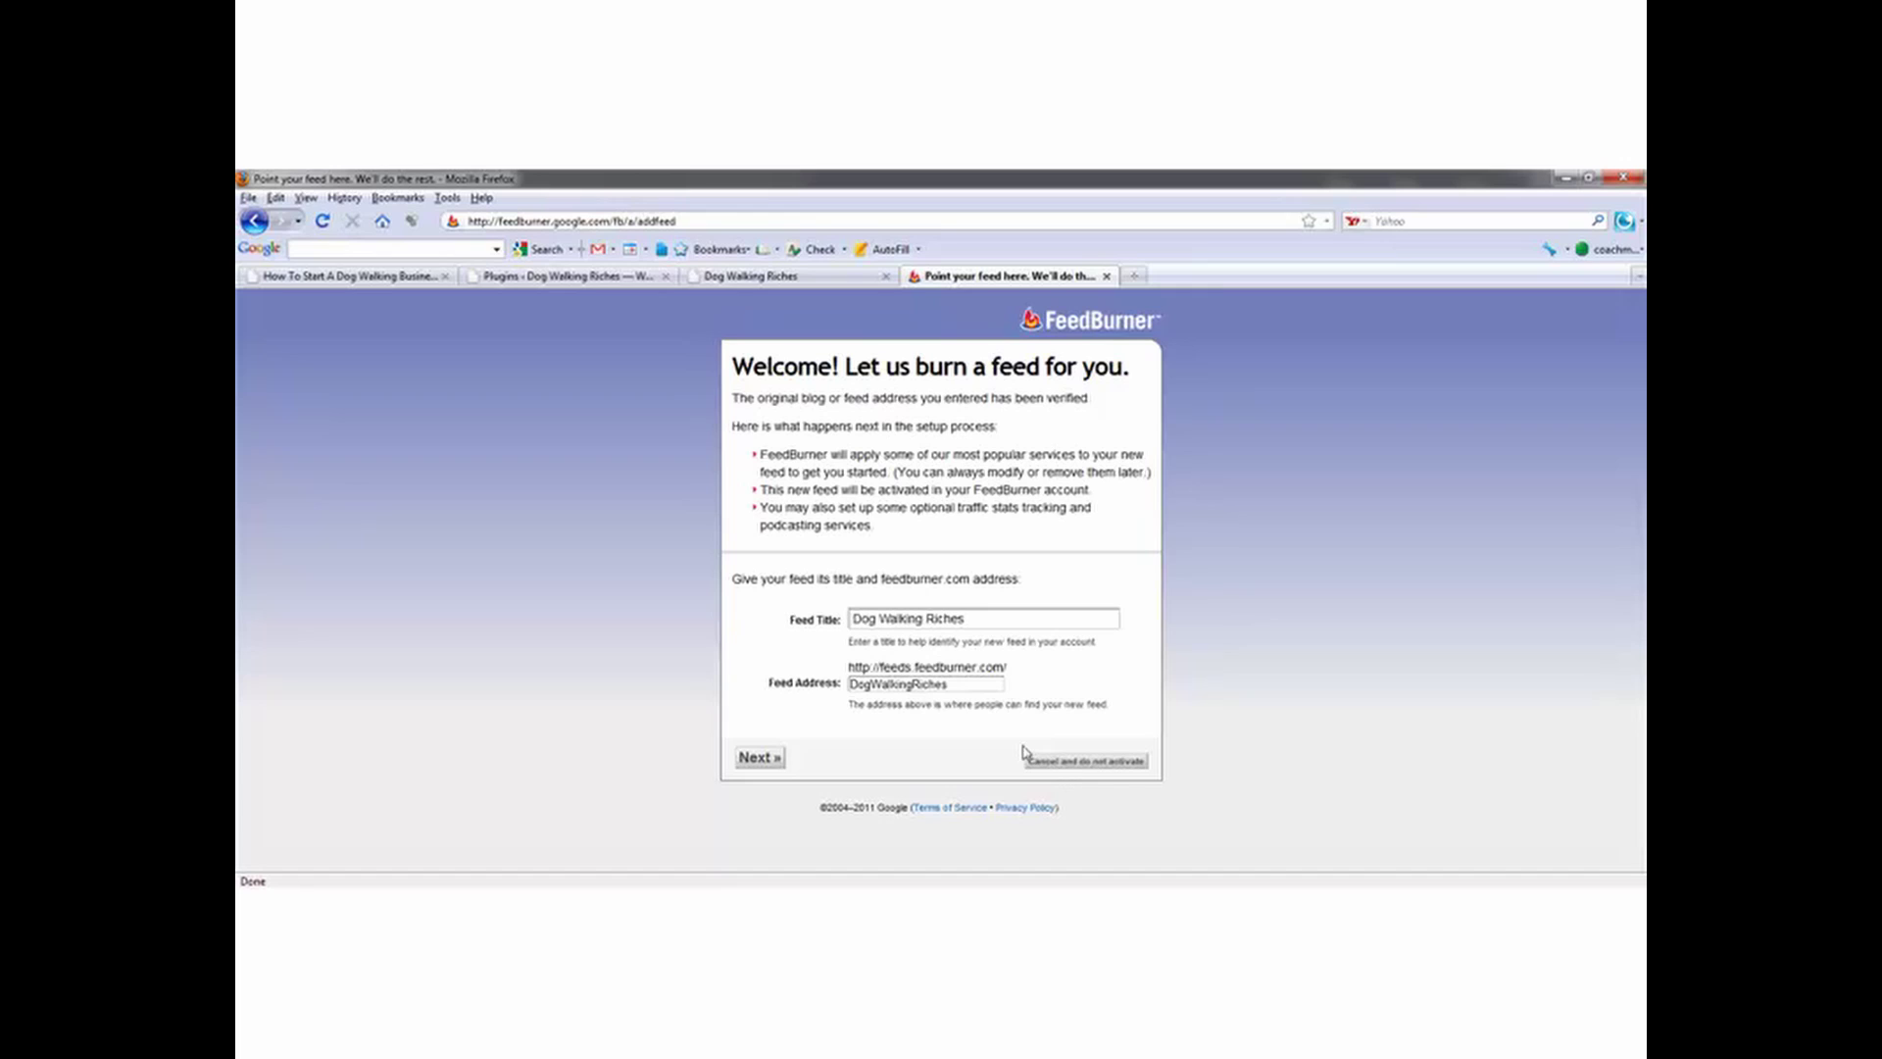
Step: Set the feed title to "Dog Walking Business" and the feed address to DogWalkingBusiness, and submit them
left_click_drag(957, 684, 815, 684)
right_click(876, 683)
left_click(957, 684)
left_click_drag(980, 619, 944, 622)
type("Business")
left_click_drag(965, 683, 923, 683)
type("Business")
left_click(761, 763)
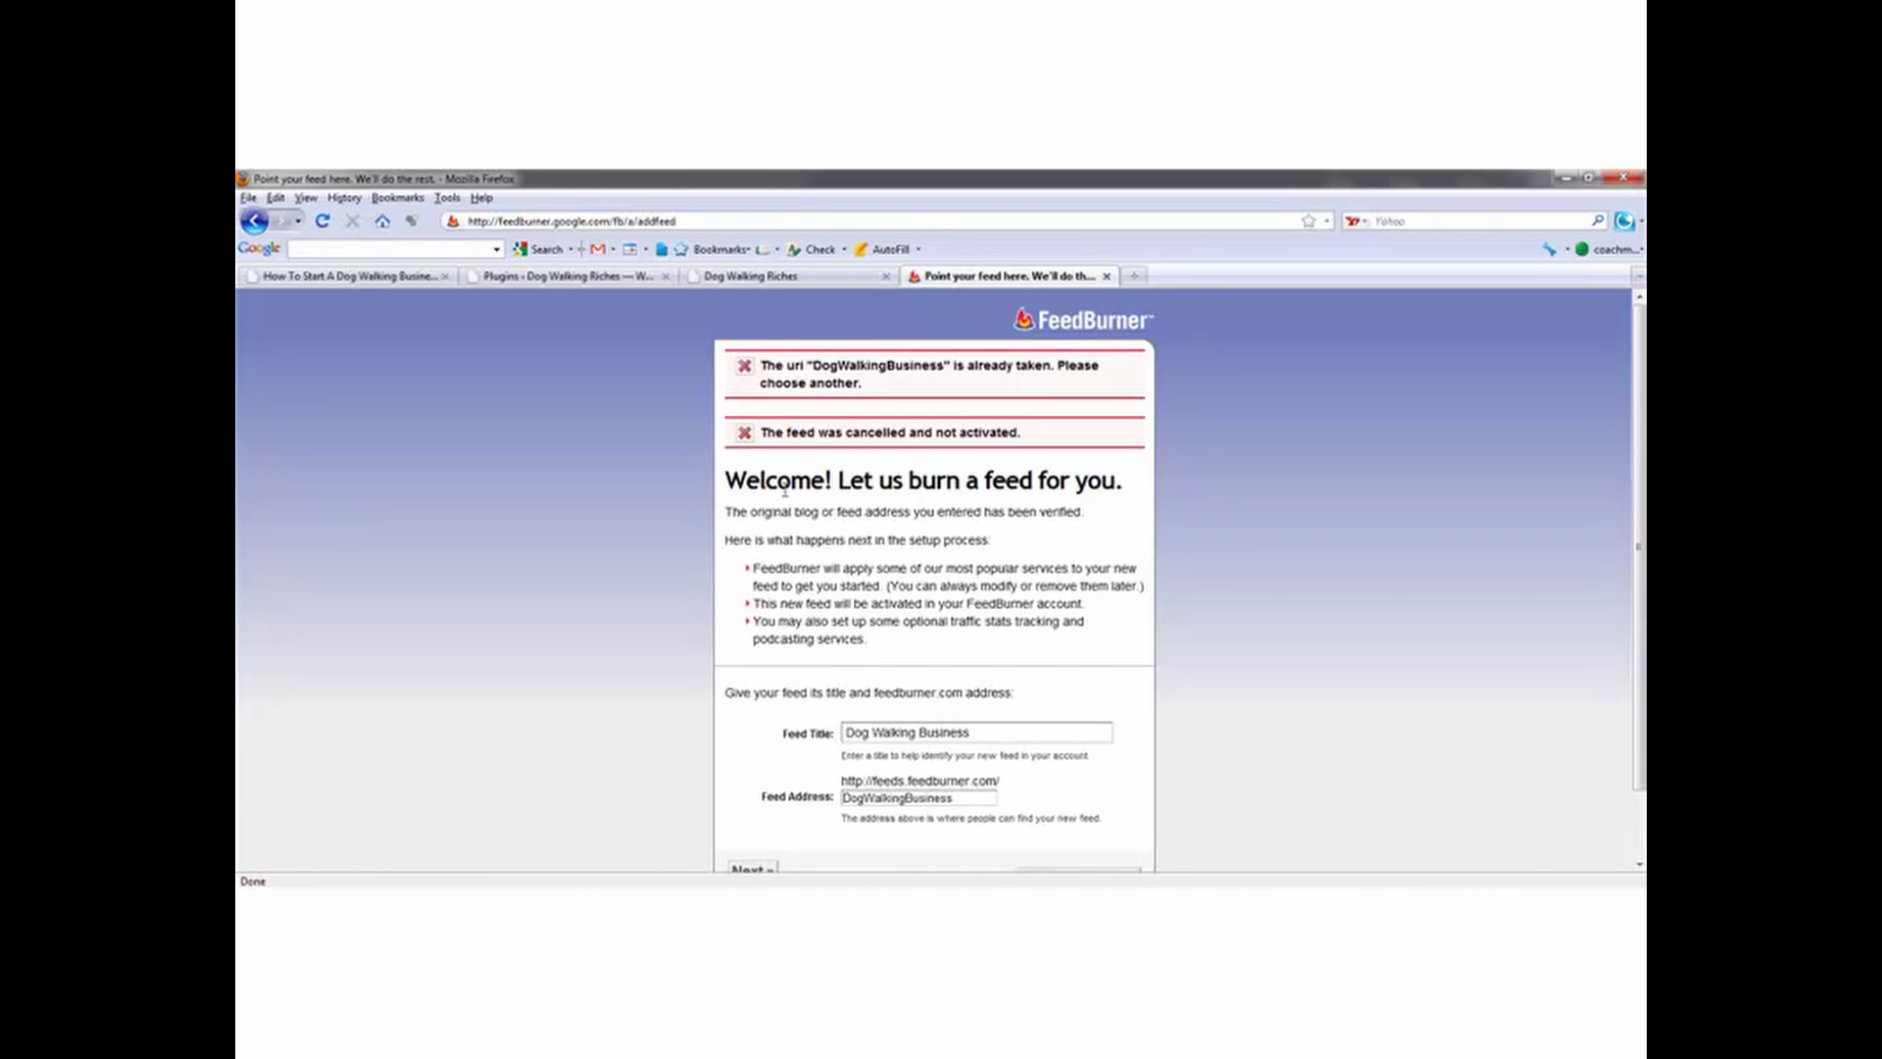
Step: Change the feed address to DogWalkingBusiness1 and complete the feed setup with the default statistics options
left_click(963, 798)
type("1")
scroll(1492, 717, "down", 2)
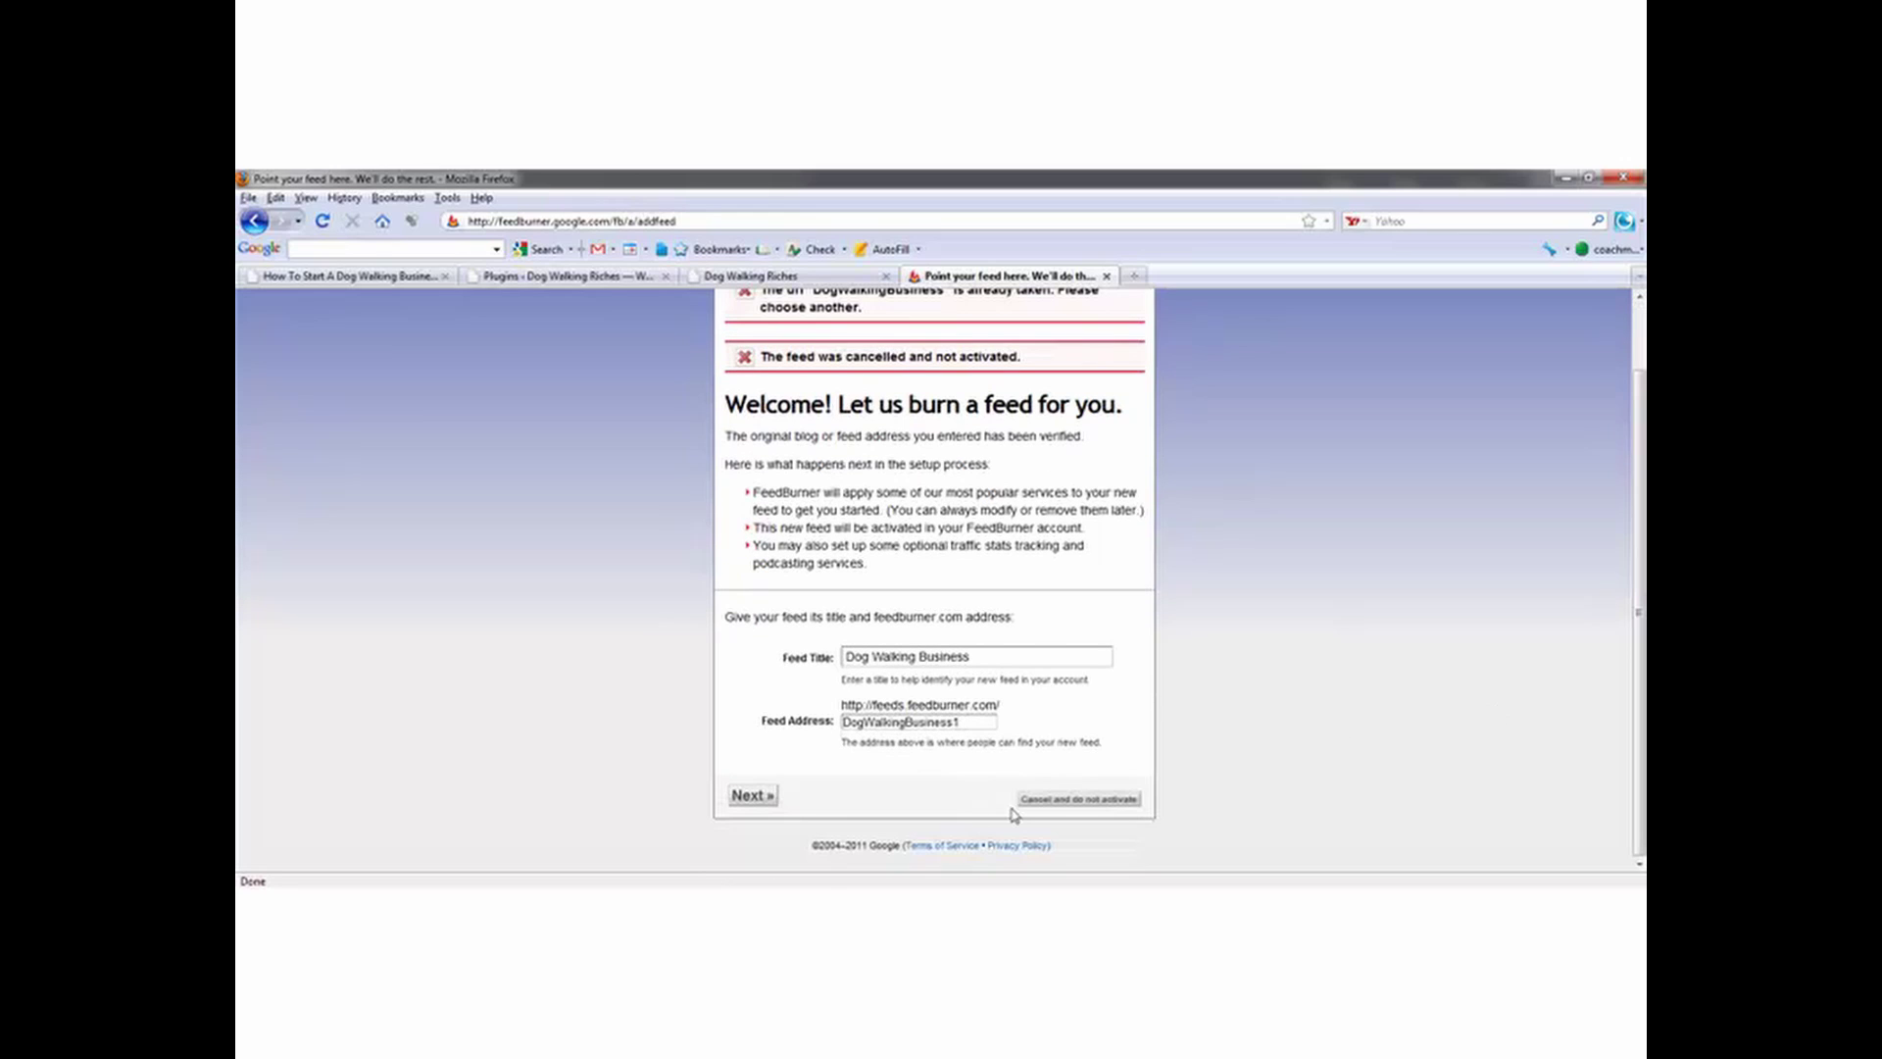
left_click(747, 797)
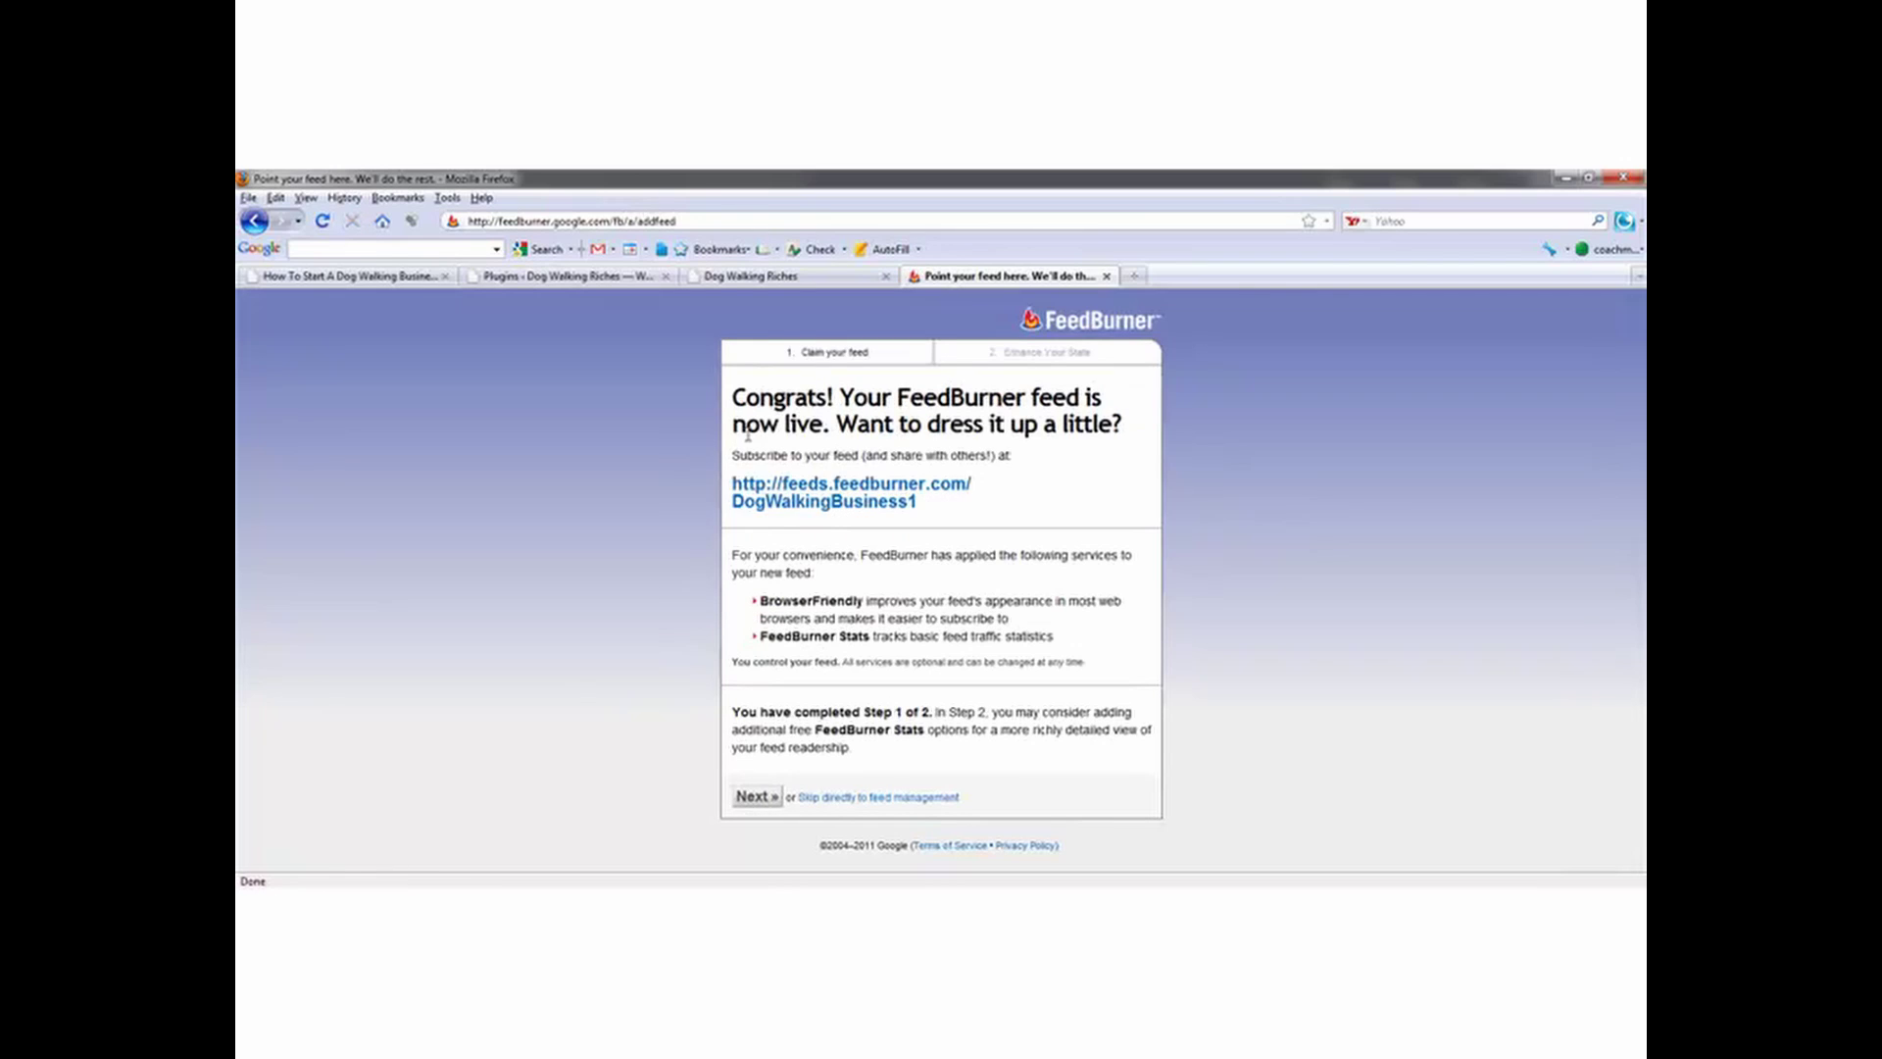
left_click(755, 798)
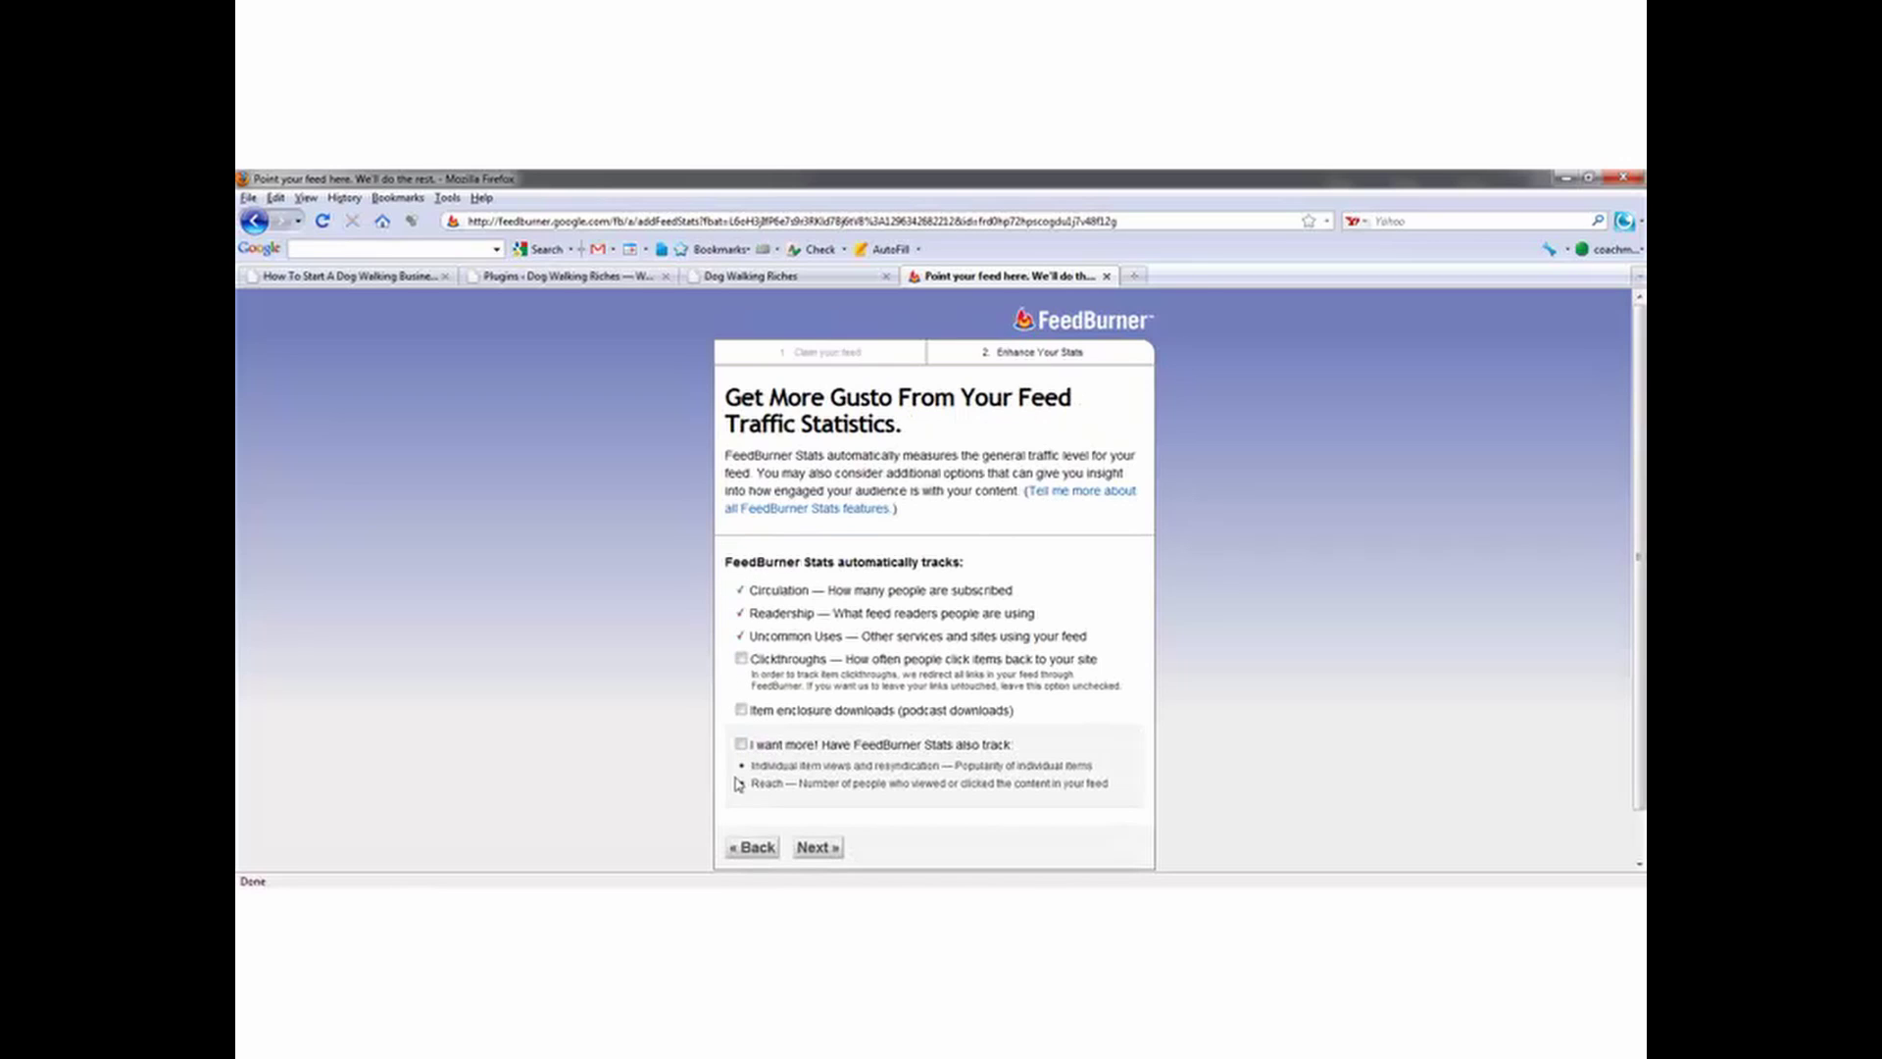
left_click(818, 853)
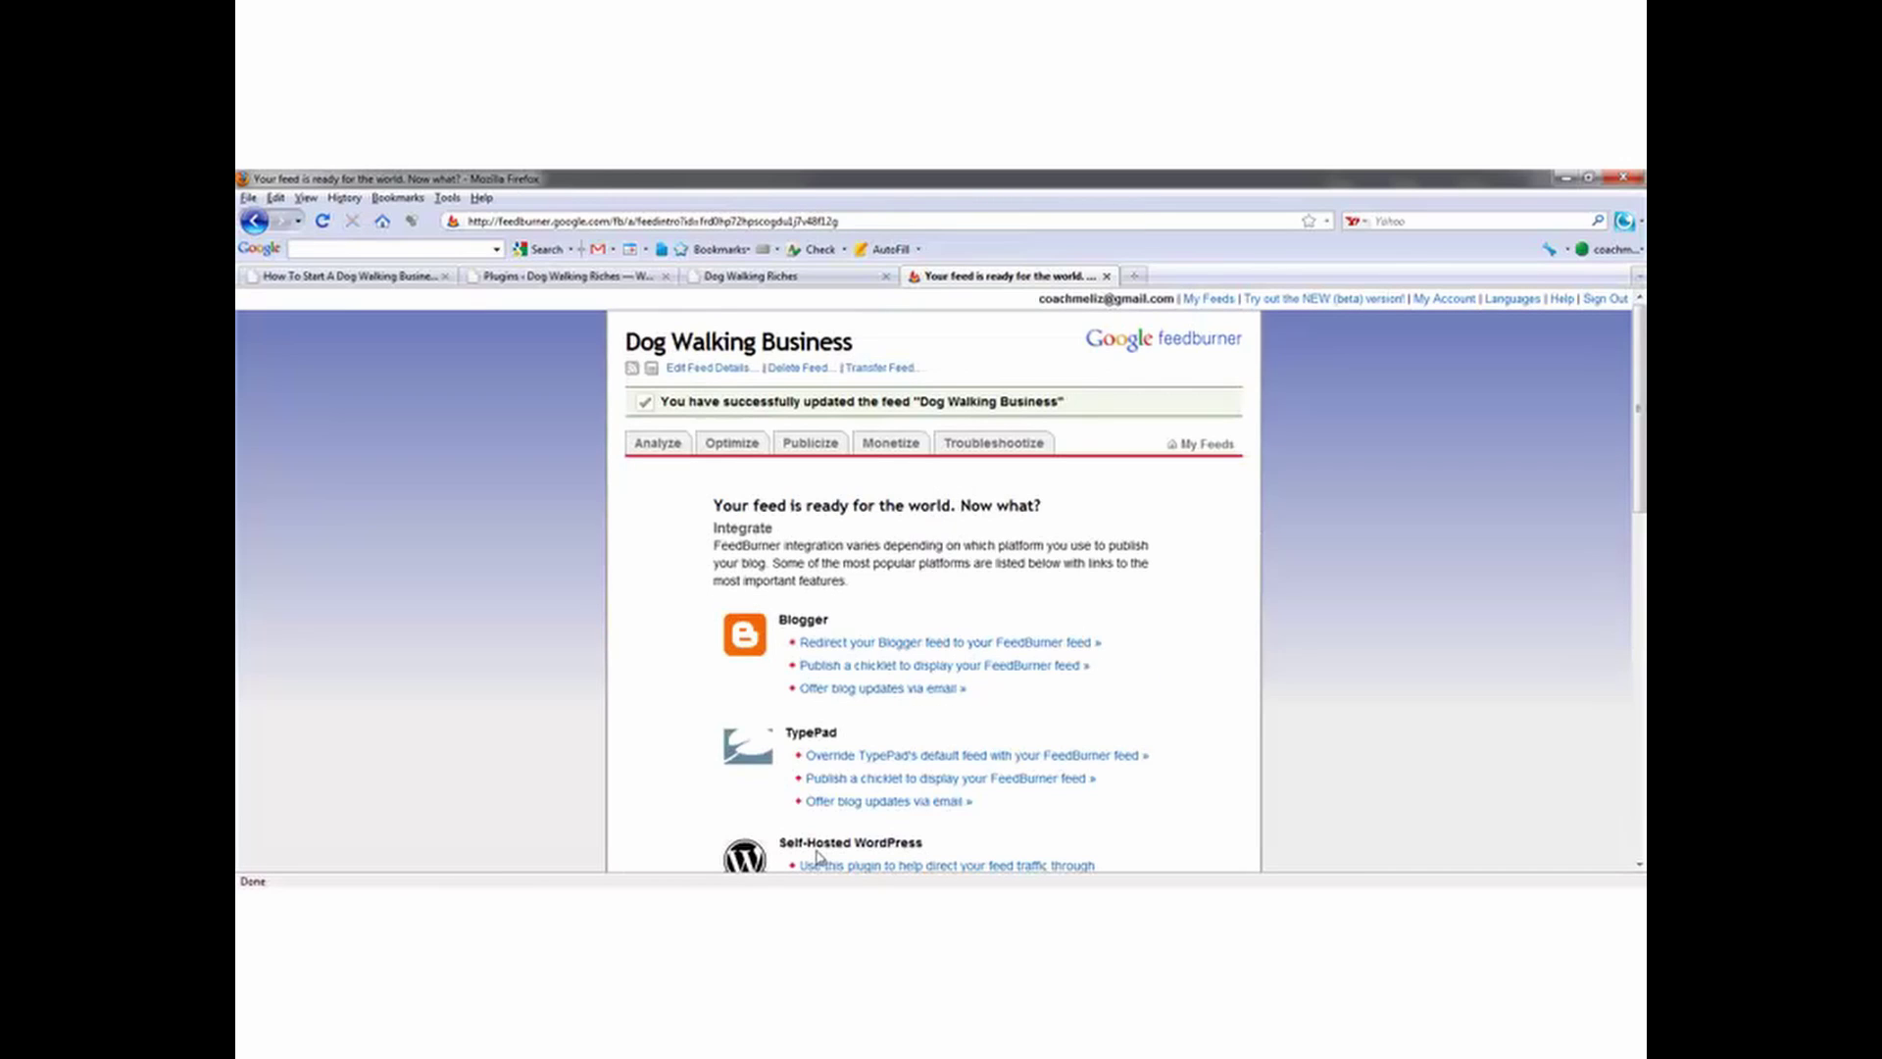
Step: Review FeedBurner's platform integration options and open the public feed page in a new tab to examine its subscription choices
left_click_drag(1633, 461, 1622, 585)
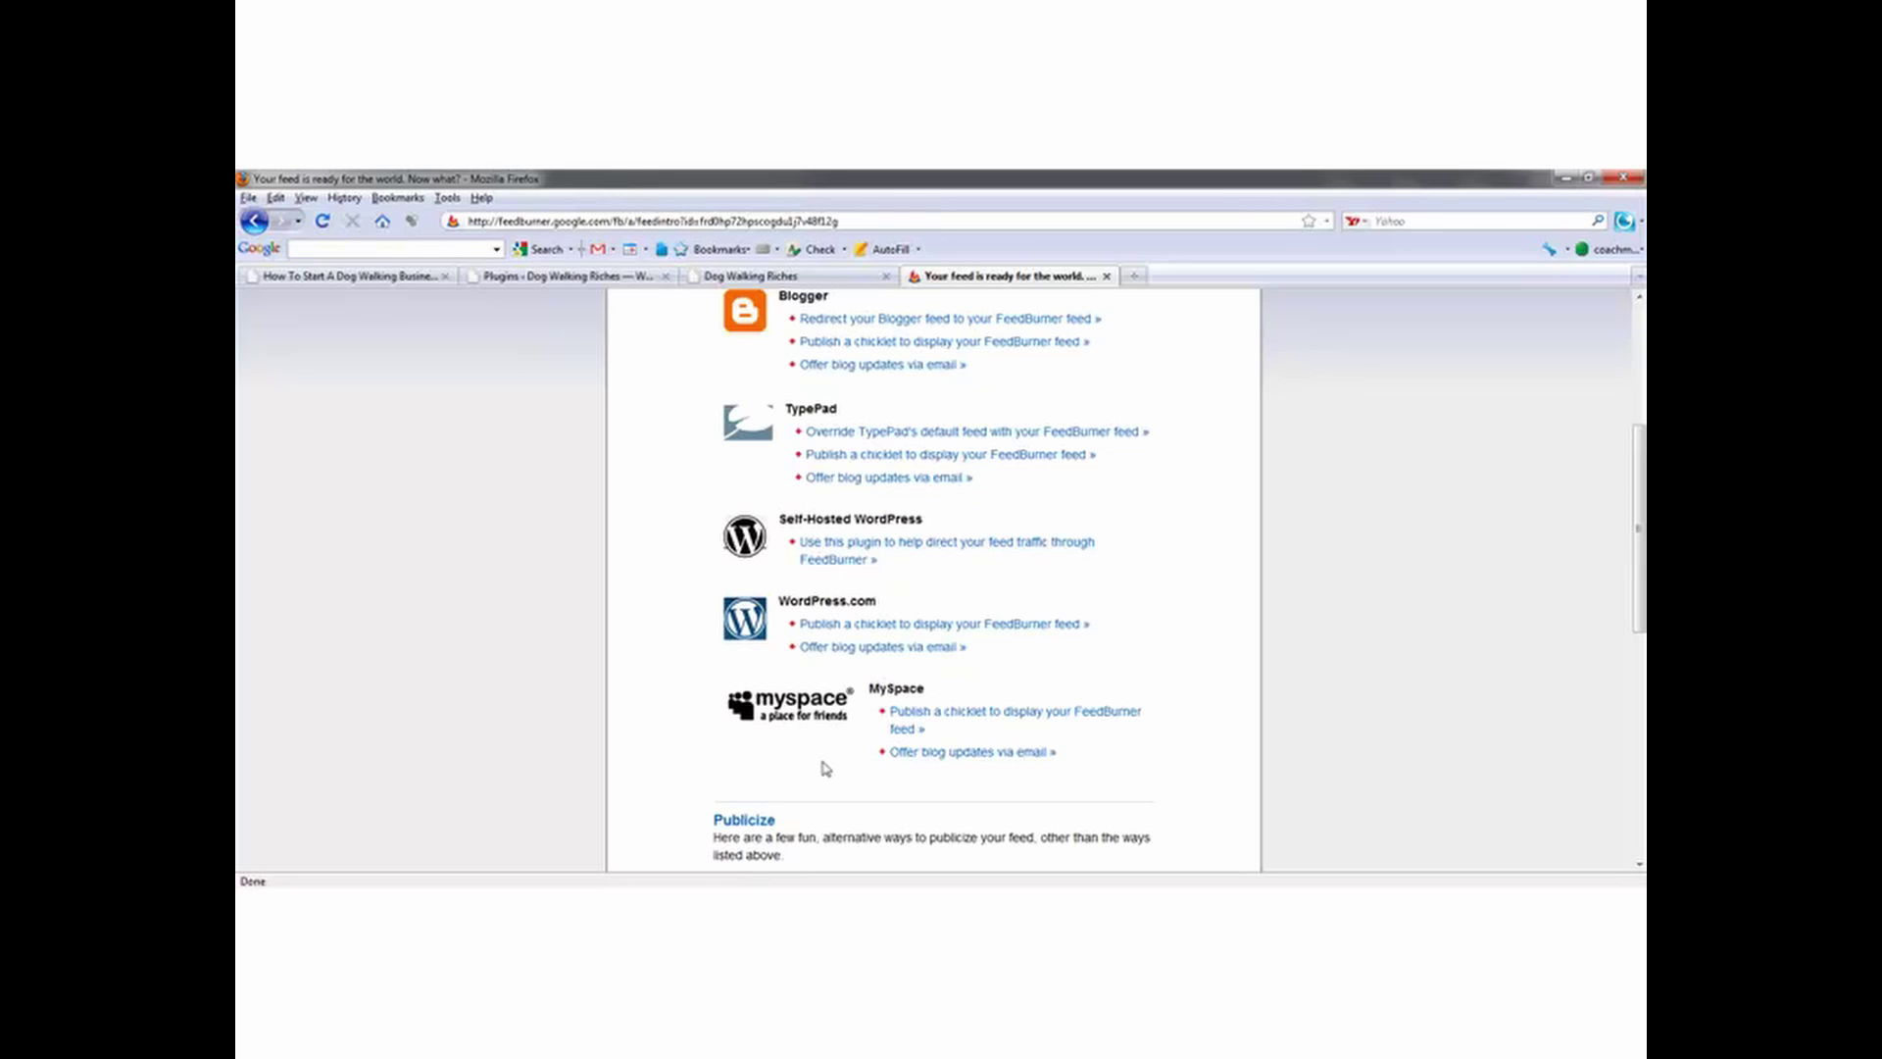
left_click(569, 275)
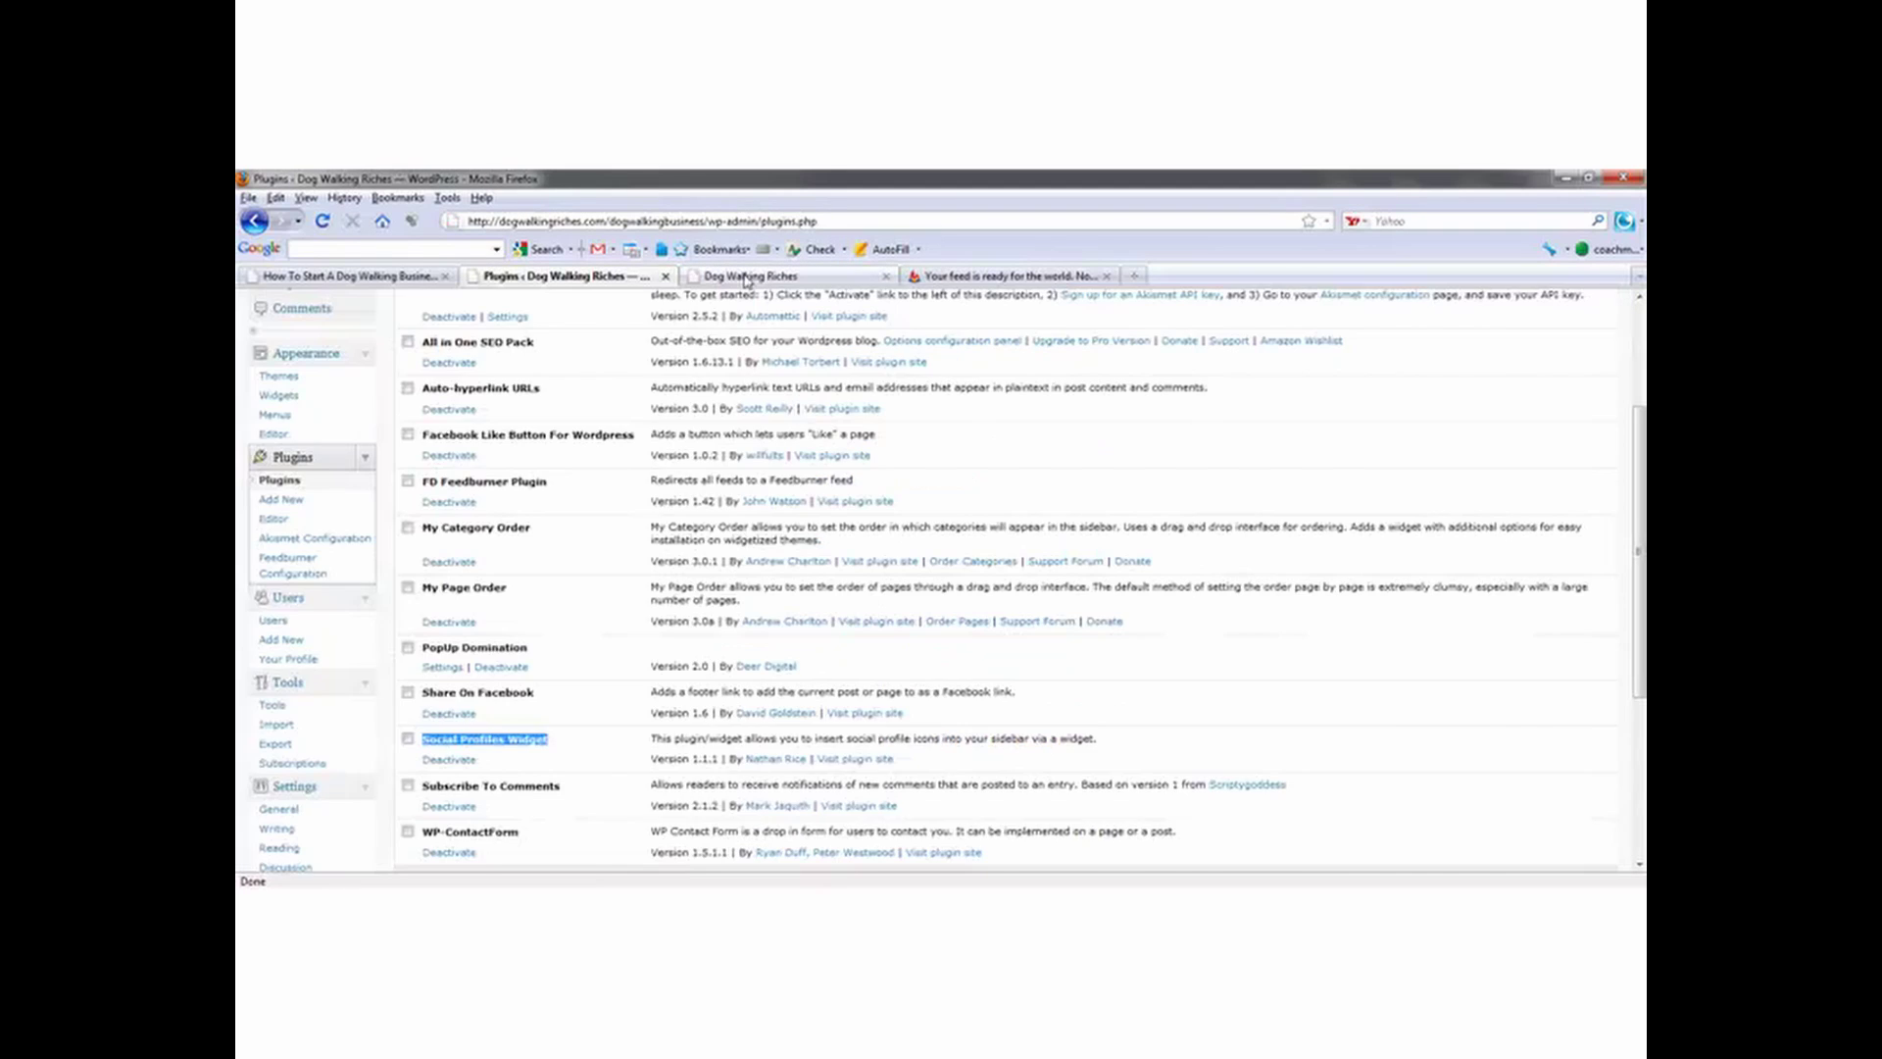
left_click(730, 276)
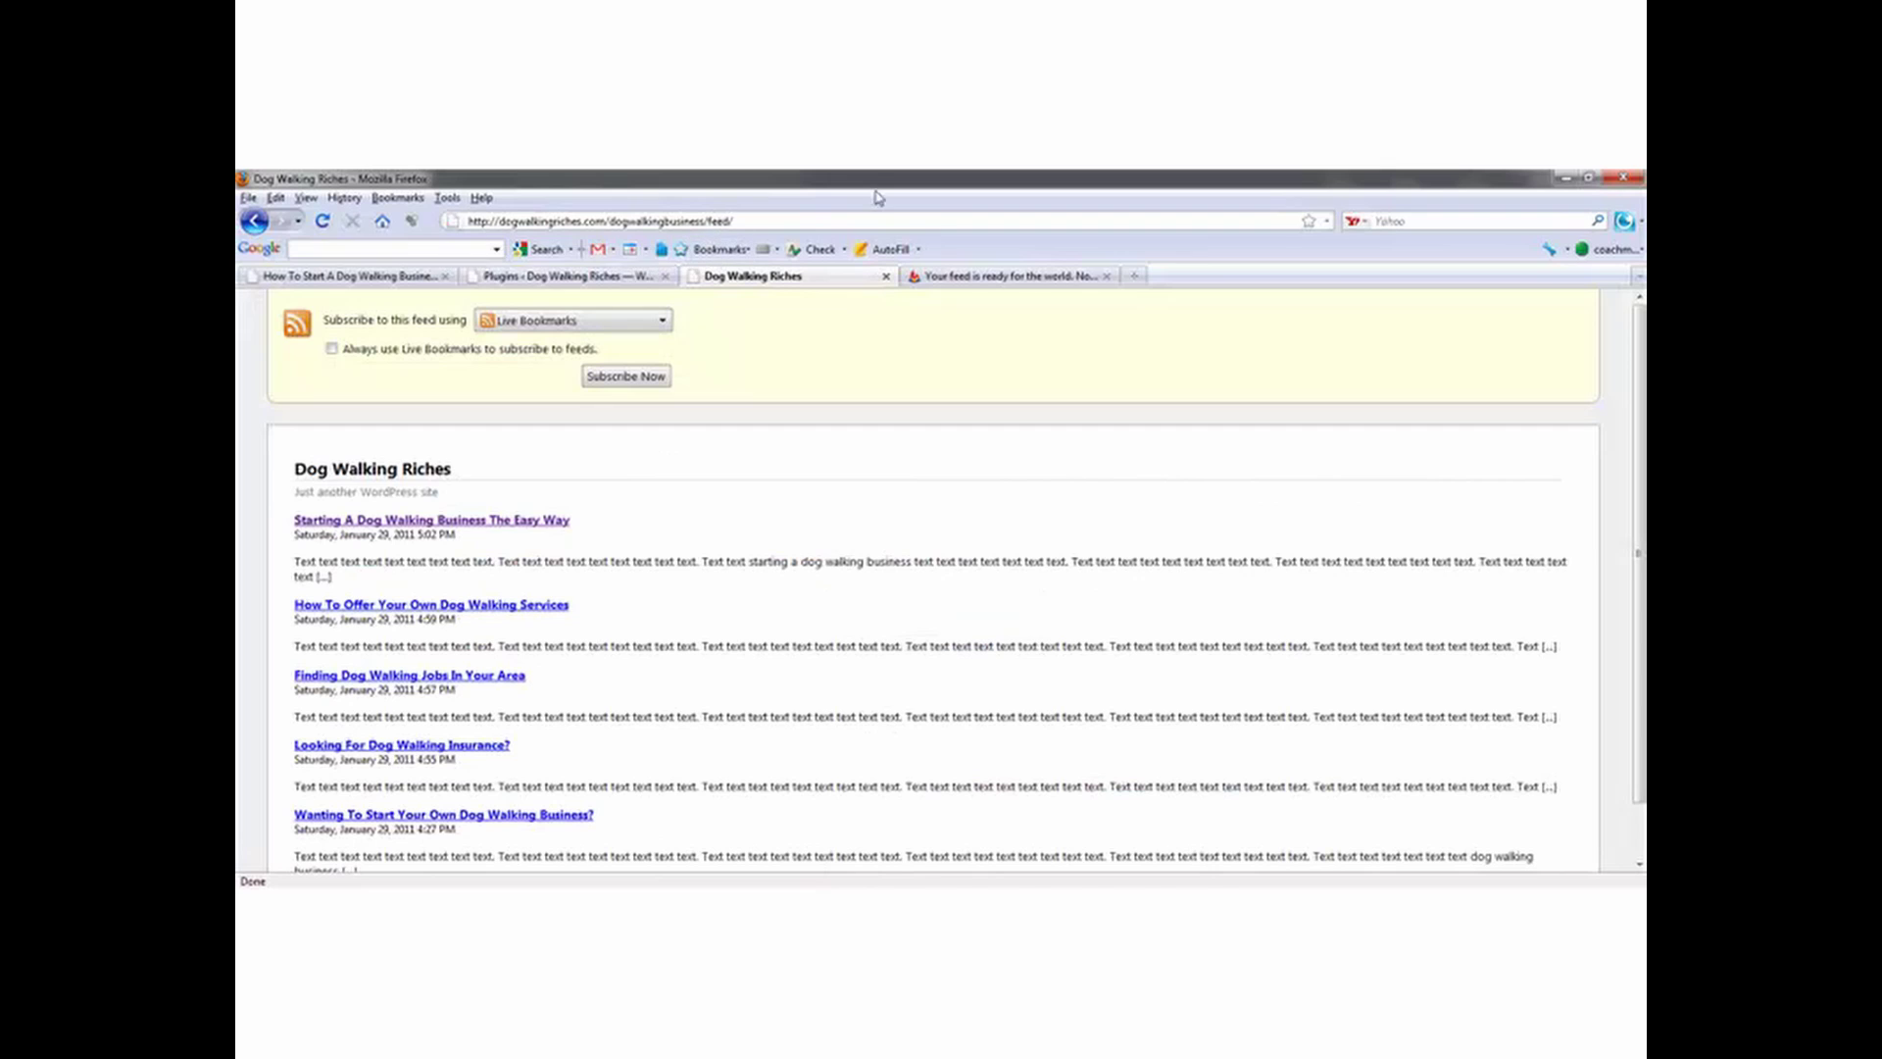
left_click(1027, 279)
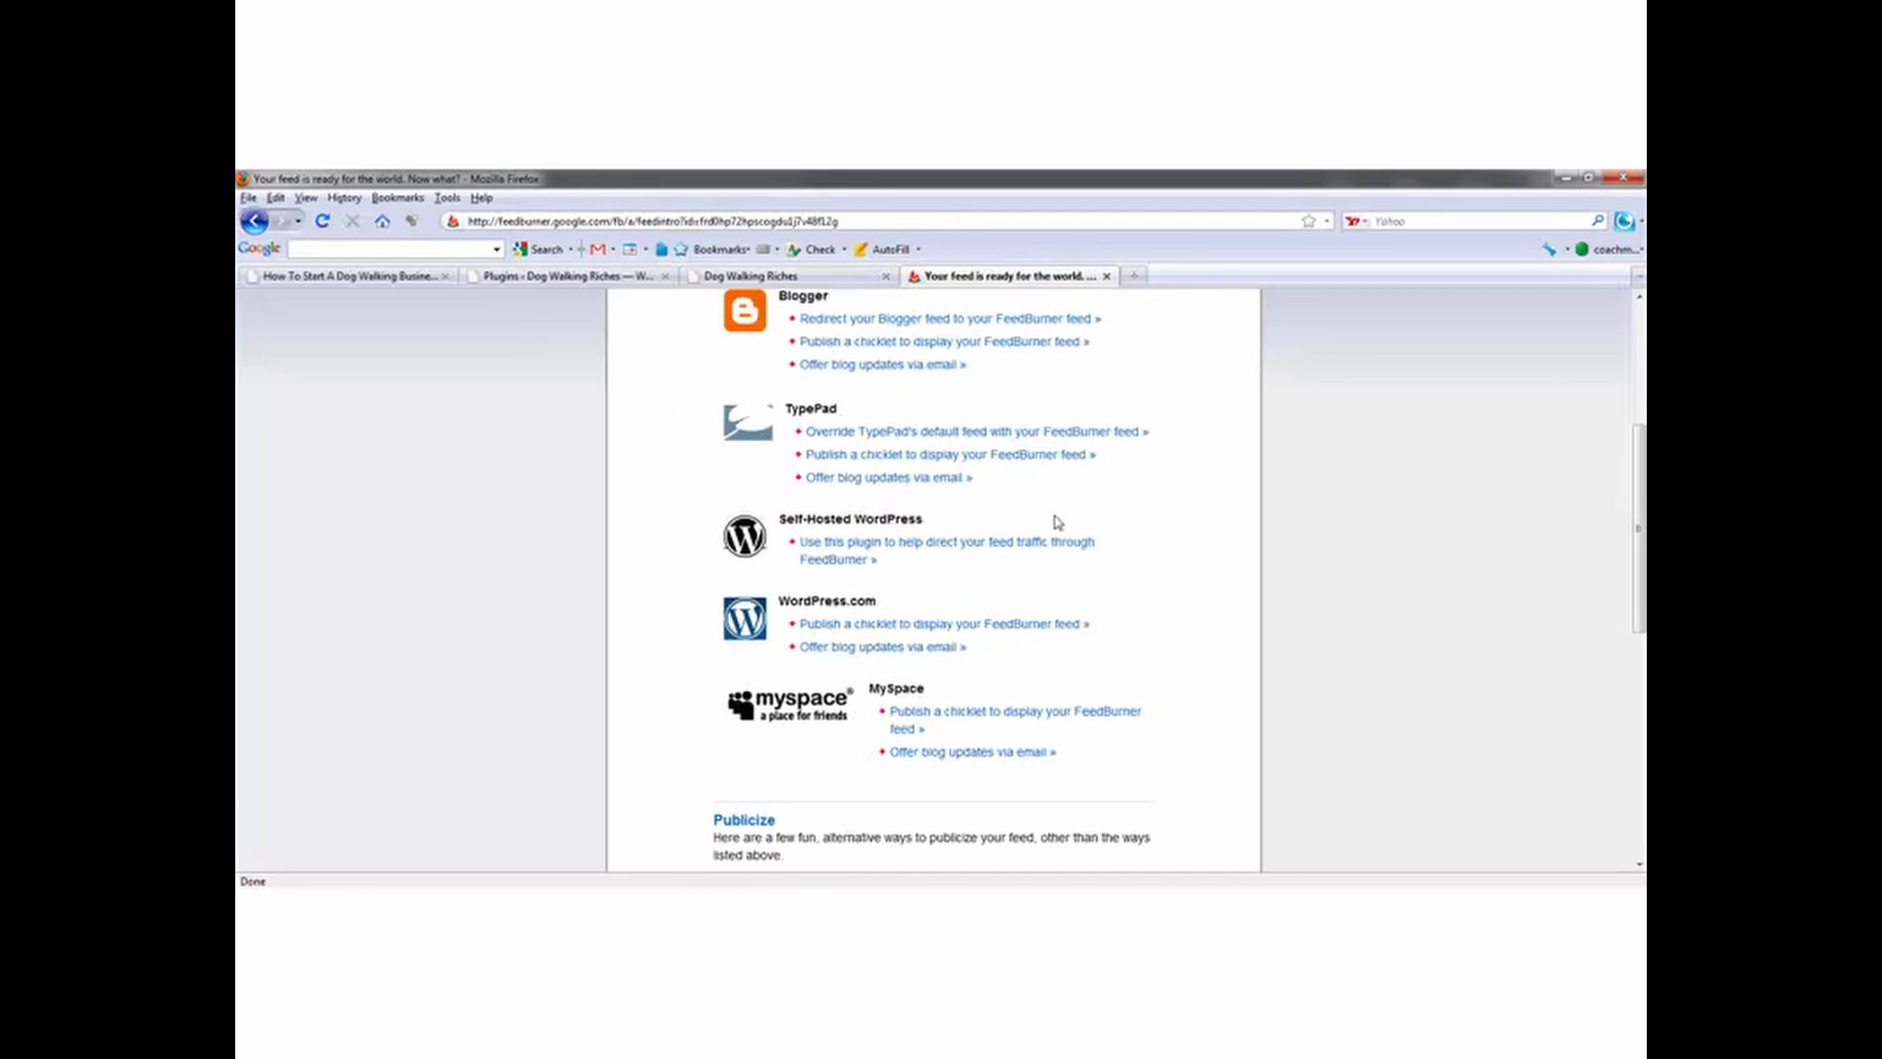
scroll(882, 442, "up", 6)
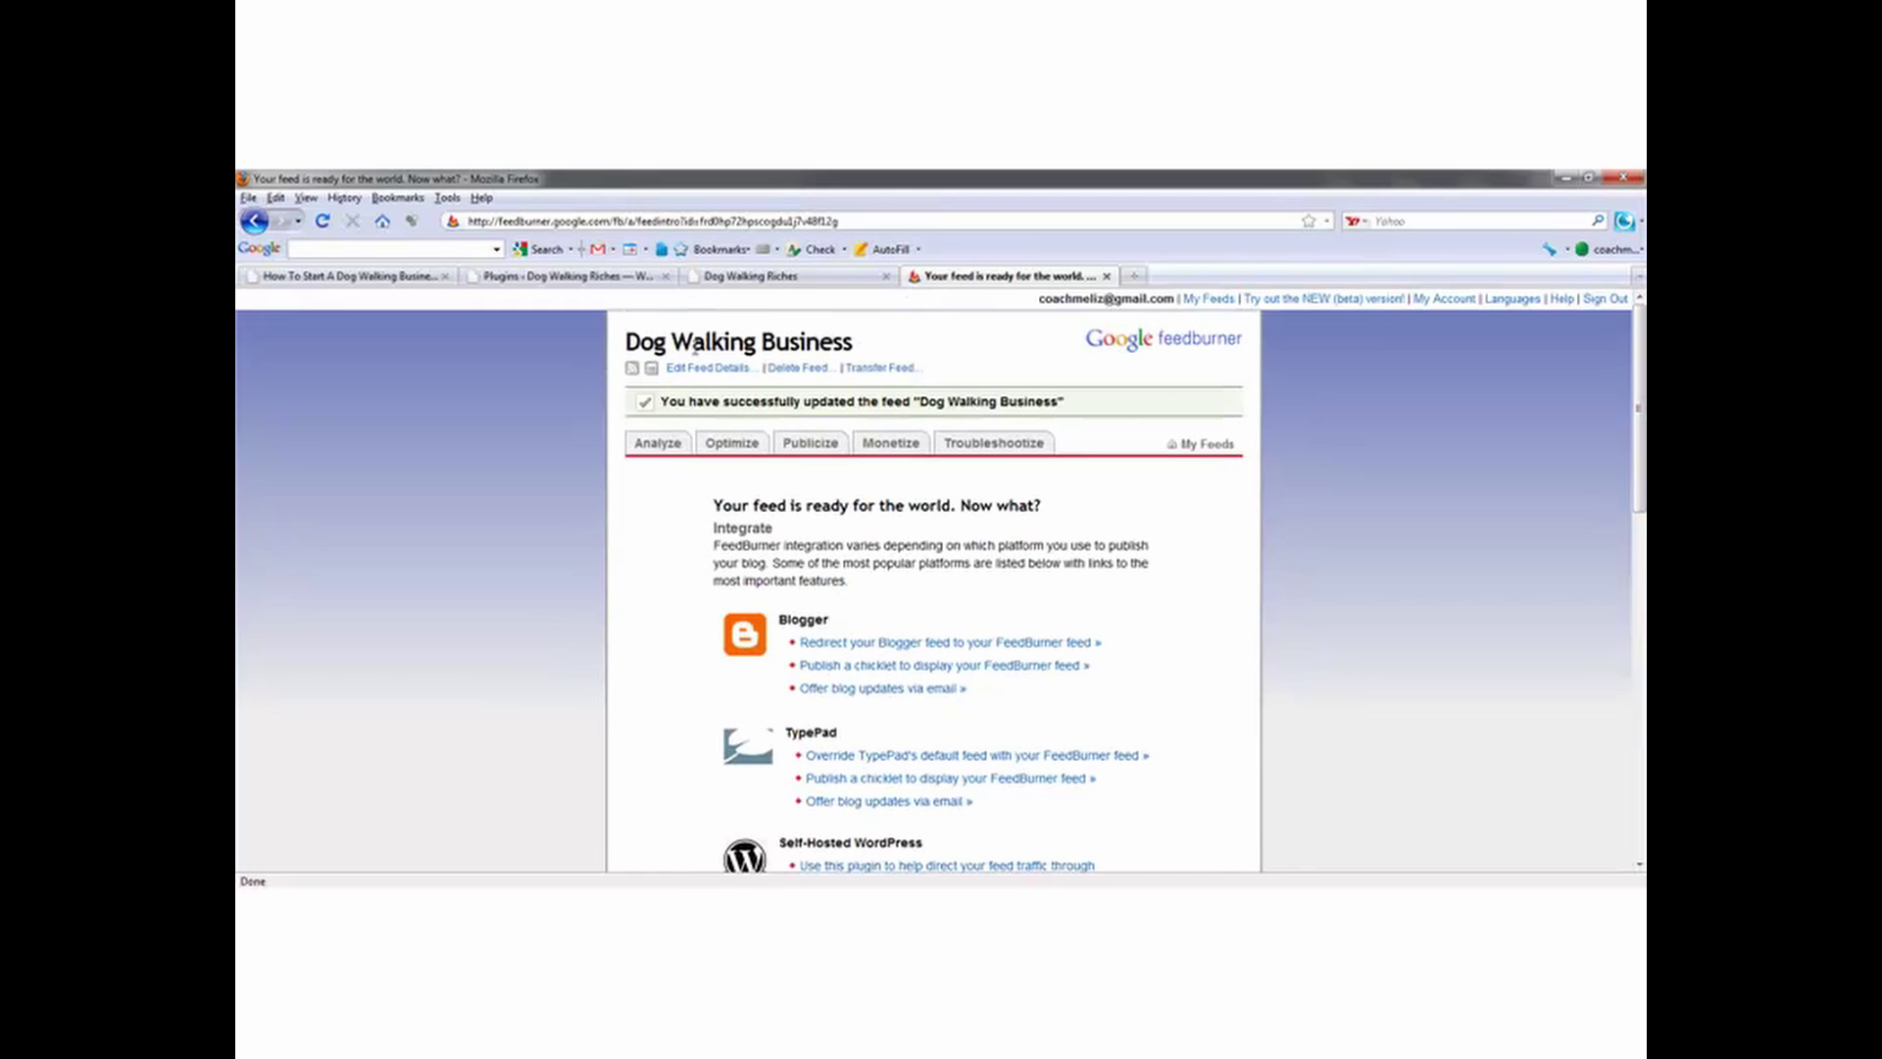
right_click(633, 379)
left_click(659, 404)
left_click(1179, 282)
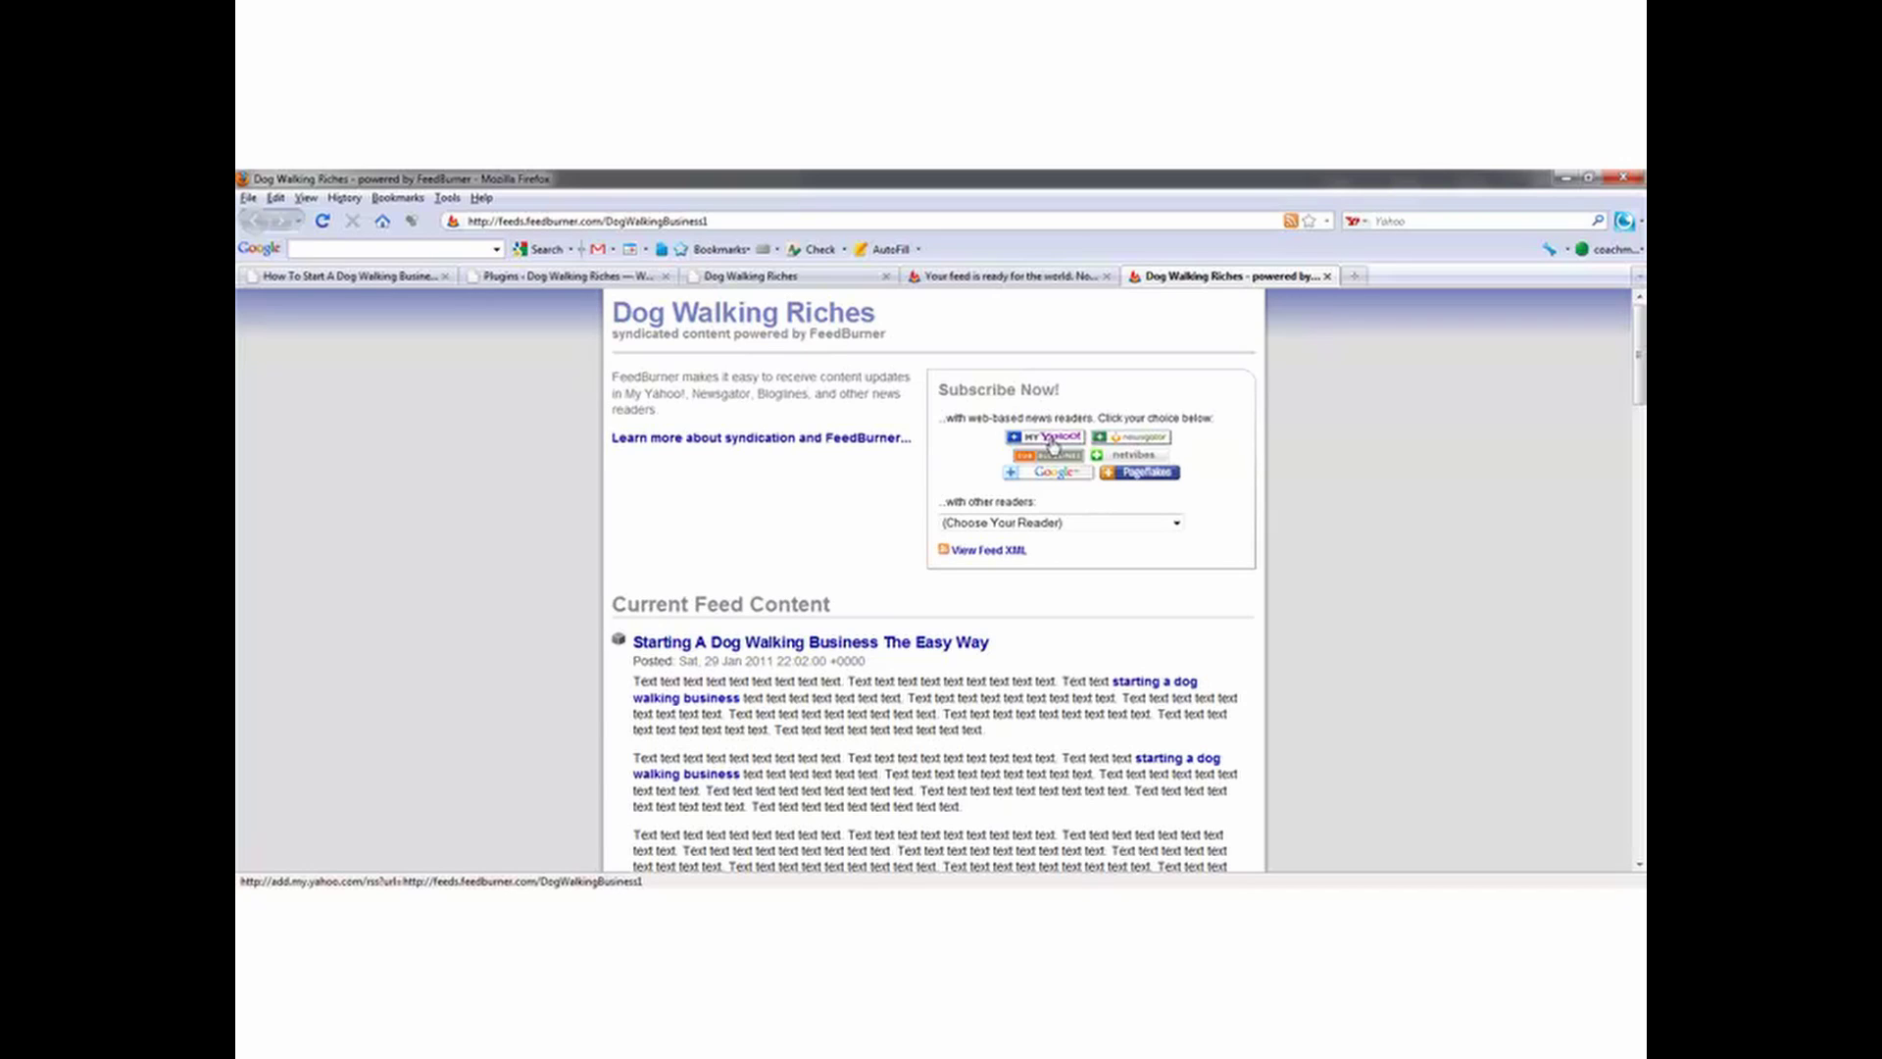
Step: Return to the feed's management pages and activate the Email Subscriptions service for the Dog Walking Business feed
left_click(985, 280)
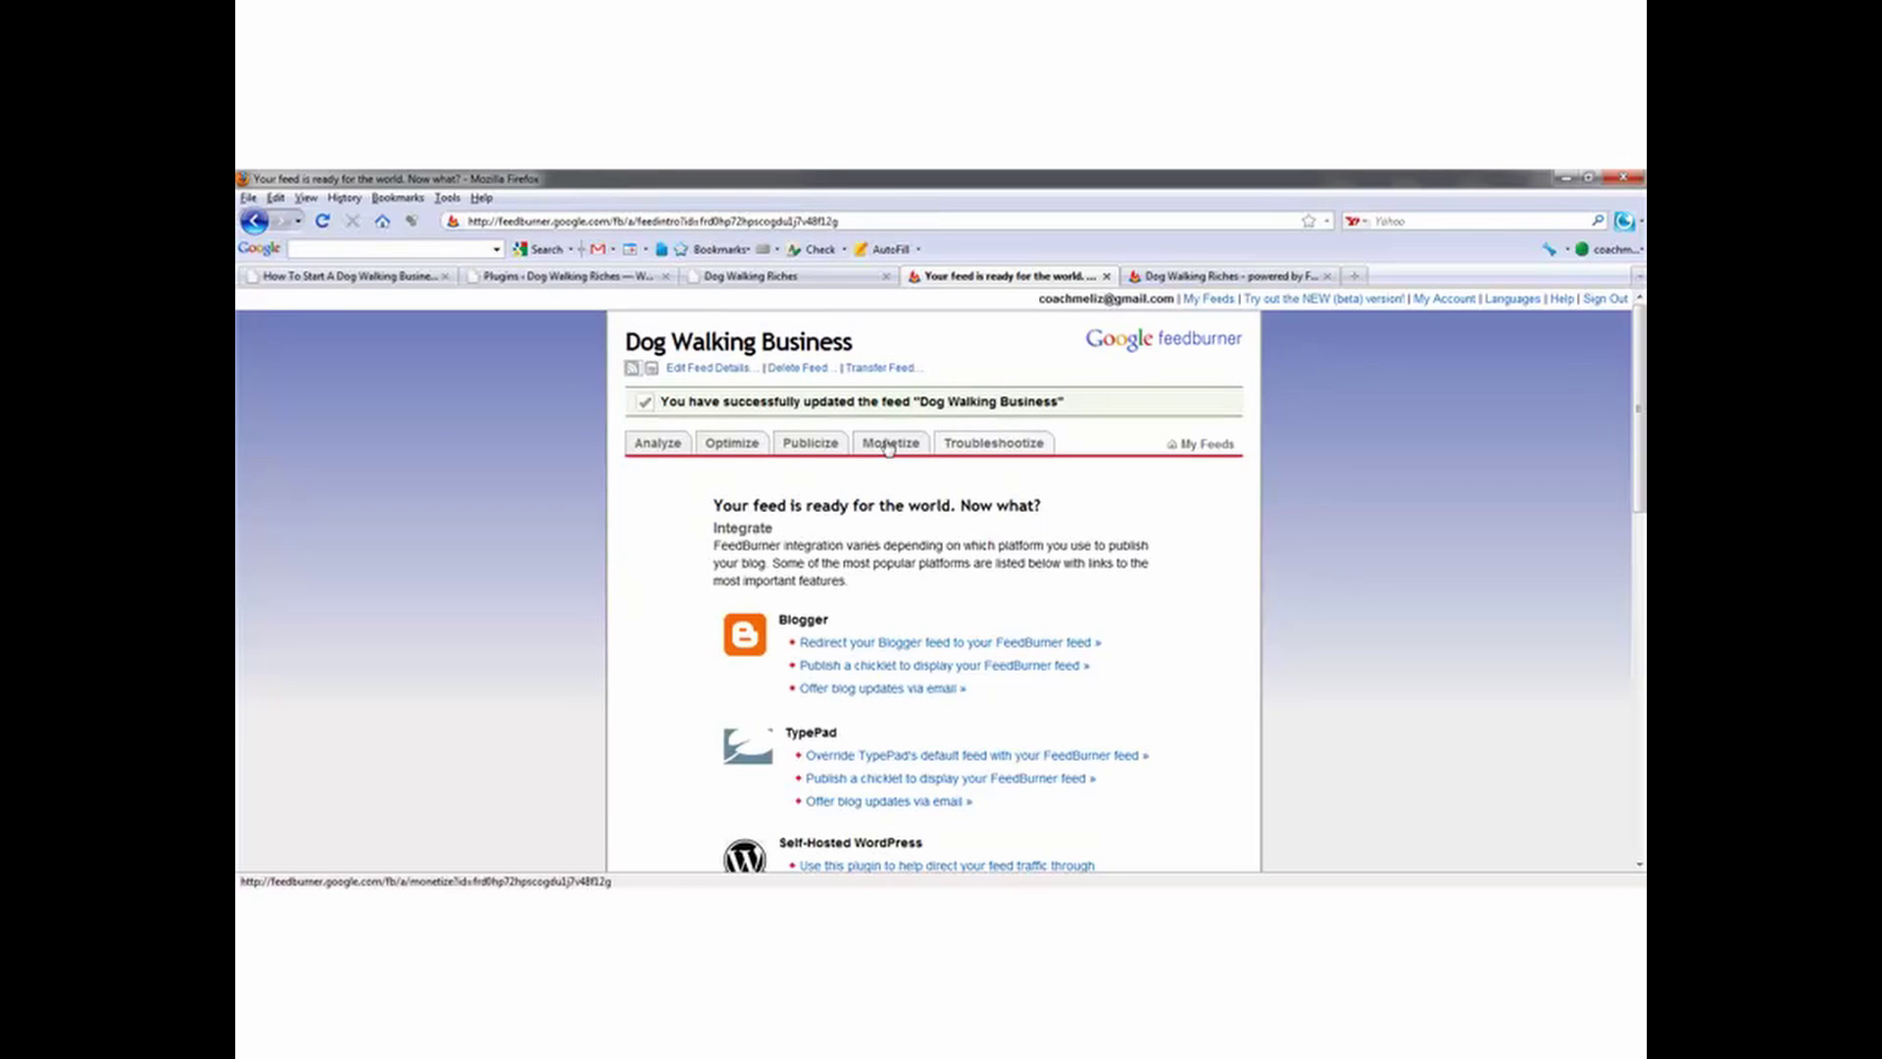
left_click(728, 445)
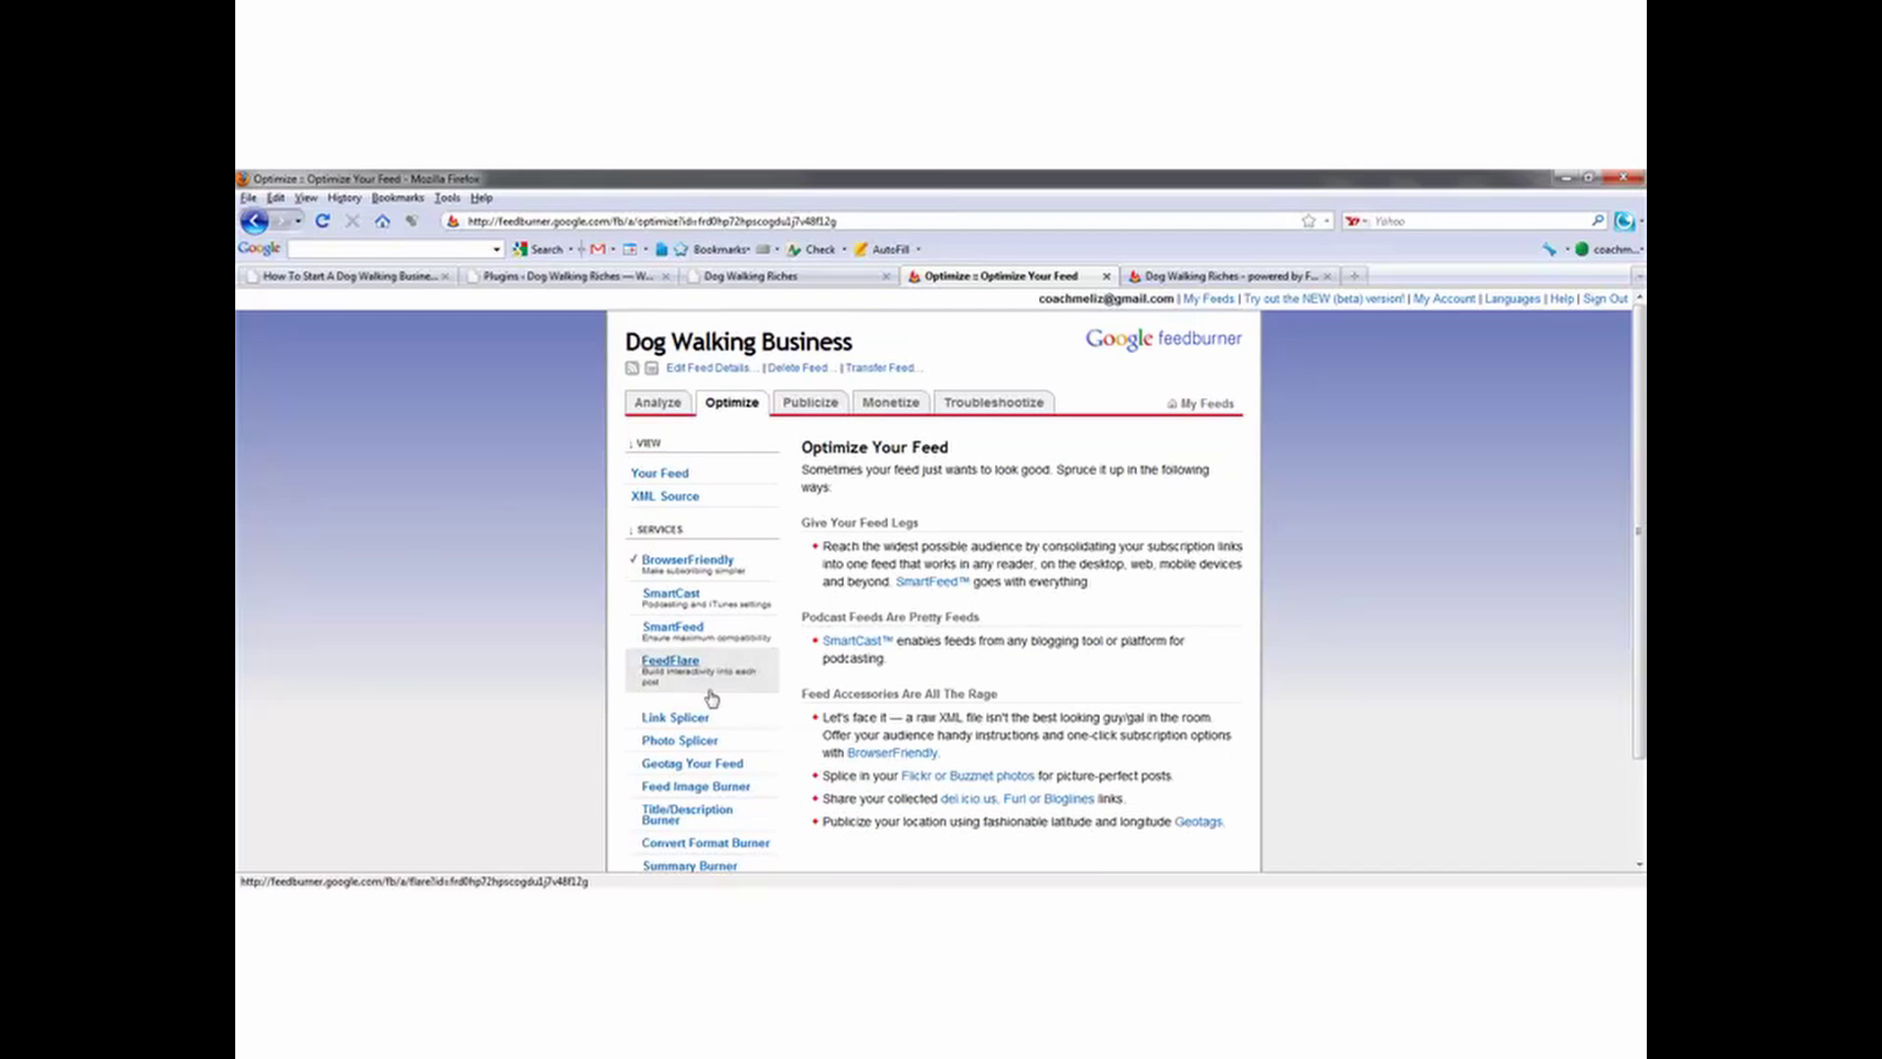
left_click(827, 411)
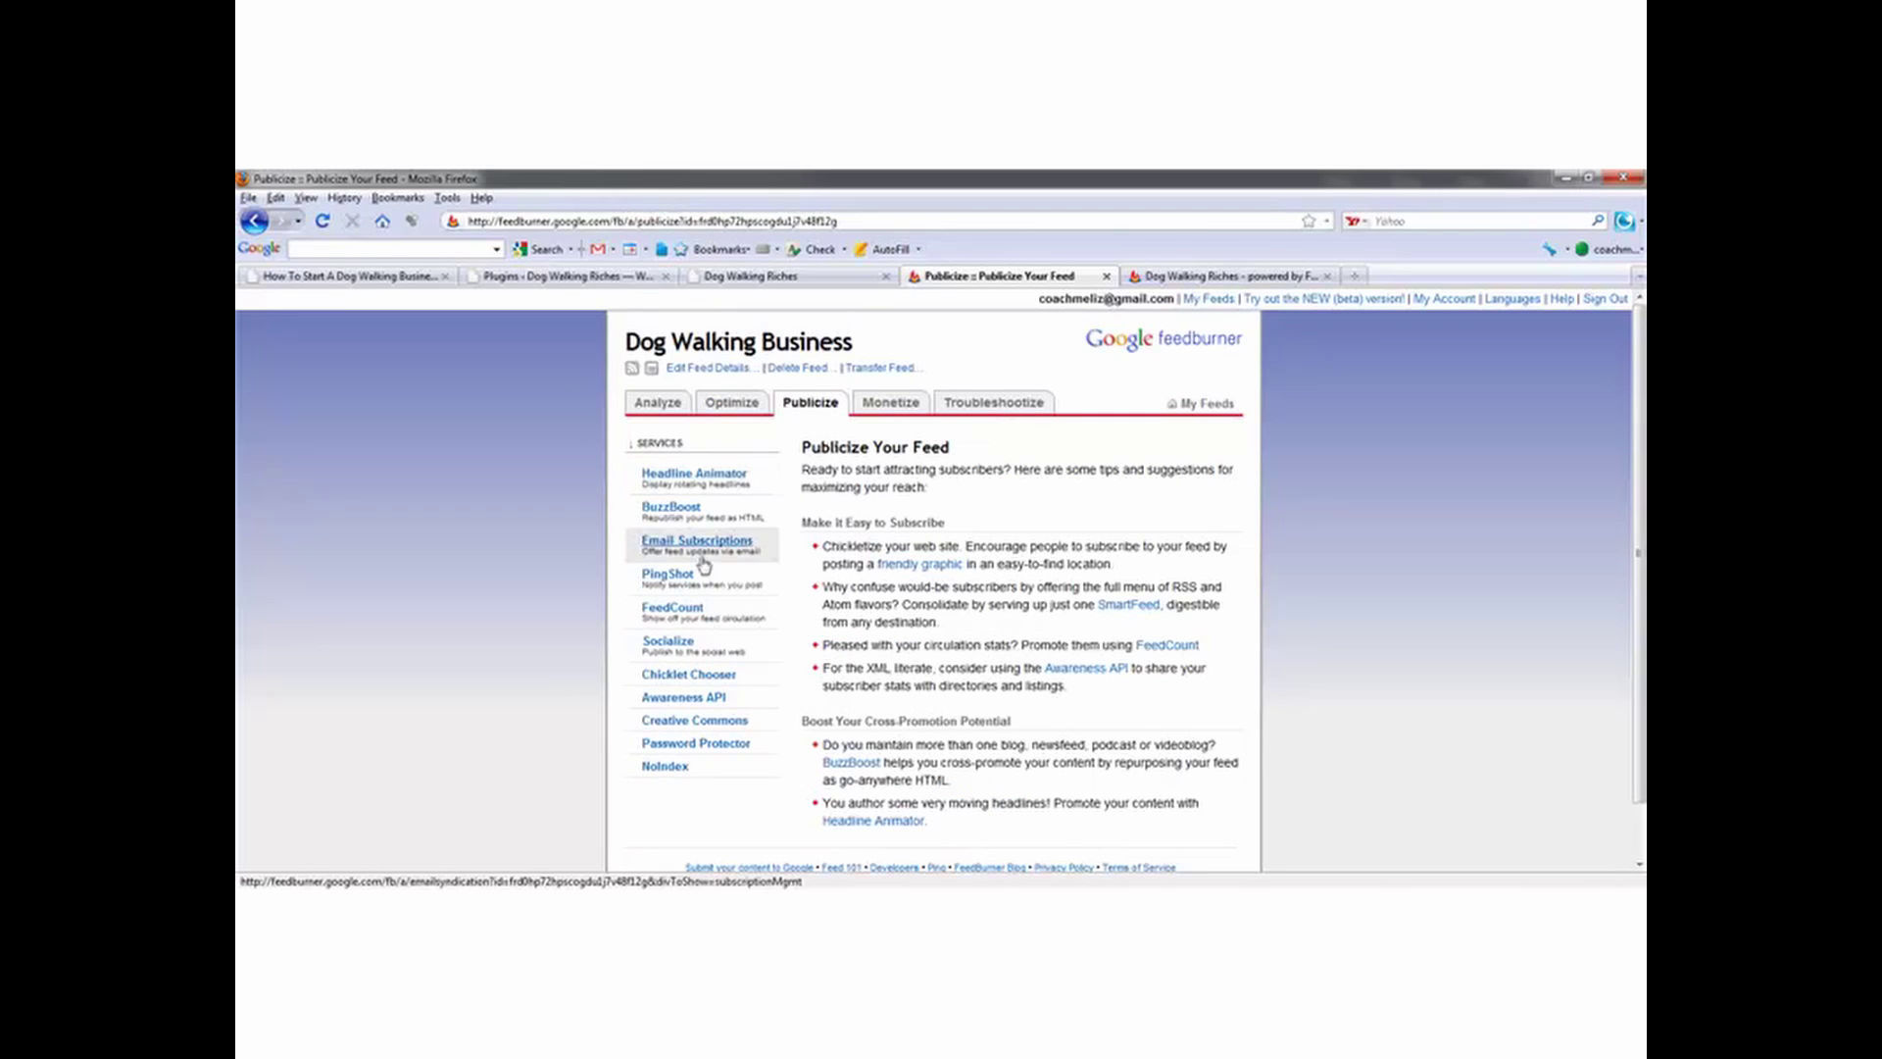
left_click(691, 544)
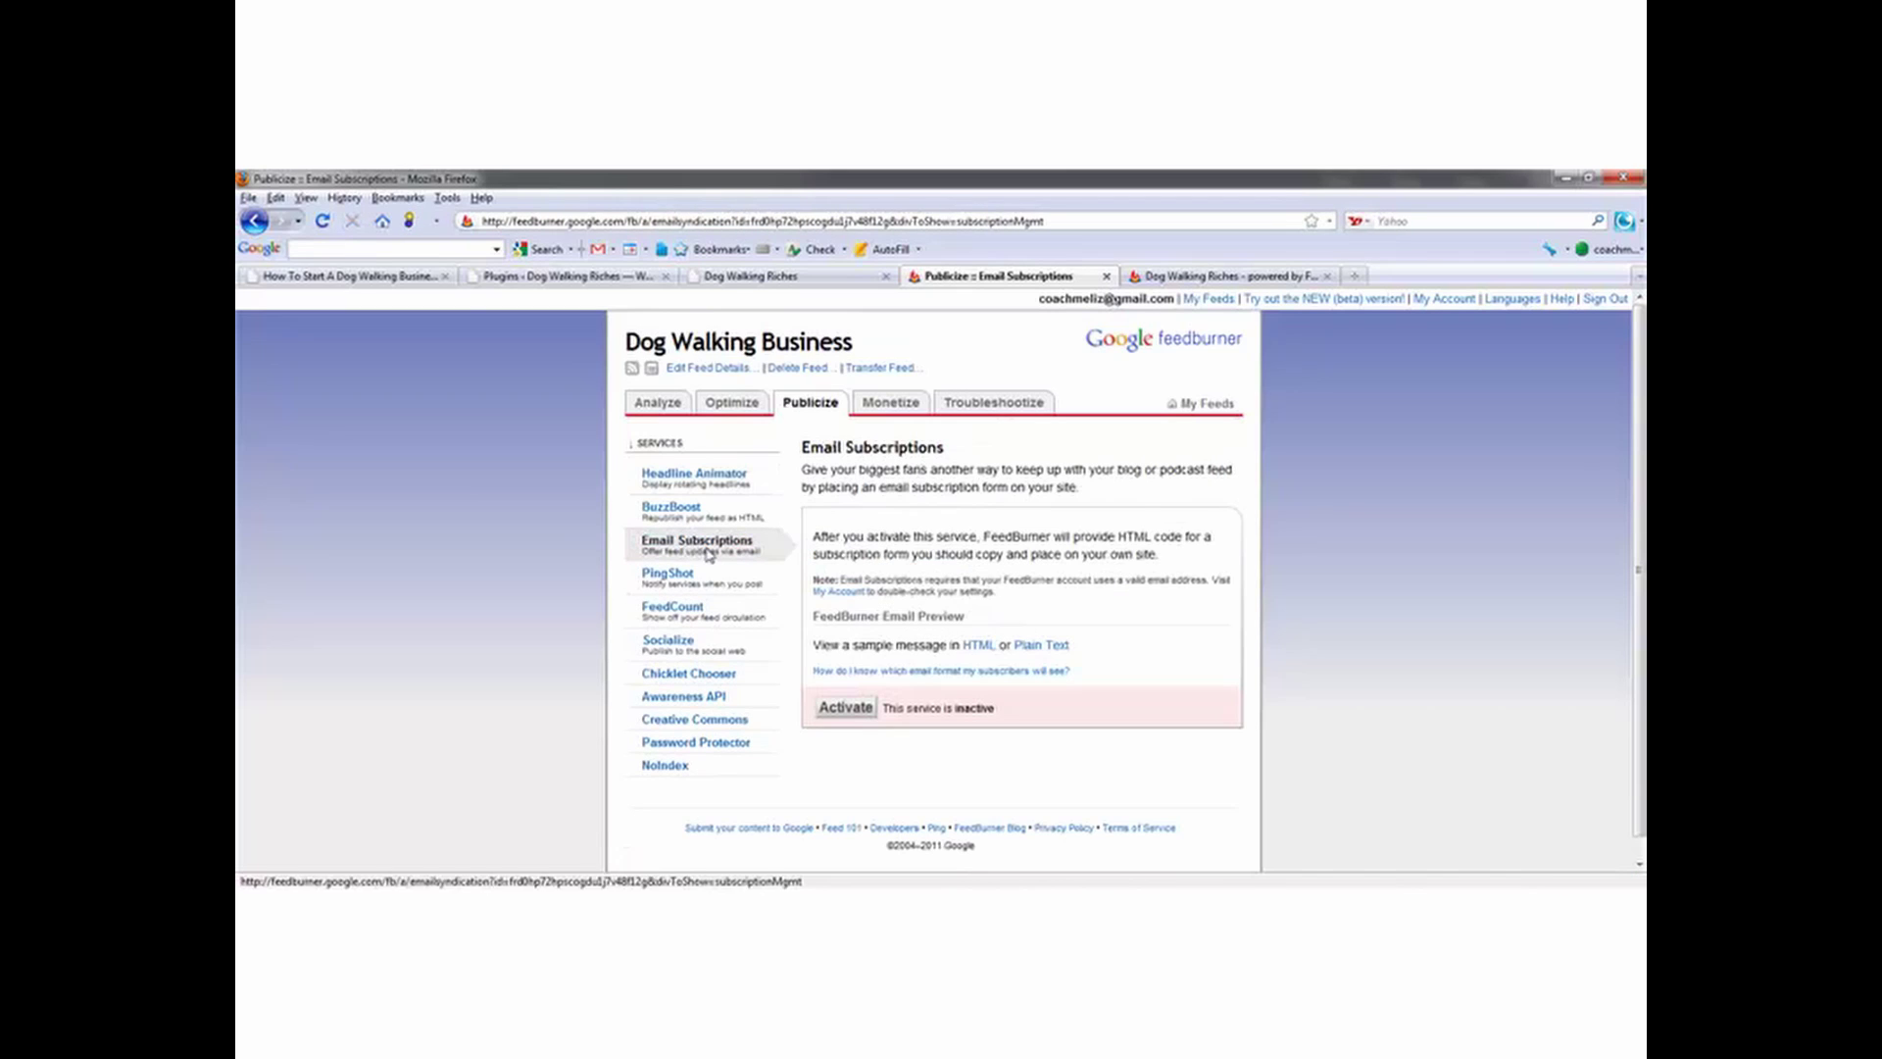
left_click(832, 711)
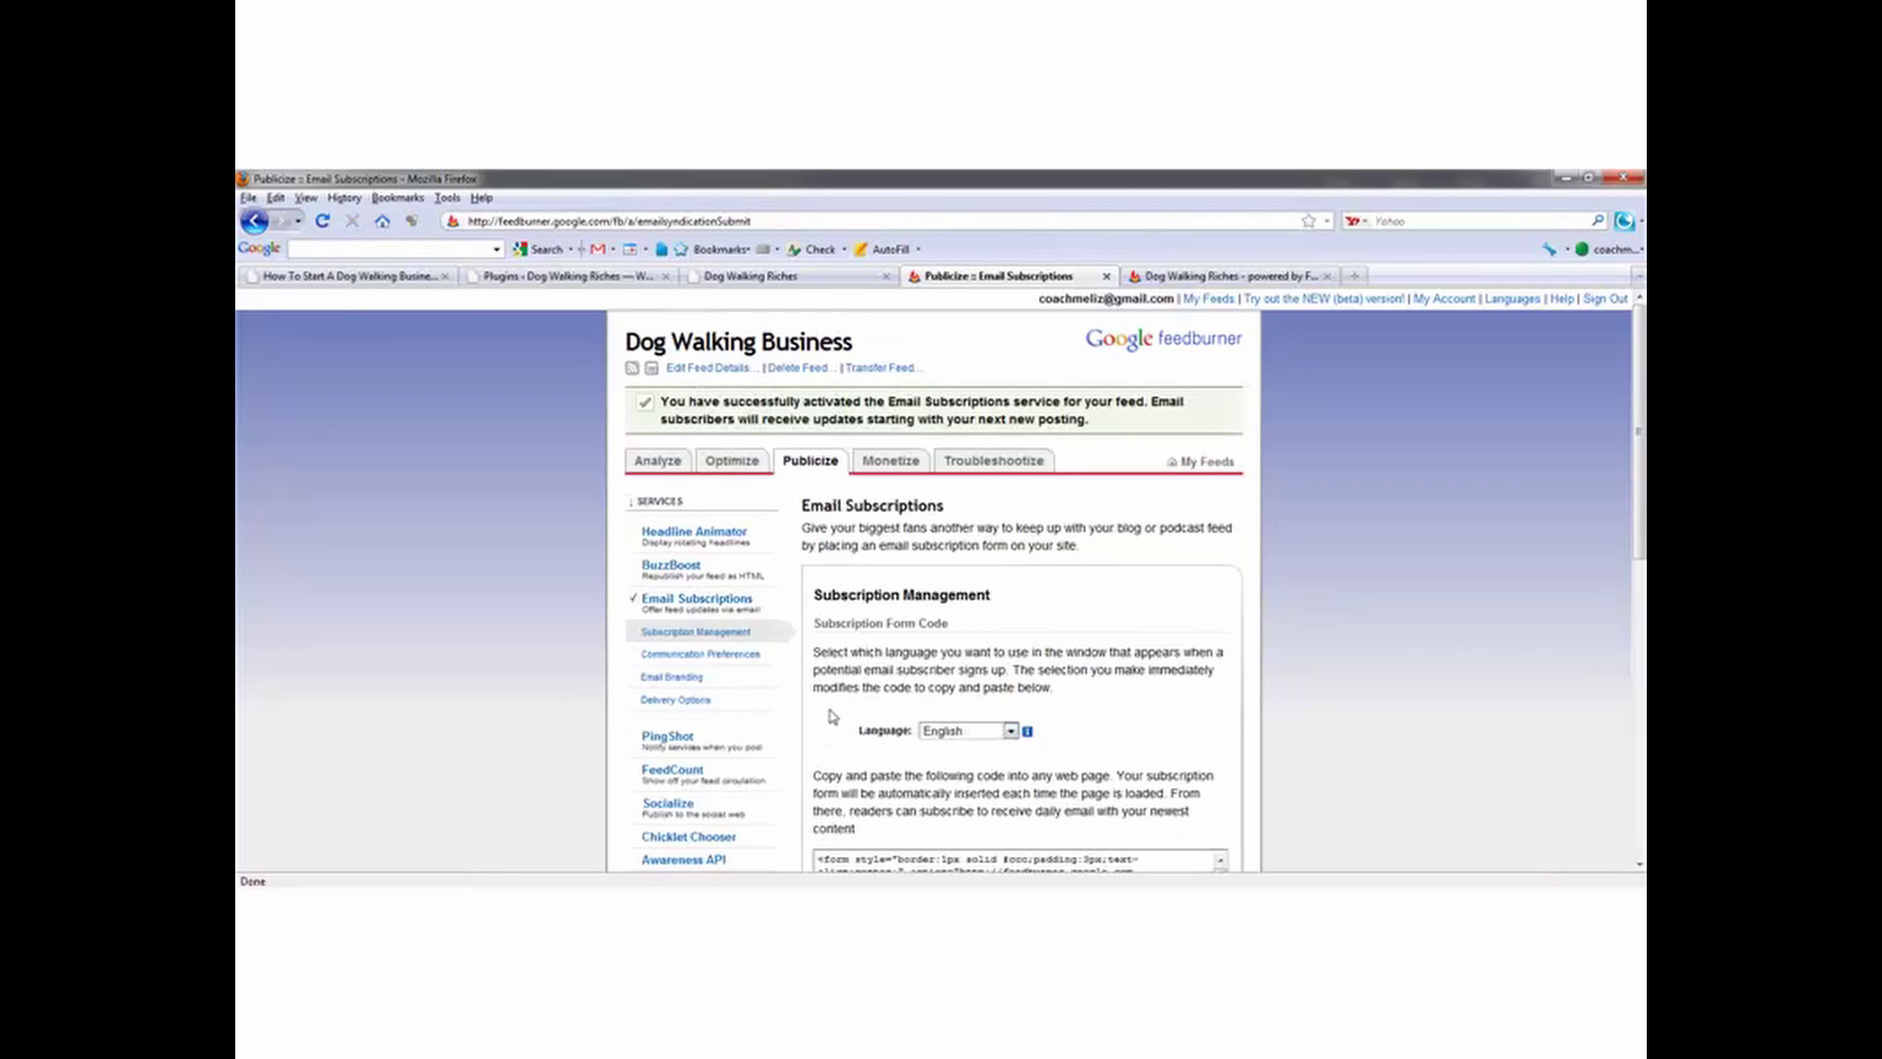
Step: Reload and check the public feed page, close it, and examine the email subscription form code in FeedBurner
left_click(1208, 278)
left_click(326, 222)
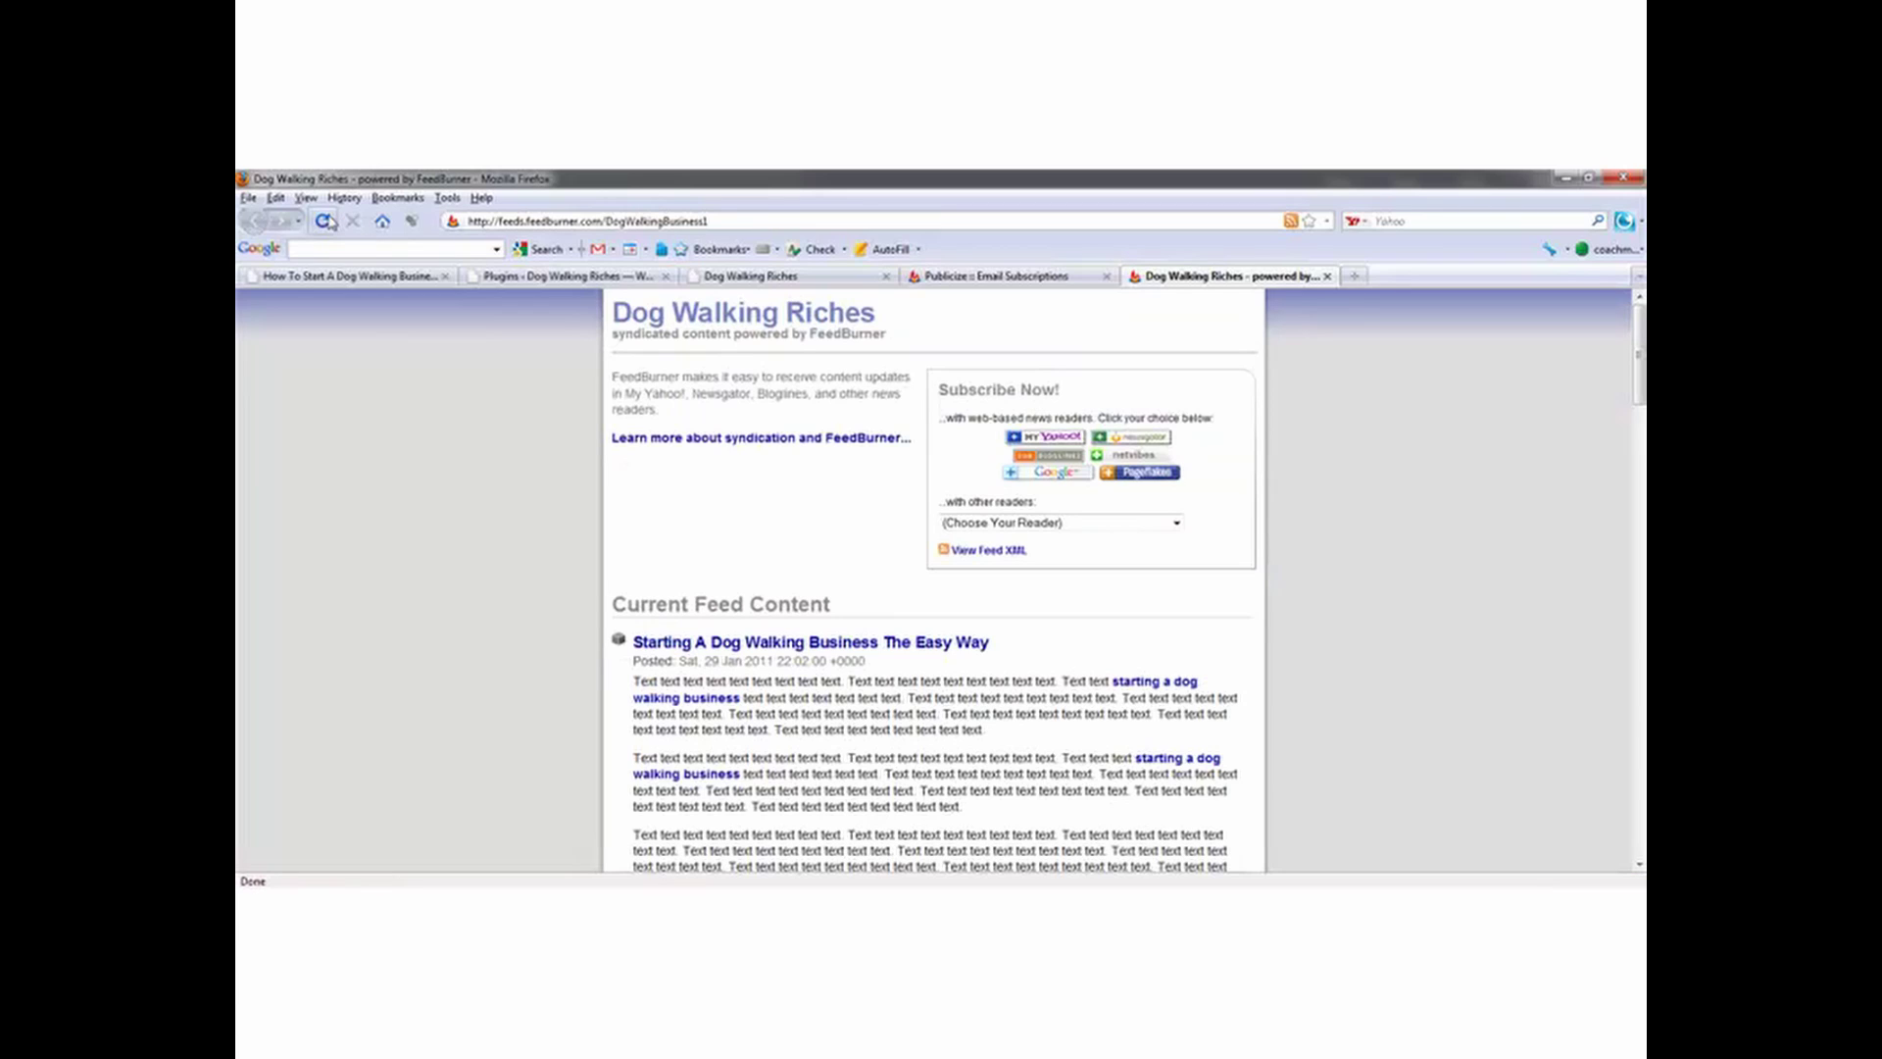
left_click(608, 220)
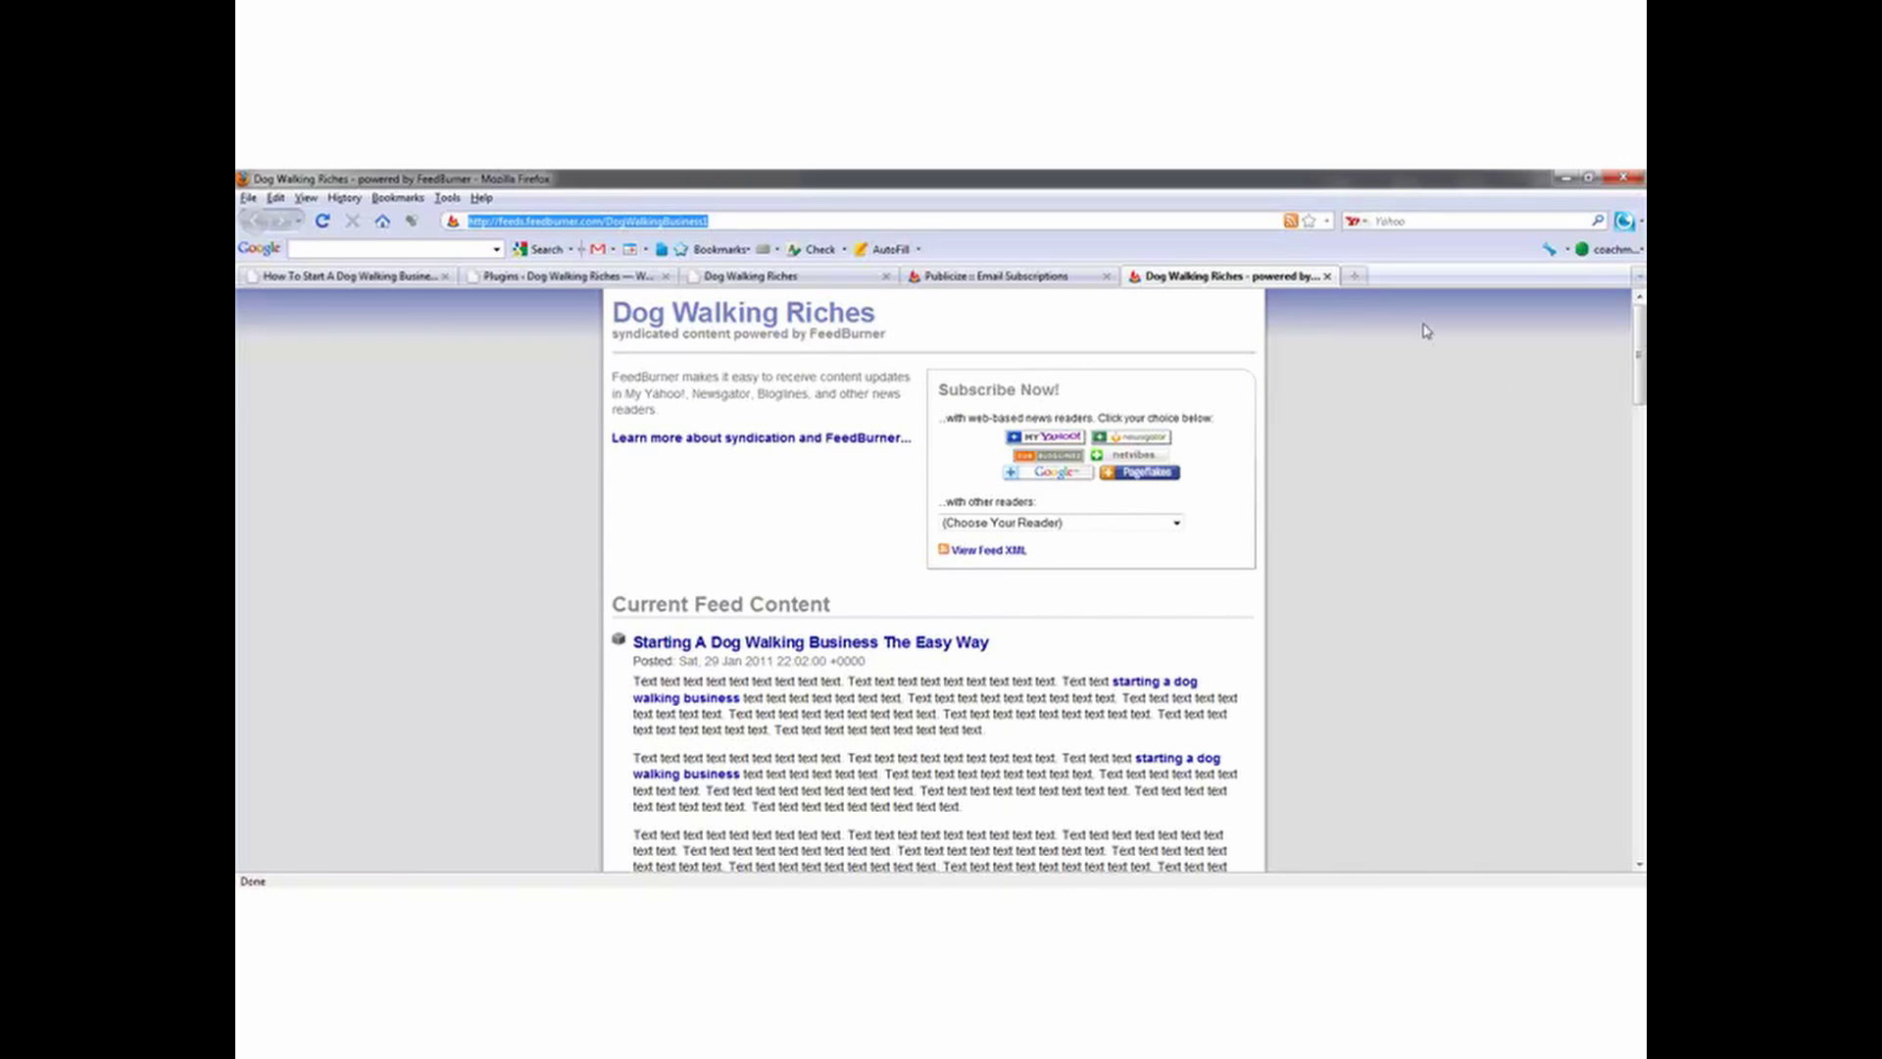
left_click(1328, 276)
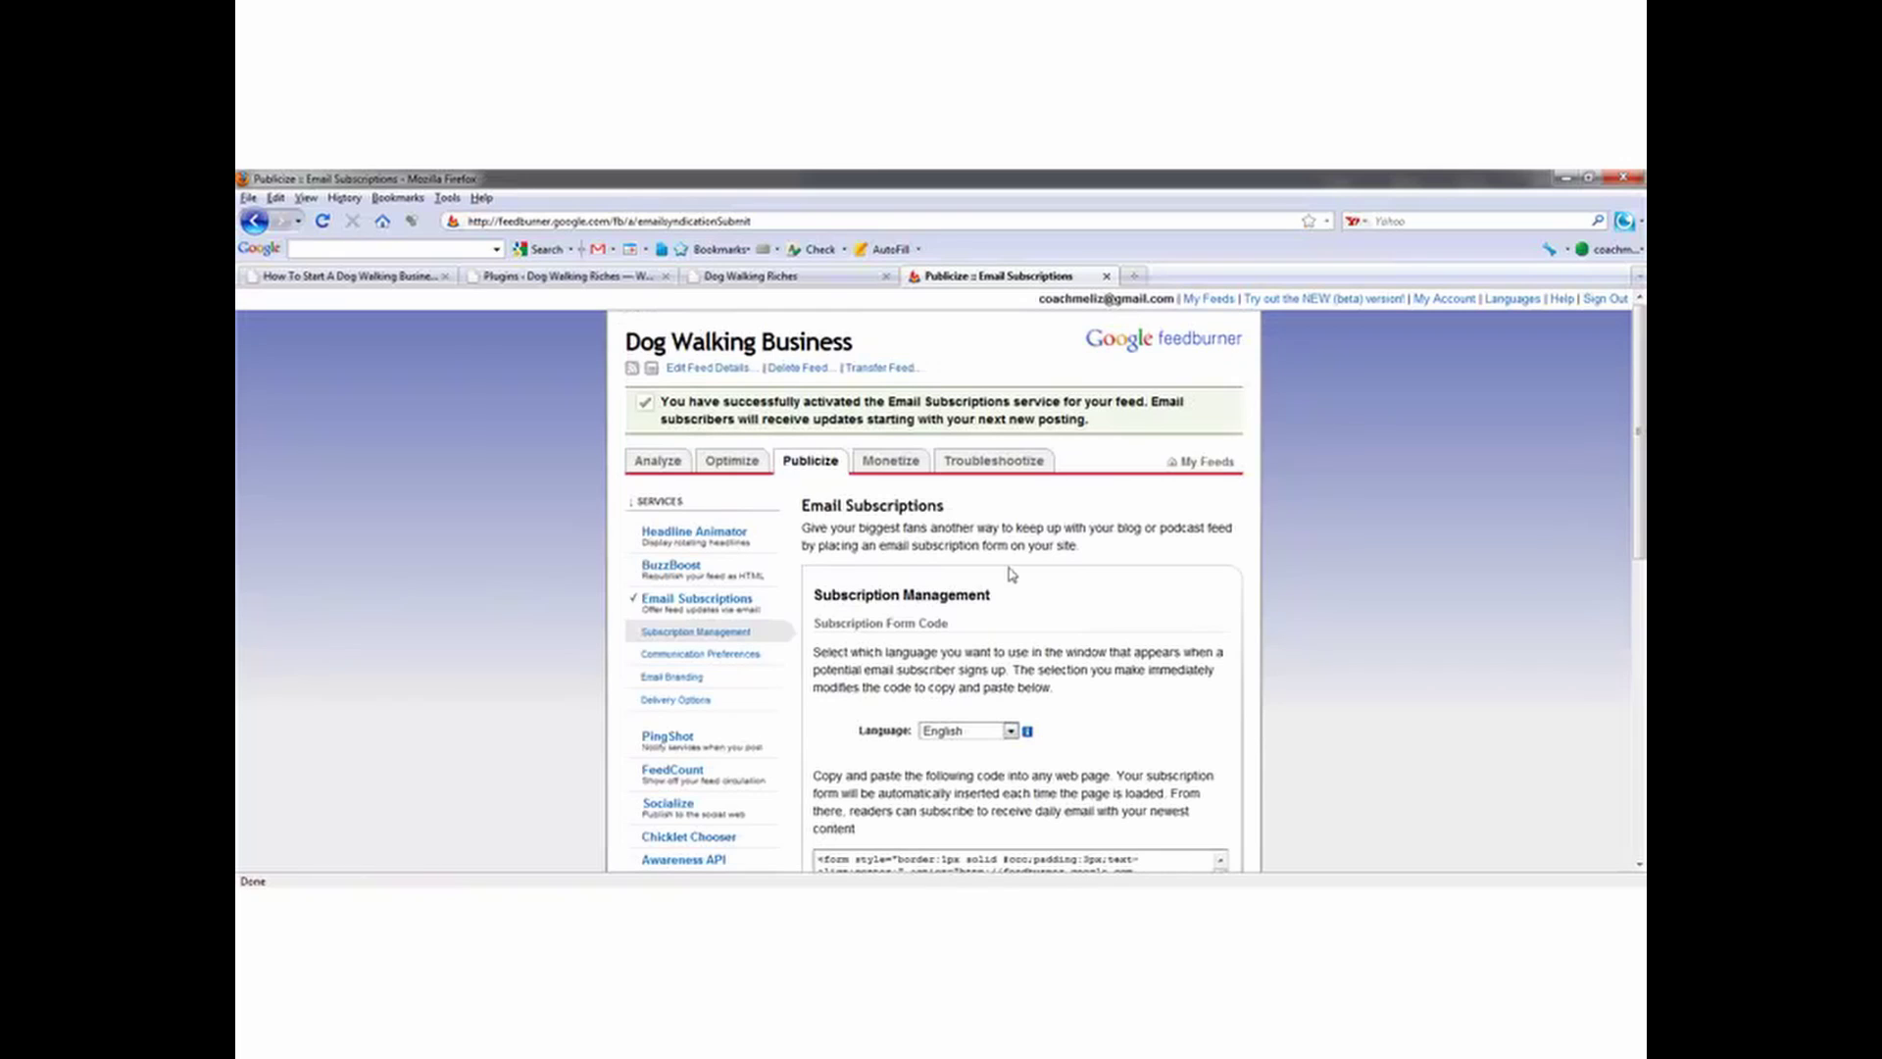
left_click_drag(1639, 508, 1534, 517)
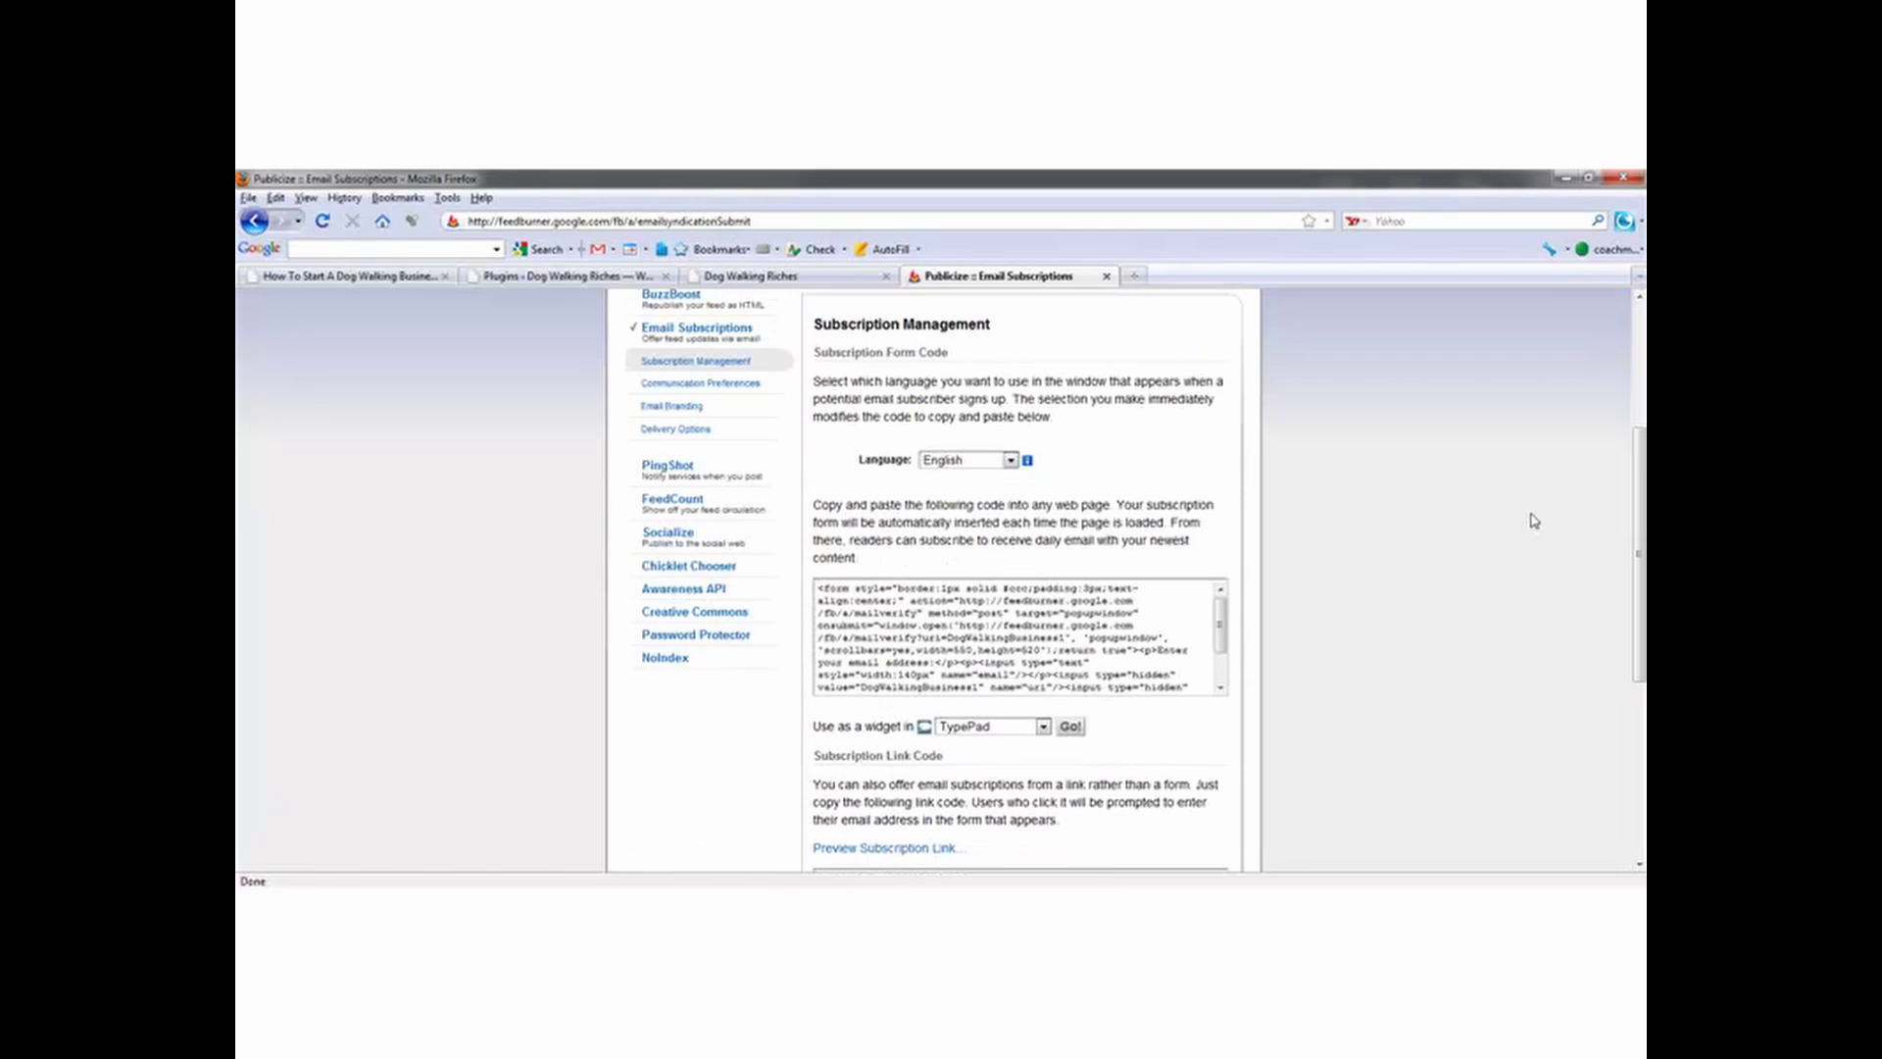
Step: Read through the confirmation email's subject and body in the Email Subscriptions communication preferences and save the settings
left_click(674, 365)
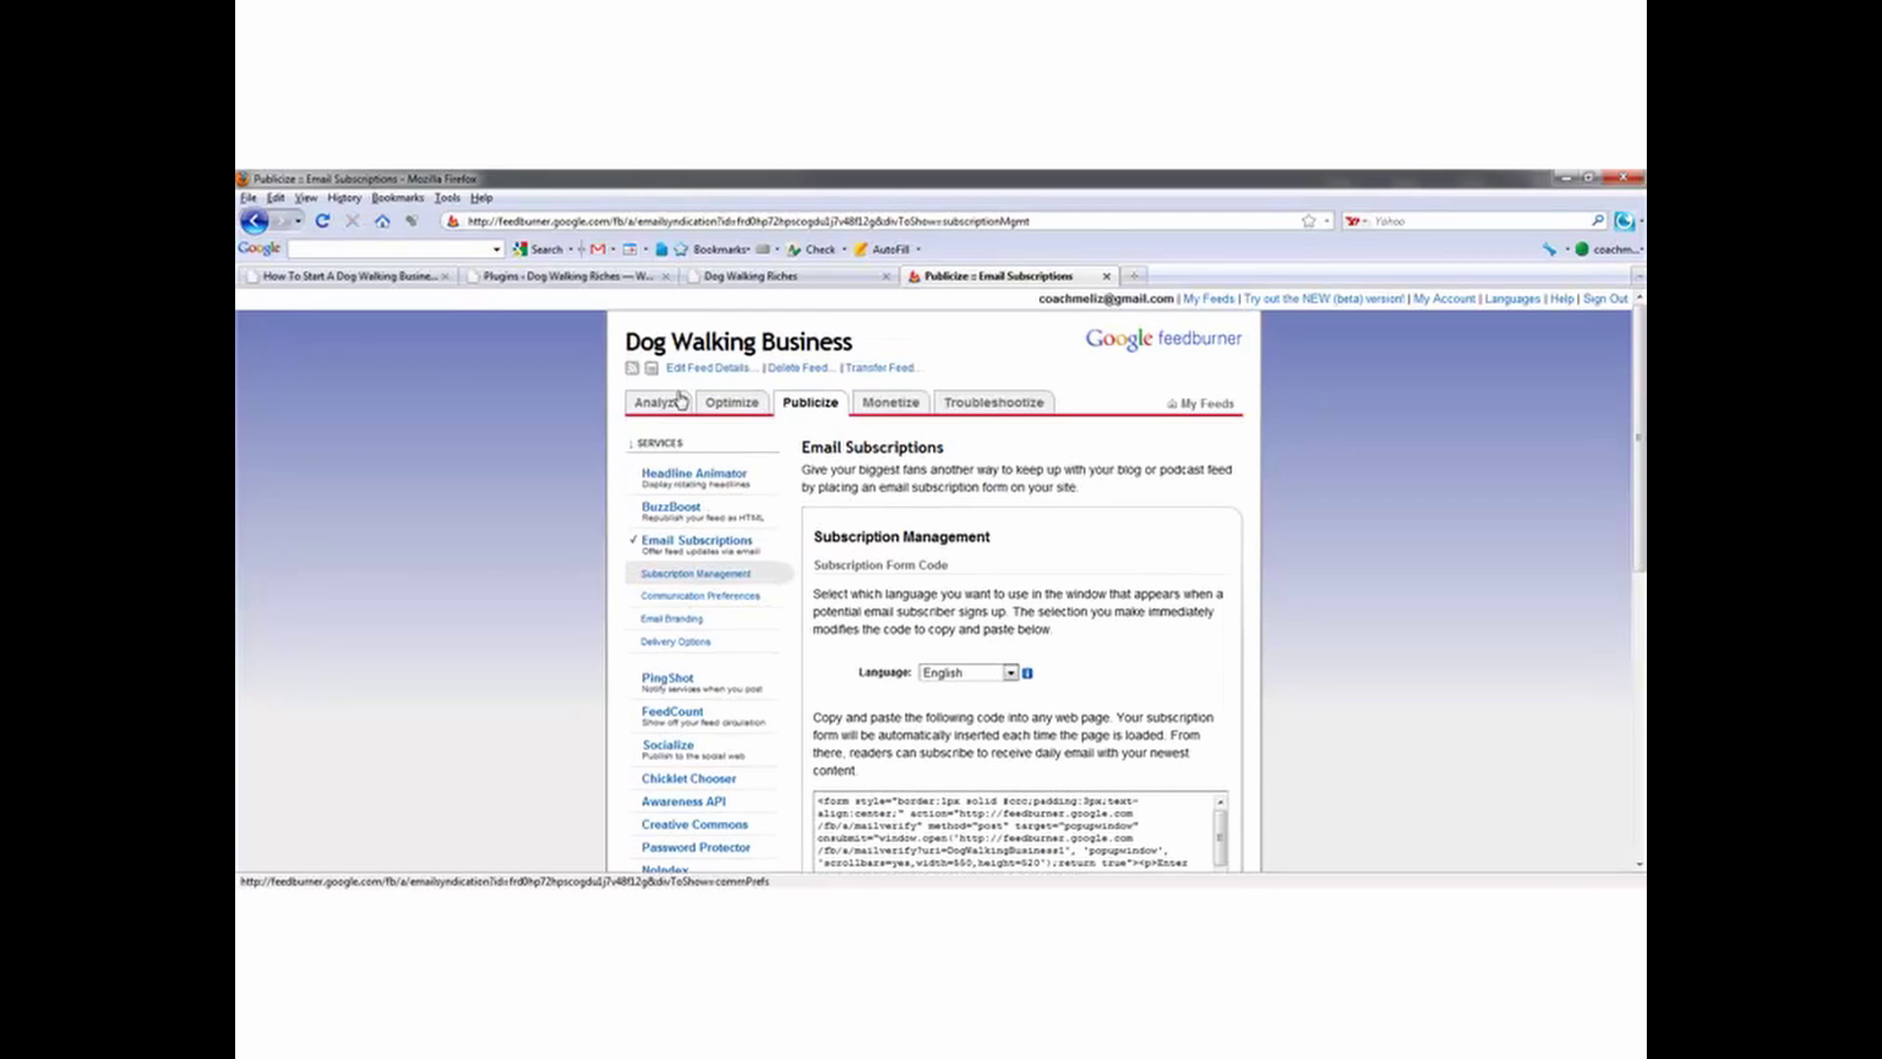
left_click(692, 600)
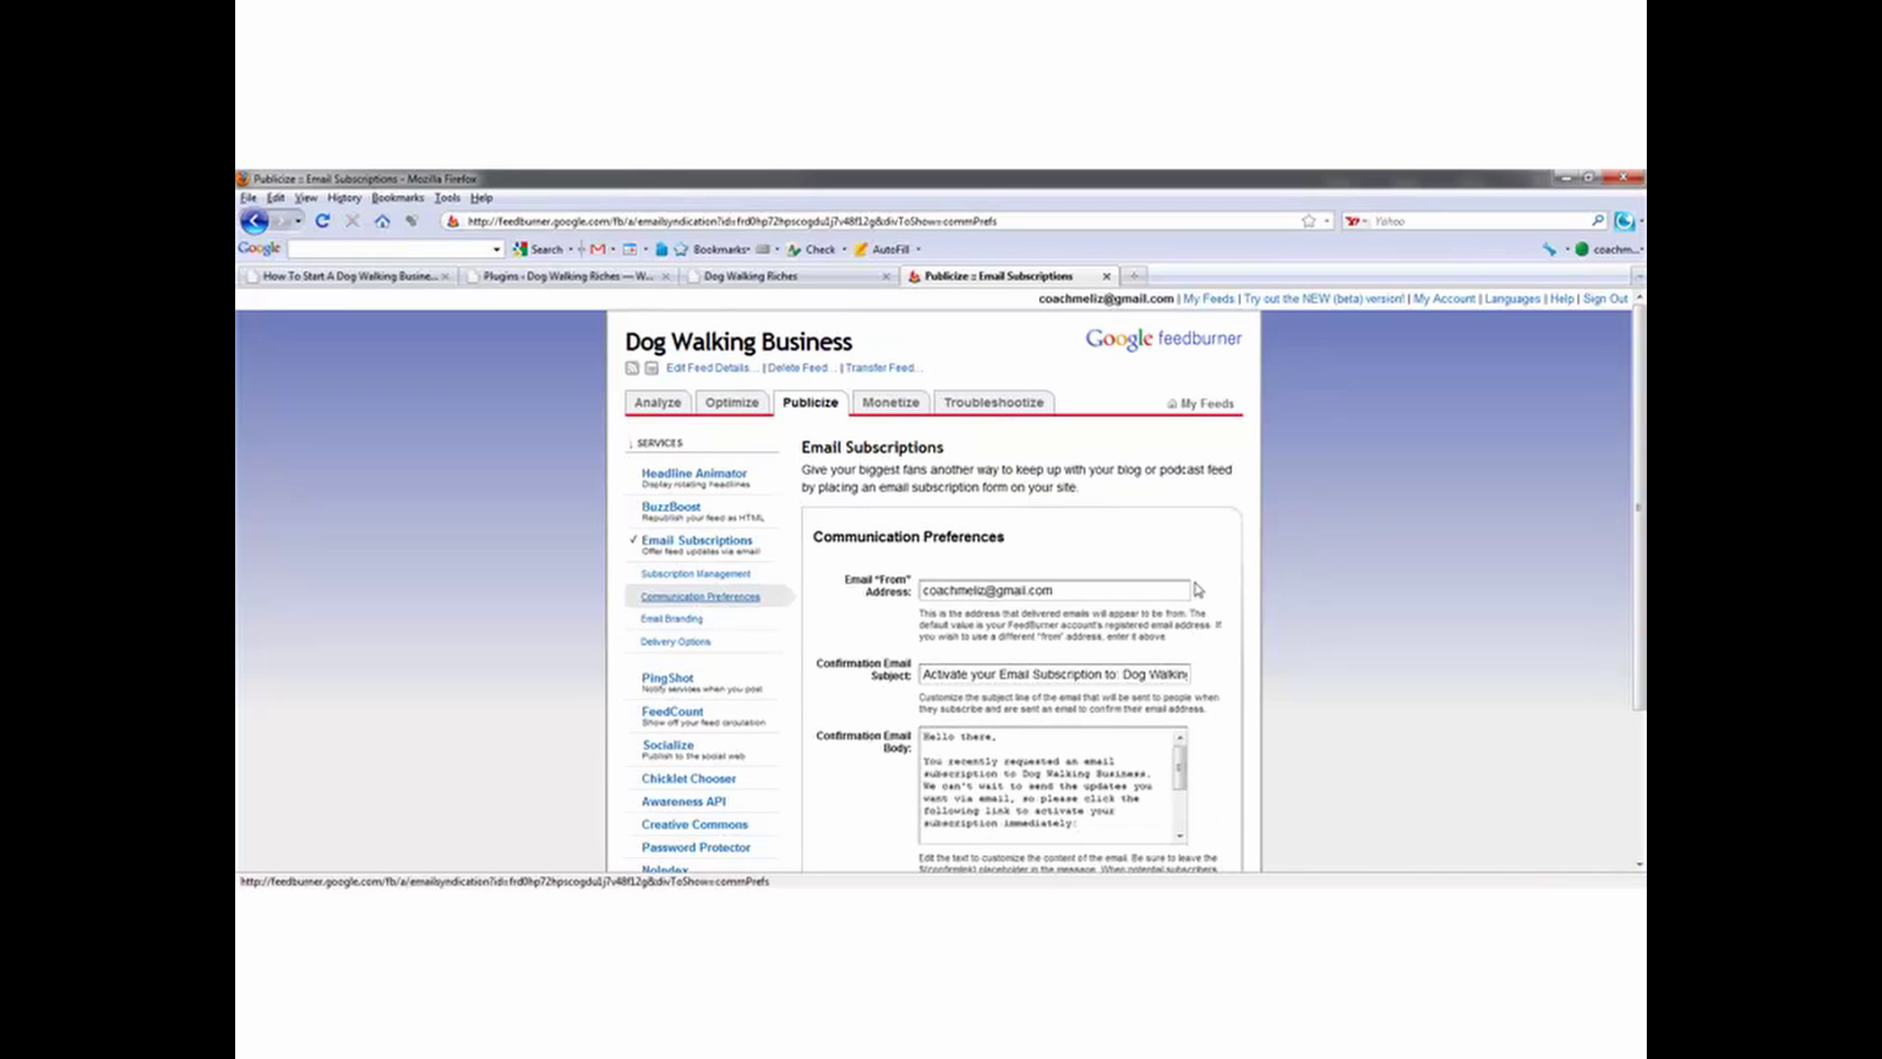
left_click_drag(1629, 410, 1623, 561)
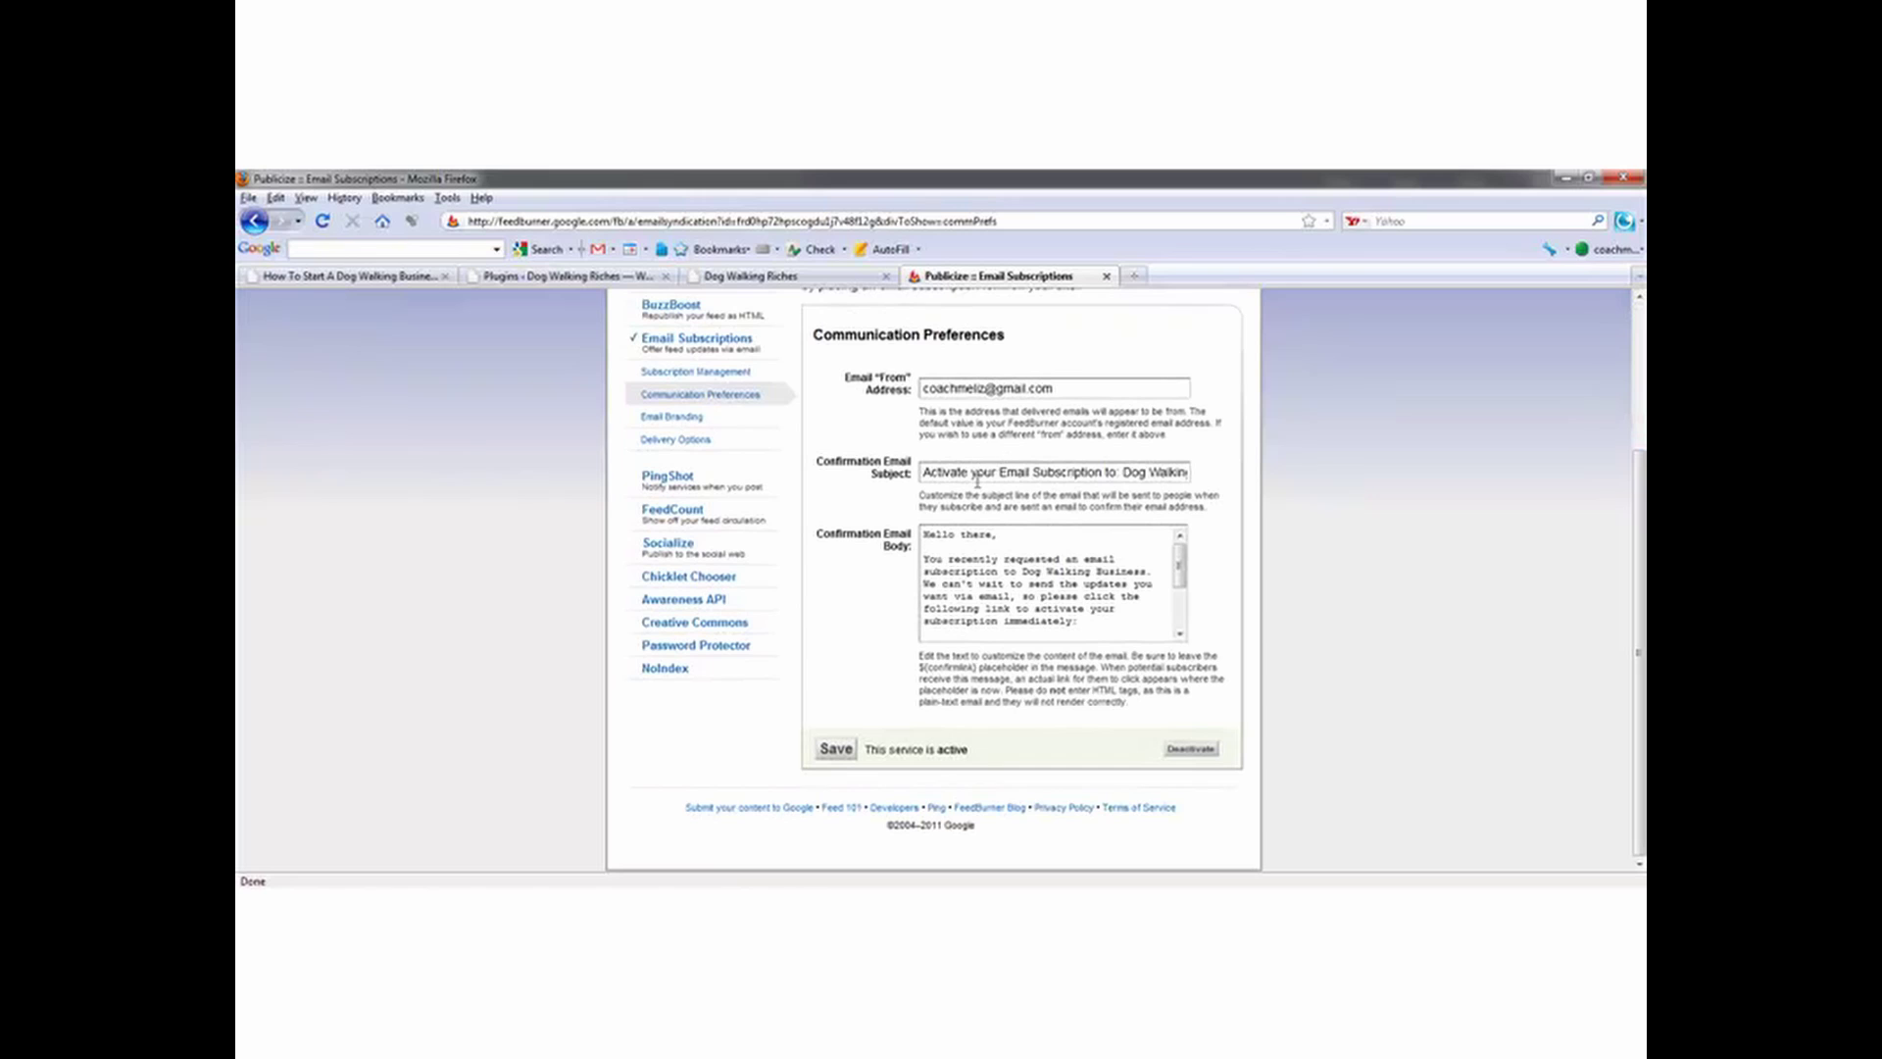
left_click_drag(1640, 642, 1641, 623)
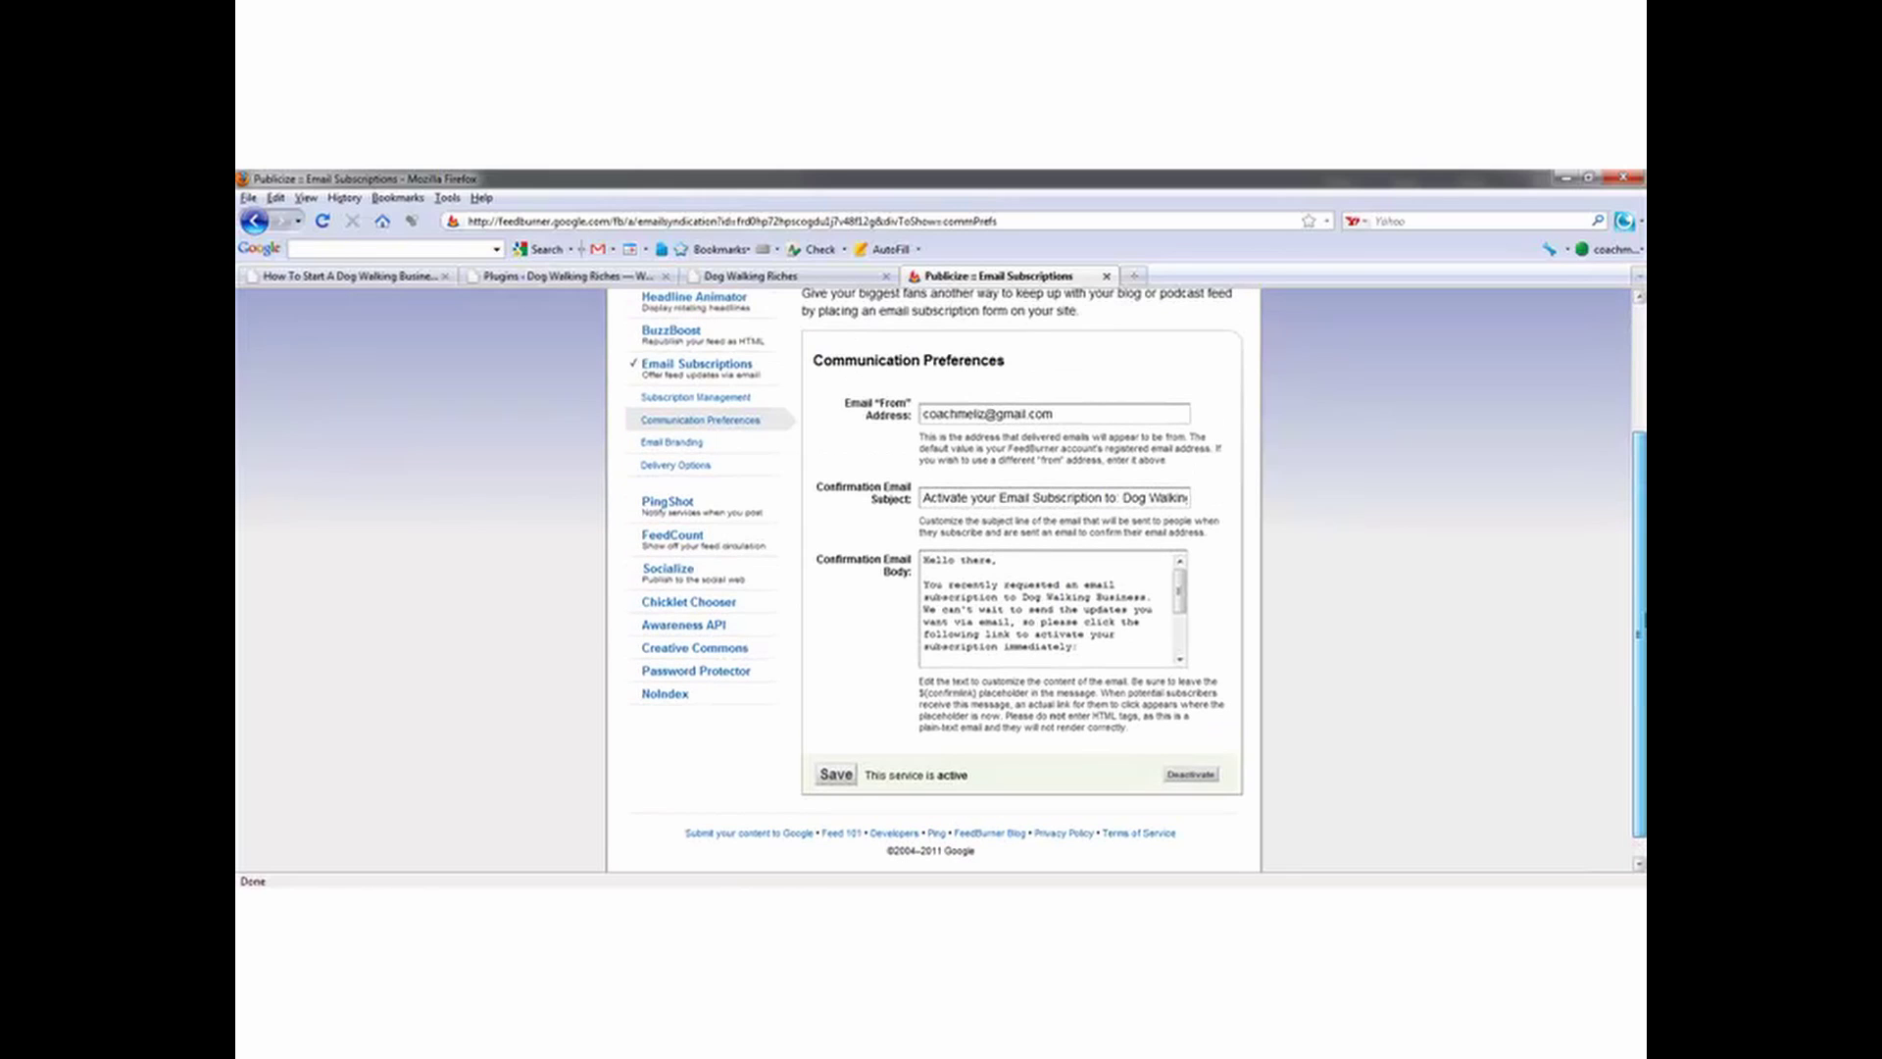
left_click_drag(1176, 593, 1190, 646)
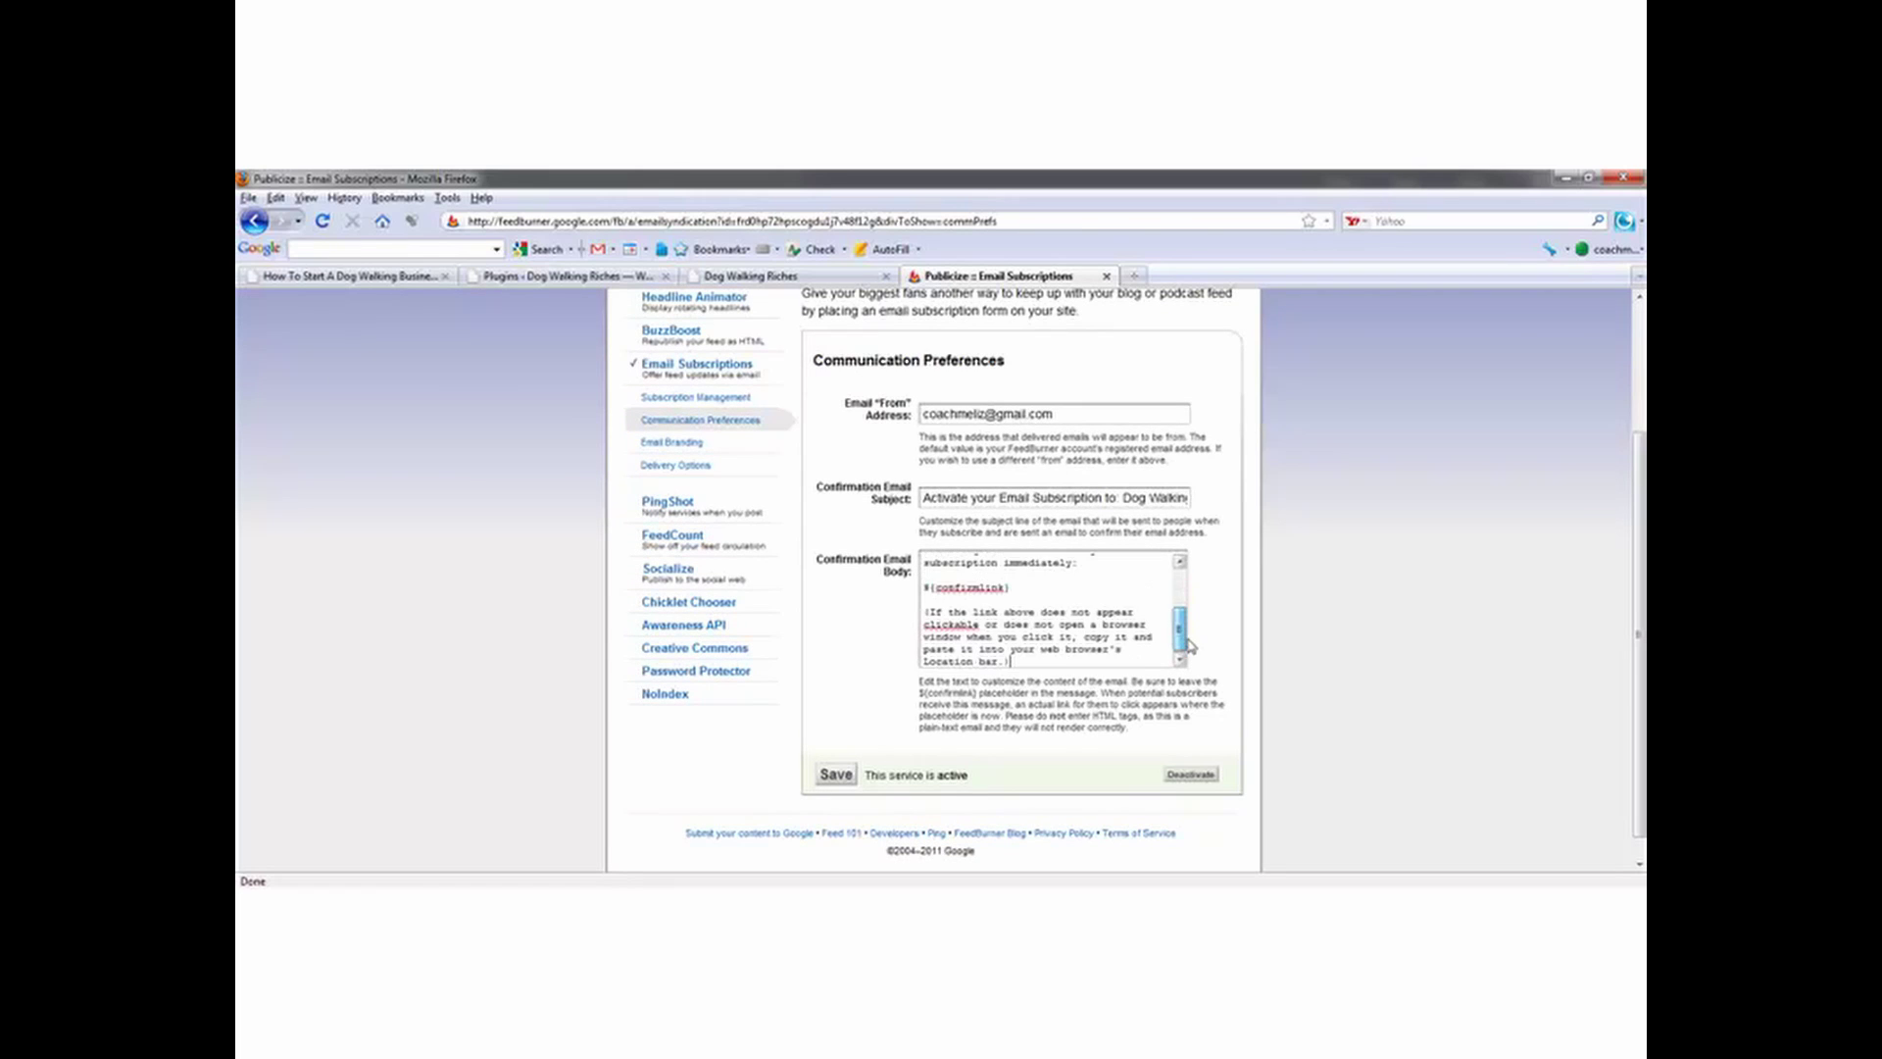
left_click(836, 775)
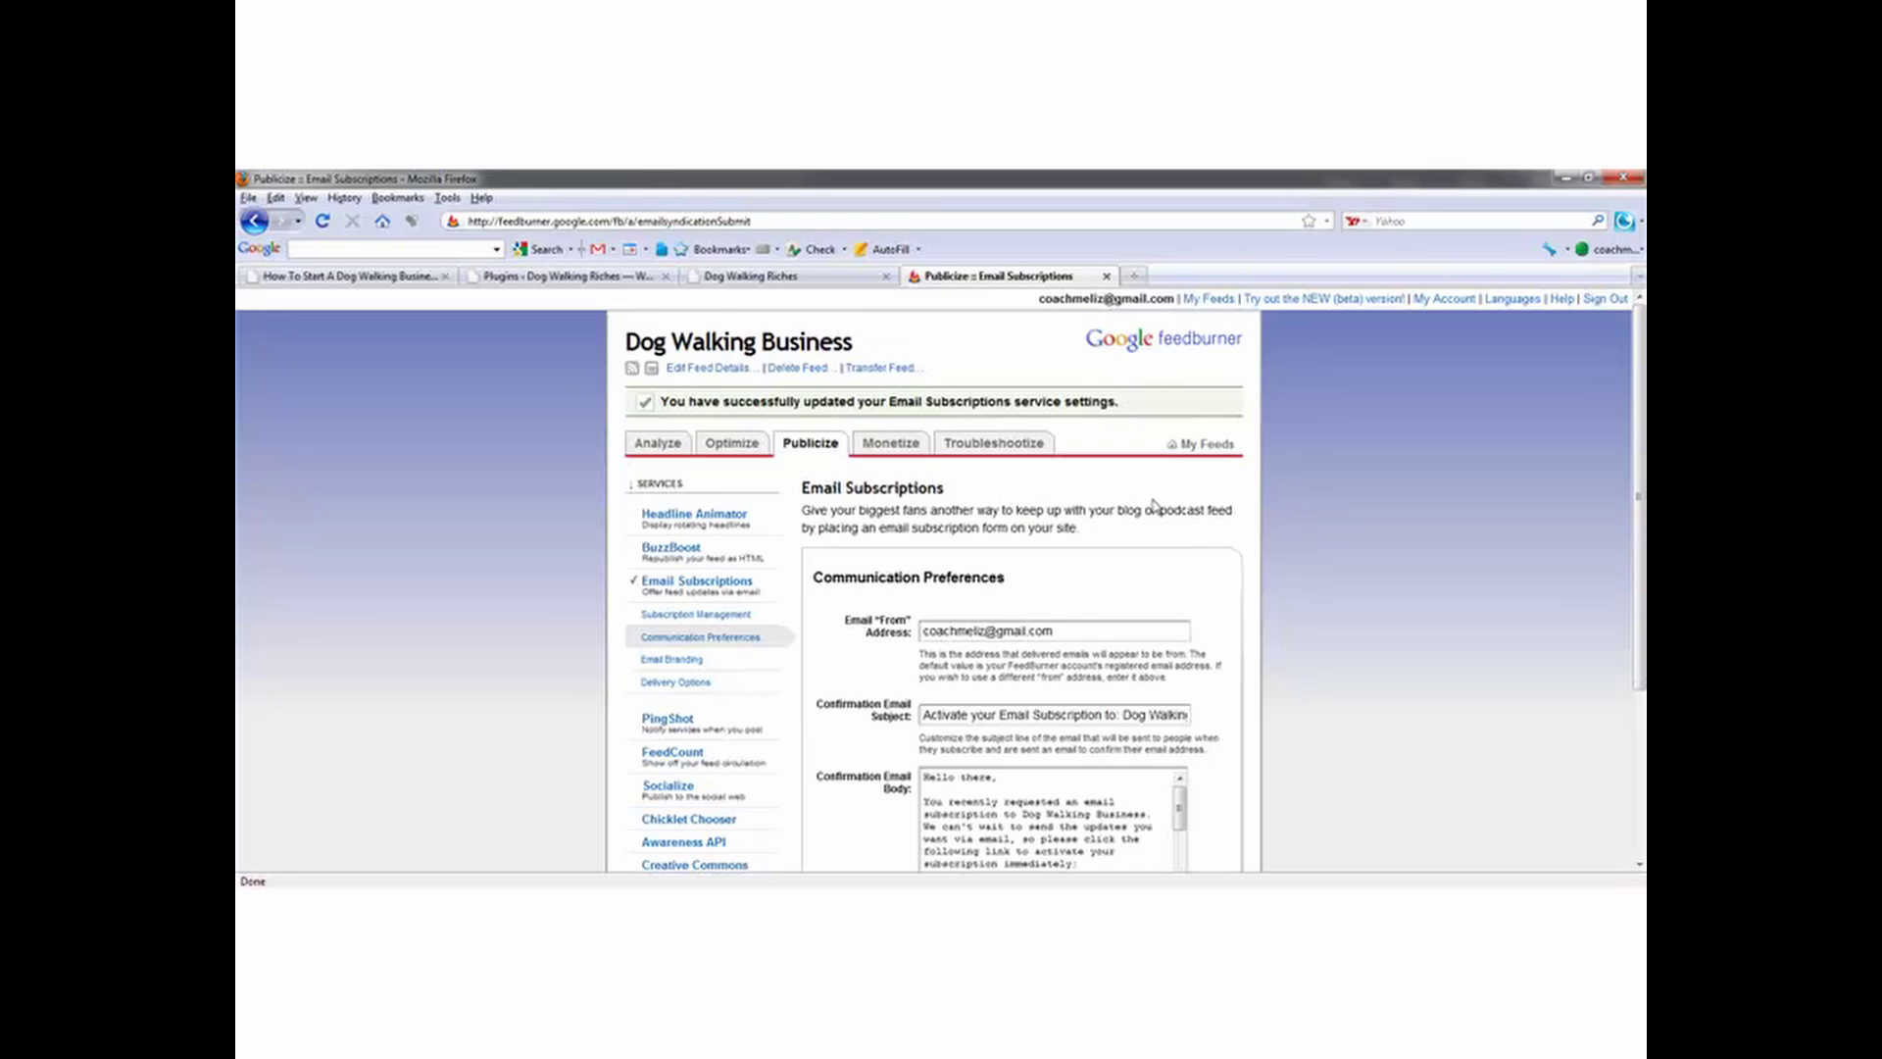
Step: Schedule the subscription emails for delivery from 5:00 pm to 7:00 pm in the (GMT-05:00) Eastern Time (US & Canada) timezone and save
left_click(676, 685)
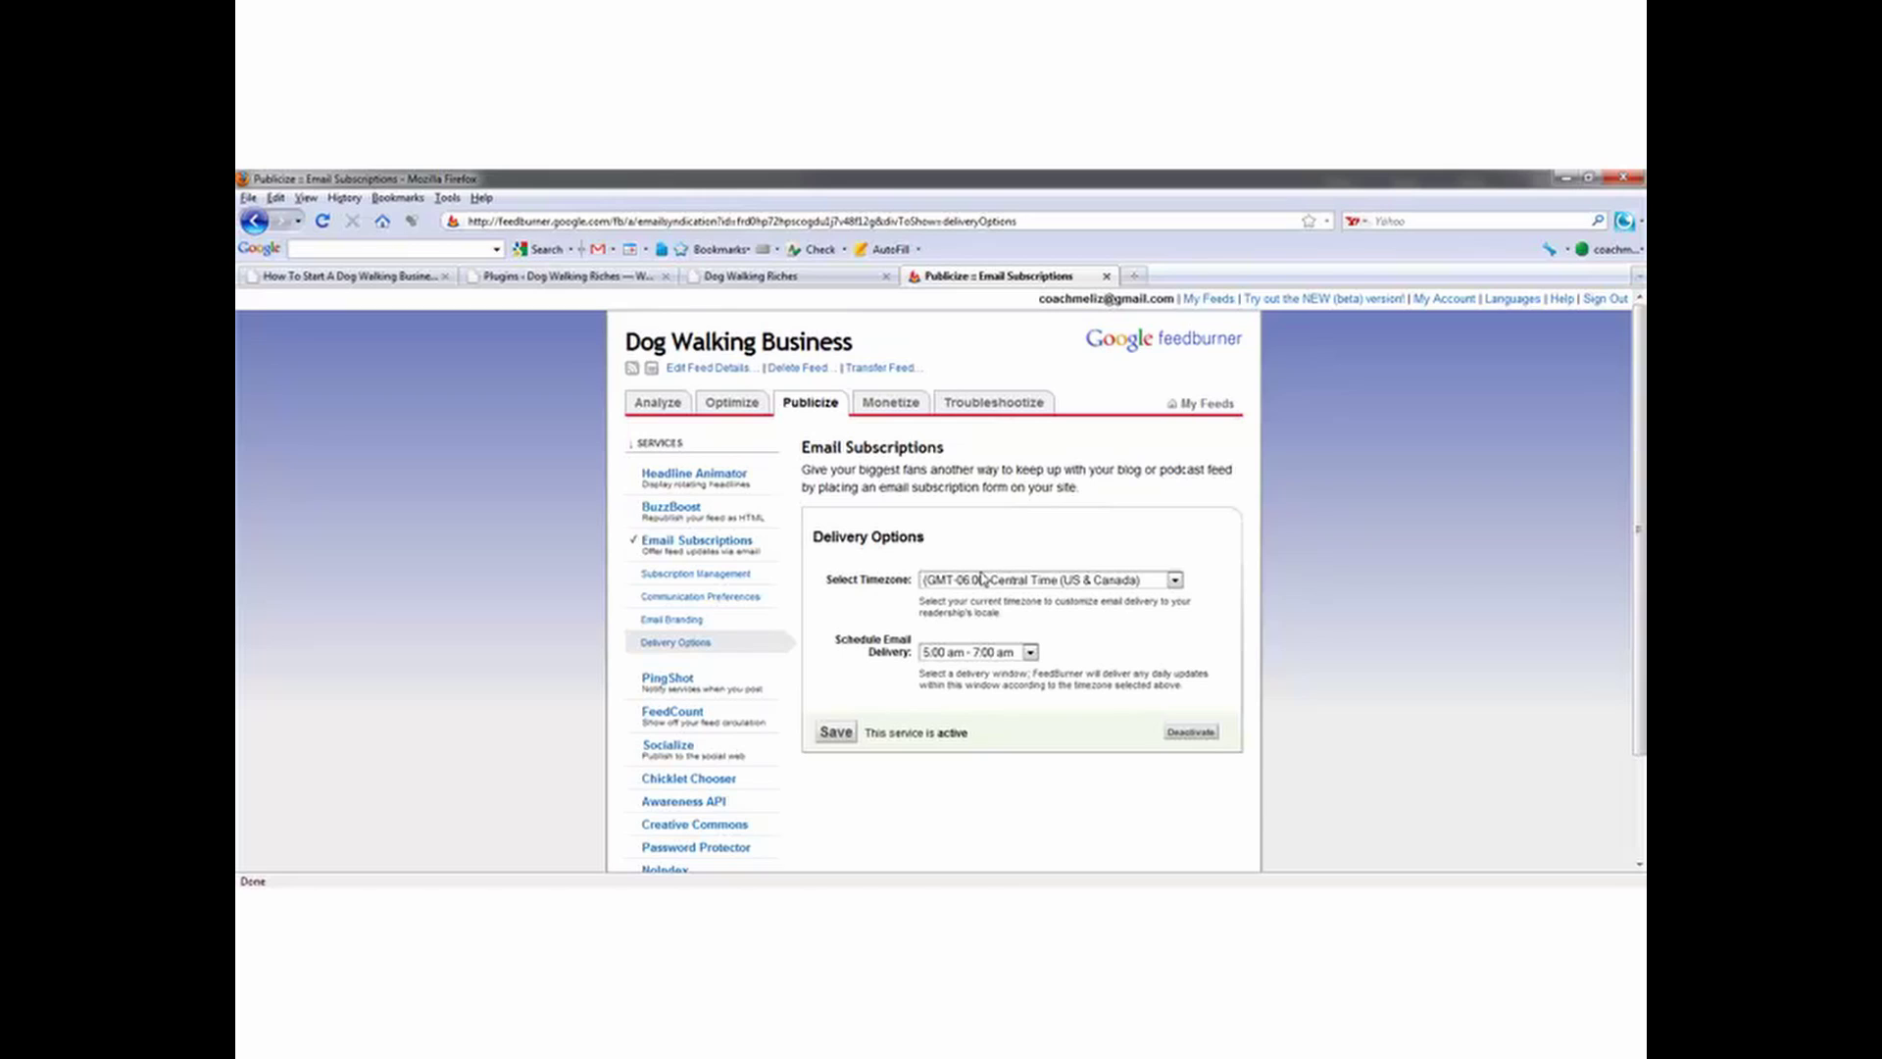
left_click(1031, 653)
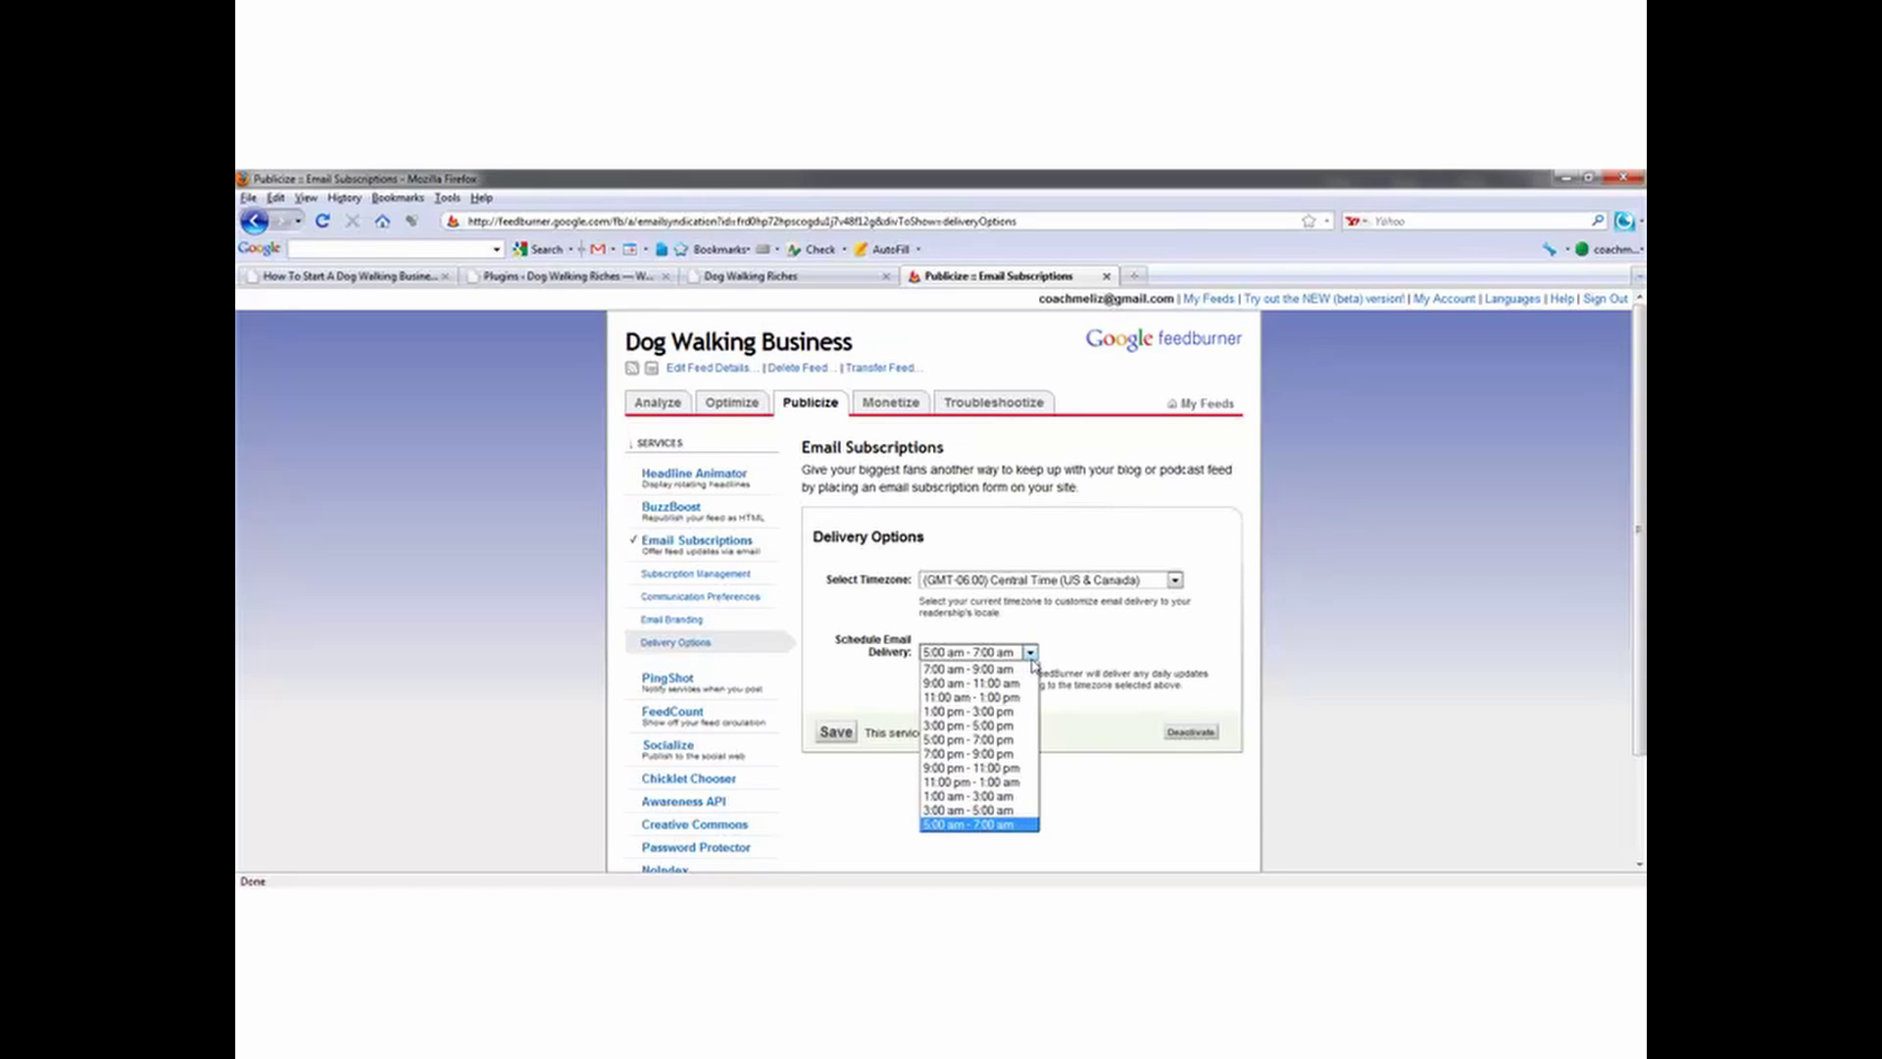
left_click(995, 742)
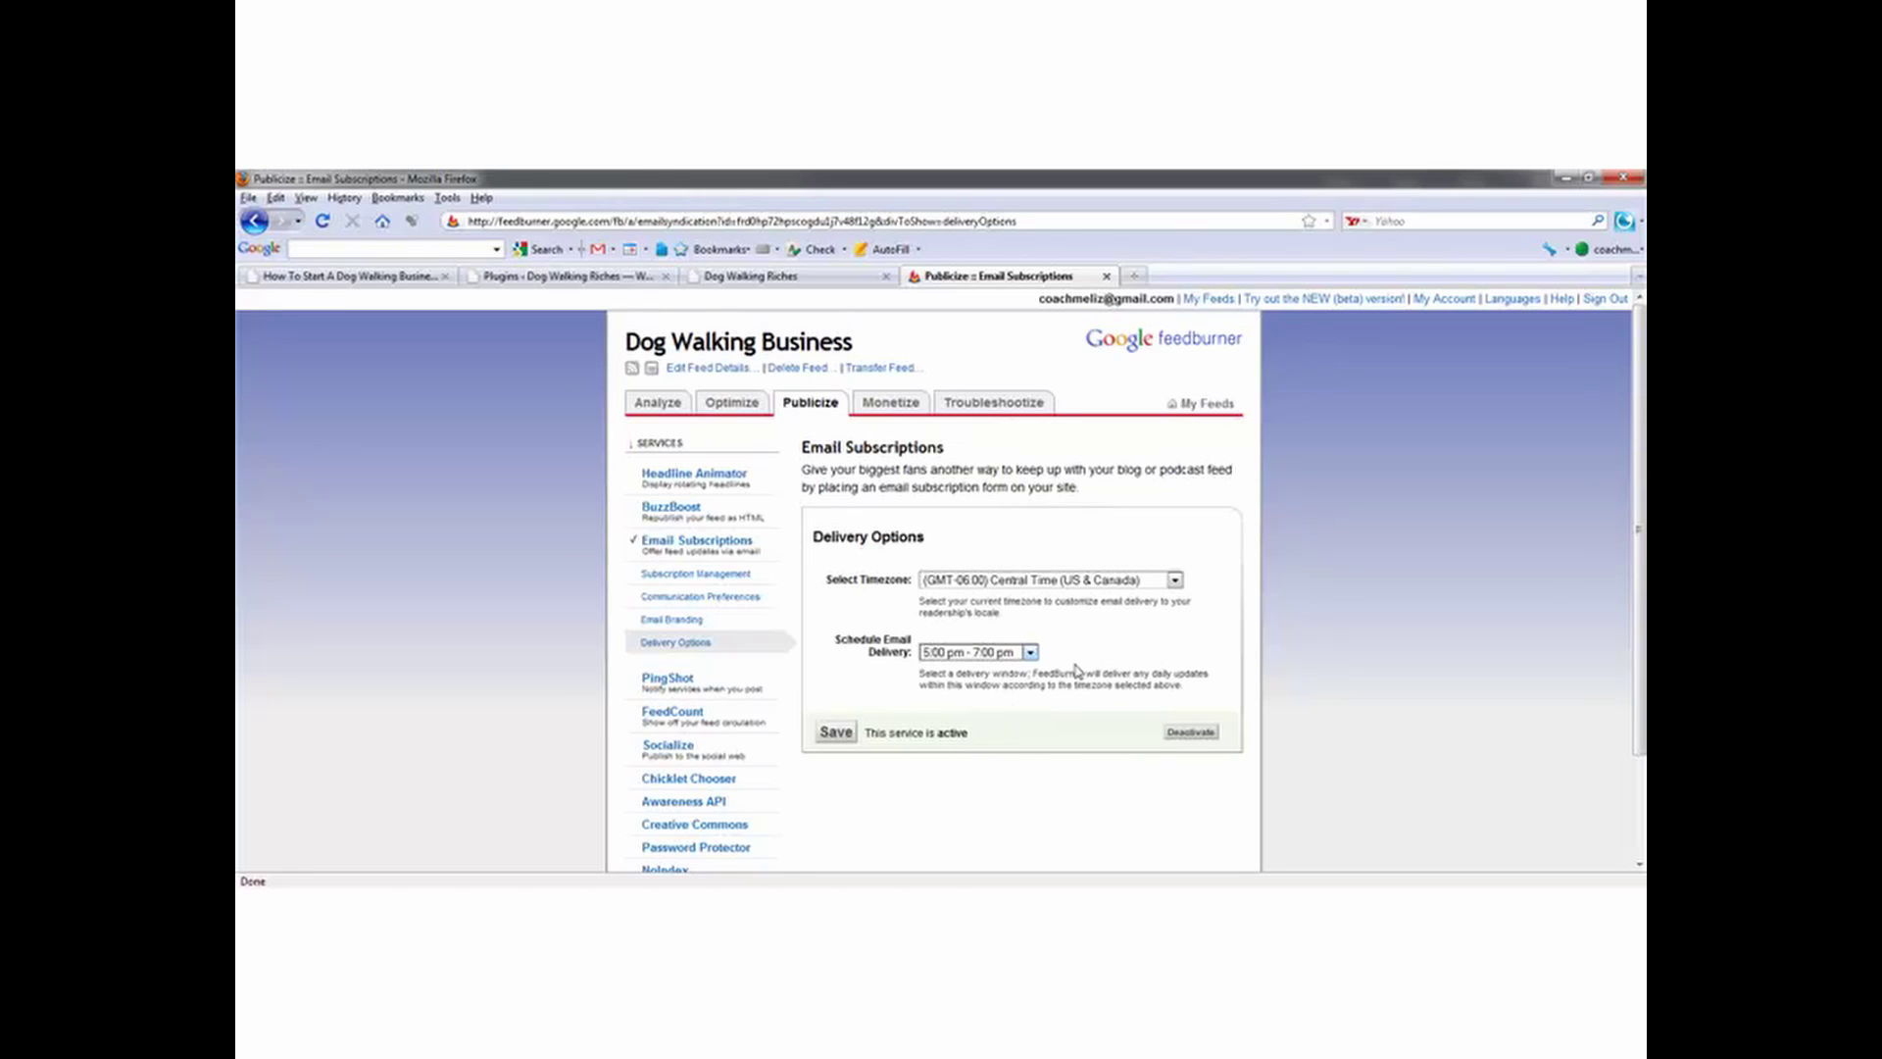
left_click(1175, 580)
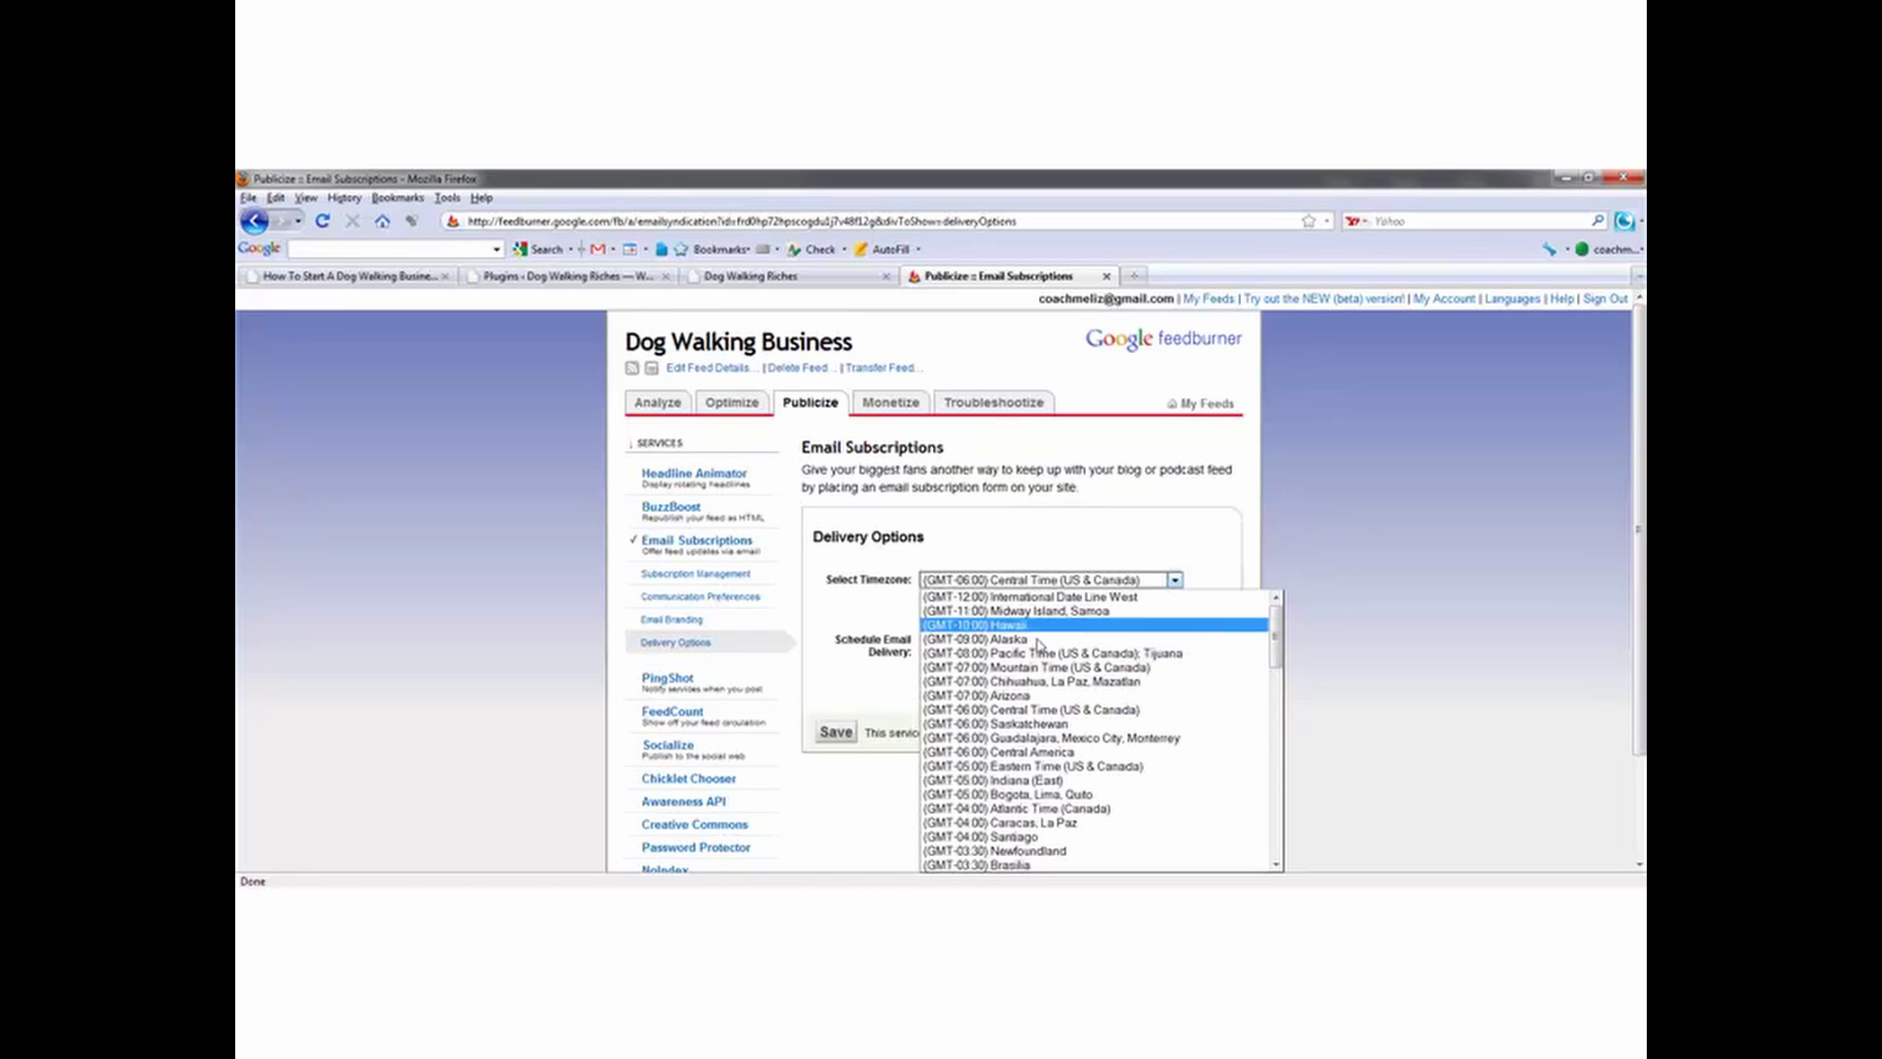
left_click(1051, 767)
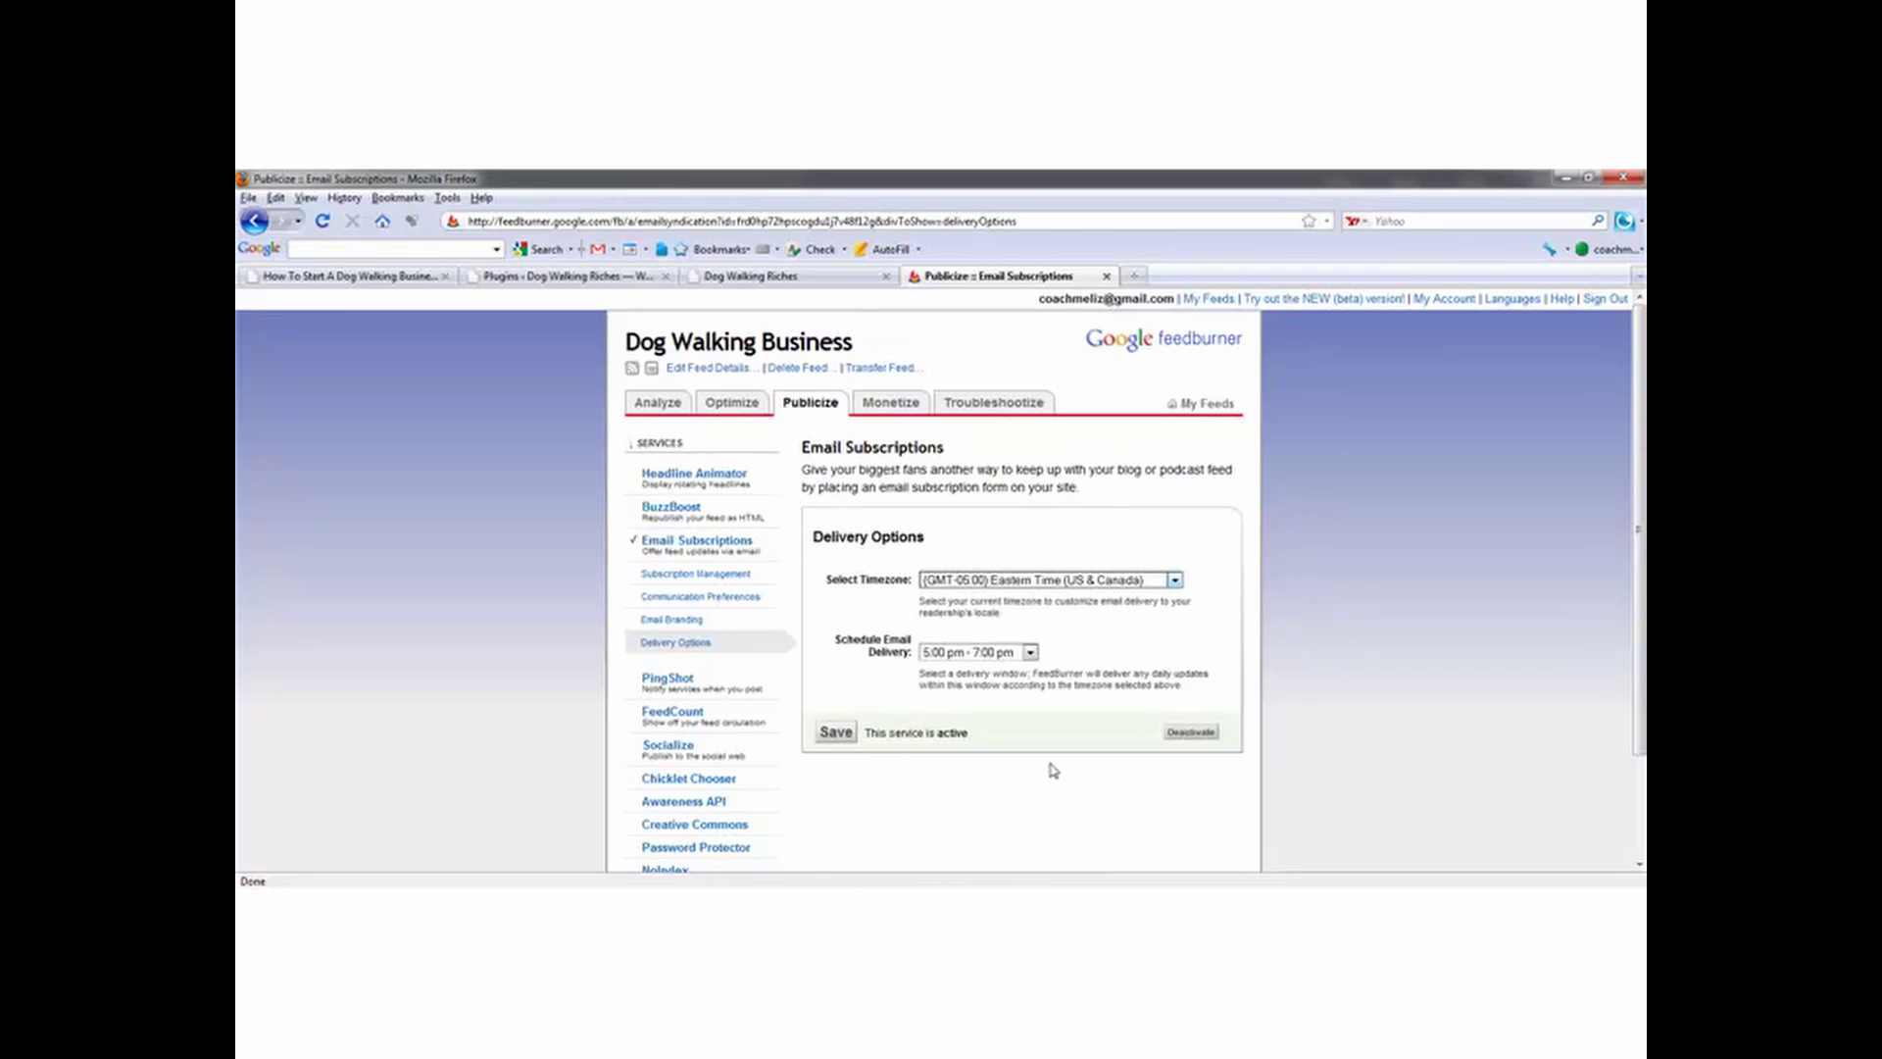
left_click(835, 735)
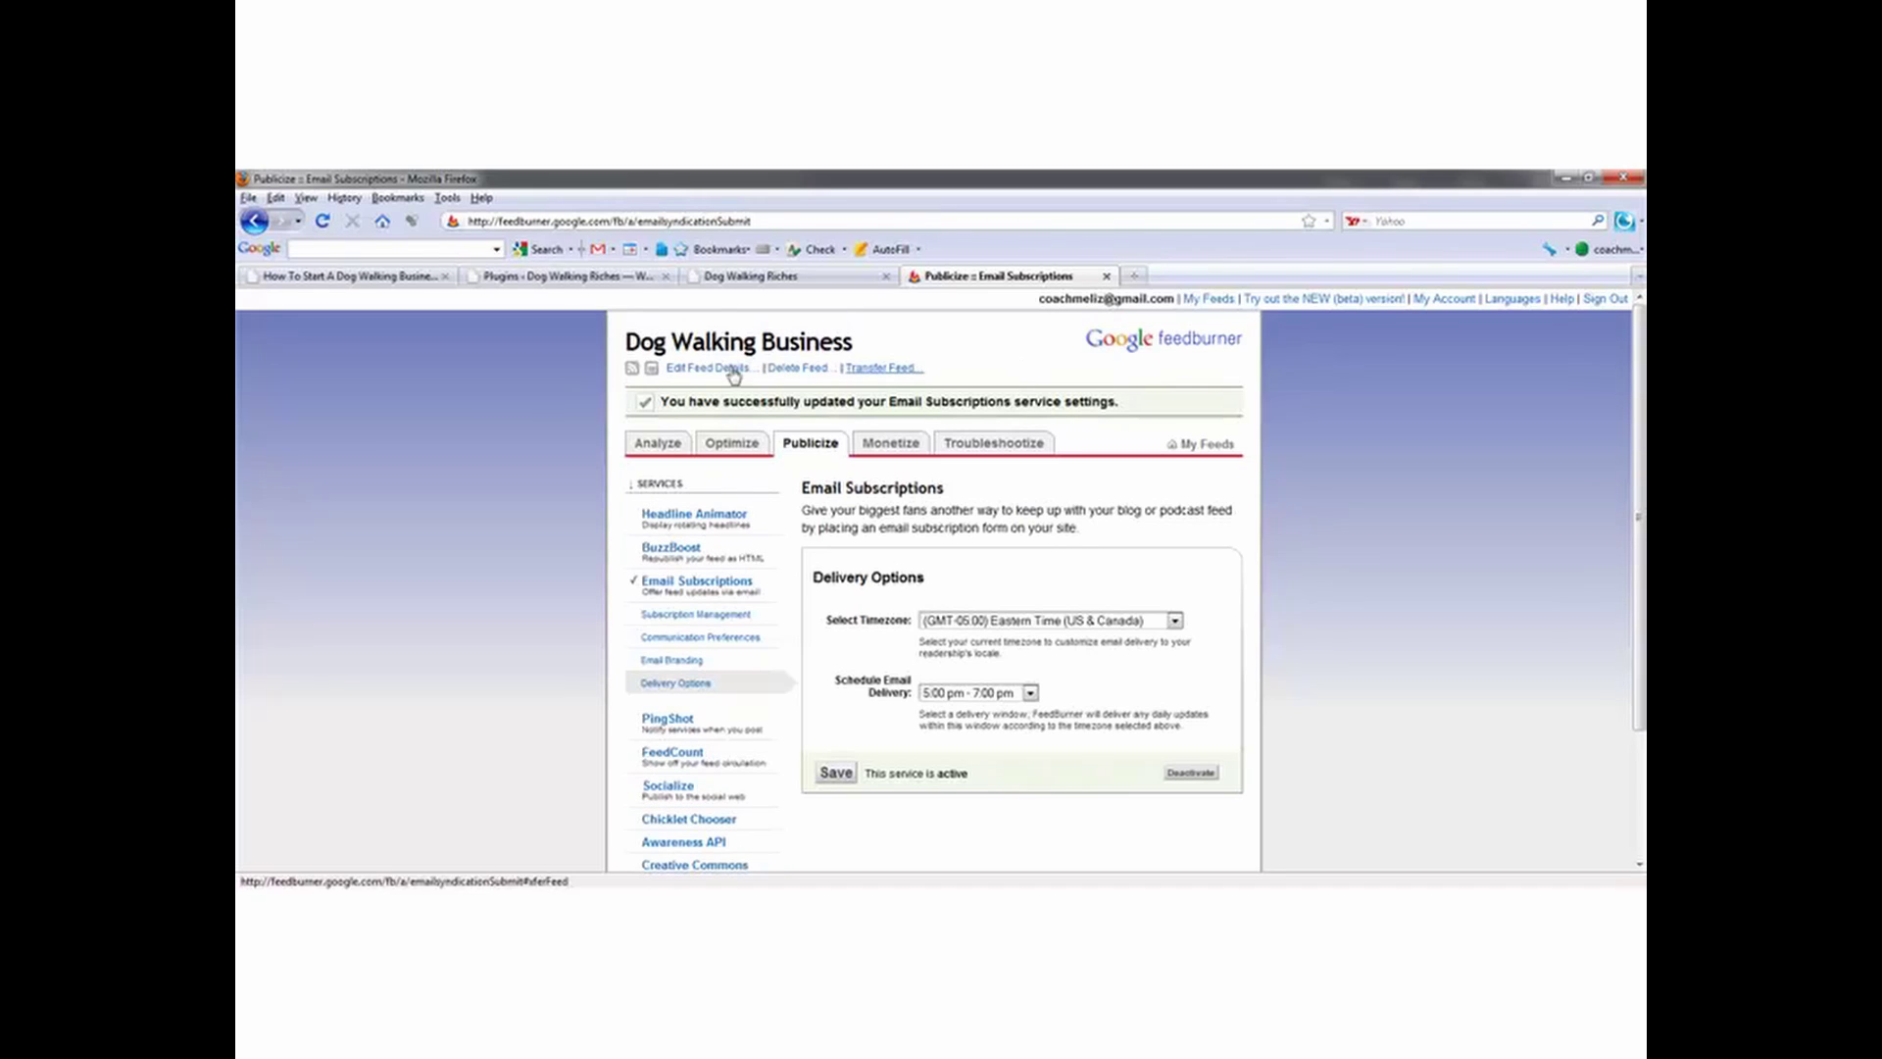
Step: Go to FeedBurner's My Feeds list, reload it, and open the Dog Walking Business feed's statistics dashboard
left_click(742, 224)
type("feedburner.c")
key("Return")
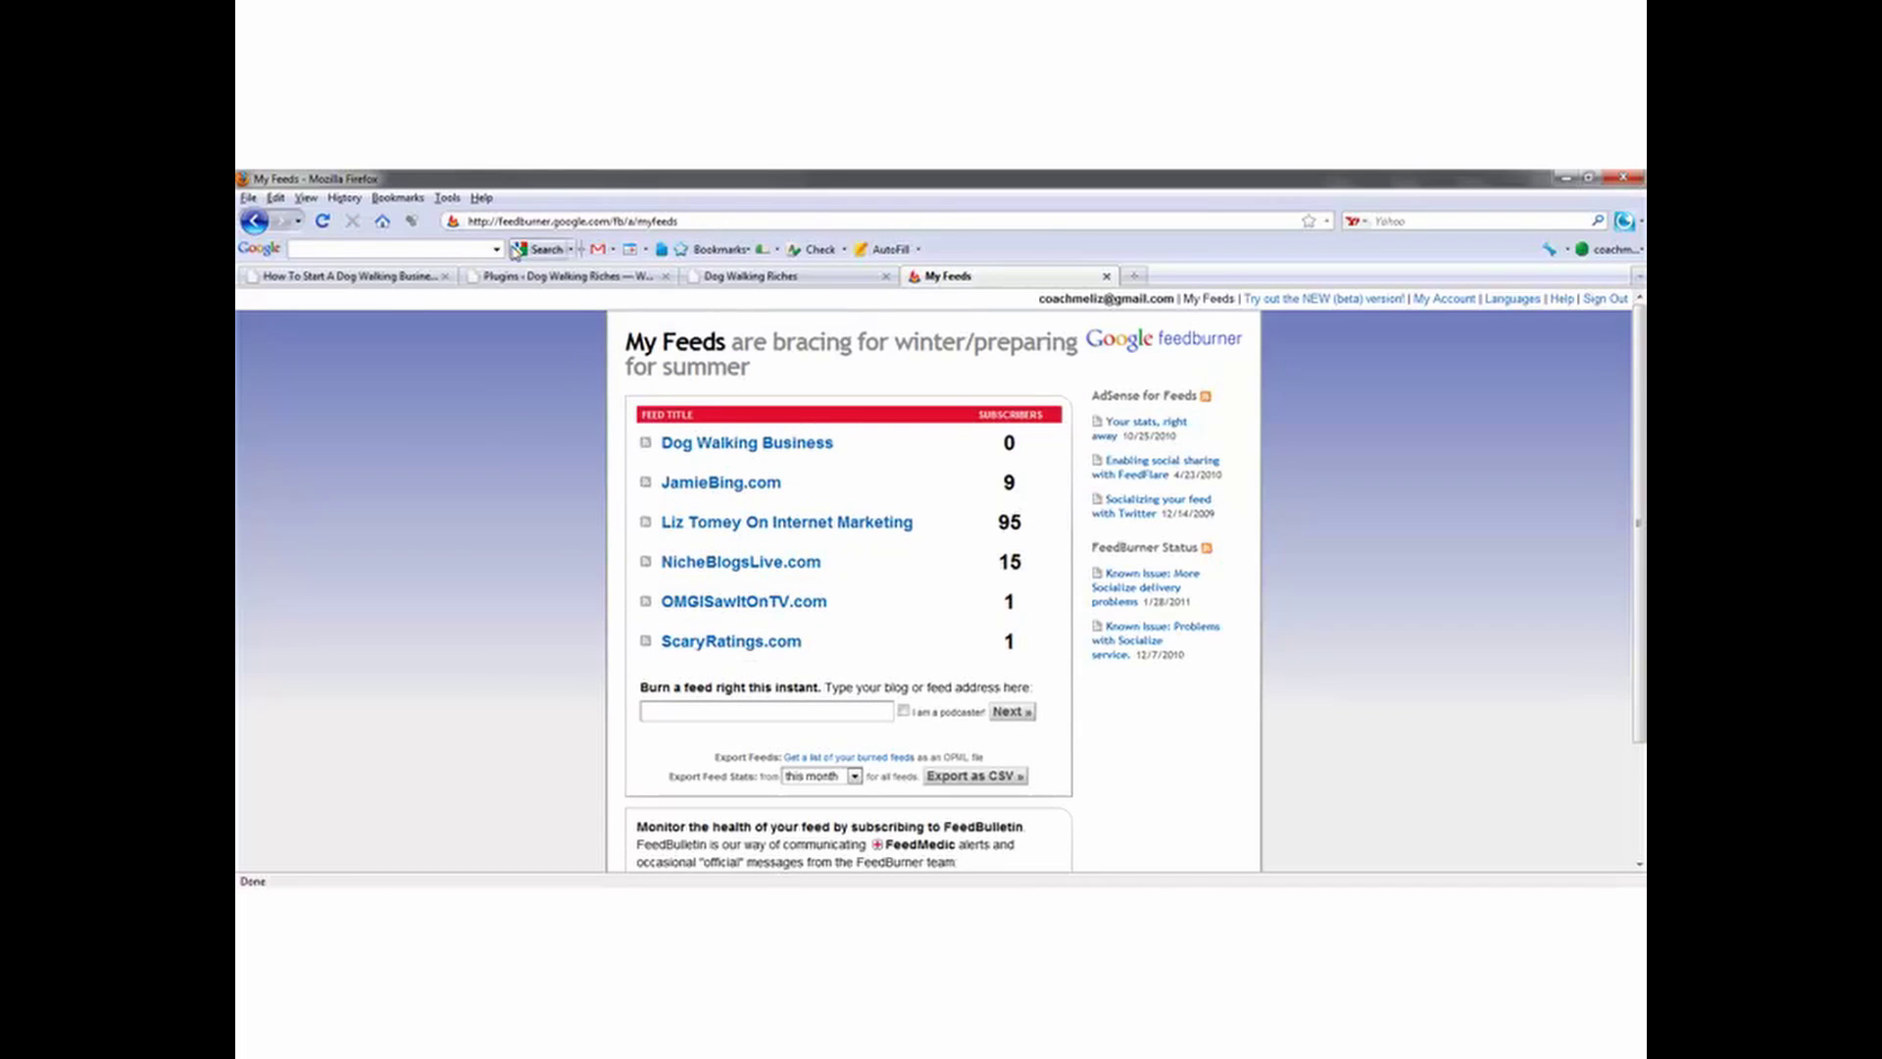
left_click(322, 222)
left_click(742, 454)
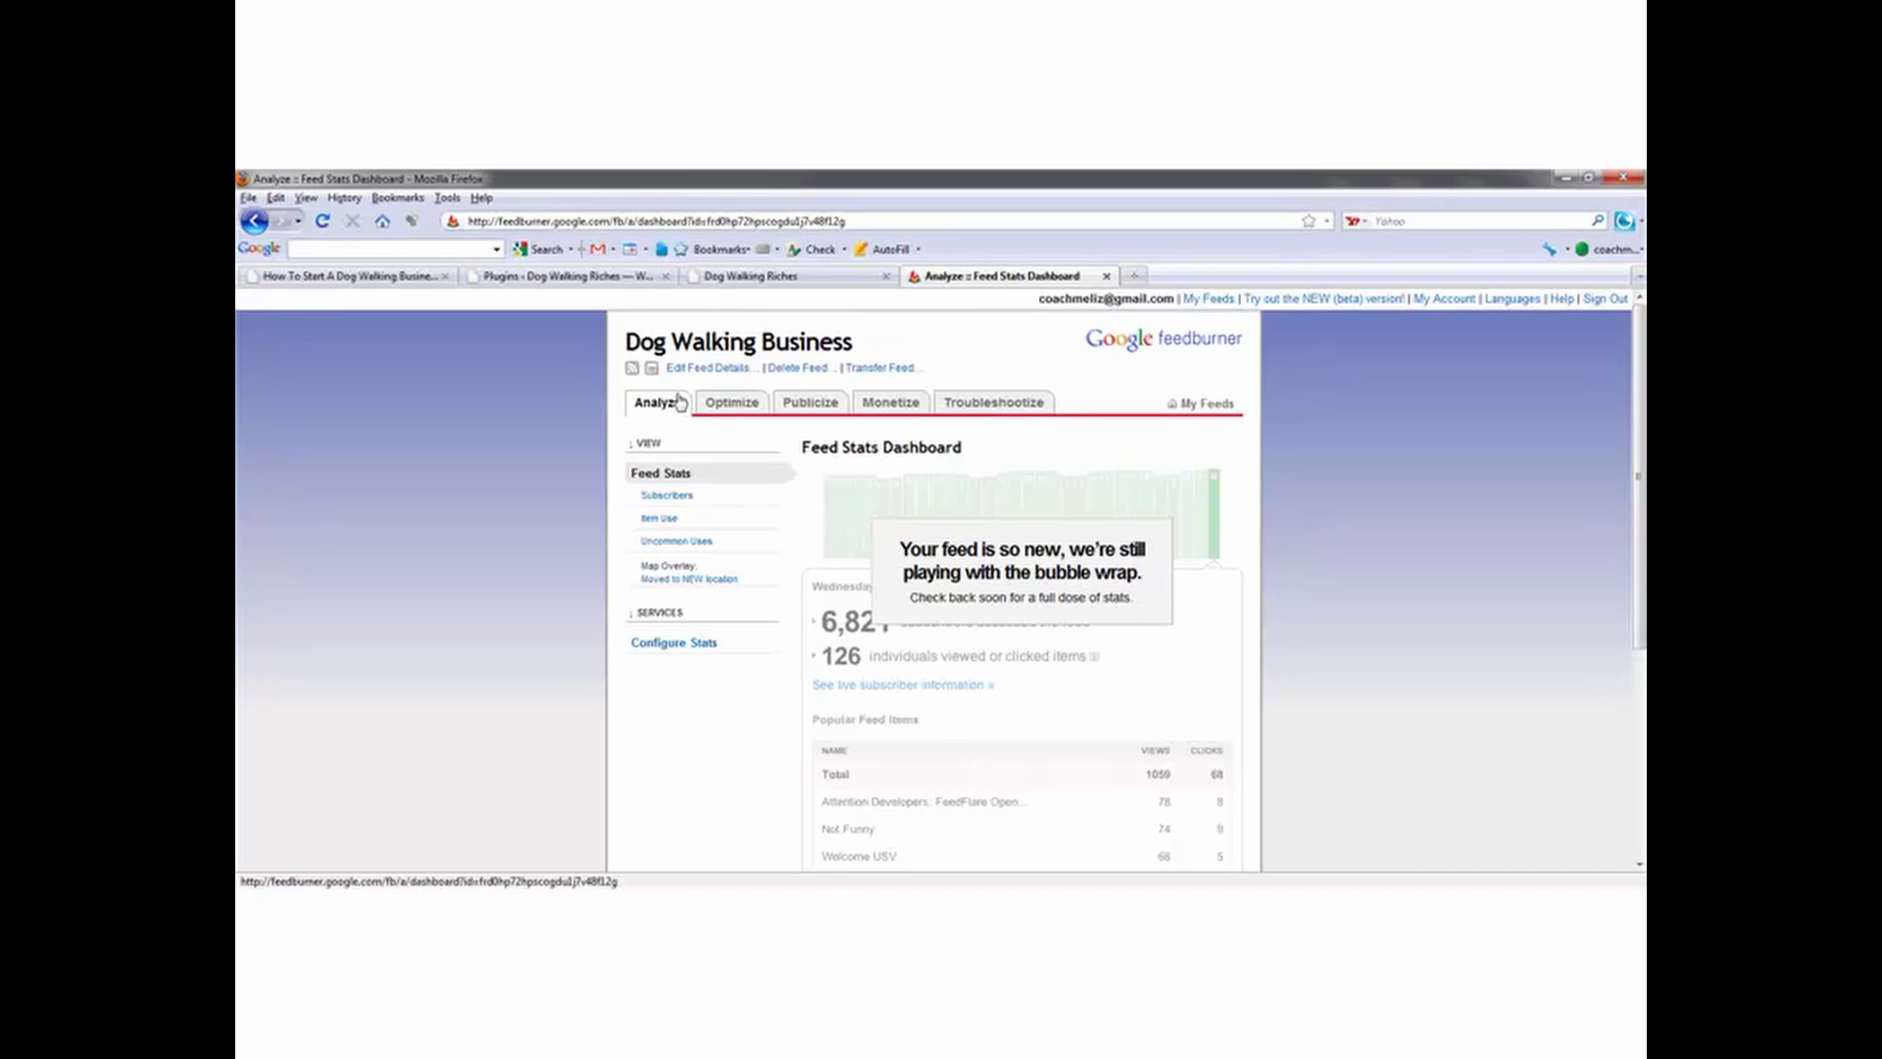
Step: Open the public feed page in a new tab, then return to FeedBurner and examine the feed's subscriber statistics
left_click(632, 370)
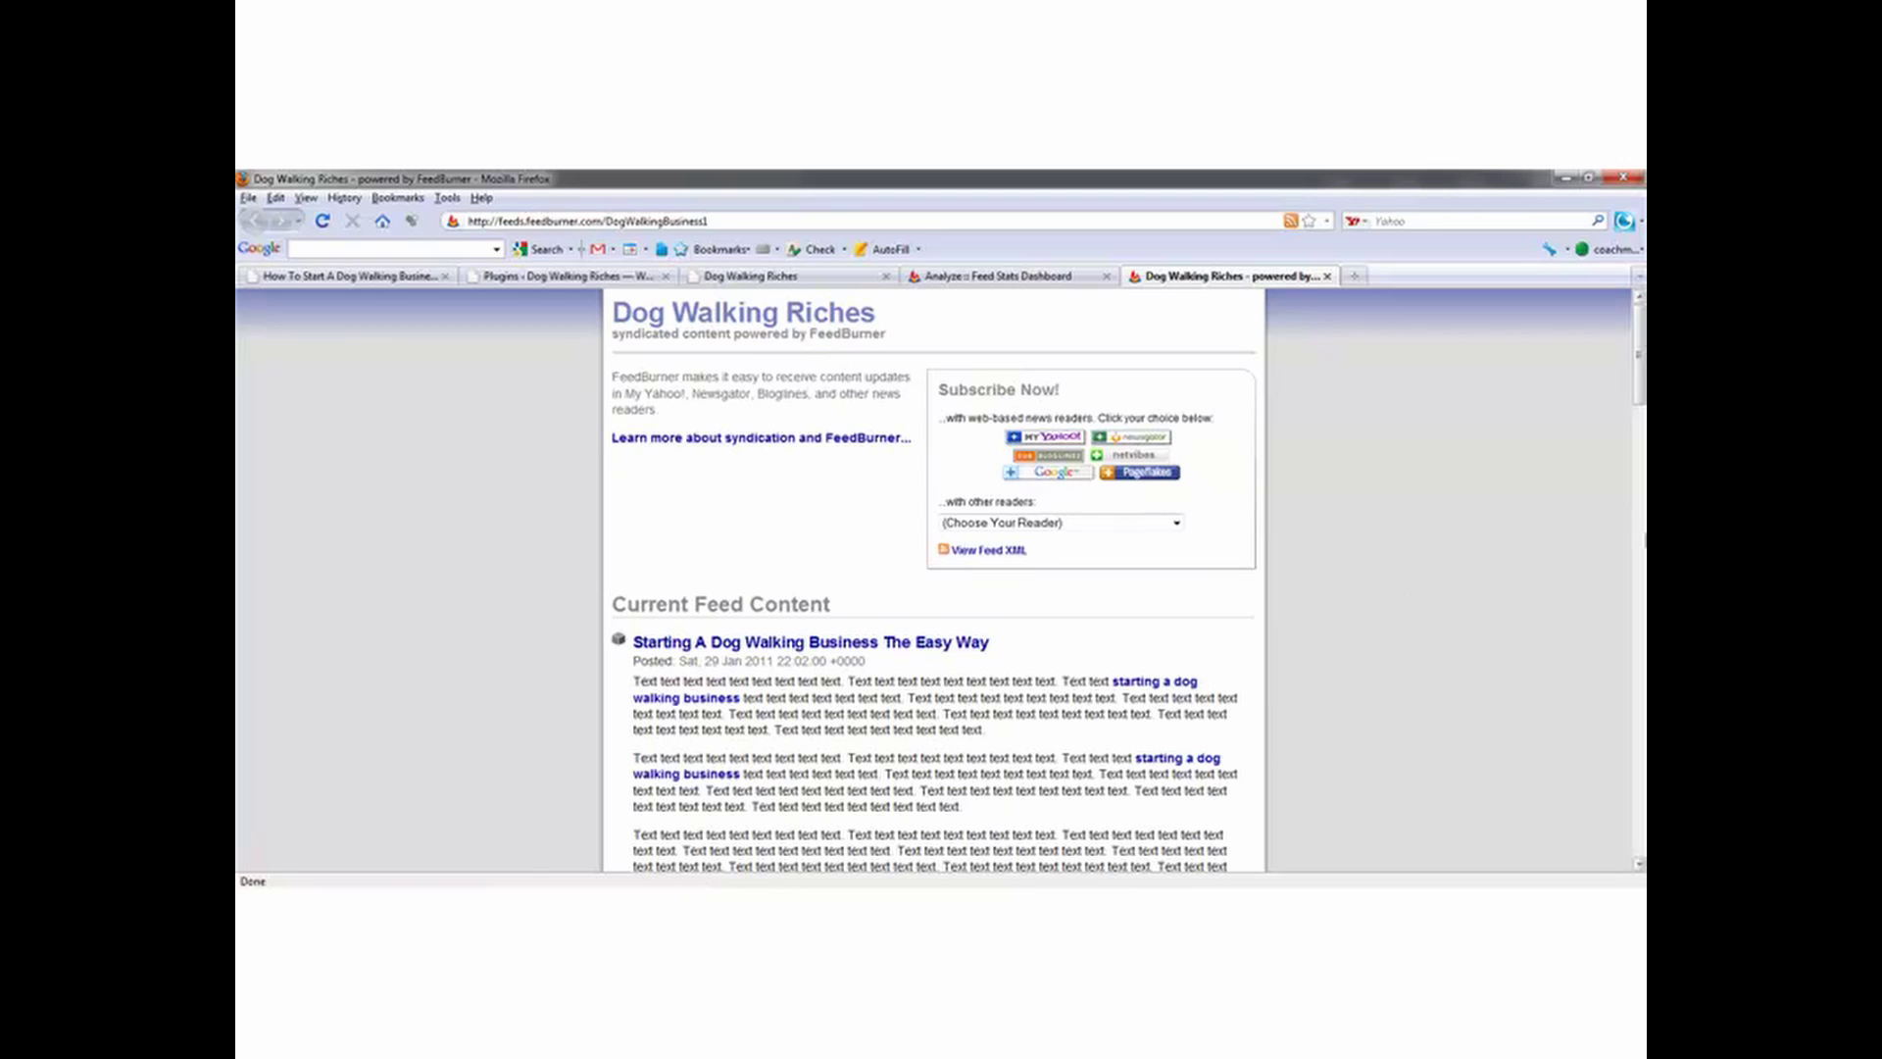
left_click(1002, 279)
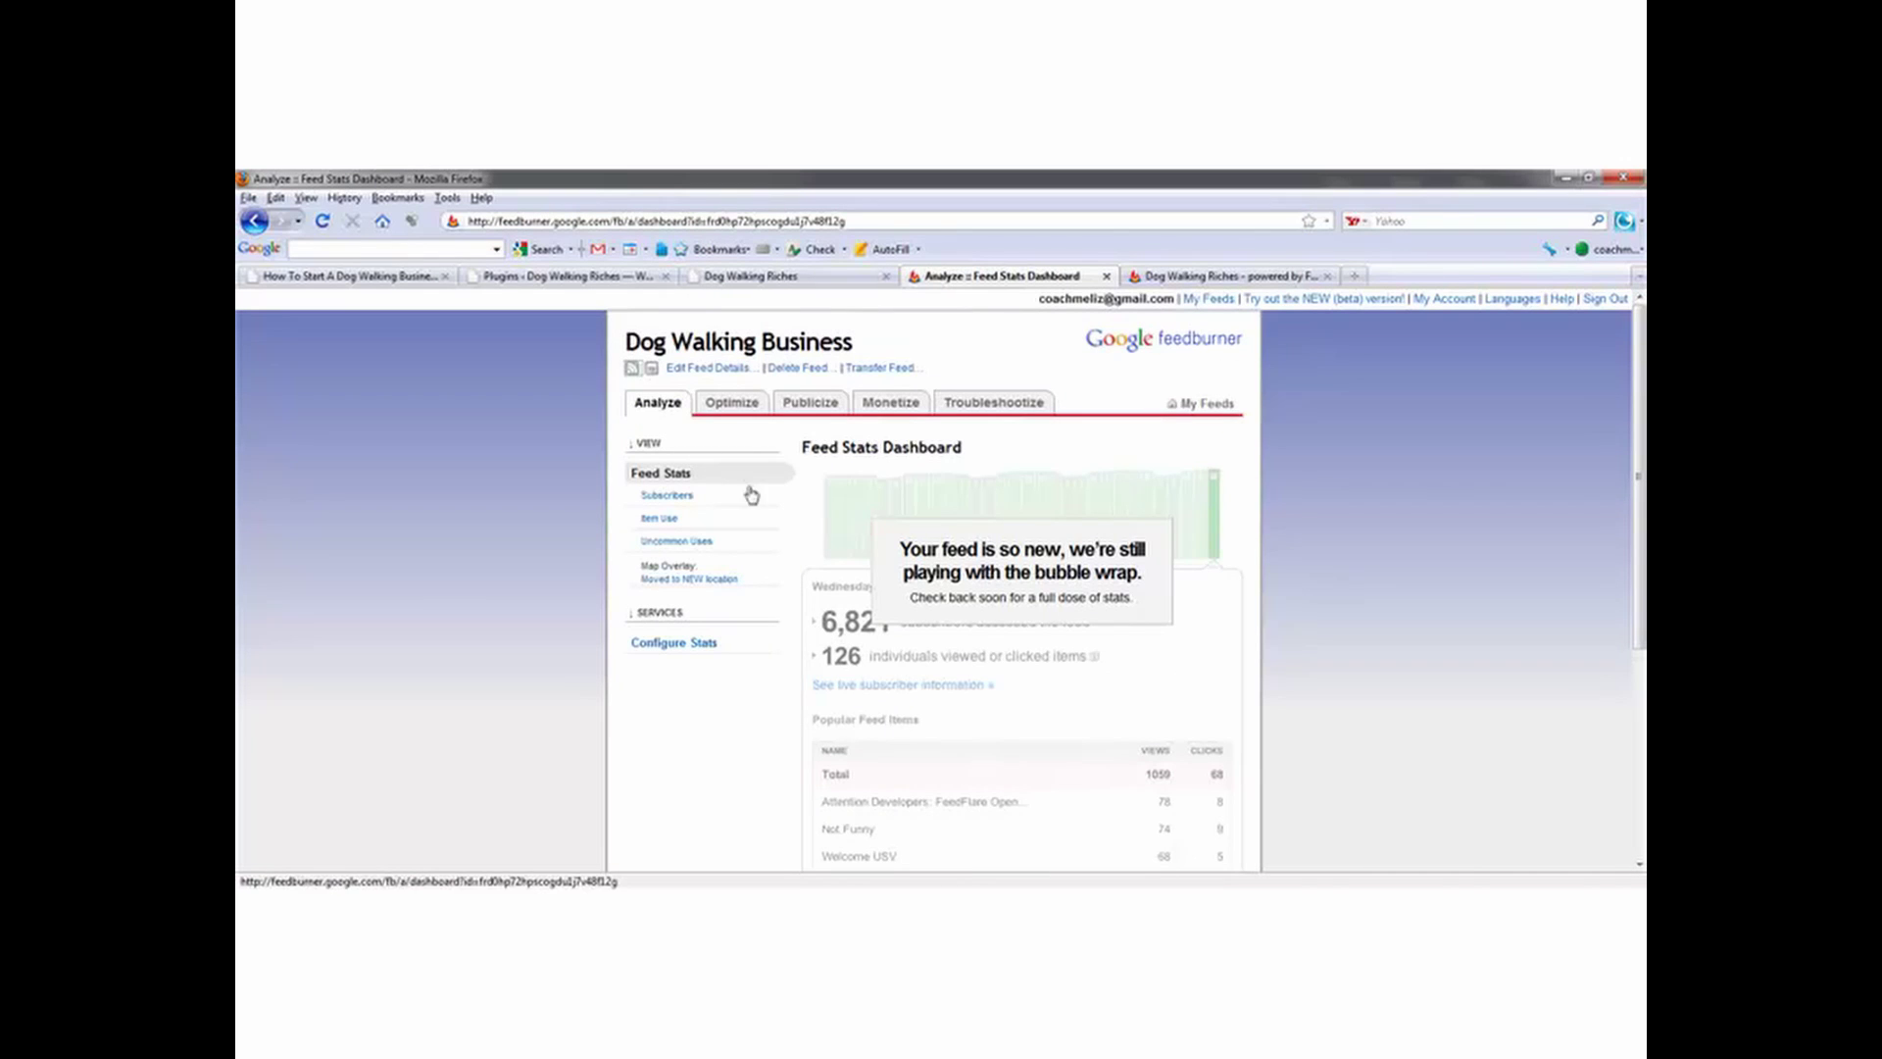
left_click(666, 497)
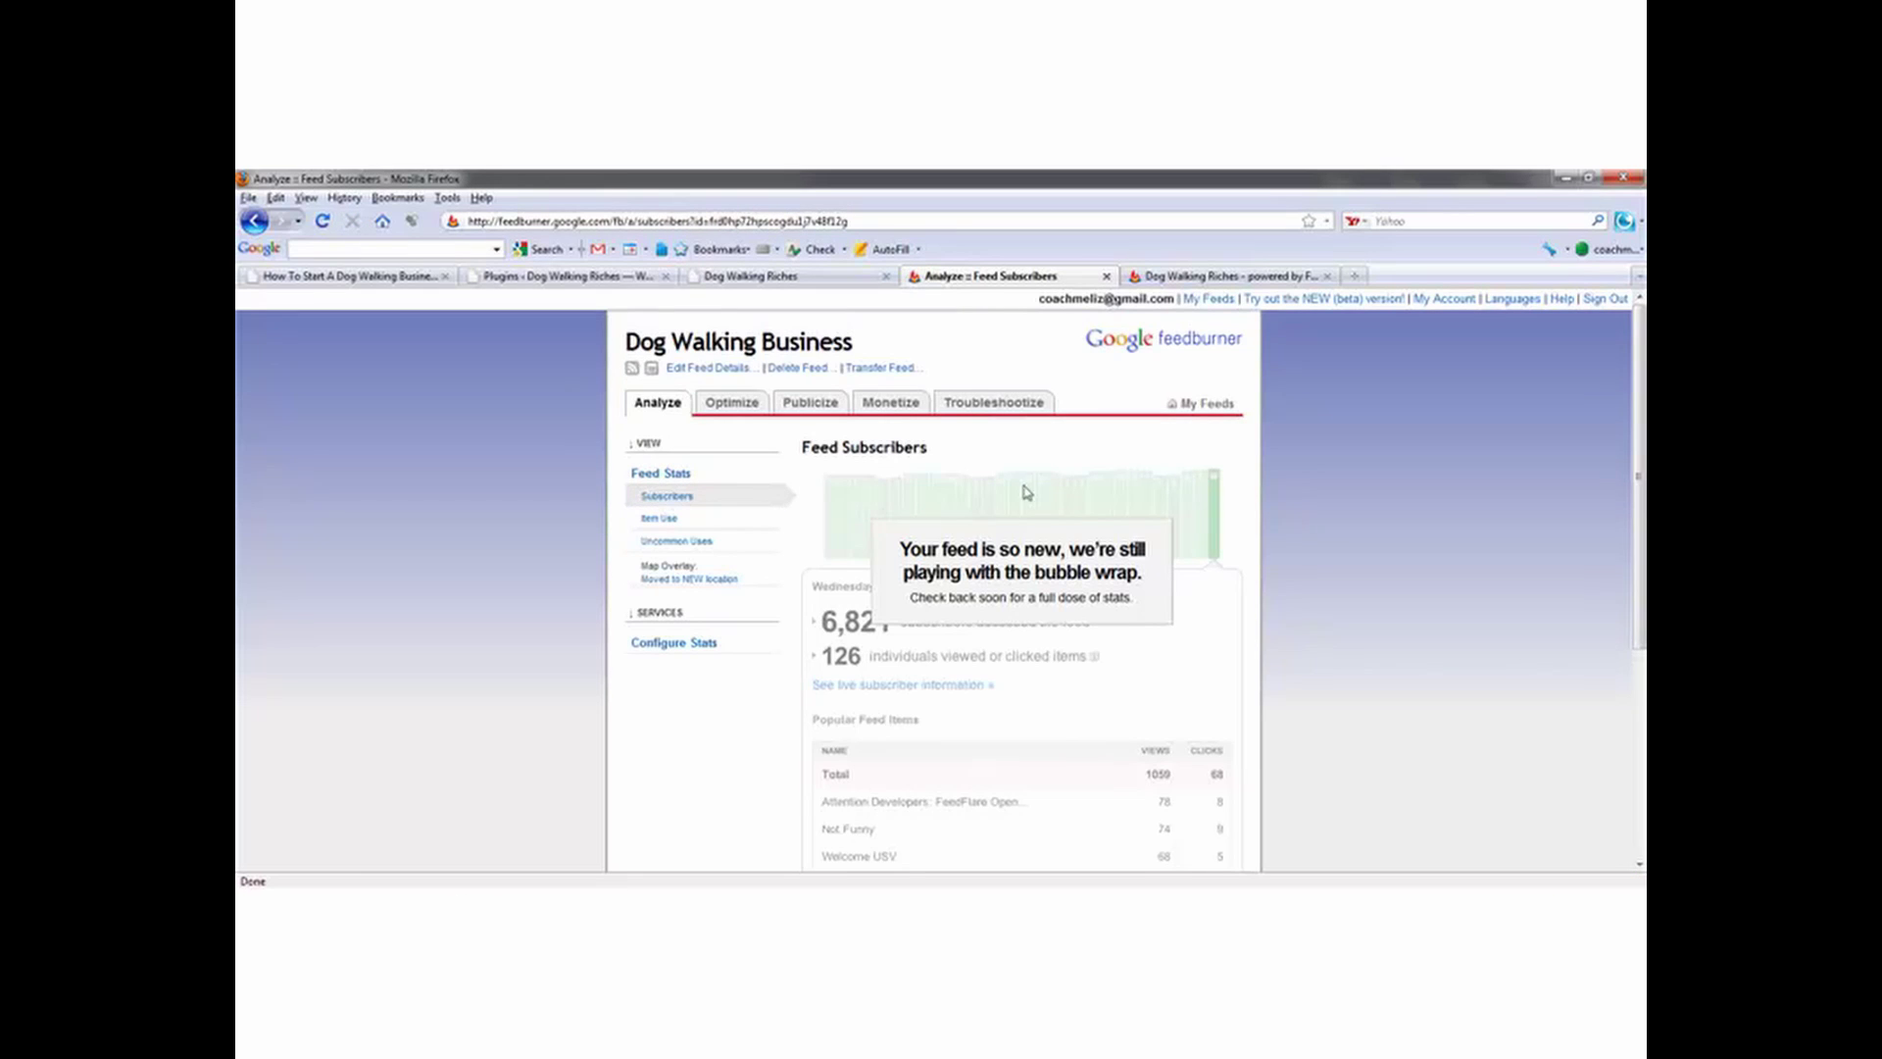
scroll(652, 491, "down", 5)
scroll(633, 480, "up", 5)
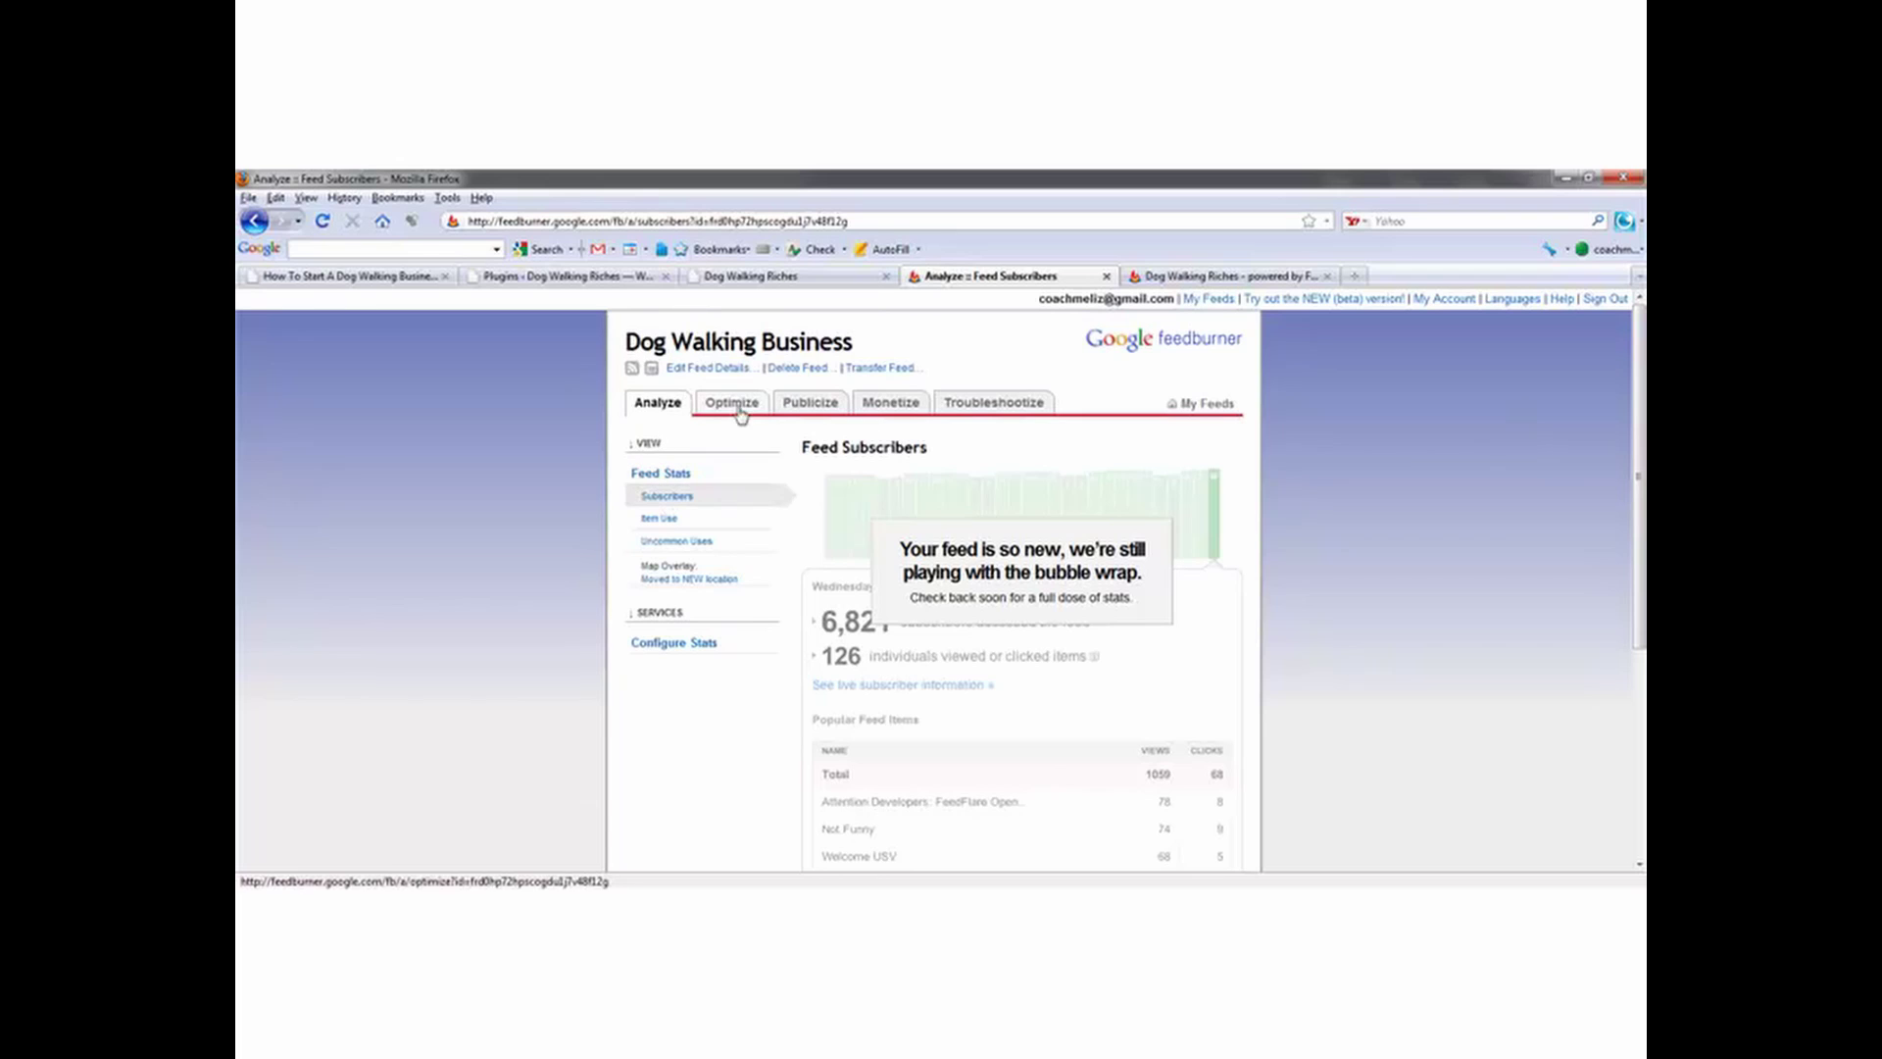
Step: Open the feed's Email Subscriptions service and examine the subscription link code and subscriber management options
left_click(796, 410)
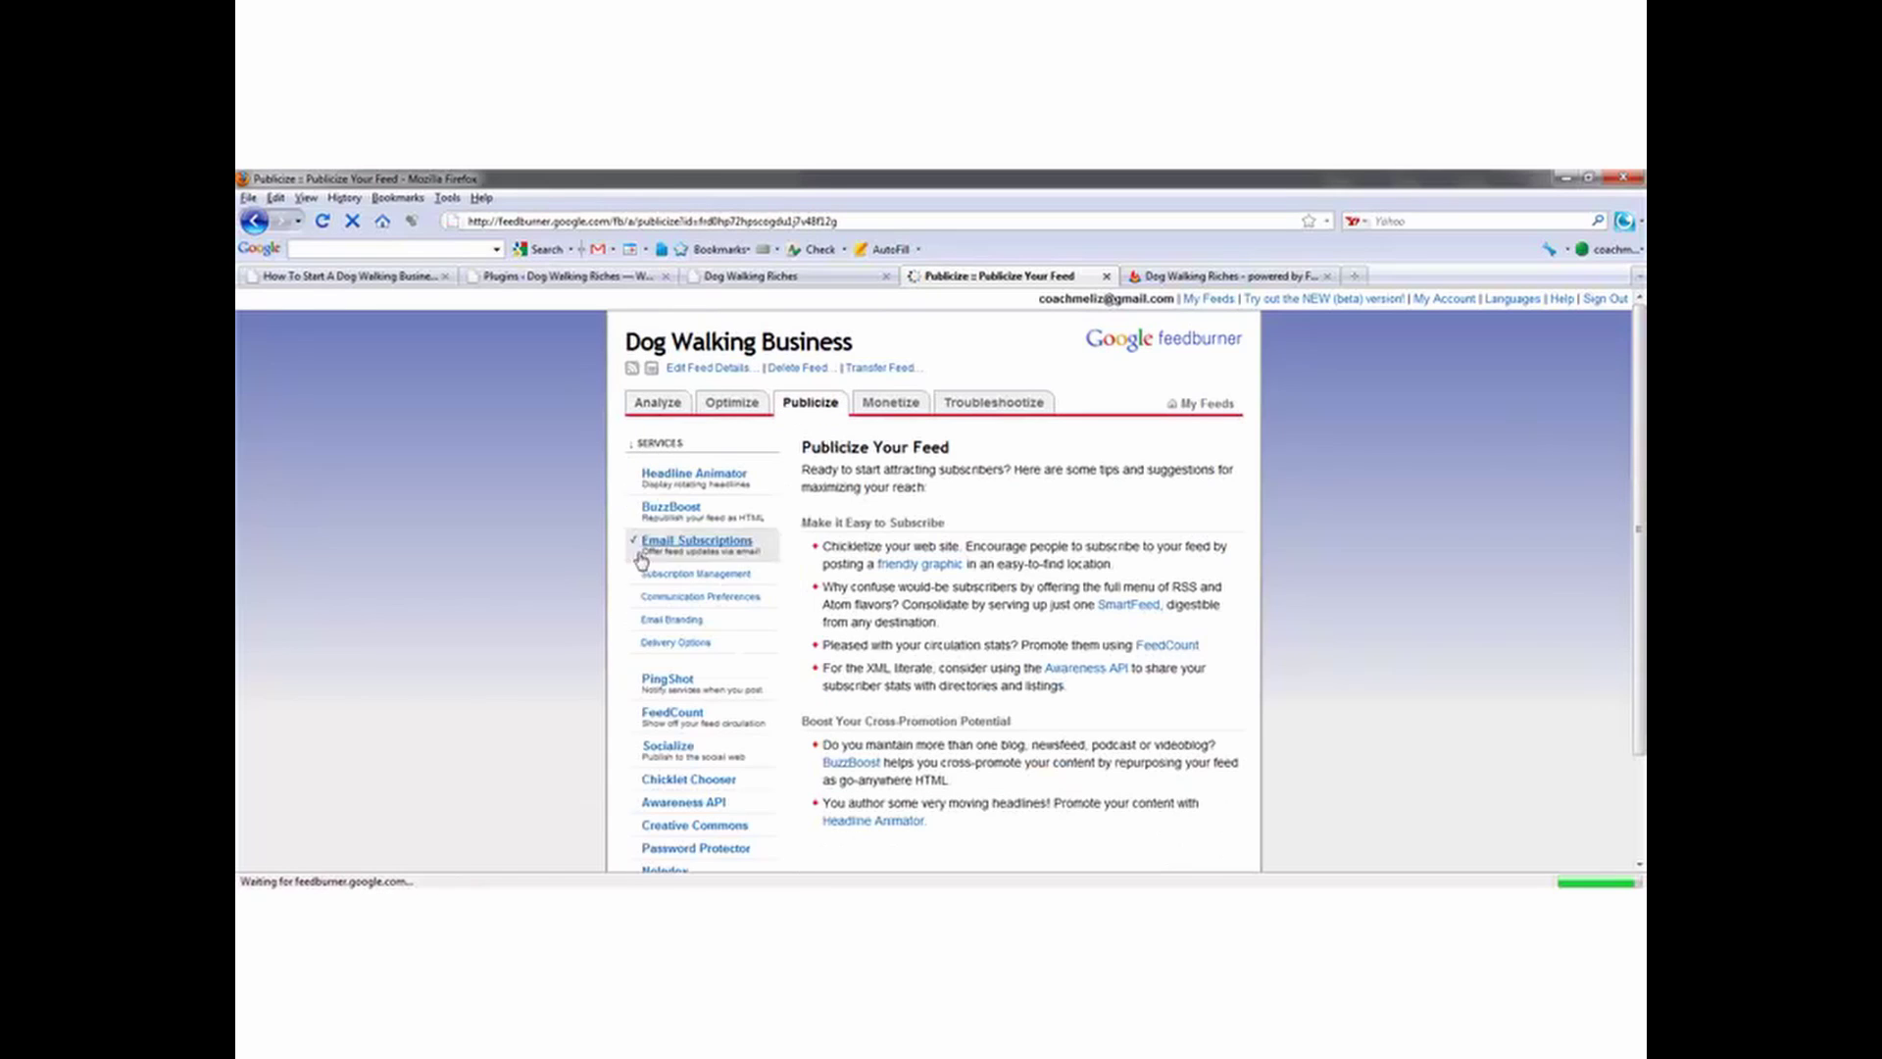
left_click(691, 549)
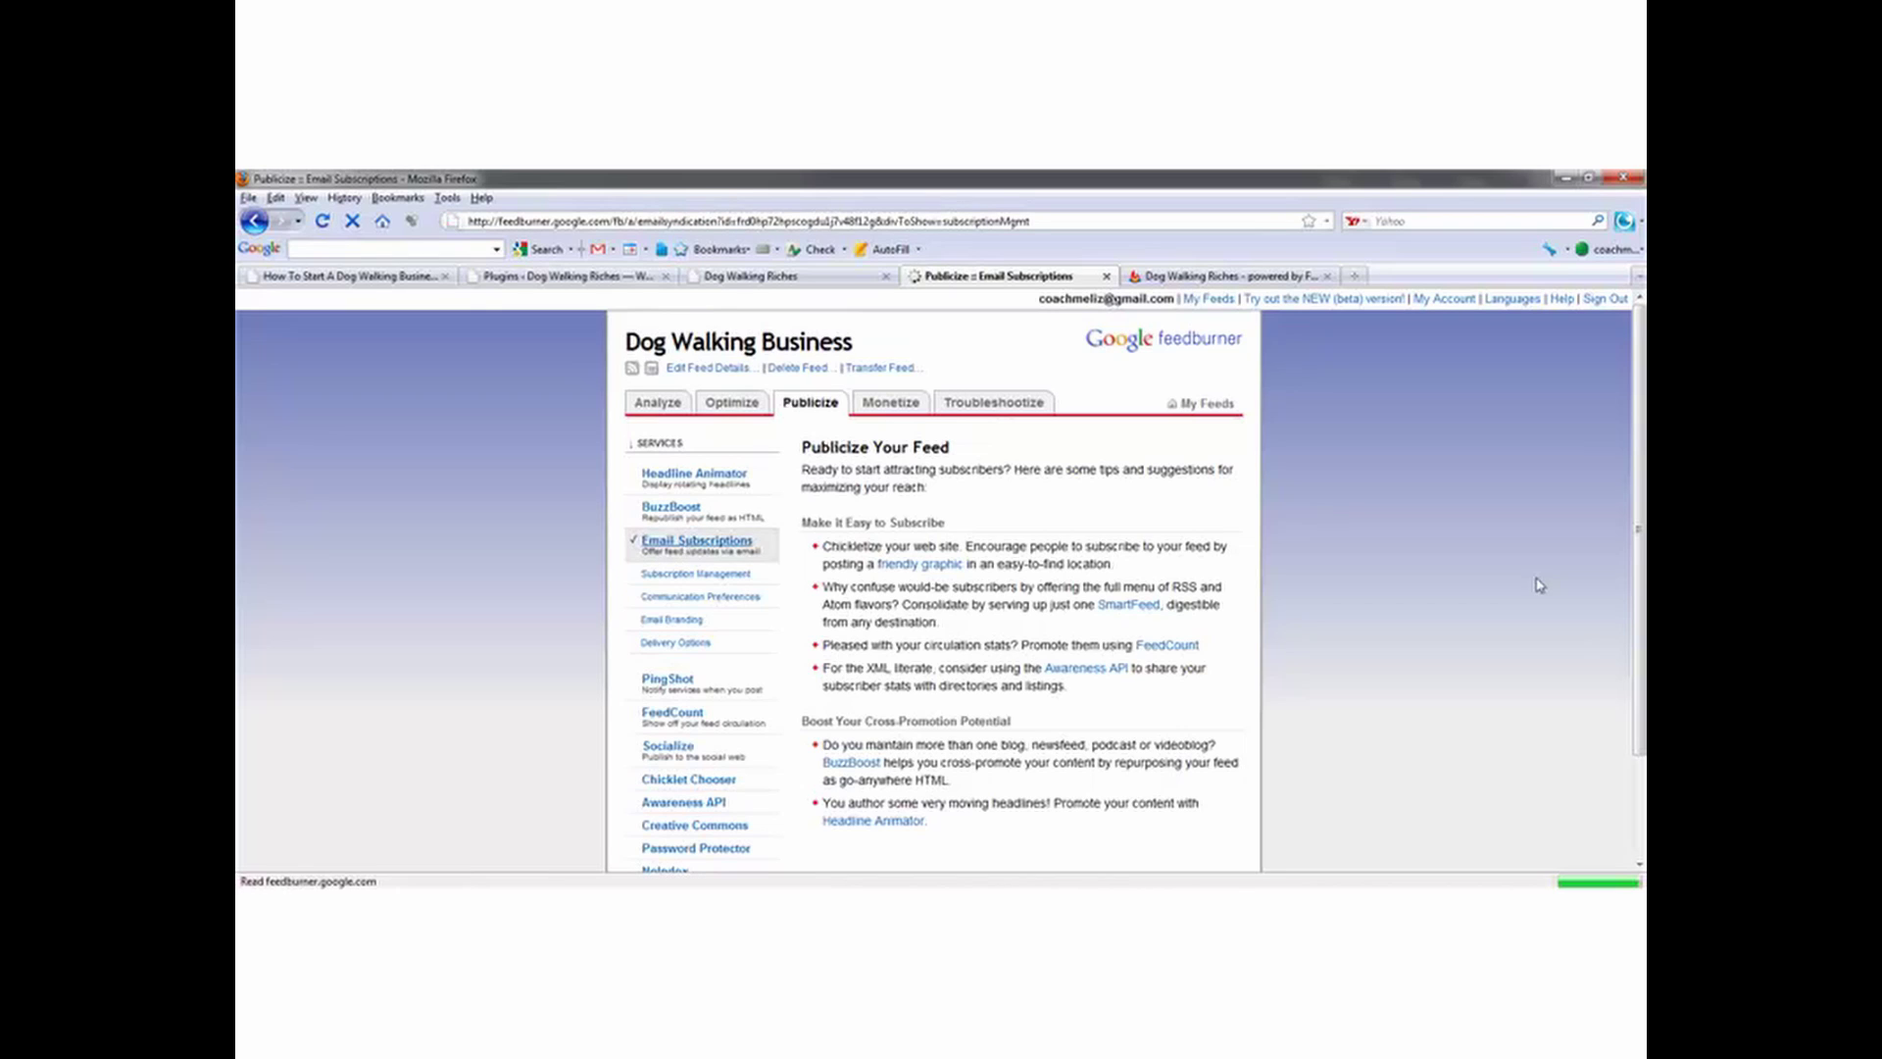
scroll(1598, 673, "down", 8)
scroll(1585, 735, "down", 3)
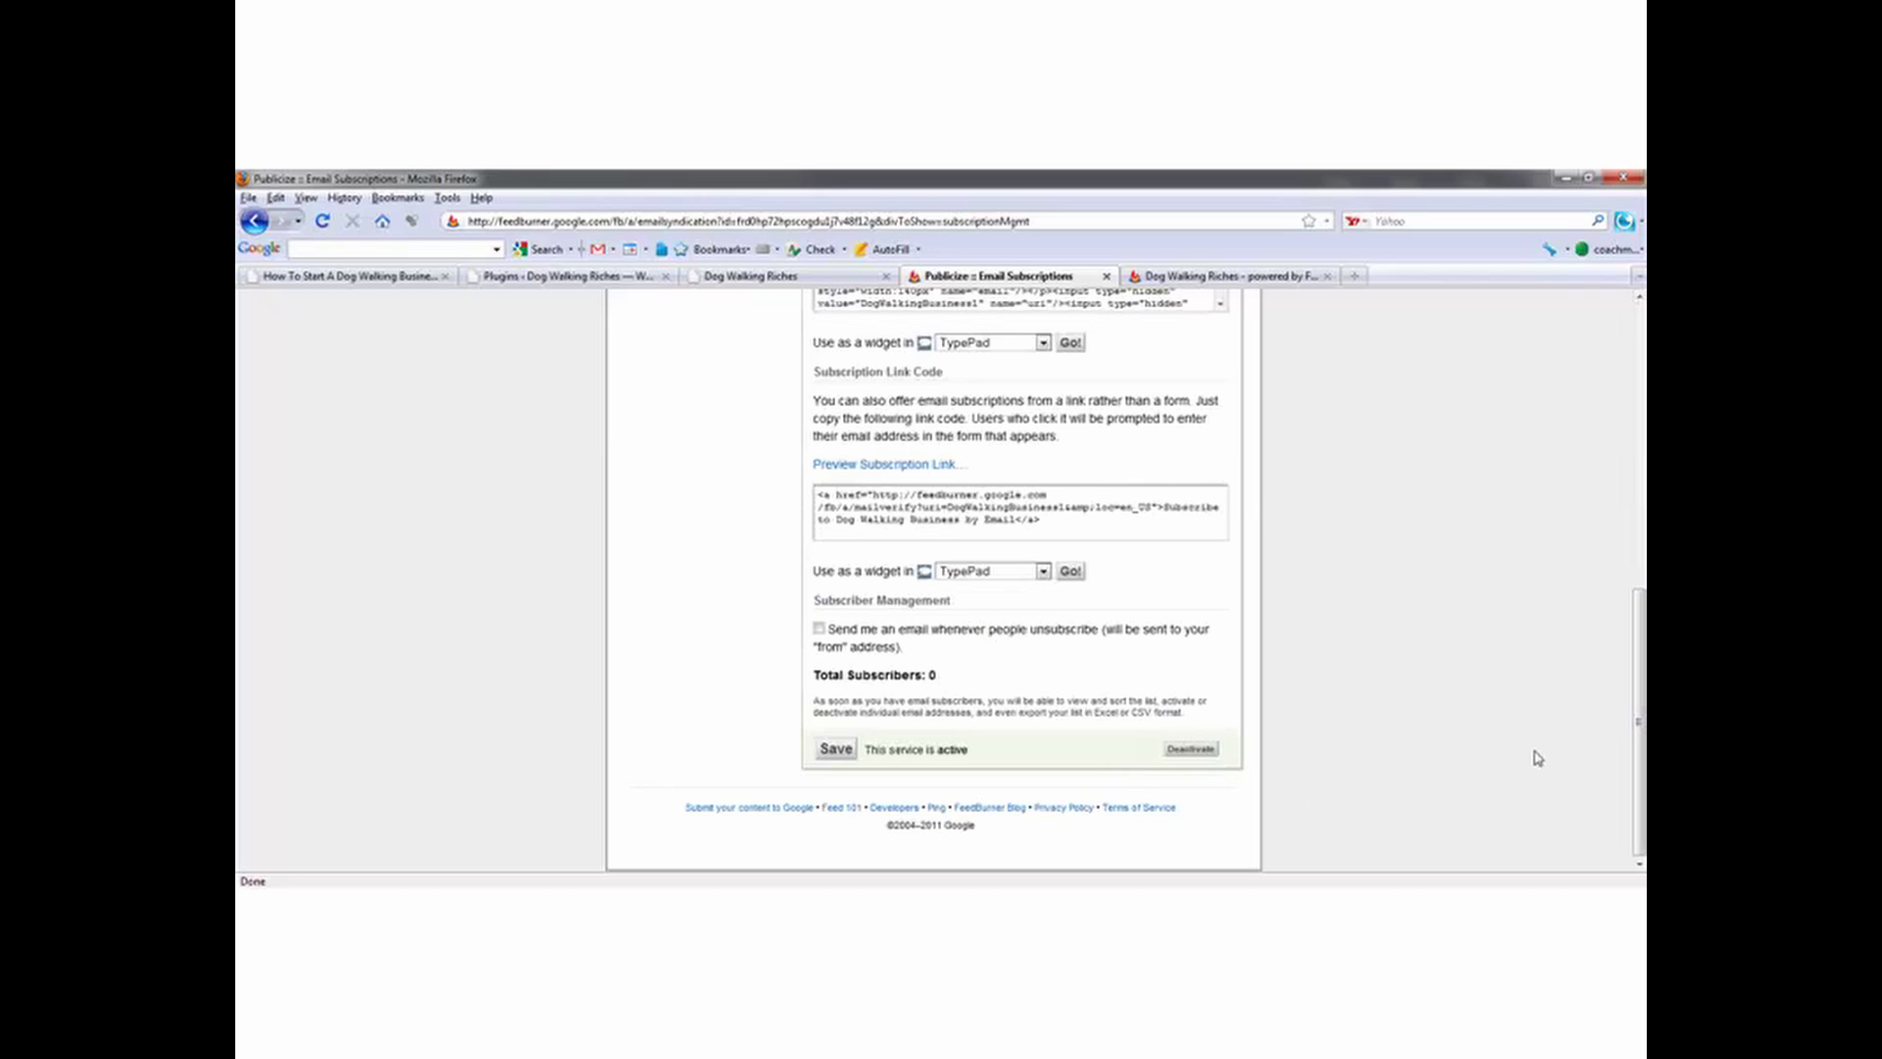
left_click_drag(1637, 767, 1645, 469)
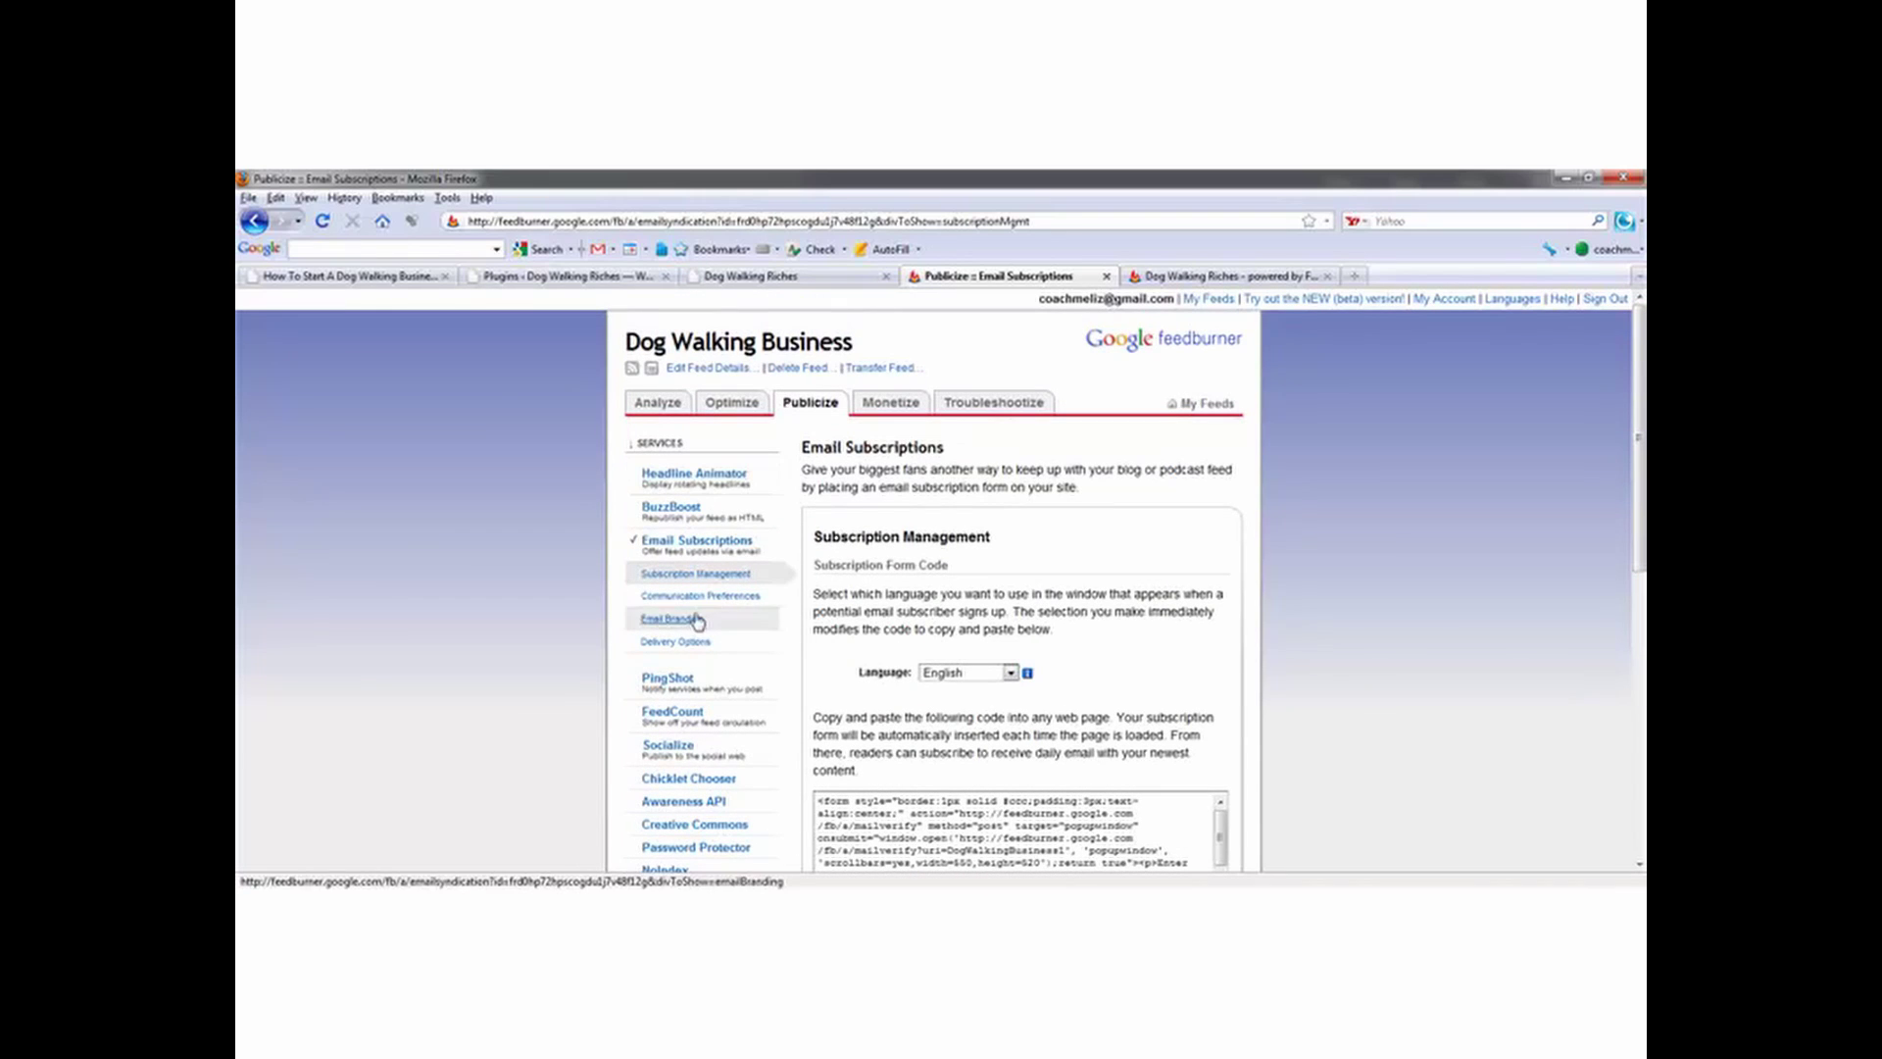
Step: Reload the public feed page to check its subscription choices and return to the Email Subscriptions settings
left_click(1237, 276)
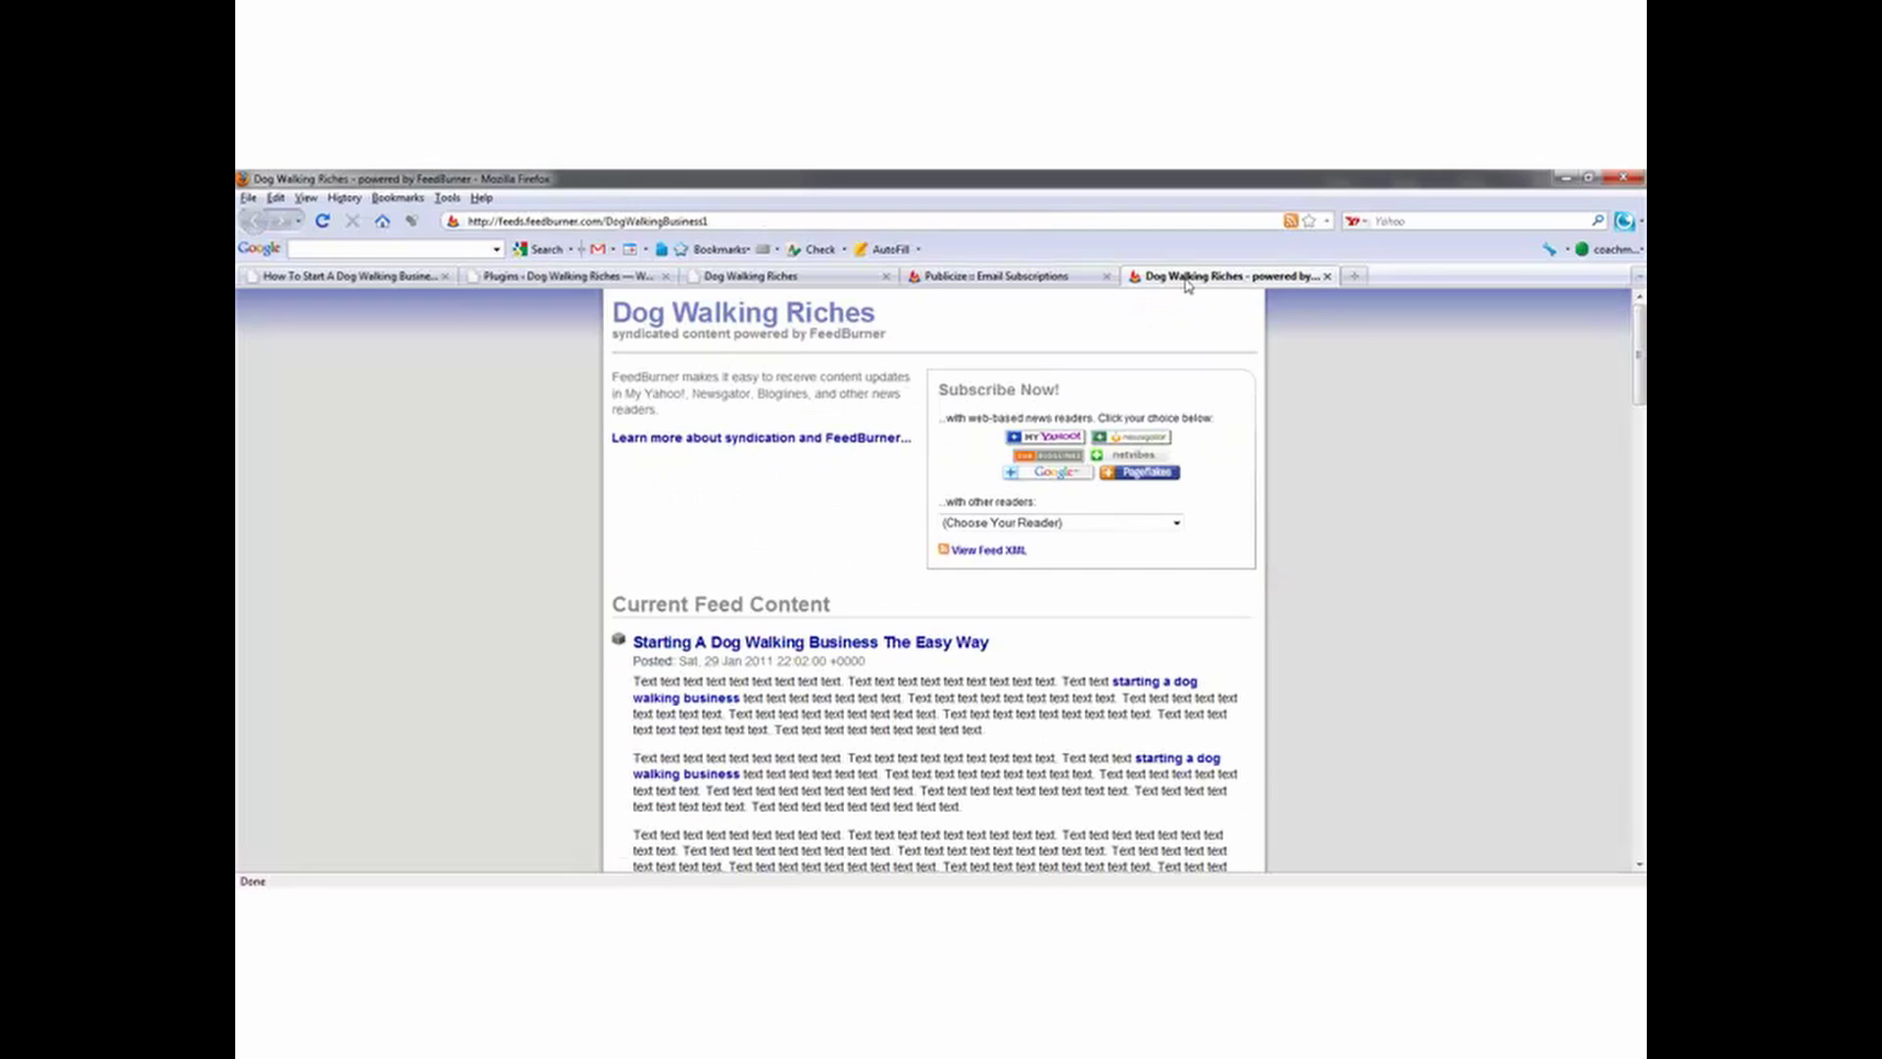
left_click(322, 223)
left_click(1005, 277)
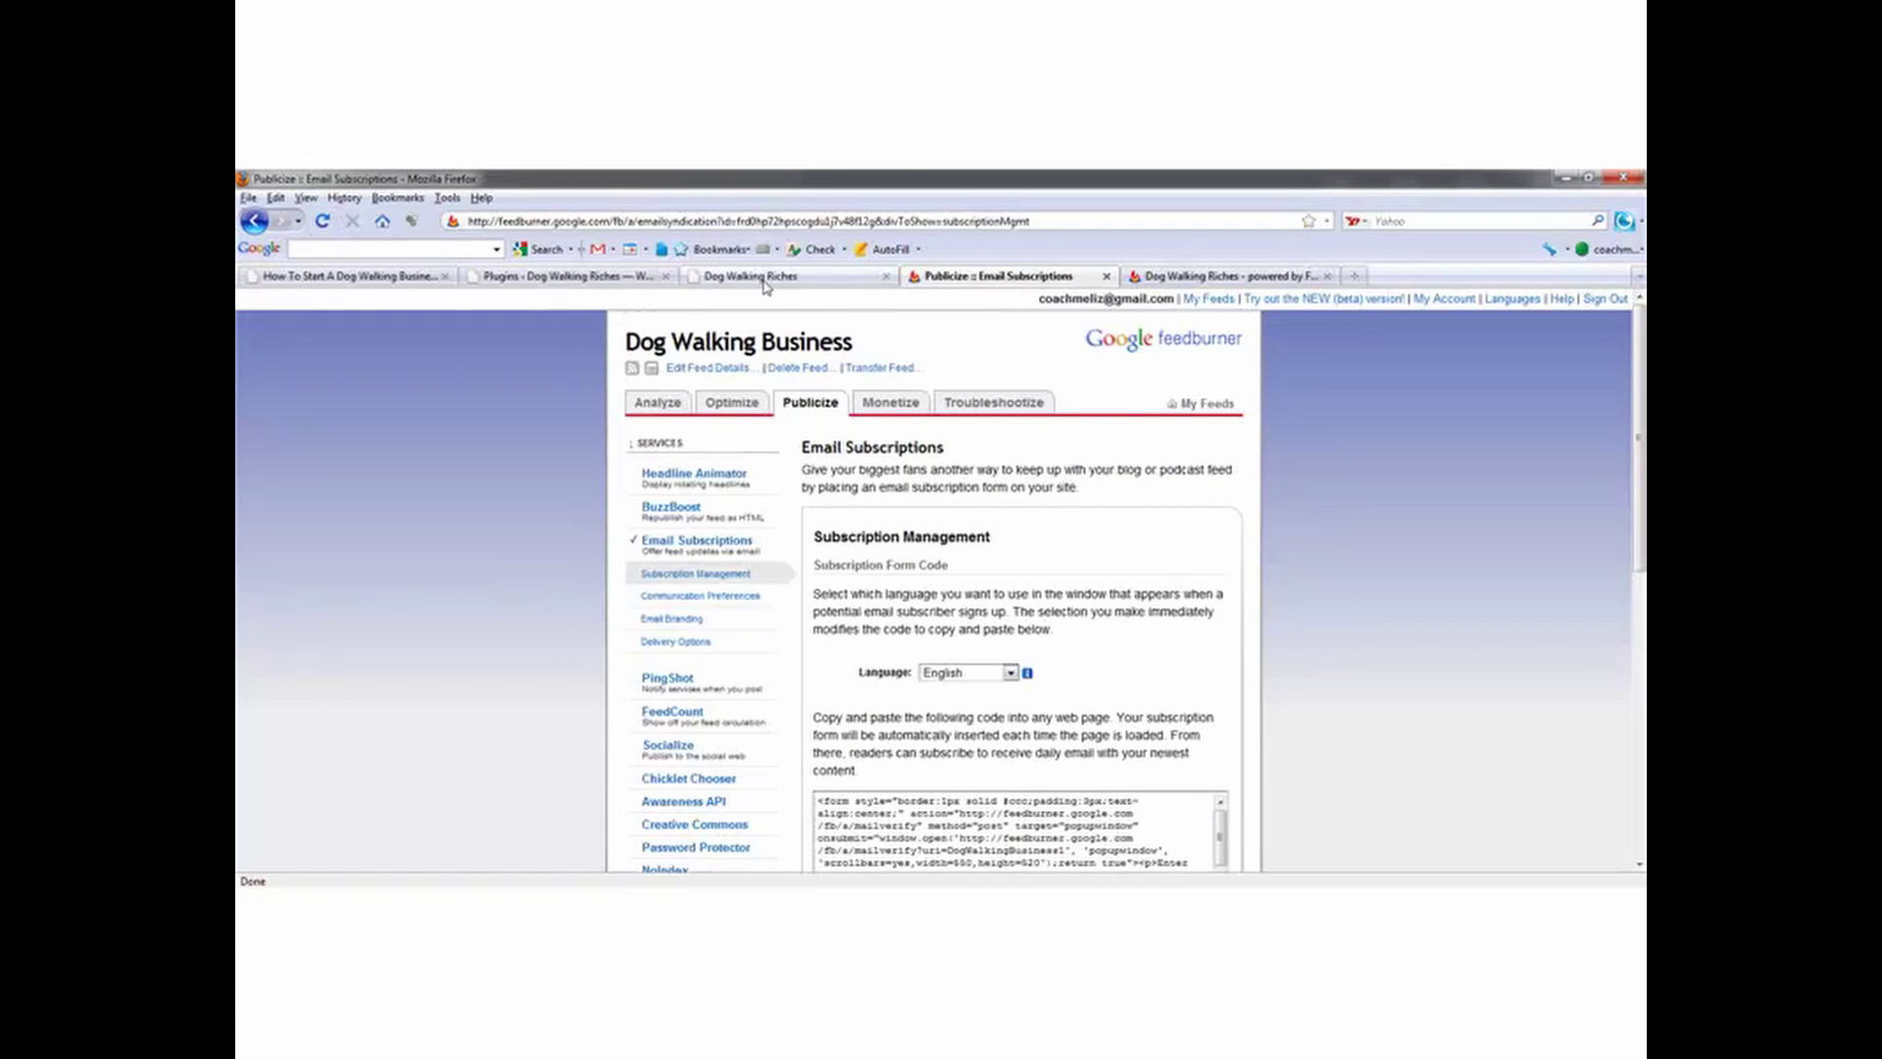
key("ctrl+Tab")
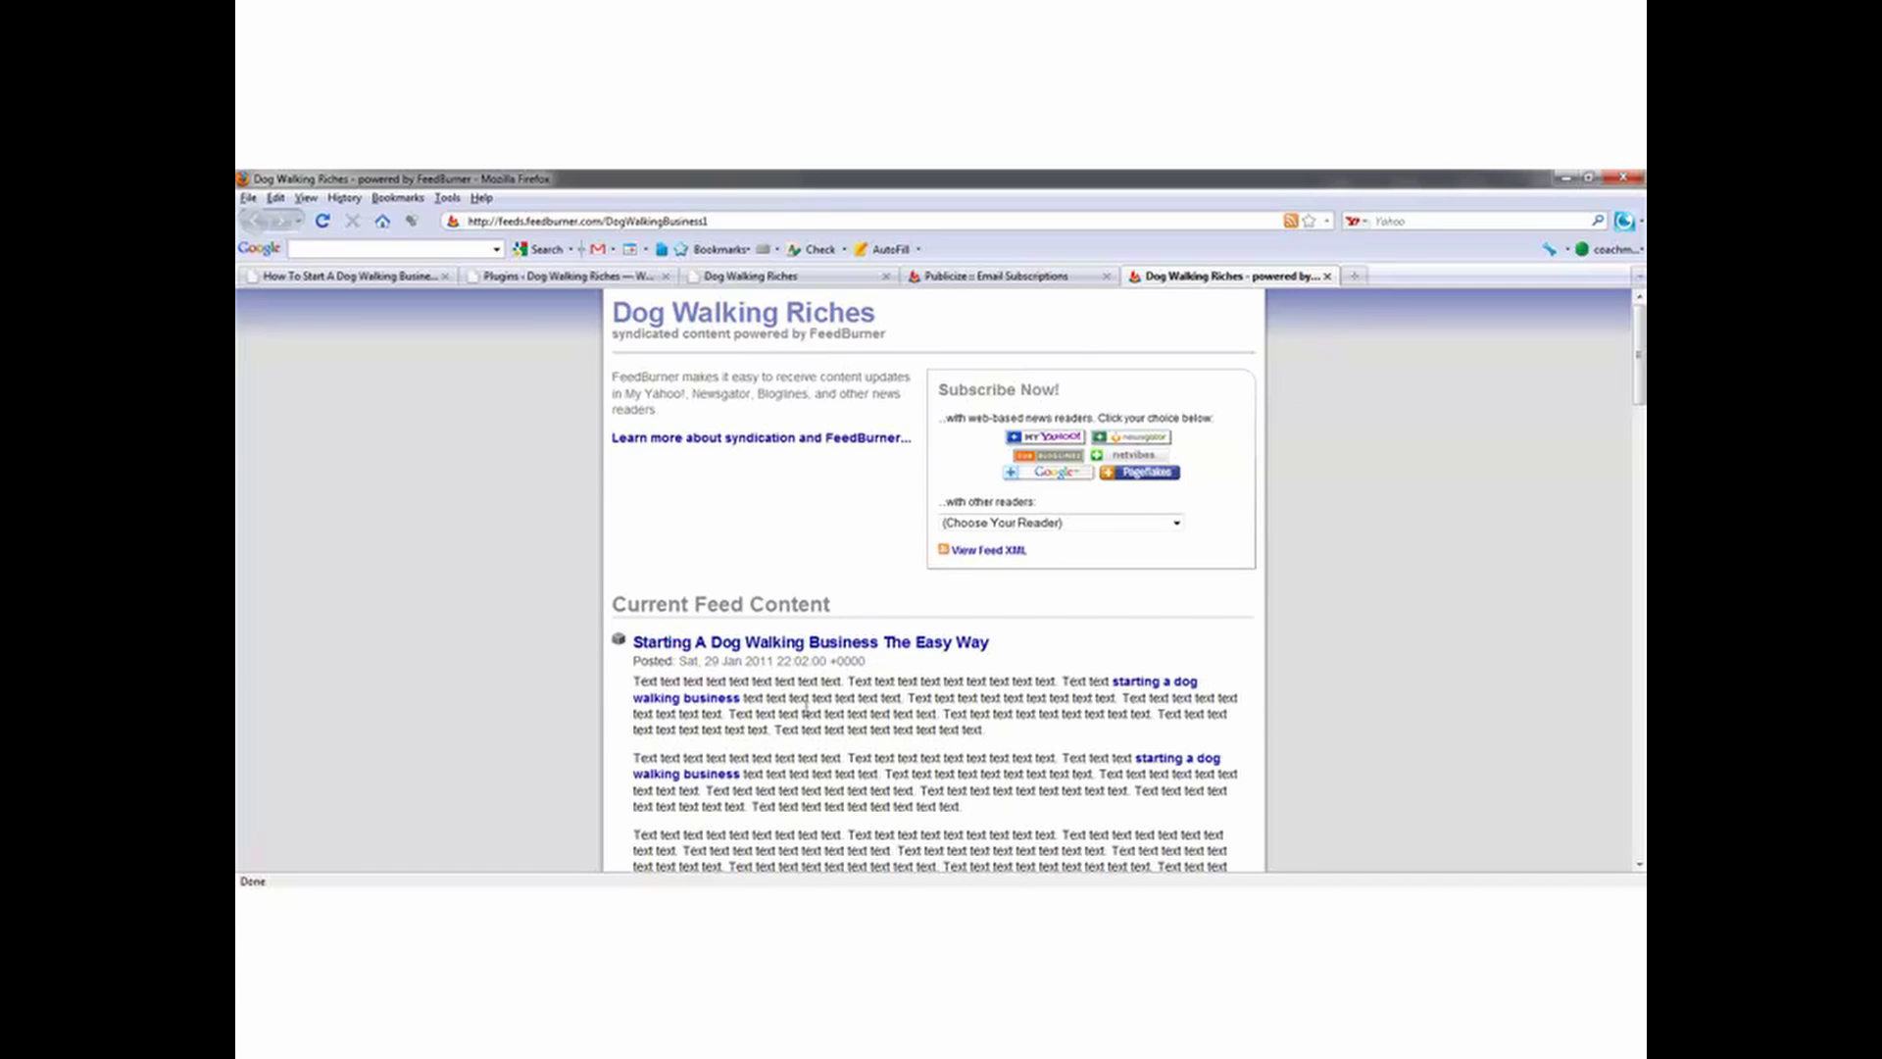
left_click(995, 277)
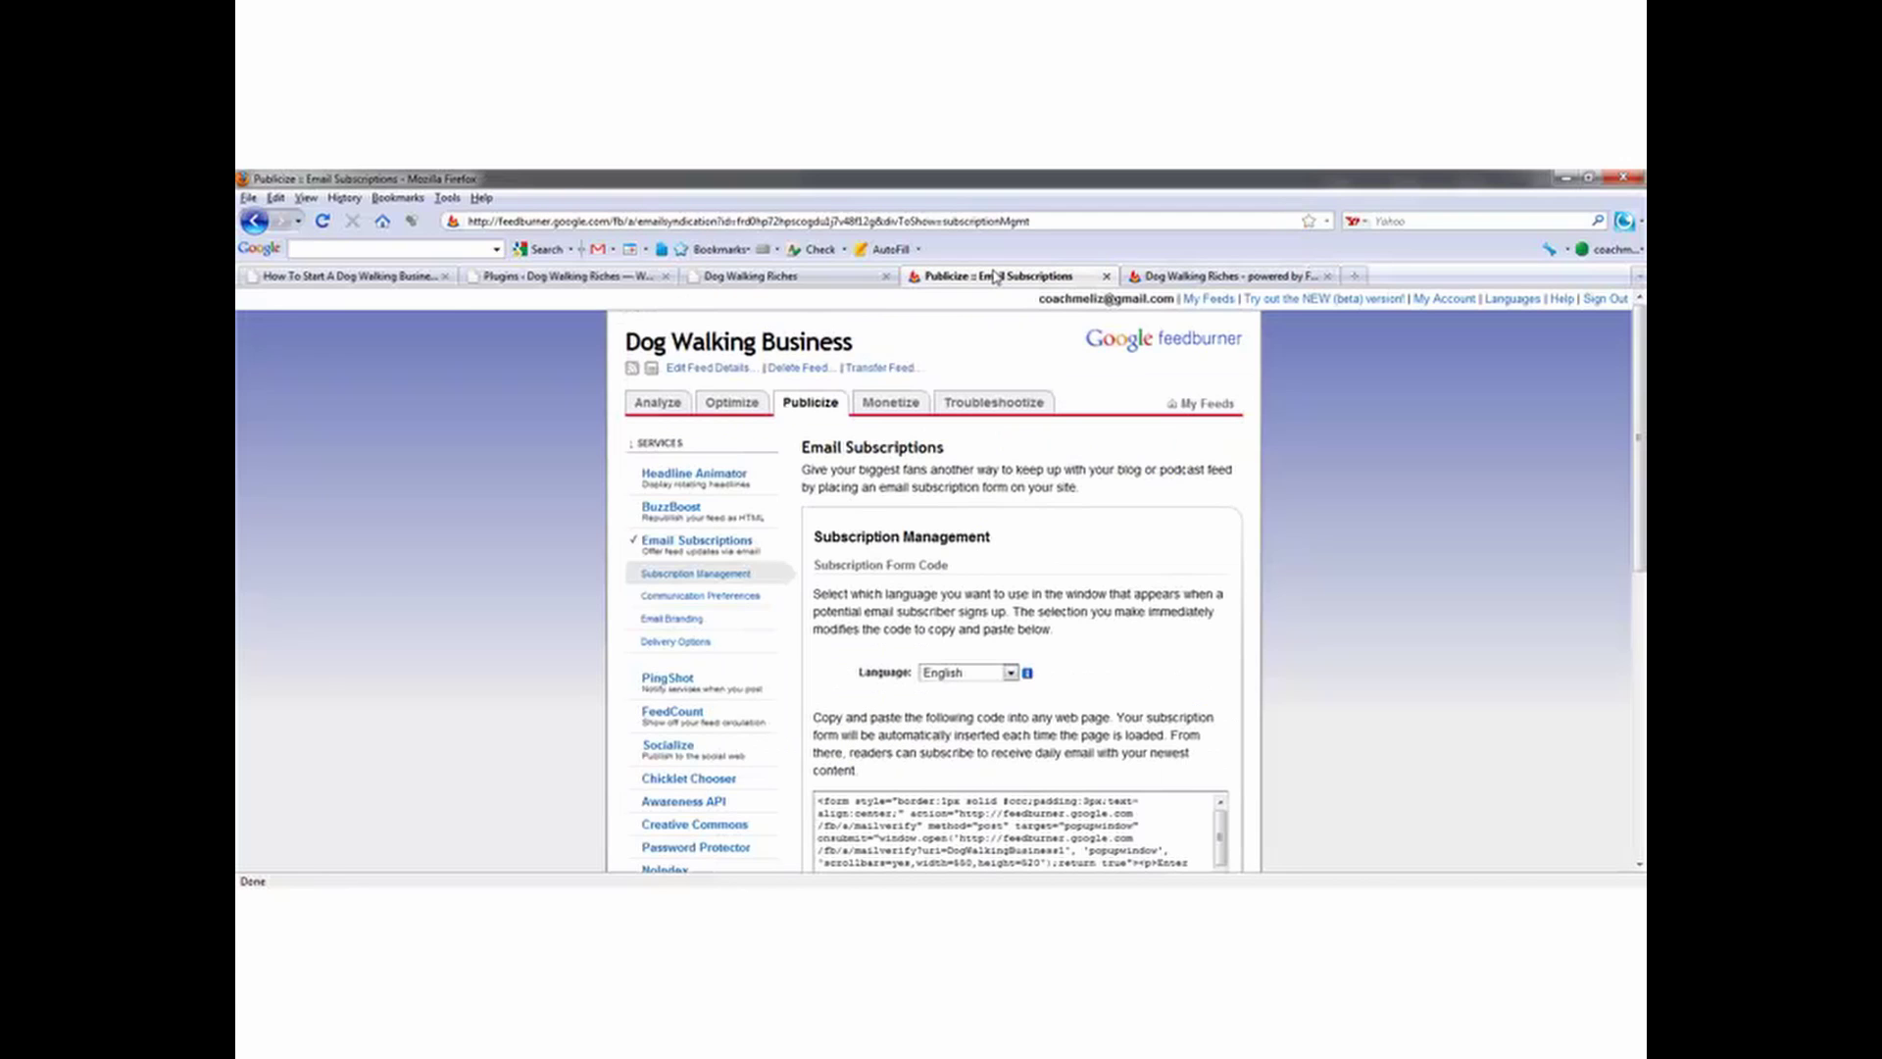
Step: Look at the blog's original feed, then open the FD Feedburner Plugin's site from the WordPress plugins list and read its usage instructions
left_click(808, 279)
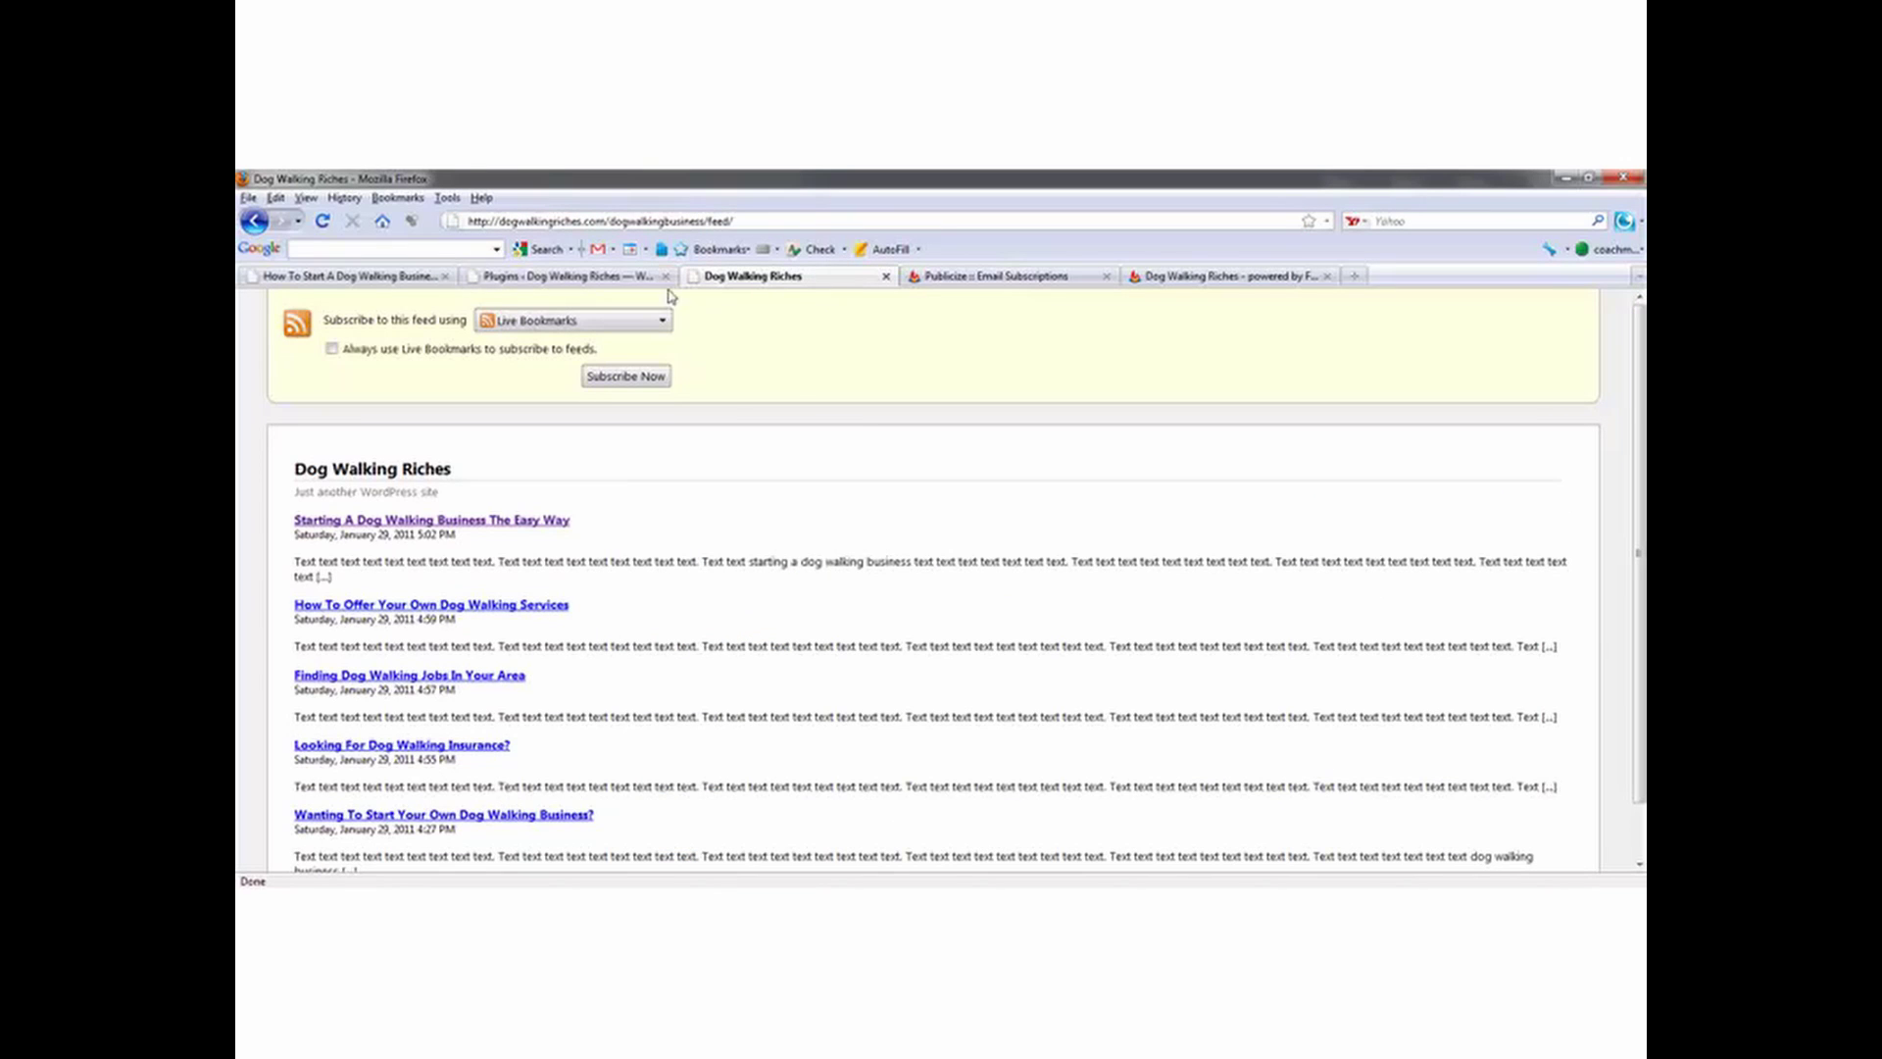
left_click(598, 278)
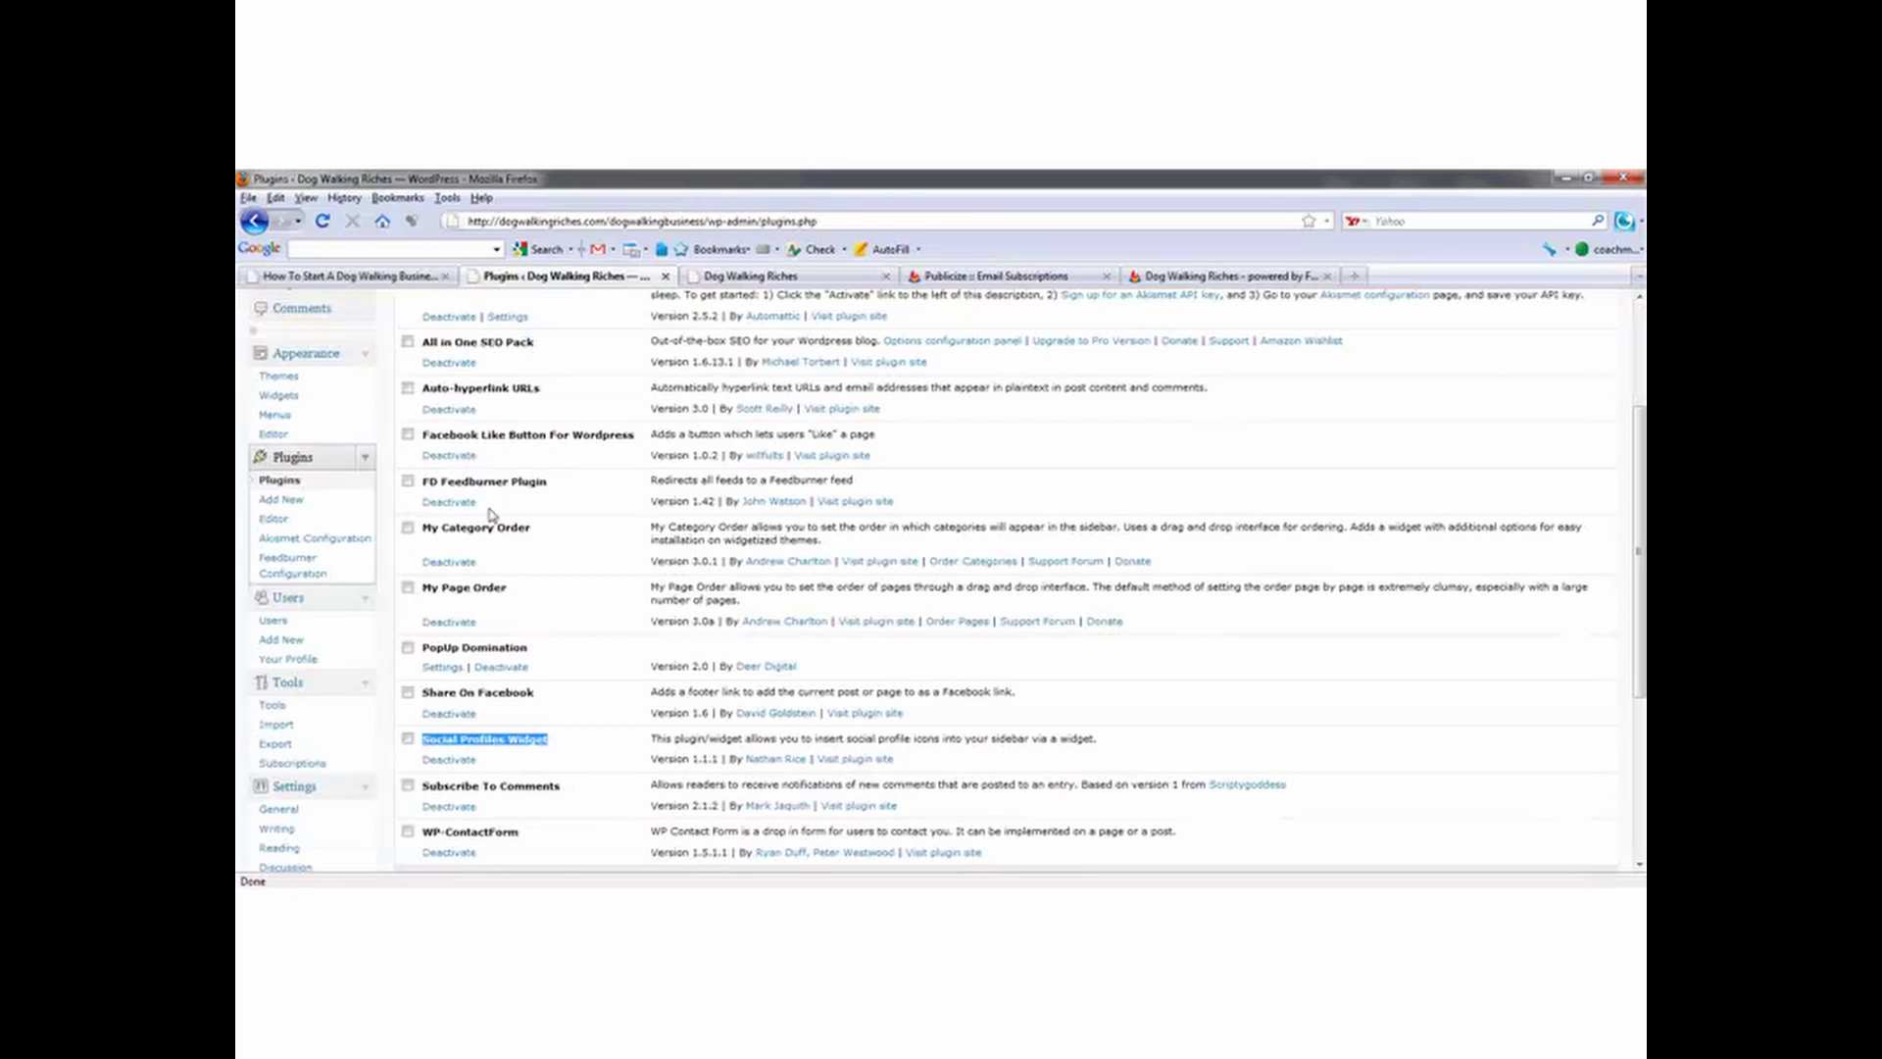
left_click(857, 504)
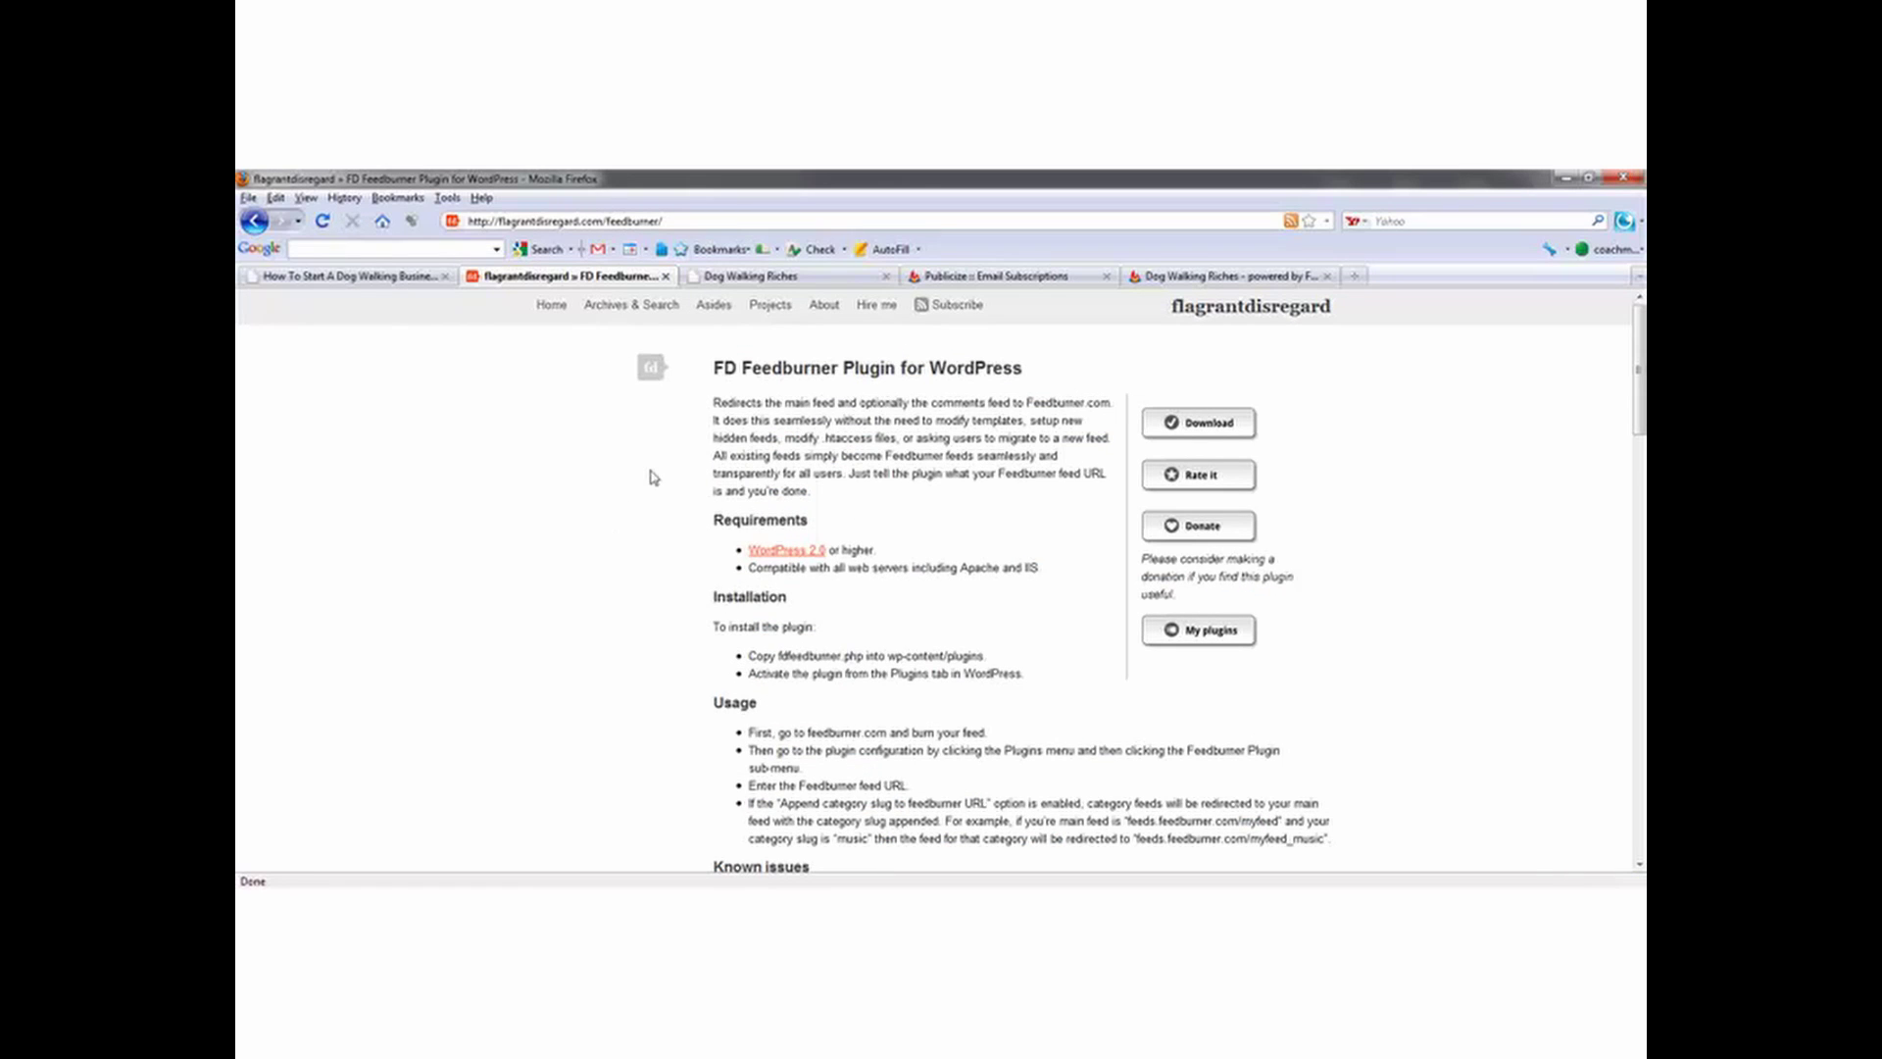
scroll(1543, 468, "down", 4)
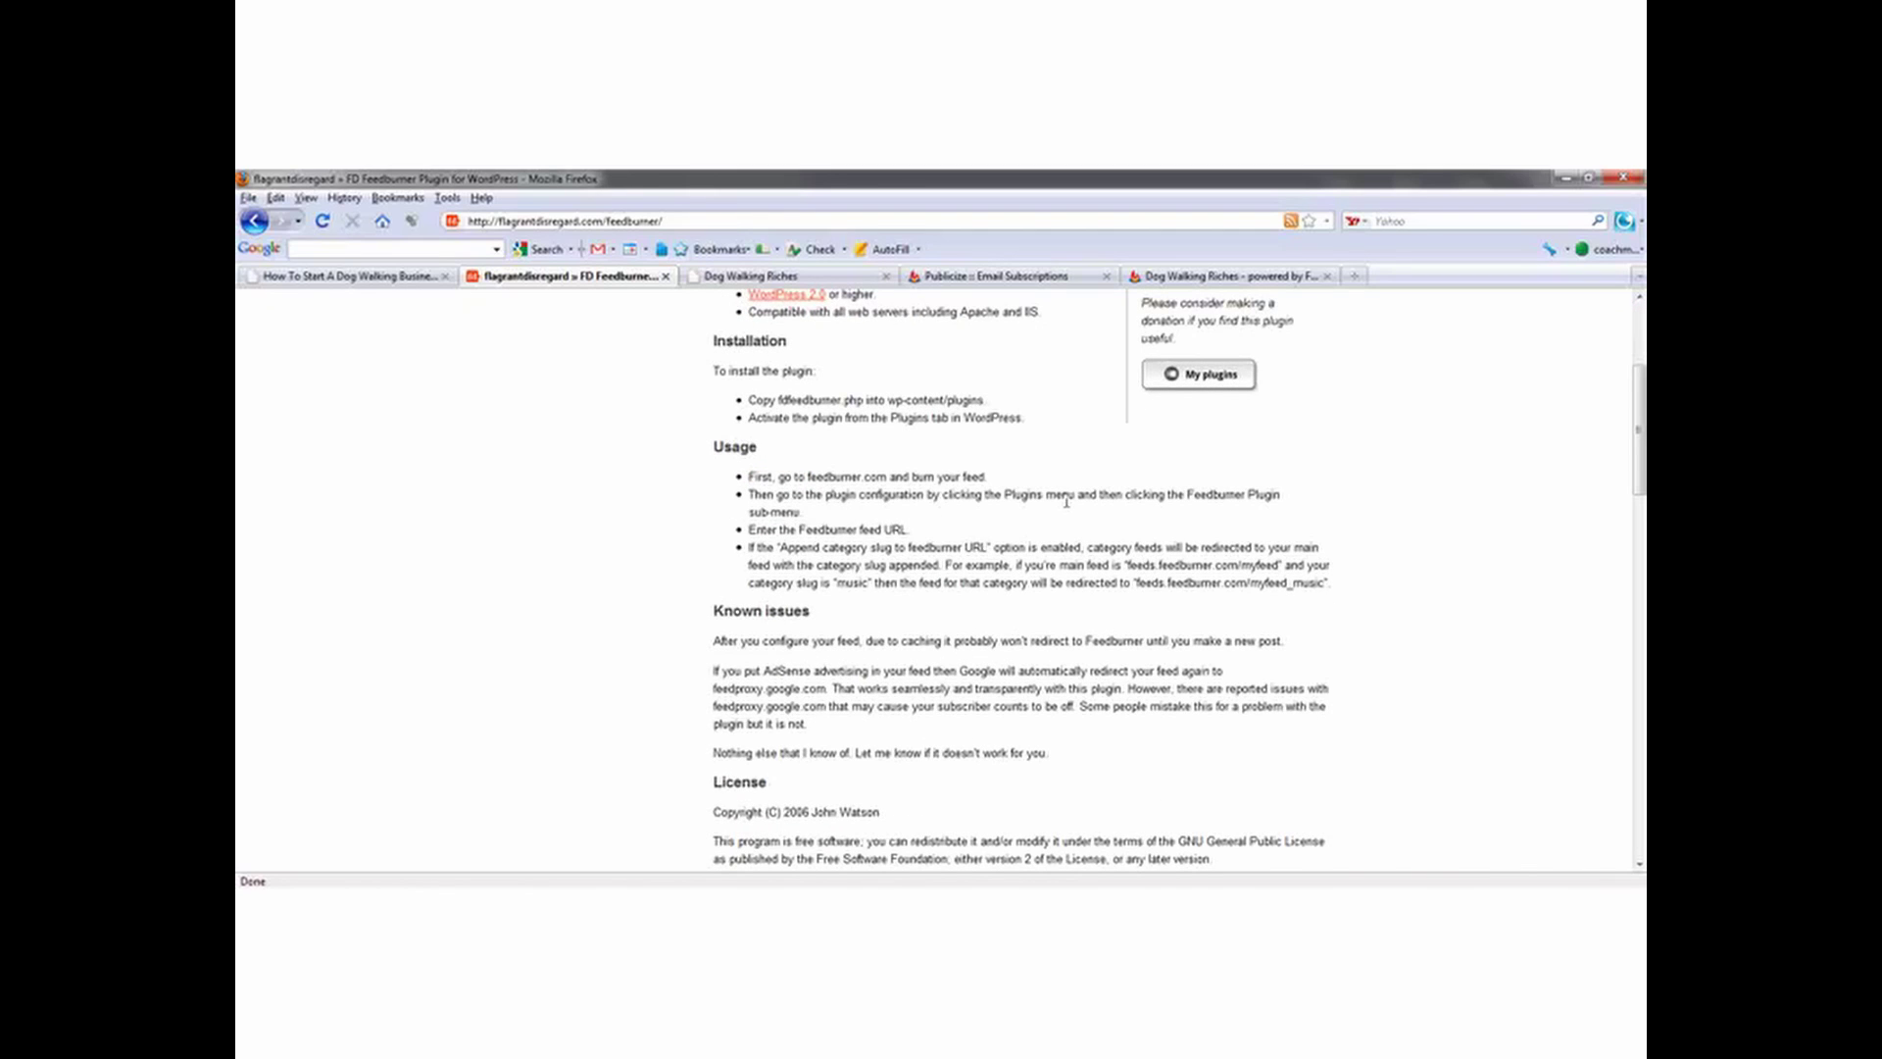
Step: Go back to the WordPress plugins list and reopen the FD Feedburner Plugin's site in a new tab
left_click(348, 276)
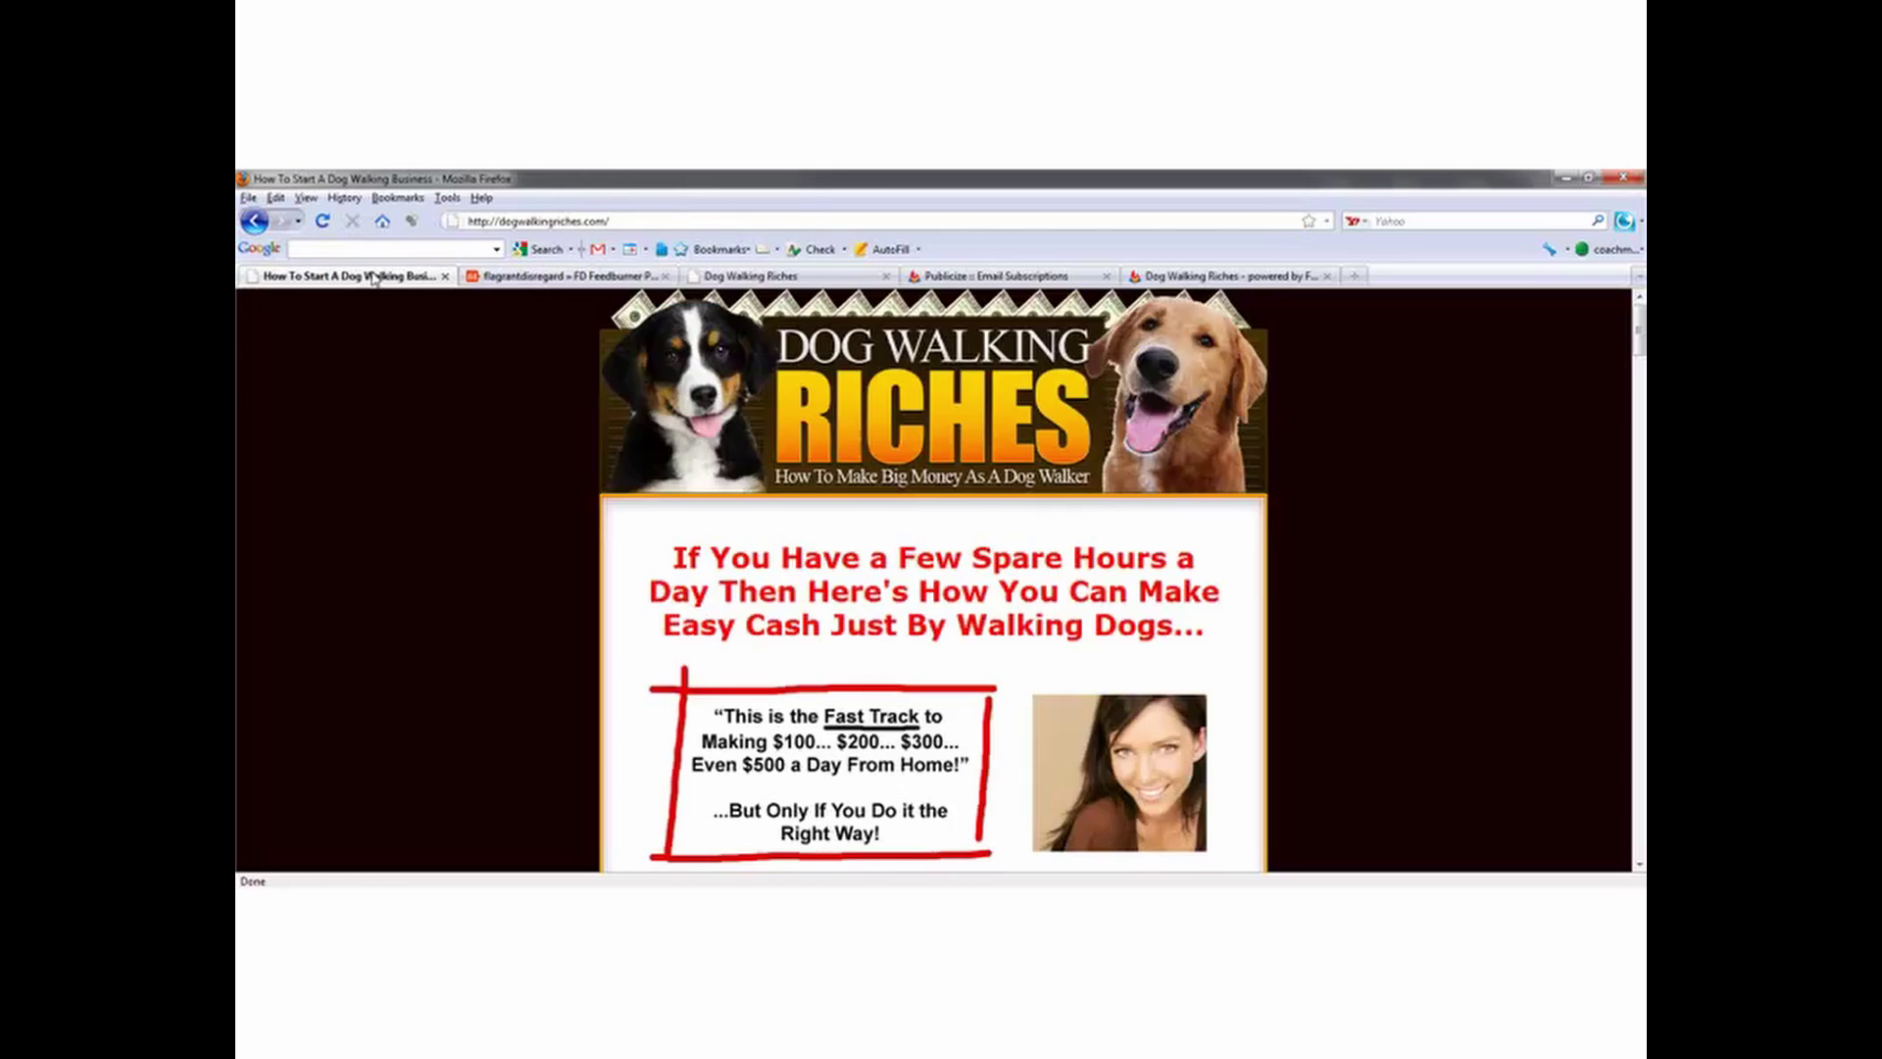
left_click(557, 277)
left_click(274, 227)
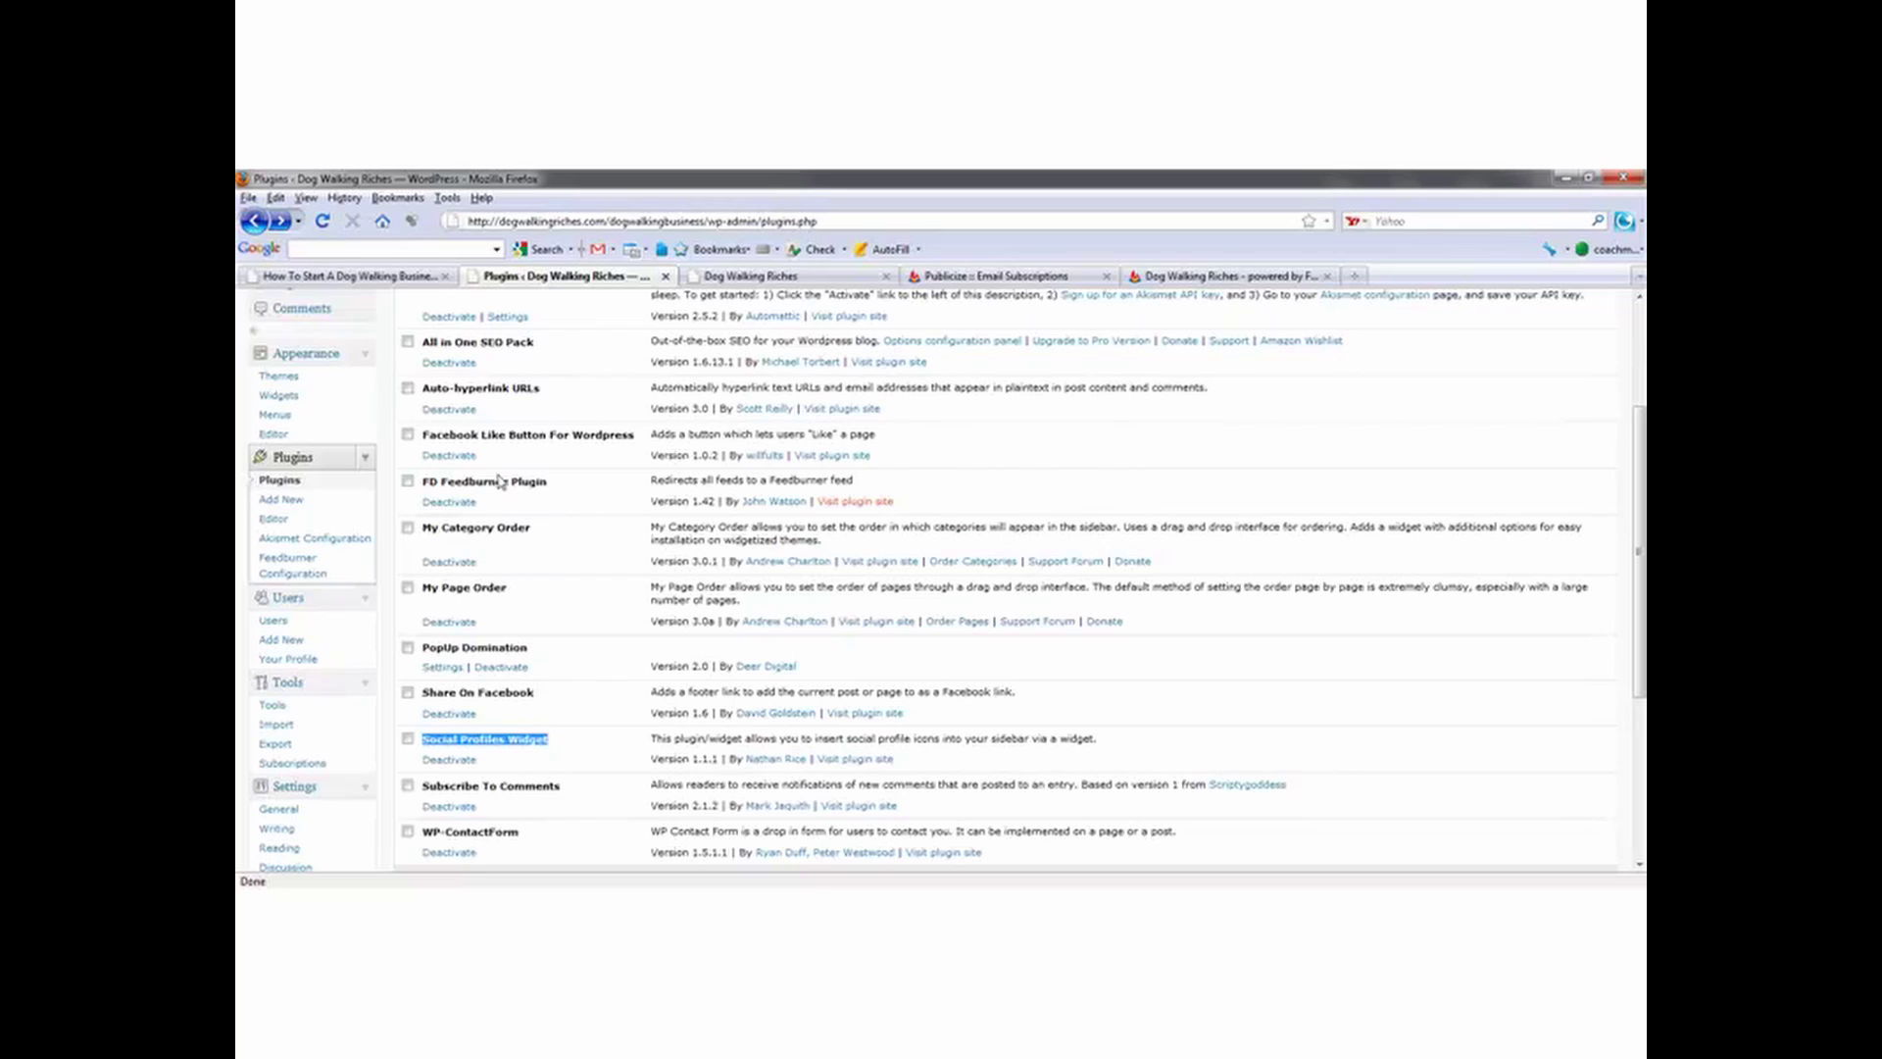
right_click(835, 502)
left_click(868, 538)
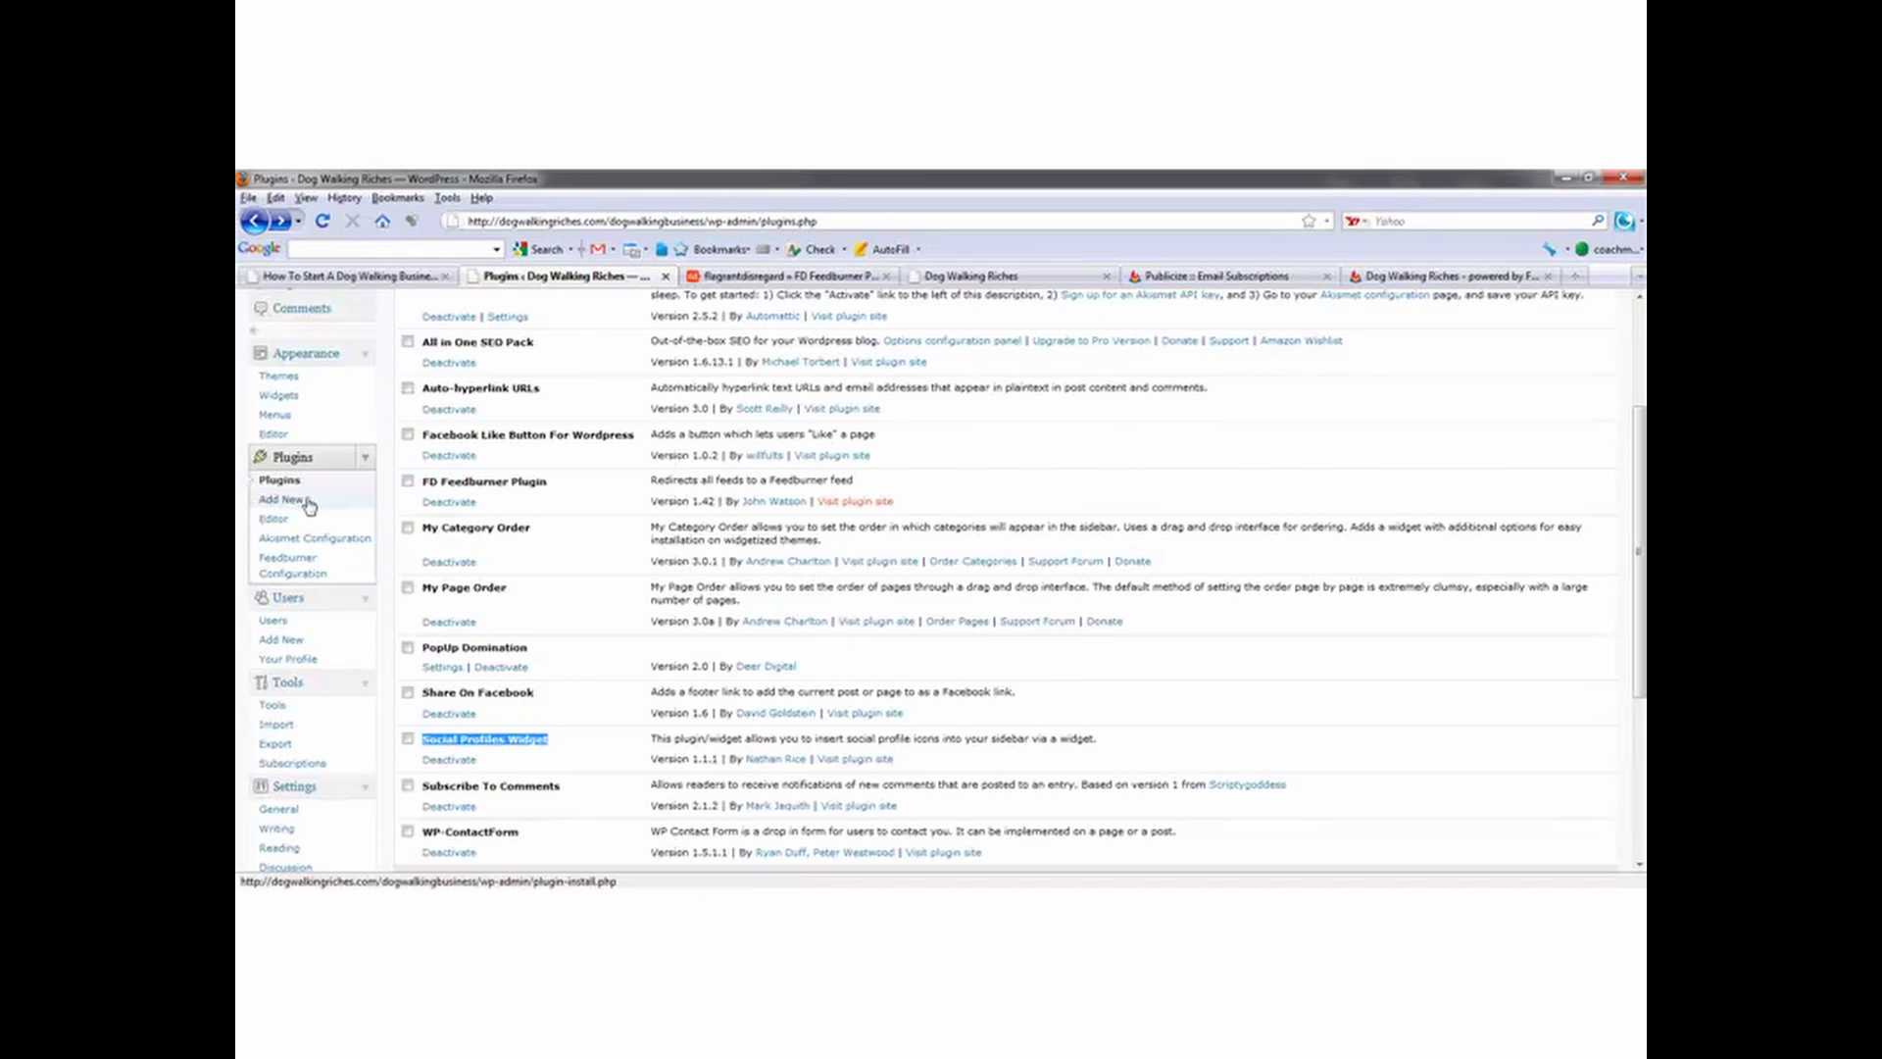
Step: Open the Feedburner Configuration page in the WordPress admin area
left_click(296, 573)
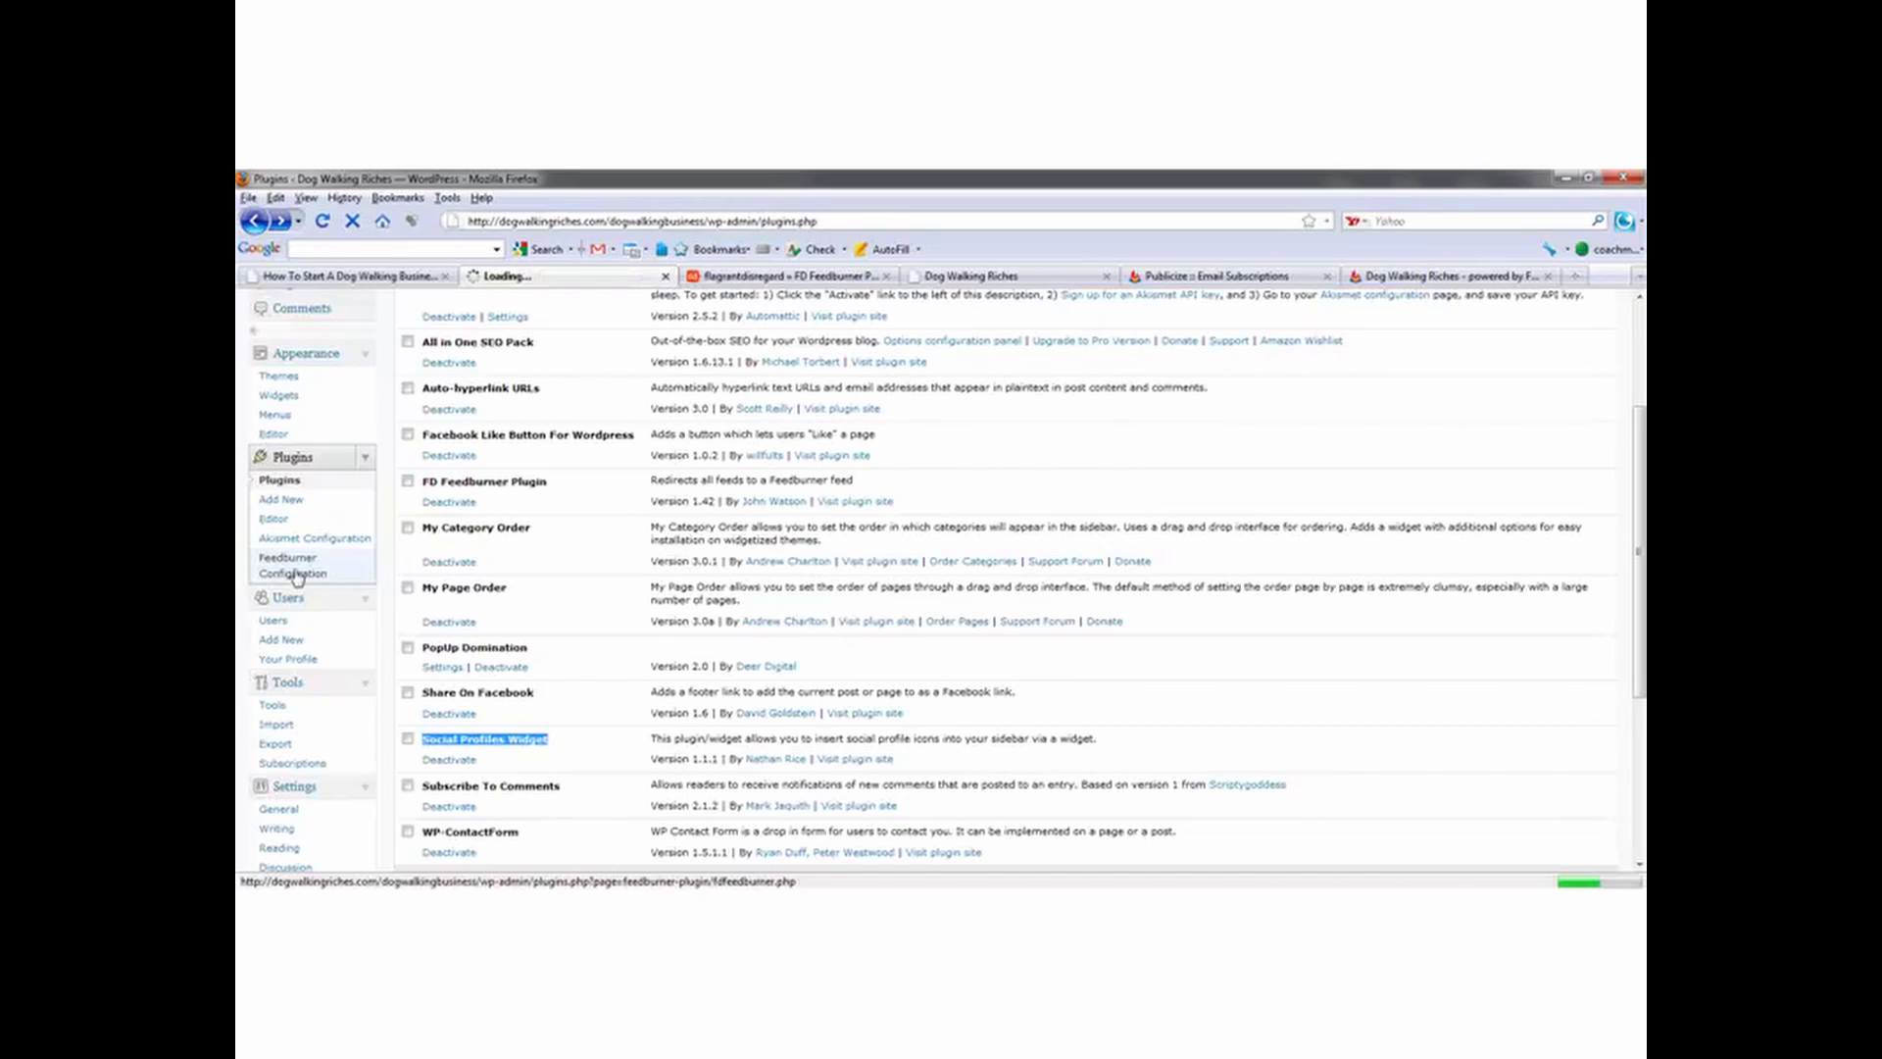
left_click(853, 507)
left_click(853, 527)
left_click(1045, 605)
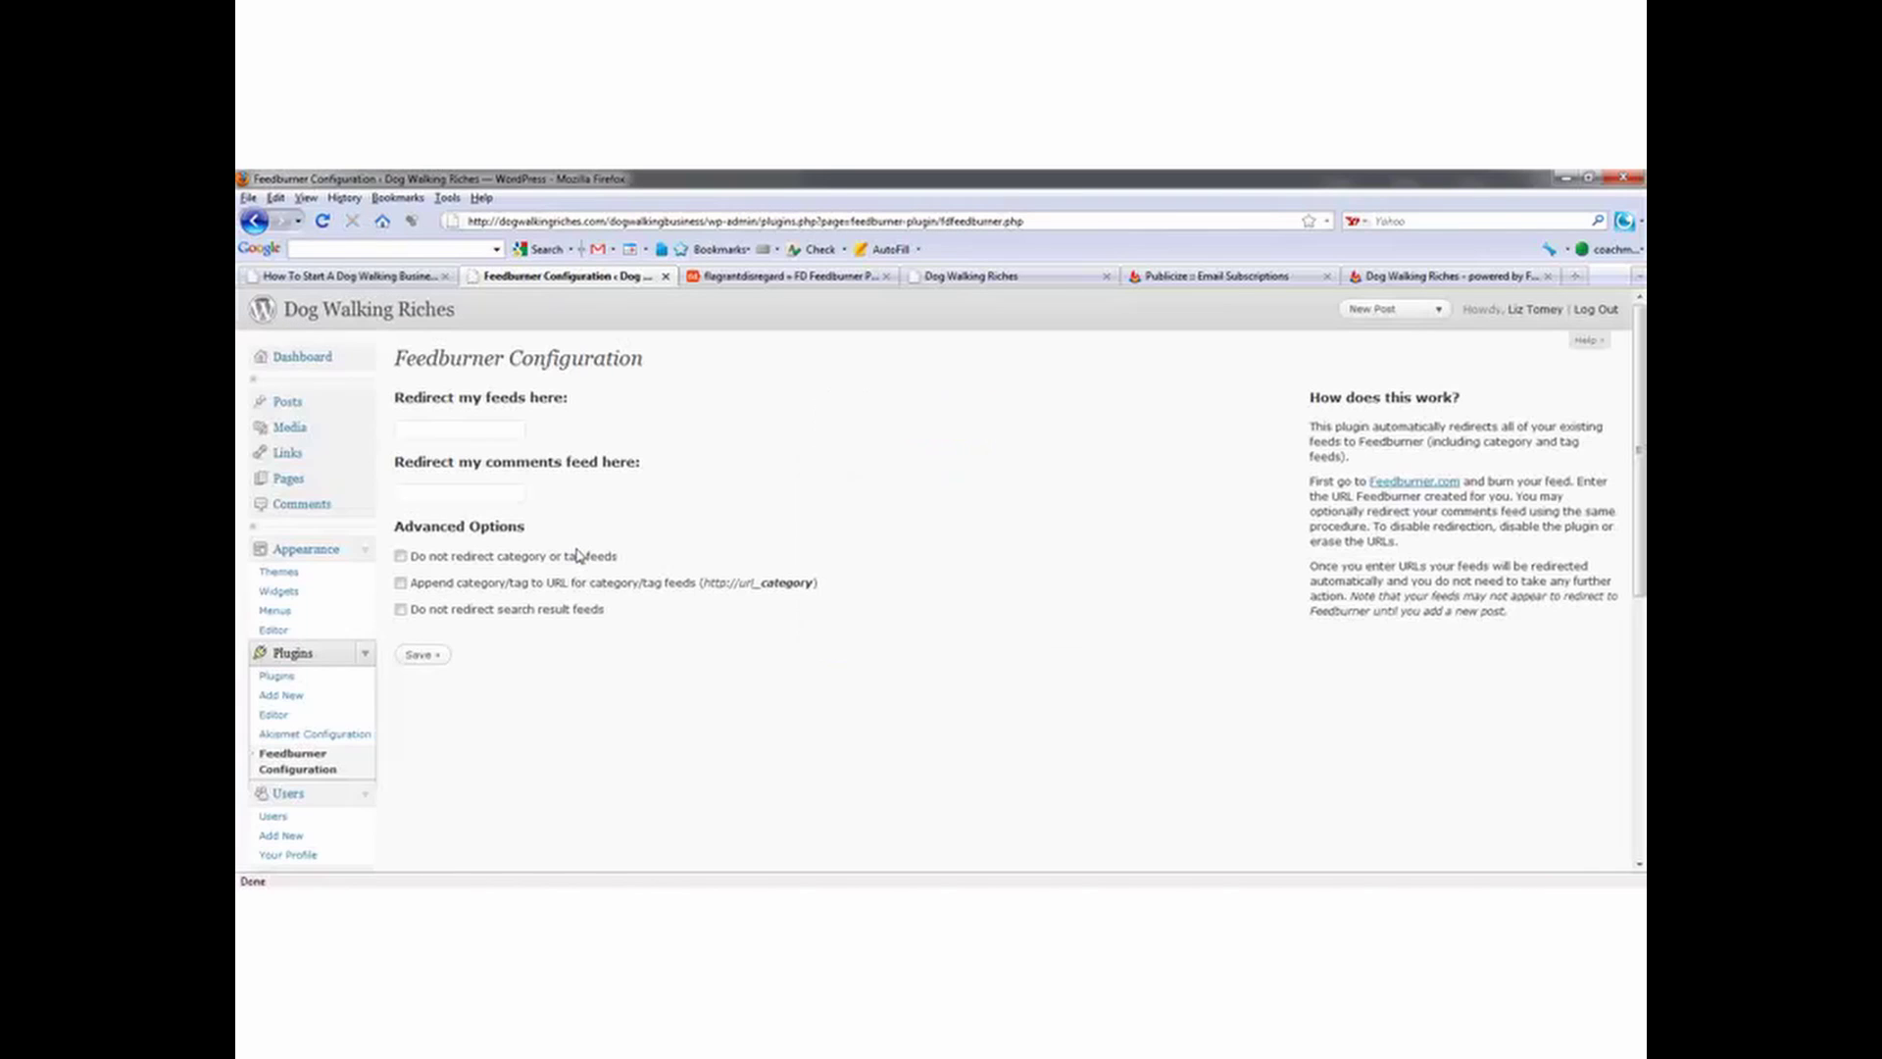
right_click(432, 433)
left_click(484, 535)
left_click_drag(518, 429, 371, 440)
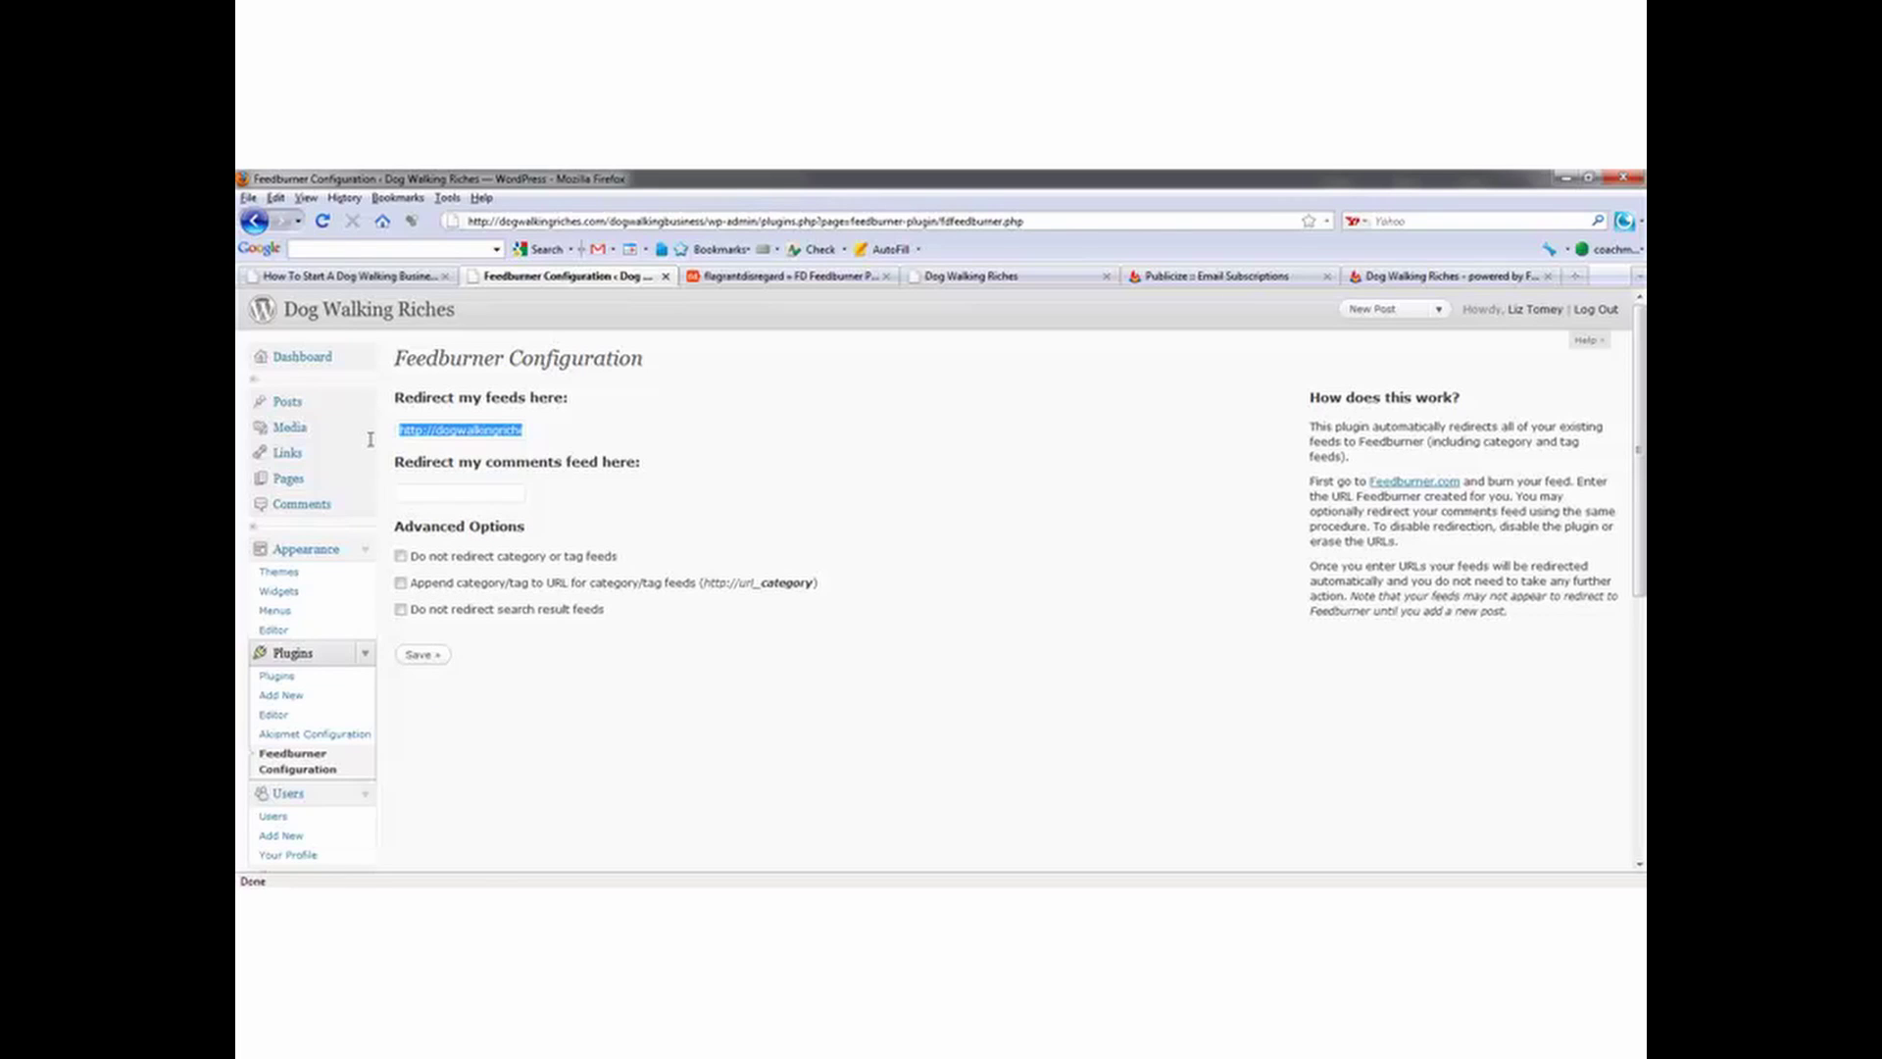
key("ctrl+x")
left_click(1439, 279)
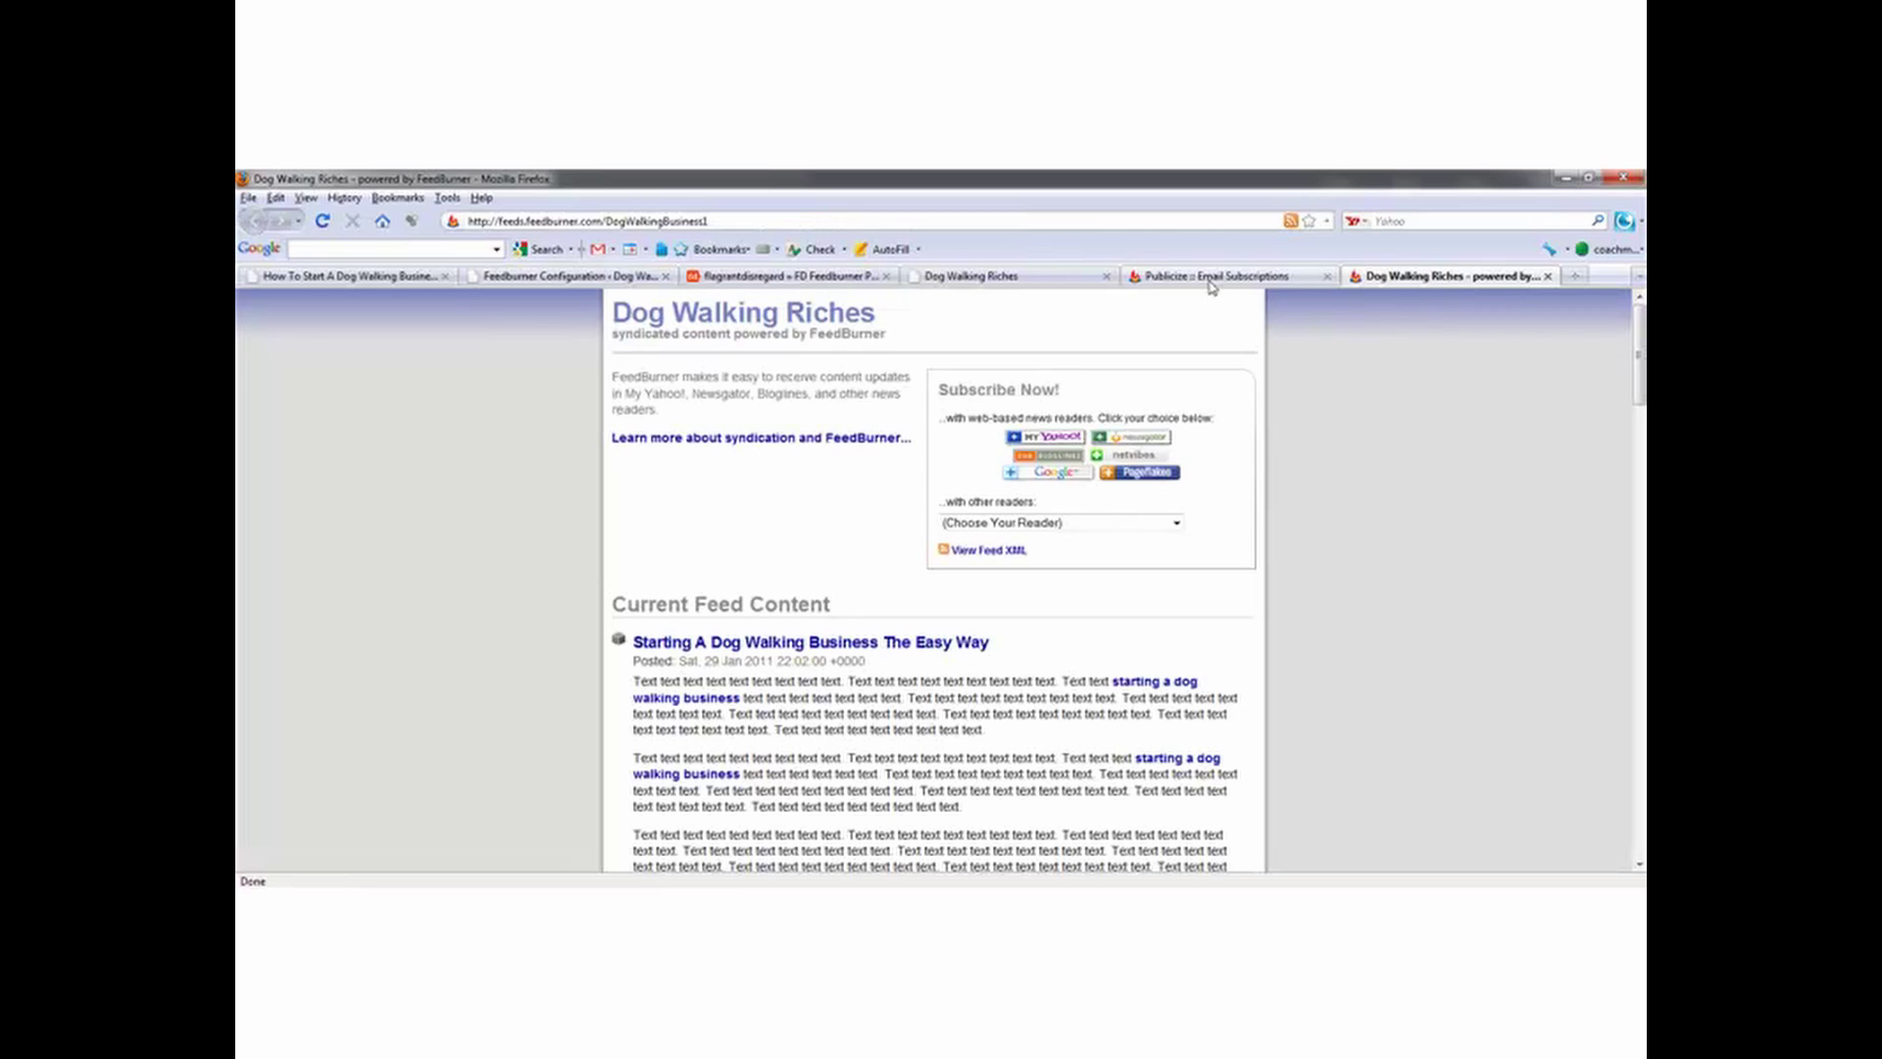
left_click(645, 222)
right_click(646, 222)
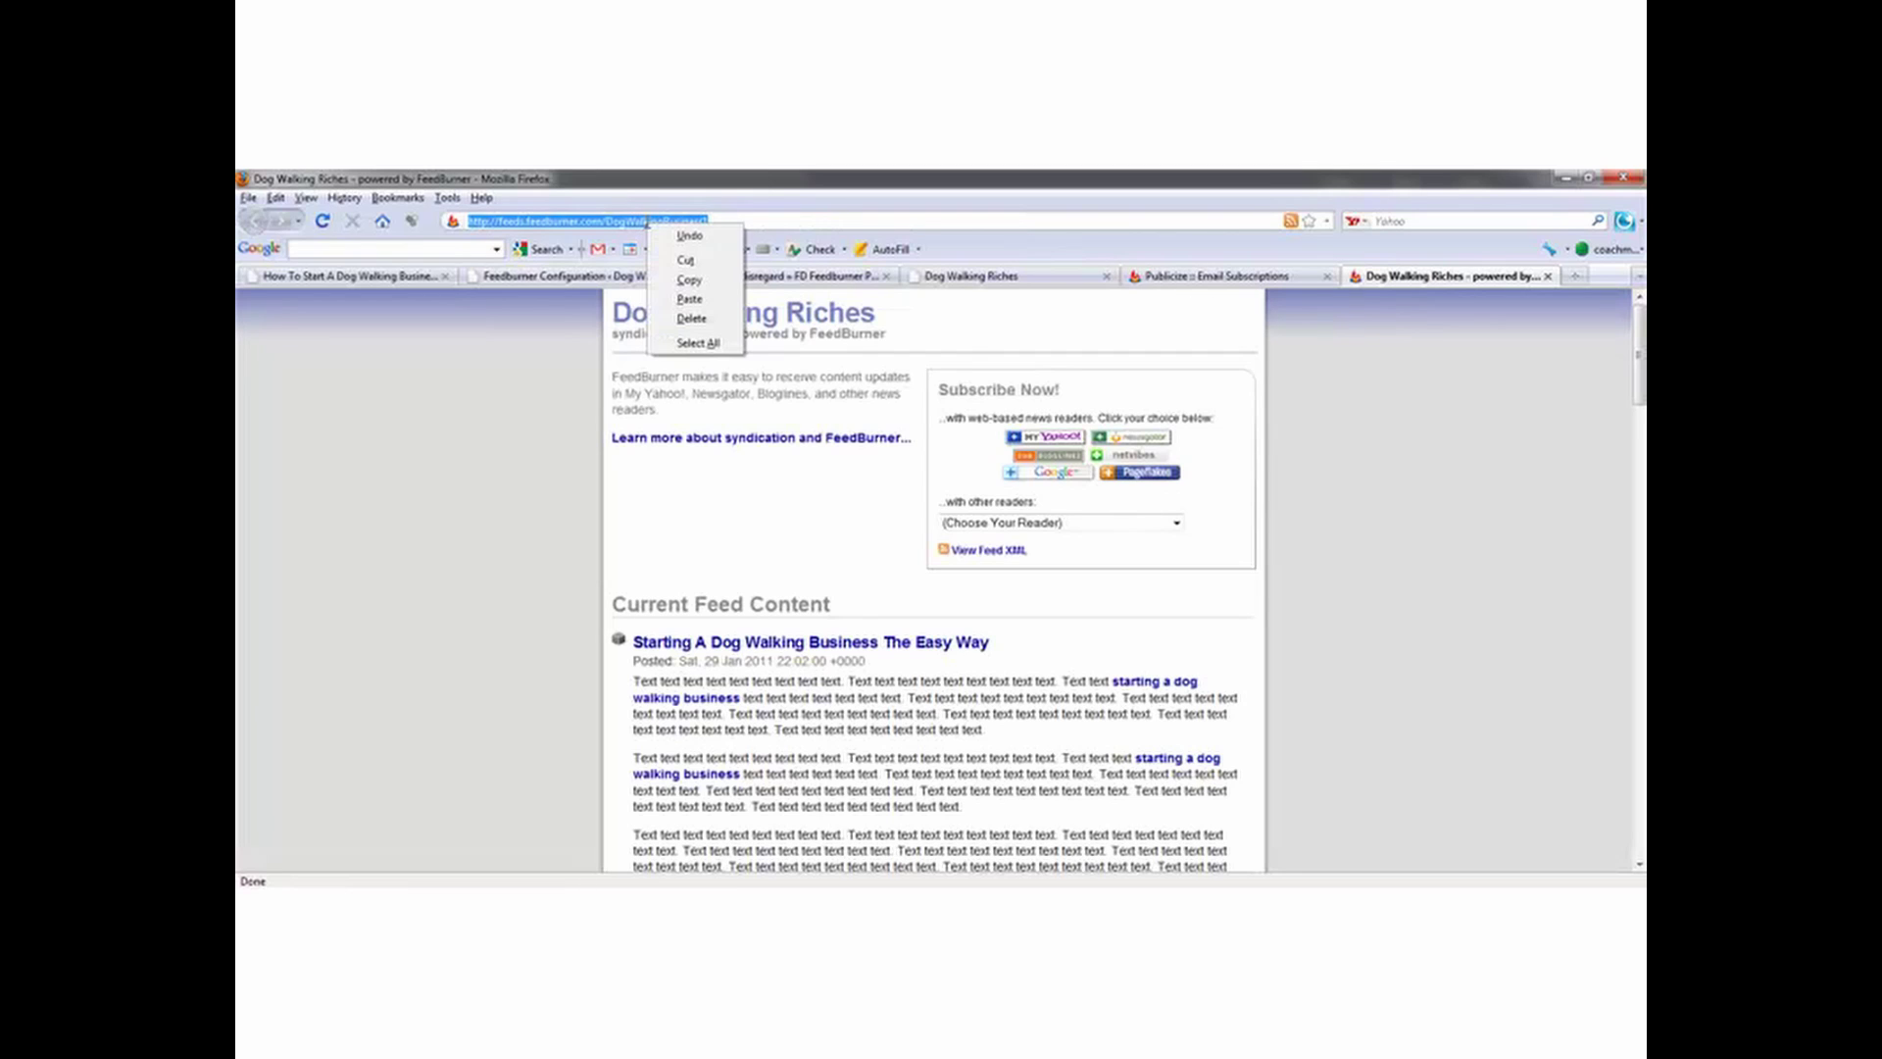
left_click(714, 282)
left_click(530, 278)
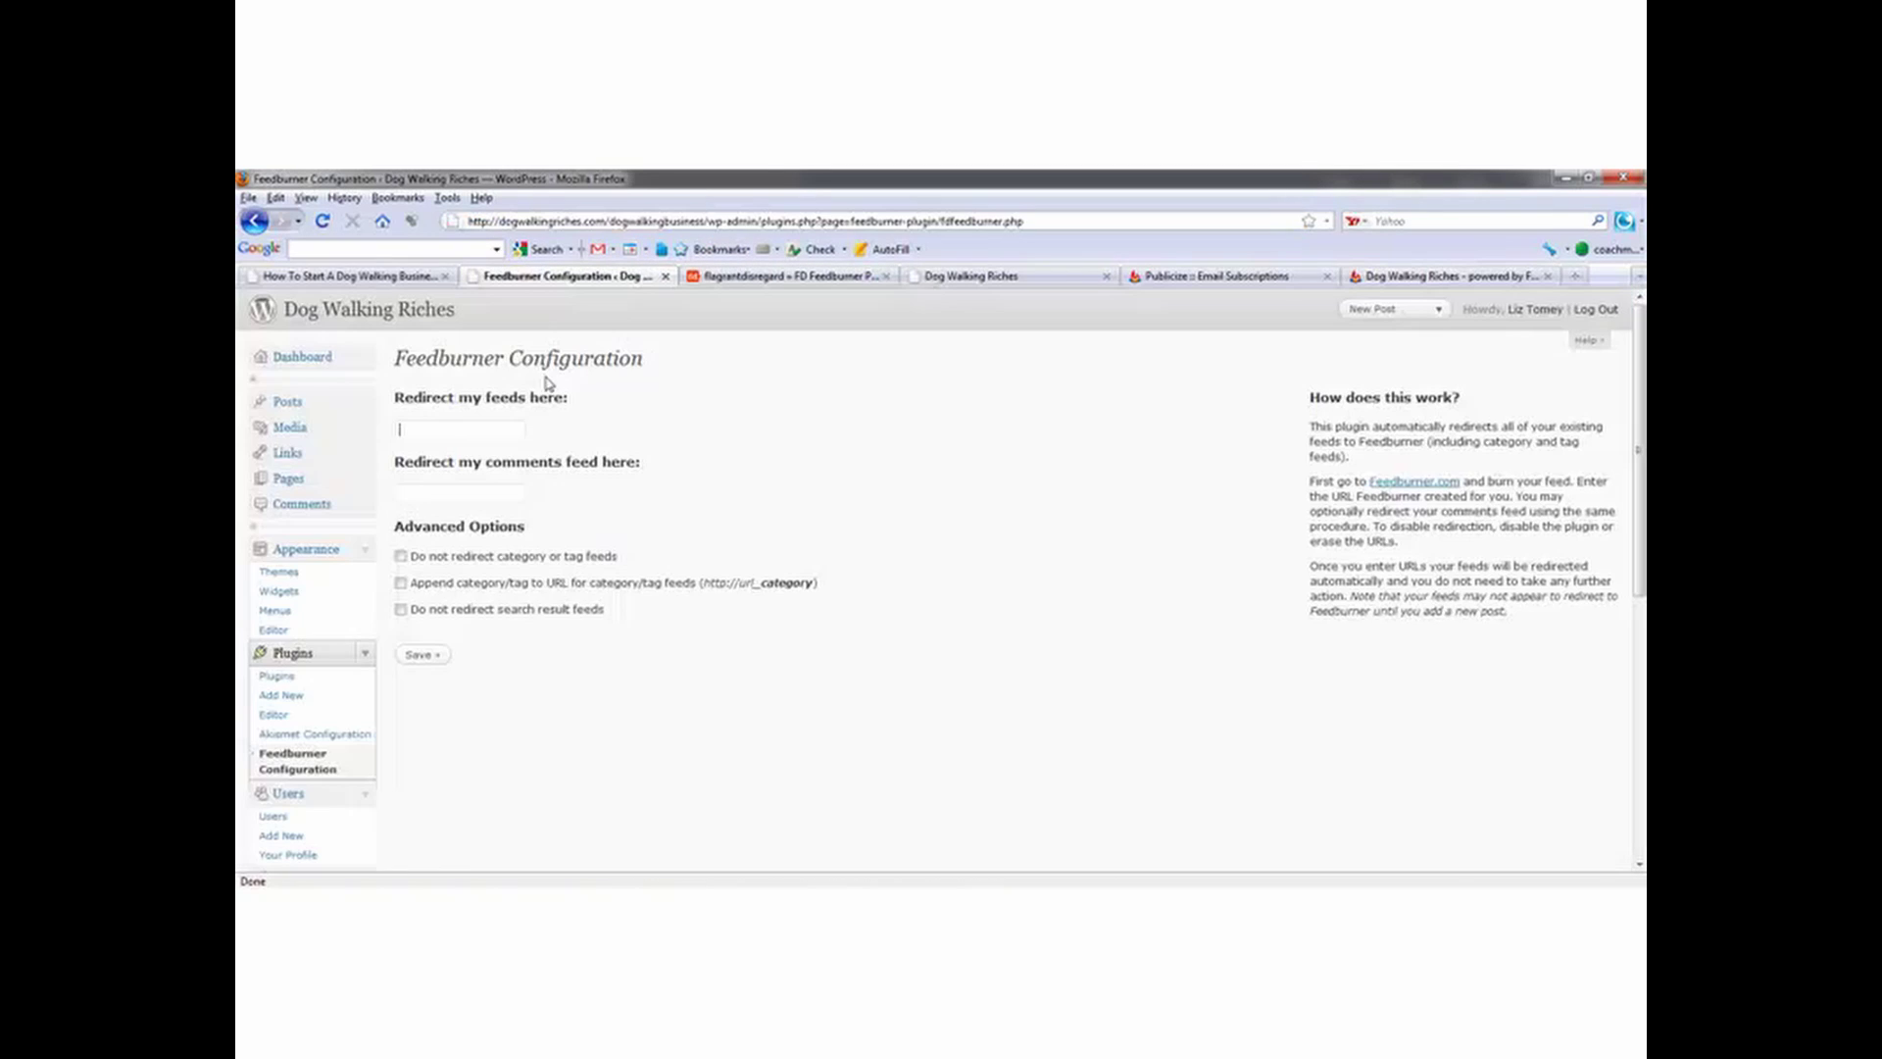
right_click(437, 427)
left_click(510, 517)
left_click(428, 659)
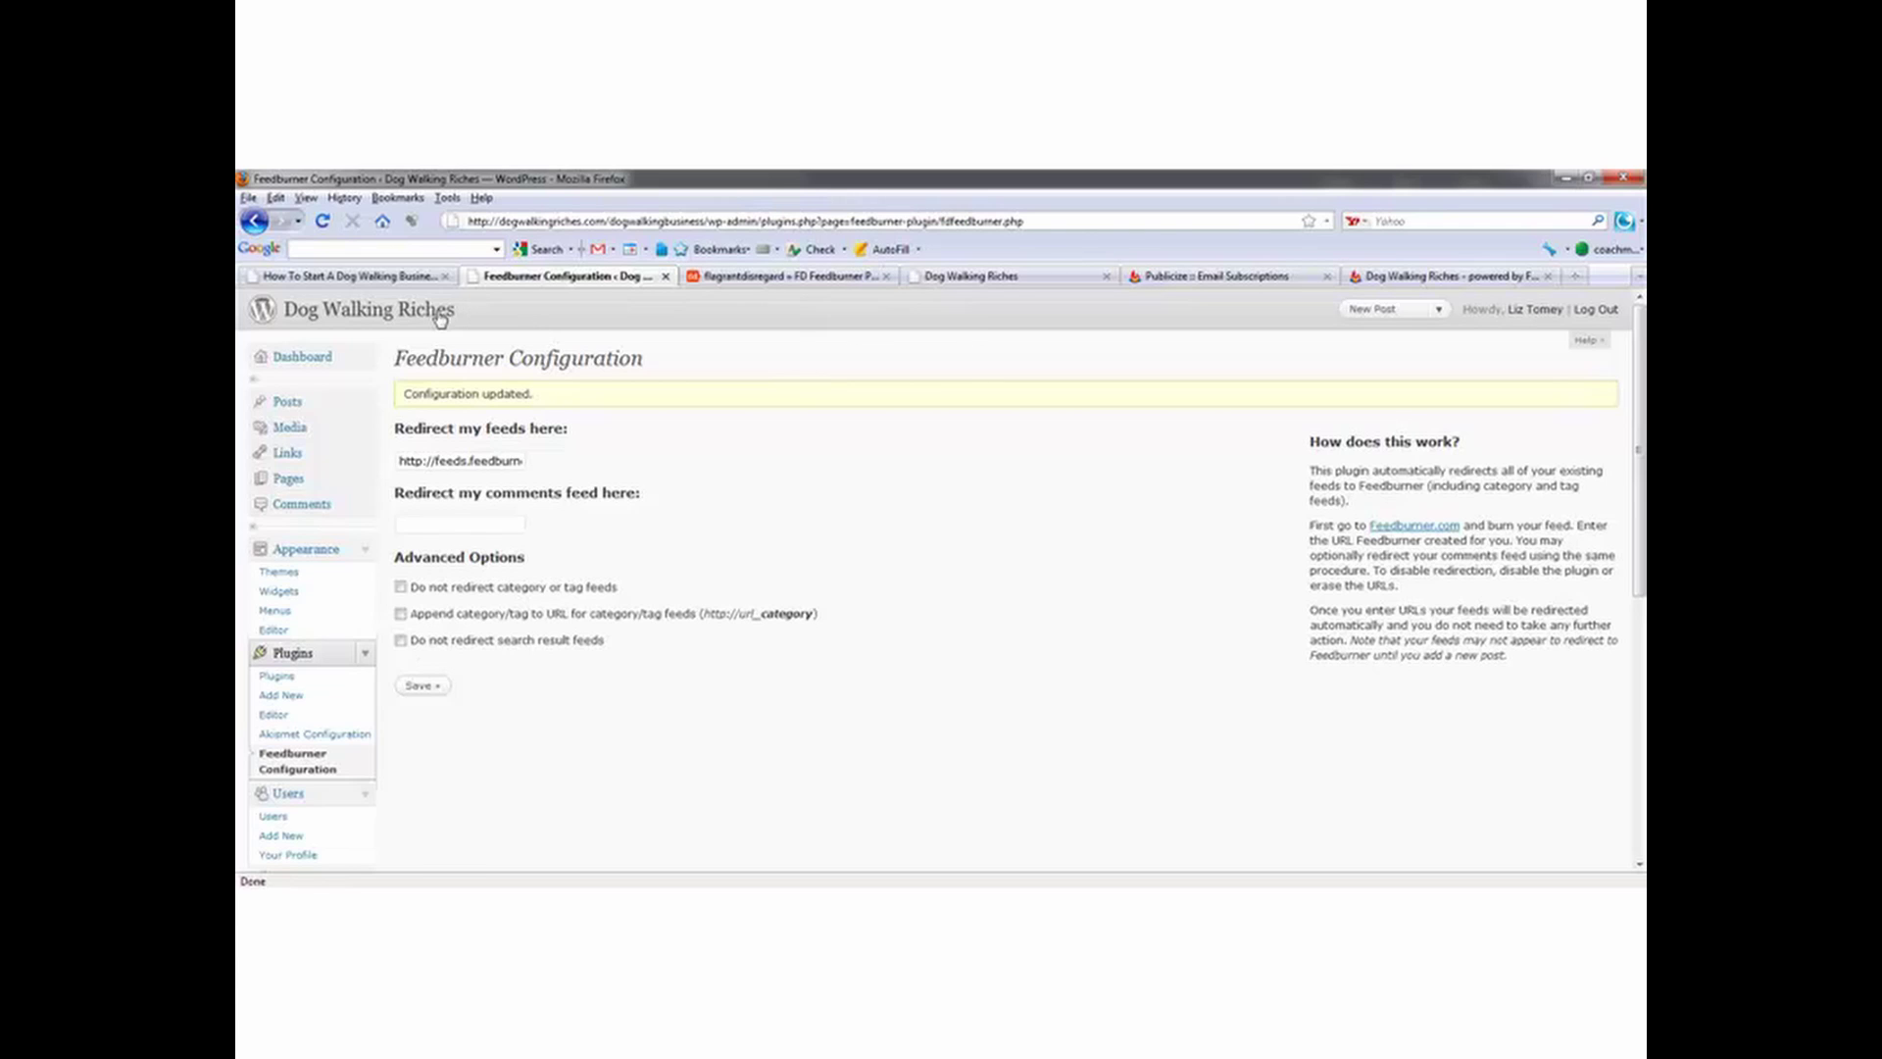
left_click(774, 276)
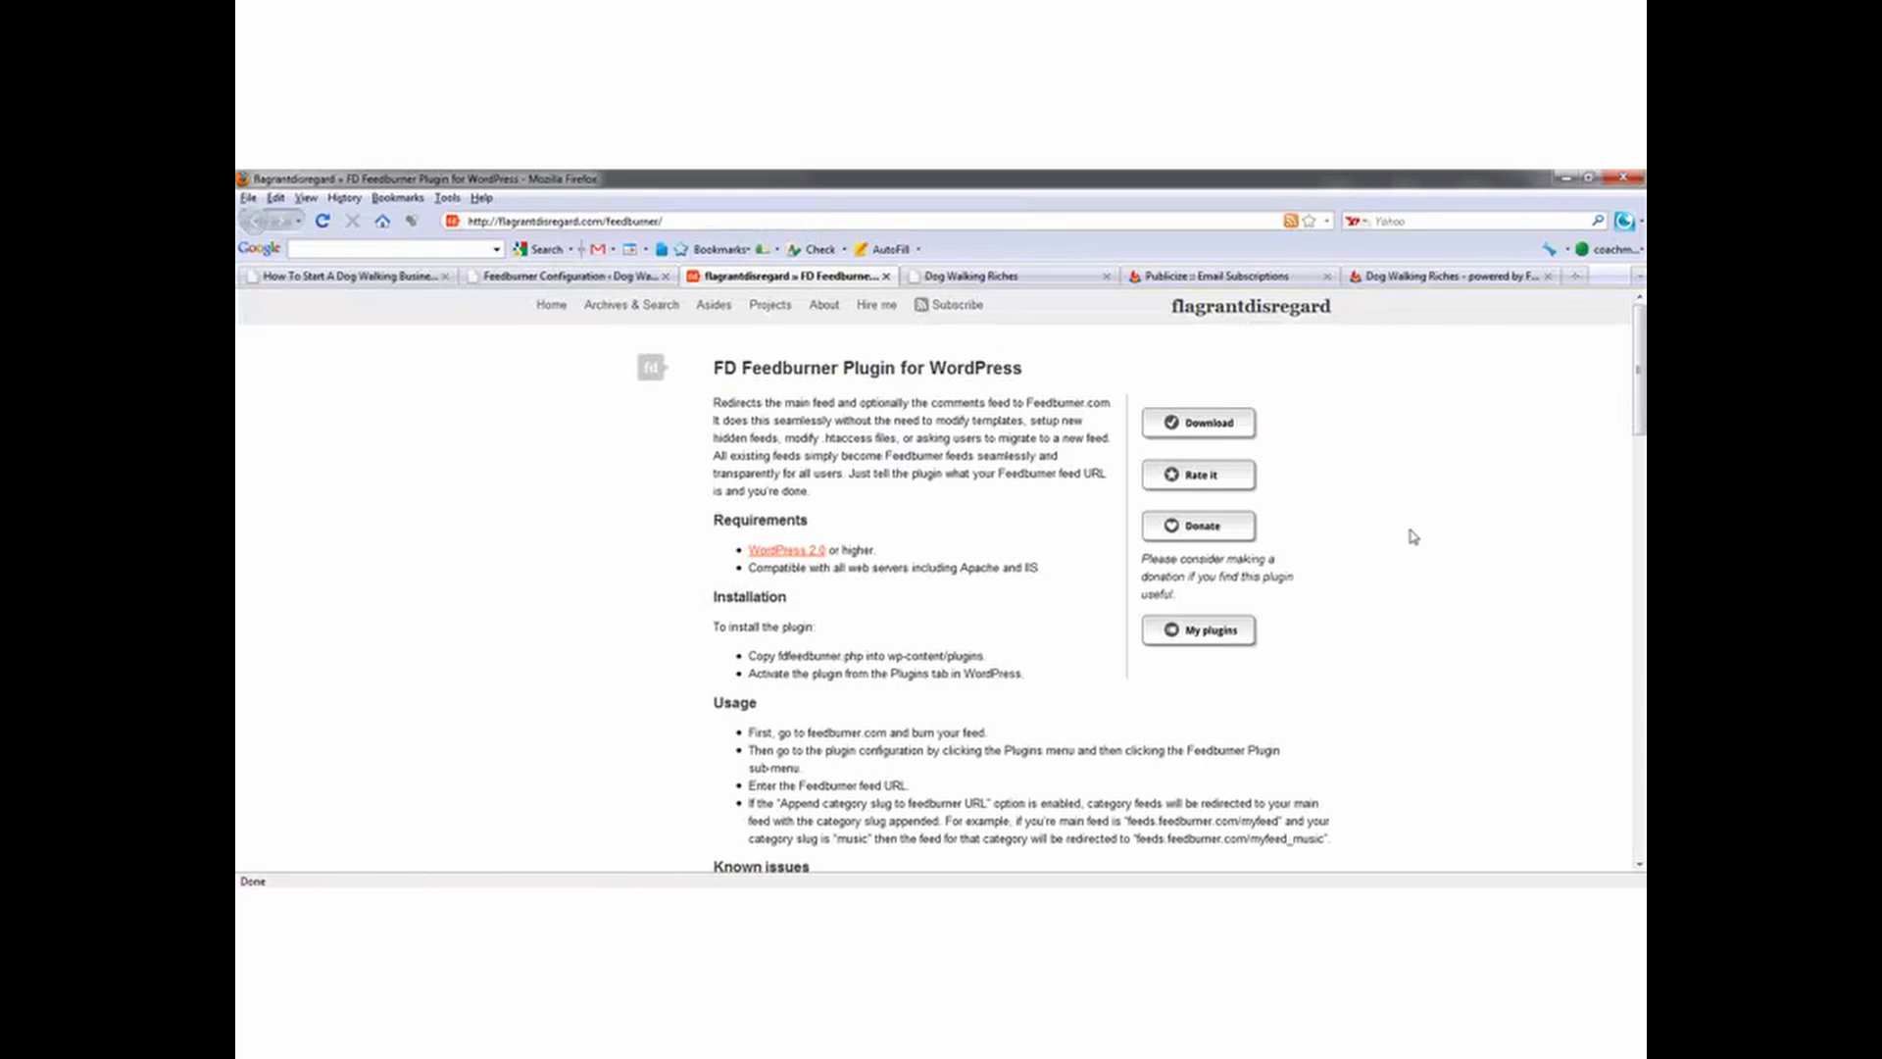
left_click(658, 222)
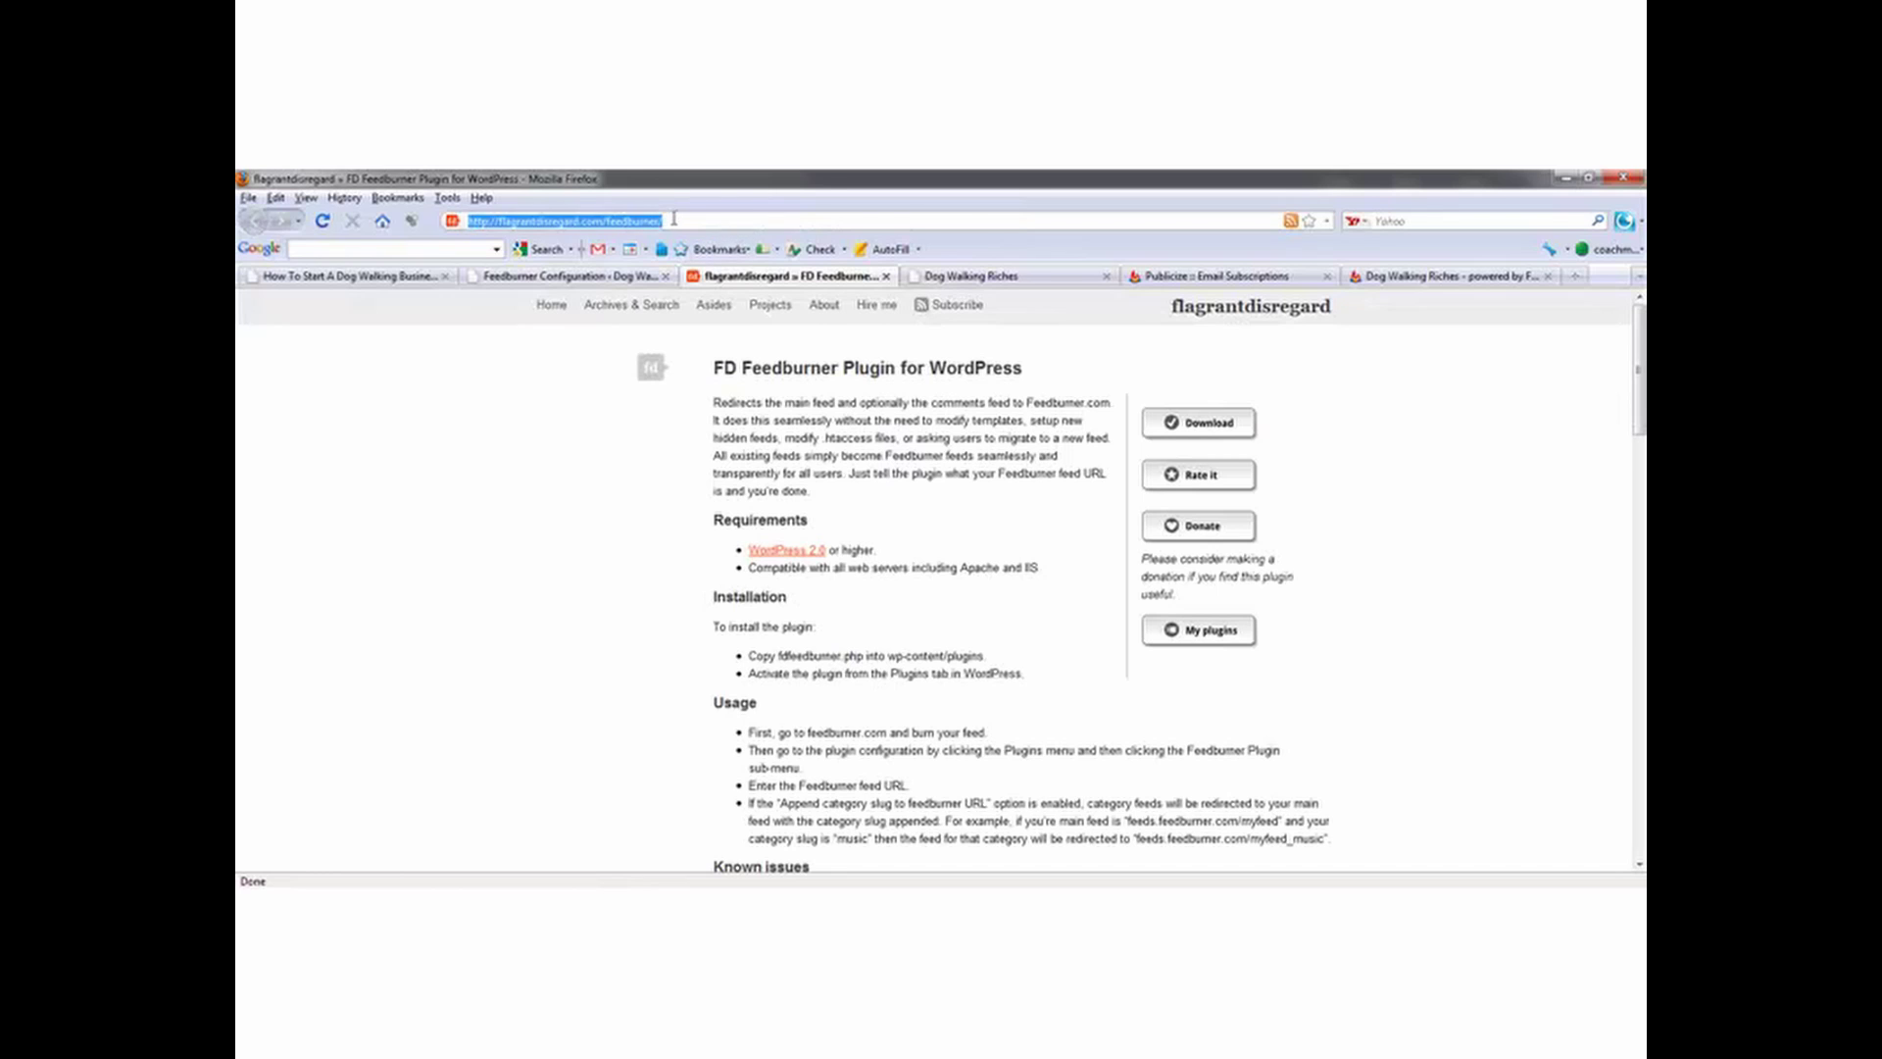
left_click(600, 278)
left_click_drag(368, 310, 712, 280)
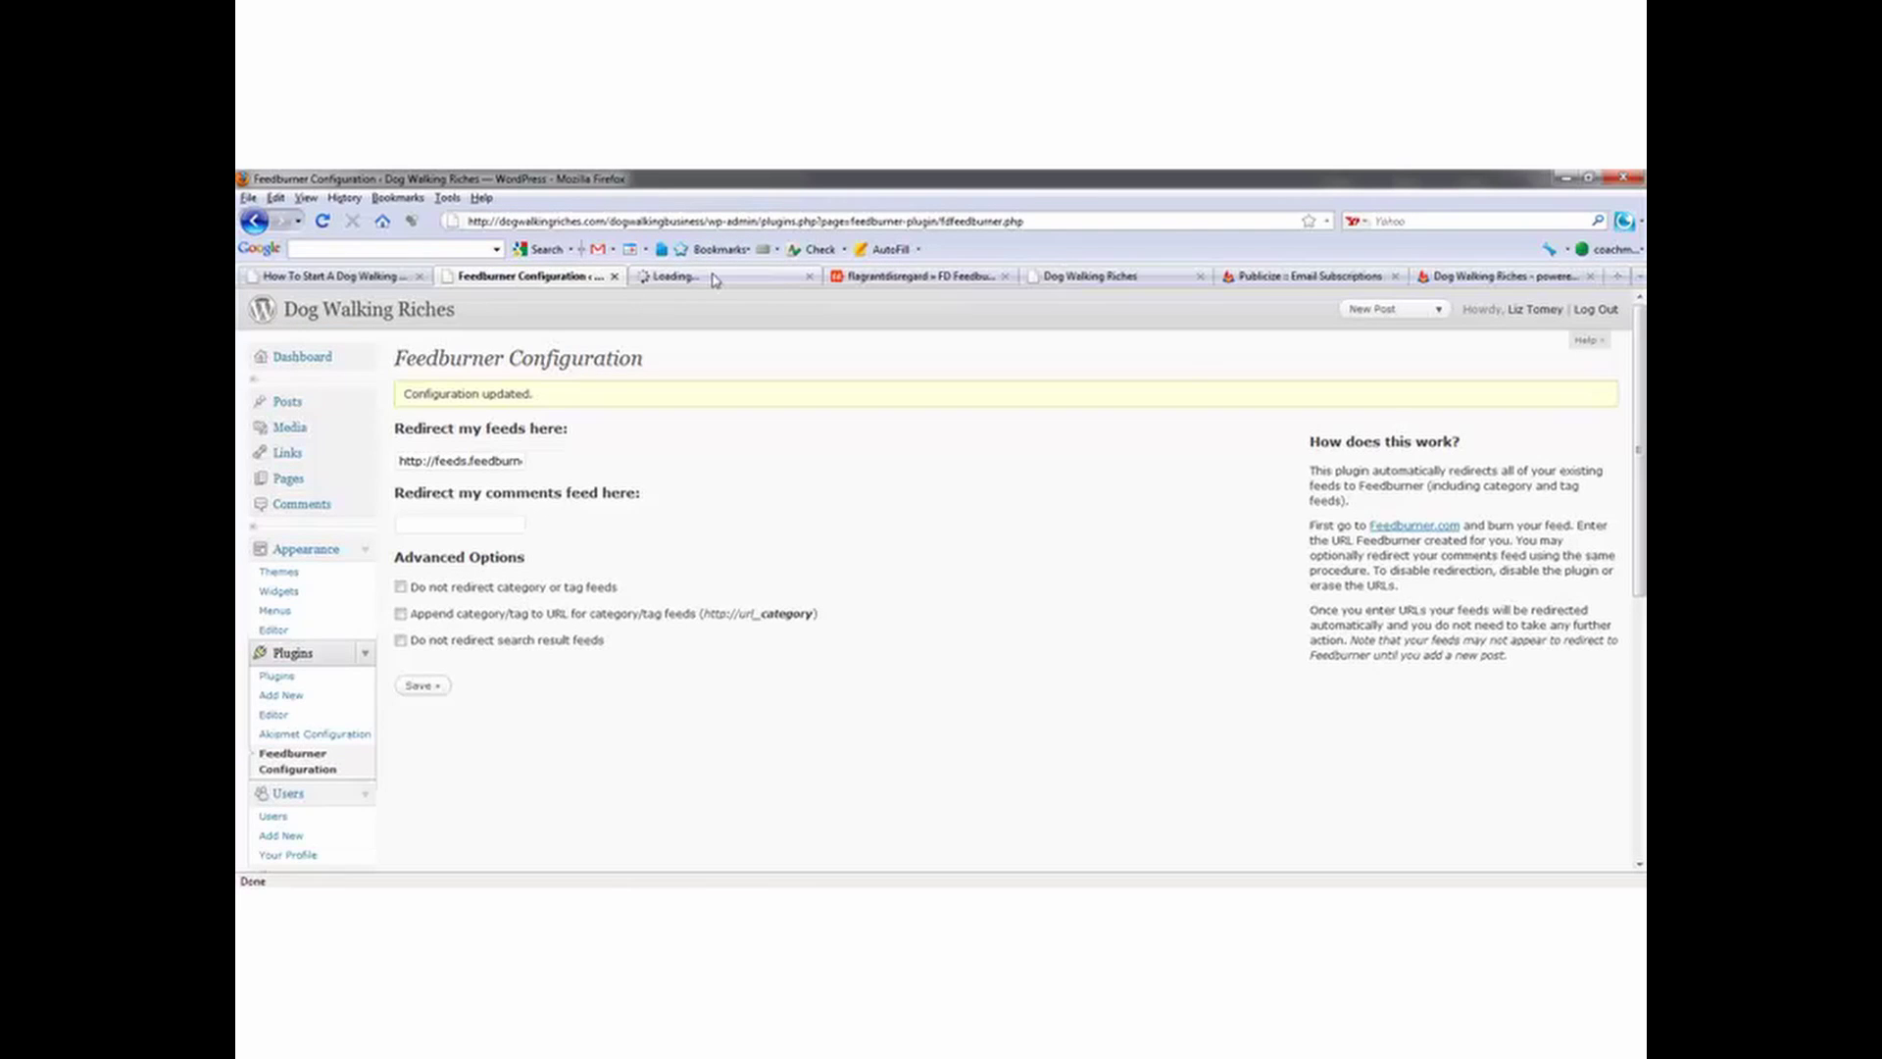
left_click(713, 278)
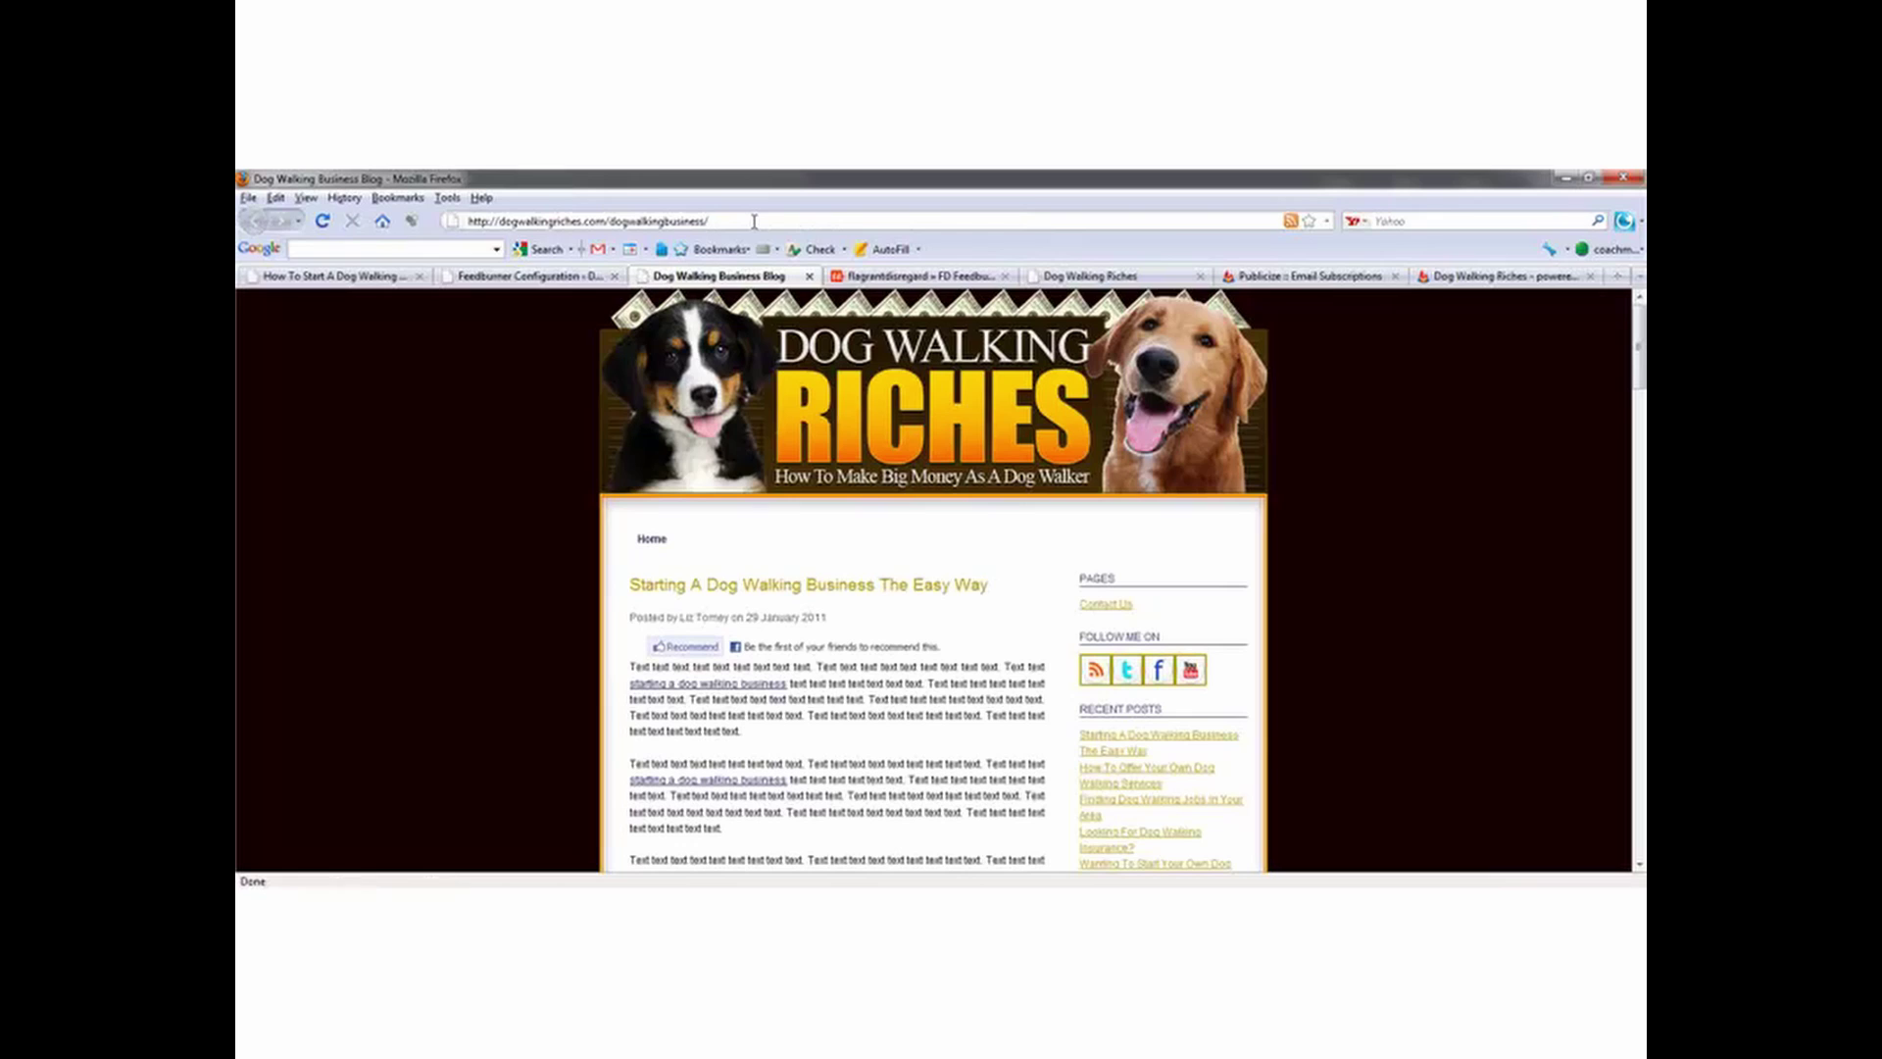
left_click(754, 221)
type("feed")
key("Return")
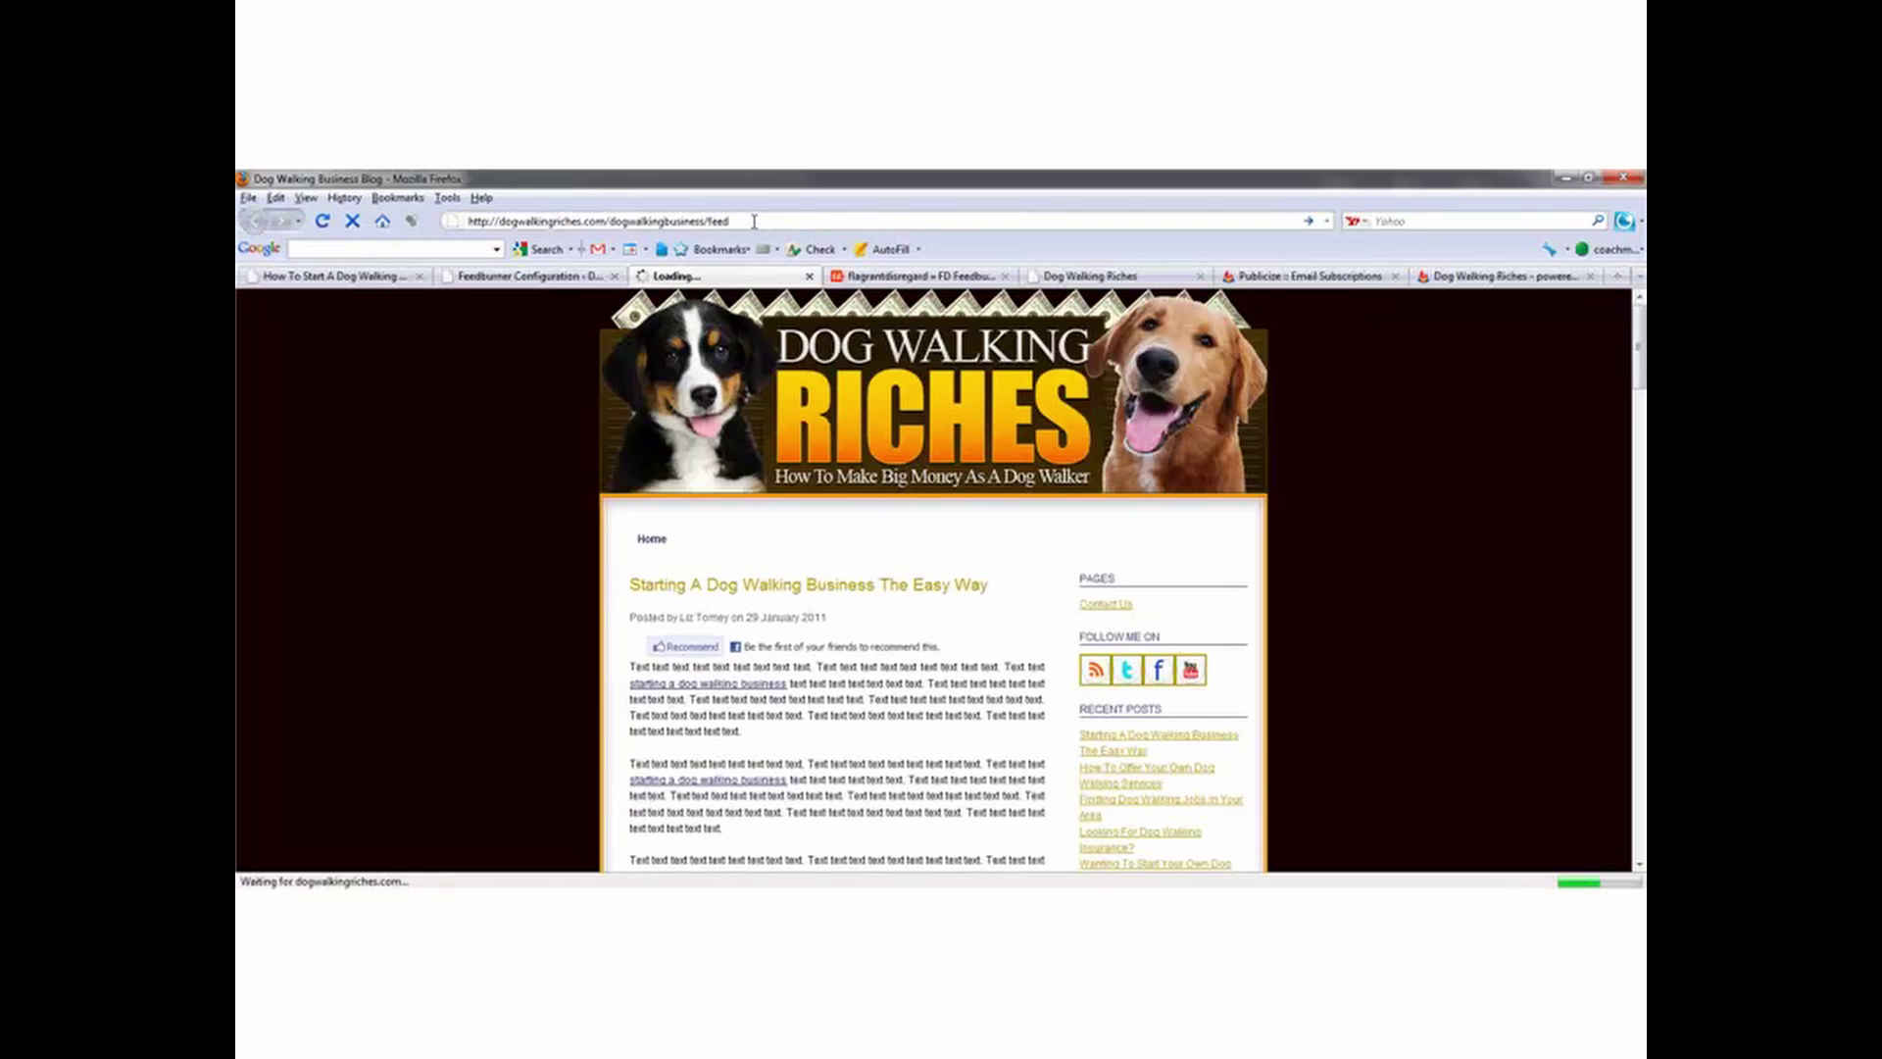
left_click(320, 225)
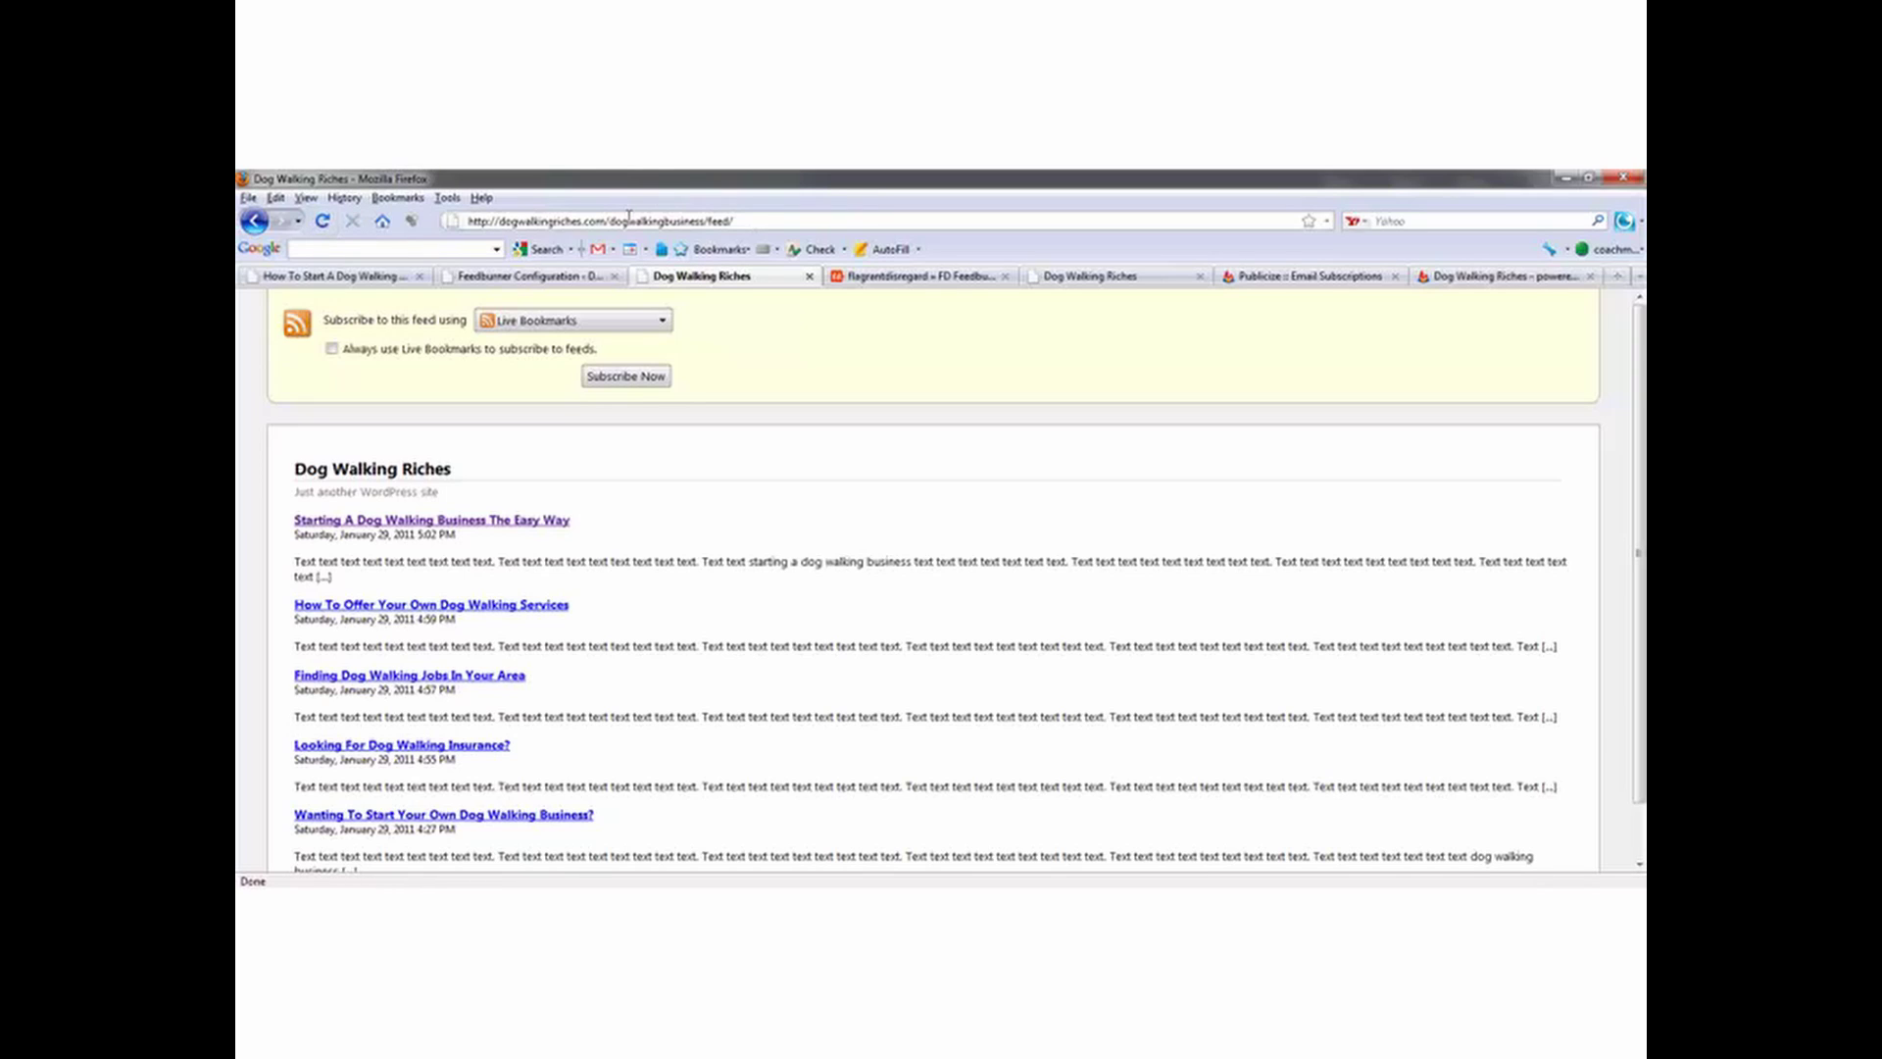
Step: Copy the blog's feed address, test it in another browser window, and return to the original window
triple_click(664, 221)
right_click(671, 220)
left_click(734, 285)
key("alt+Tab")
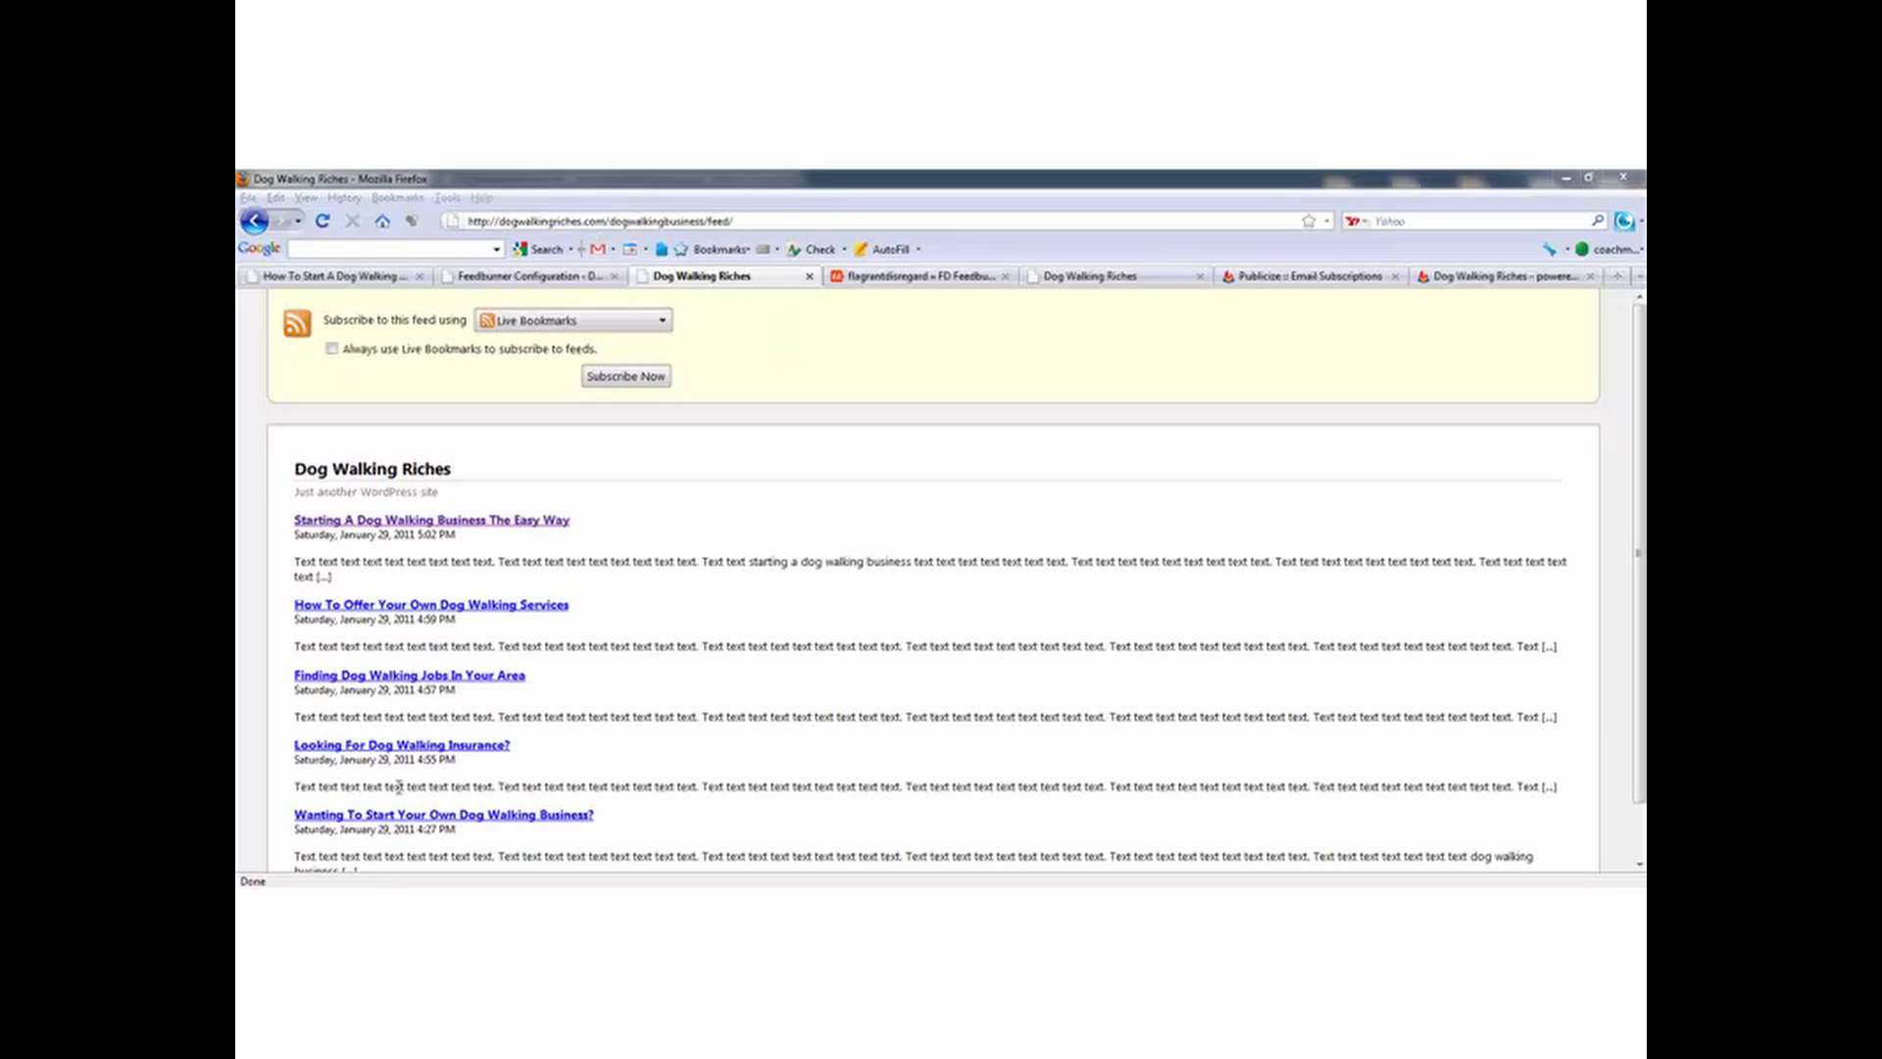
right_click(591, 222)
left_click(634, 299)
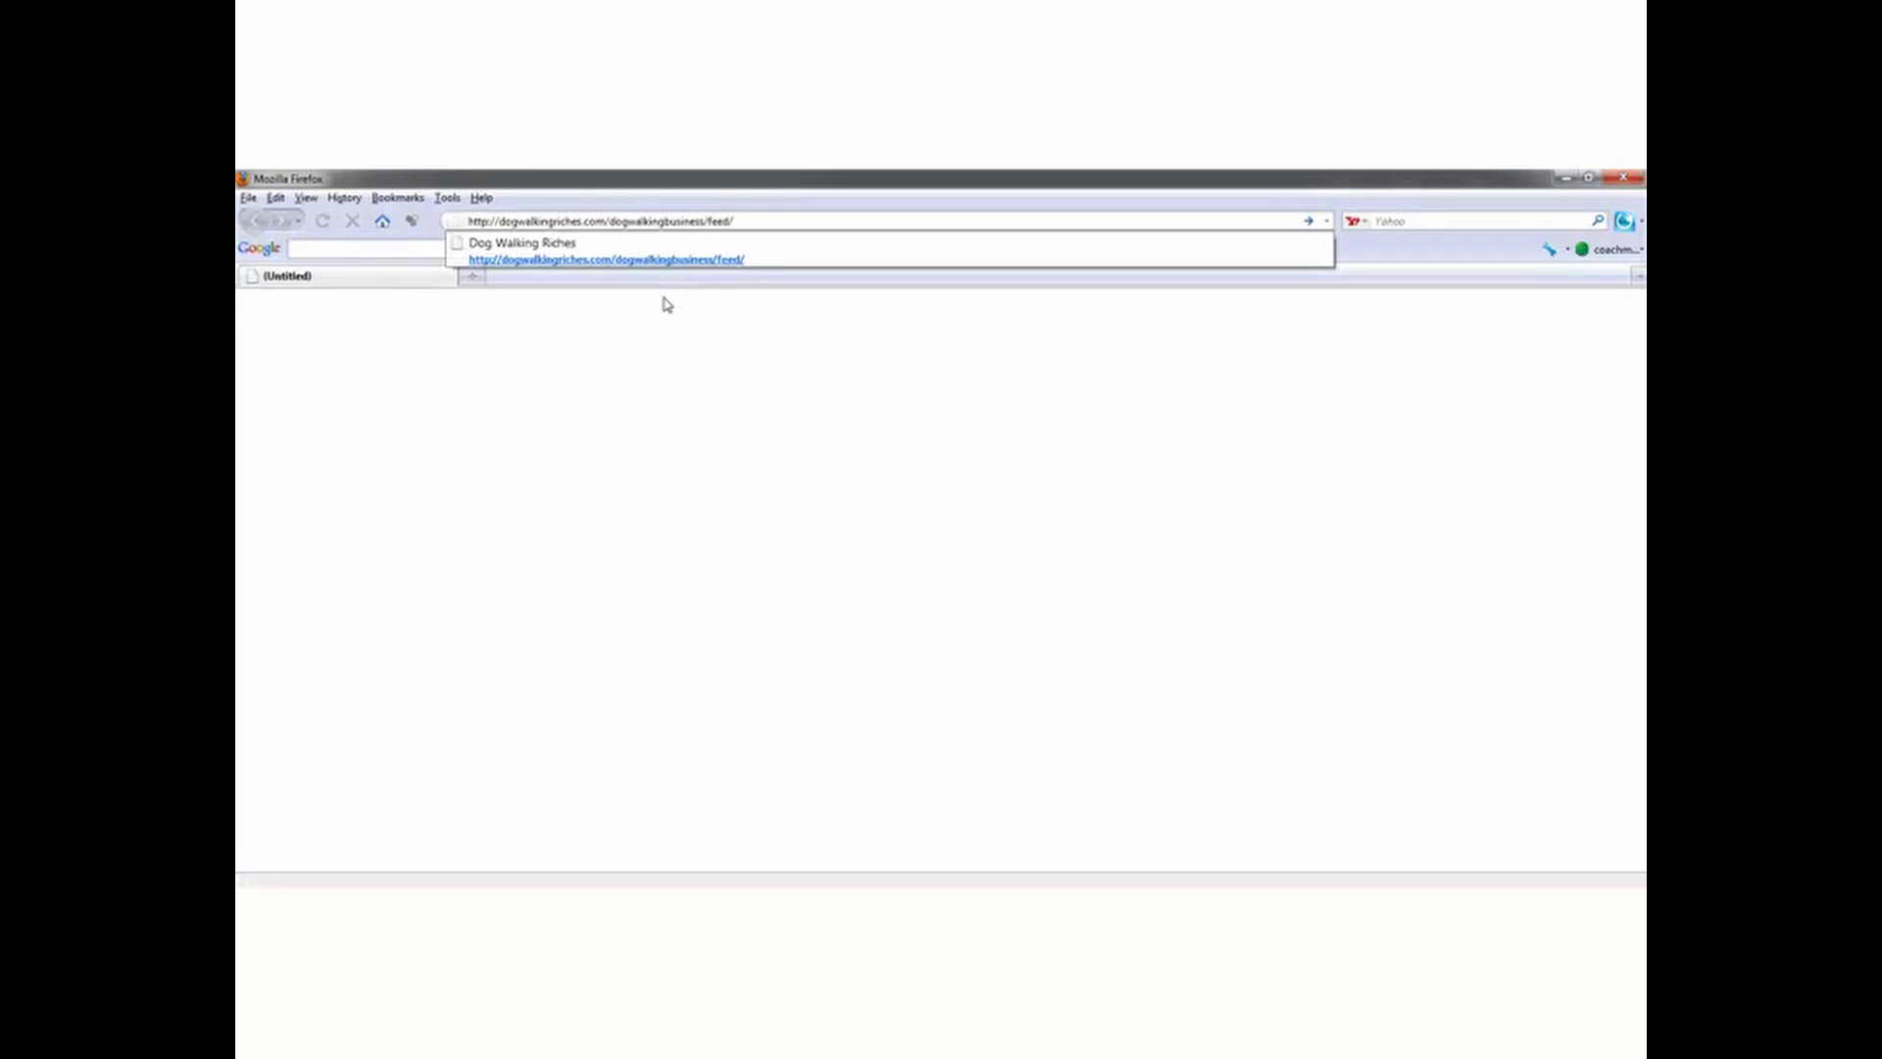
key("Return")
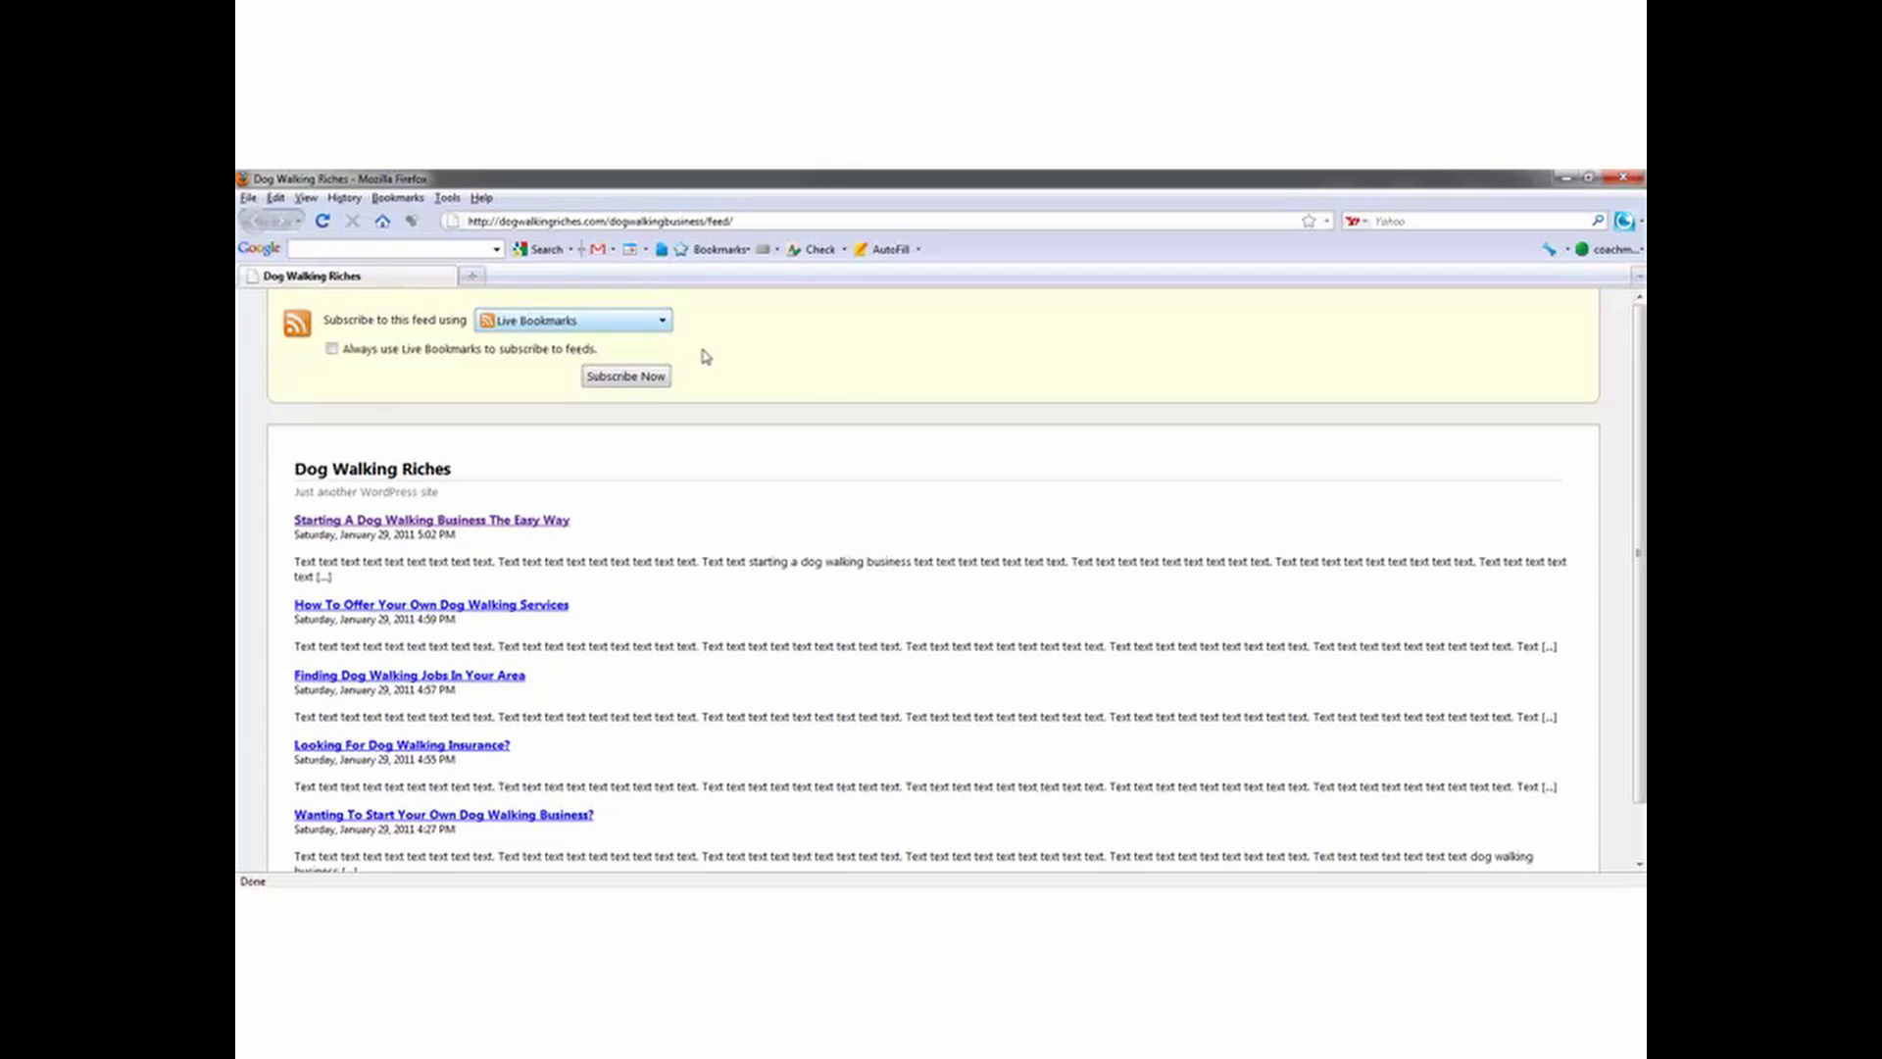
key("alt+Tab")
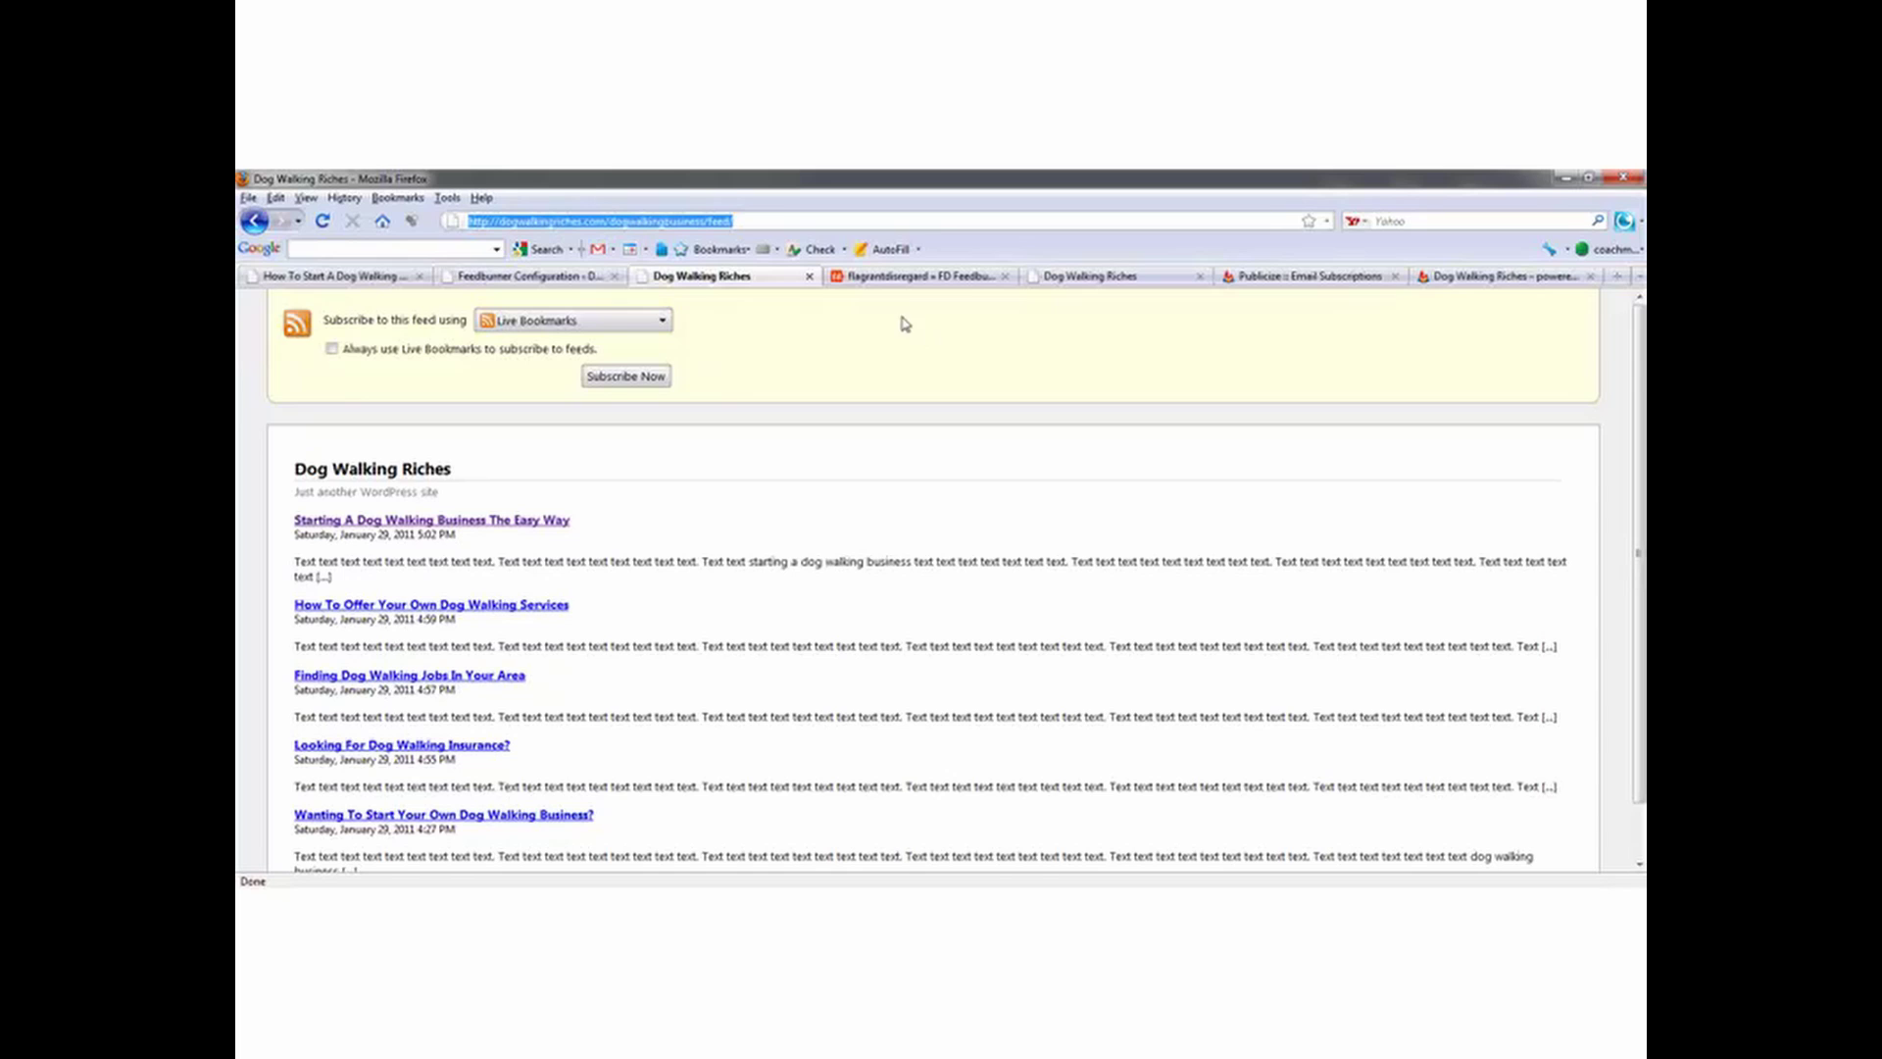
Step: Copy the FeedBurner address from the public feed page and go back from the blog's feed to its home page
left_click(1495, 284)
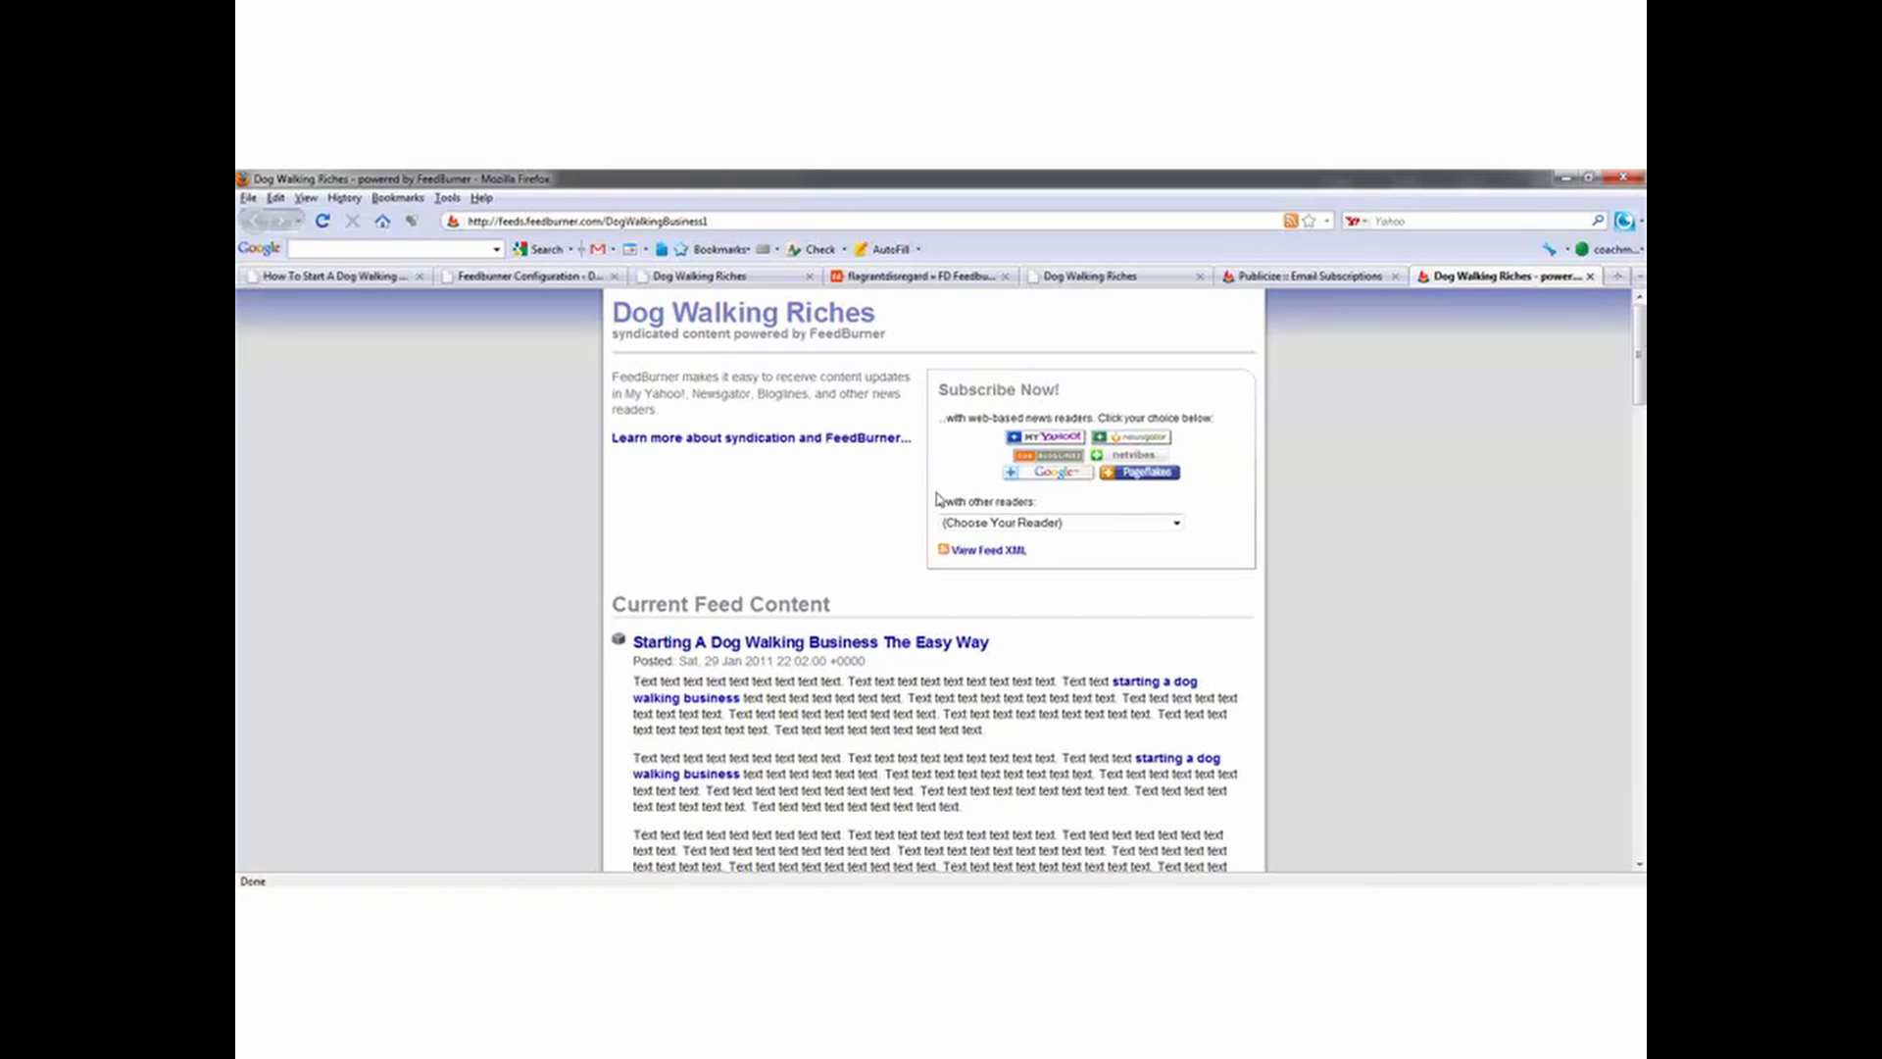
right_click(606, 221)
left_click(647, 345)
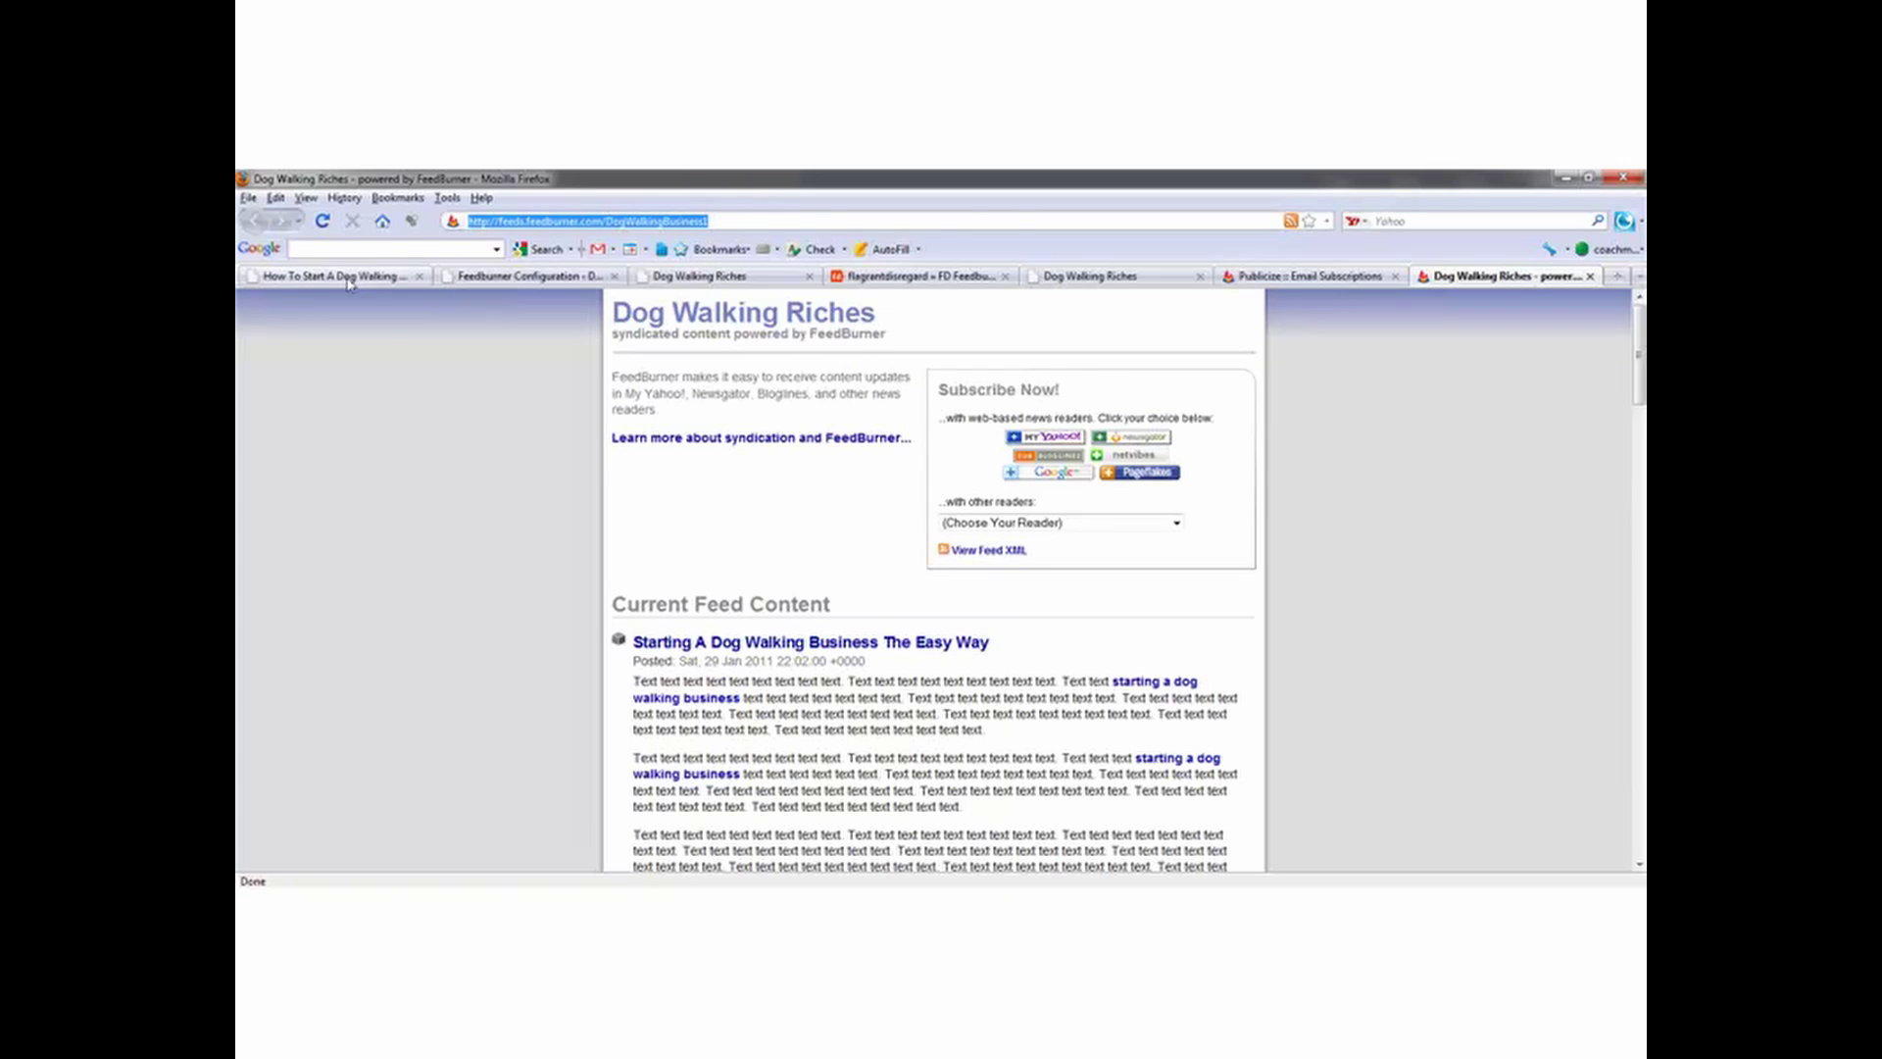
left_click(501, 279)
left_click(683, 282)
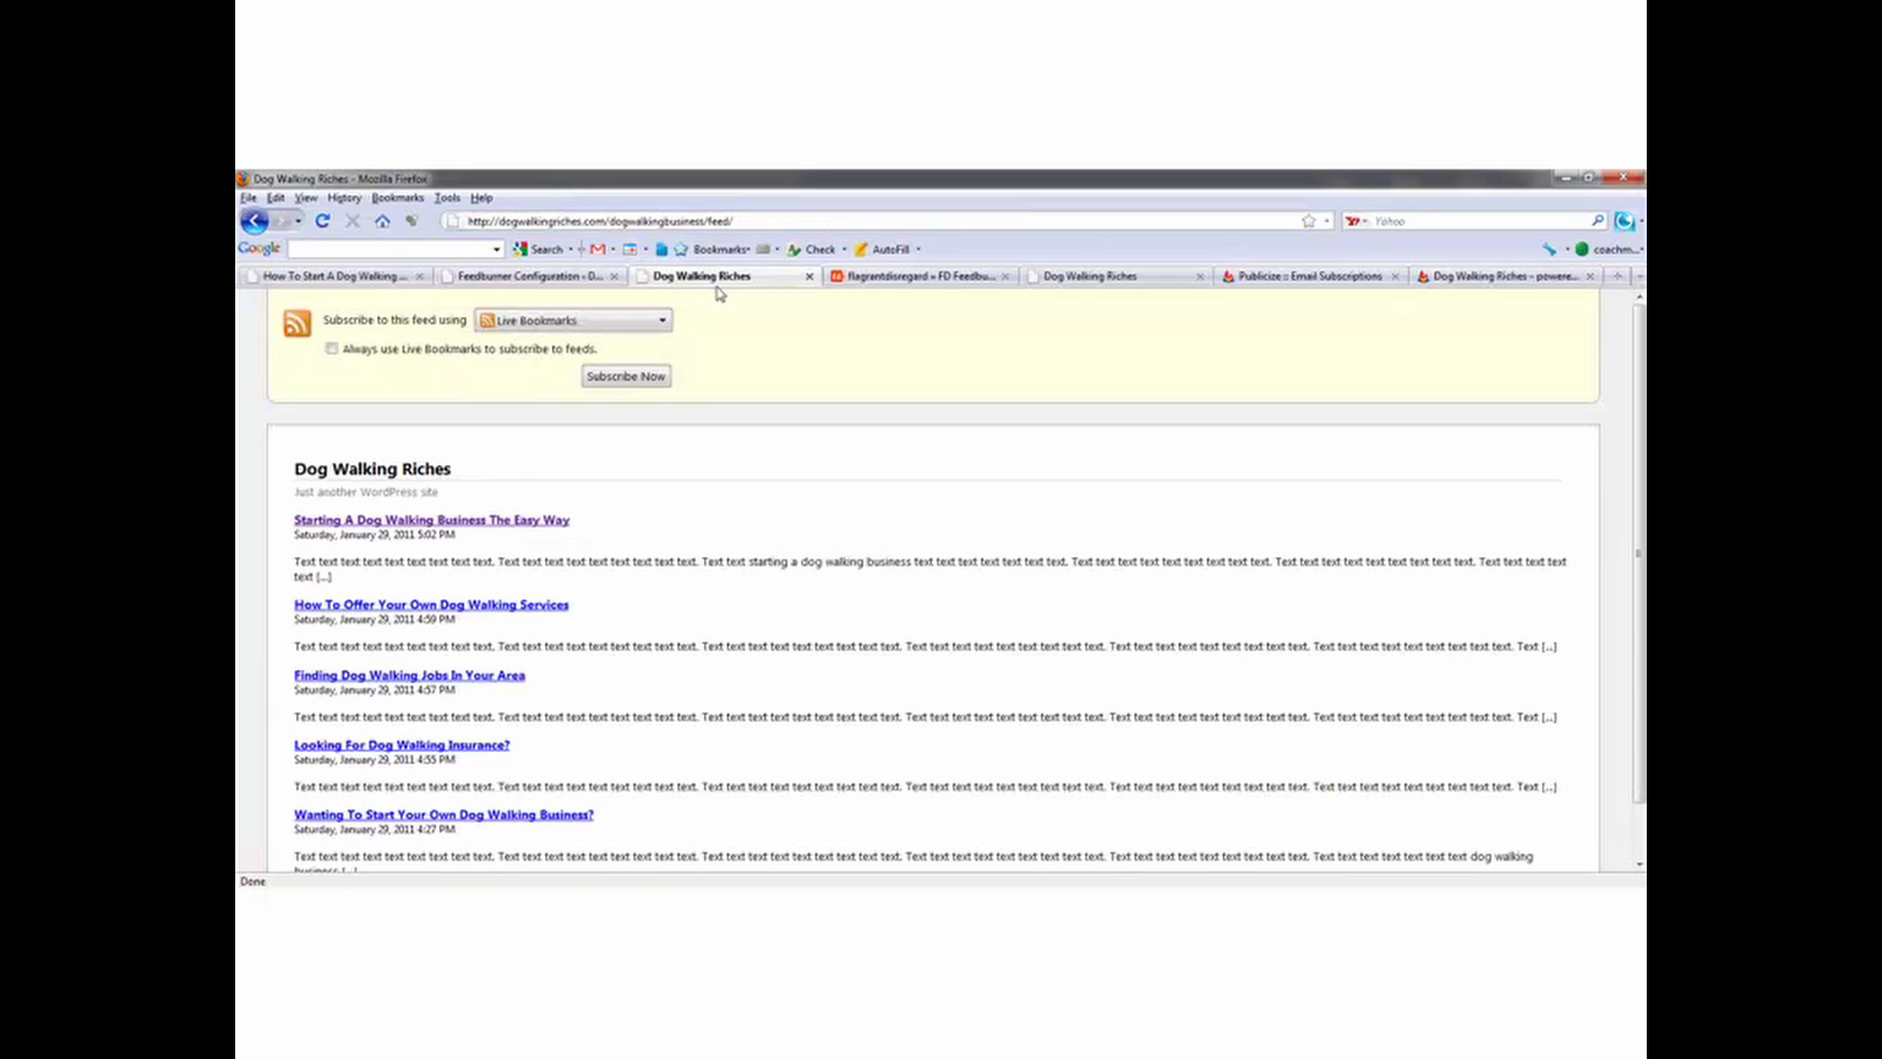
left_click(254, 220)
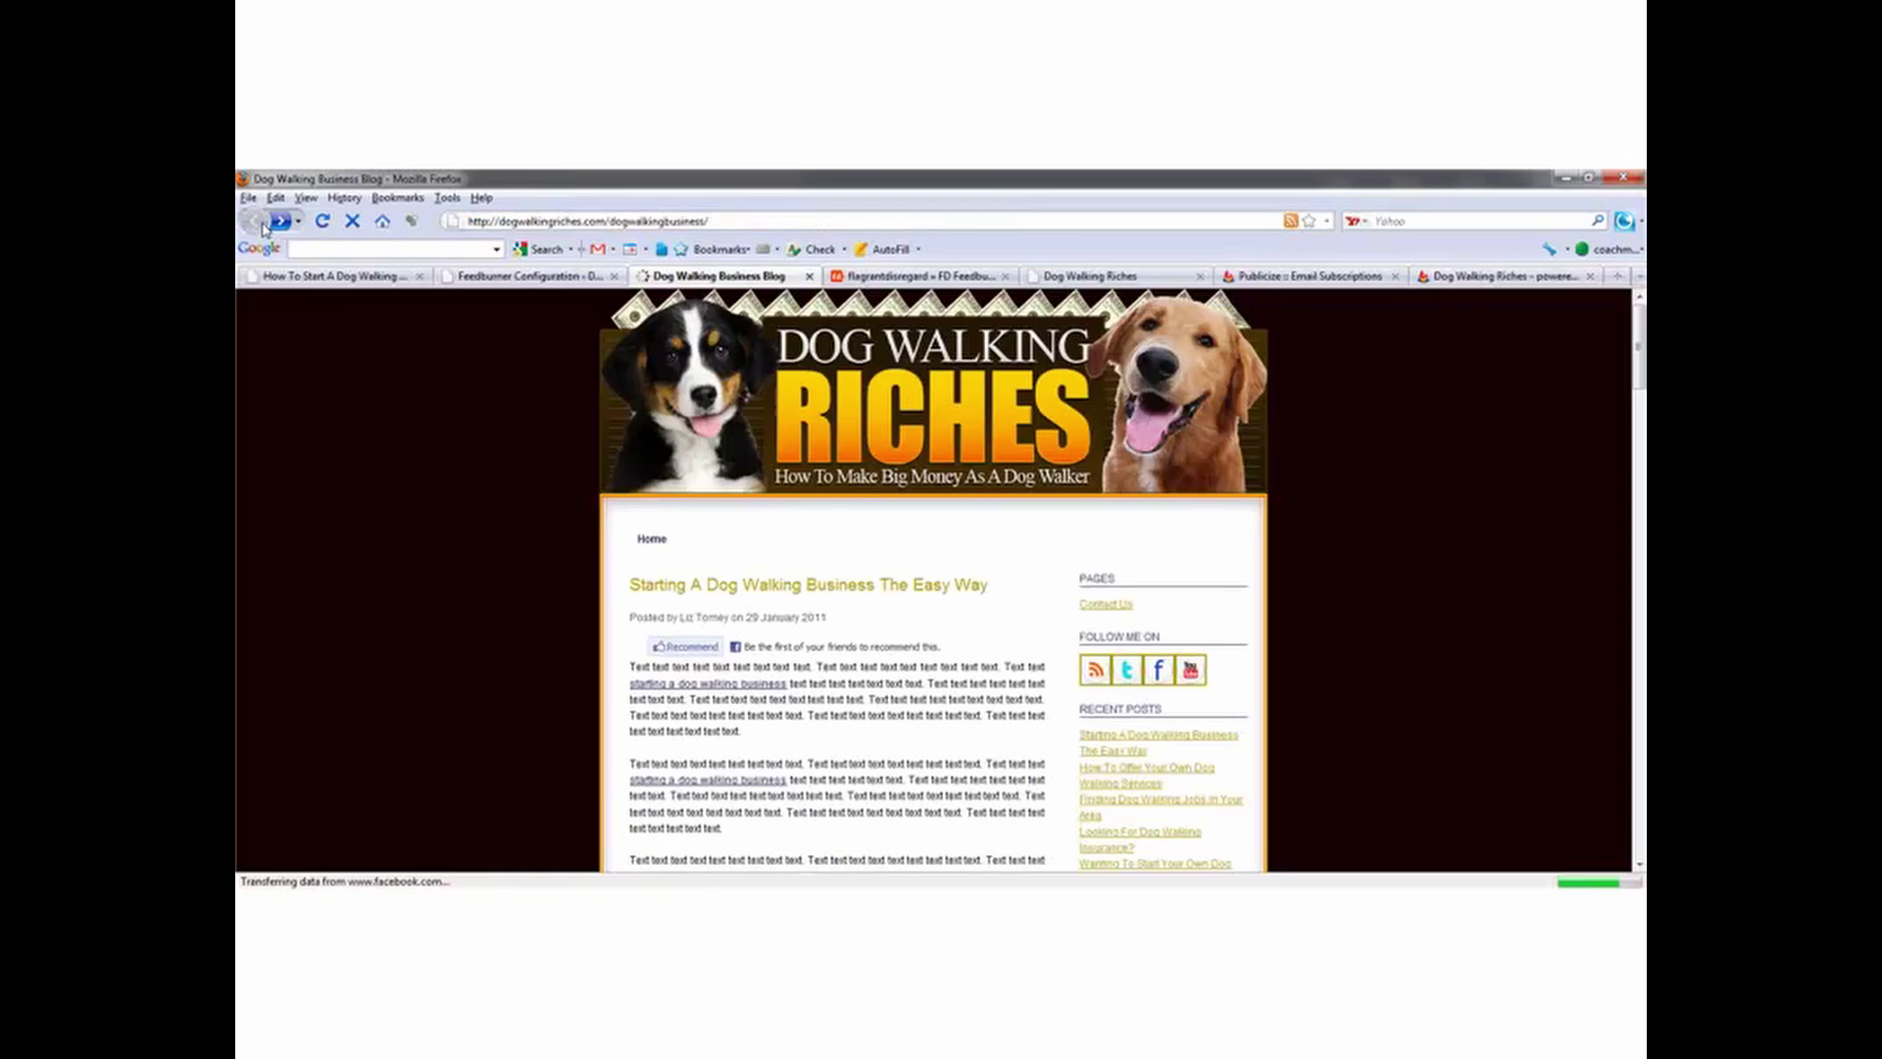
Step: Look through the installed WordPress plugins, including the Social Profiles Widget
left_click(513, 282)
left_click(308, 659)
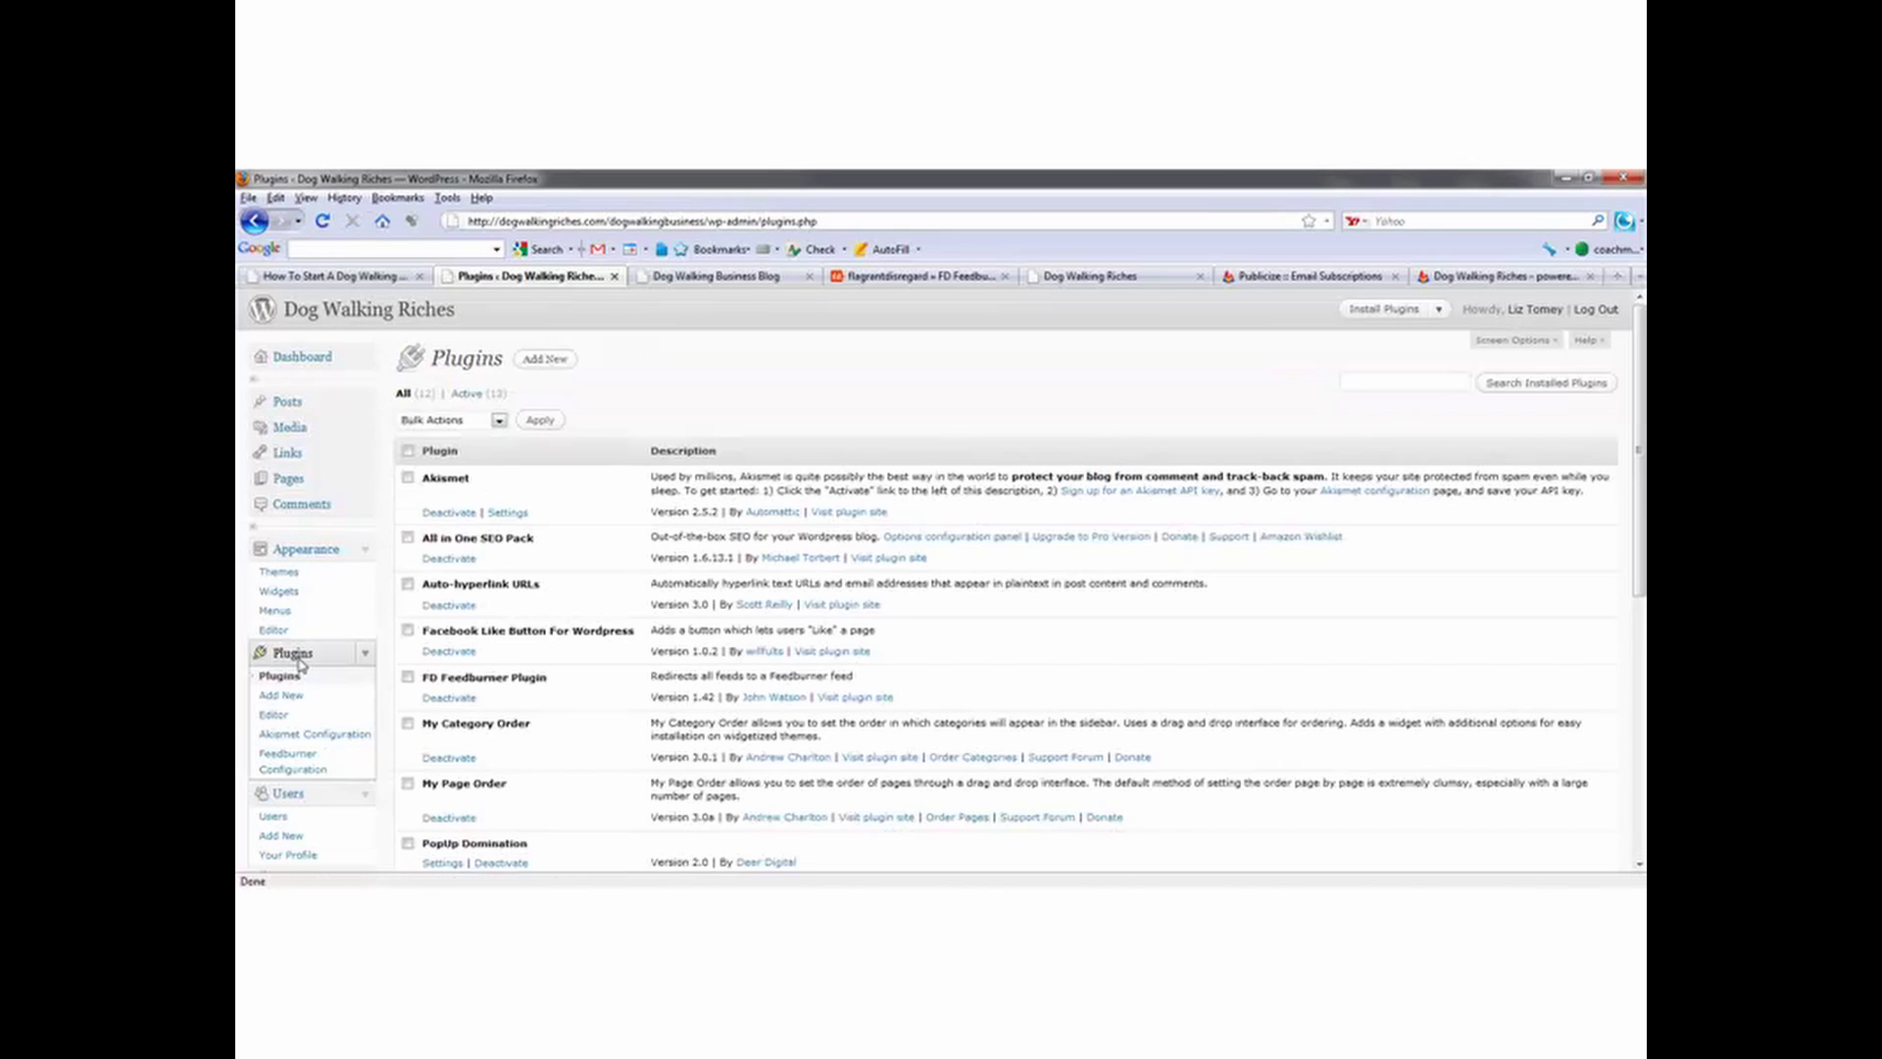
scroll(1628, 616, "down", 5)
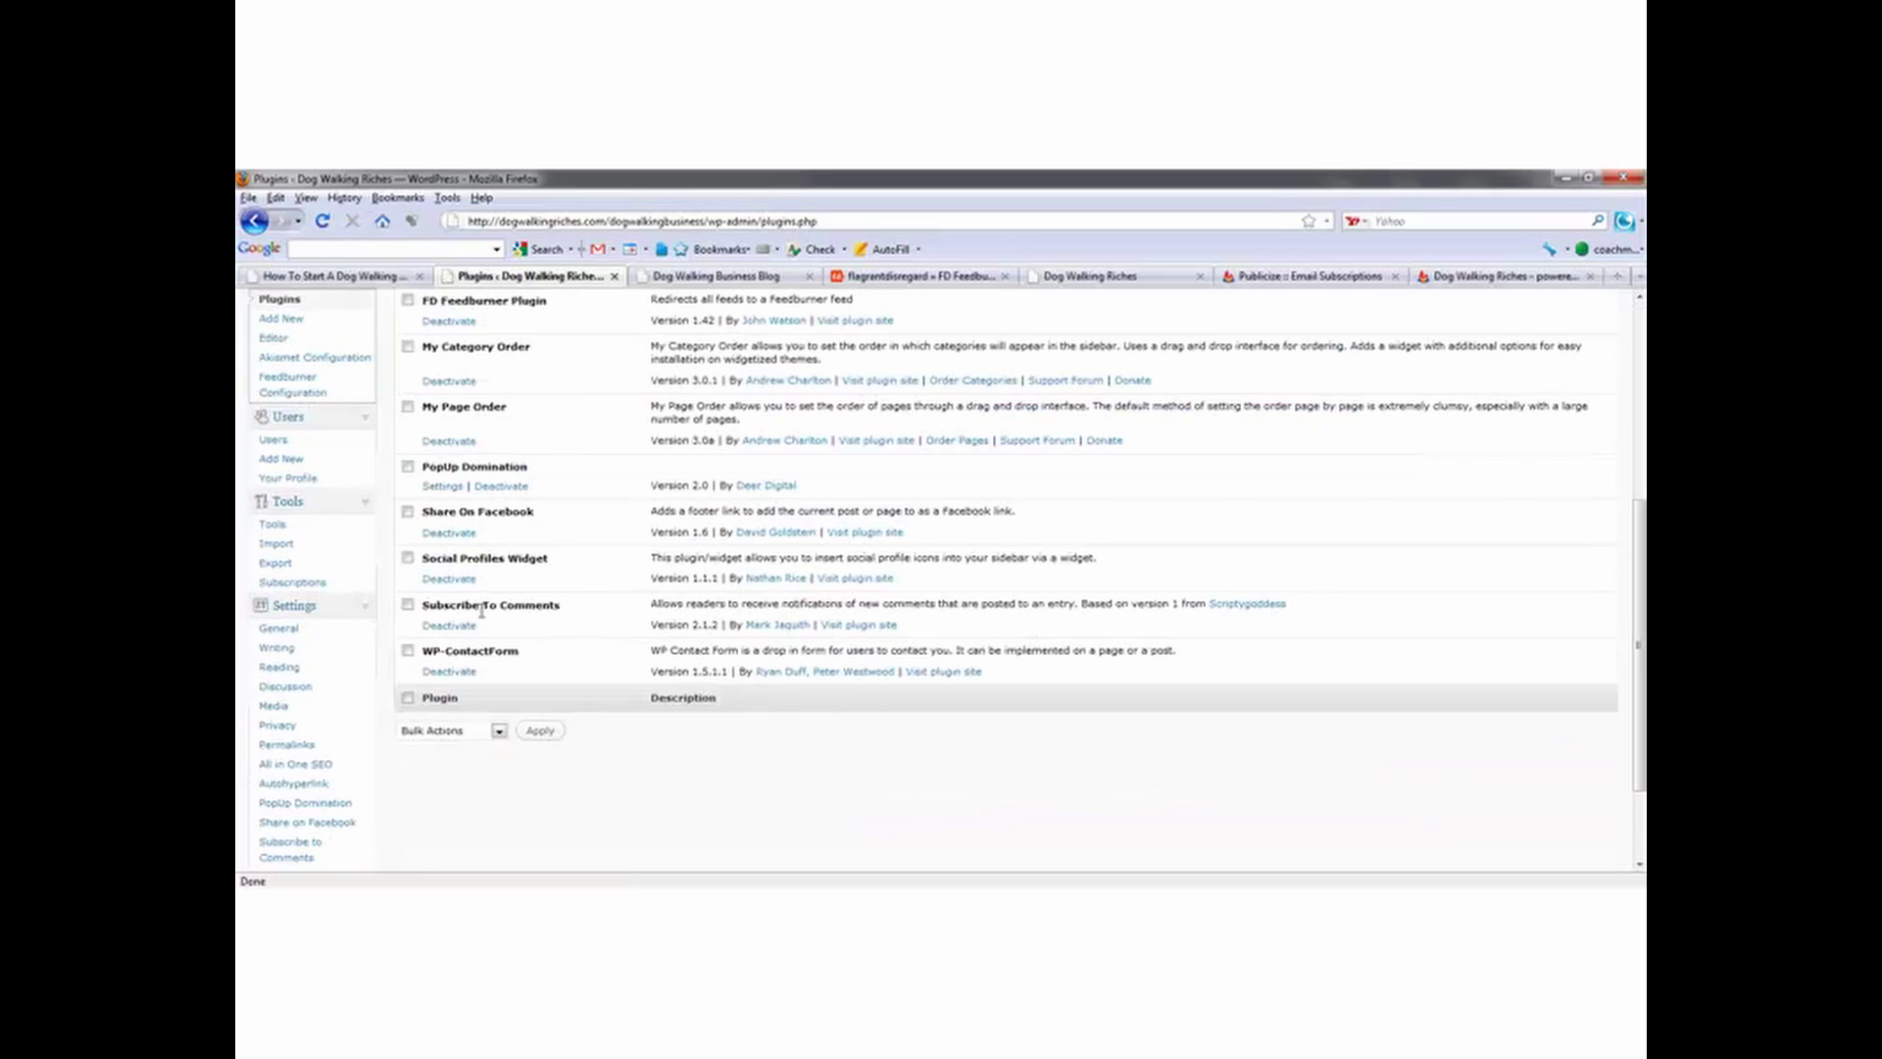
scroll(1537, 569, "down", 2)
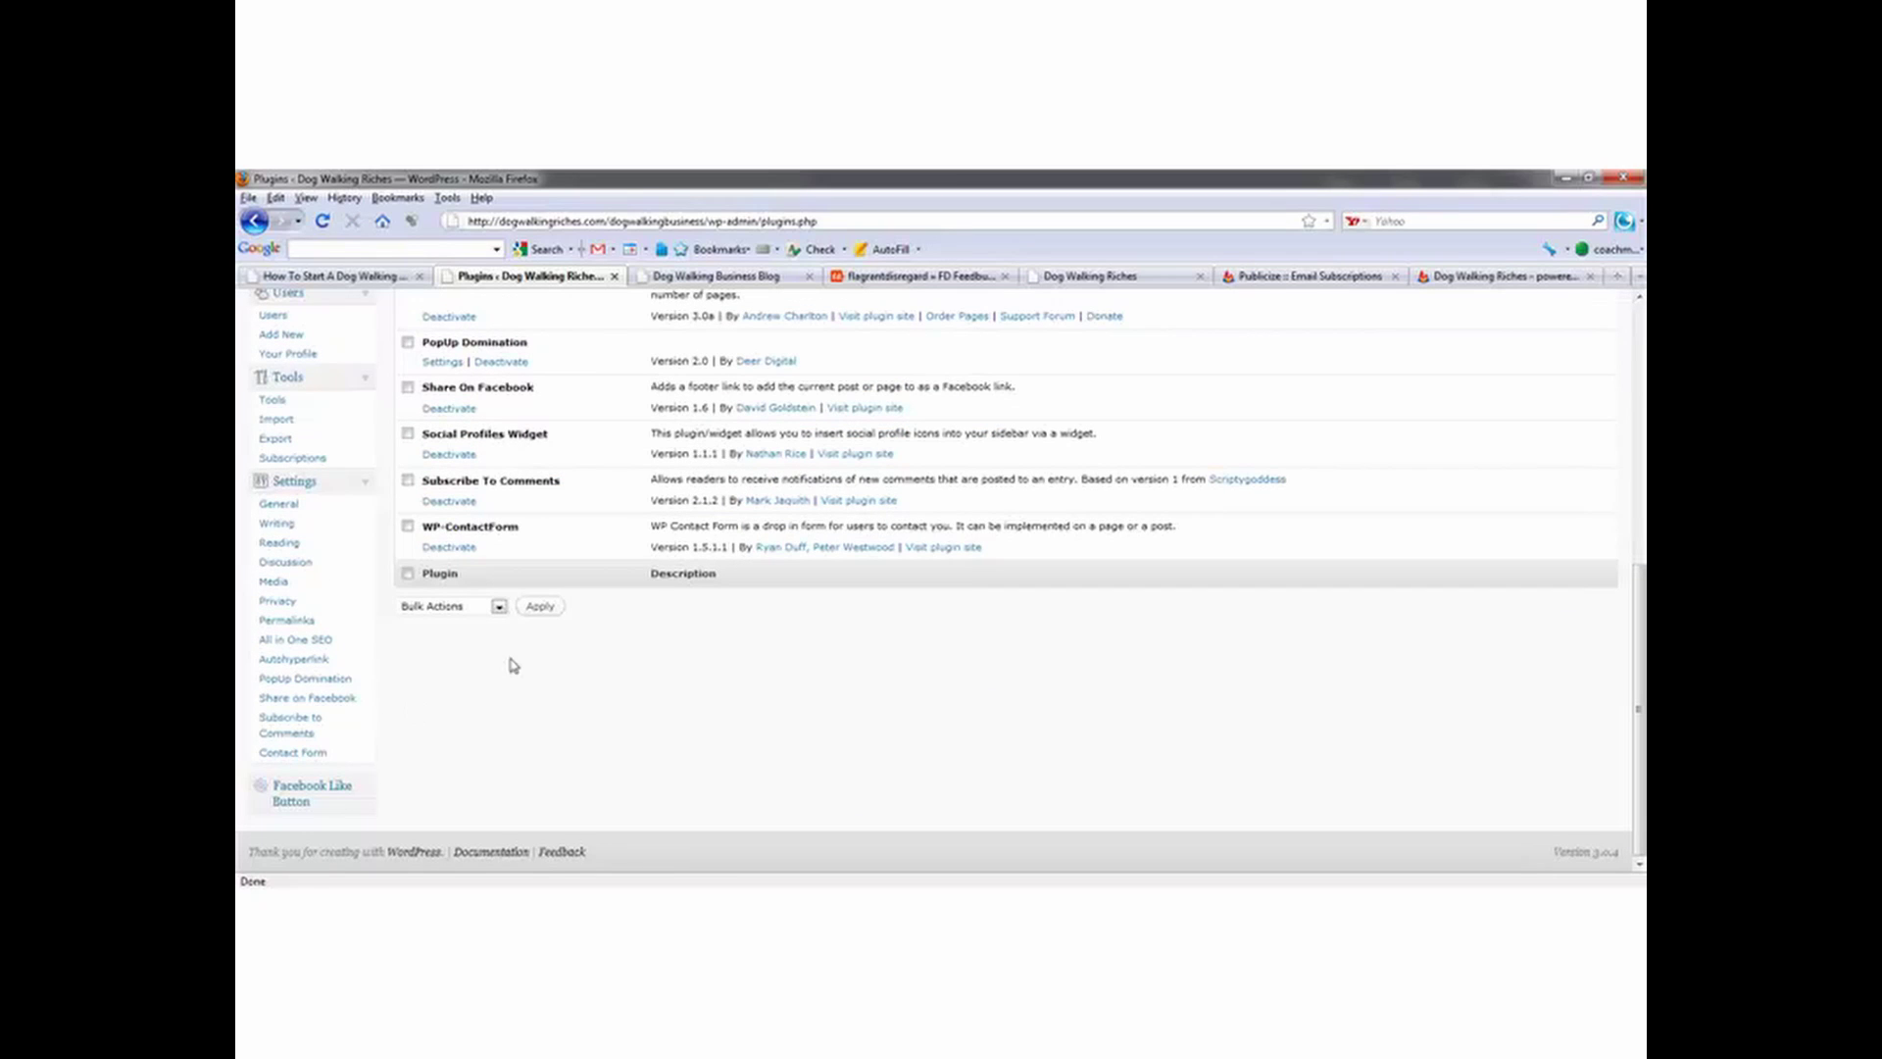
left_click_drag(1638, 618, 1638, 417)
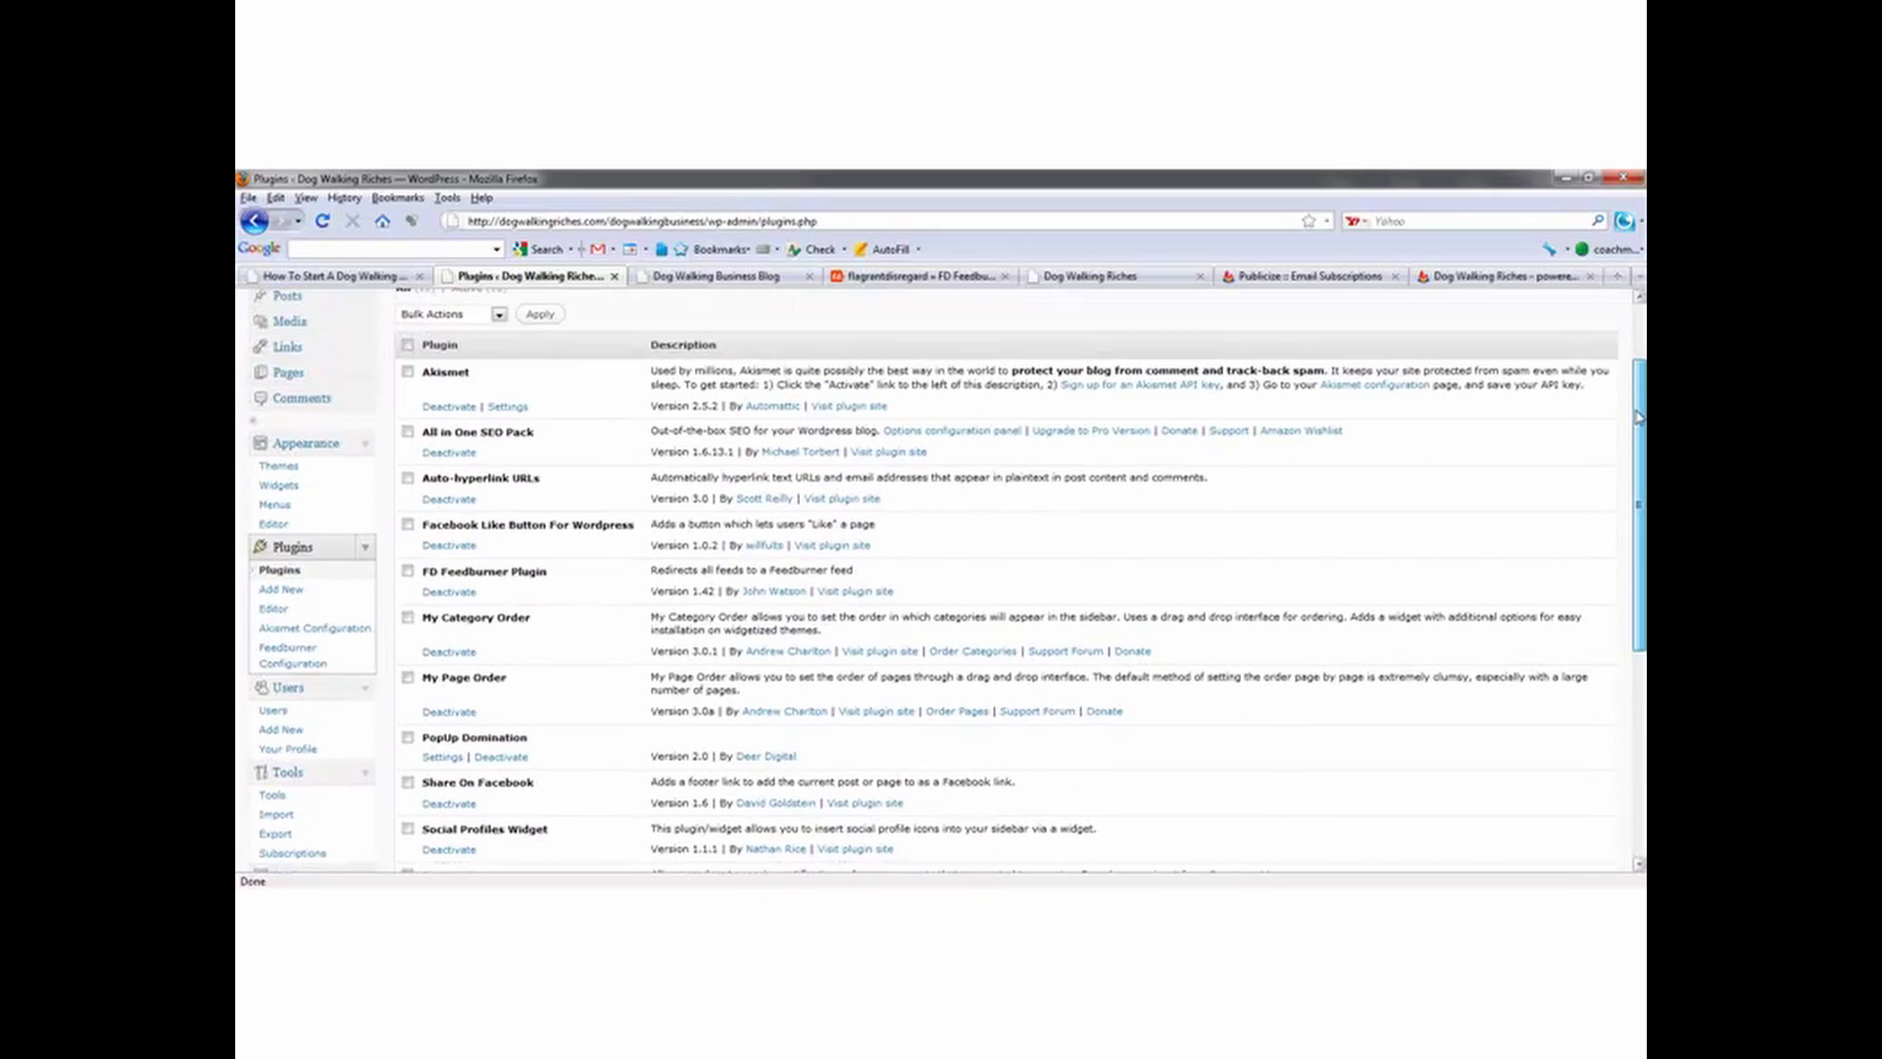
Step: Set the Social Profiles sidebar widget's RSS/Feedburner URL to the copied FeedBurner address and check its Twitter, Facebook and YouTube URLs
left_click(280, 487)
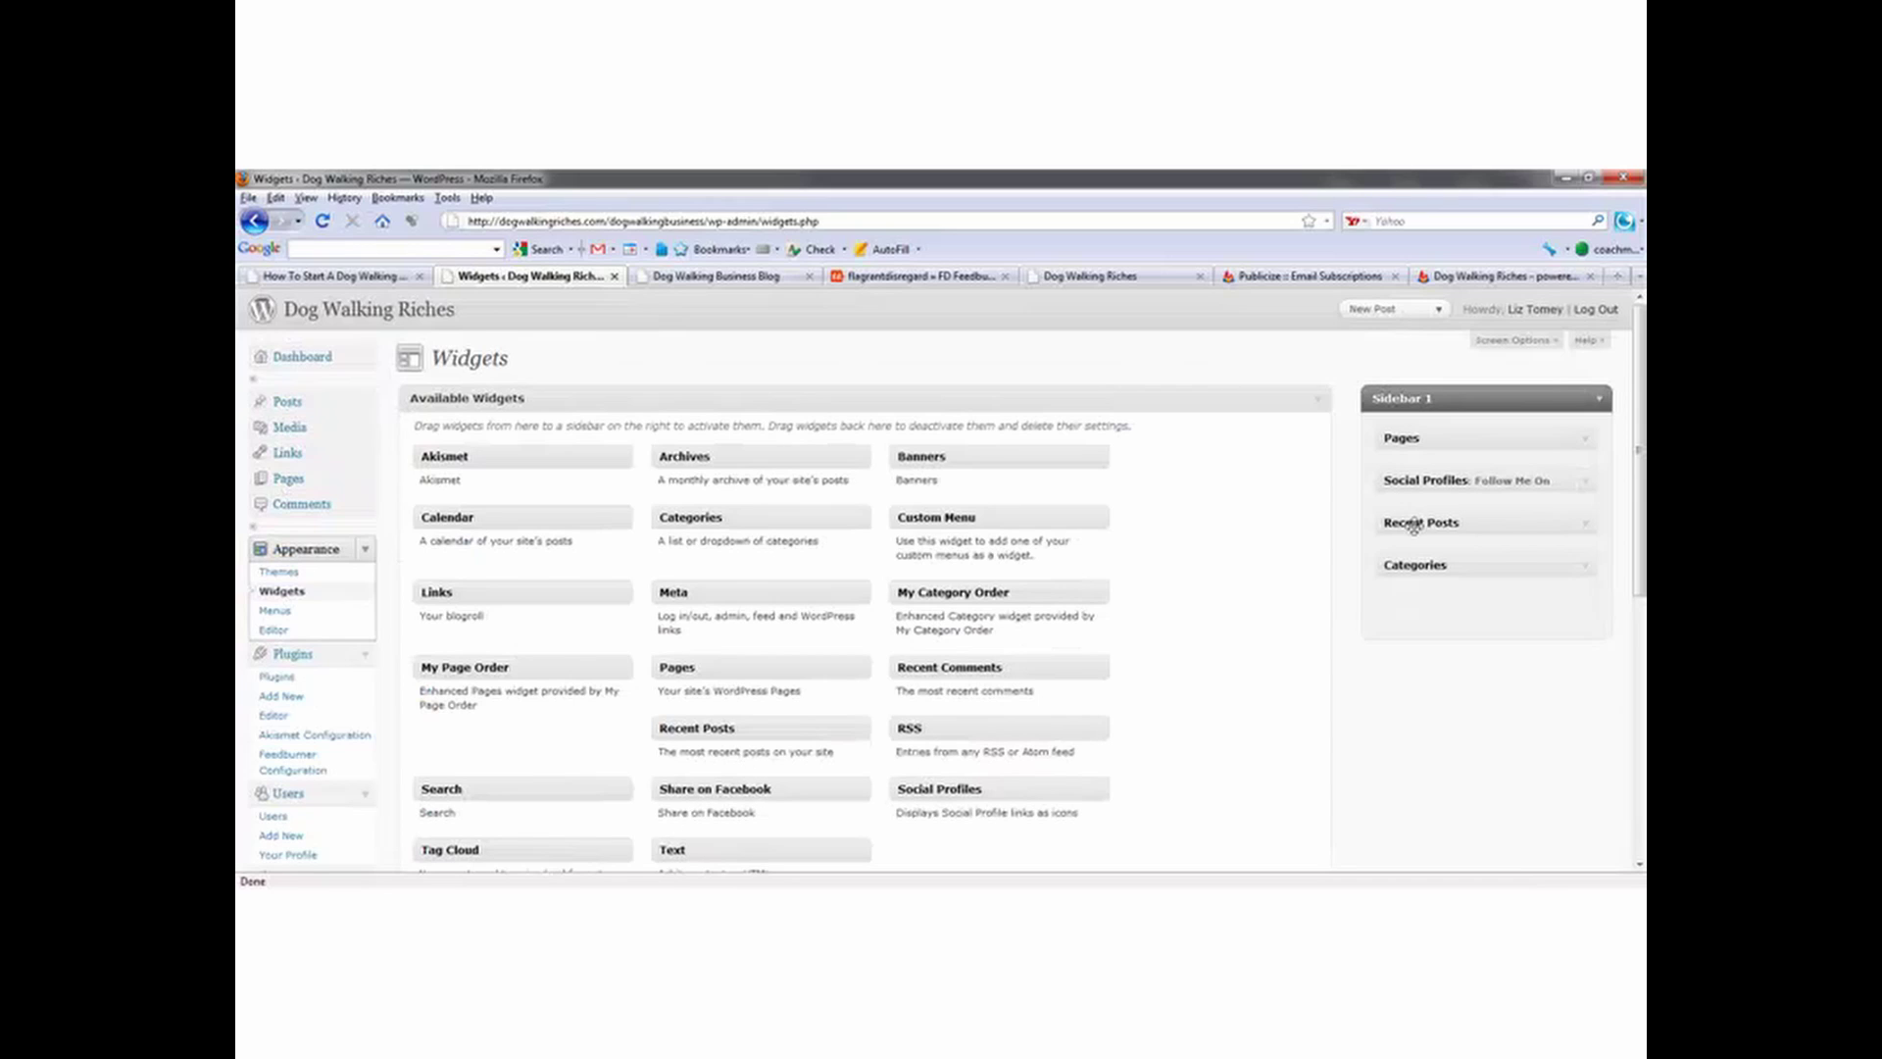
left_click(1588, 484)
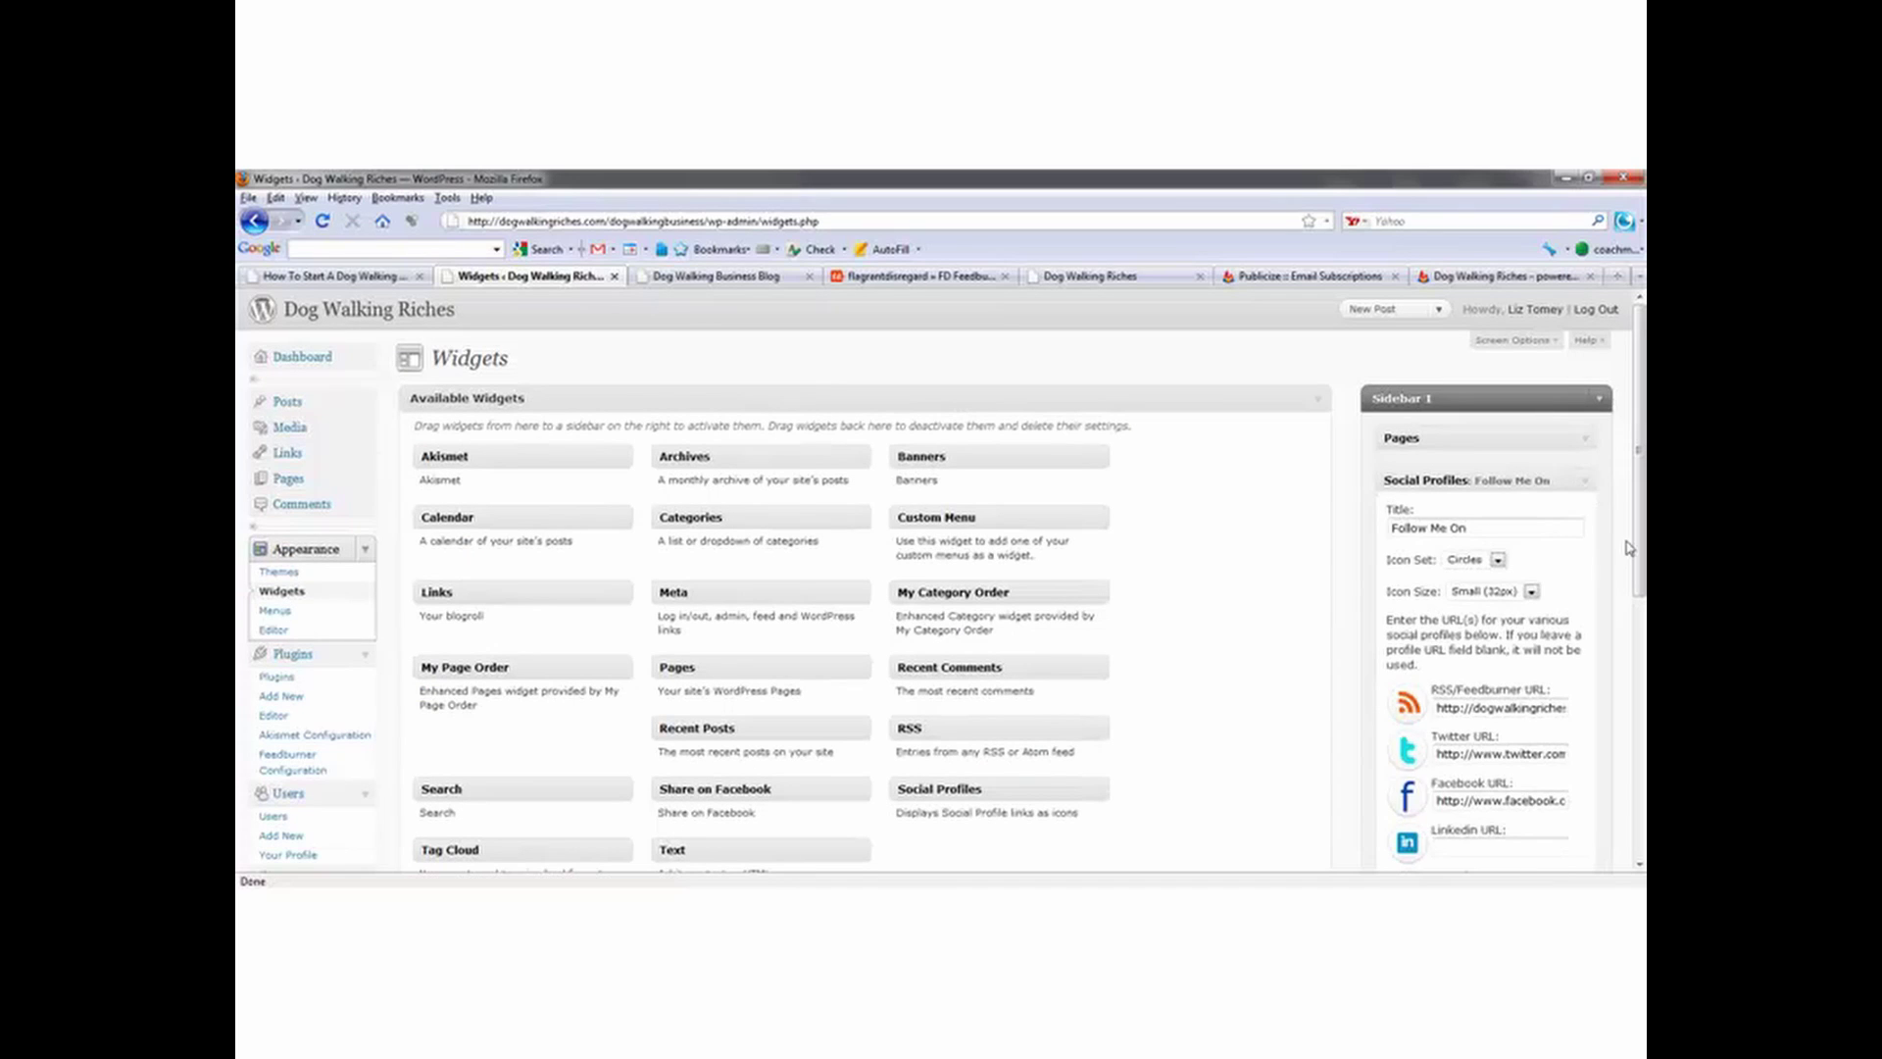
scroll(1492, 620, "down", 2)
left_click_drag(1437, 595, 1567, 597)
right_click(1566, 598)
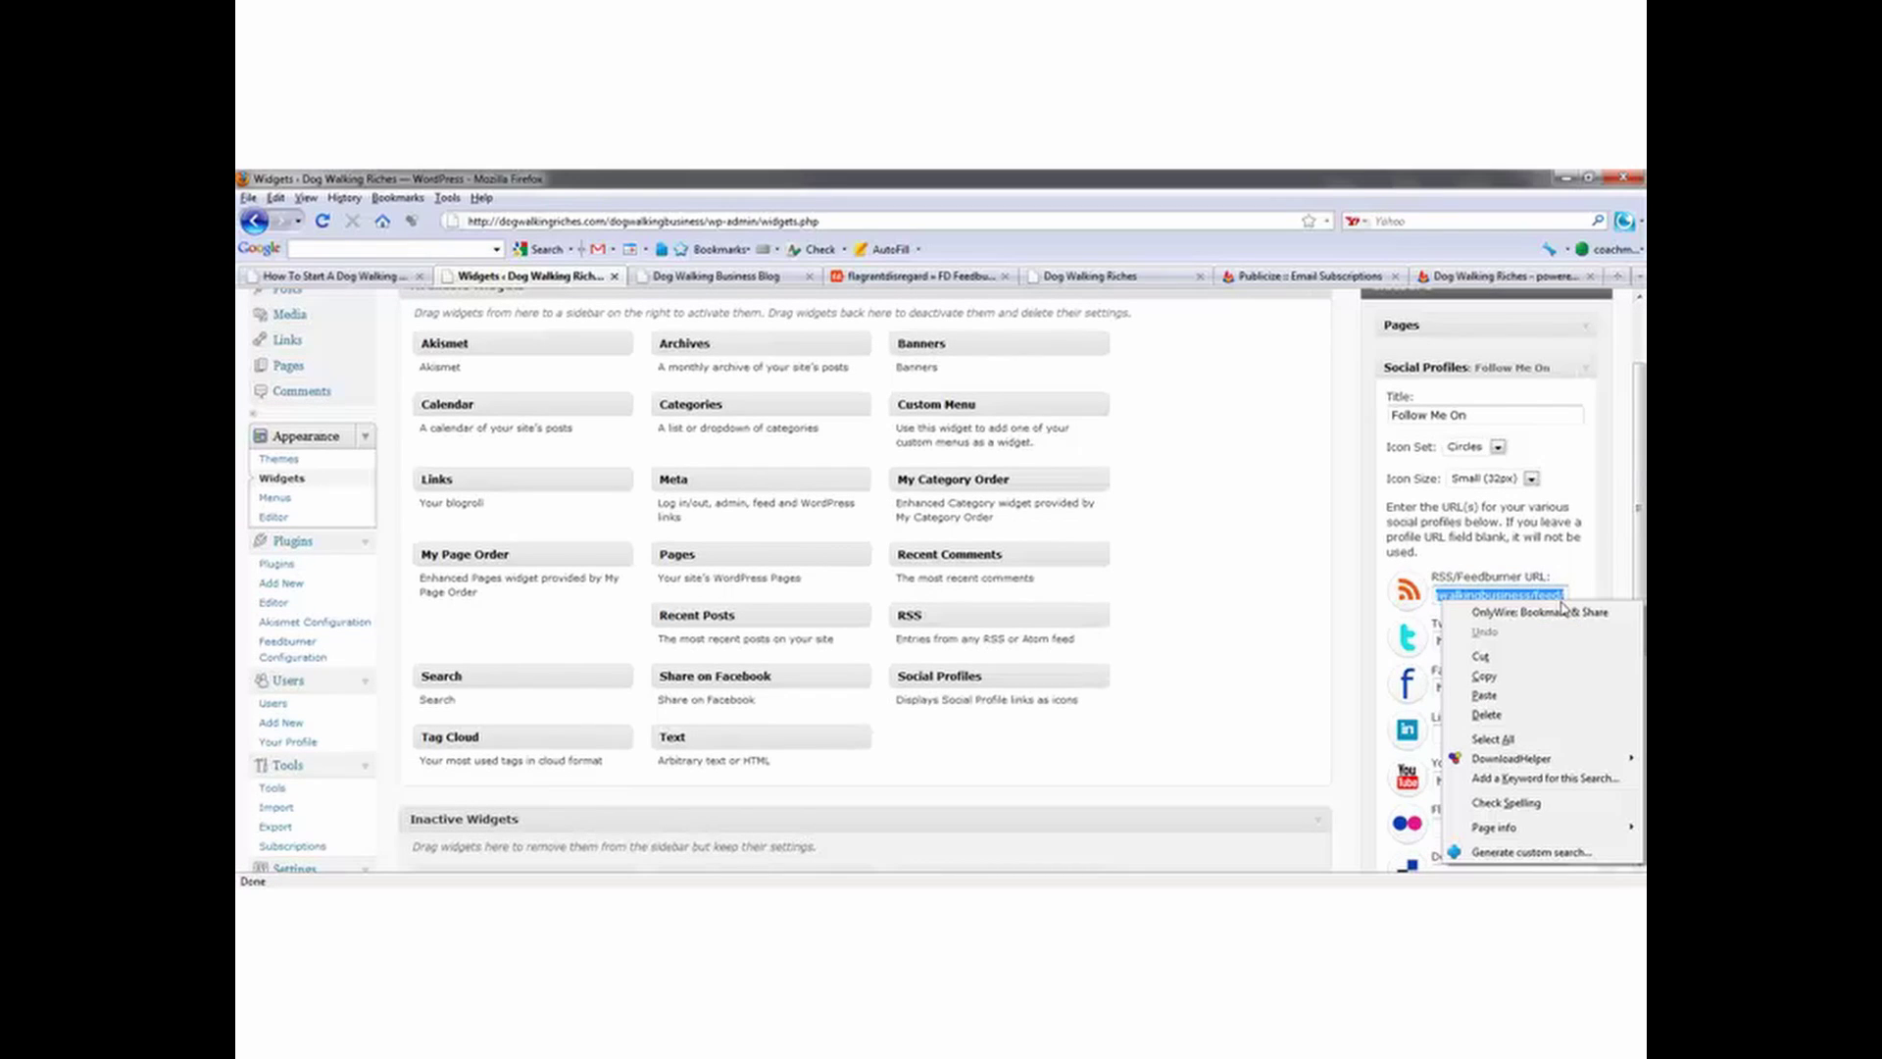
left_click(1569, 677)
scroll(1633, 627, "down", 1)
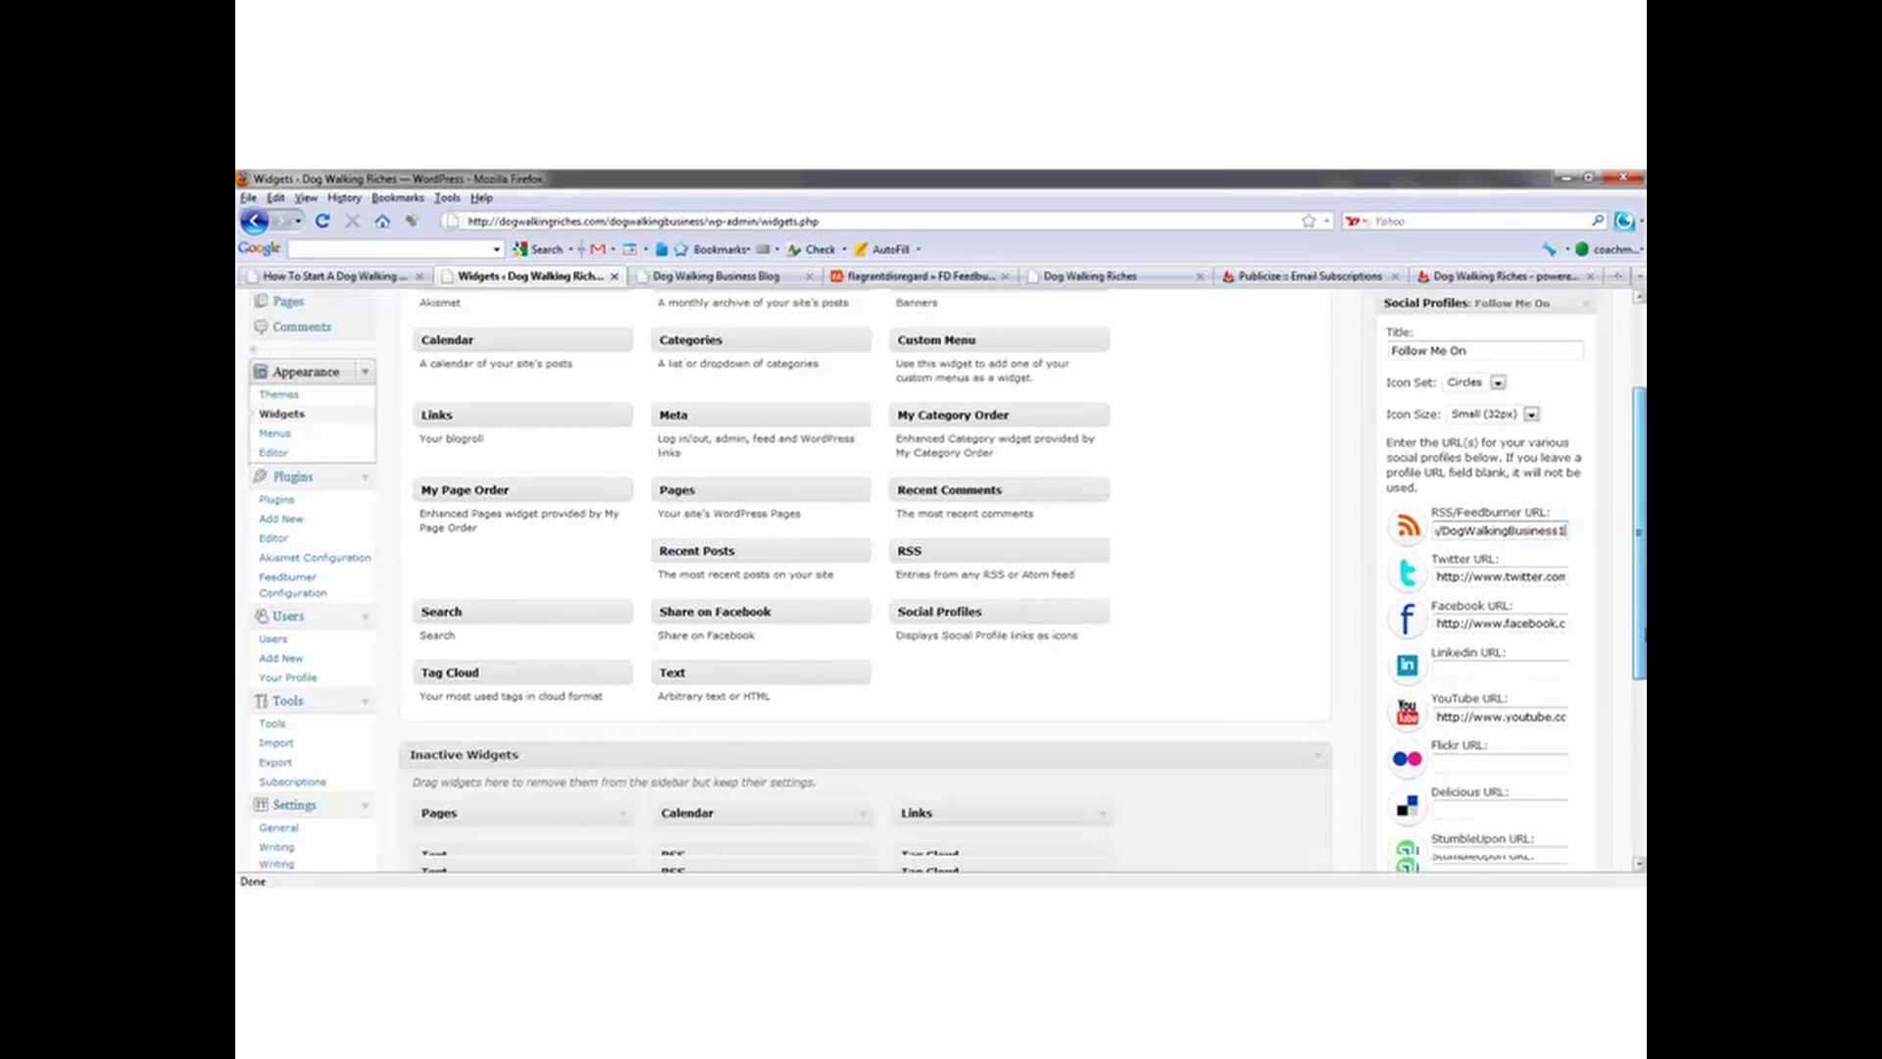
key("Tab")
key("Tab")
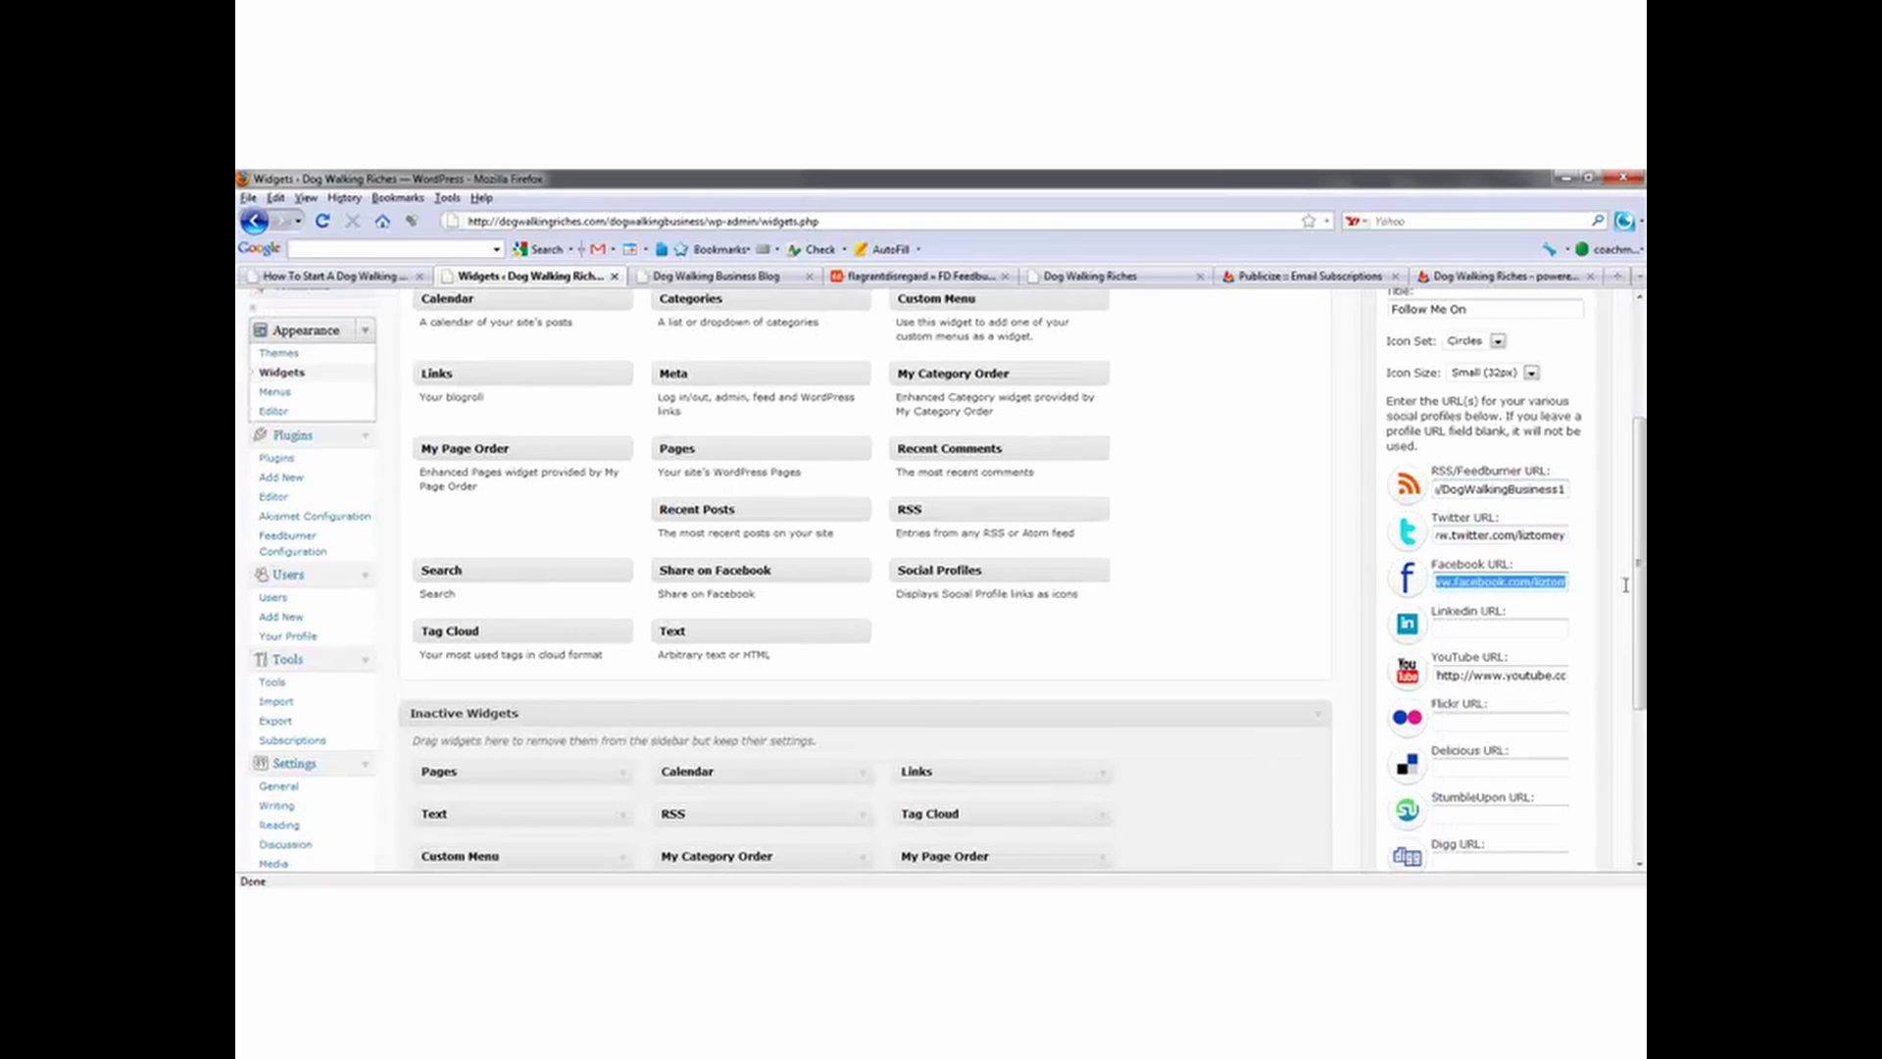
key("Tab")
key("Tab")
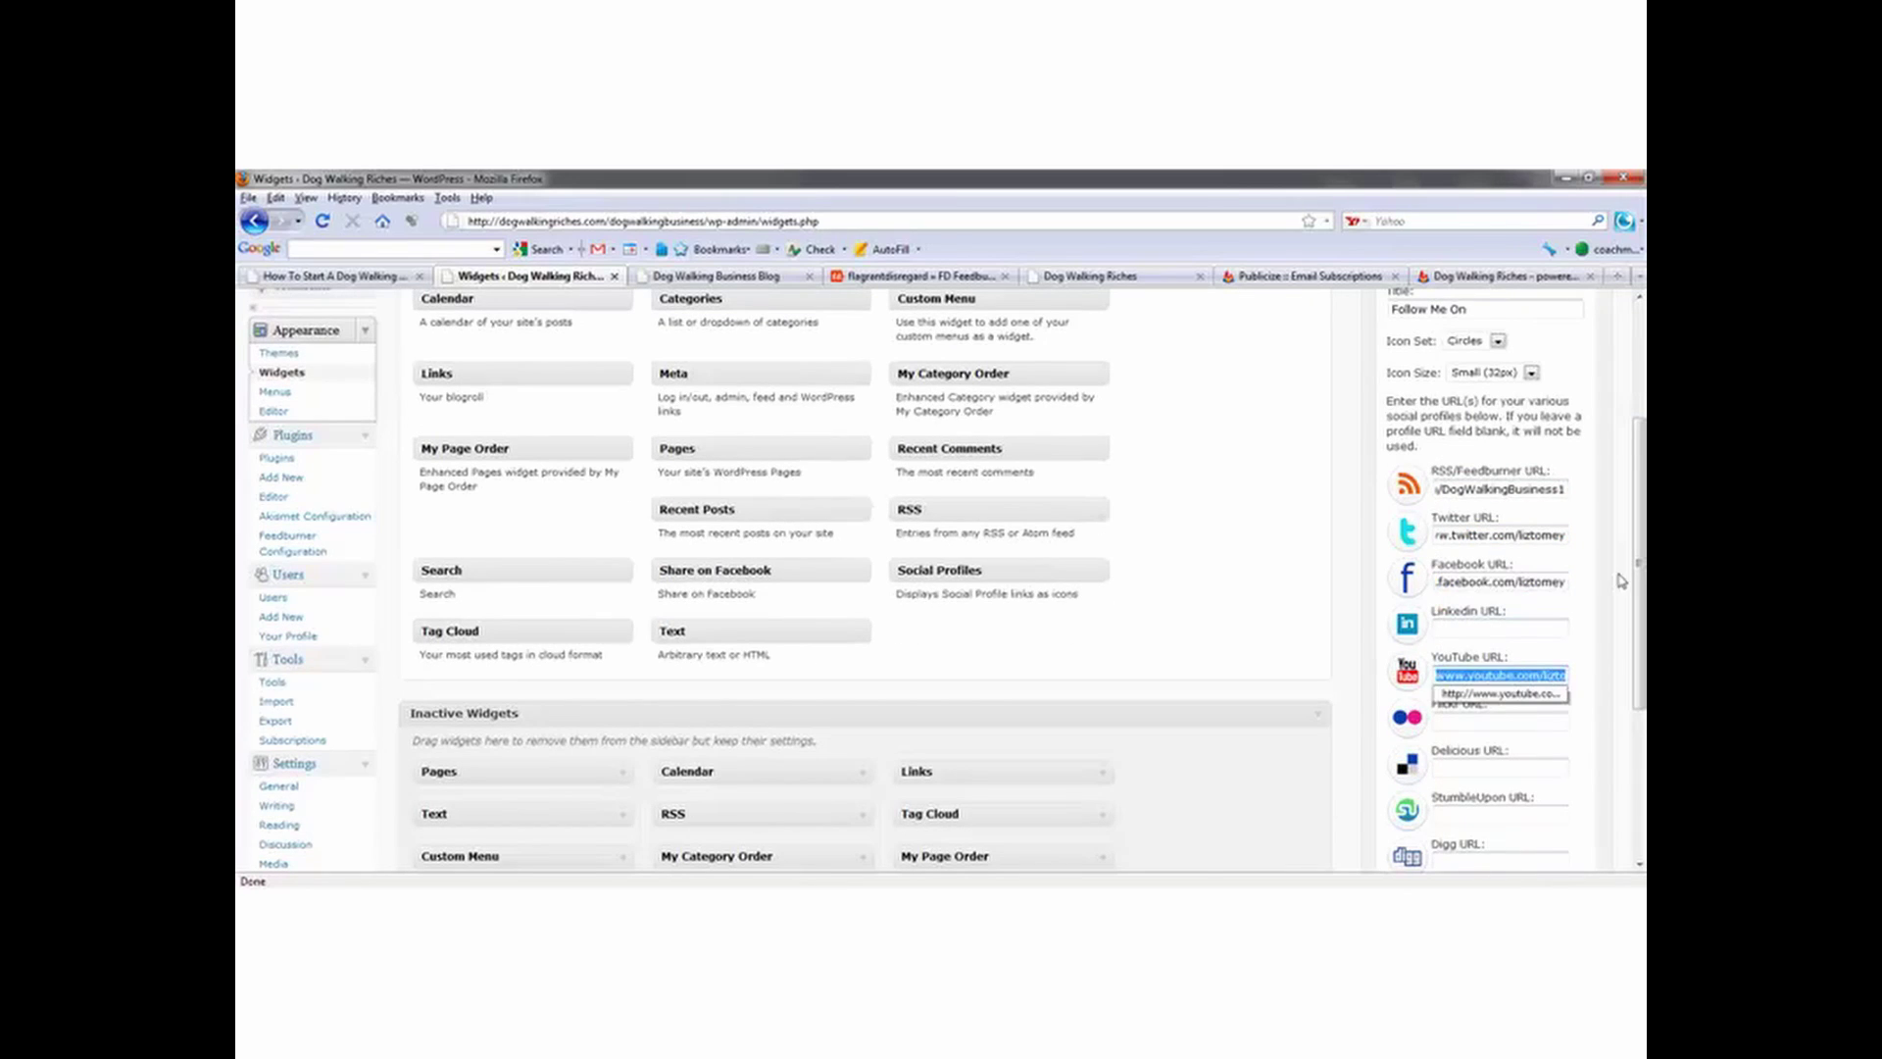
Step: Choose a different icon set for the Social Profiles widget and save the widget
scroll(1622, 581, "up", 3)
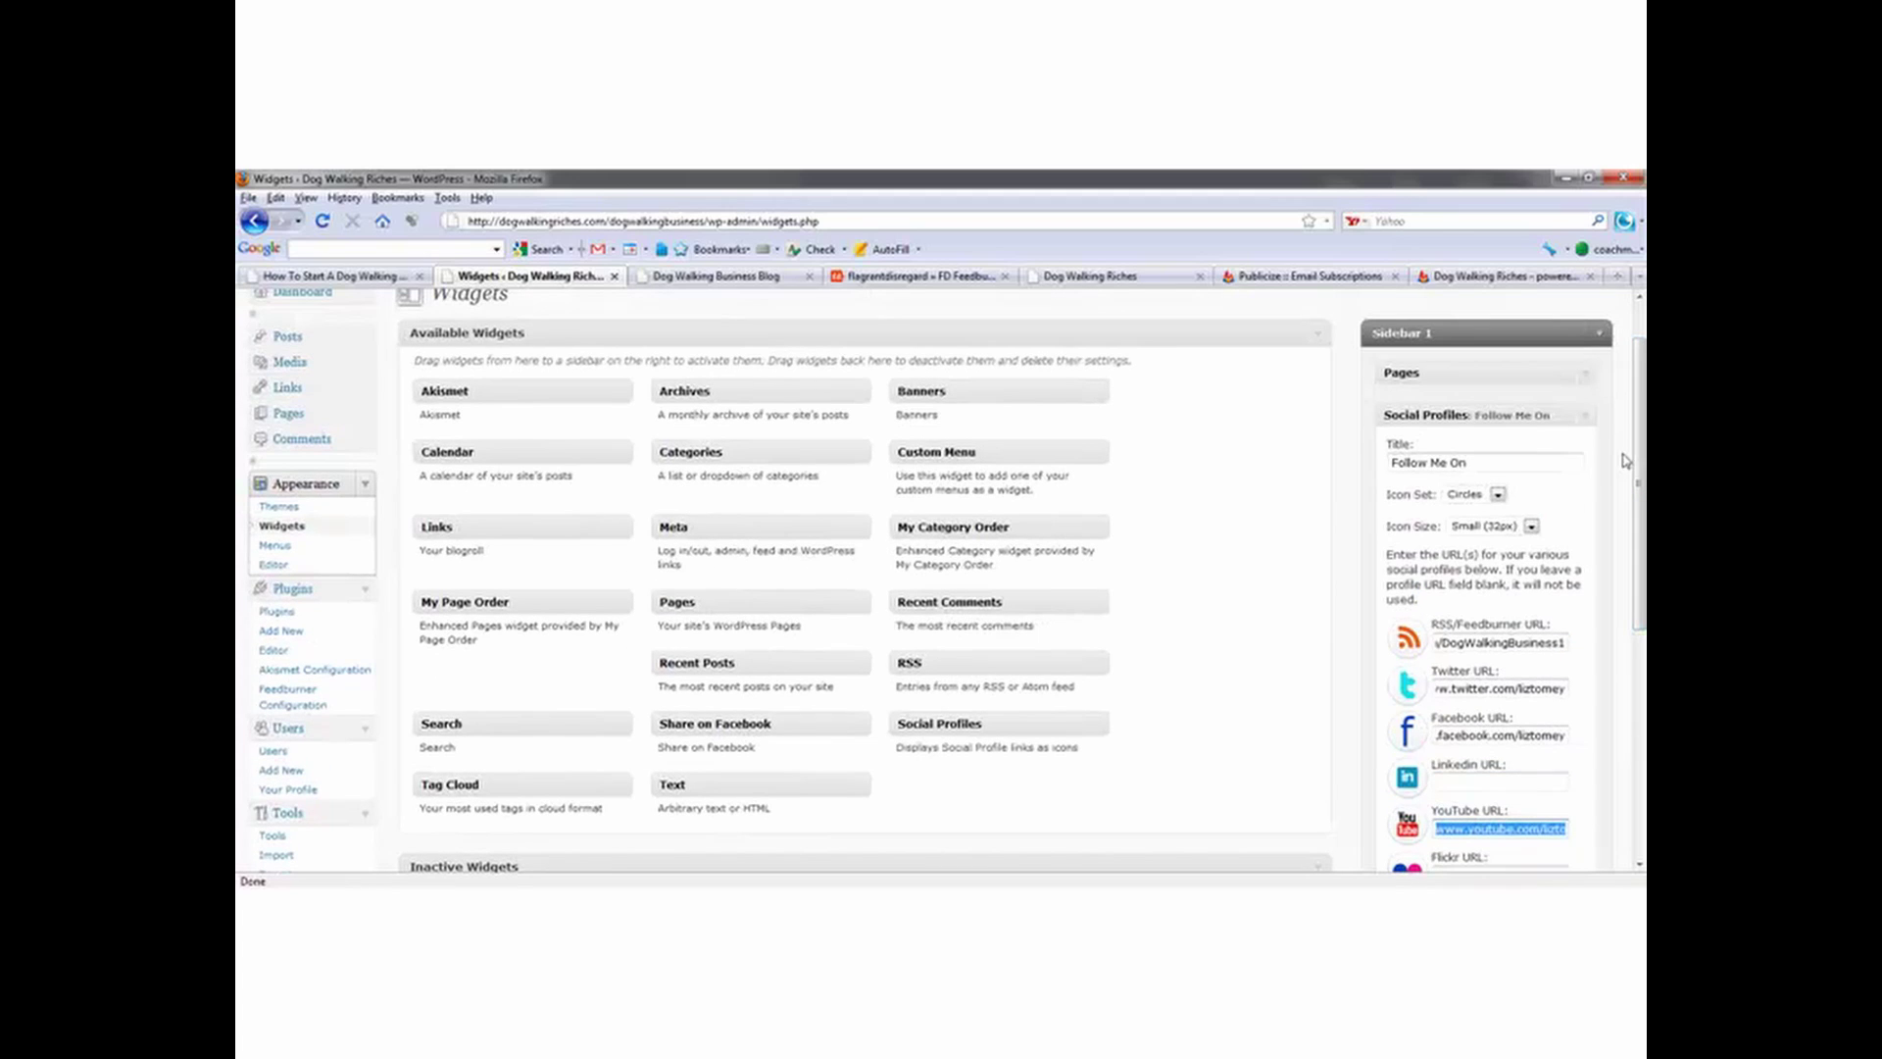
left_click(1498, 495)
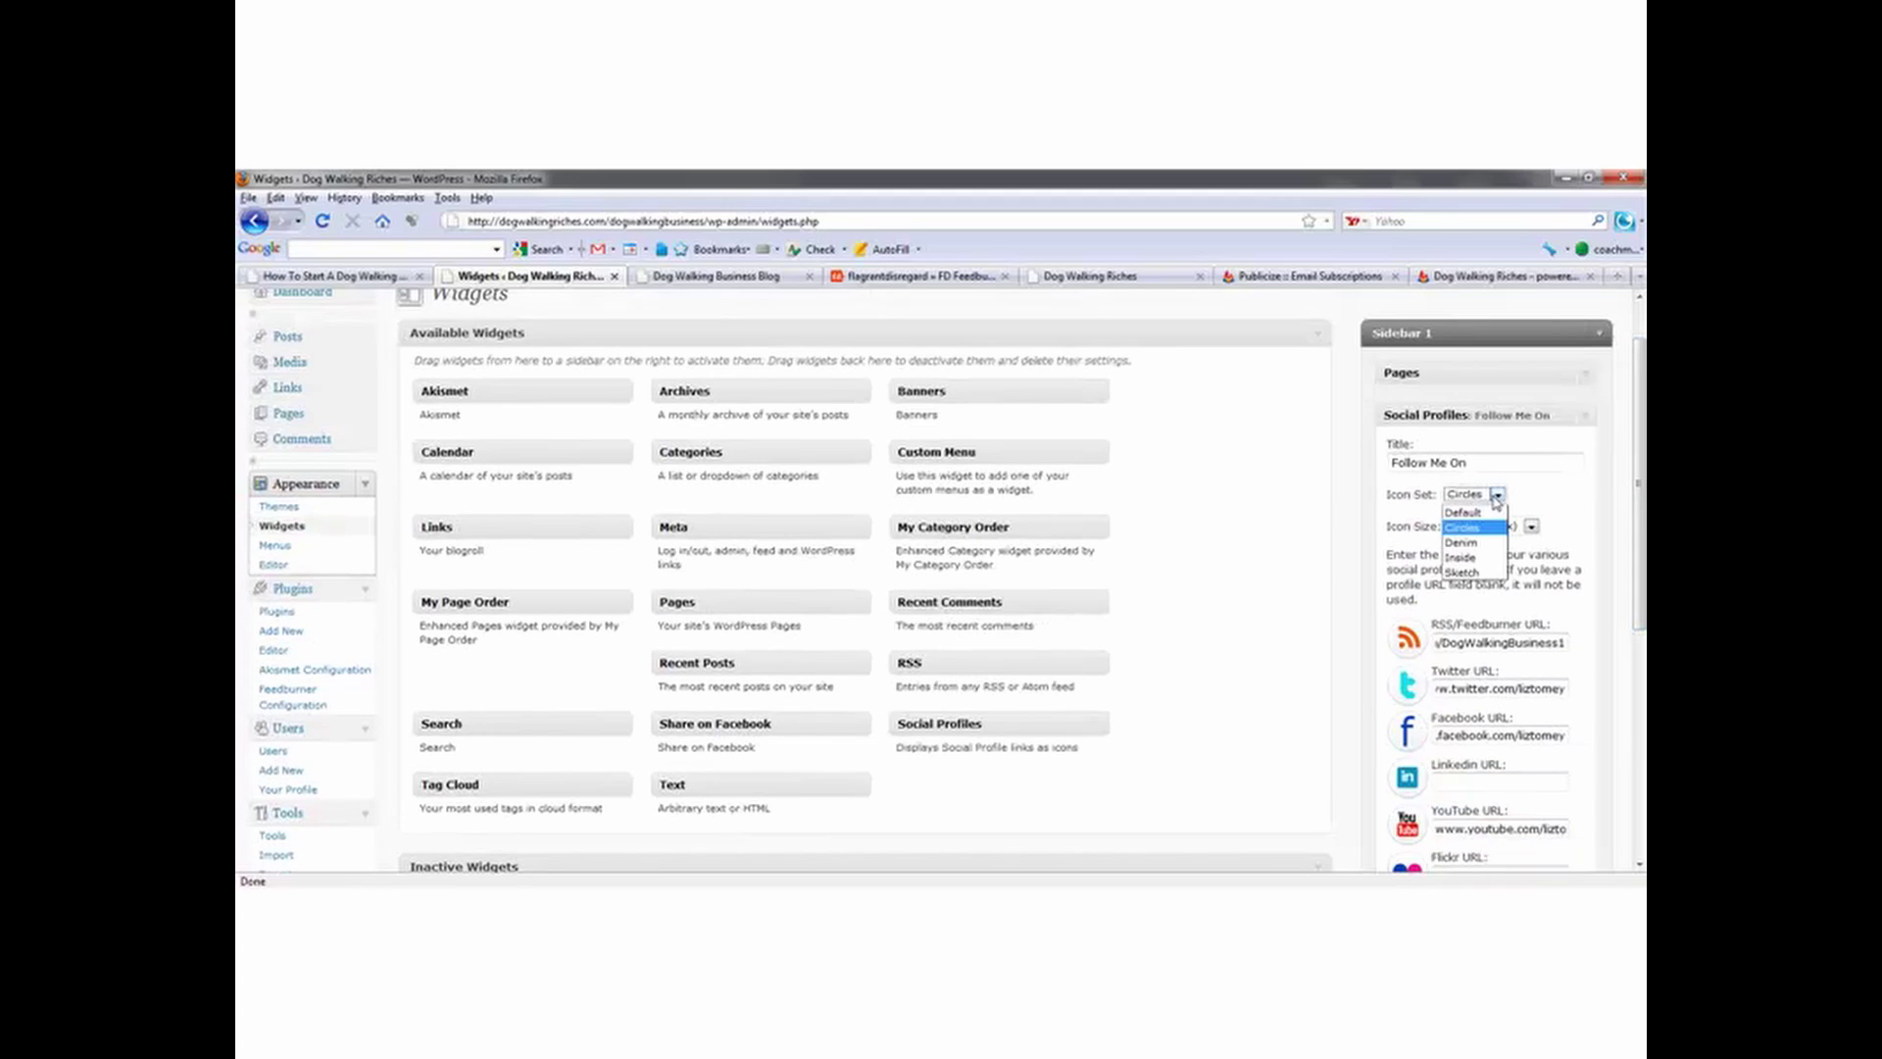
left_click(1461, 572)
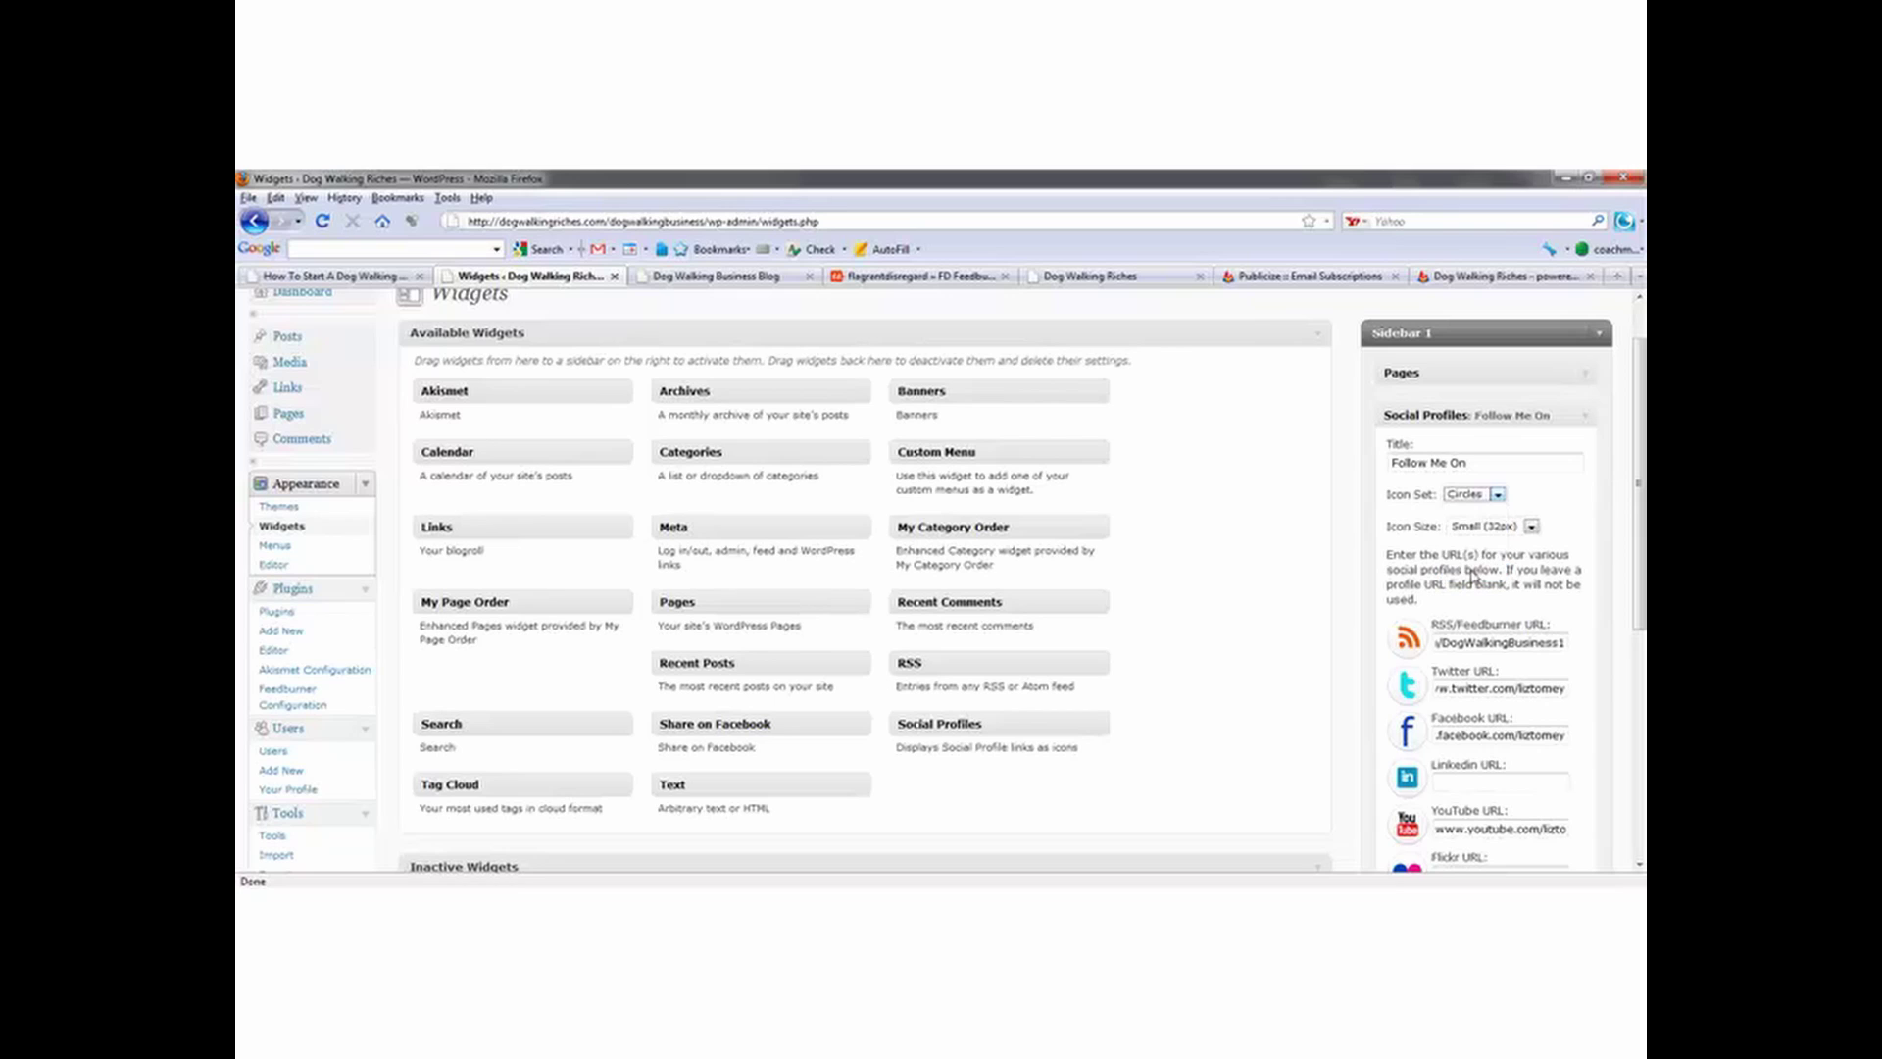
scroll(1611, 505, "down", 8)
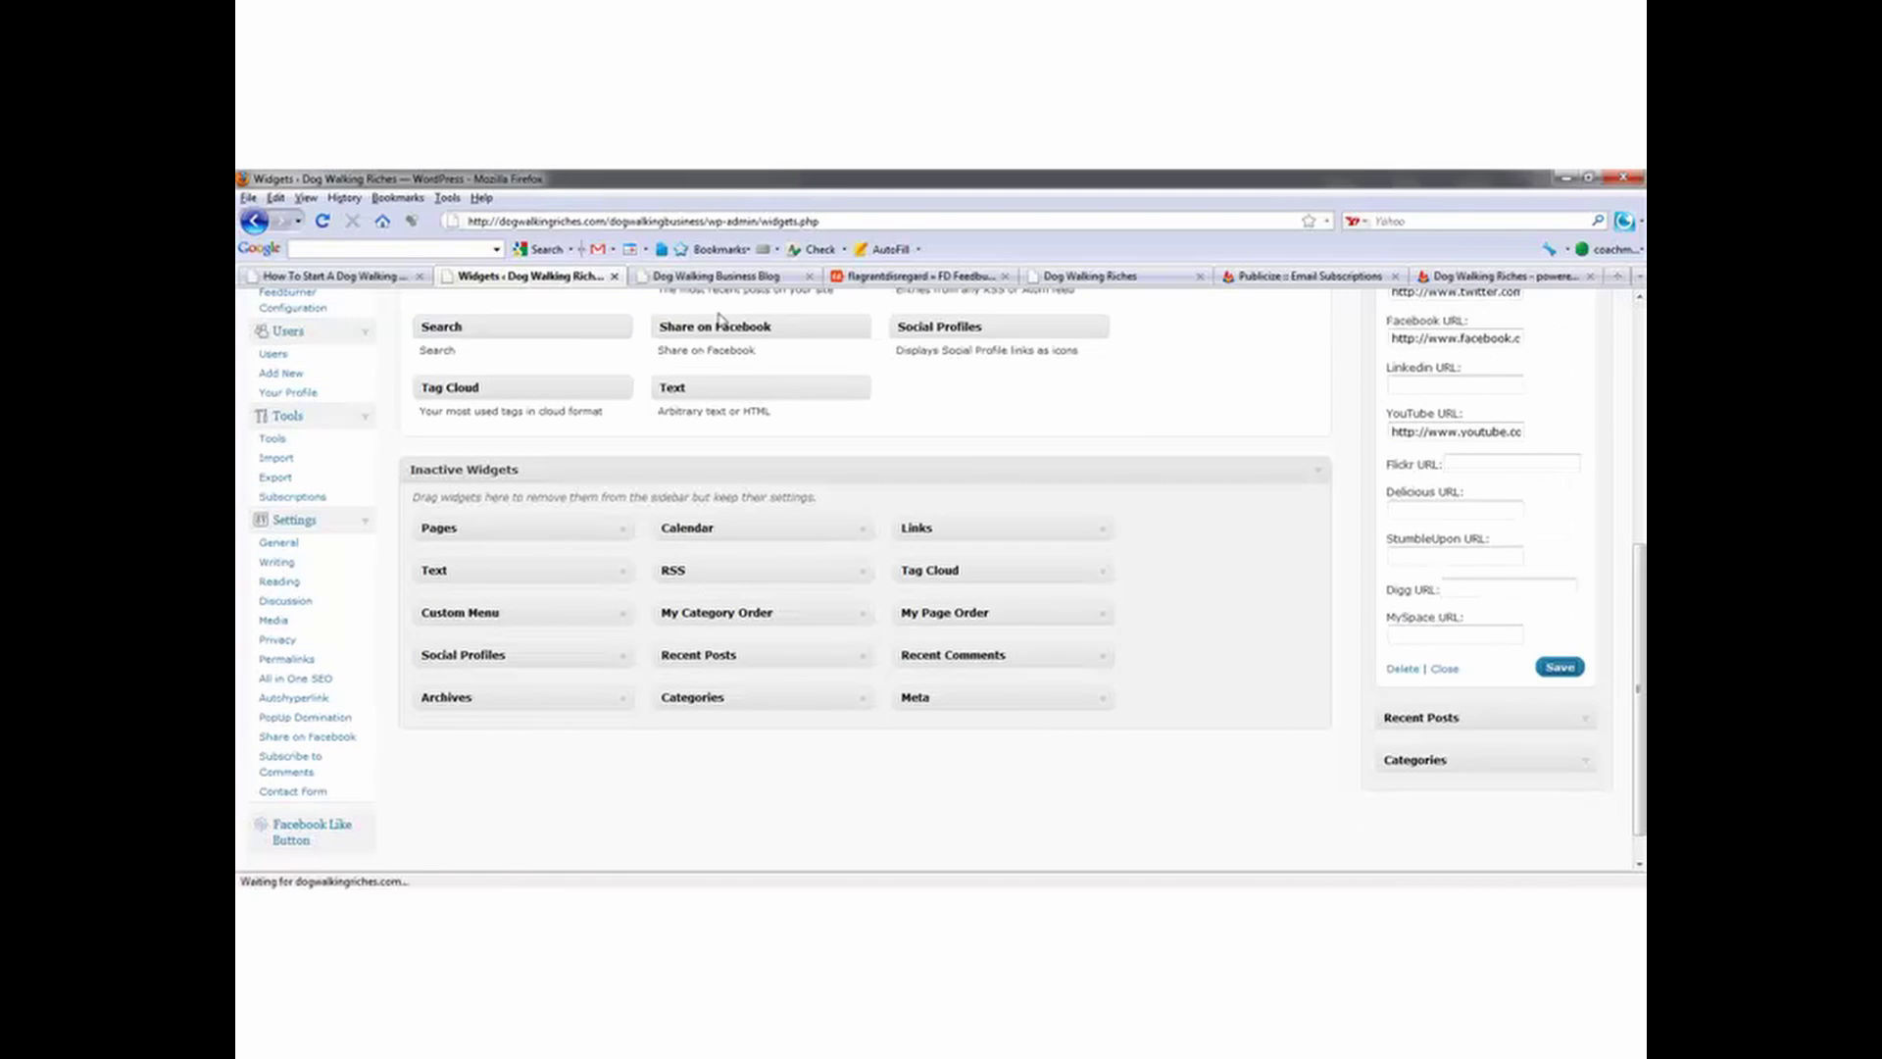
Step: Reload the blog's home page and check the social icons under Follow Me On
left_click(710, 278)
key("F5")
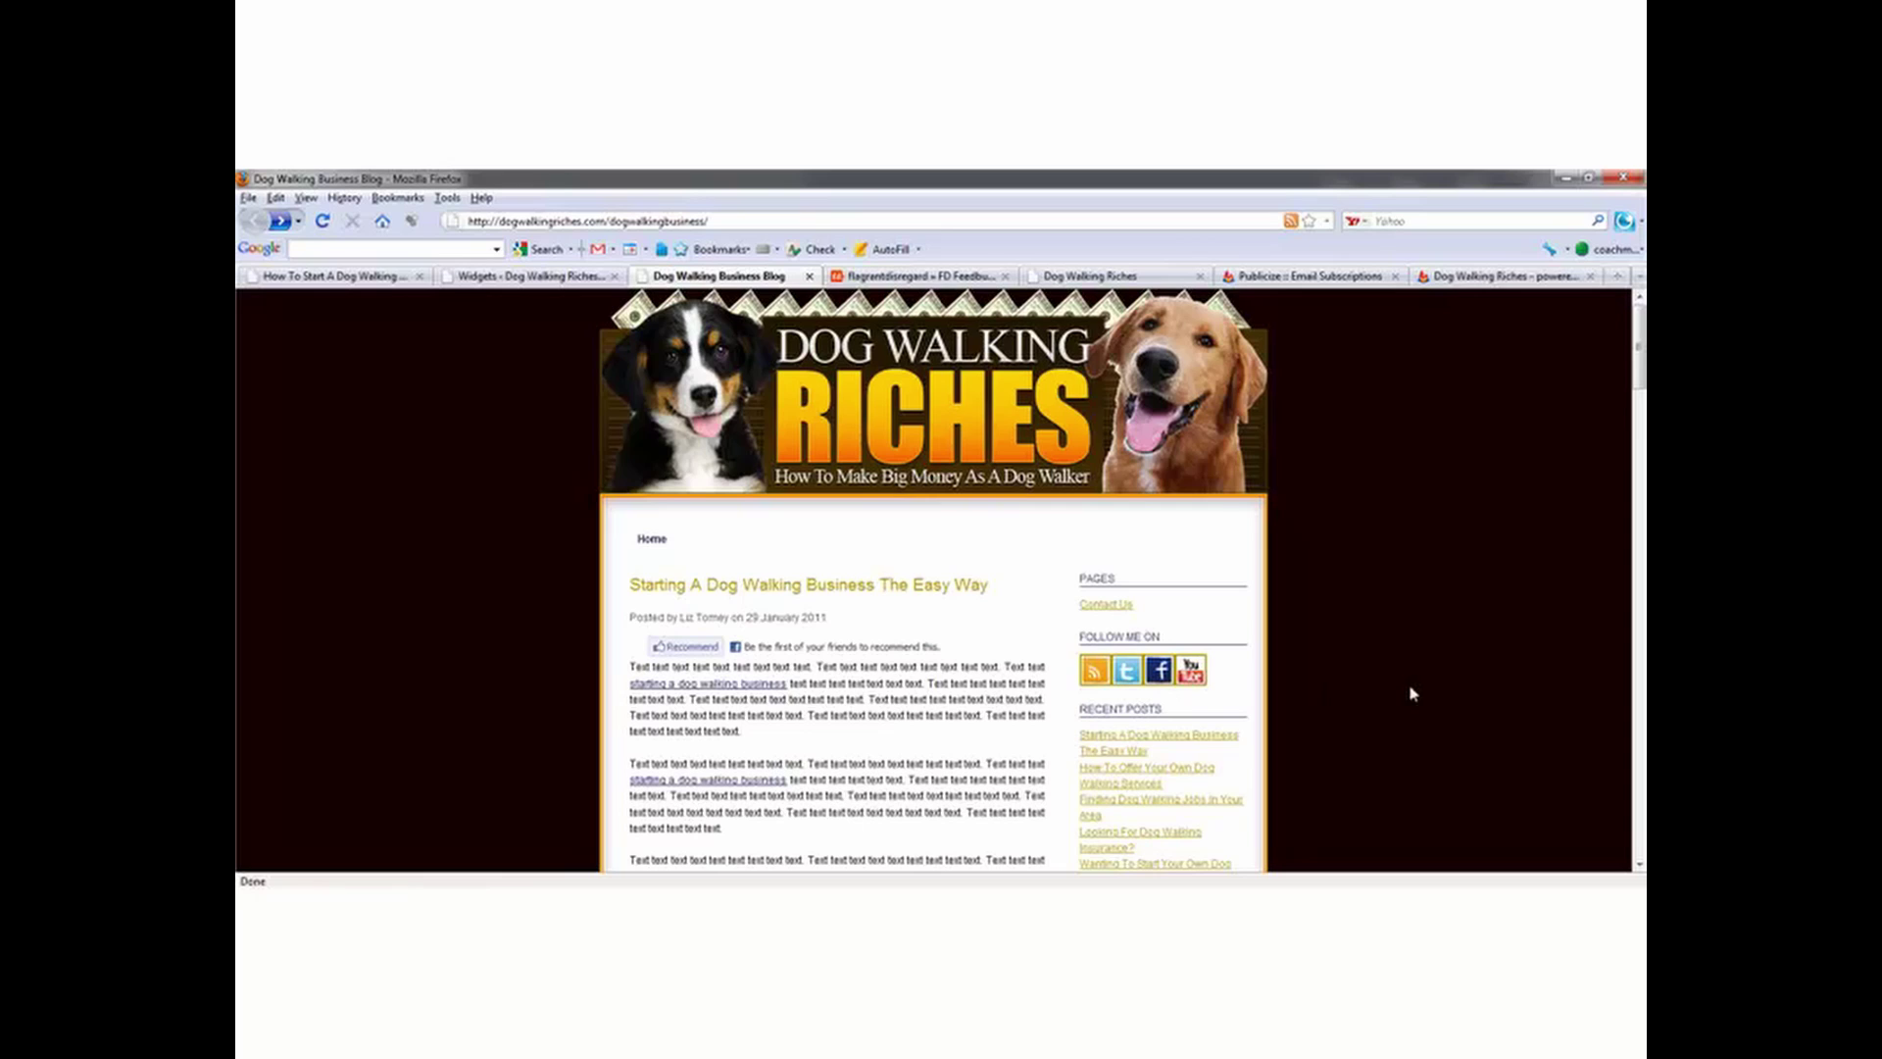
left_click_drag(1640, 375, 1640, 407)
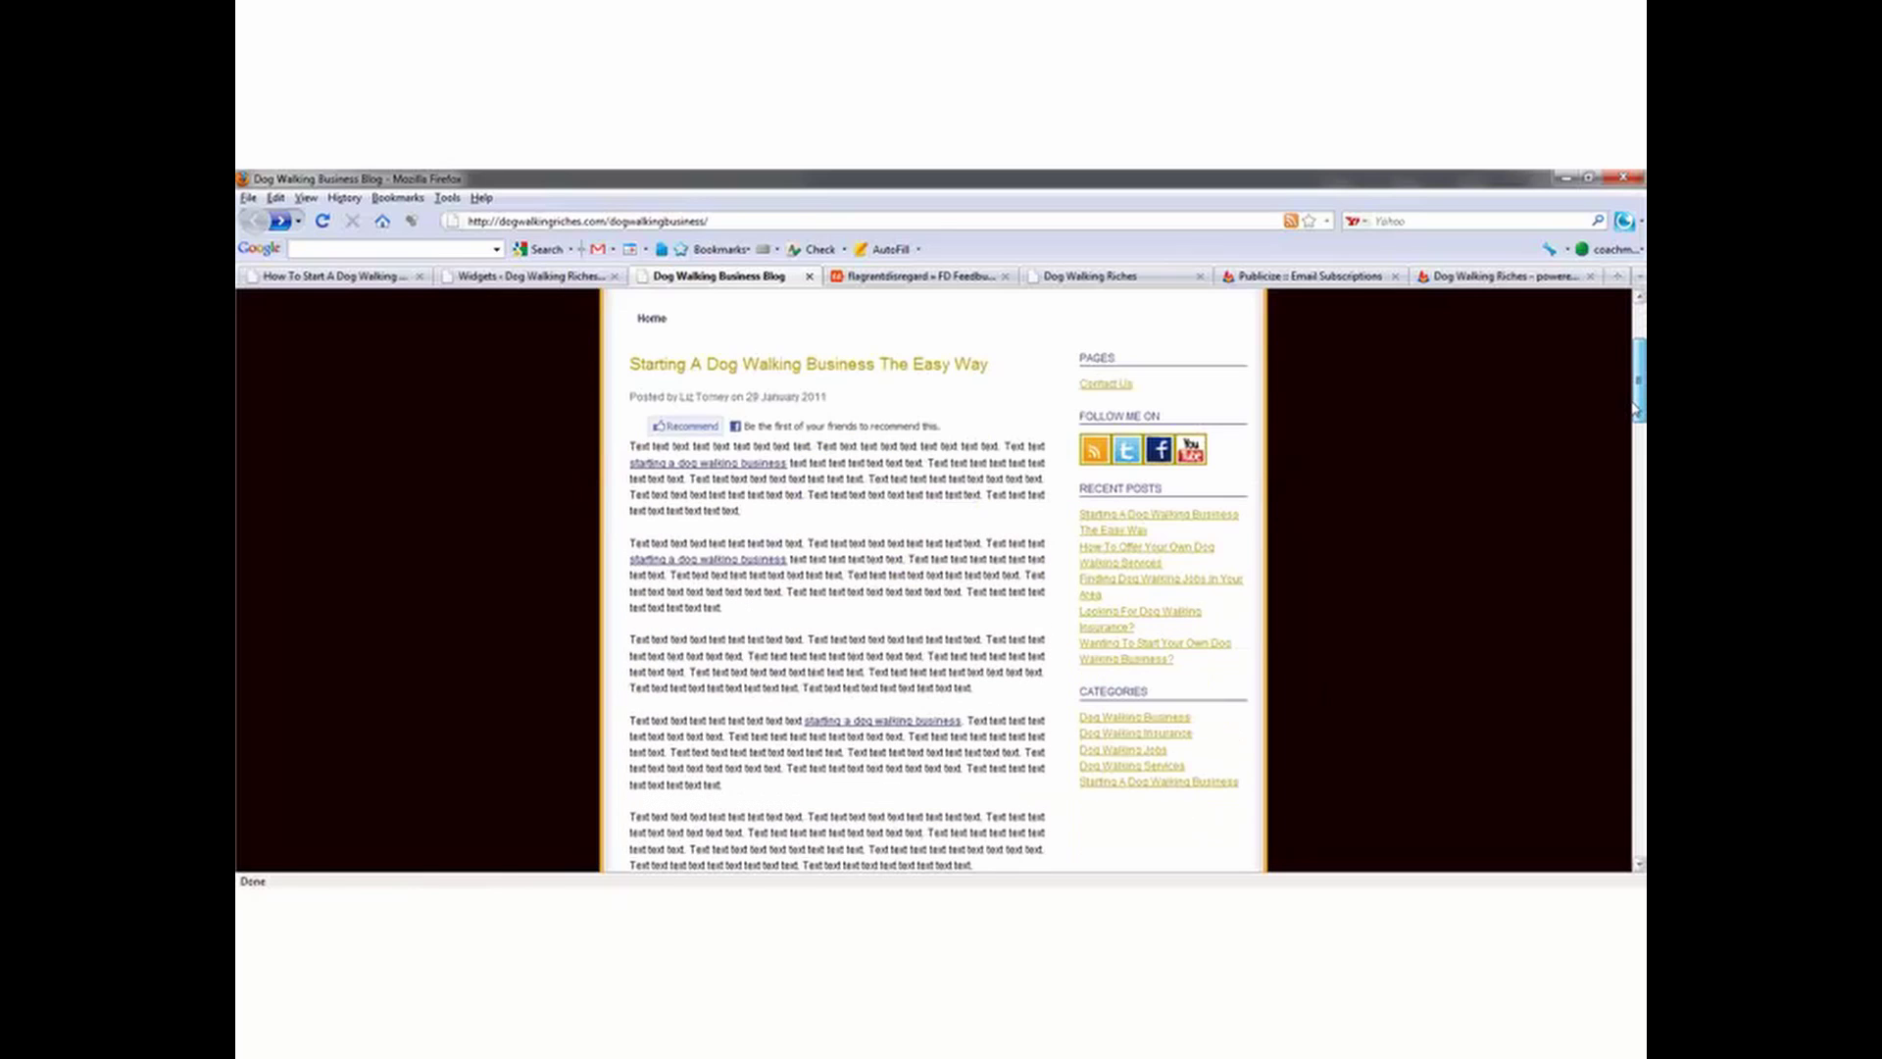
Step: Close the FD Feedburner plugin page, the extra Dog Walking Riches page and both FeedBurner pages, returning to the blog
left_click(844, 279)
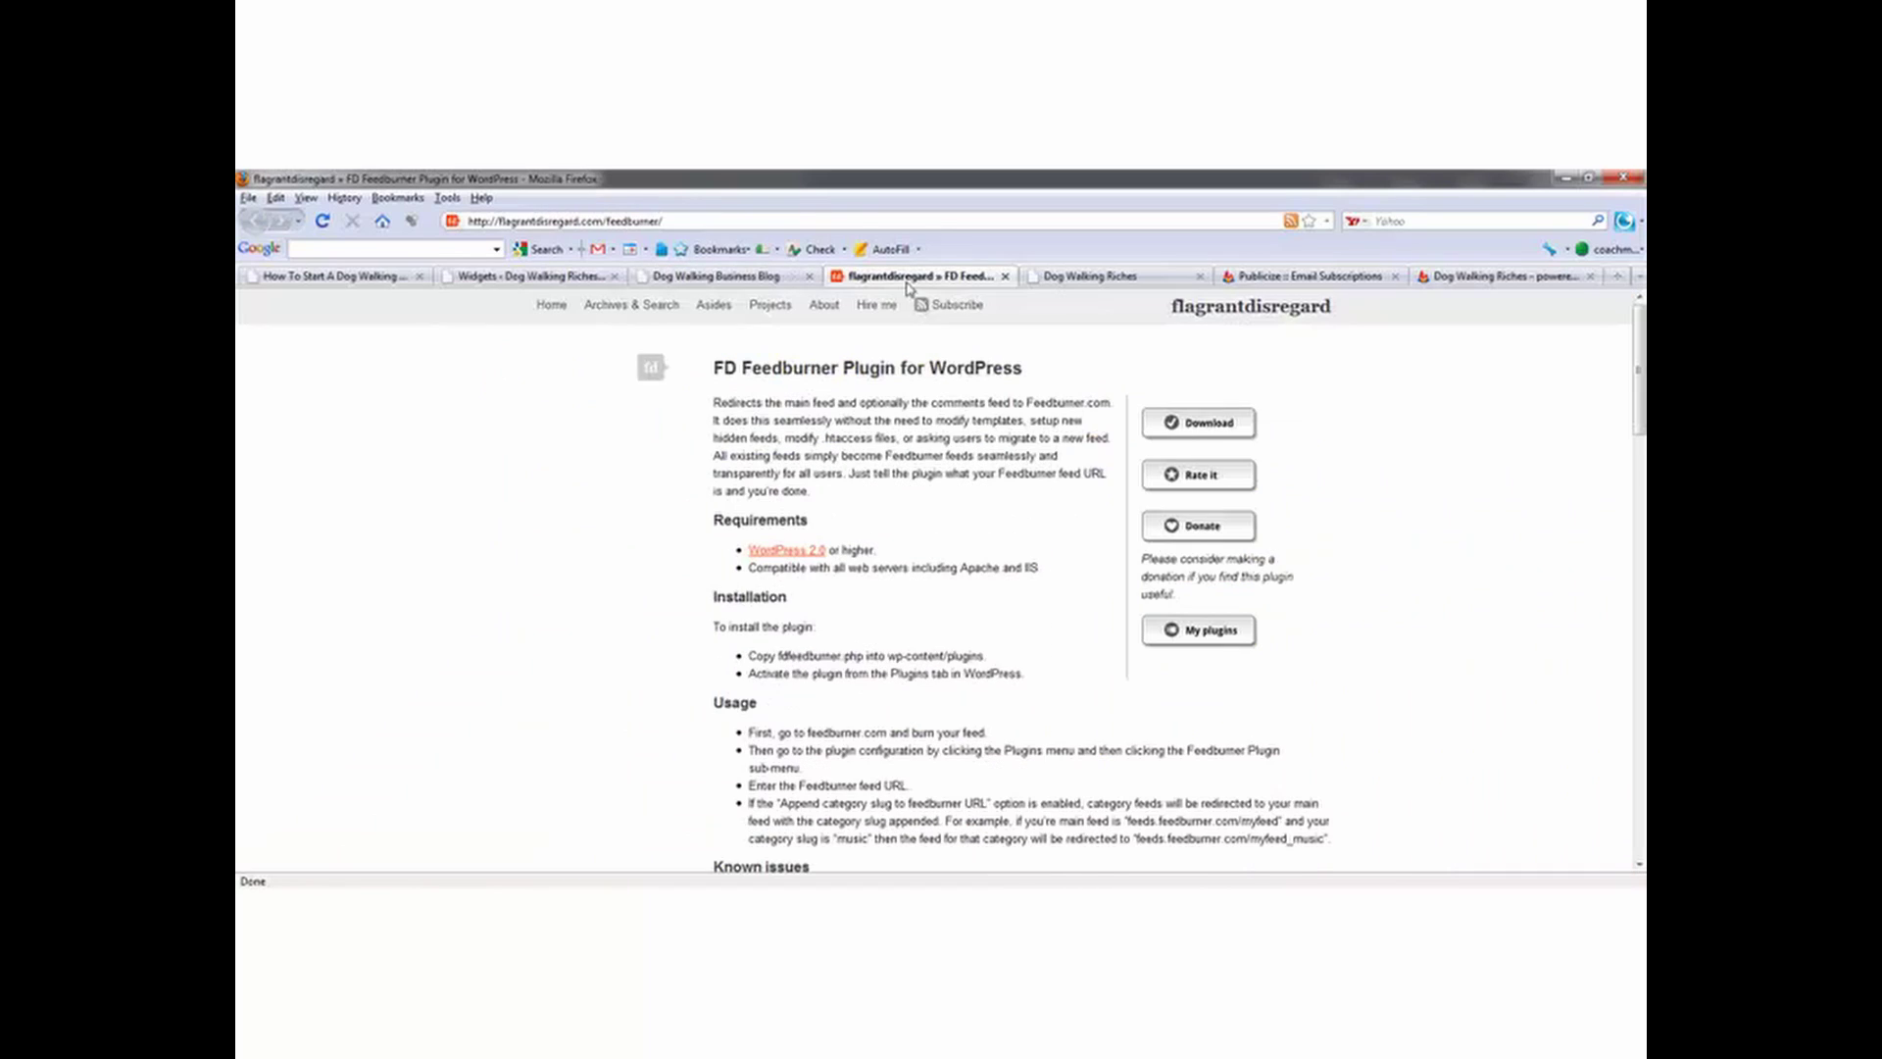
left_click(1005, 278)
left_click(1105, 278)
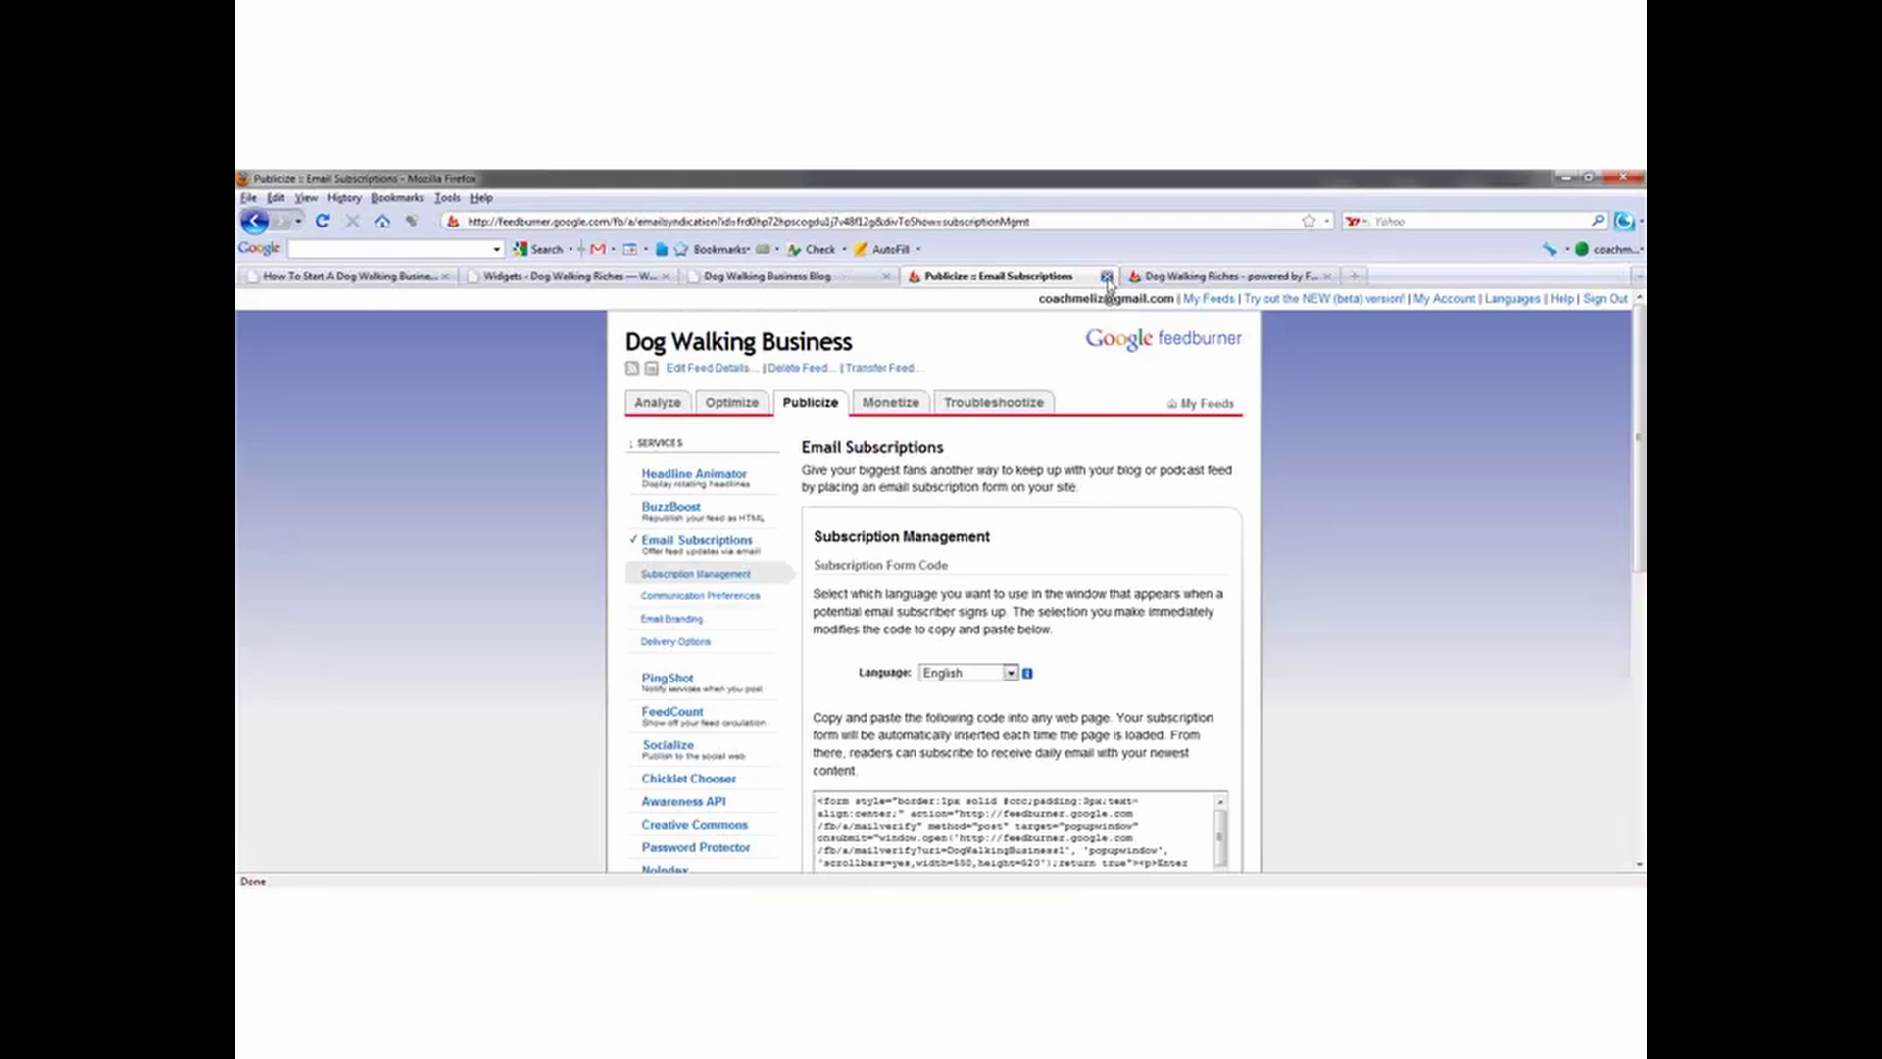
left_click(1106, 278)
left_click(1107, 278)
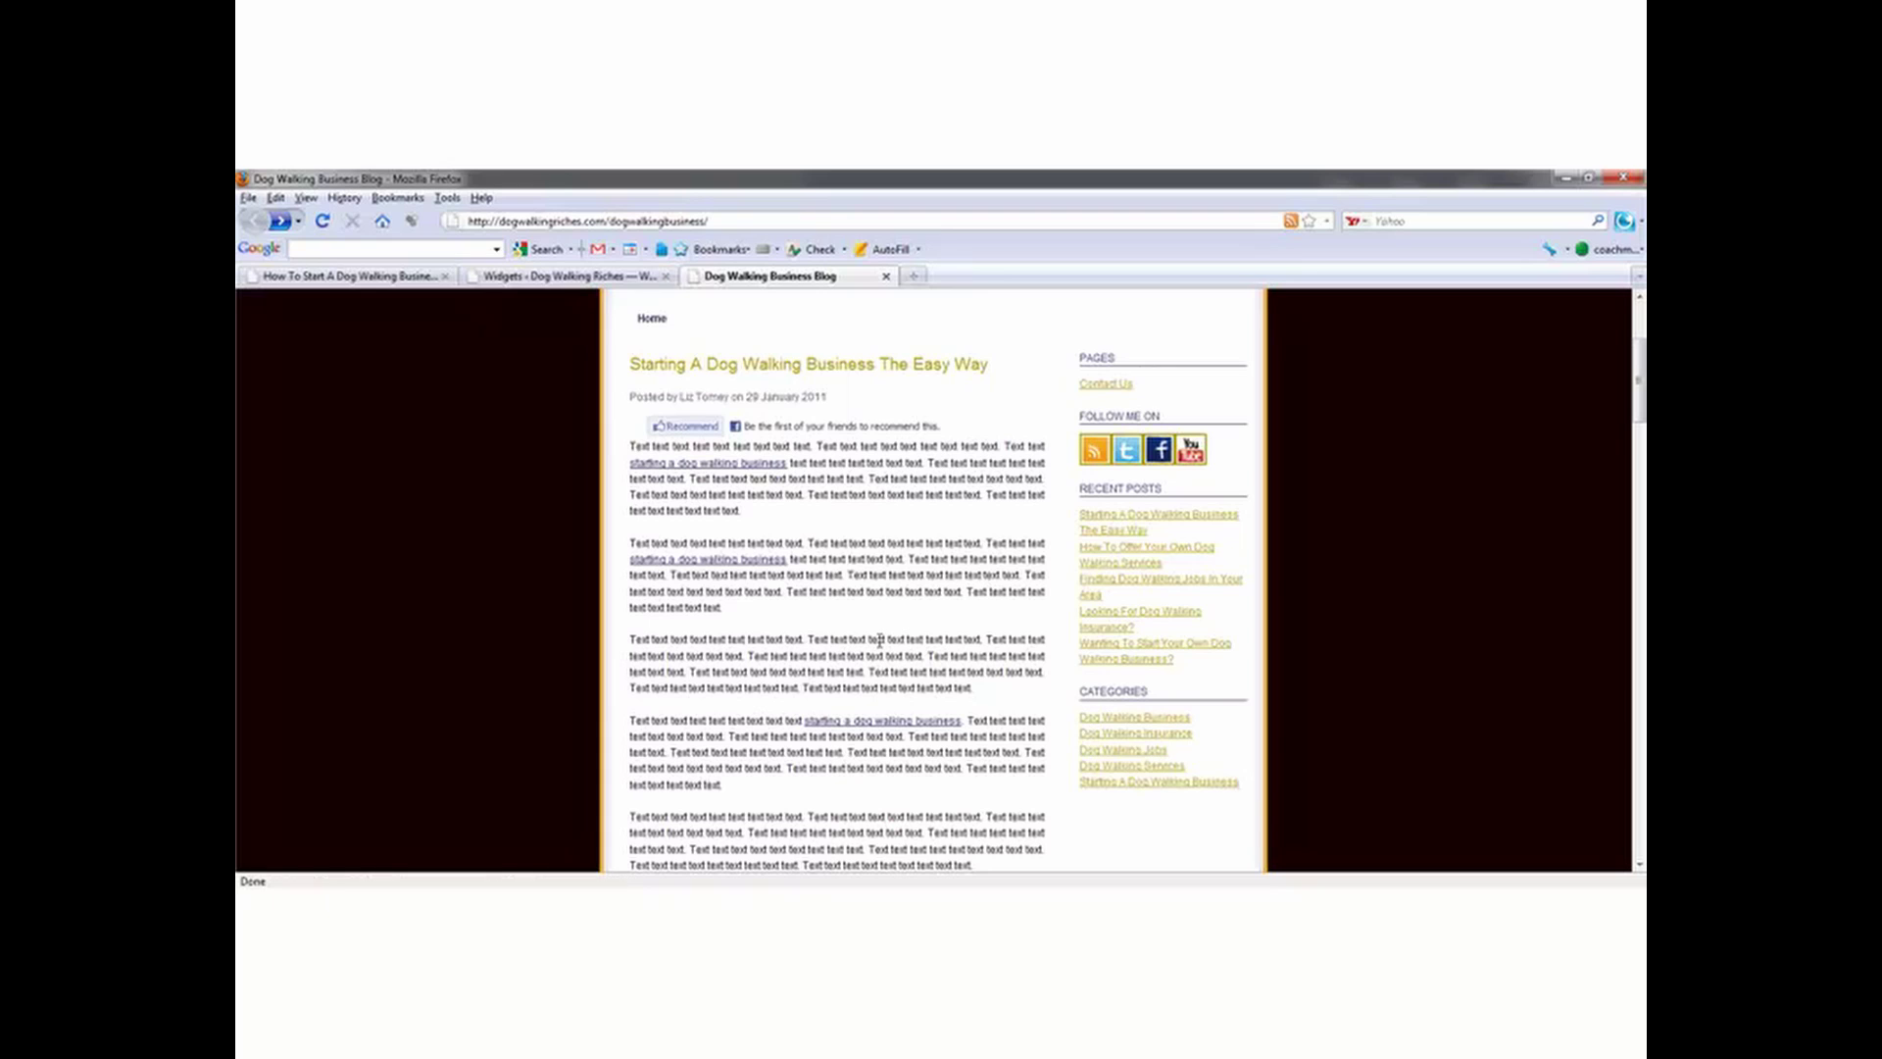
Step: Examine the first blog post's body text and follow its first "starting a dog walking business" link
left_click_drag(632, 451, 973, 864)
left_click(653, 448)
left_click(645, 447)
mouse_move(780, 453)
left_mouse_down()
mouse_move(637, 449)
mouse_move(625, 469)
mouse_move(746, 475)
mouse_move(781, 455)
left_mouse_up()
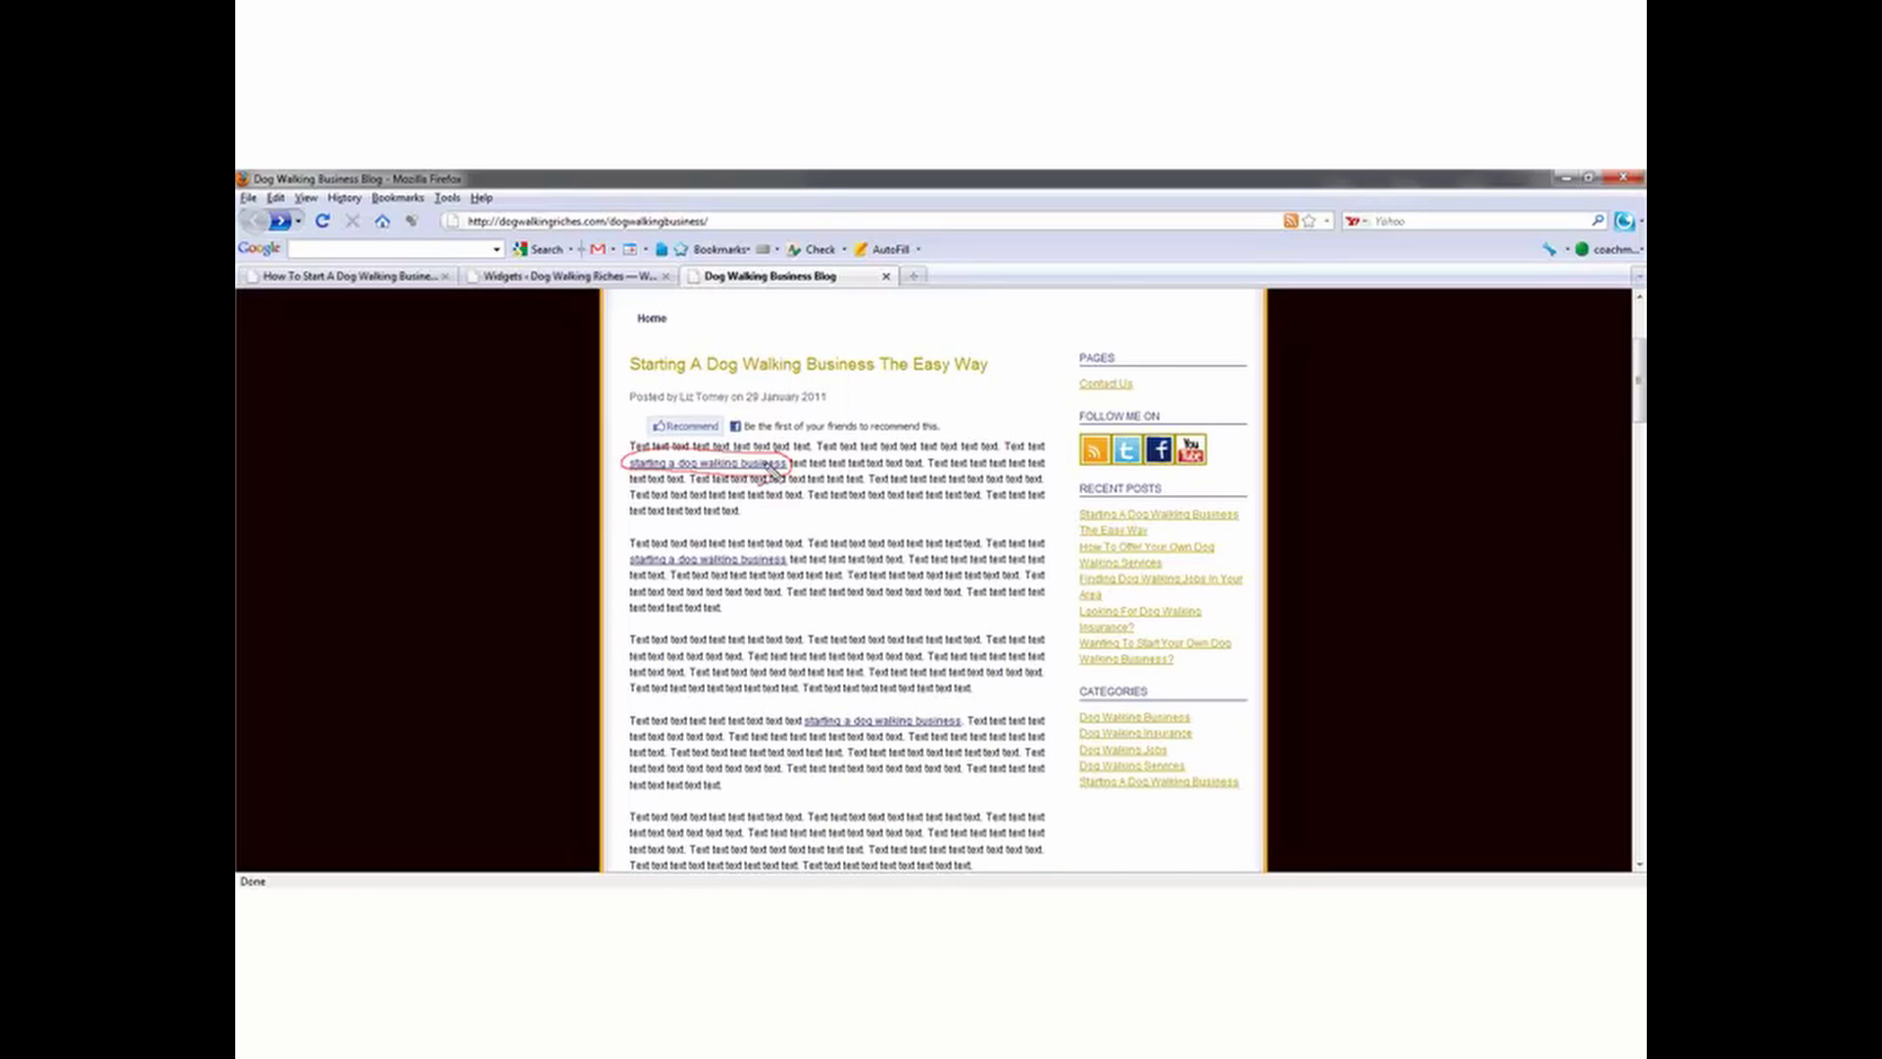
left_click_drag(766, 469, 765, 477)
key("Escape")
left_click(721, 470)
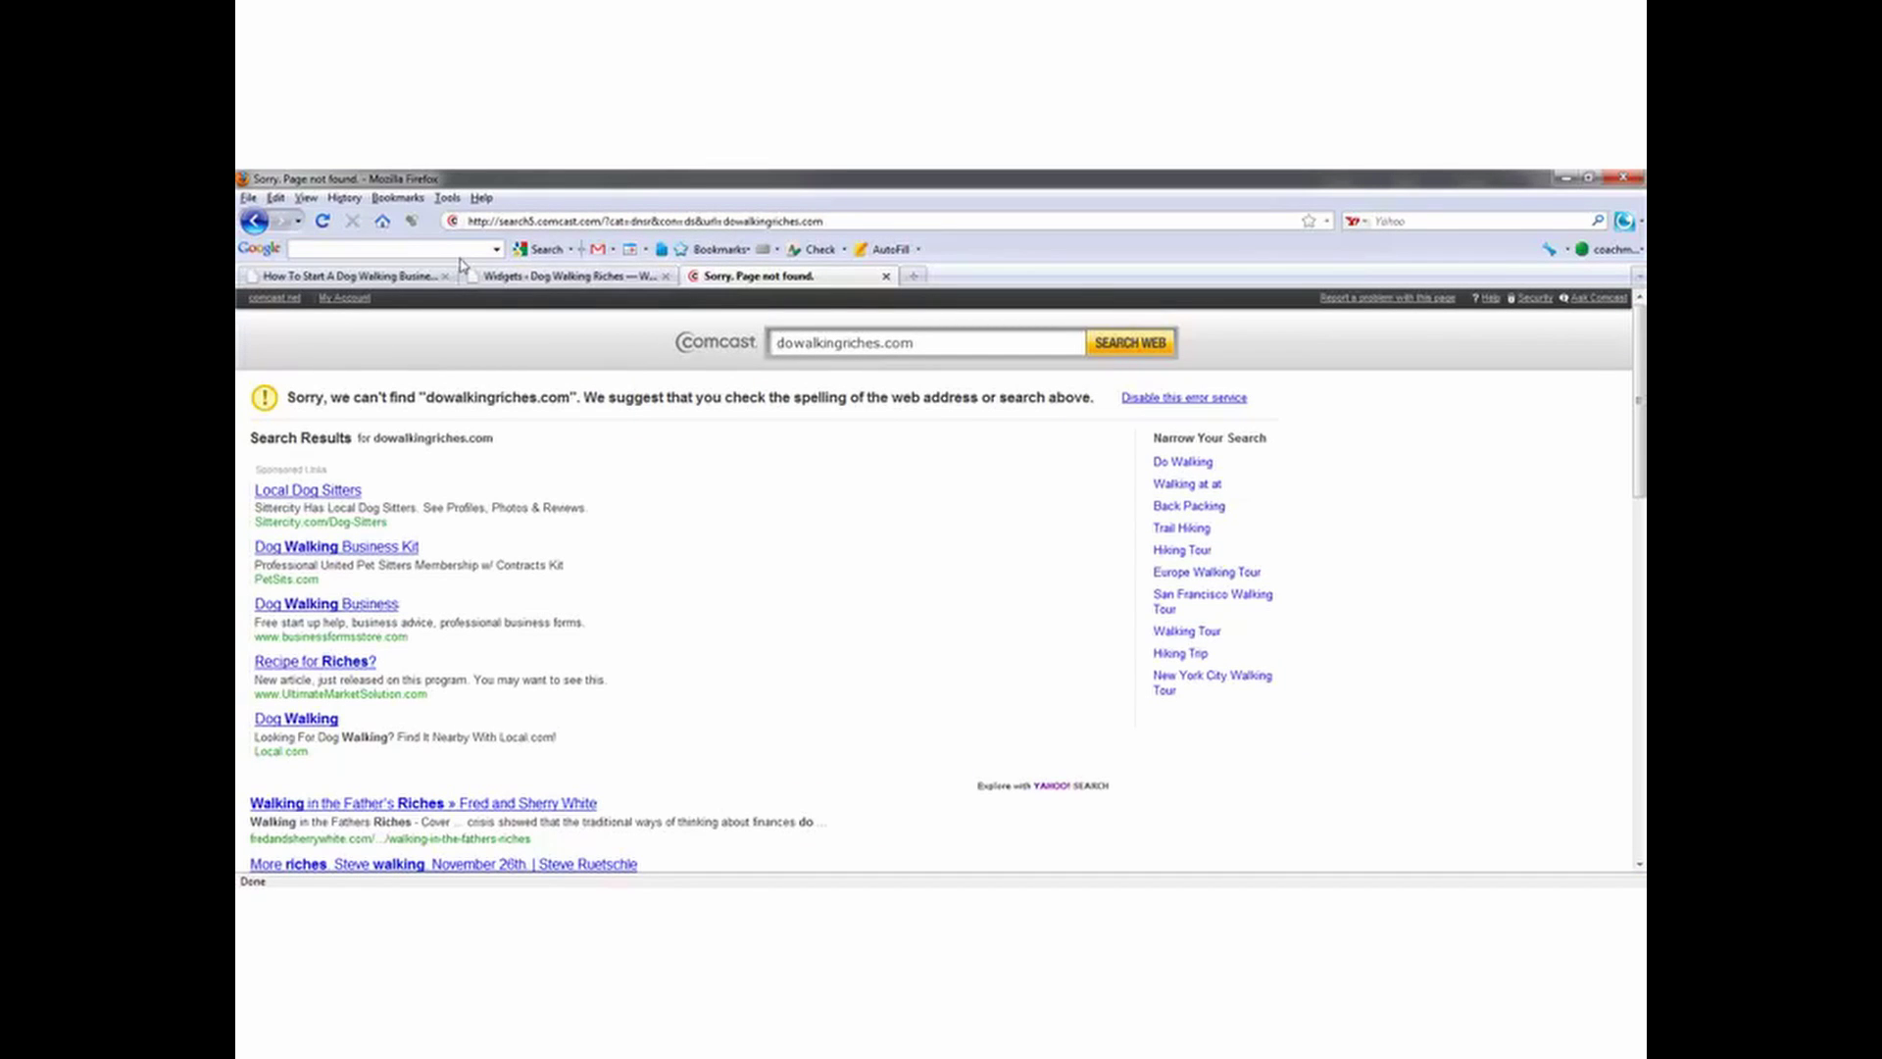
Step: Open the post "Starting A Dog Walking Business The Easy Way" for editing in the WordPress admin
left_click(386, 278)
left_click(545, 279)
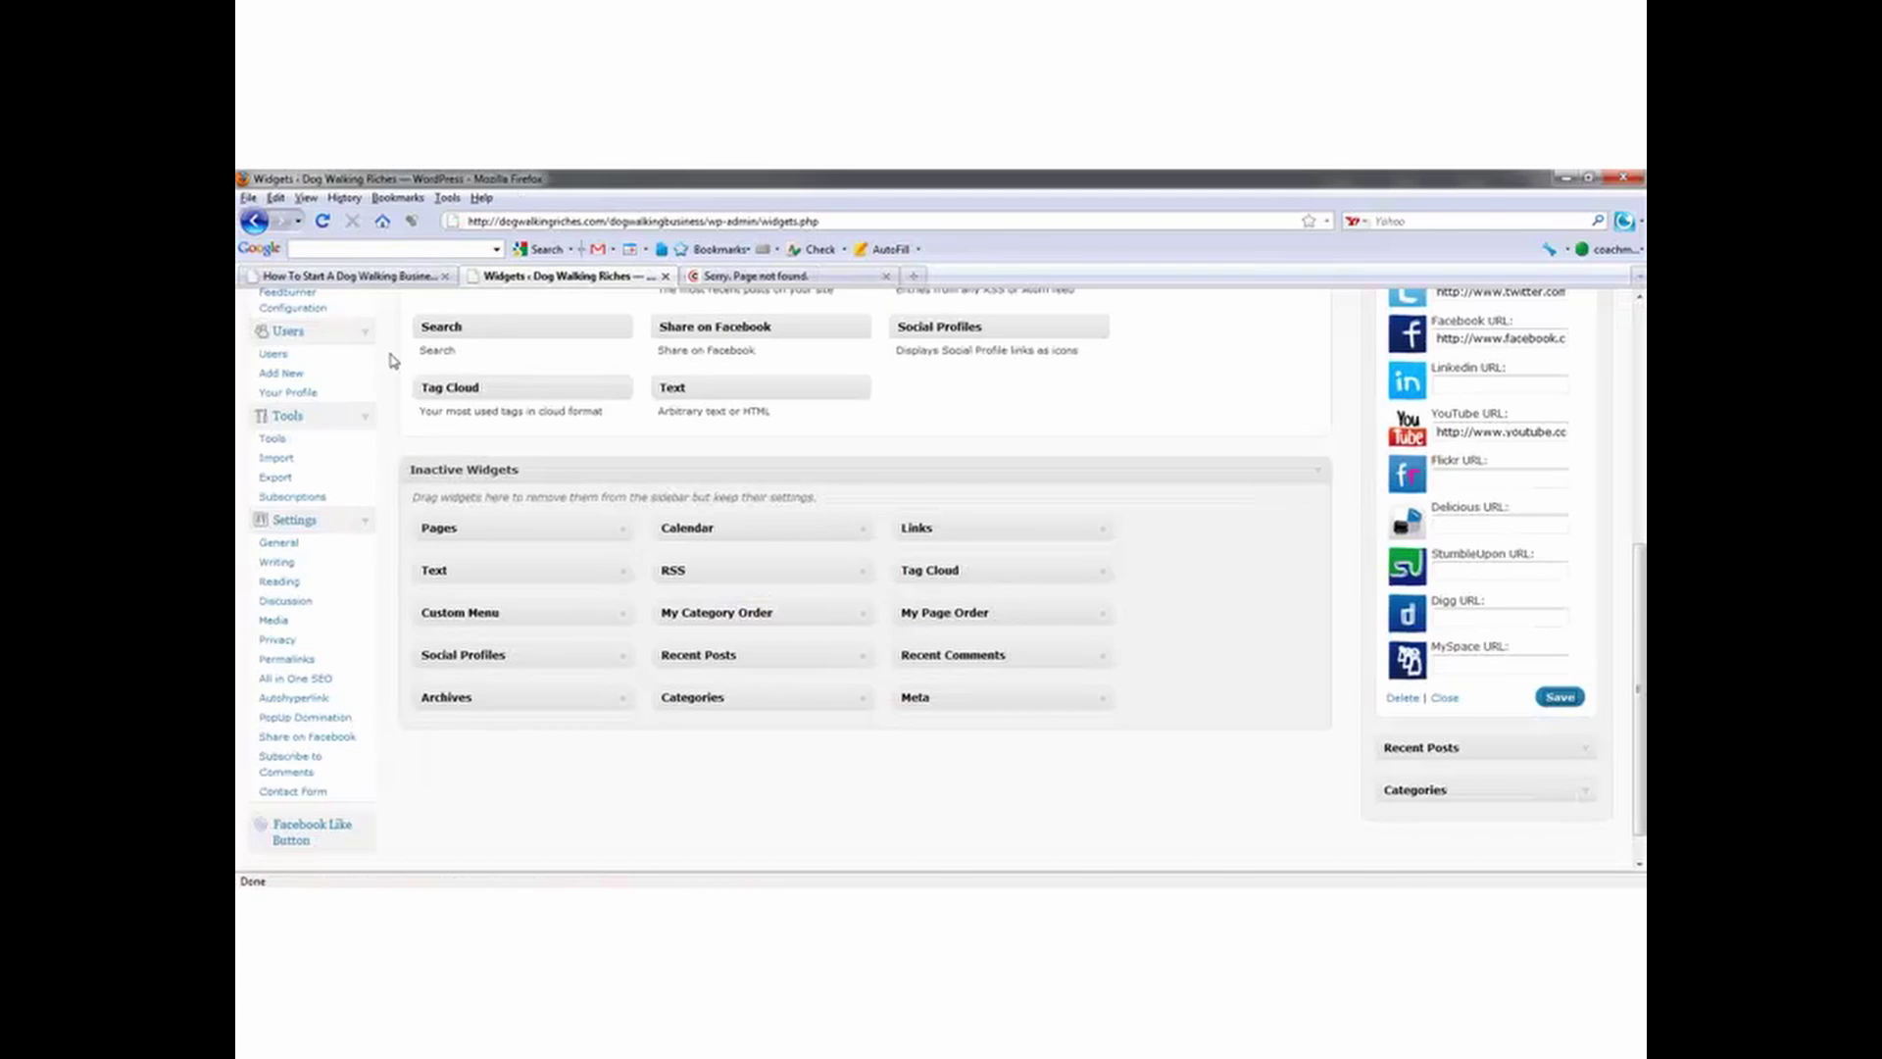
left_click_drag(1640, 581, 1639, 334)
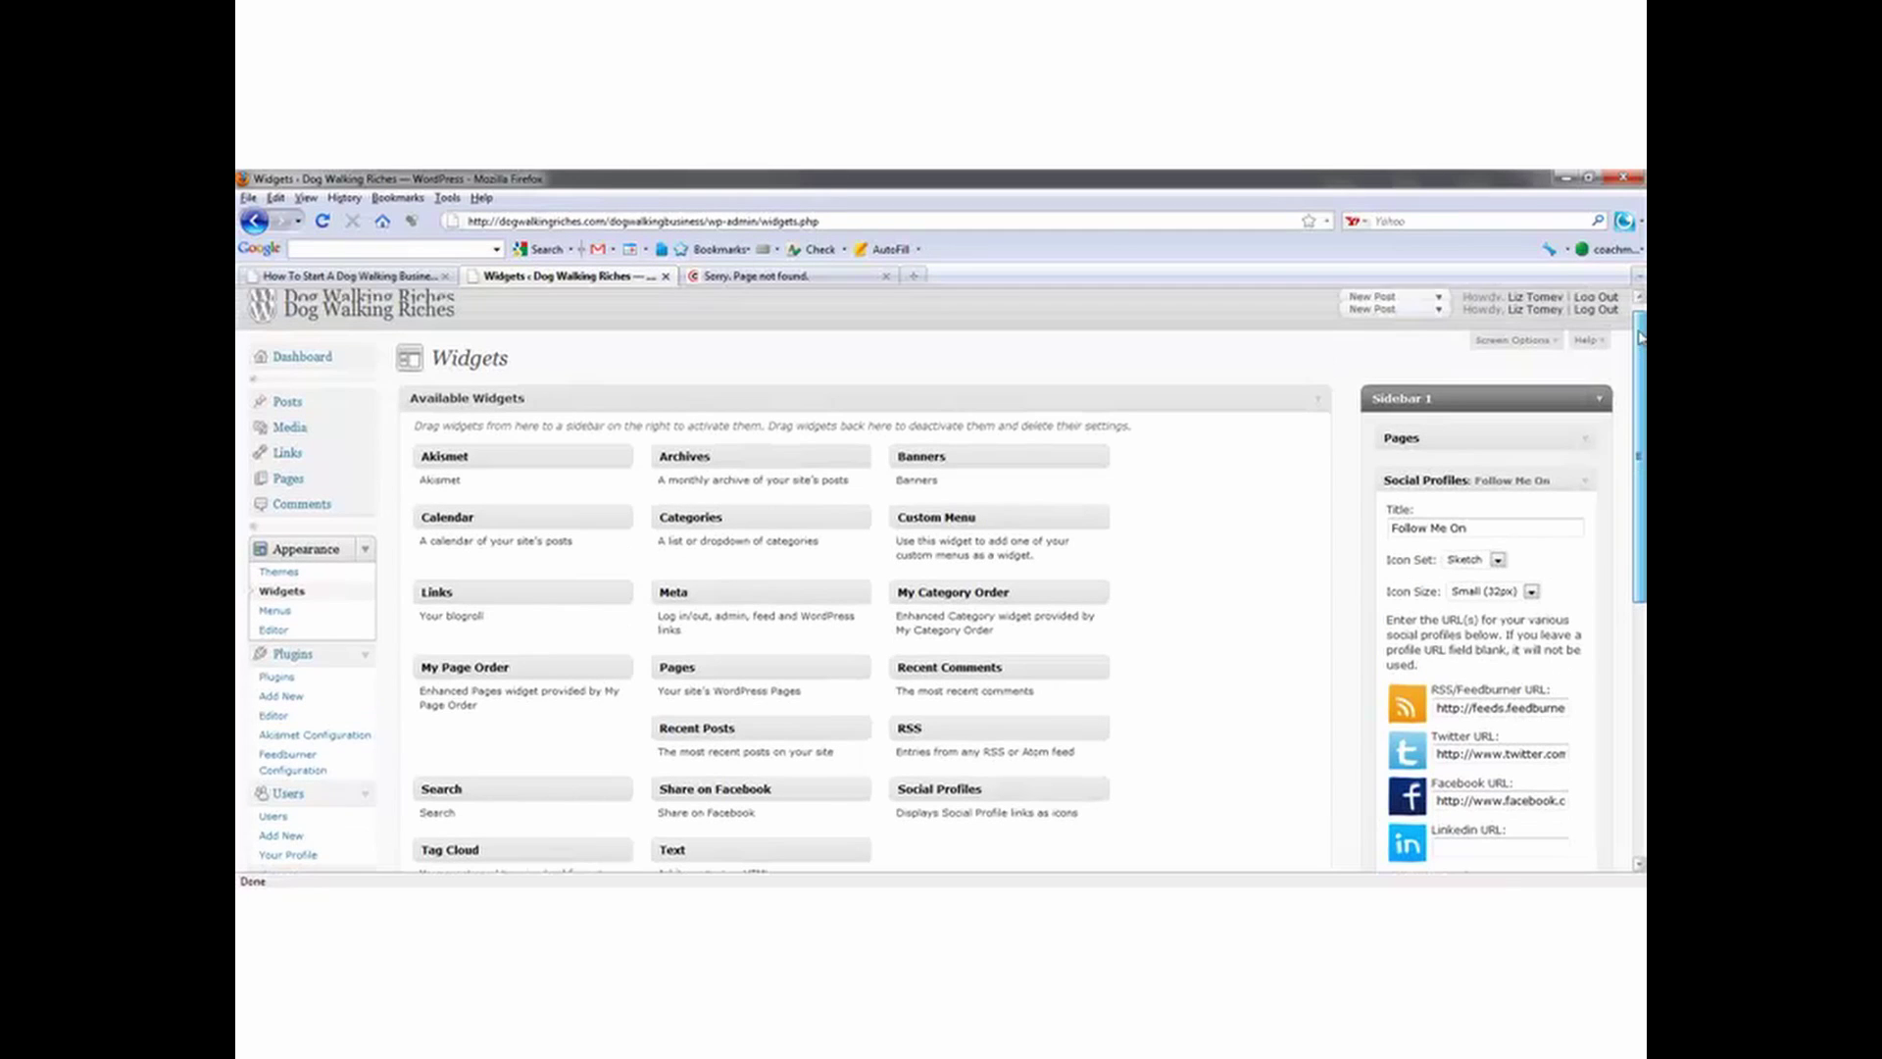
left_click(303, 410)
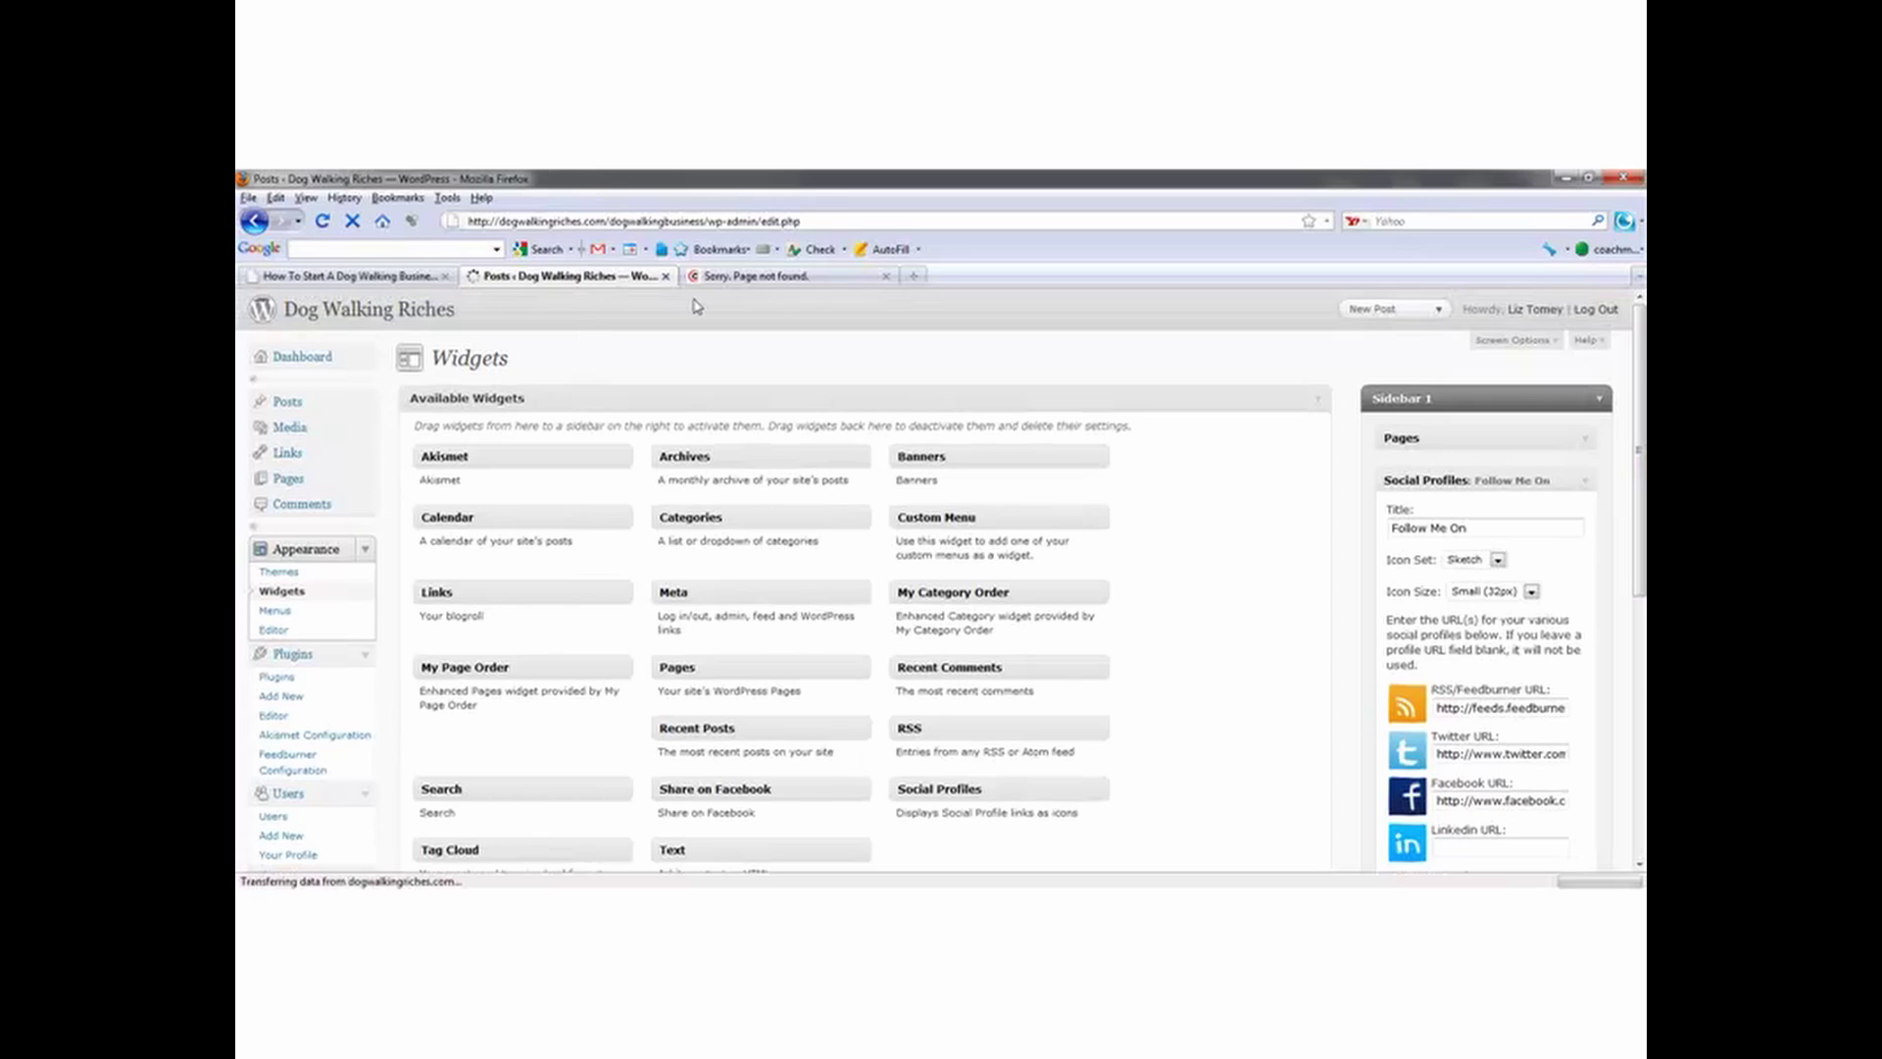
left_click(432, 496)
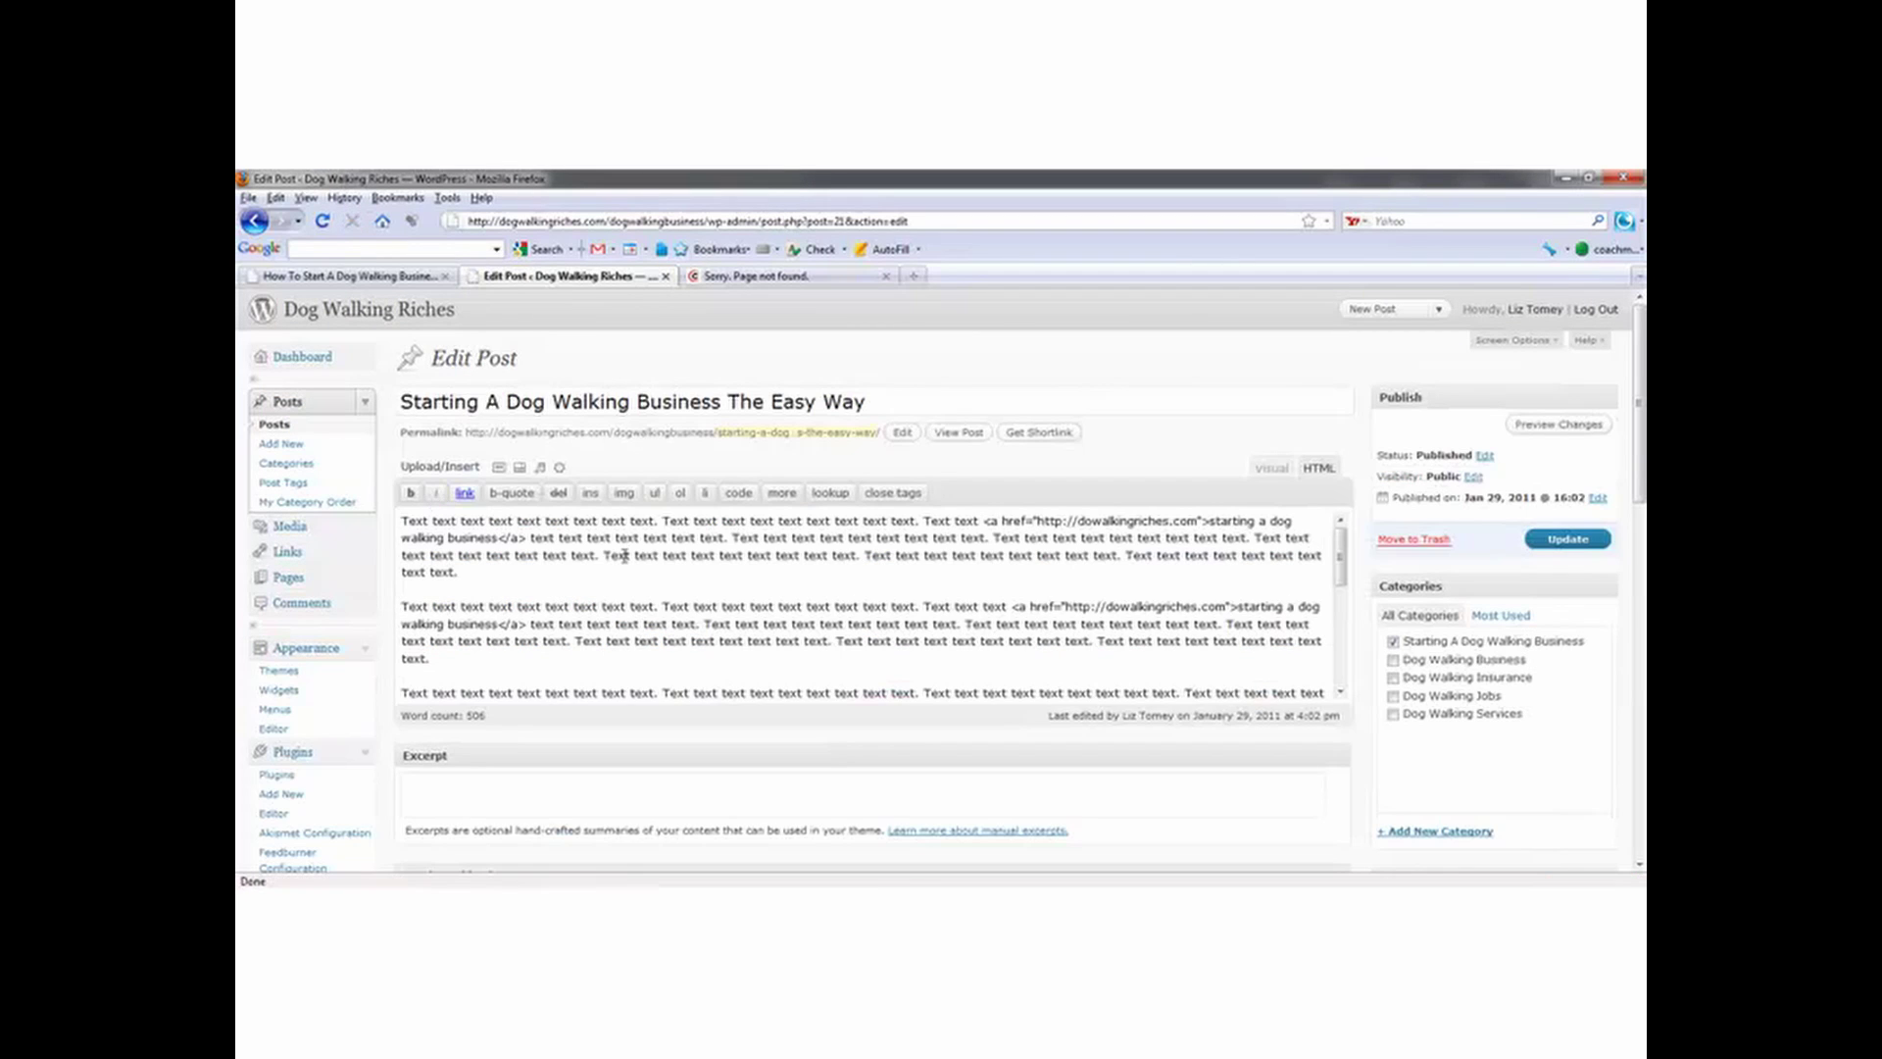
left_click(1095, 523)
type("g")
left_click(1094, 608)
type("g")
left_click_drag(1341, 570, 1343, 575)
scroll(1119, 635, "down", 3)
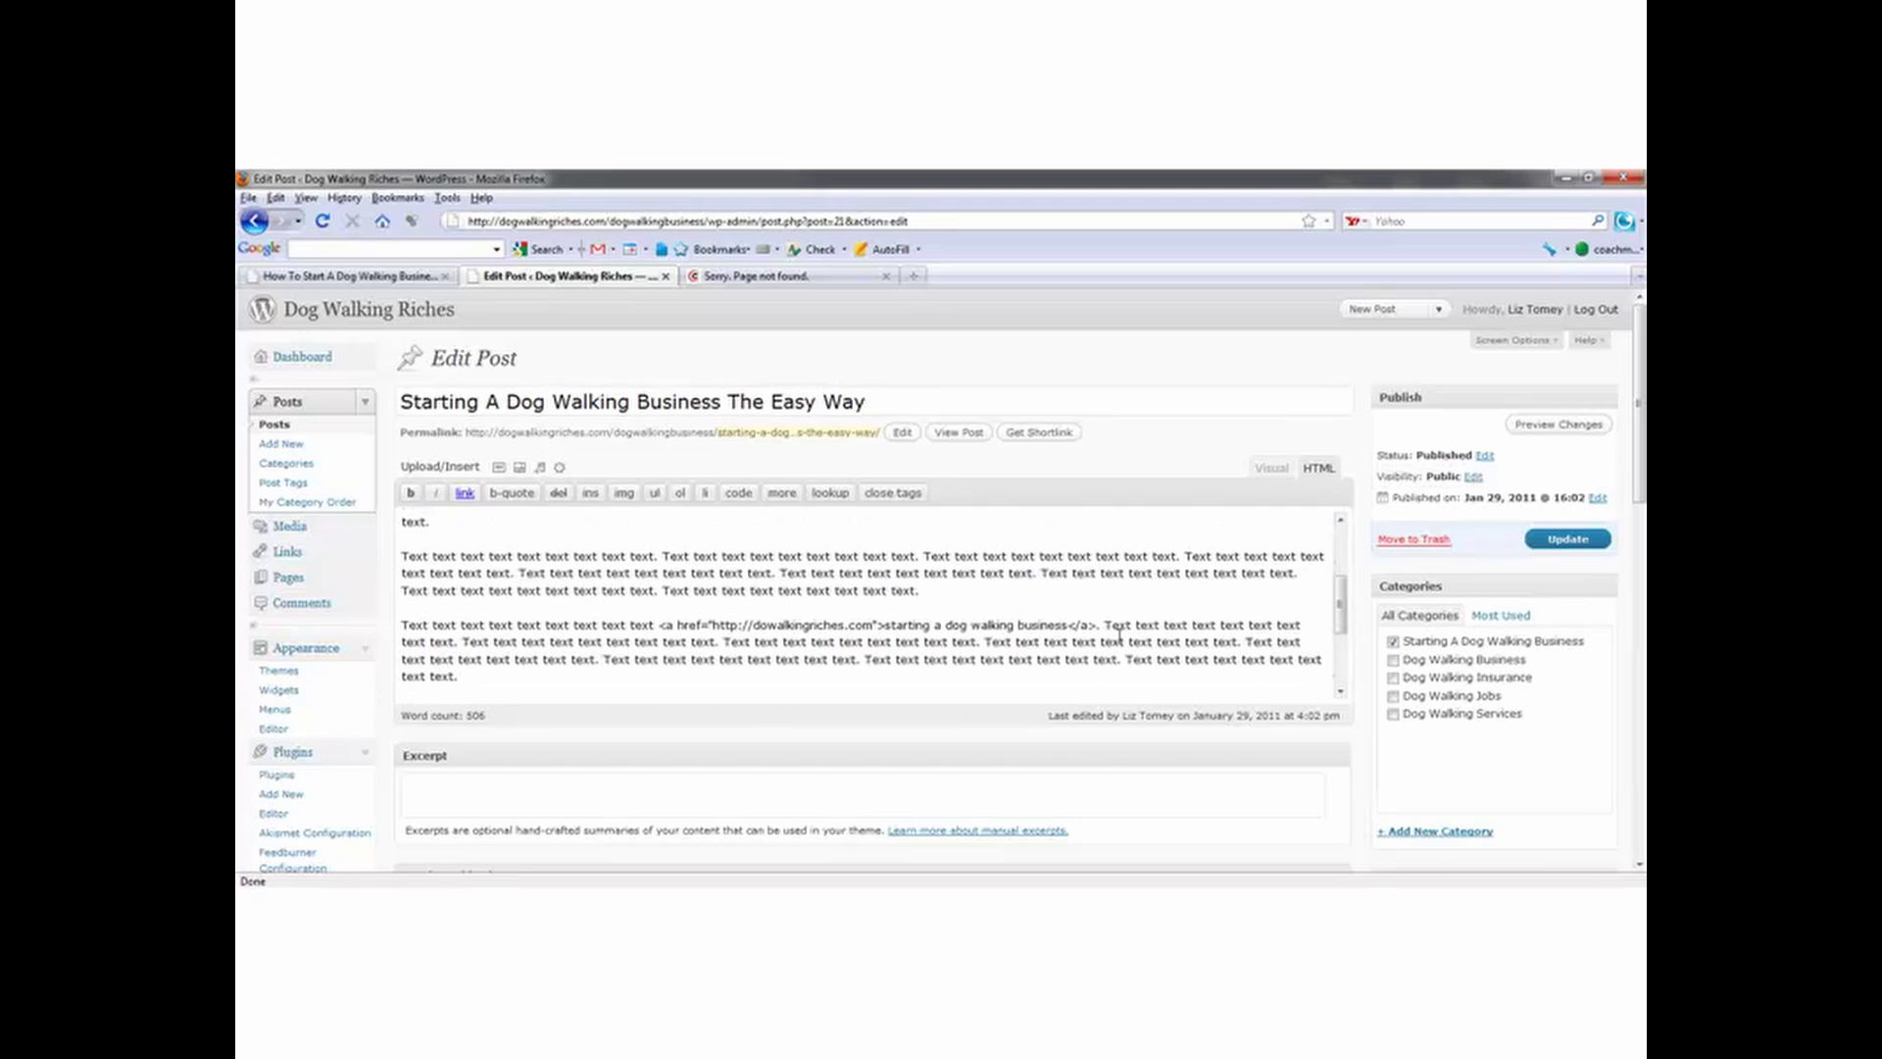
left_click(772, 625)
type("g")
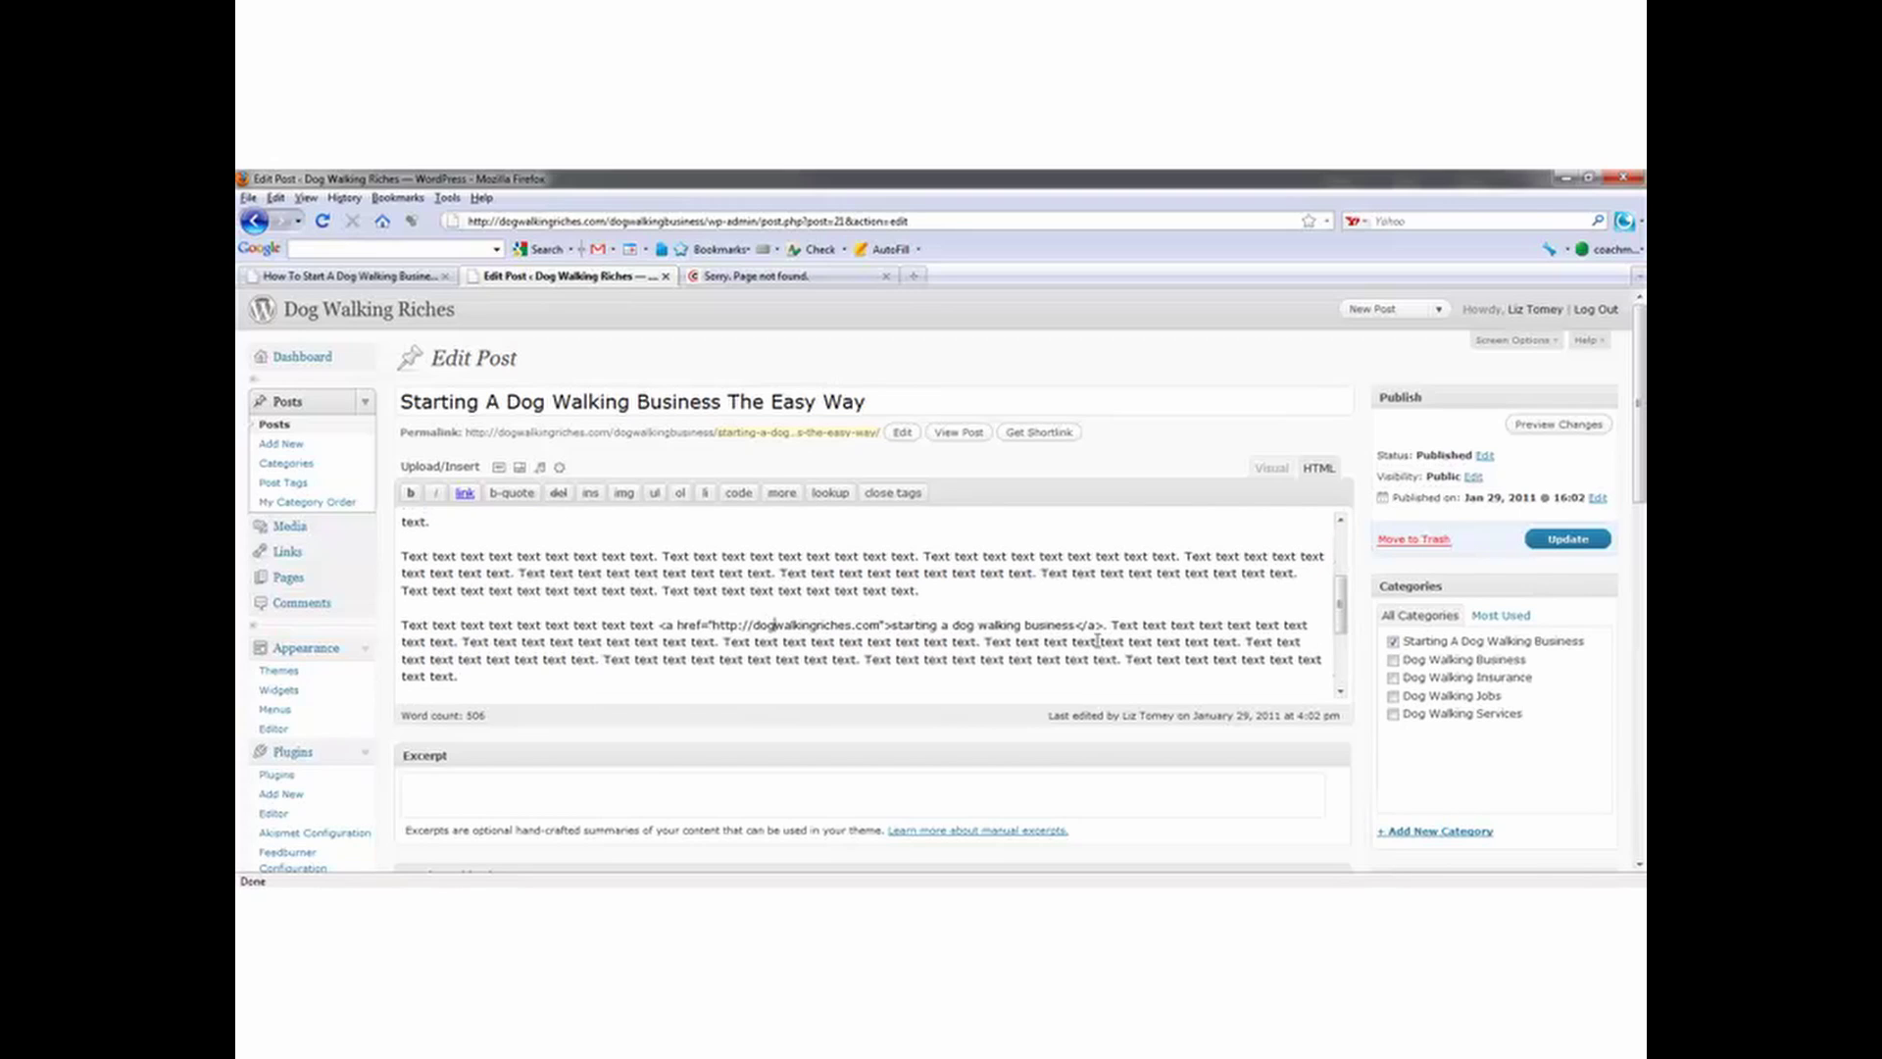
left_click_drag(1342, 617, 1341, 664)
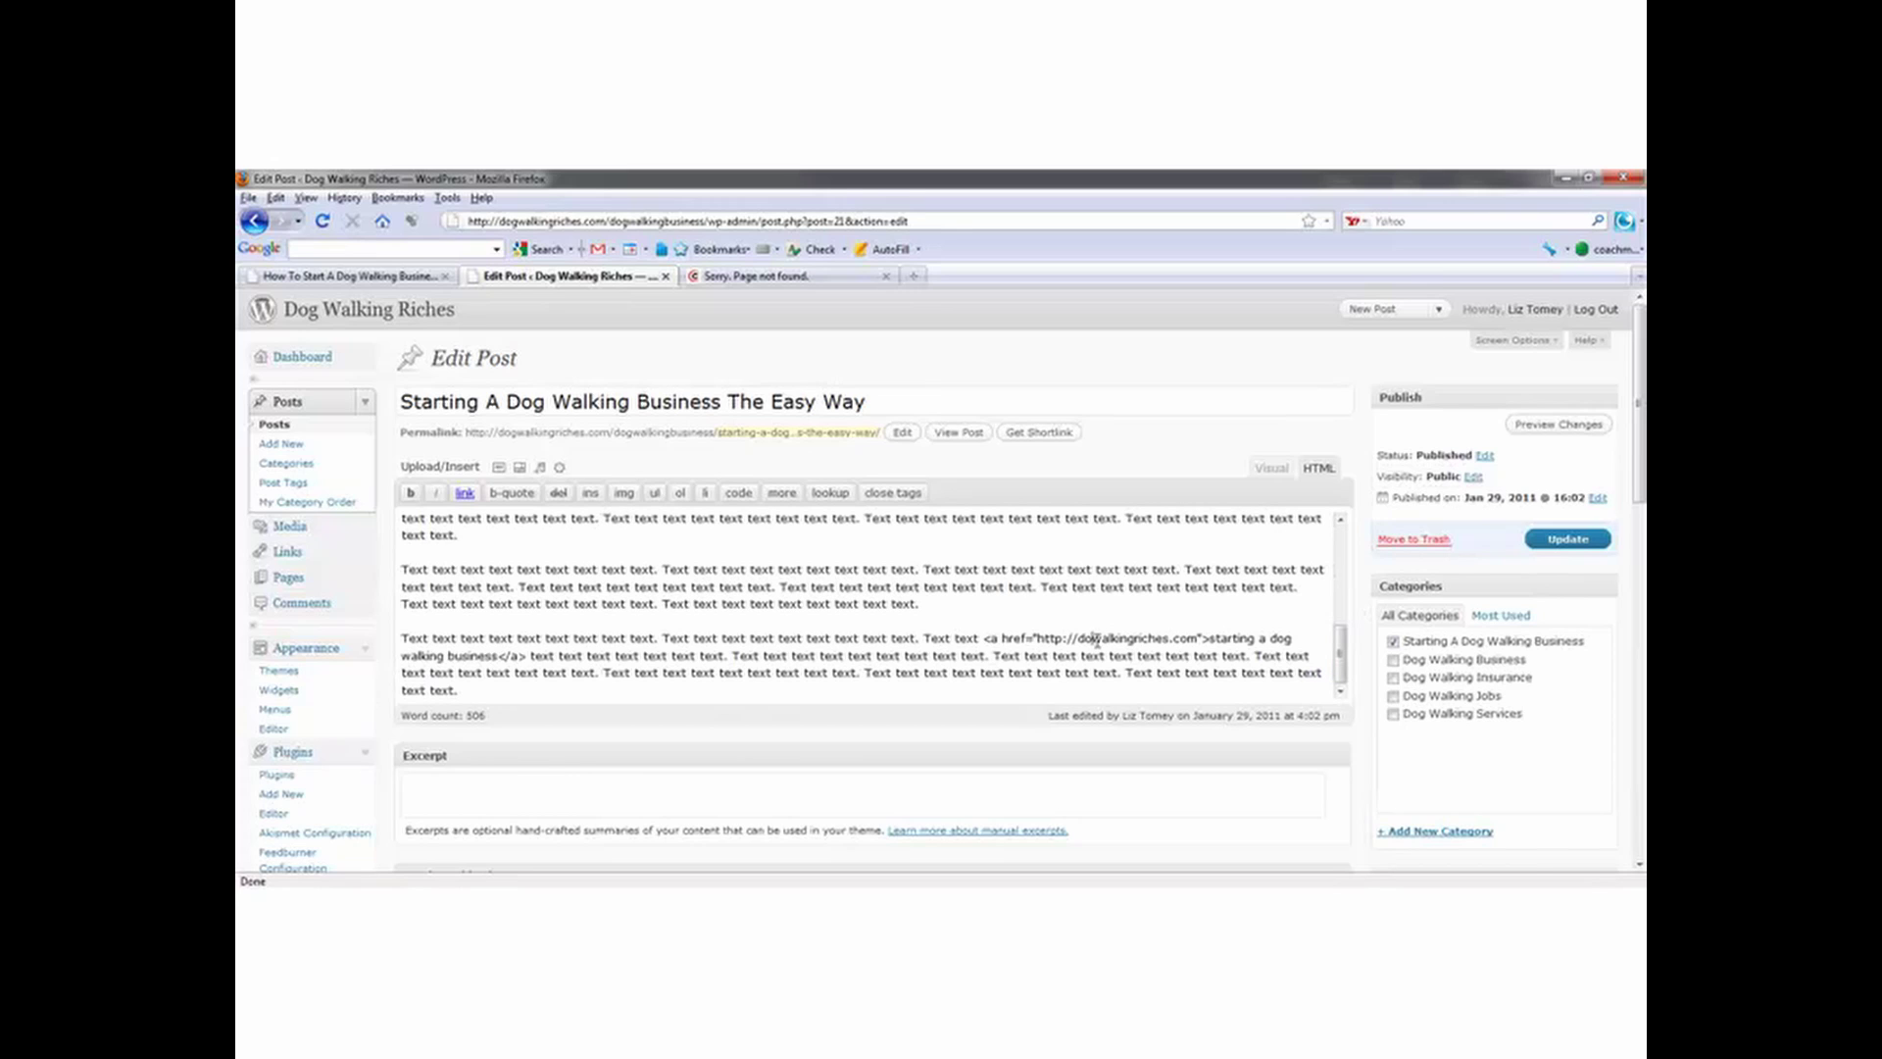
left_click(1578, 541)
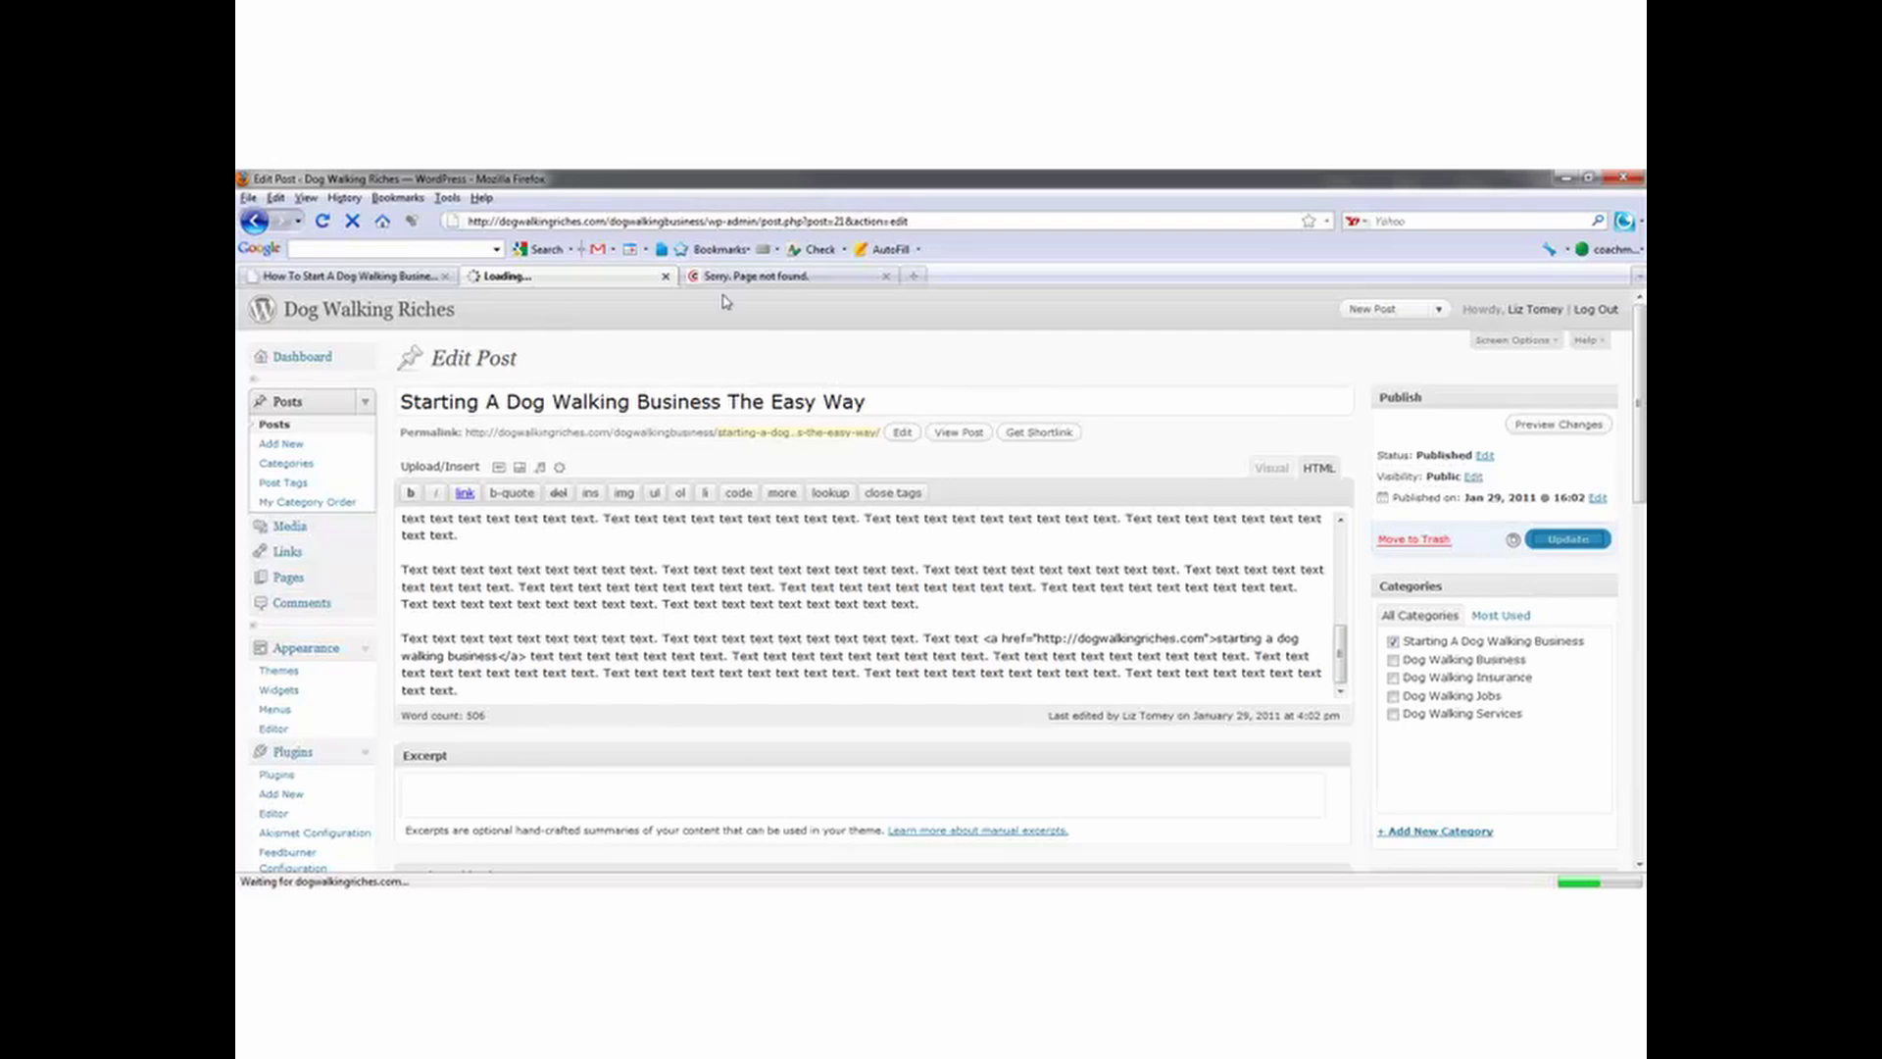
Step: Close the page-not-found page, open the blog in a new tab and test the first post's corrected keyword link
left_click(735, 278)
left_click(888, 276)
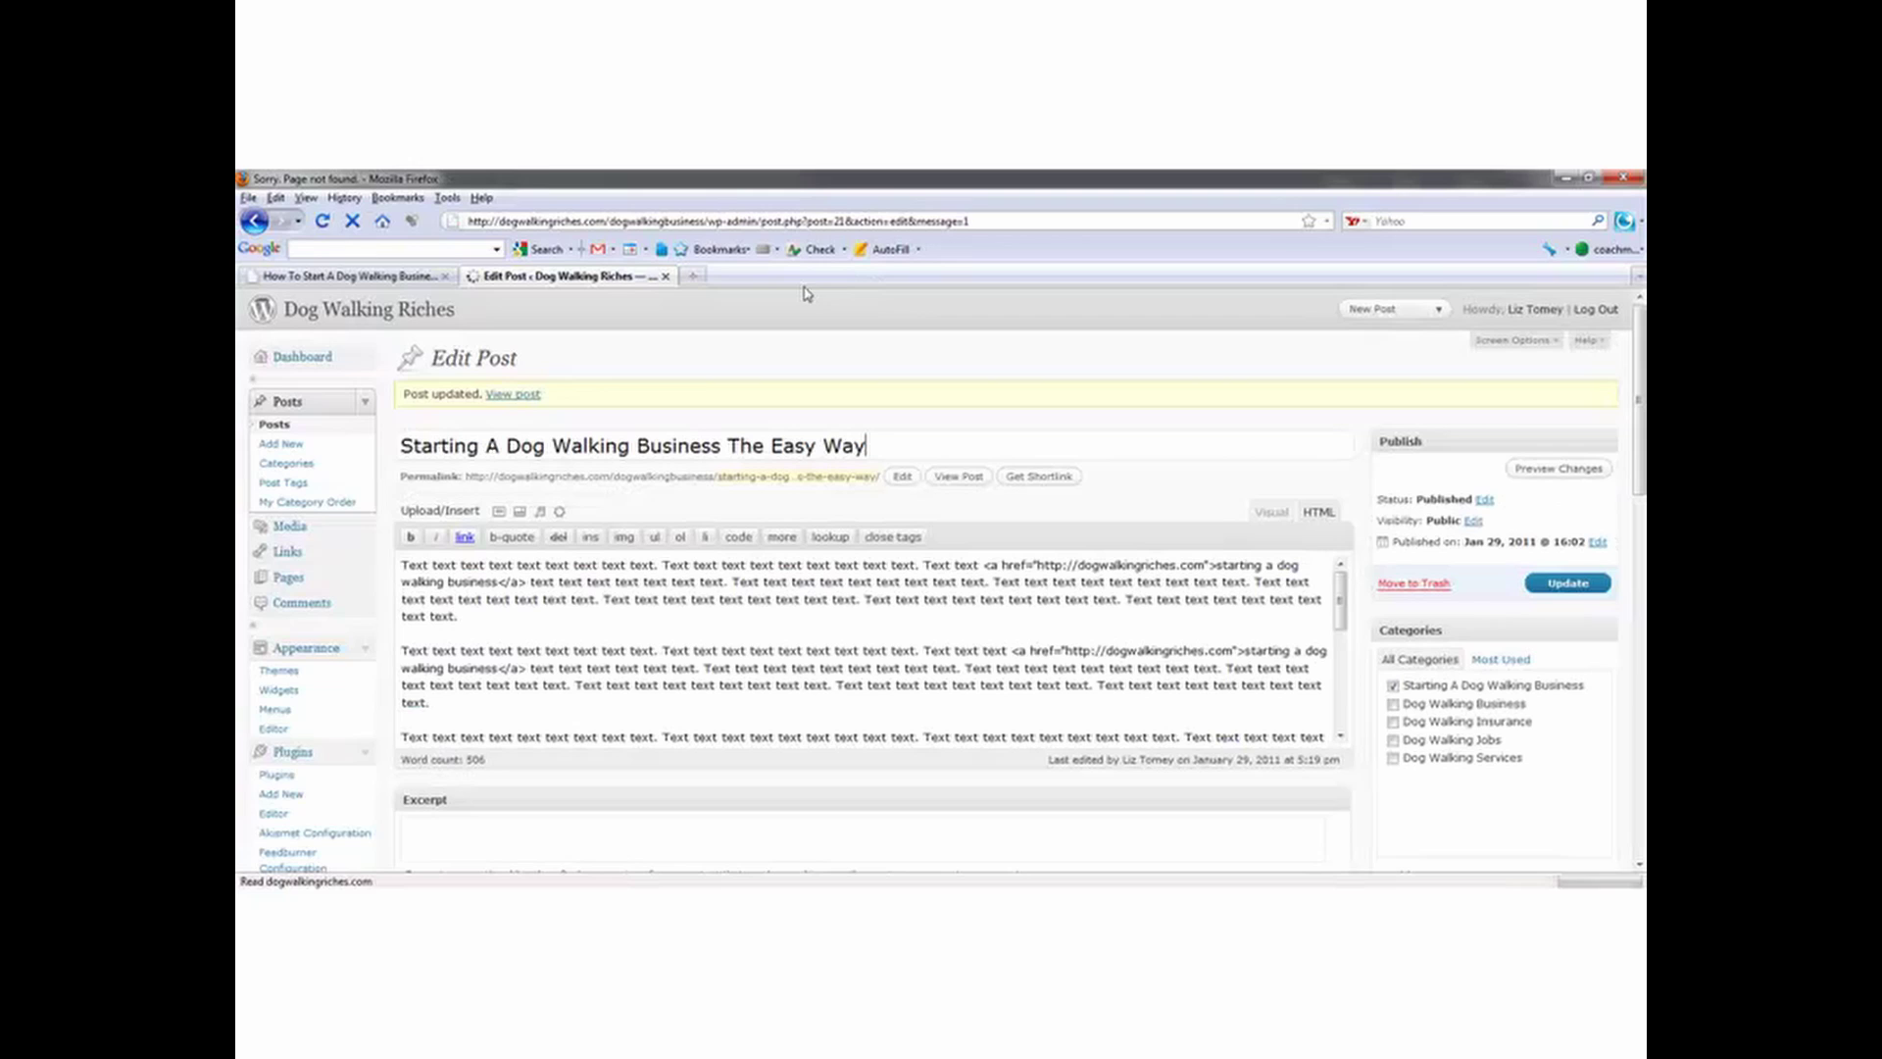
right_click(394, 311)
left_click(446, 336)
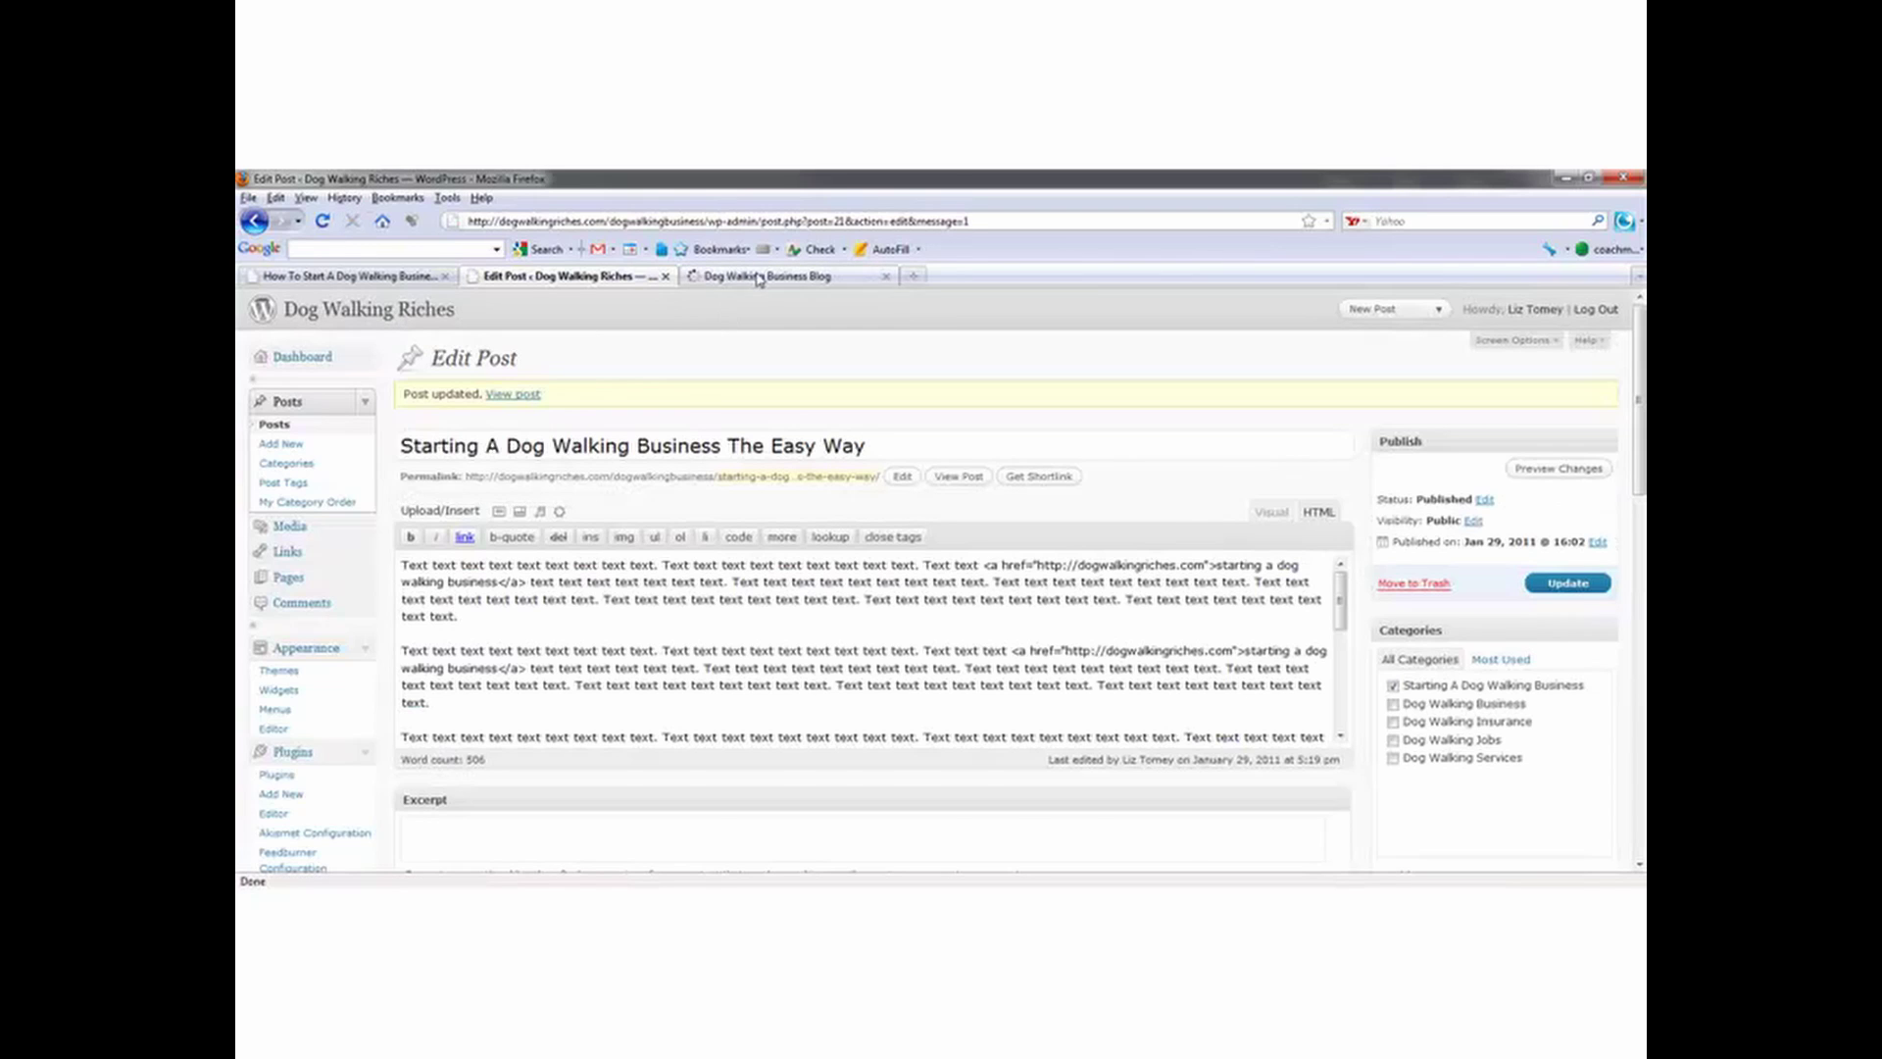
left_click(758, 278)
left_click(693, 685)
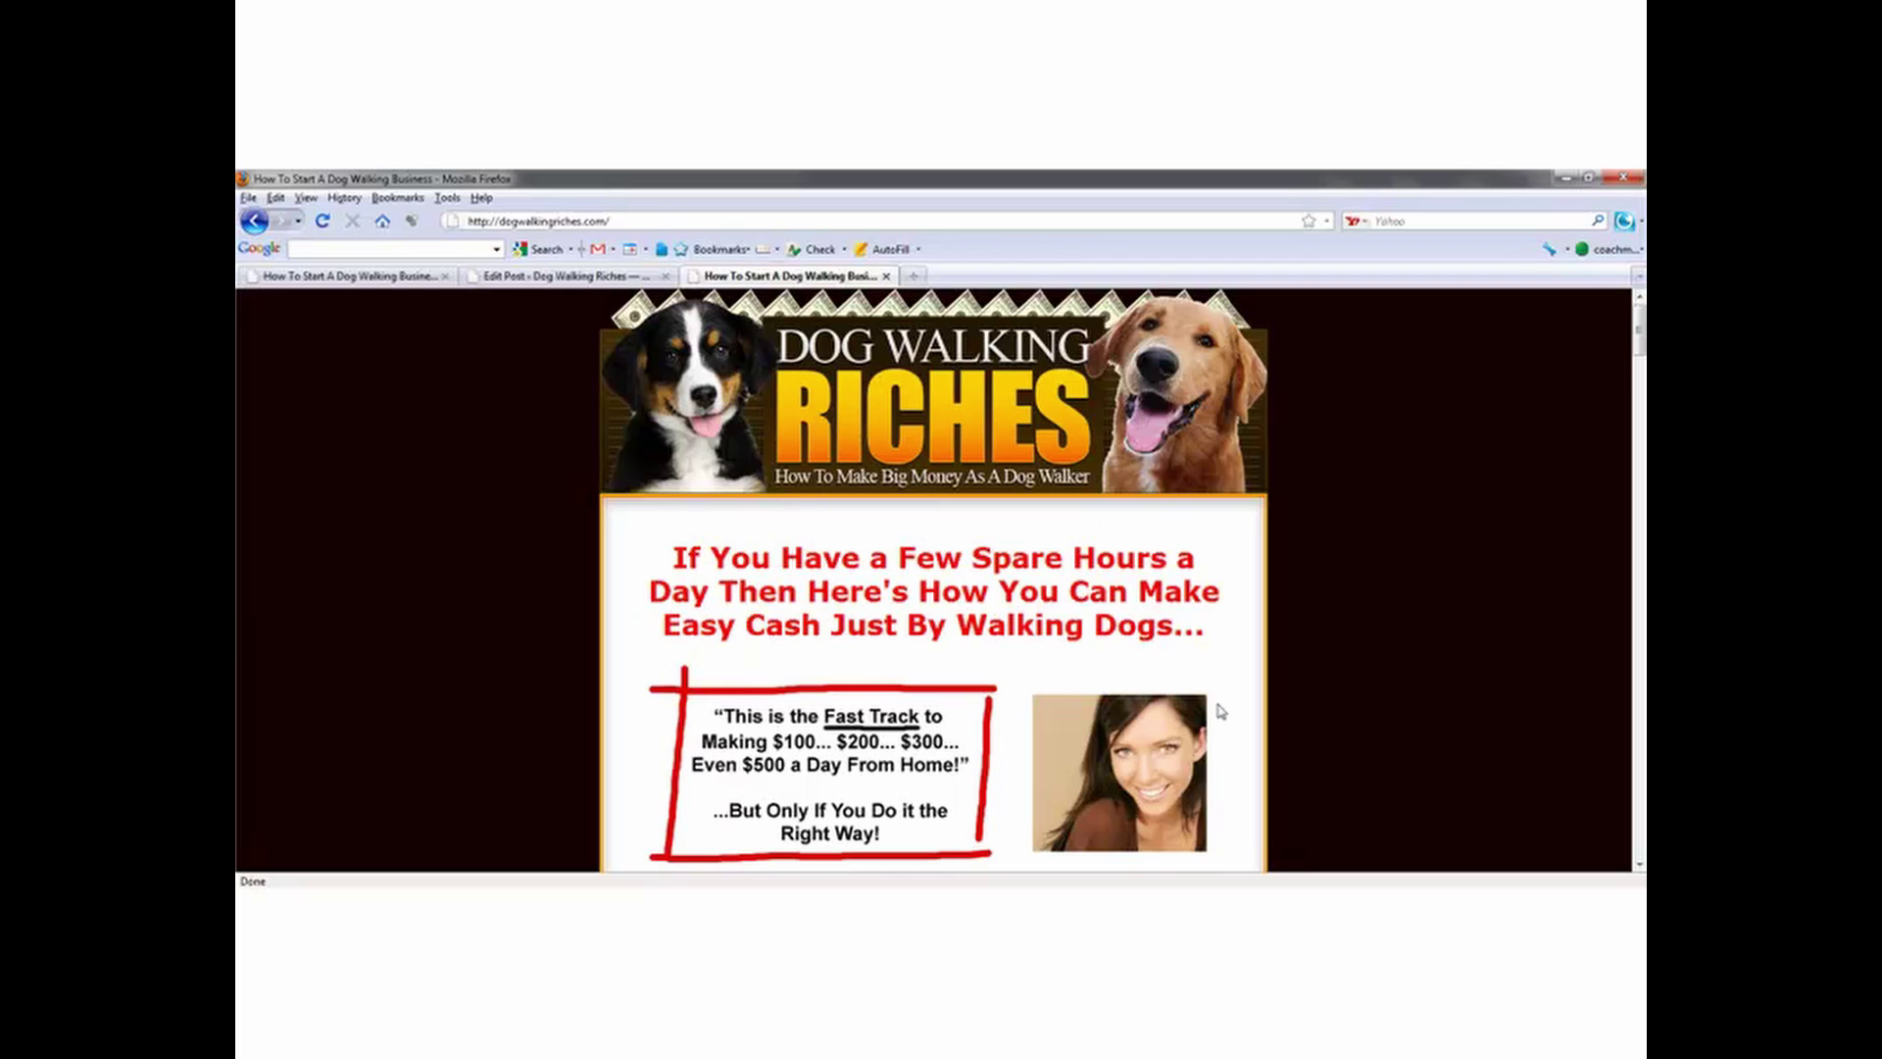
left_click_drag(1639, 329, 1294, 323)
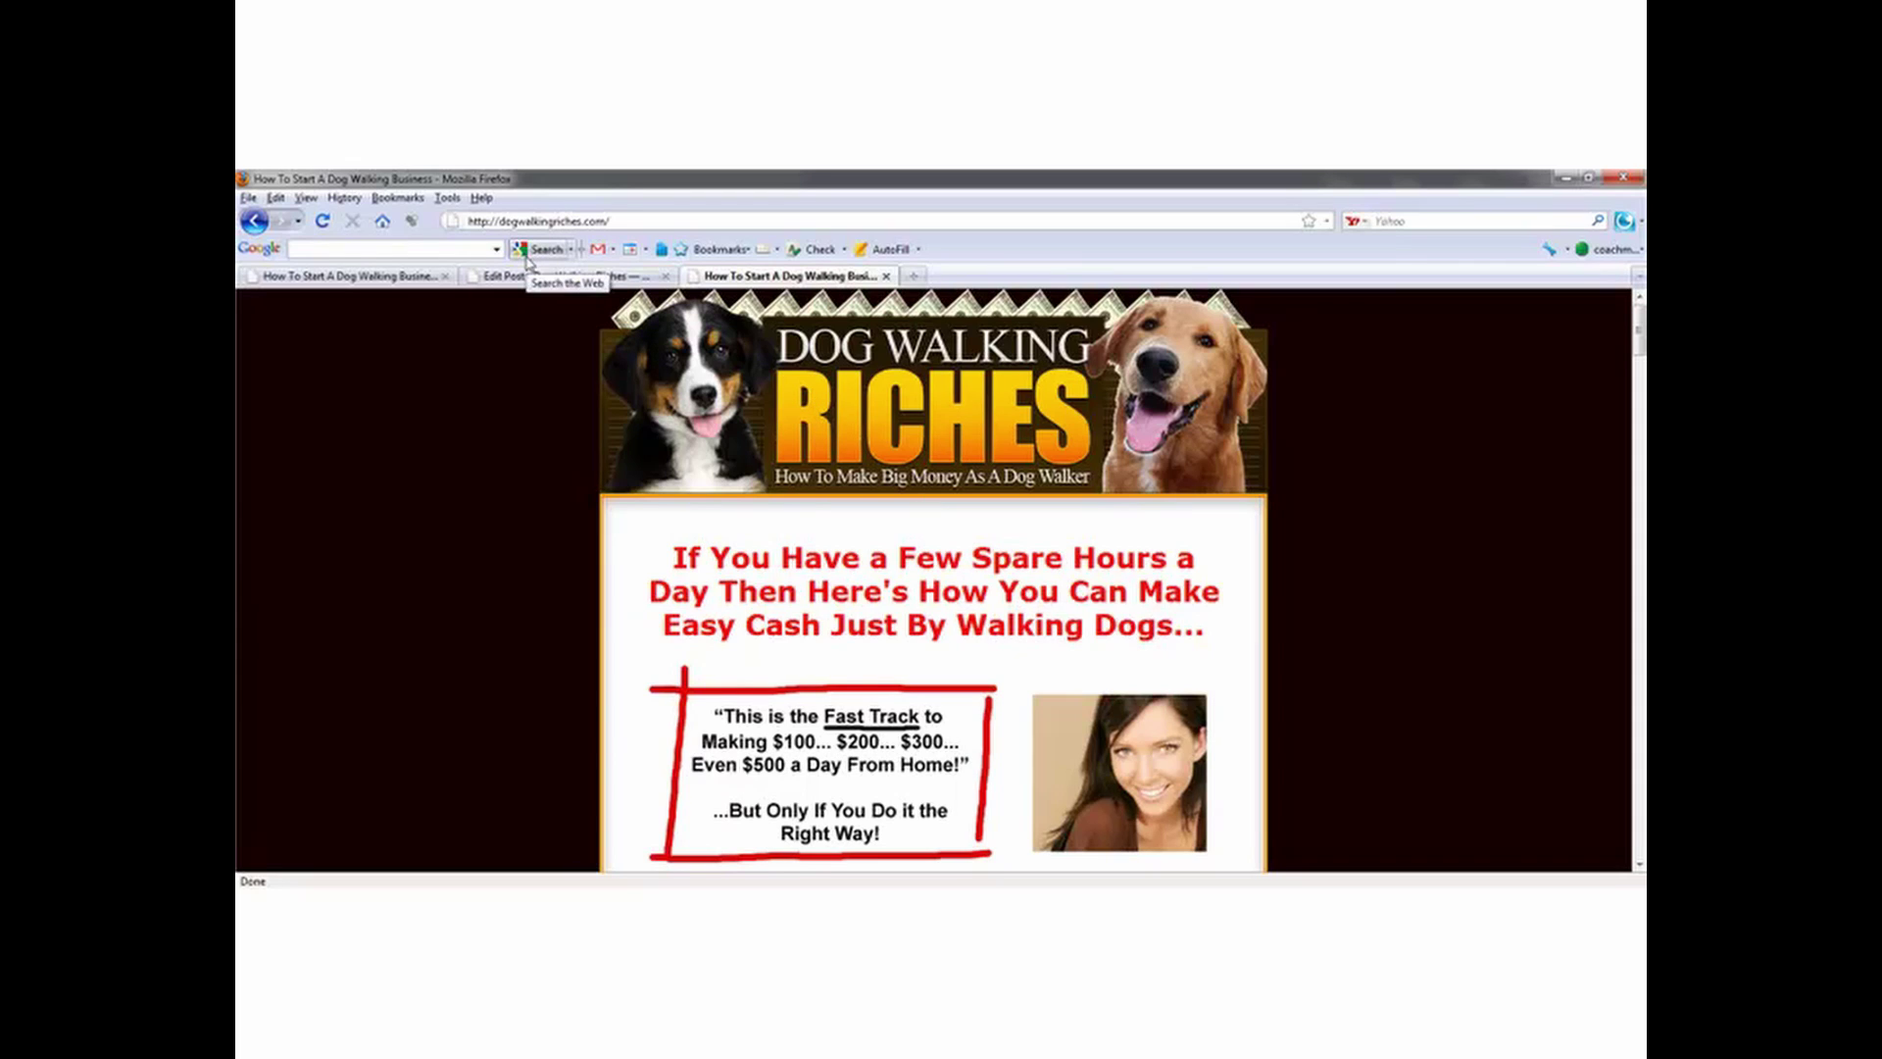
Step: Go back to the blog, test the "dog walking services" link in "How To Offer Your Own Dog Walking Services" and return
left_click(527, 278)
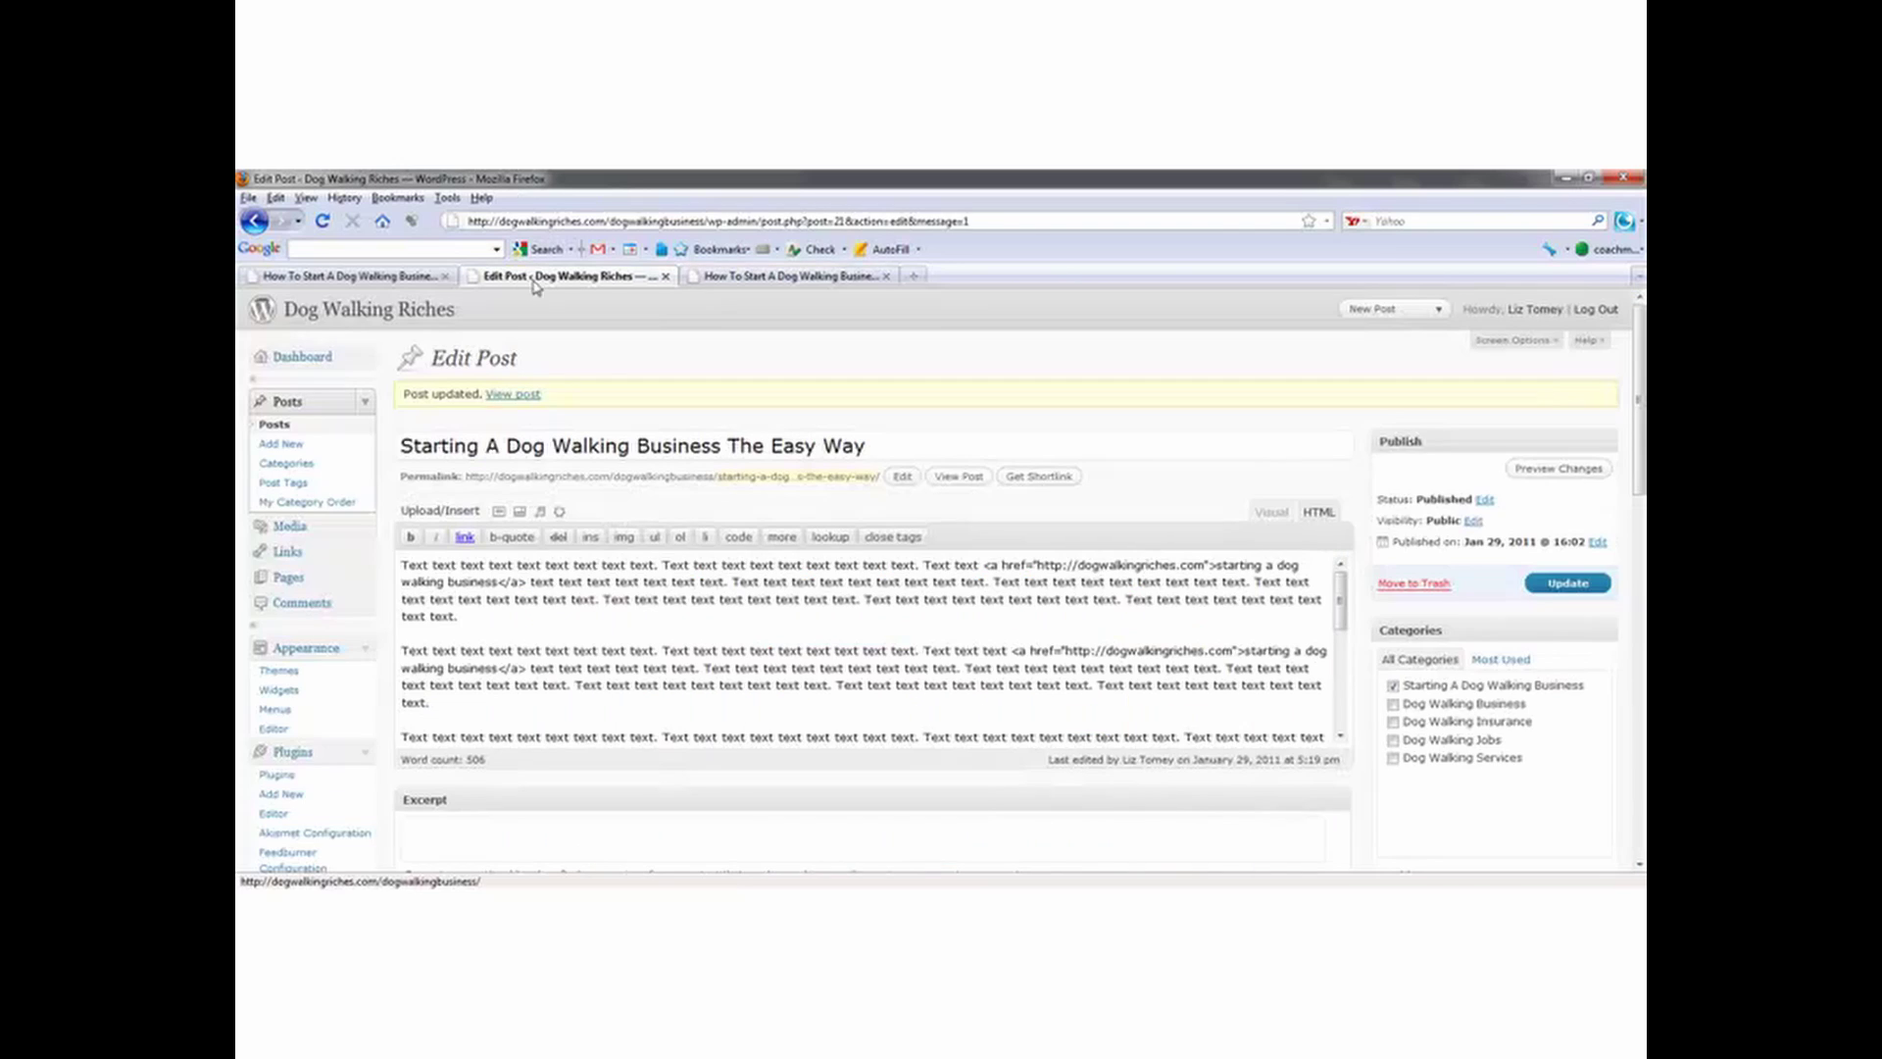
left_click(724, 278)
left_click(254, 221)
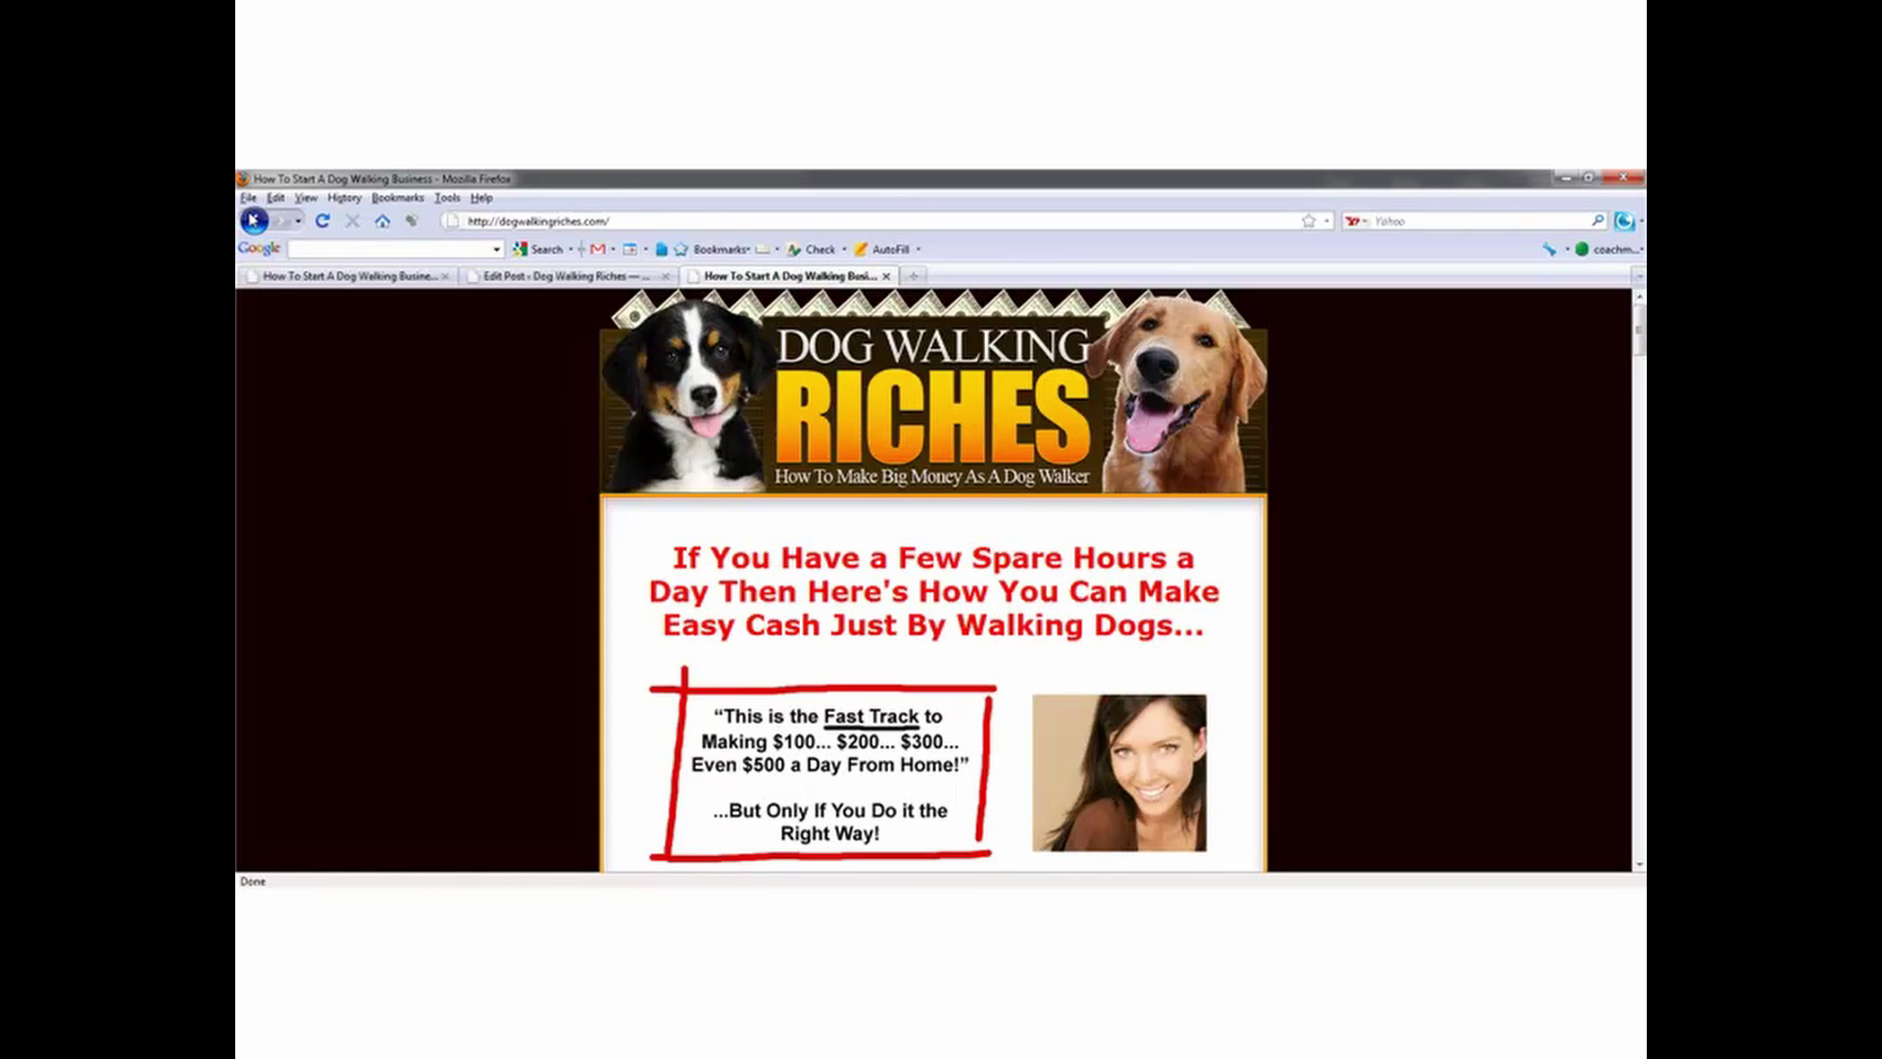
left_click_drag(1640, 345, 1616, 487)
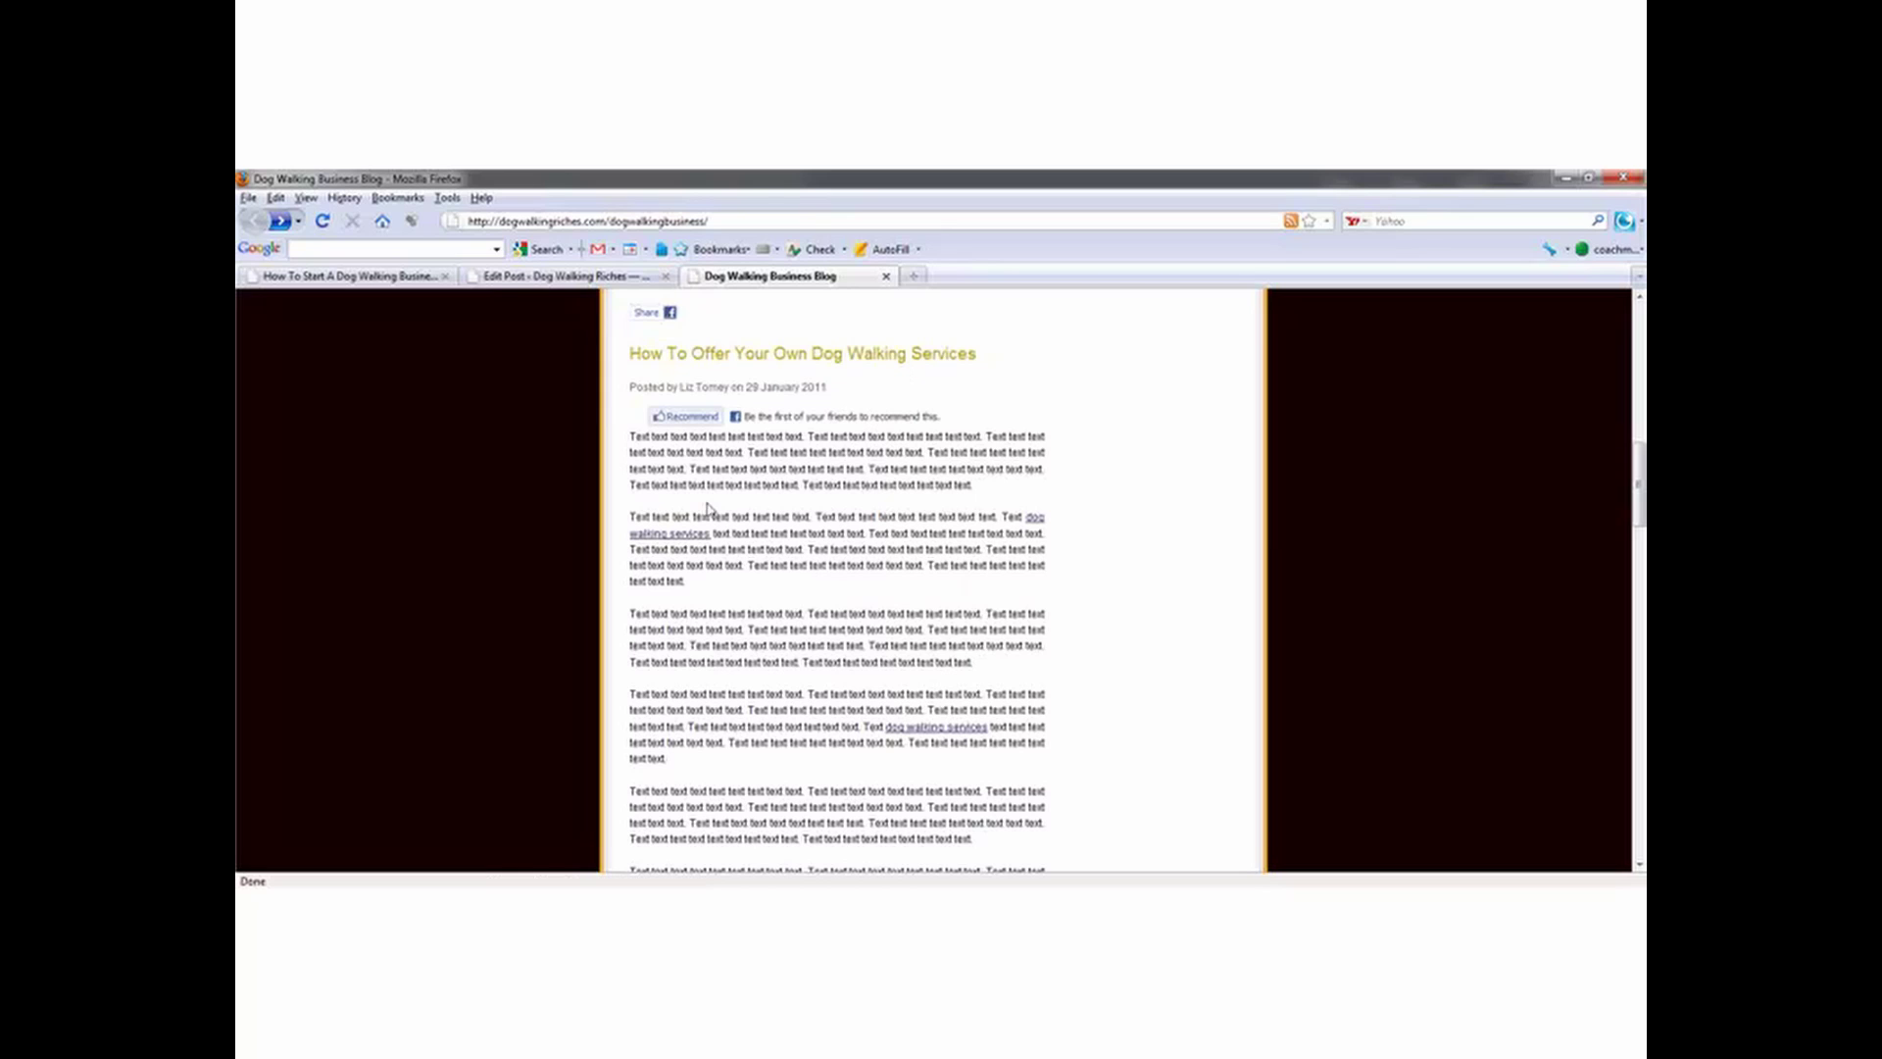
left_click(1043, 522)
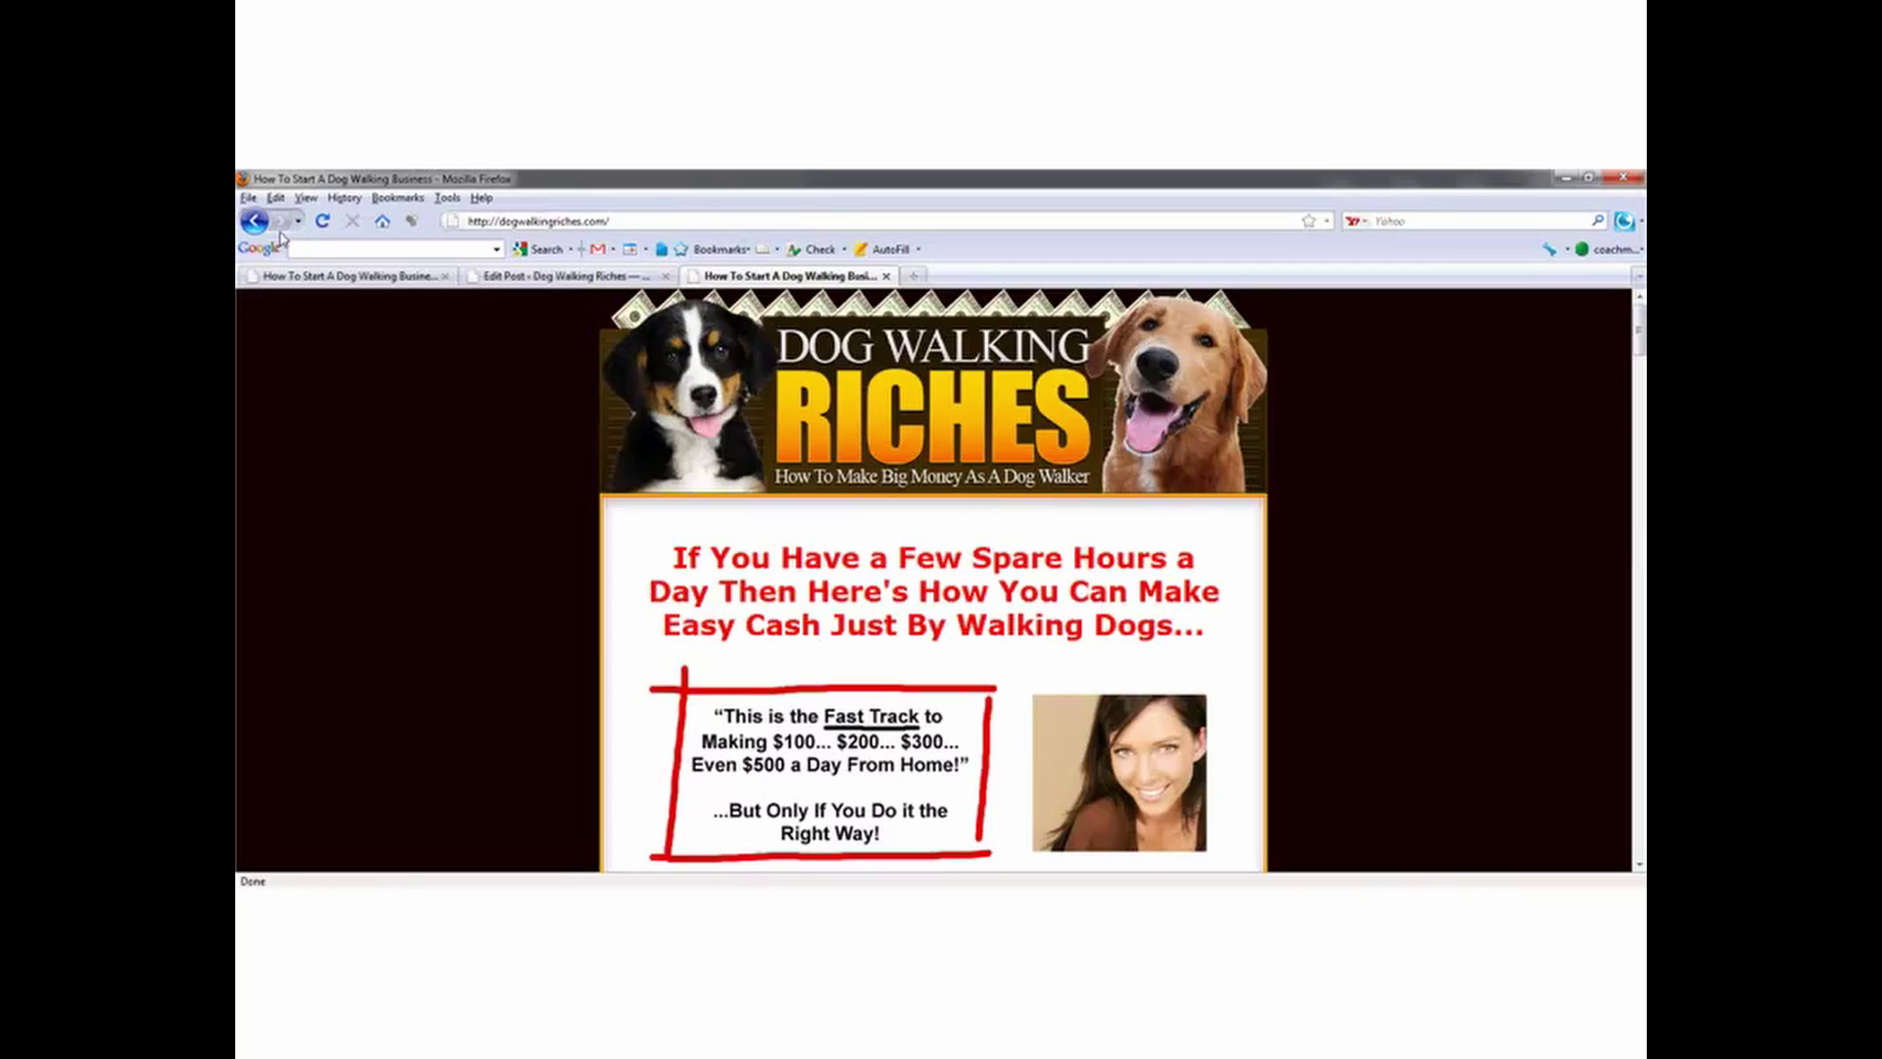
left_click(255, 222)
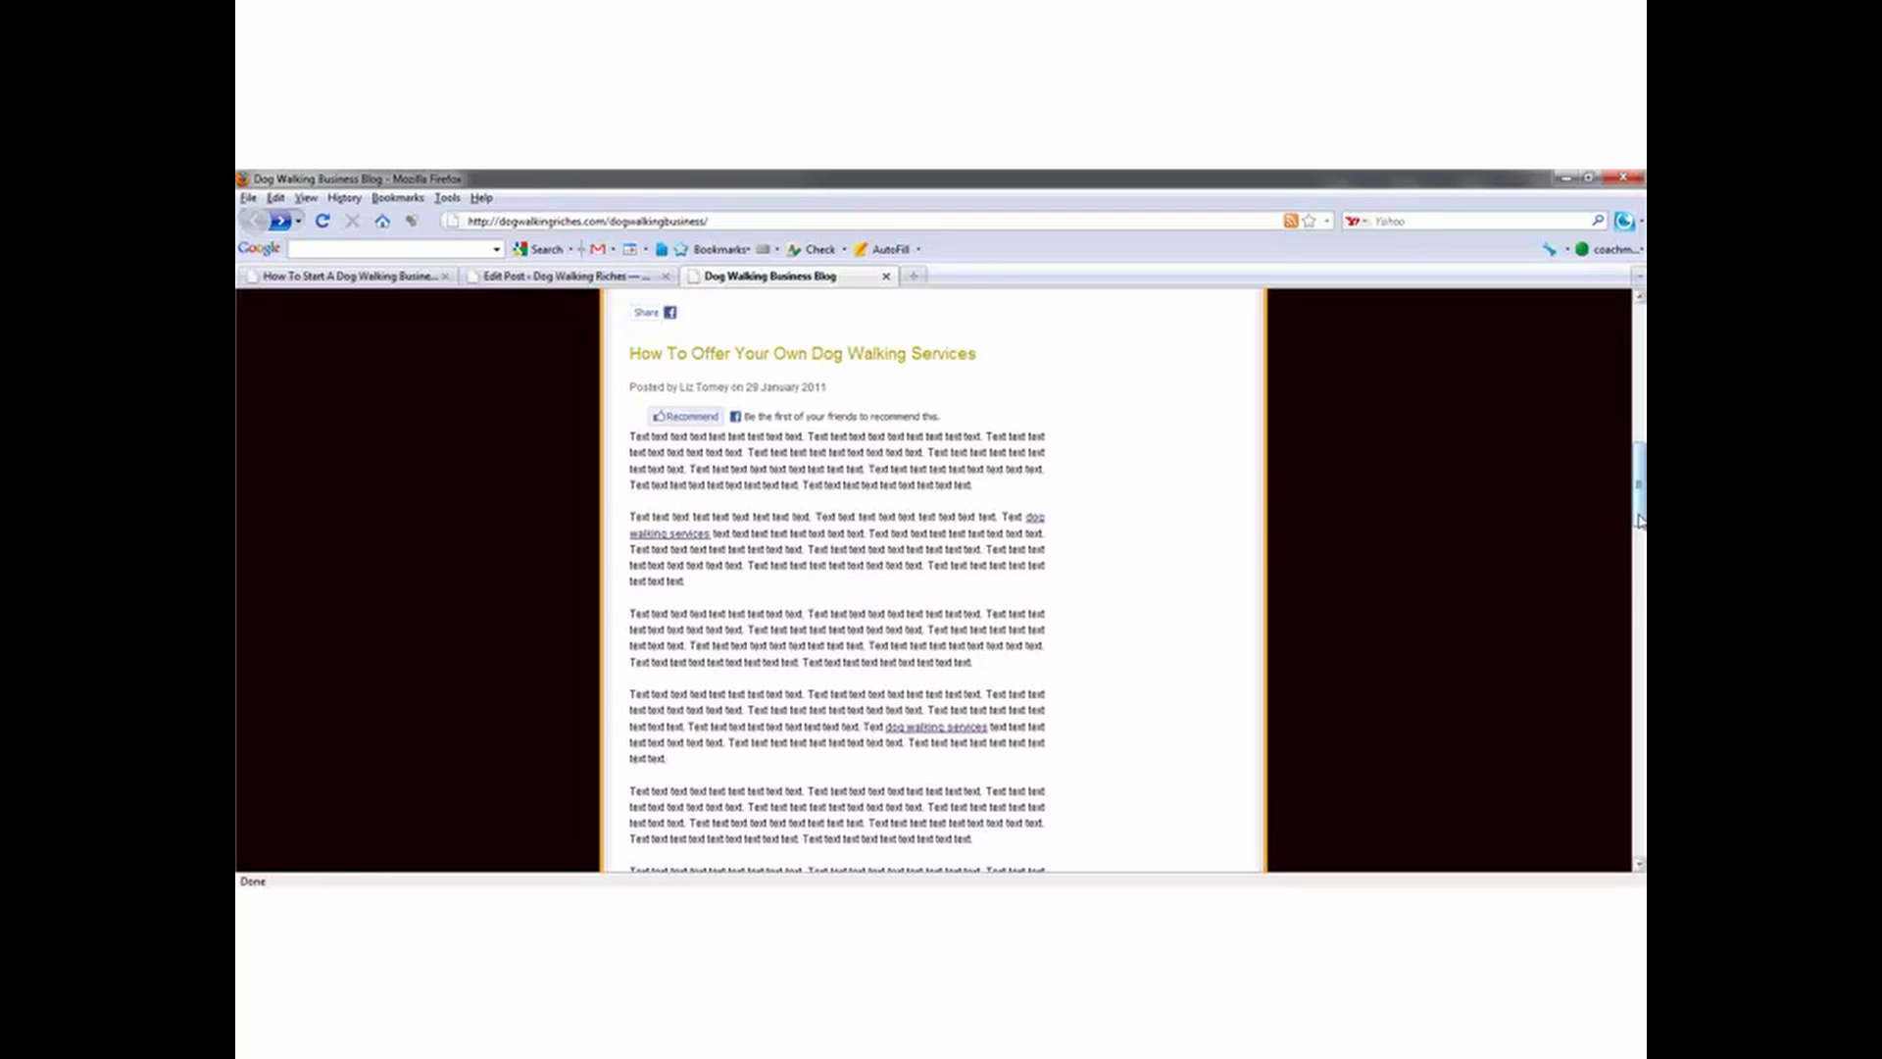
Step: Examine the "dog walking services" keyword links and the links in the posts further down the blog
scroll(1639, 519, "down", 5)
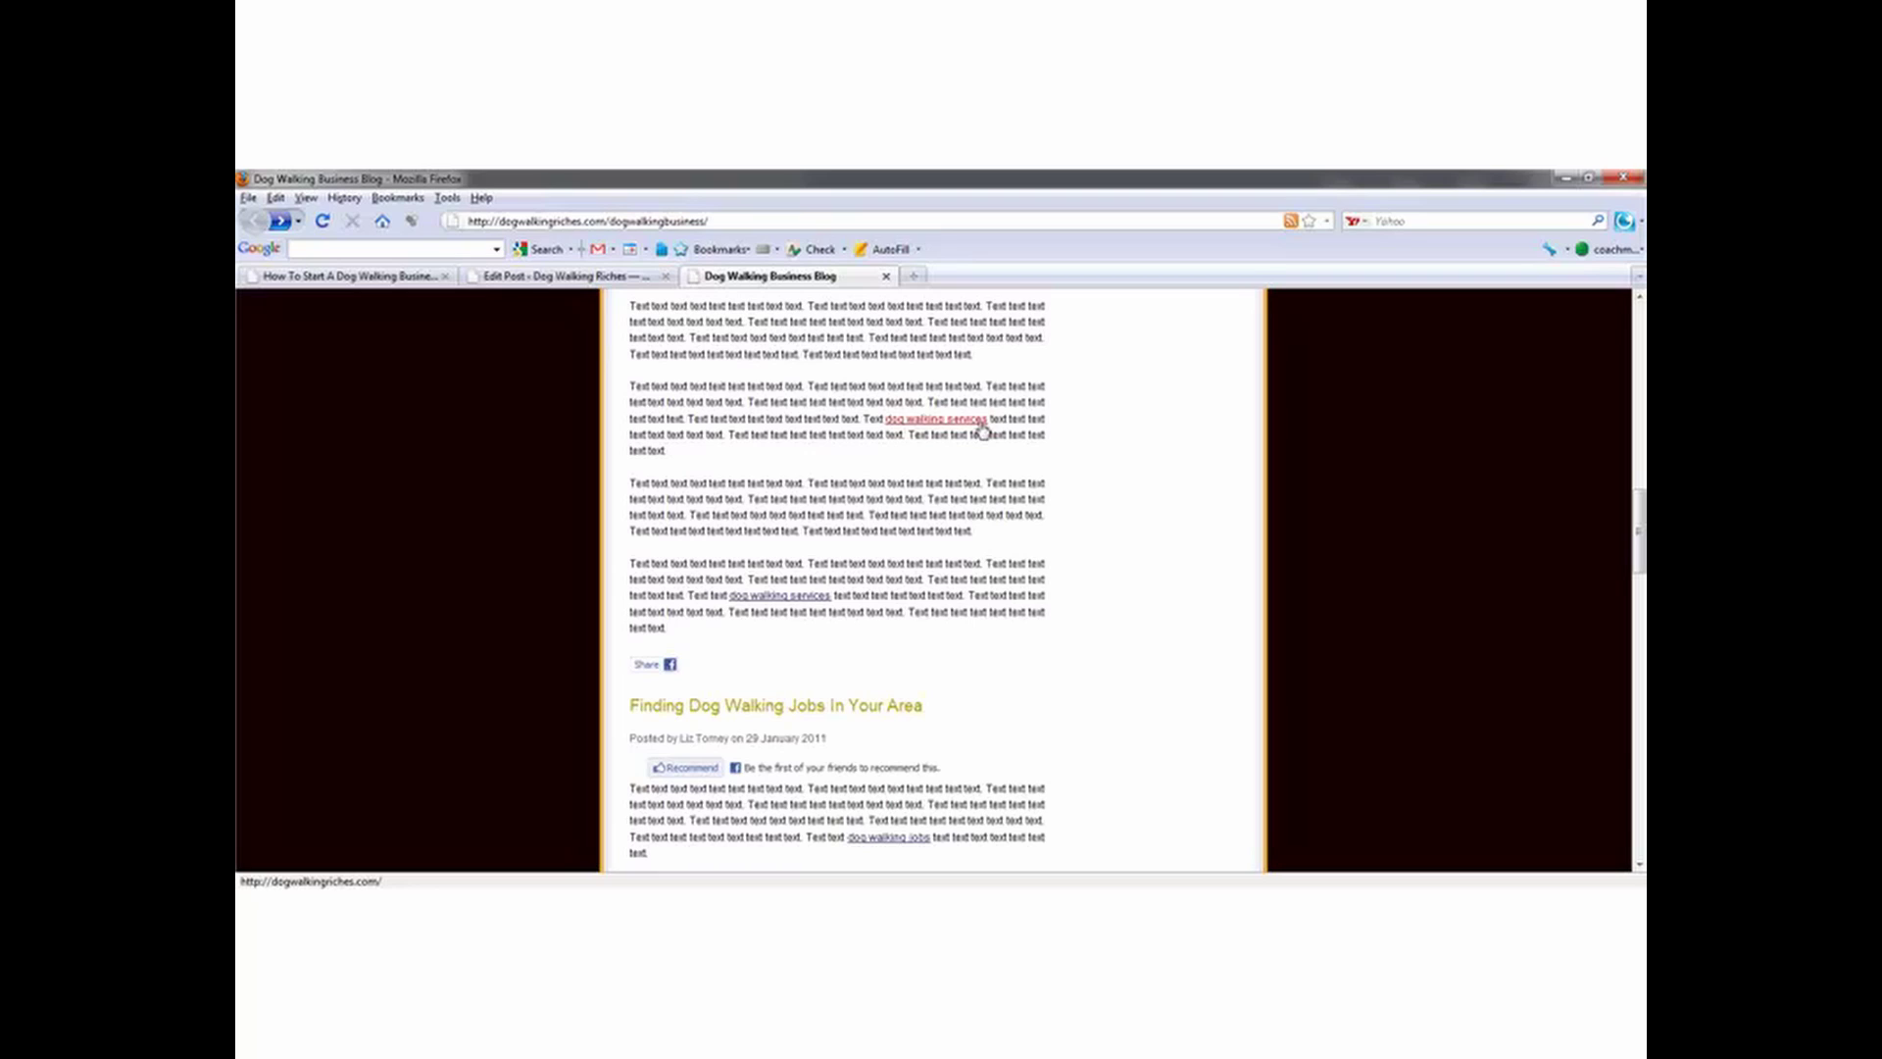
left_click_drag(885, 418, 990, 419)
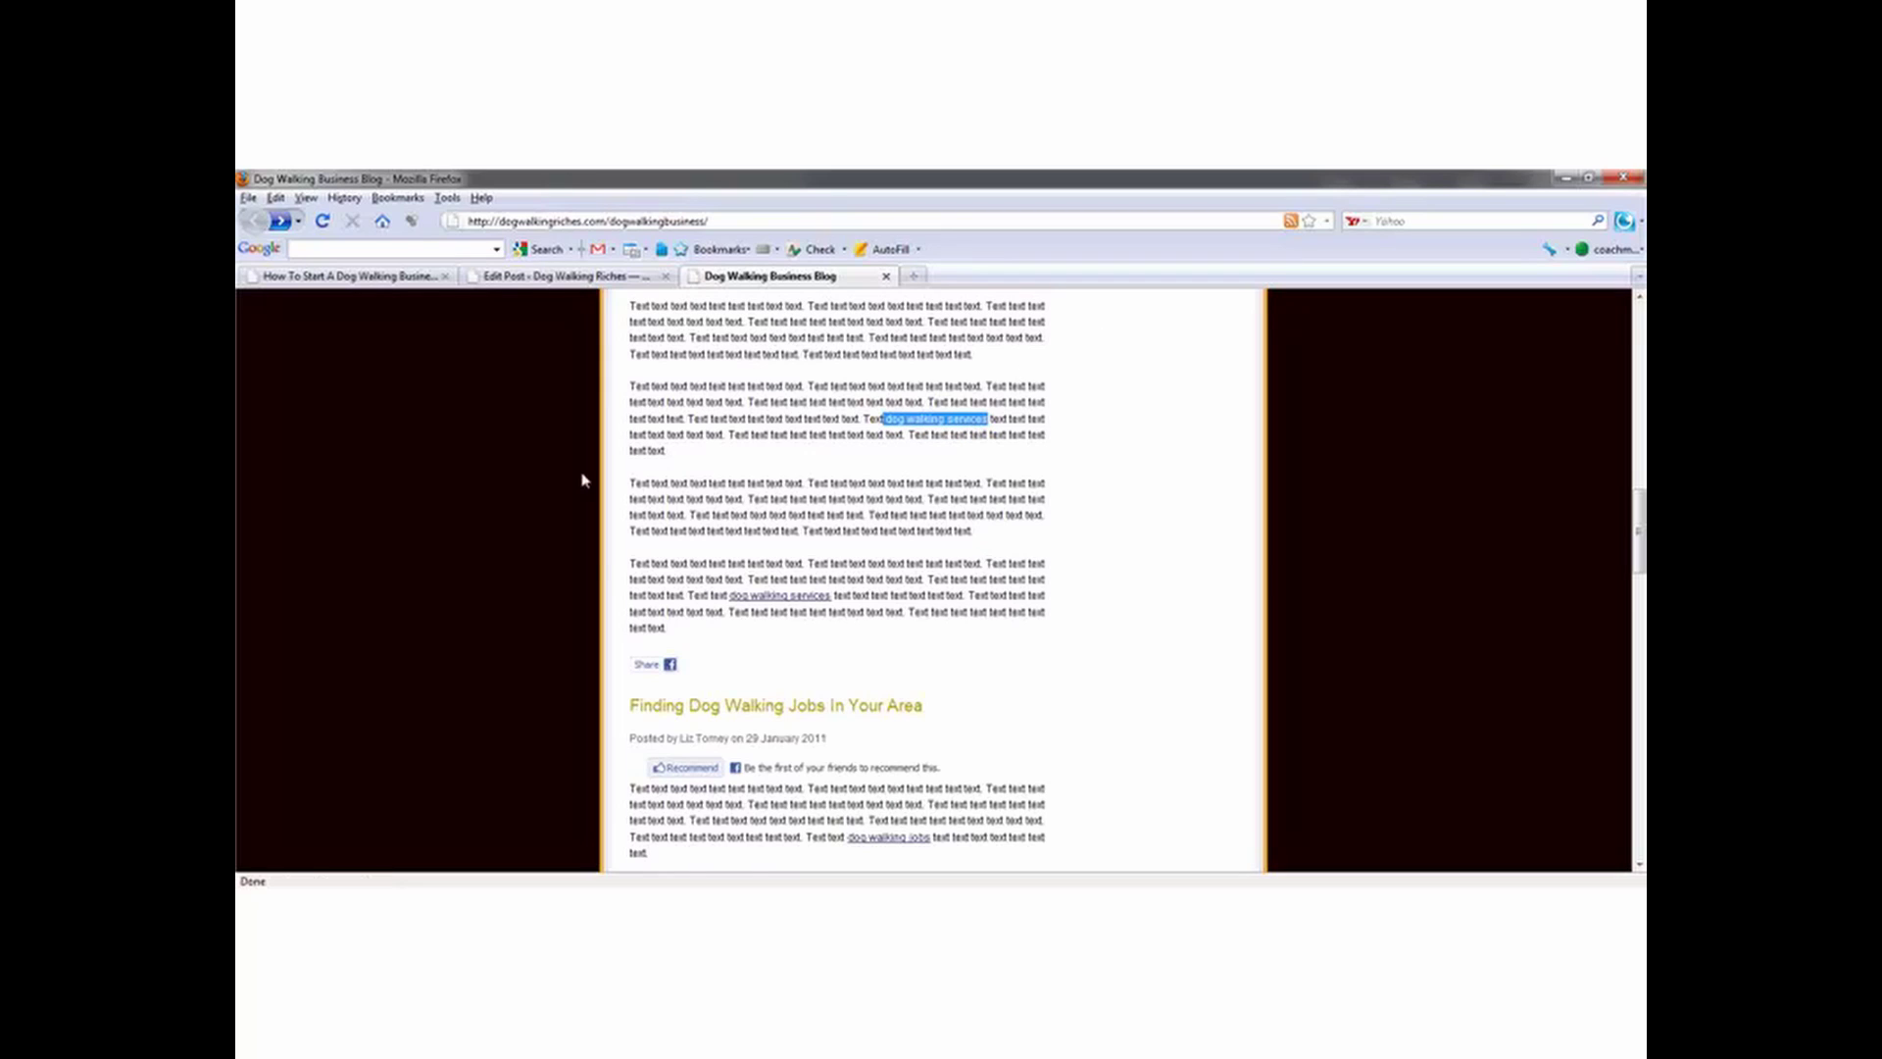
left_click(1122, 626)
left_click_drag(1637, 534, 1628, 641)
scroll(1618, 659, "down", 10)
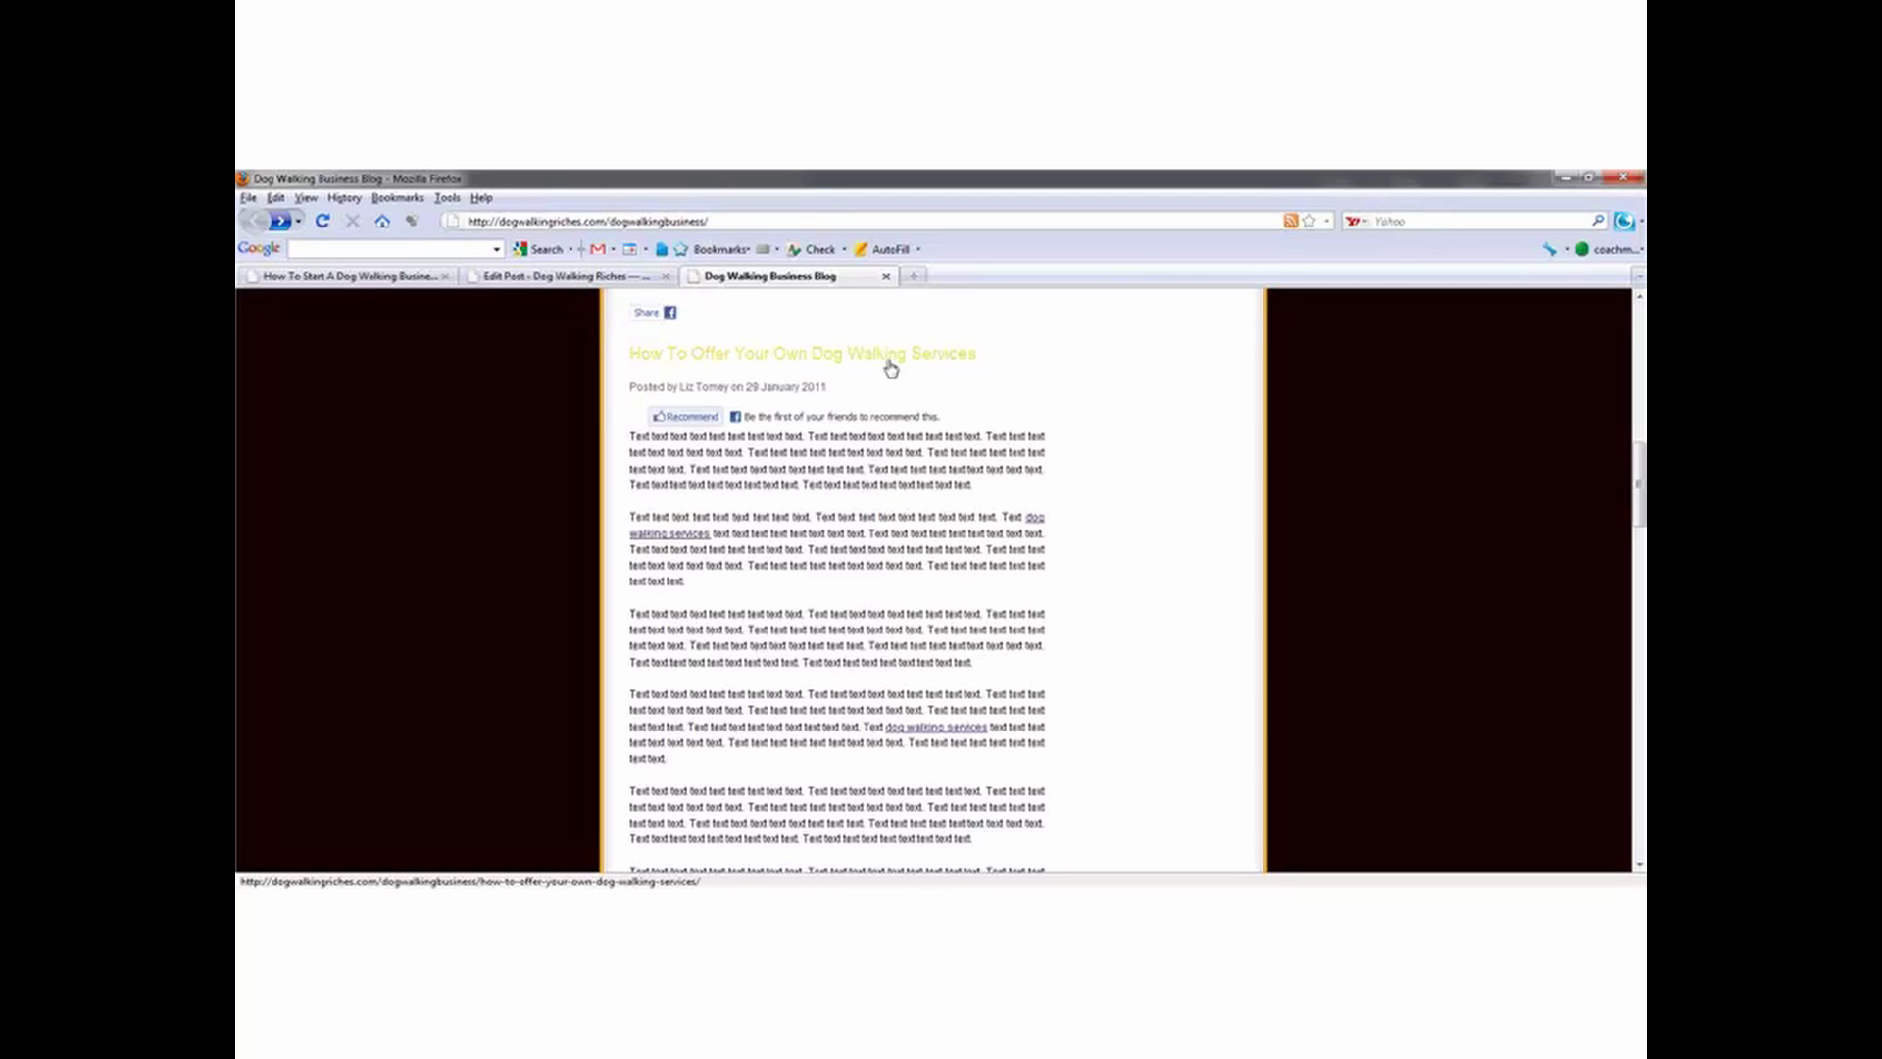
Step: Open the first "dog walking services" link in a new tab and follow the sales page's "dog walking business" footer link
right_click(657, 536)
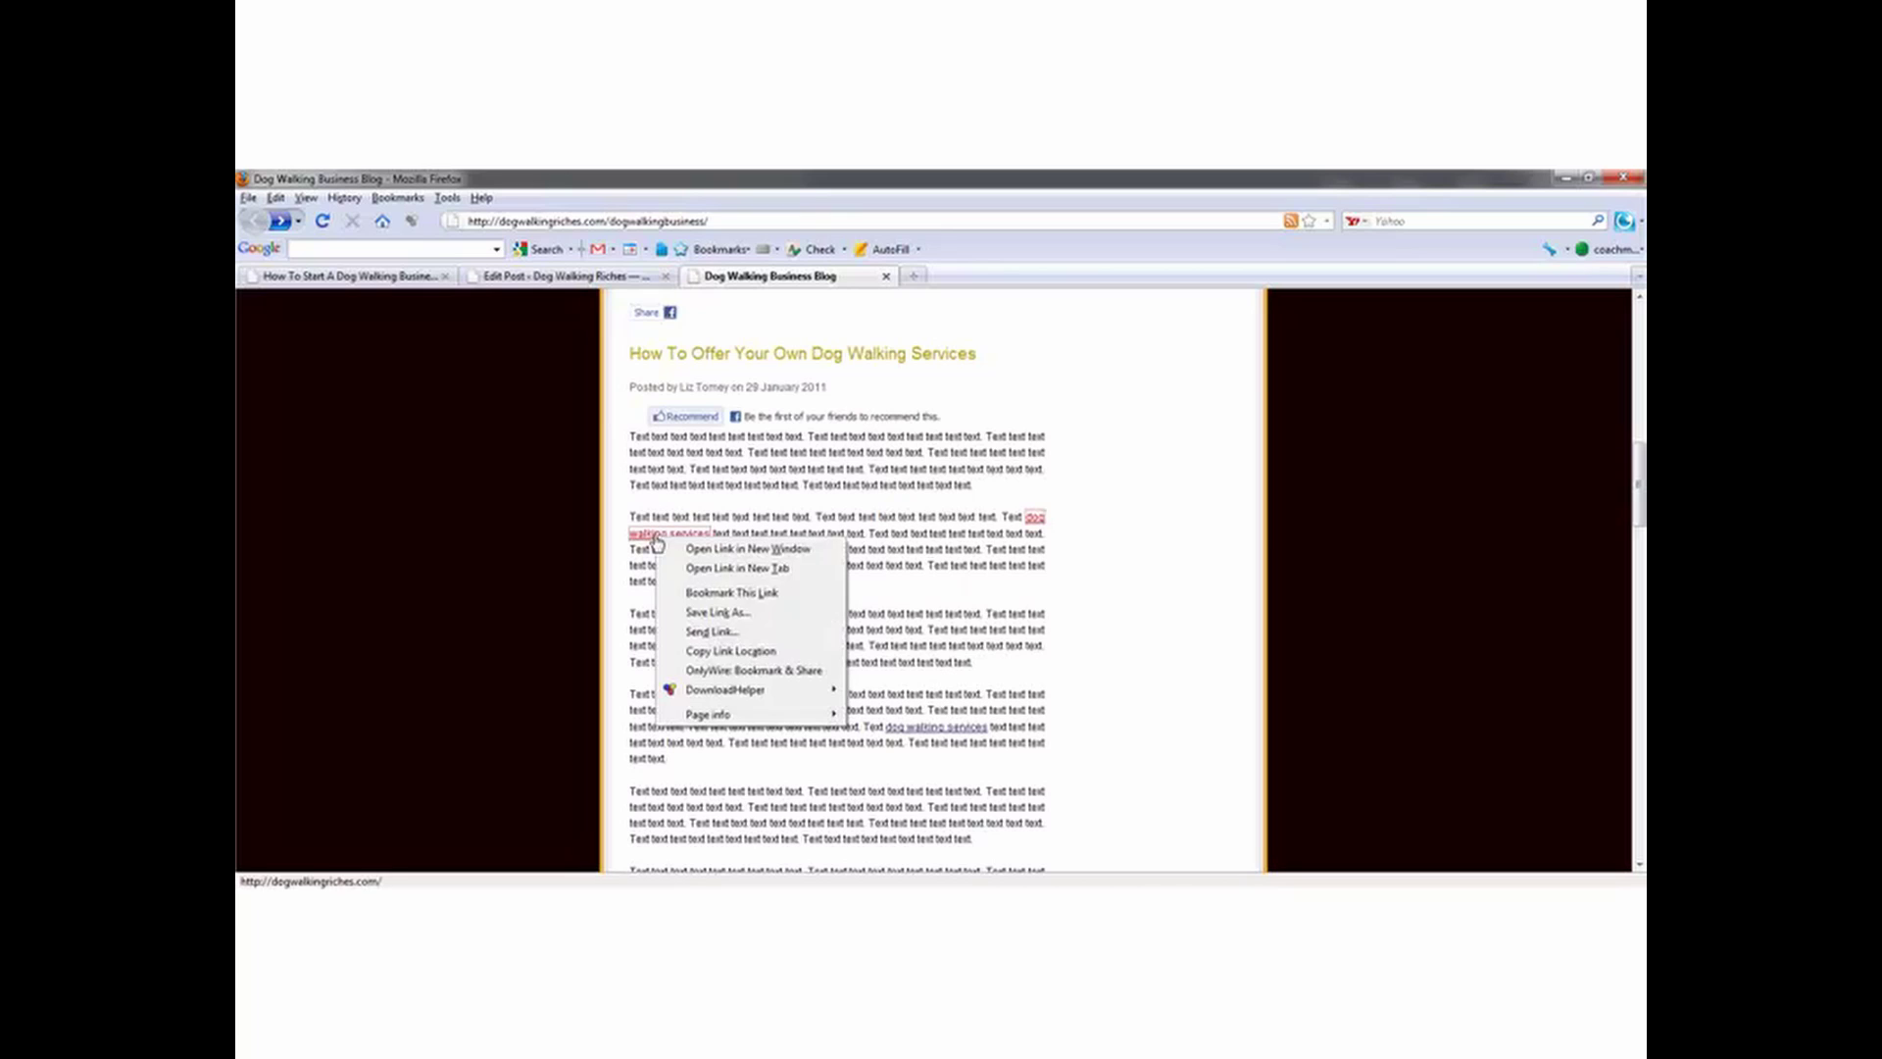
left_click(694, 573)
left_click(974, 278)
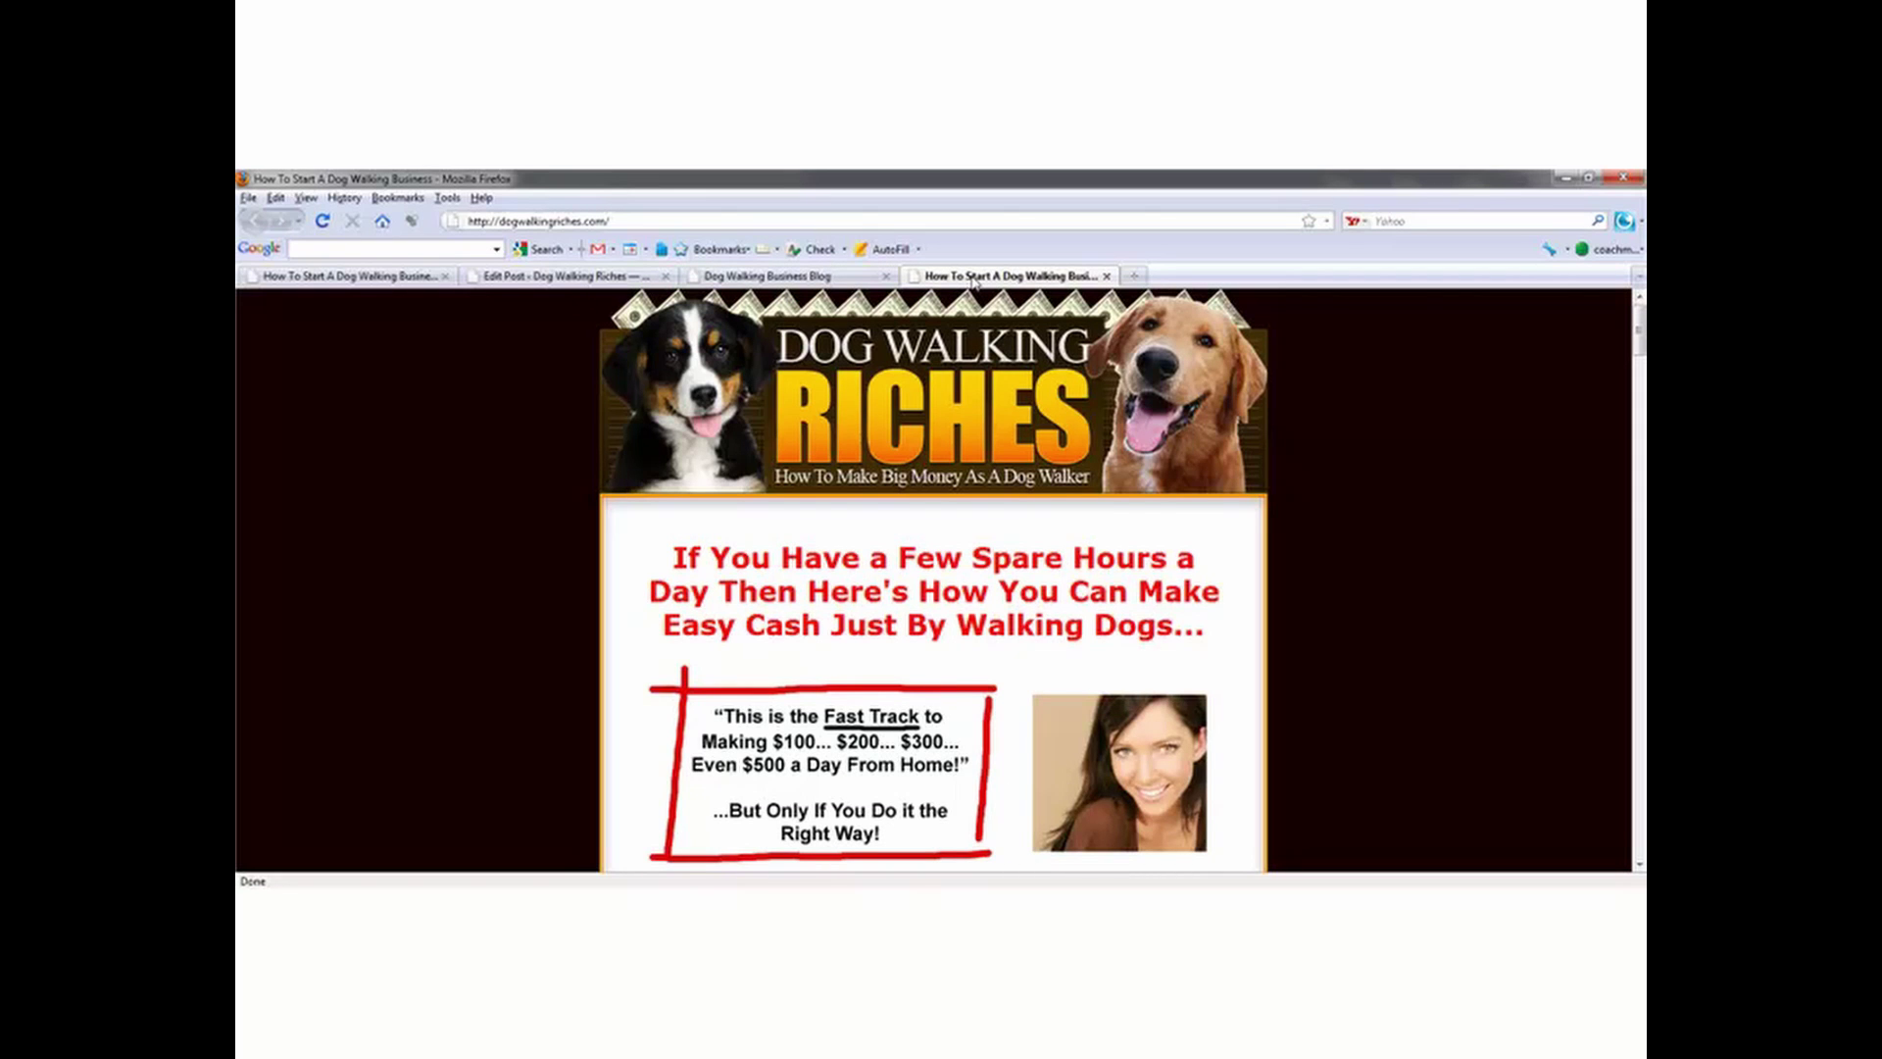
left_click_drag(1639, 328, 1633, 852)
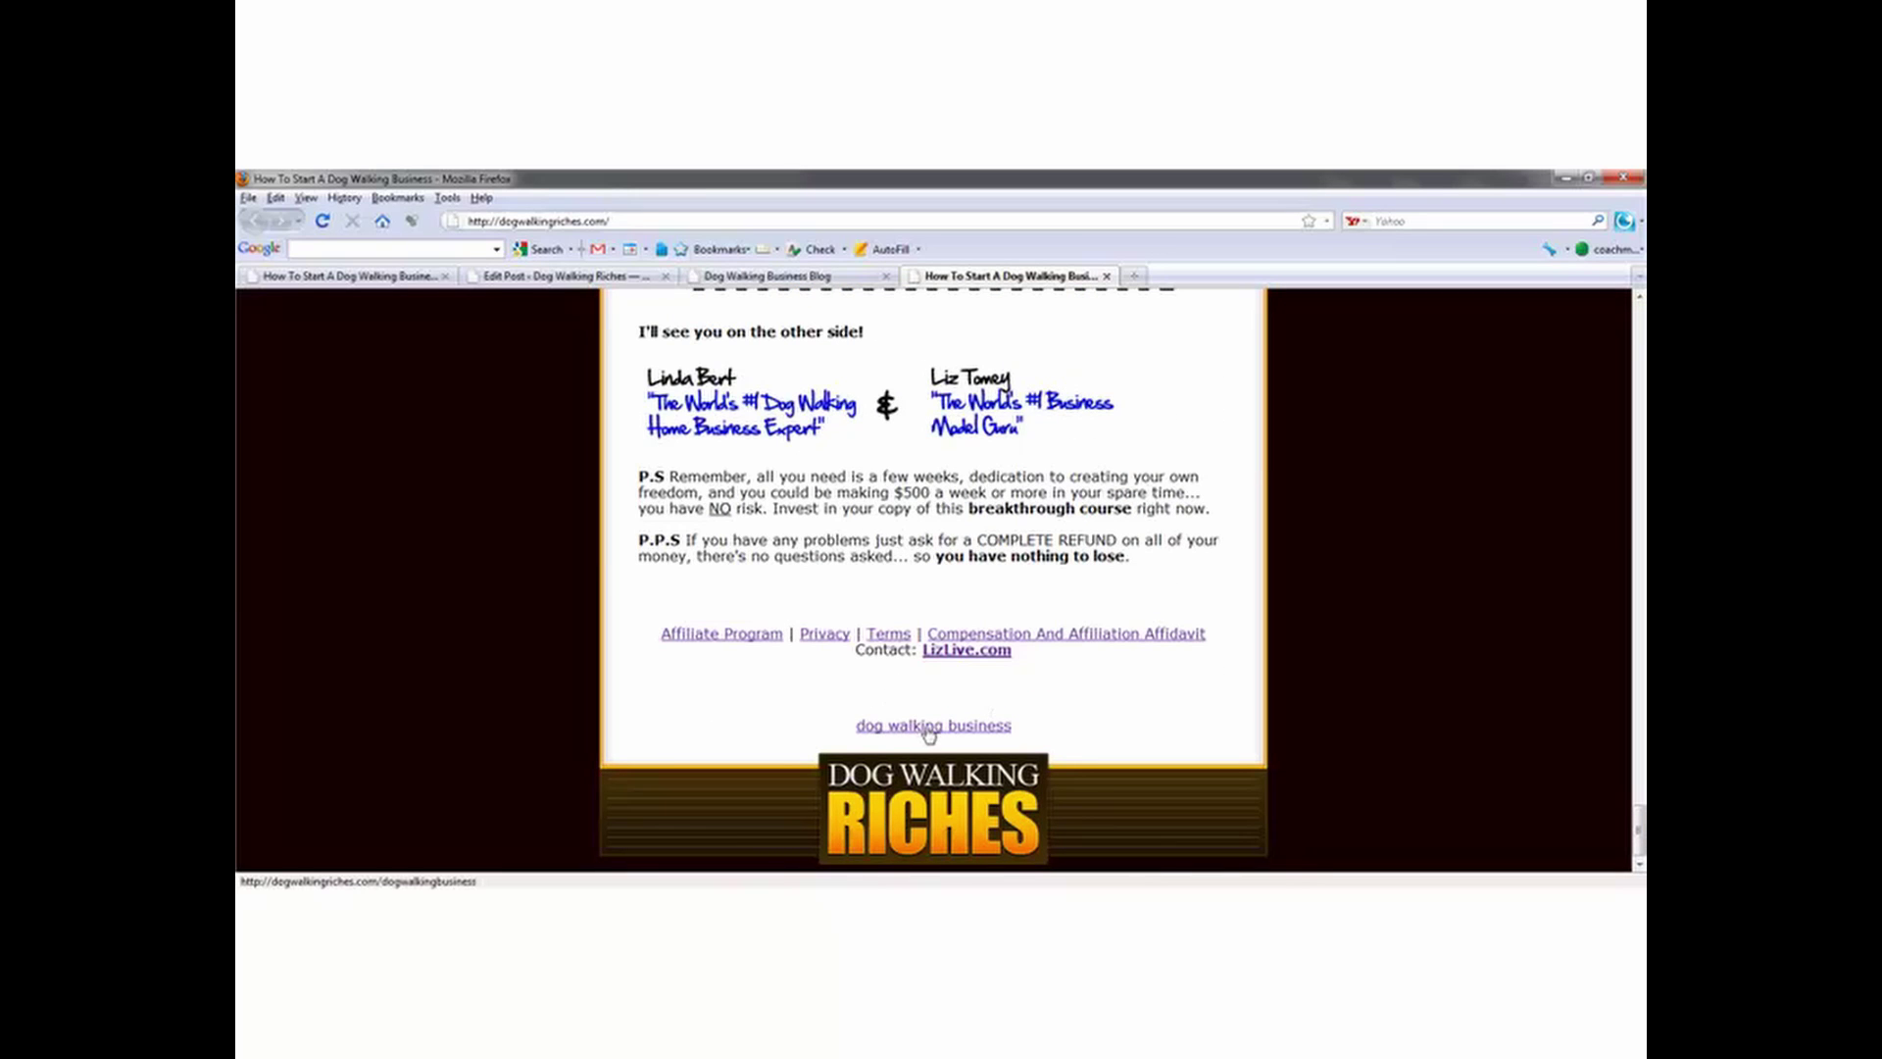
left_click(981, 731)
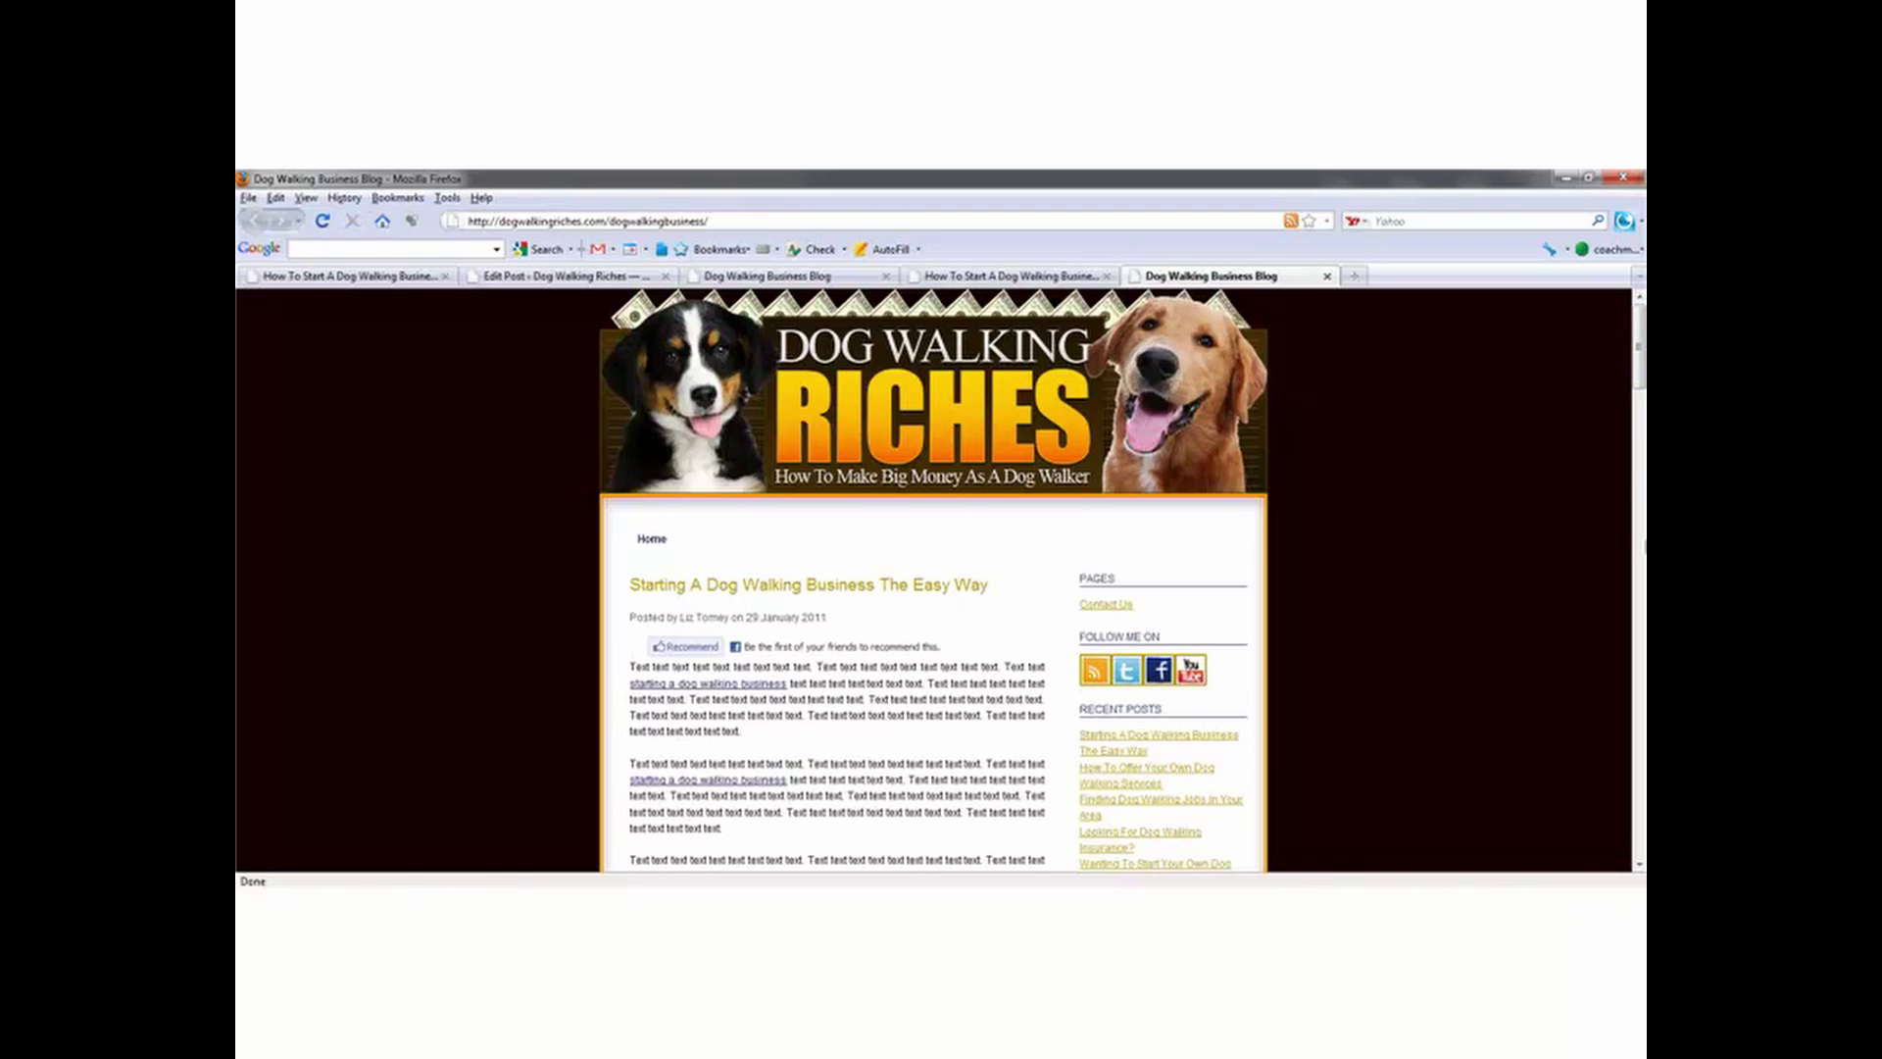
Step: Look over the blog's home page, including the first post's keyword links and the sidebar's social icons, recent posts and categories
mouse_move(1639, 348)
left_mouse_down()
mouse_move(1596, 819)
mouse_move(1628, 774)
mouse_move(1639, 343)
left_mouse_up()
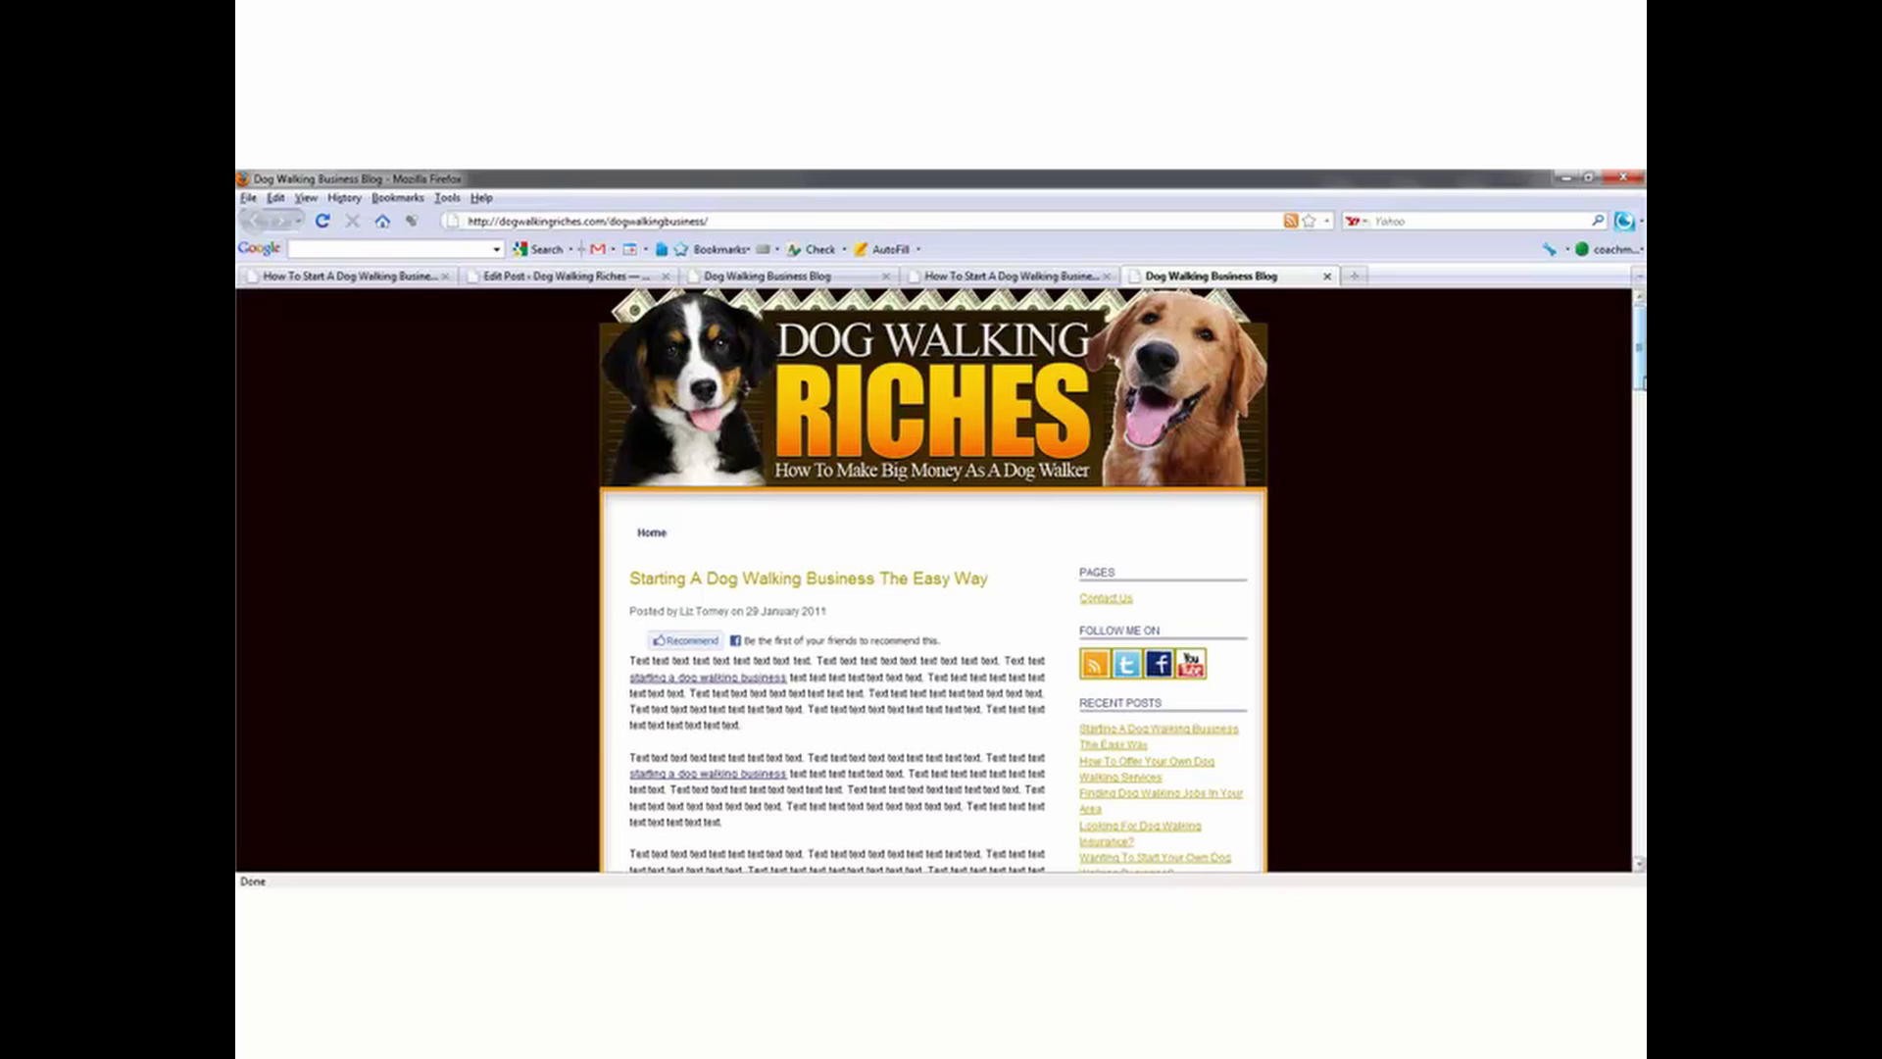
left_click_drag(1637, 334, 1637, 340)
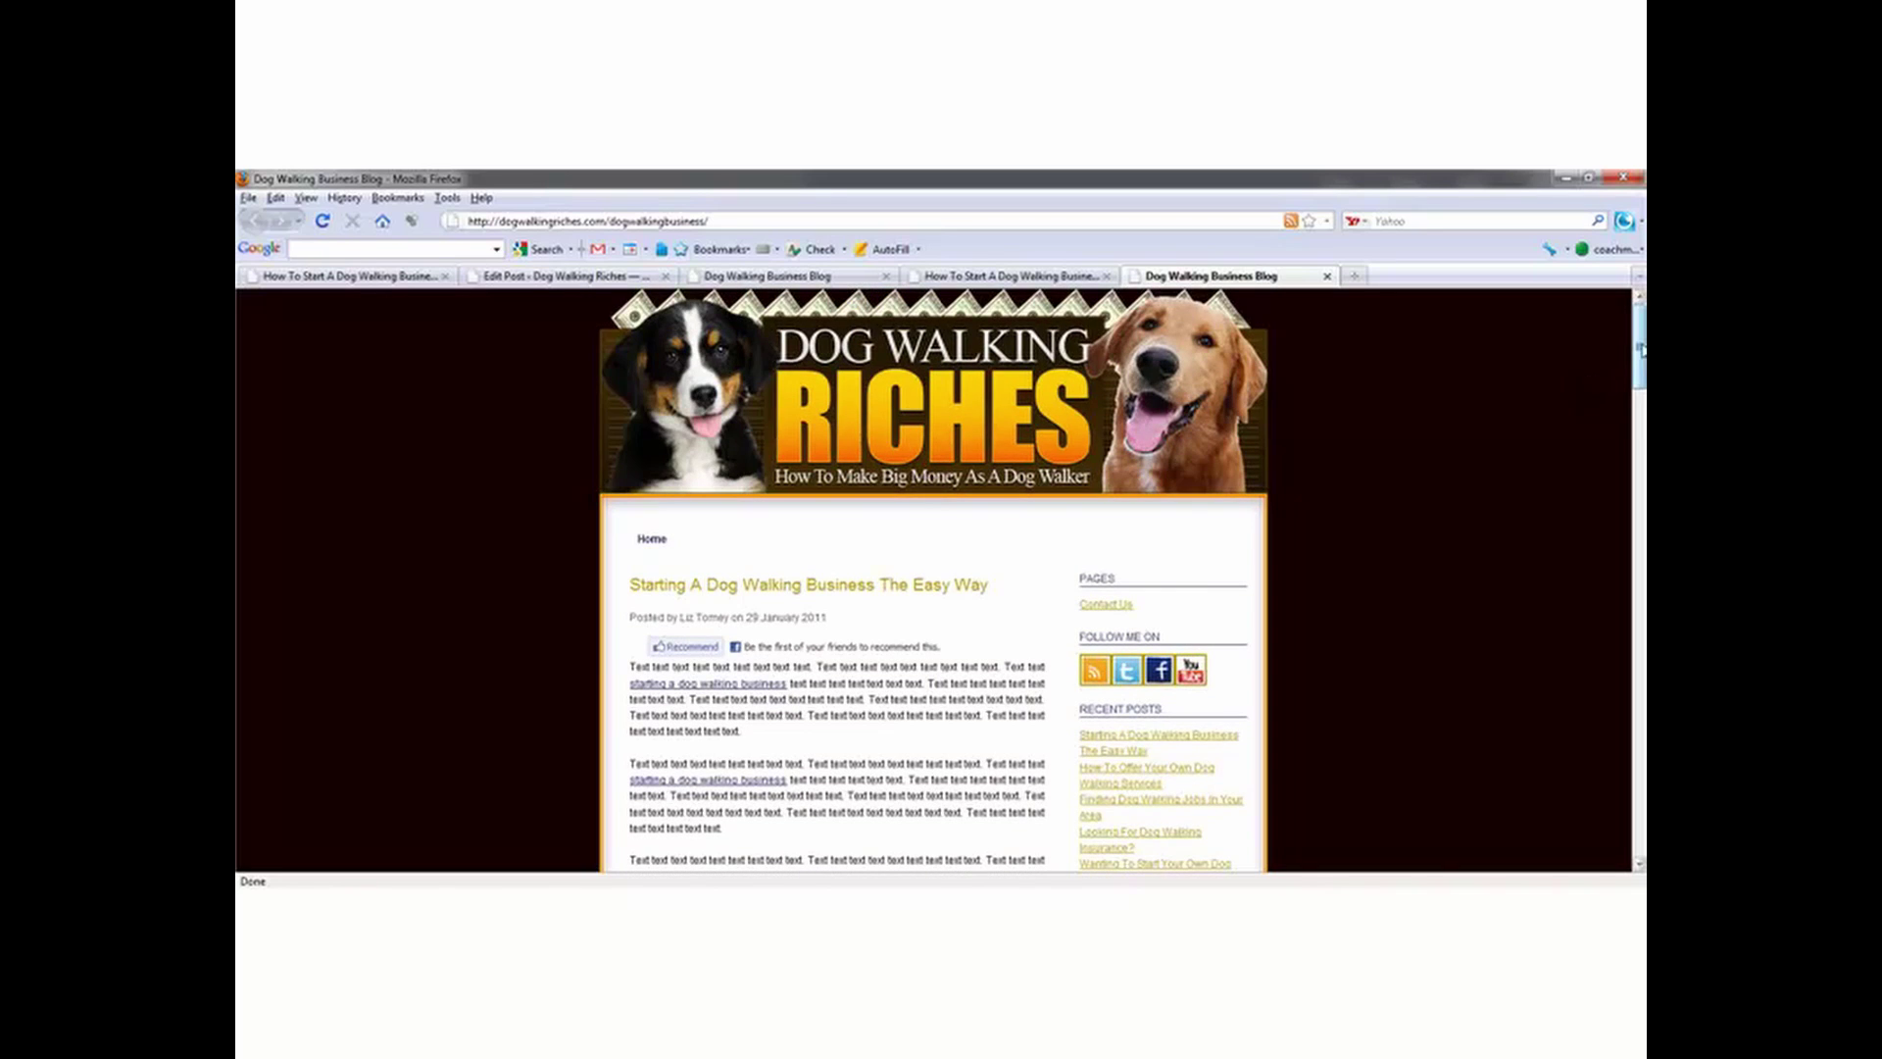
left_click_drag(1638, 345, 1637, 402)
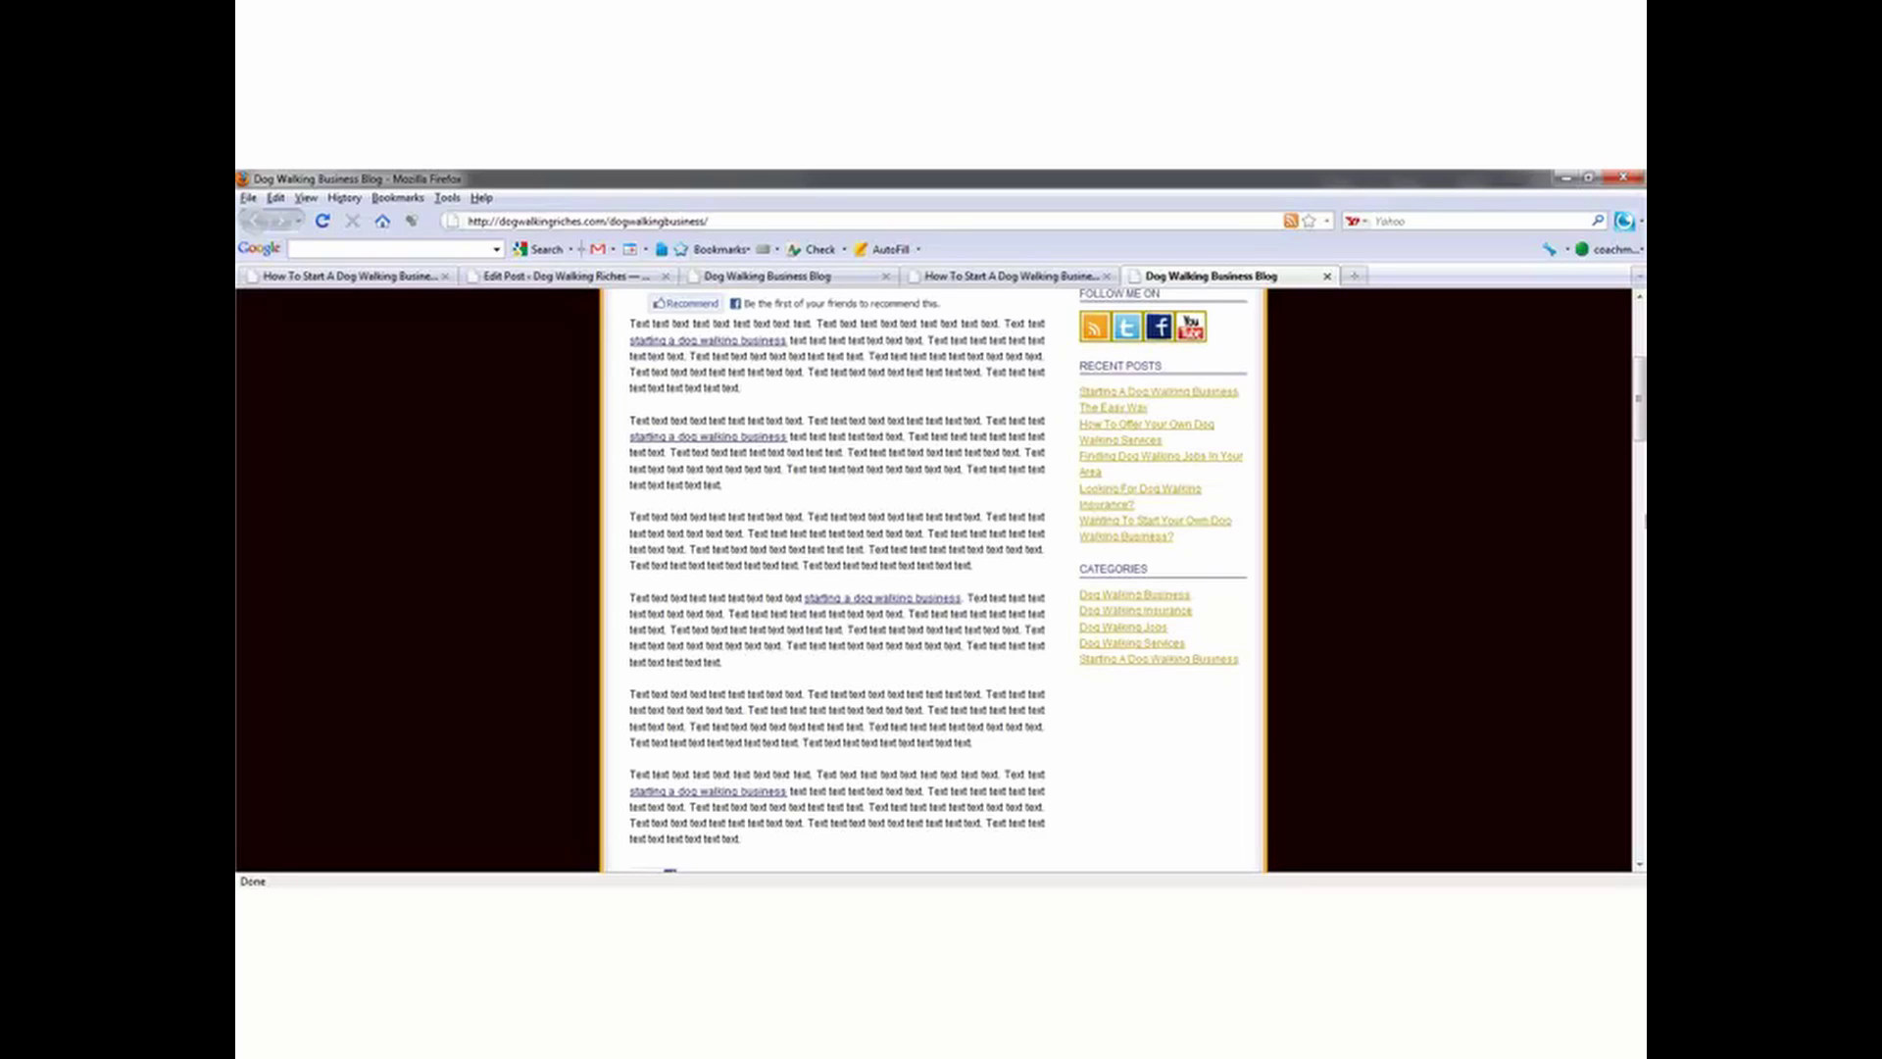
scroll(1469, 450, "up", 5)
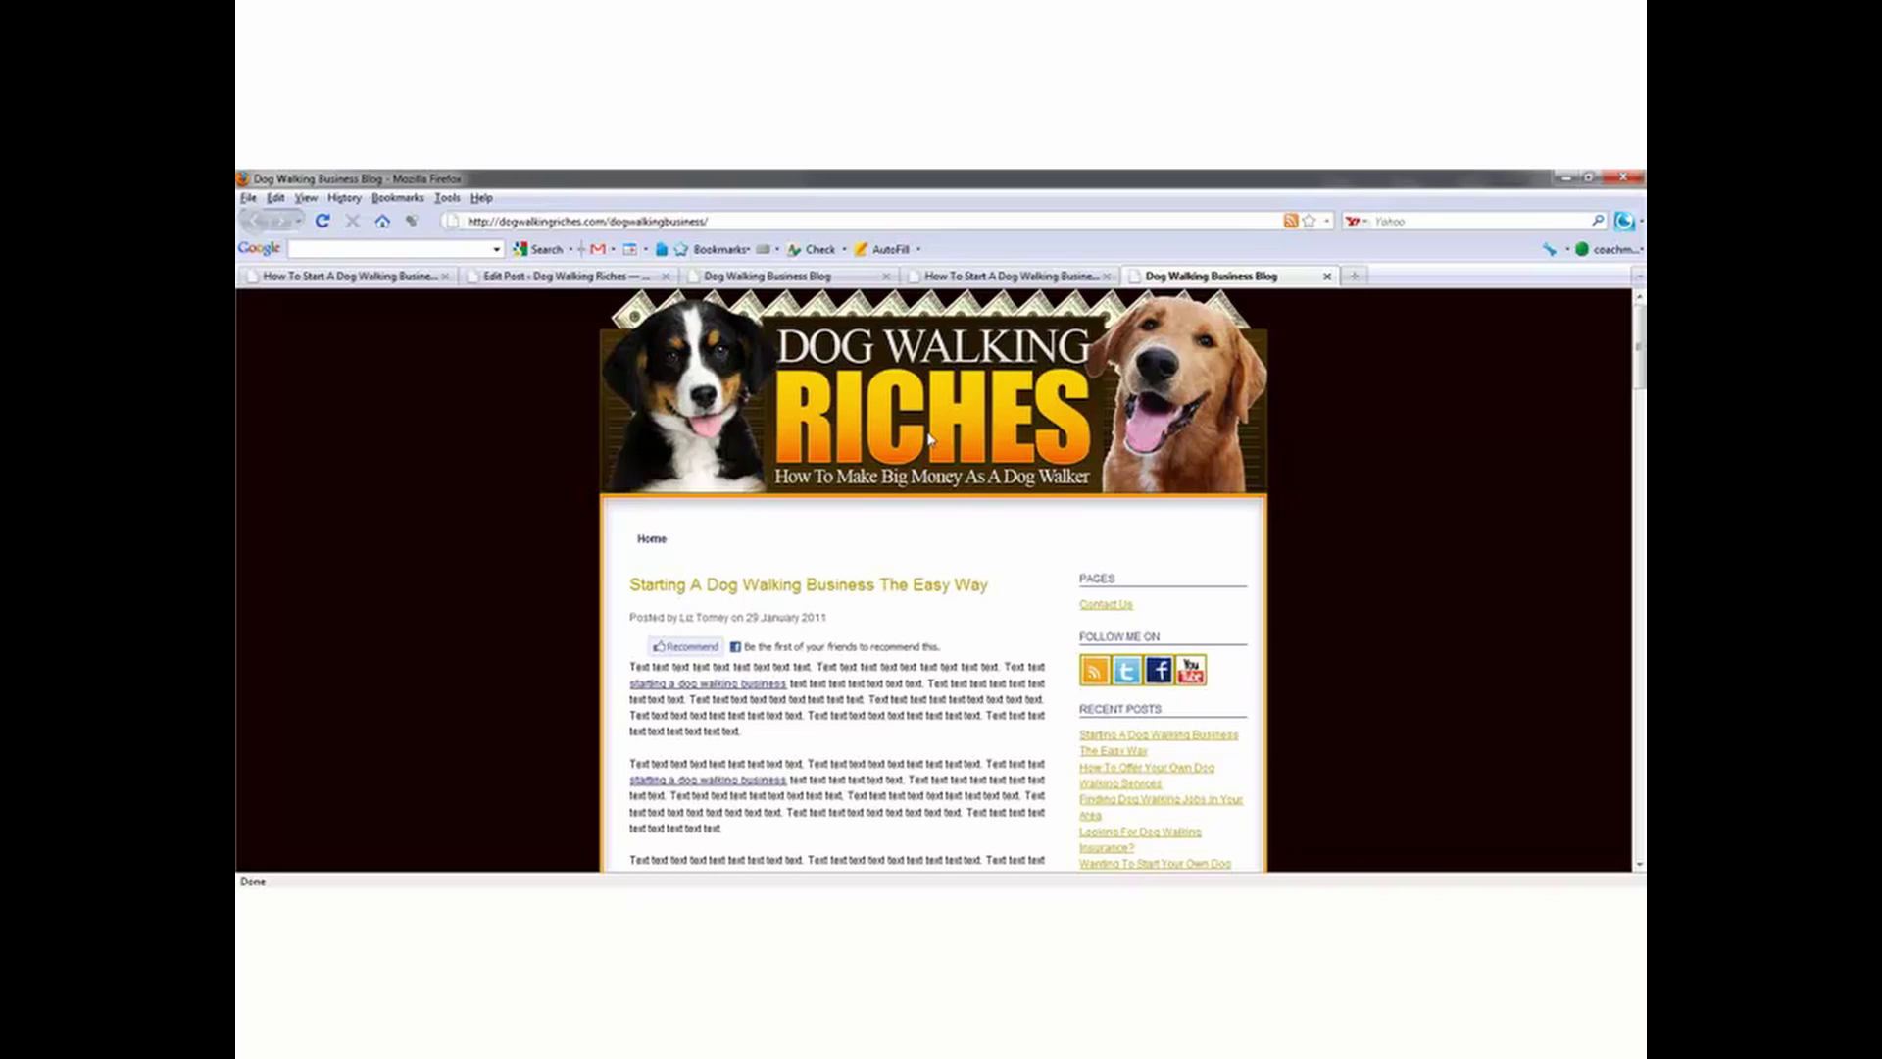
Step: Close both blog pages and the newly opened sales page, returning to the post editor
left_click(1327, 277)
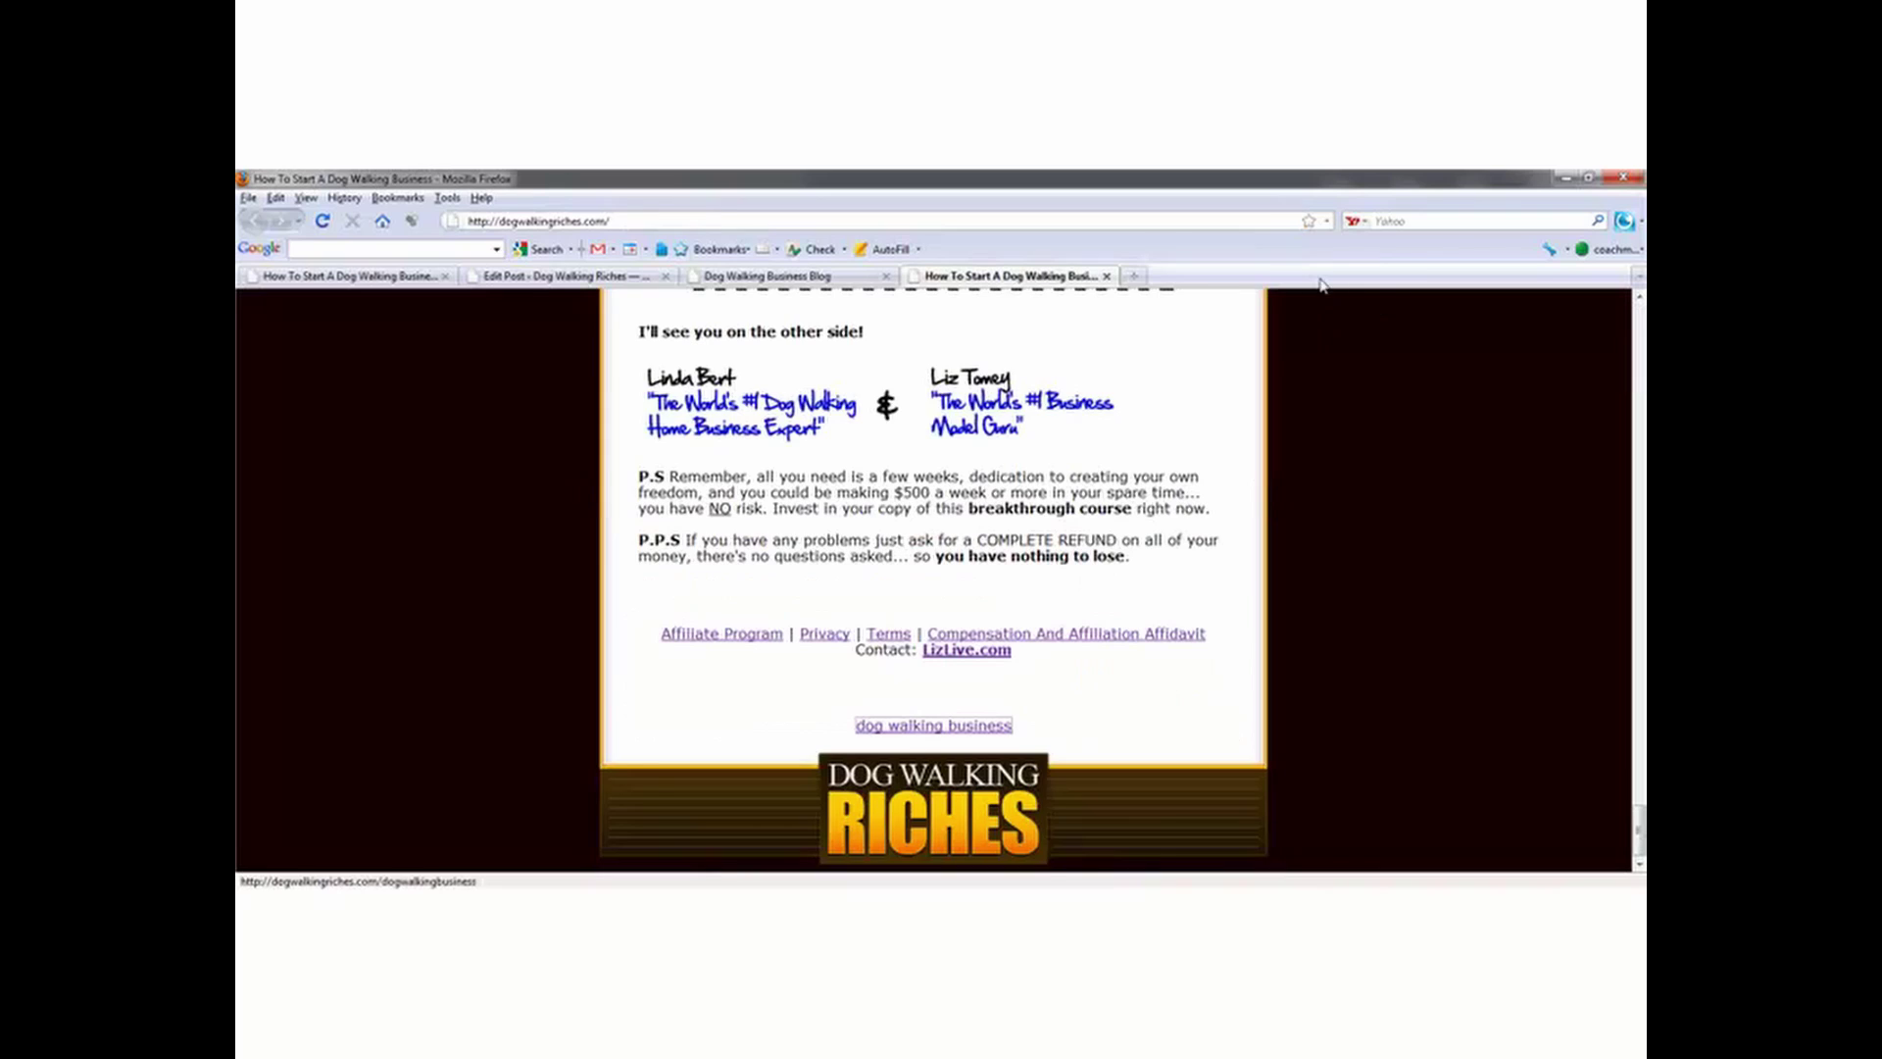
left_click(1106, 277)
left_click(886, 276)
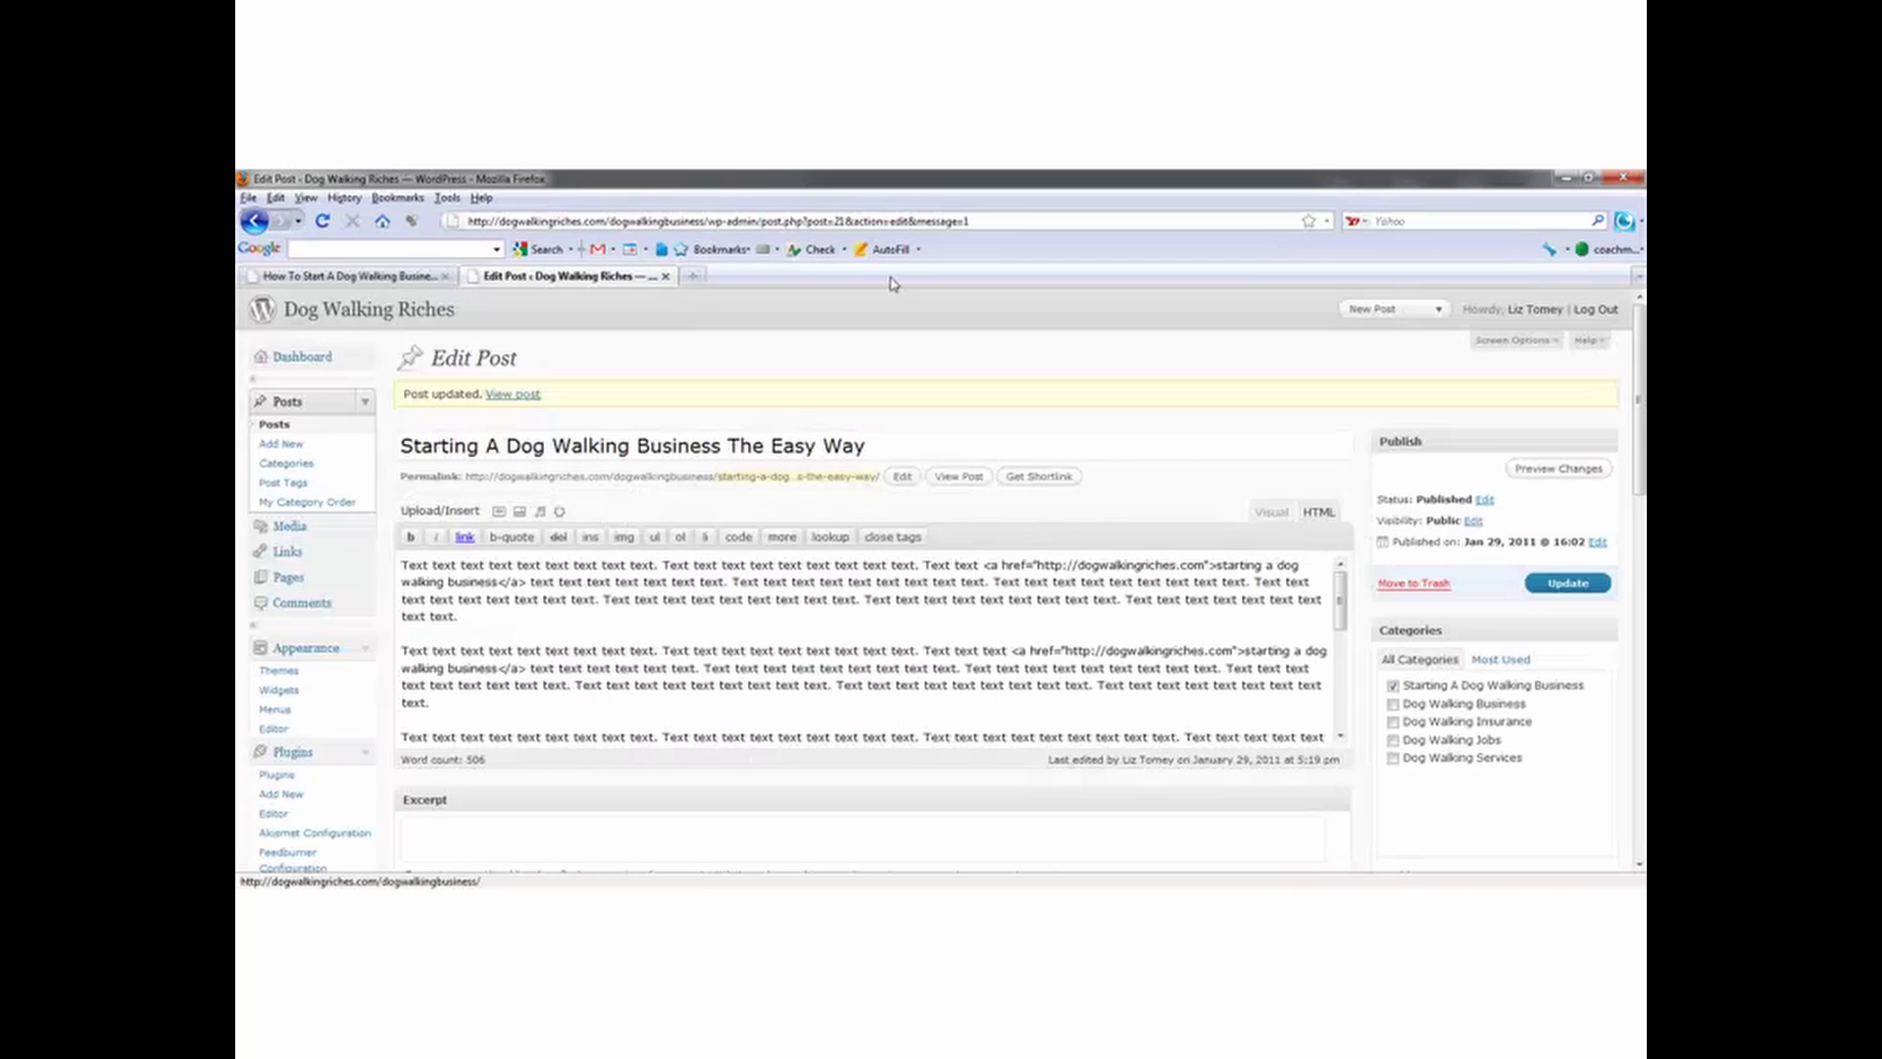
Step: Close the post editor and look over The New Age Hippie blog, from its navigation categories and featured Sample Post 2 to the footer links
left_click(666, 276)
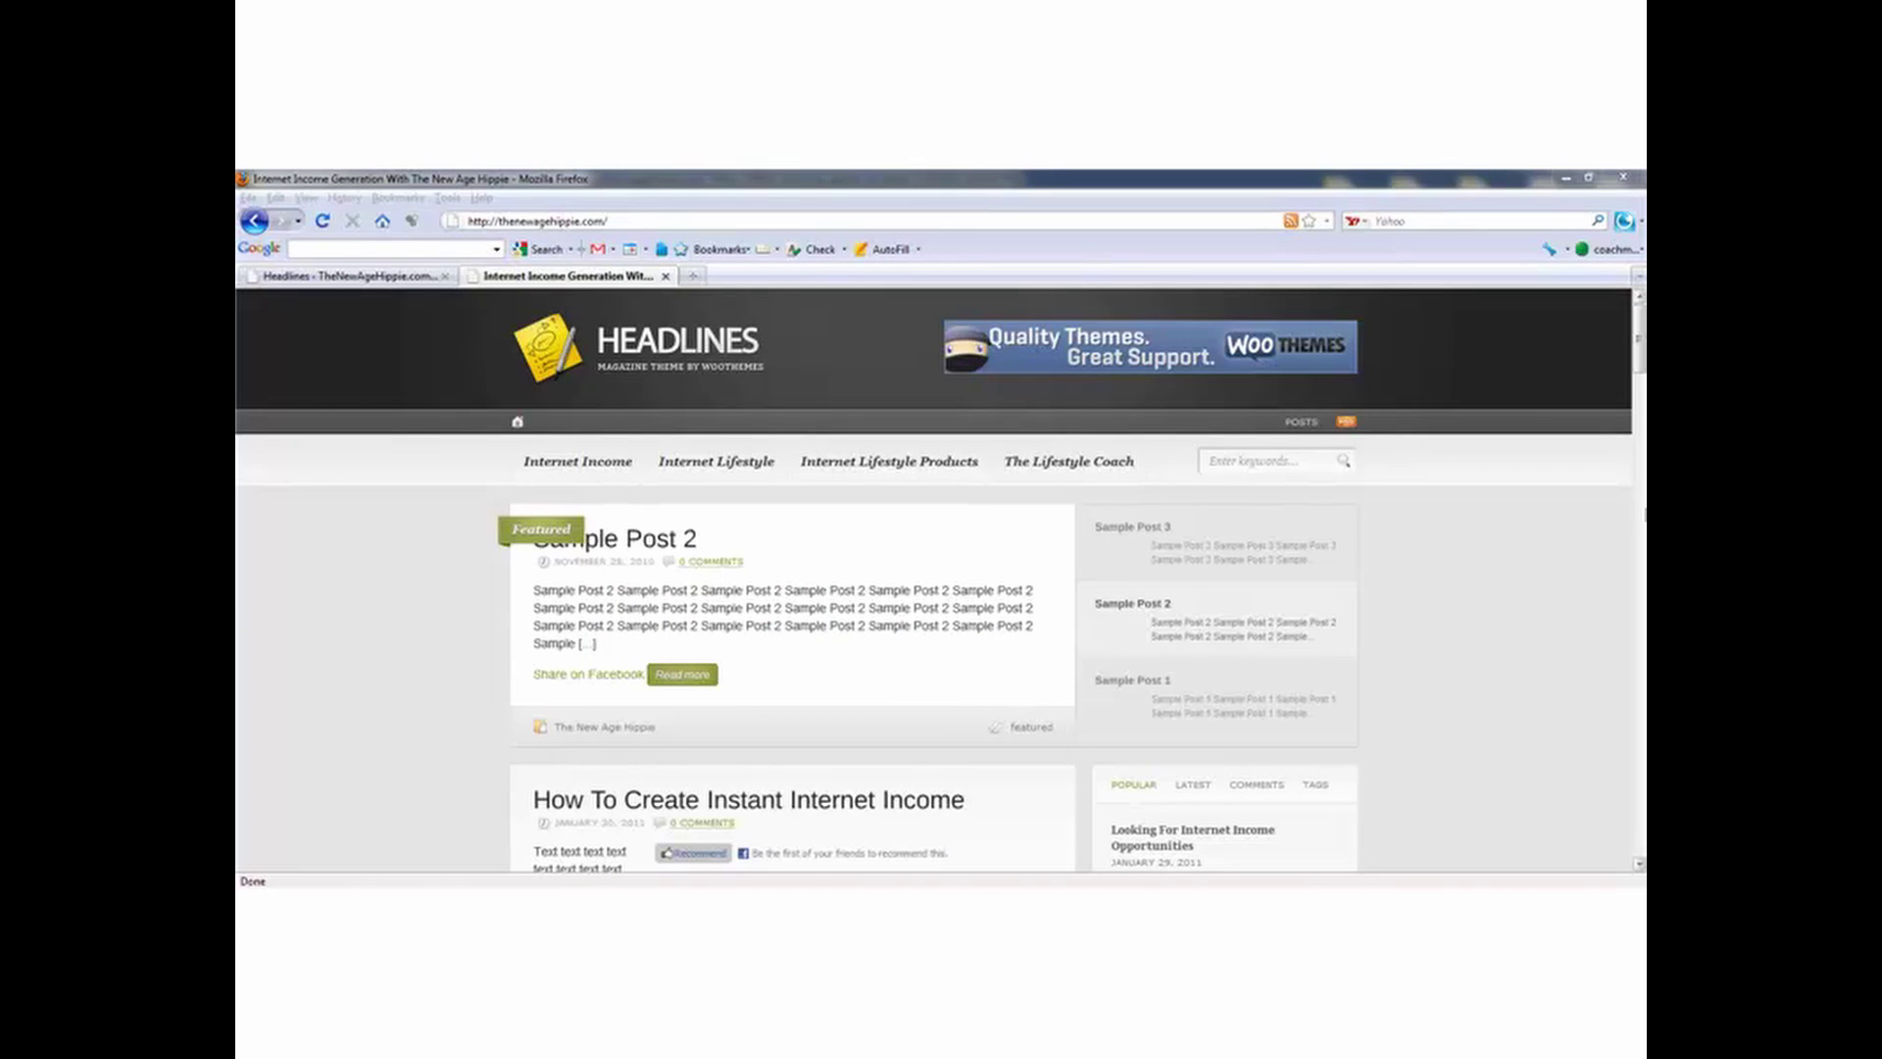
mouse_move(1639, 346)
left_mouse_down()
mouse_move(1639, 378)
mouse_move(1641, 342)
left_mouse_up()
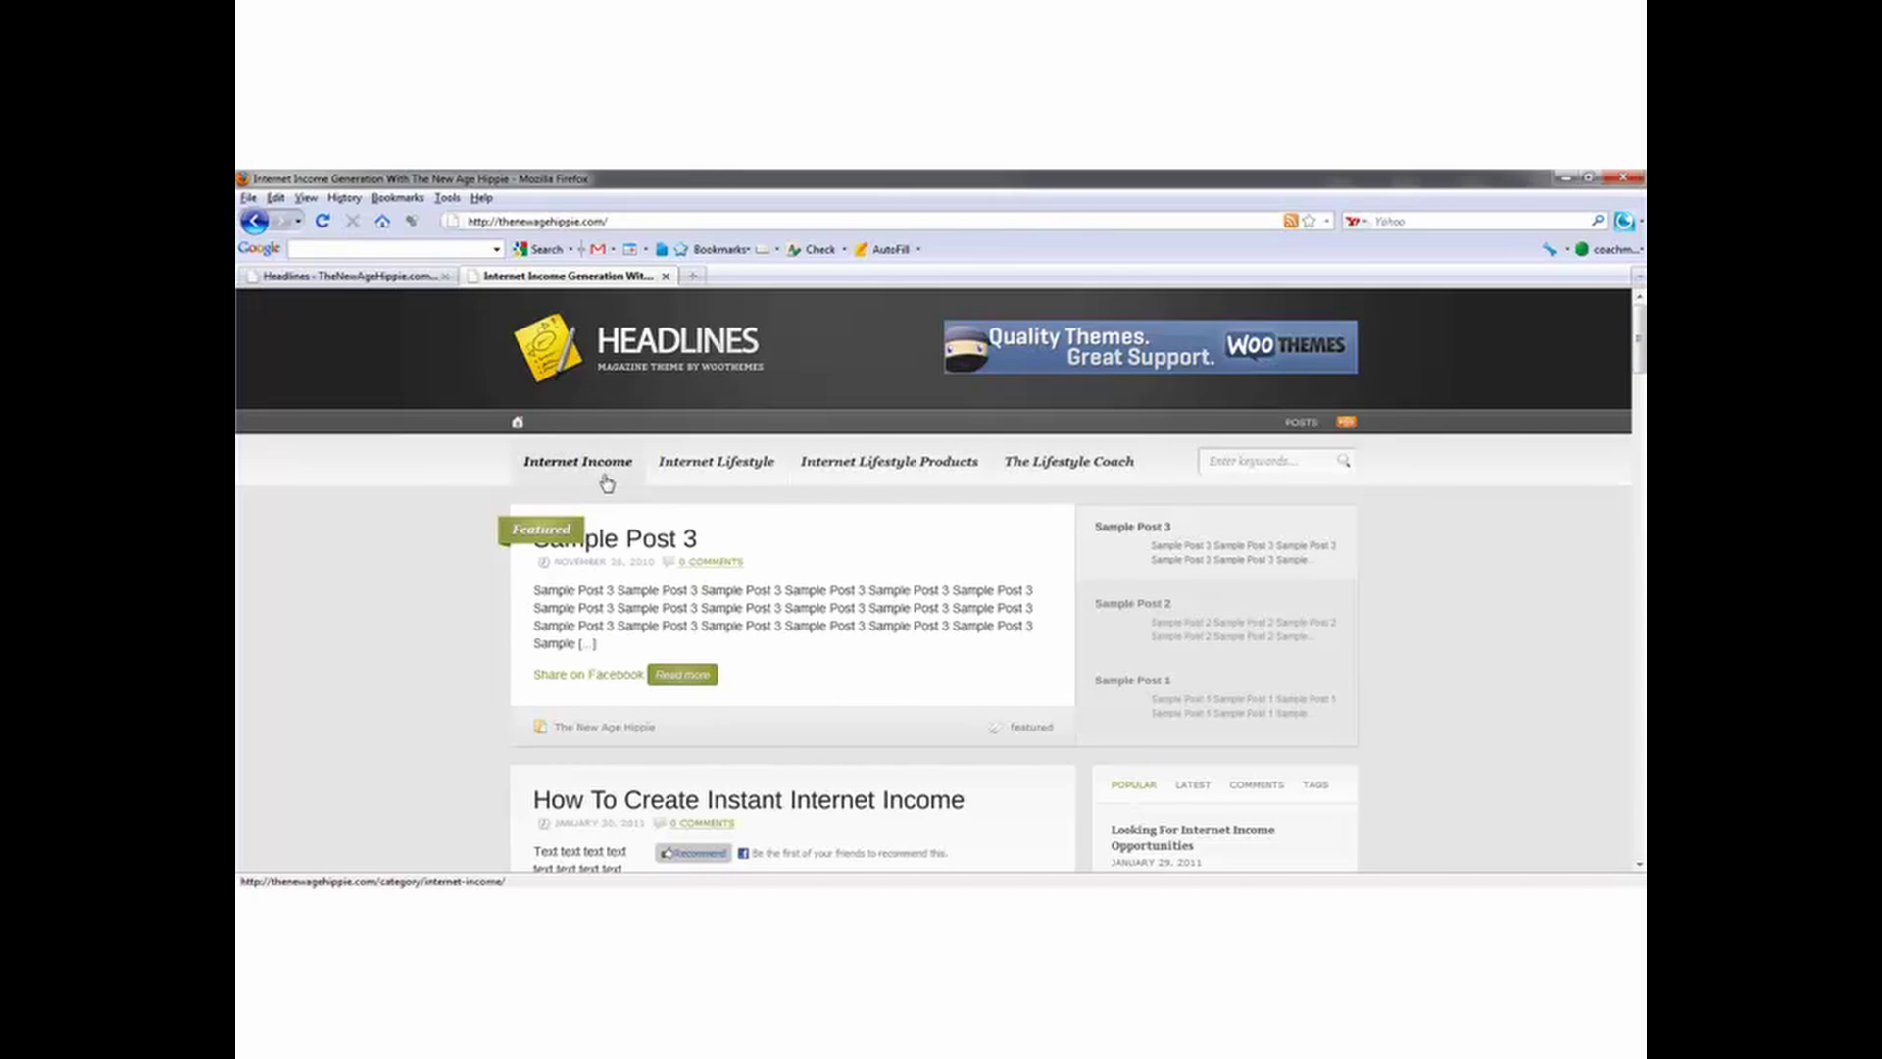
left_click(1138, 628)
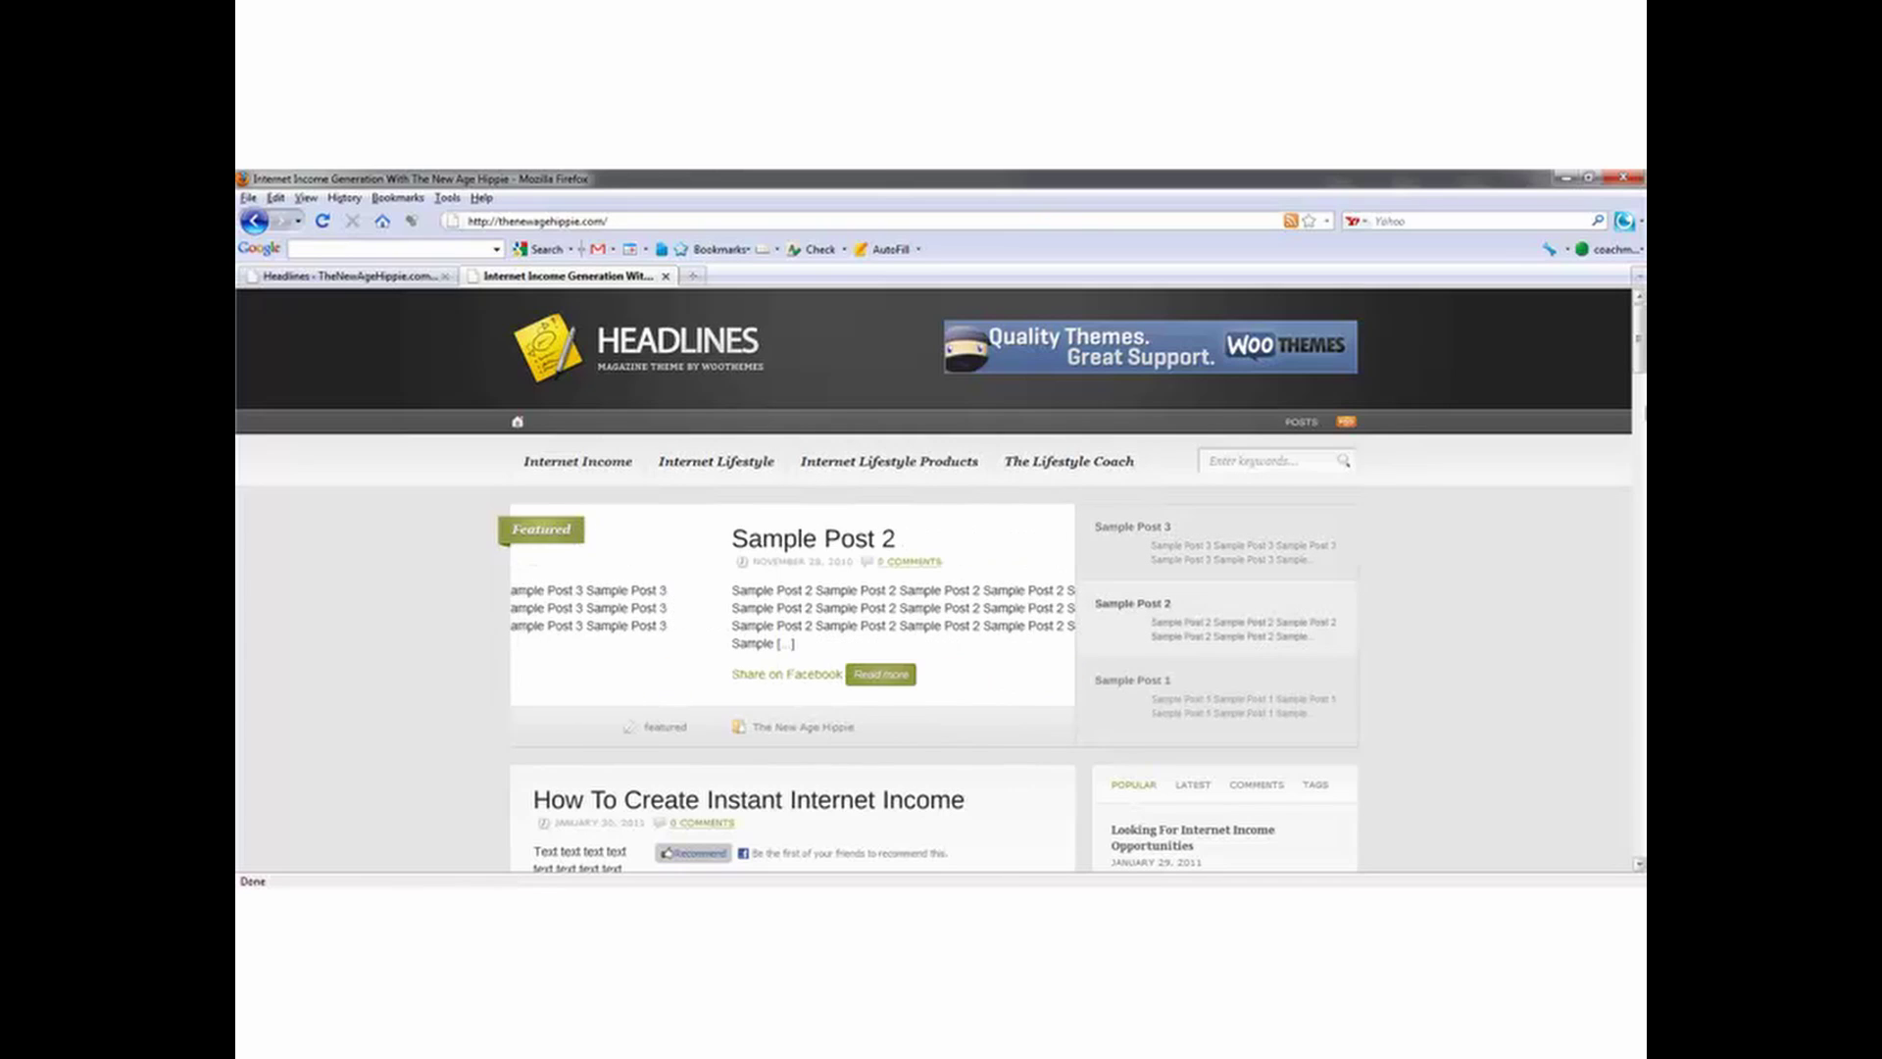
left_click_drag(1641, 363, 1641, 369)
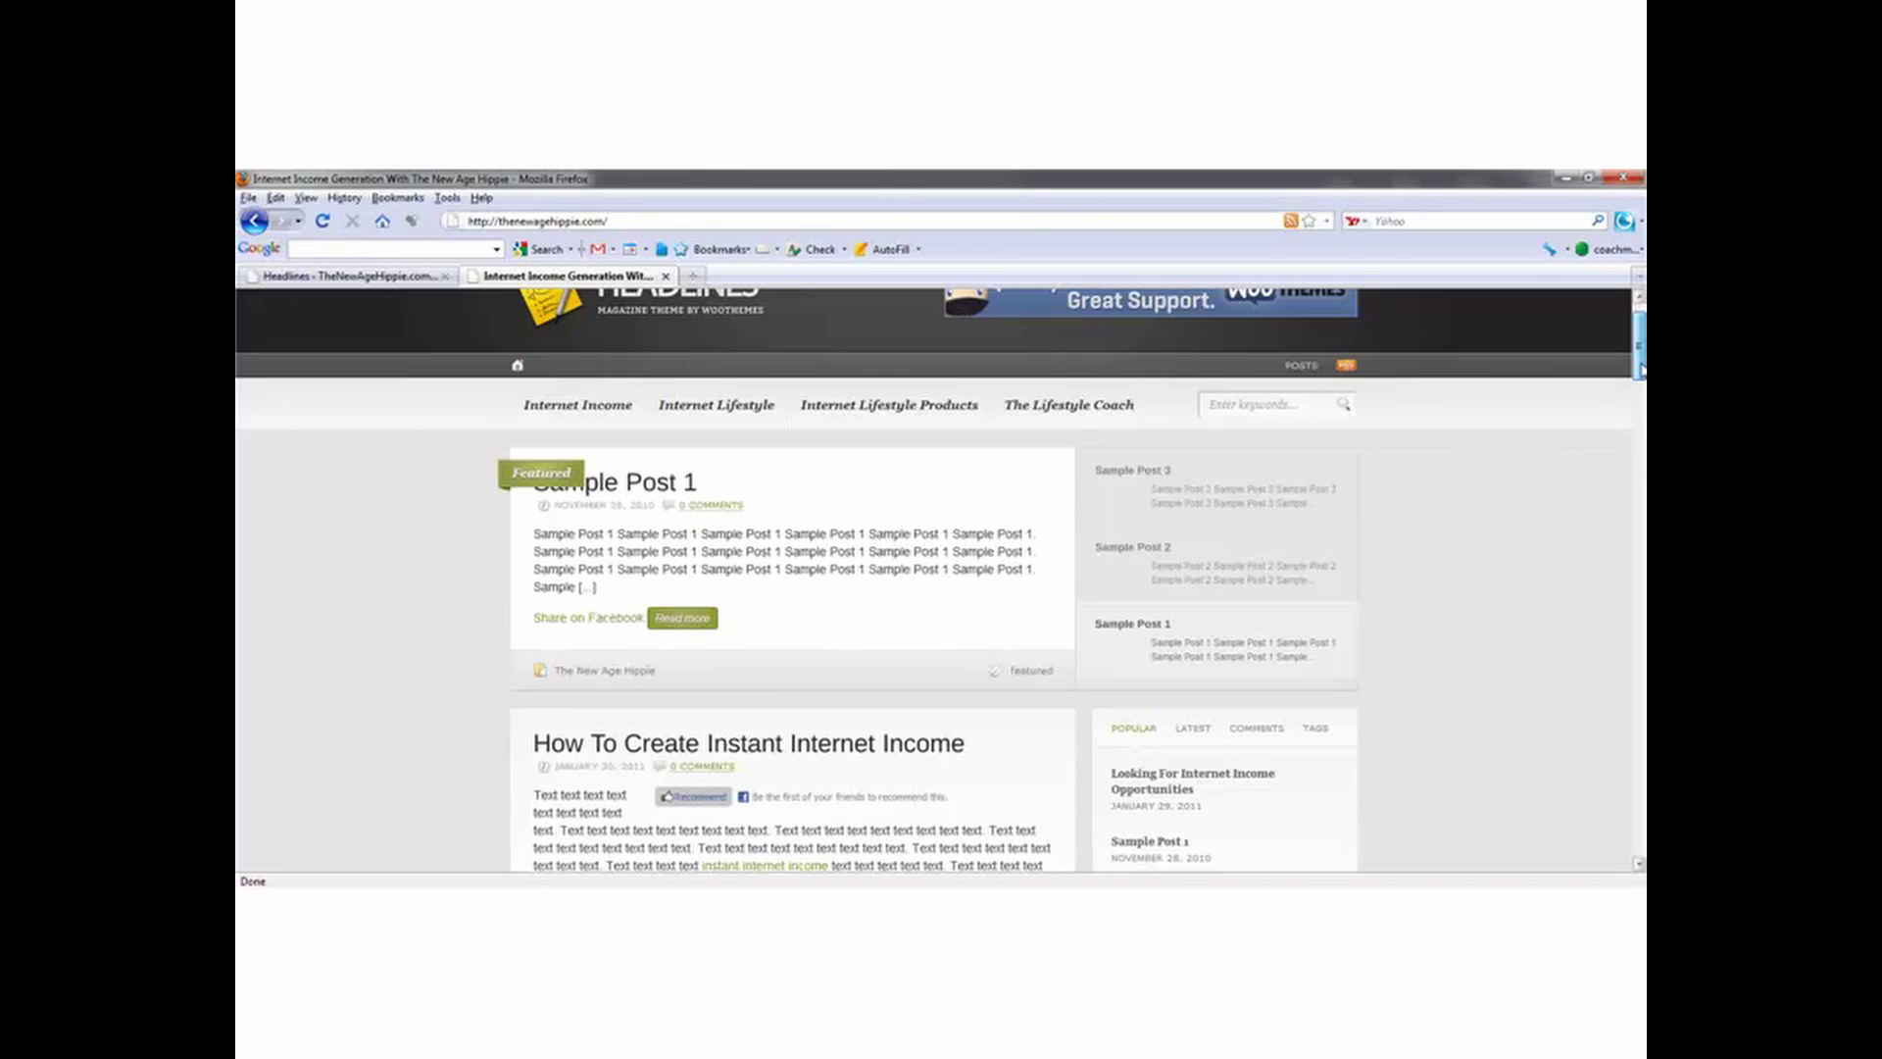
left_click_drag(1641, 369, 1441, 784)
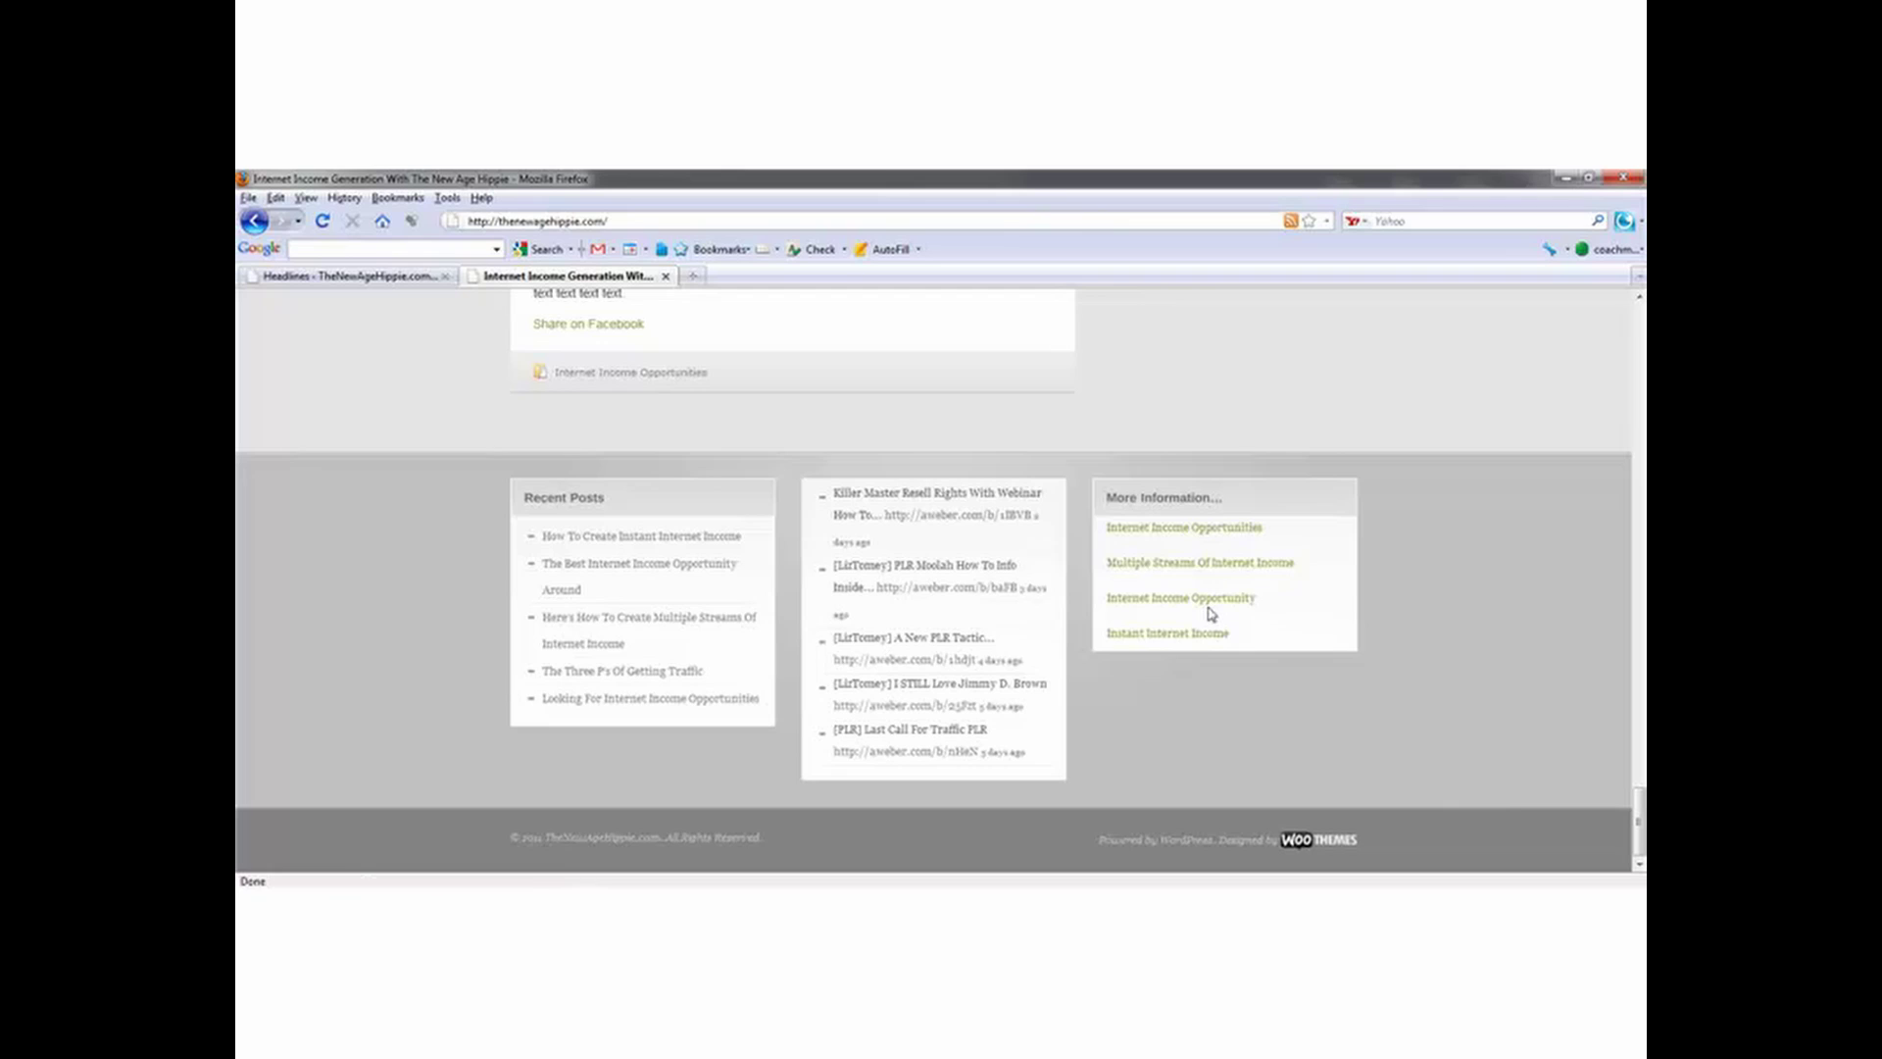
Step: Open the "More Information..." text widget in Footer 3 and examine its category link code, highlighting the "Internet Income Opportunities" link text
left_click(431, 275)
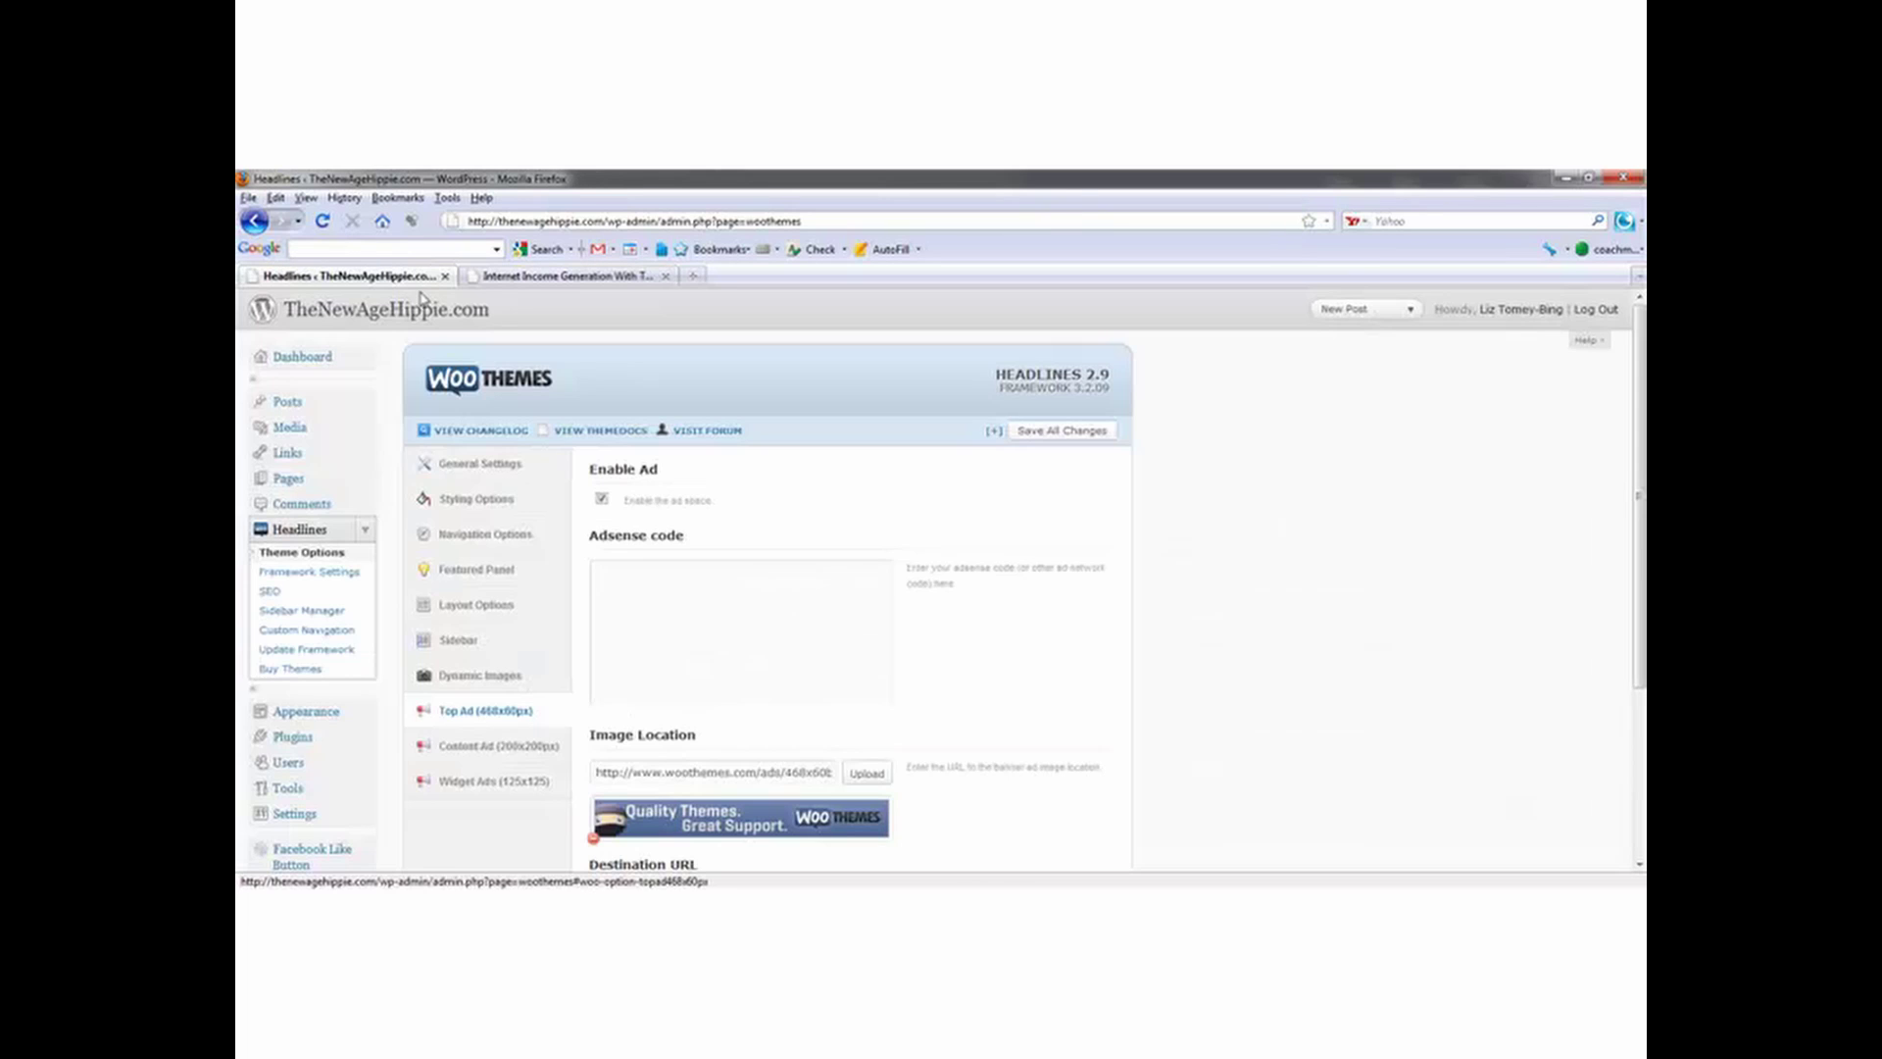
left_click(365, 726)
left_click(284, 756)
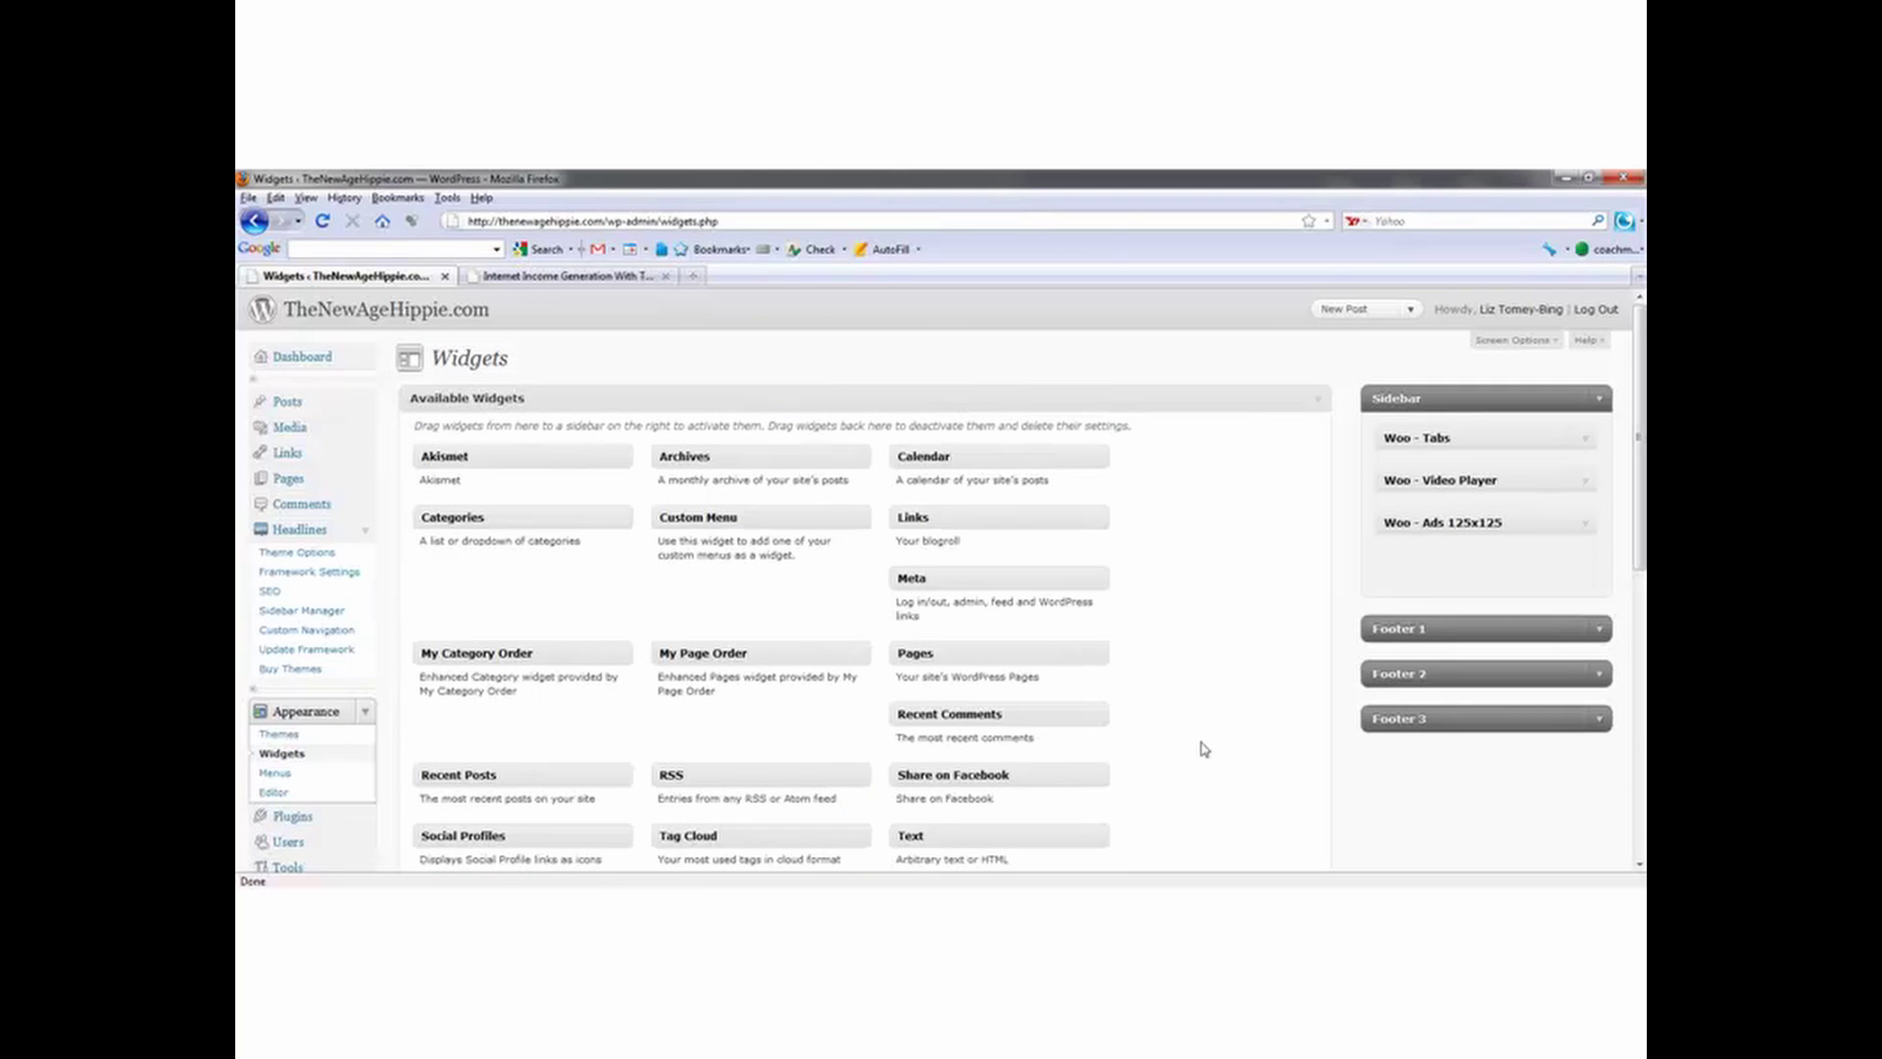
left_click(1600, 723)
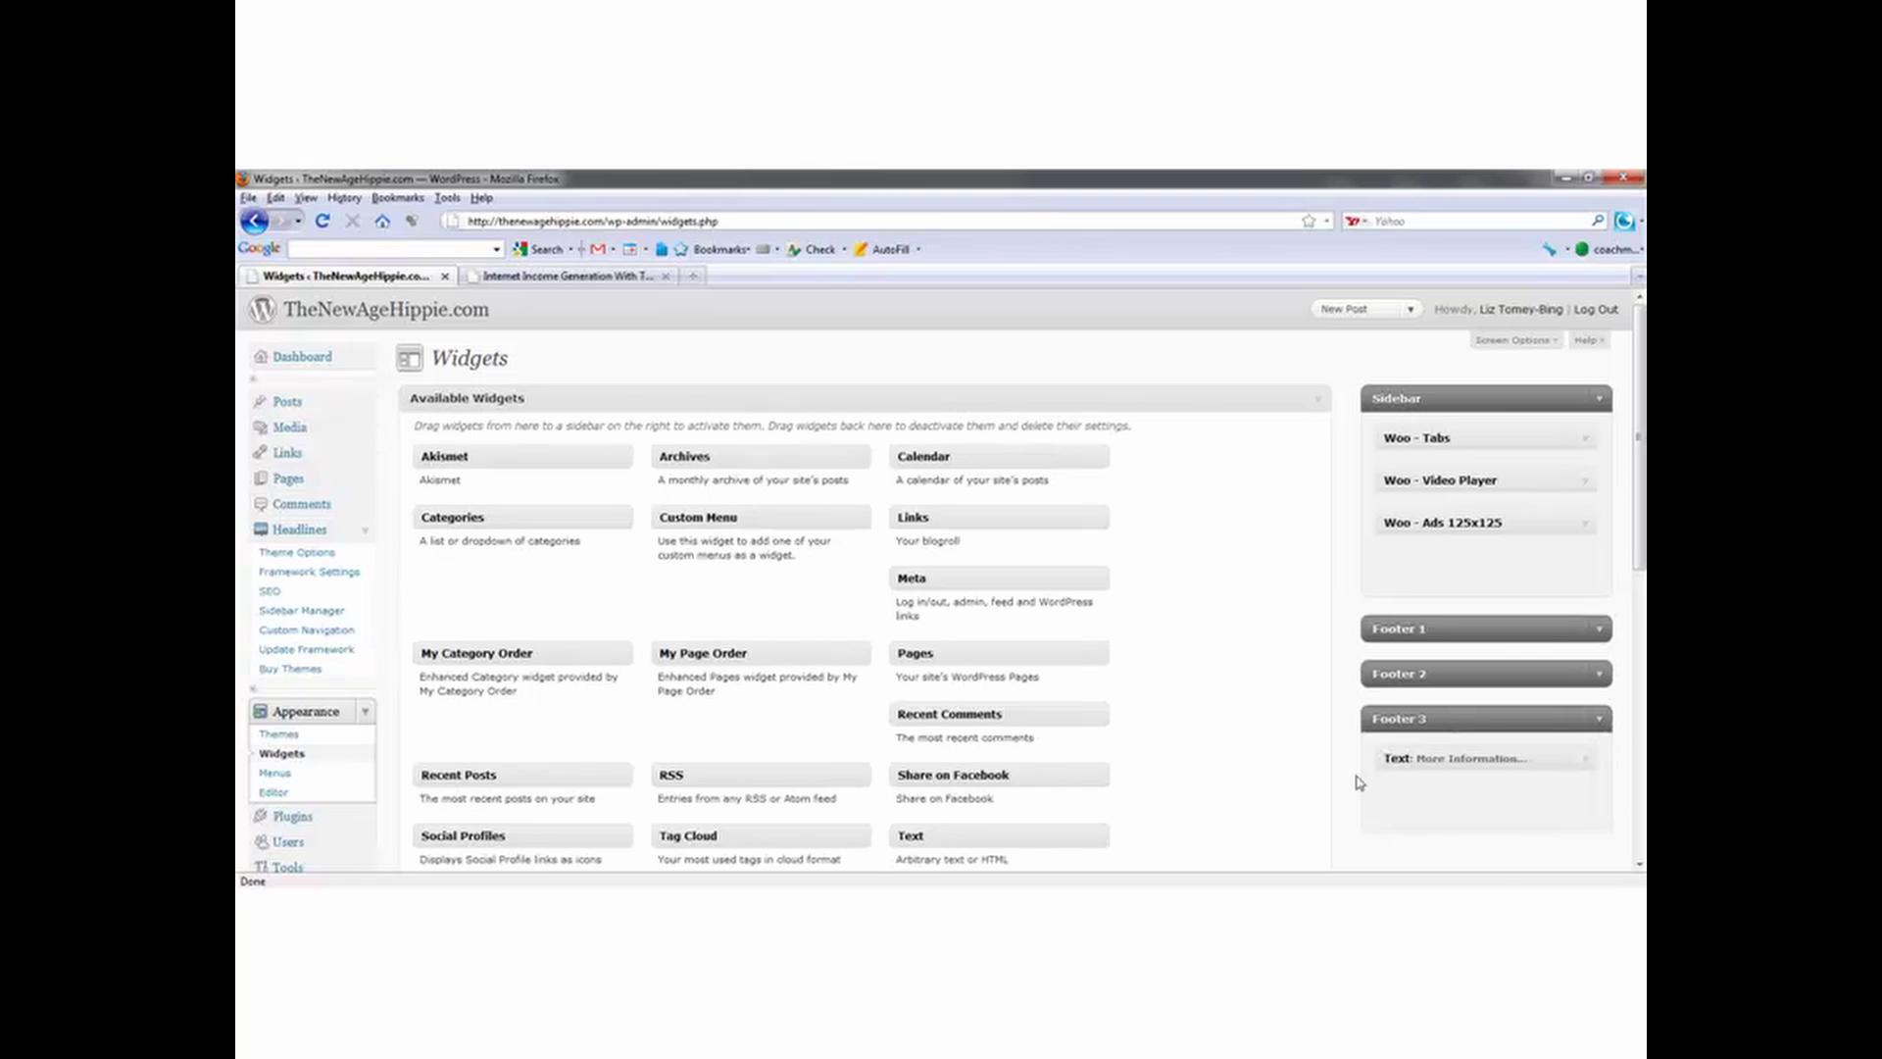
left_click(1587, 769)
left_click_drag(1640, 525, 1644, 709)
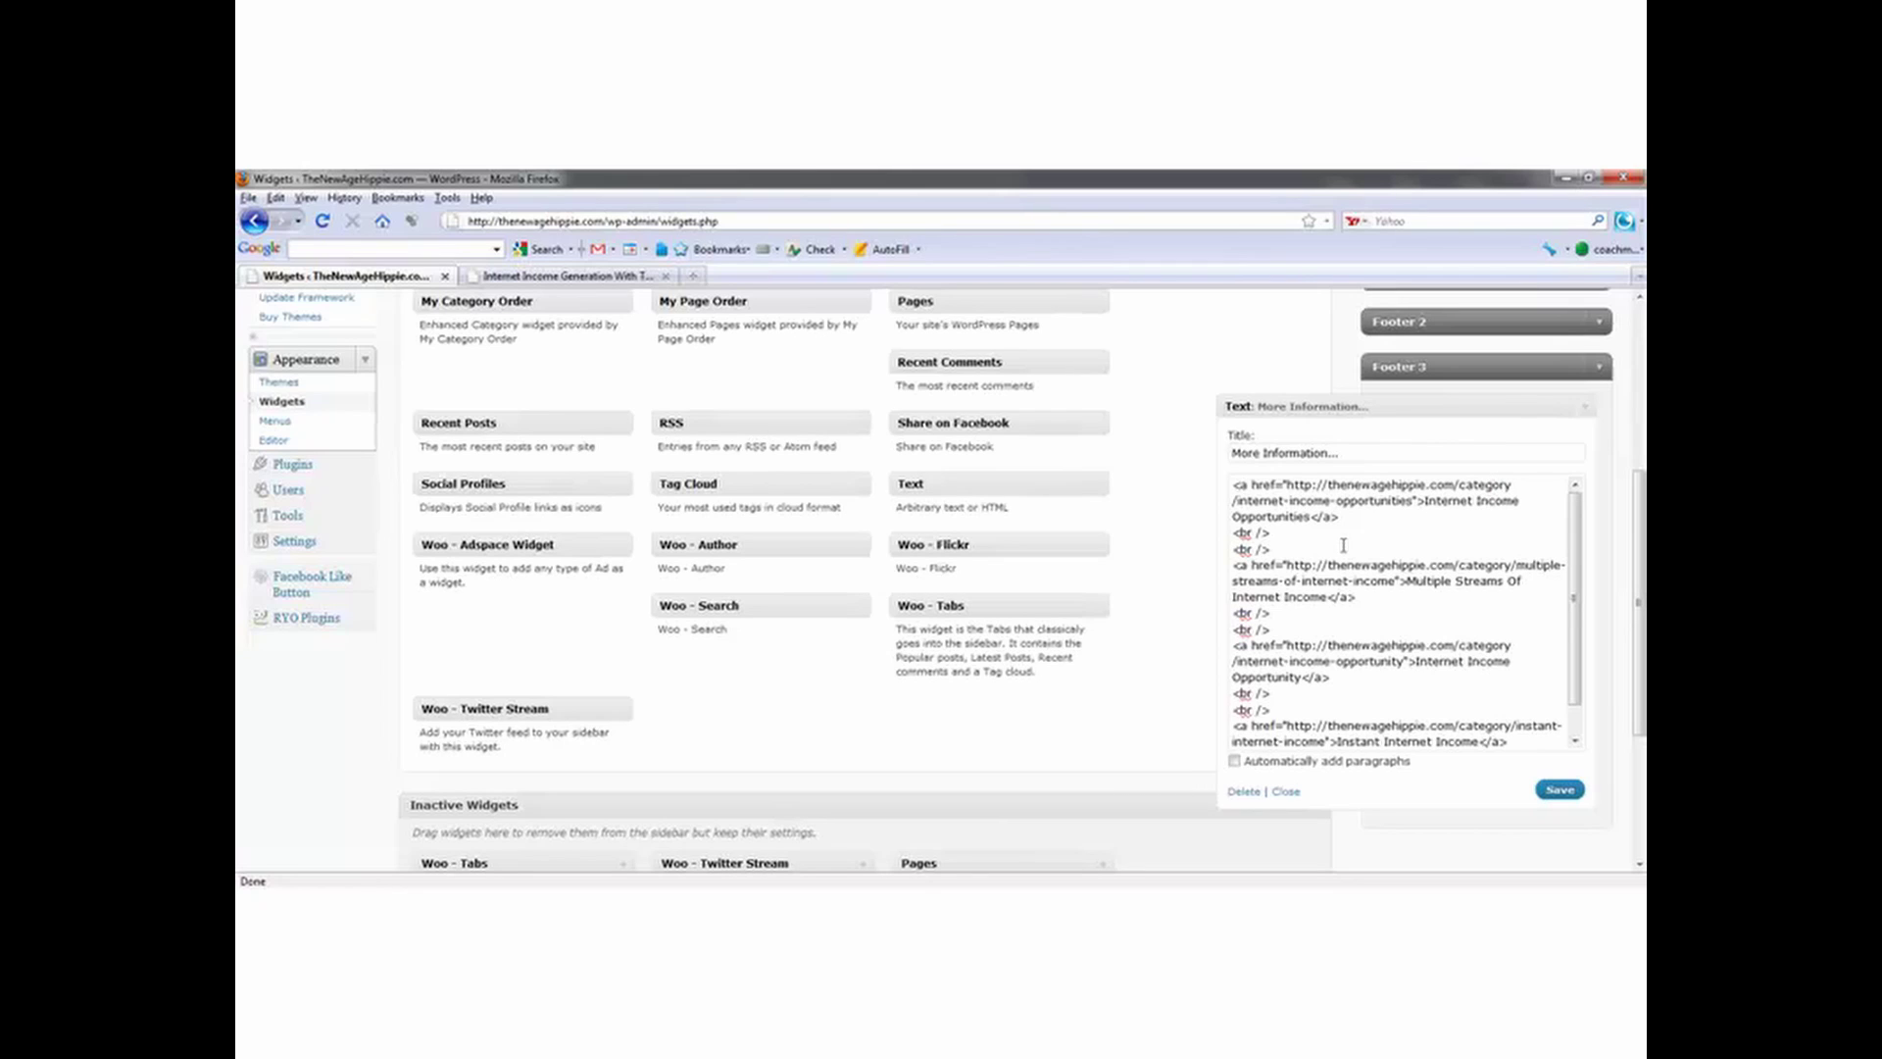
left_click_drag(1427, 502, 1301, 519)
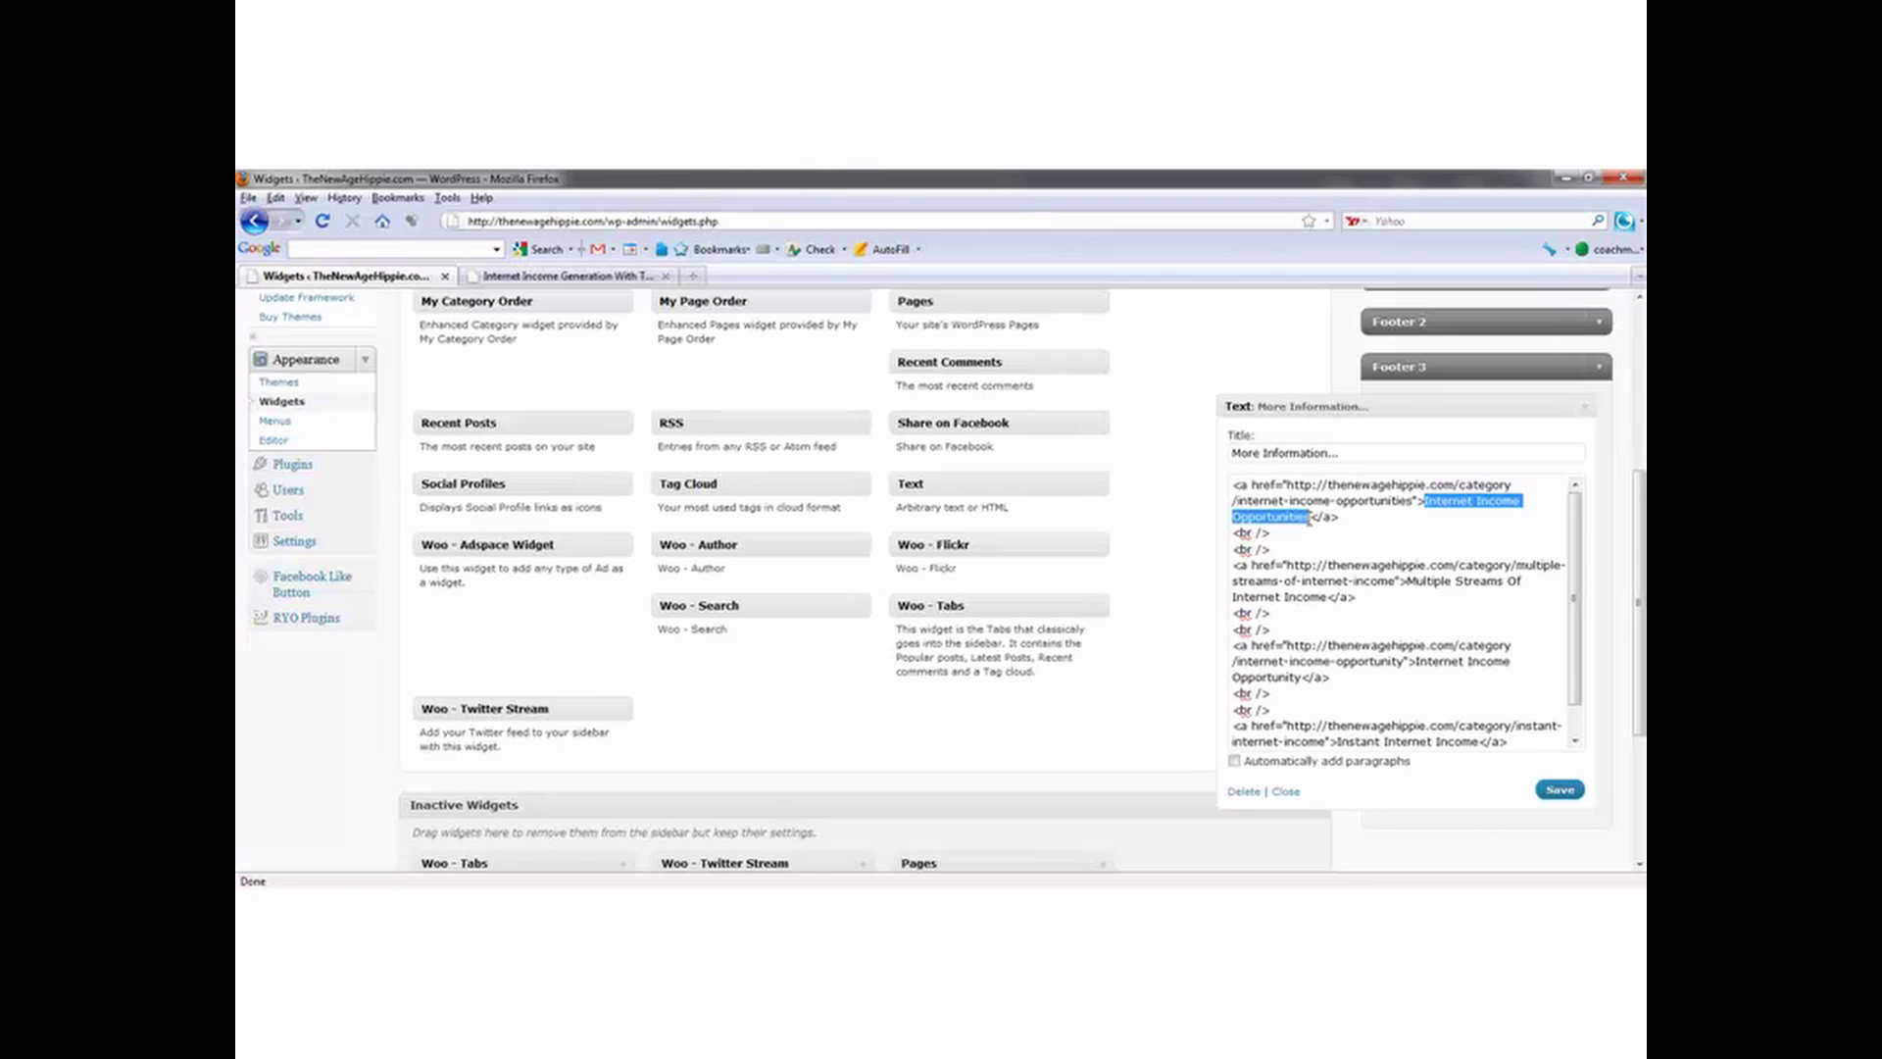
Step: Look through the blog's posts and compare their keyword links with the "More Information..." footer links
left_click(517, 276)
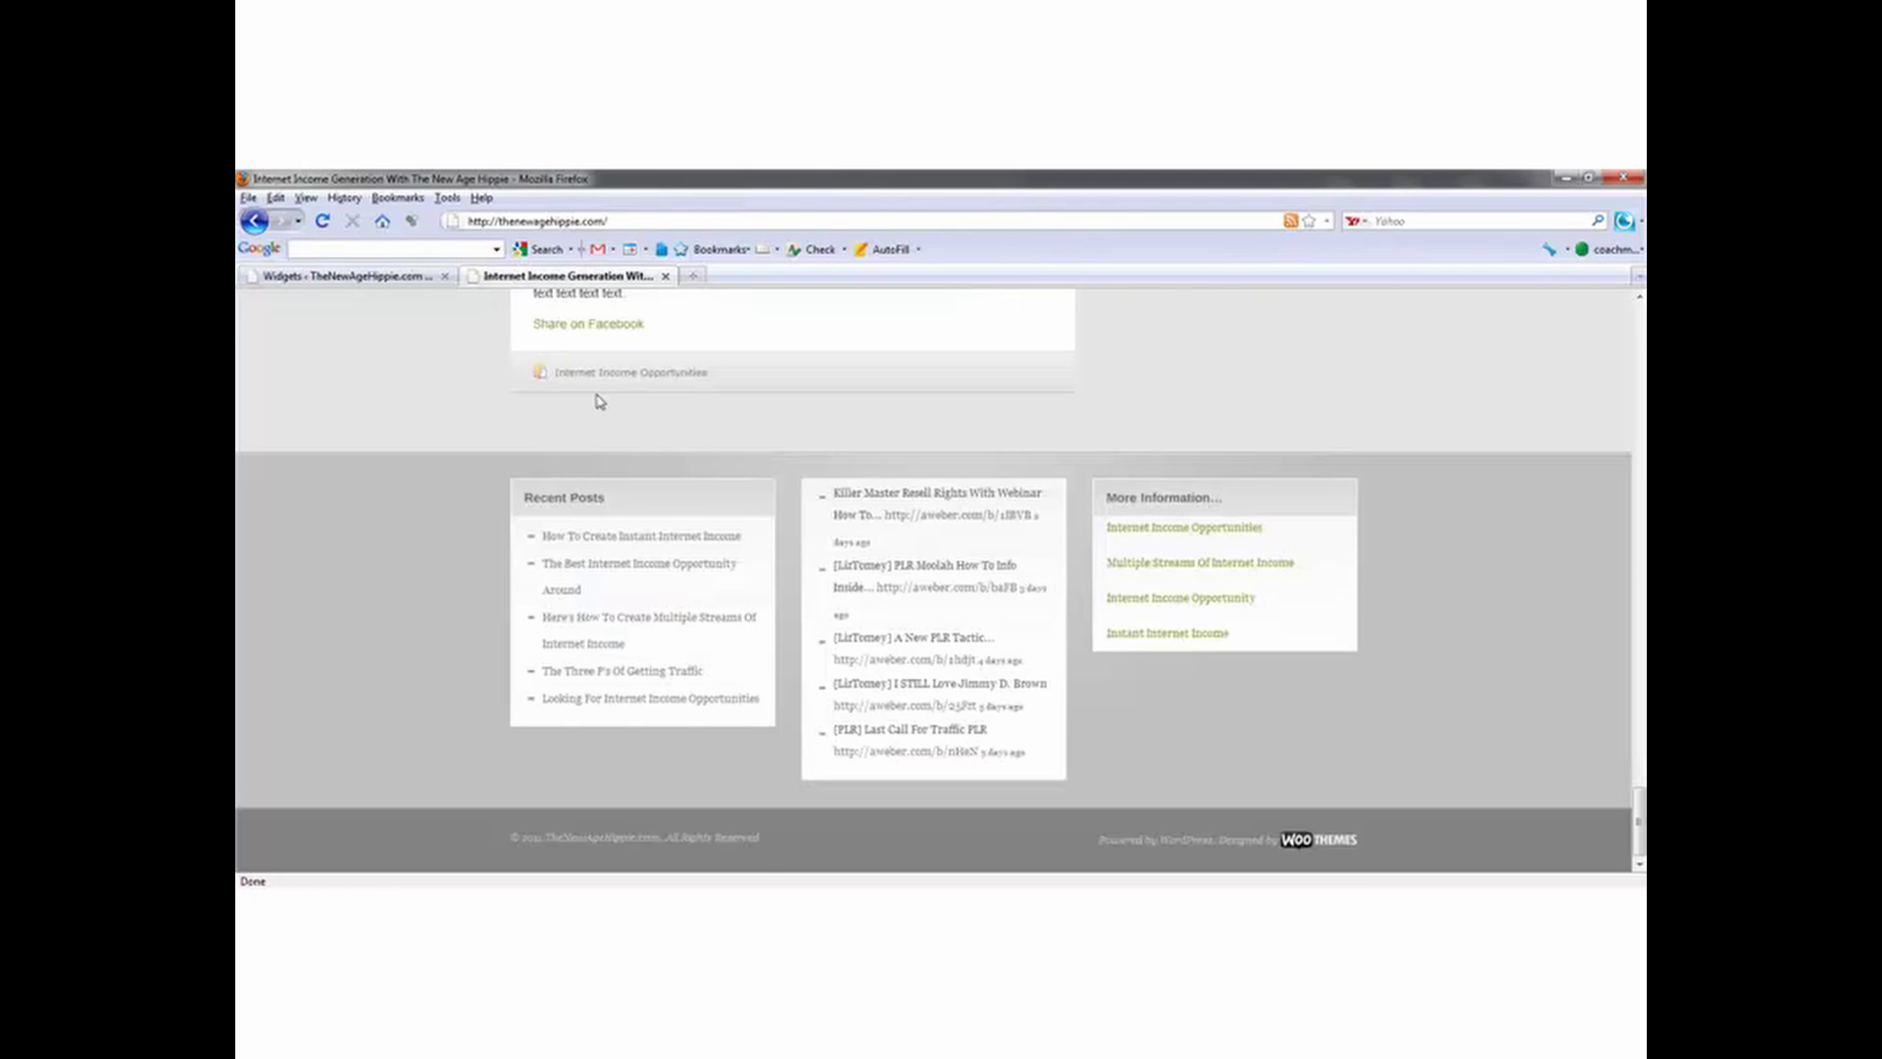
left_click_drag(1639, 821, 1640, 314)
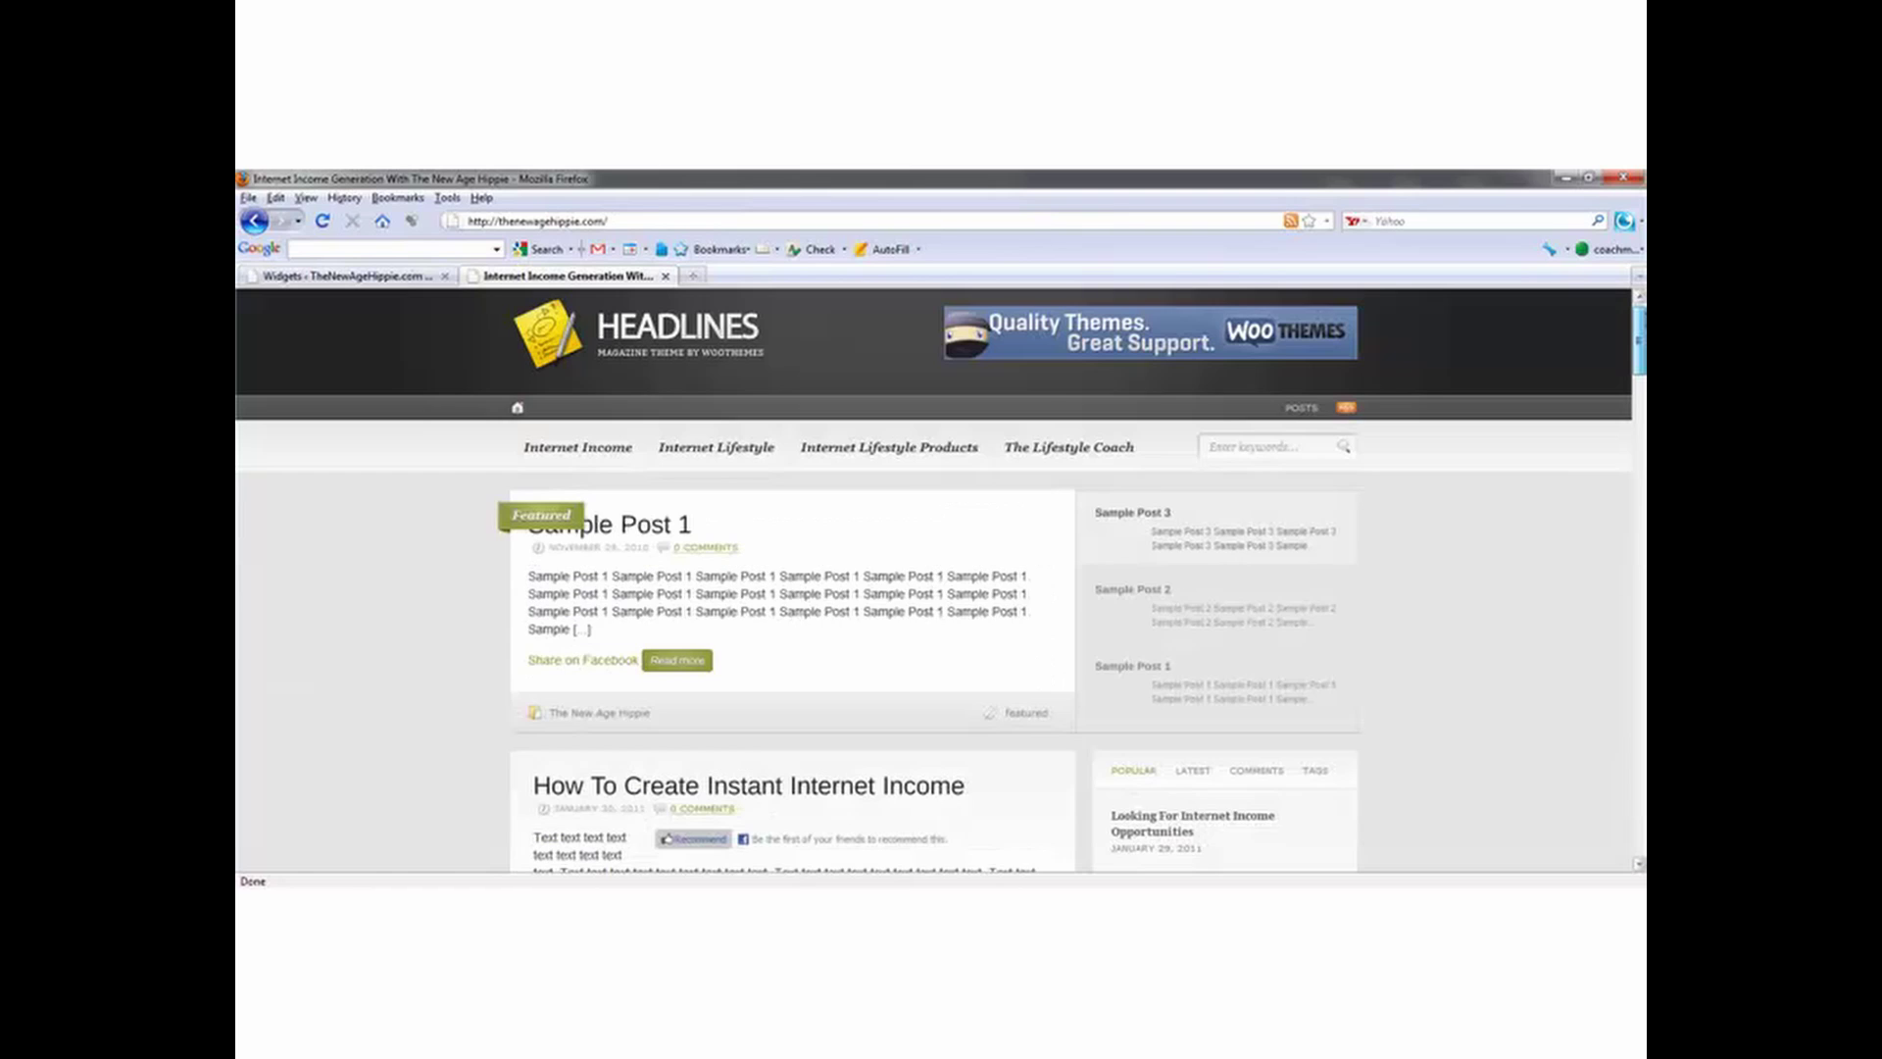
scroll(1550, 395, "down", 15)
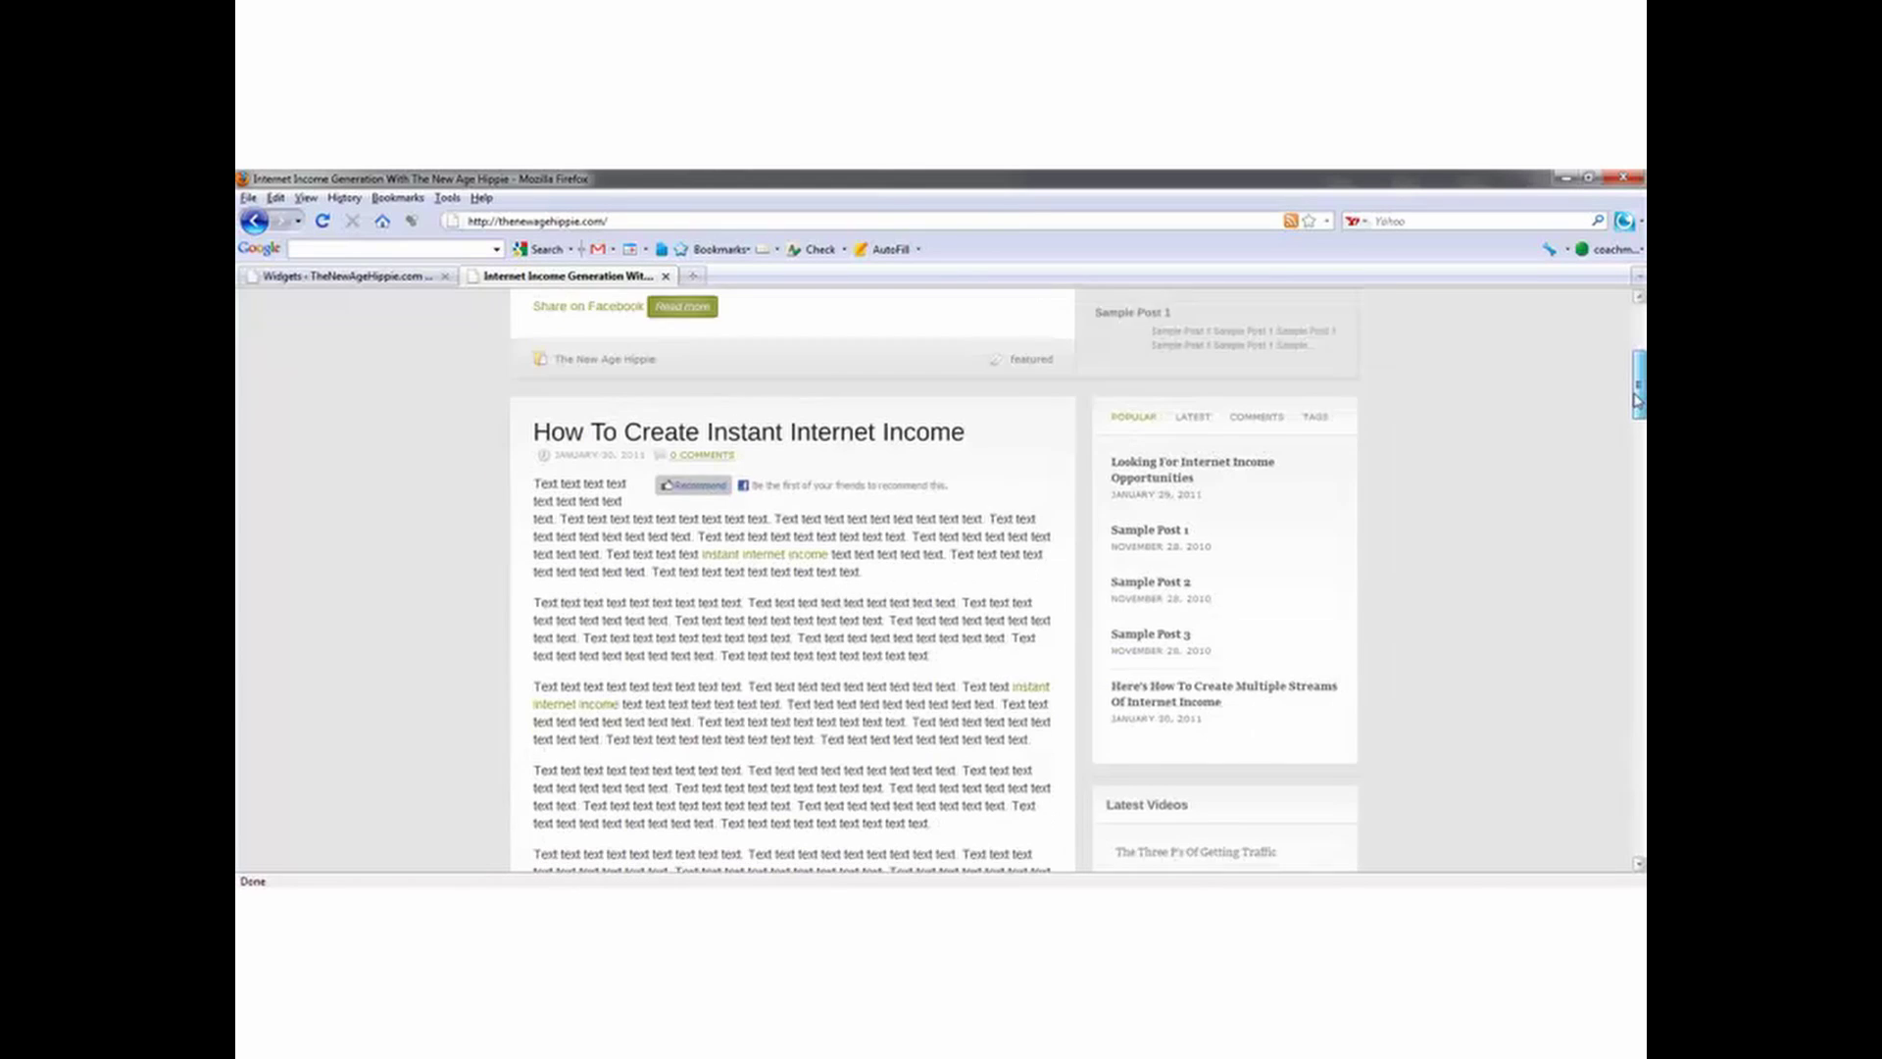
scroll(1608, 588, "down", 15)
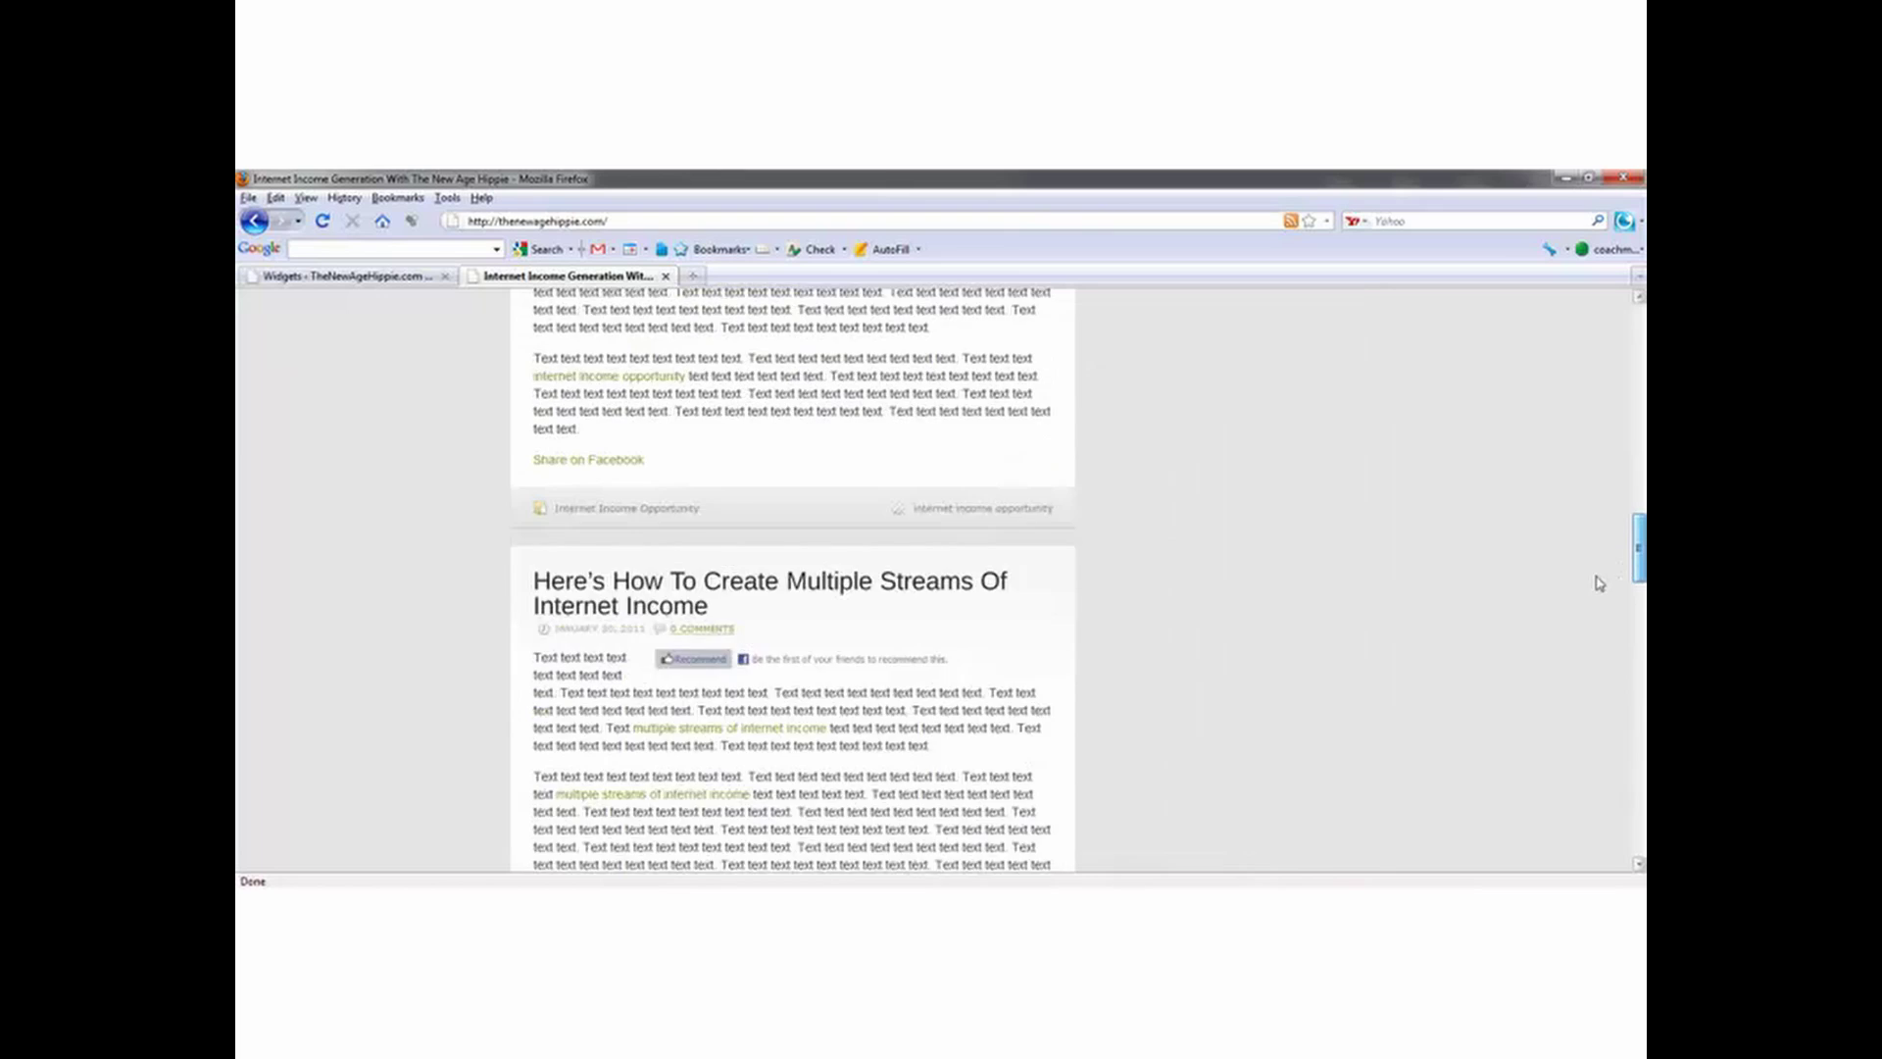
scroll(1574, 781, "down", 3)
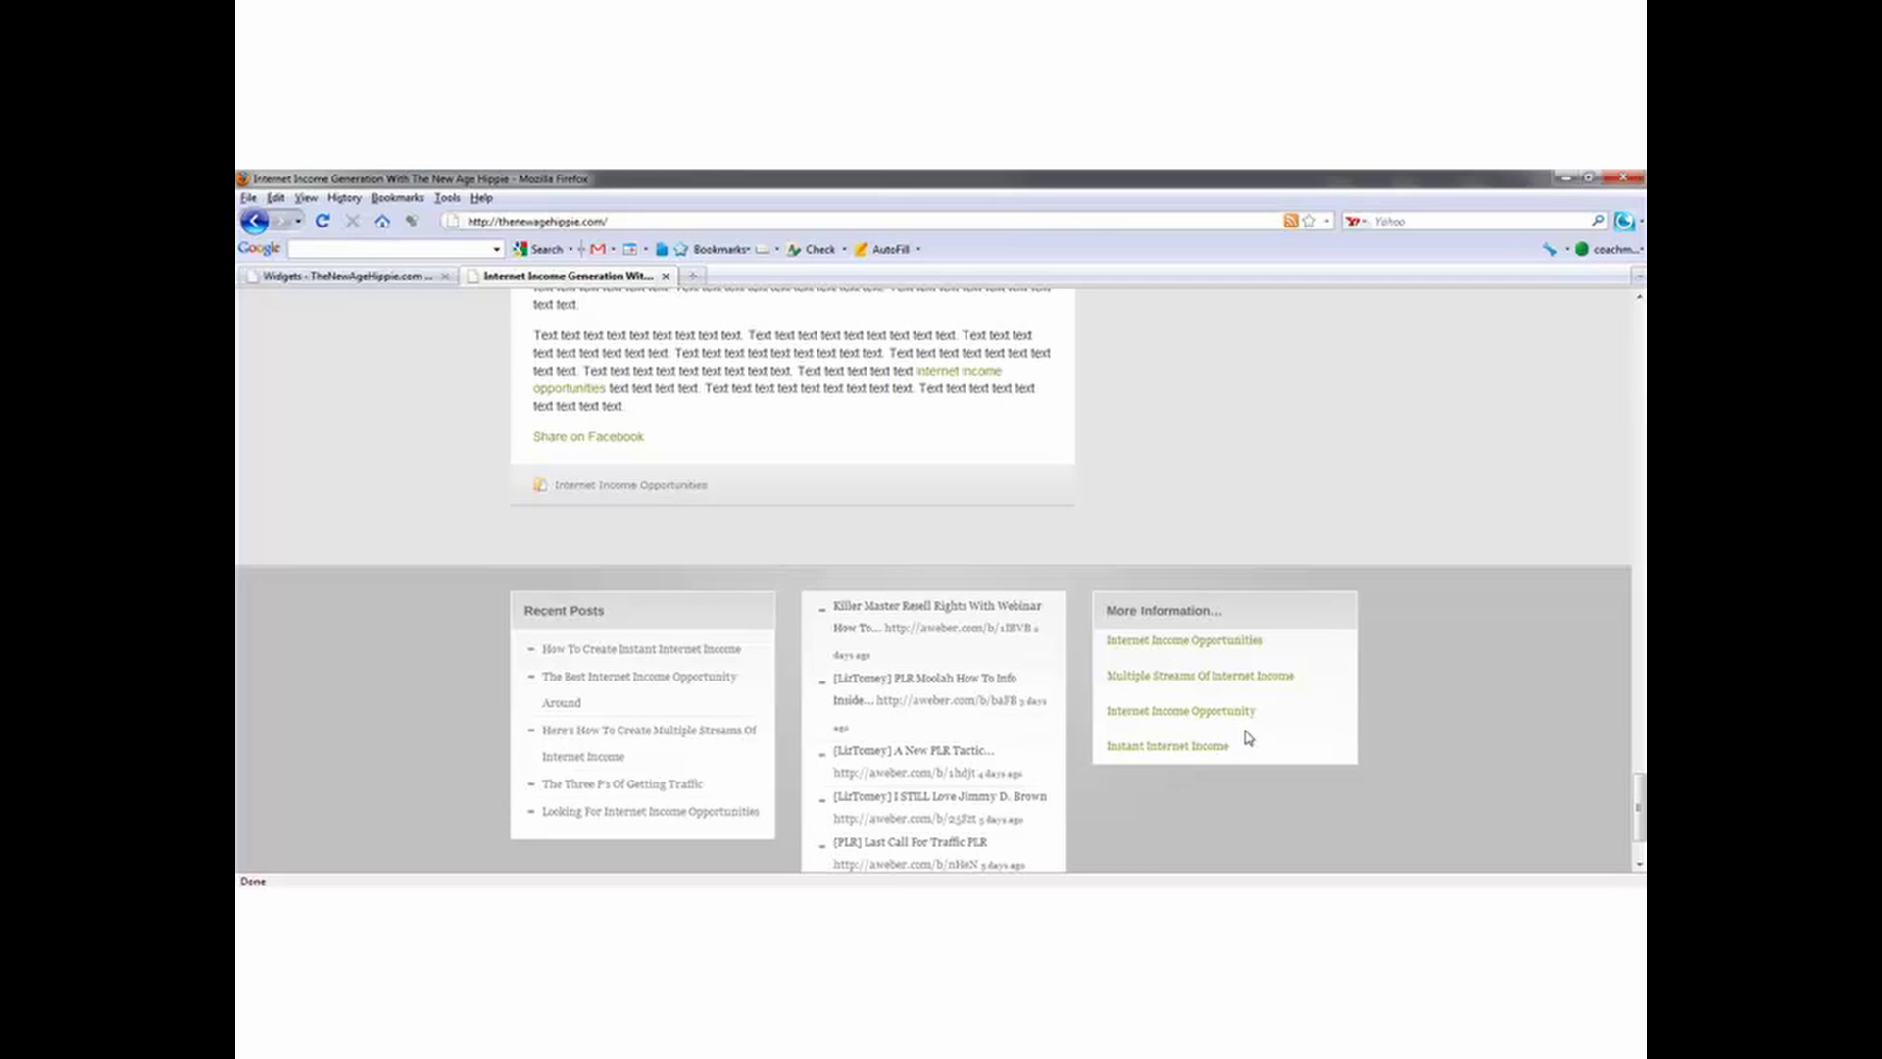
scroll(1243, 731, "up", 15)
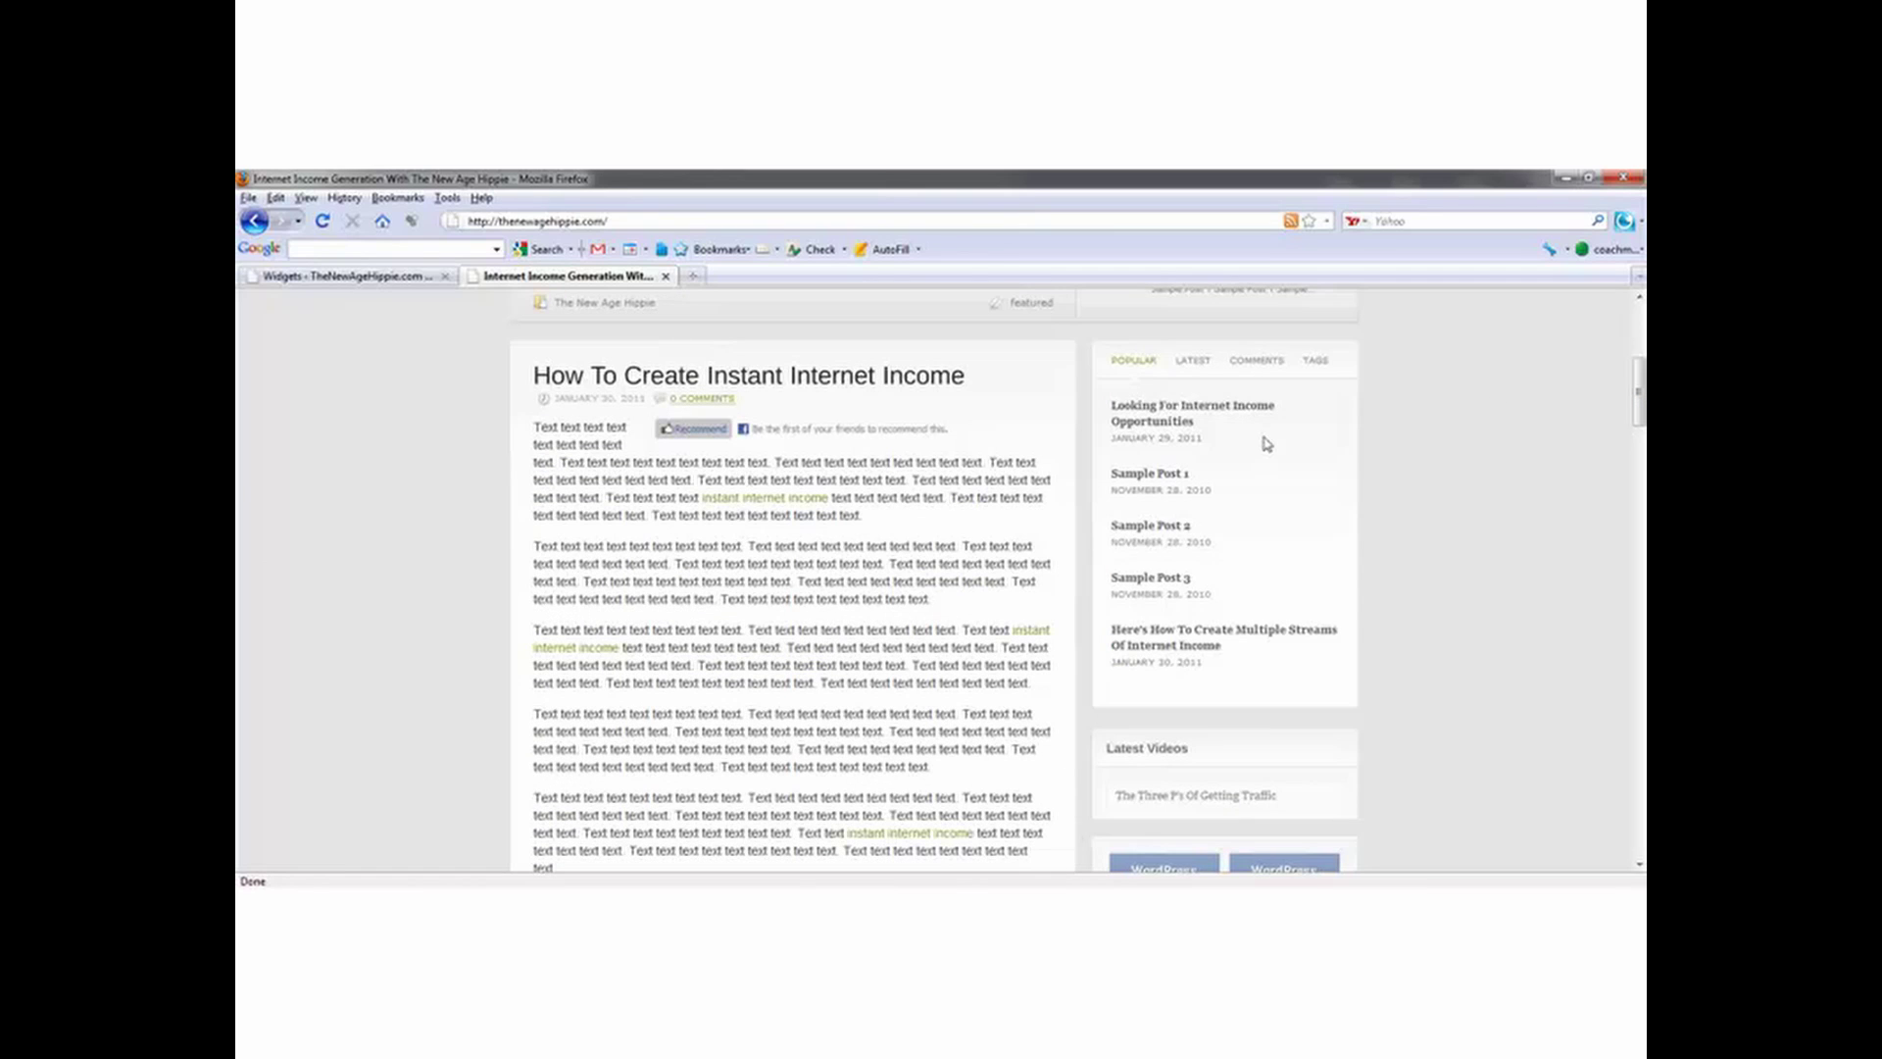
scroll(749, 479, "up", 8)
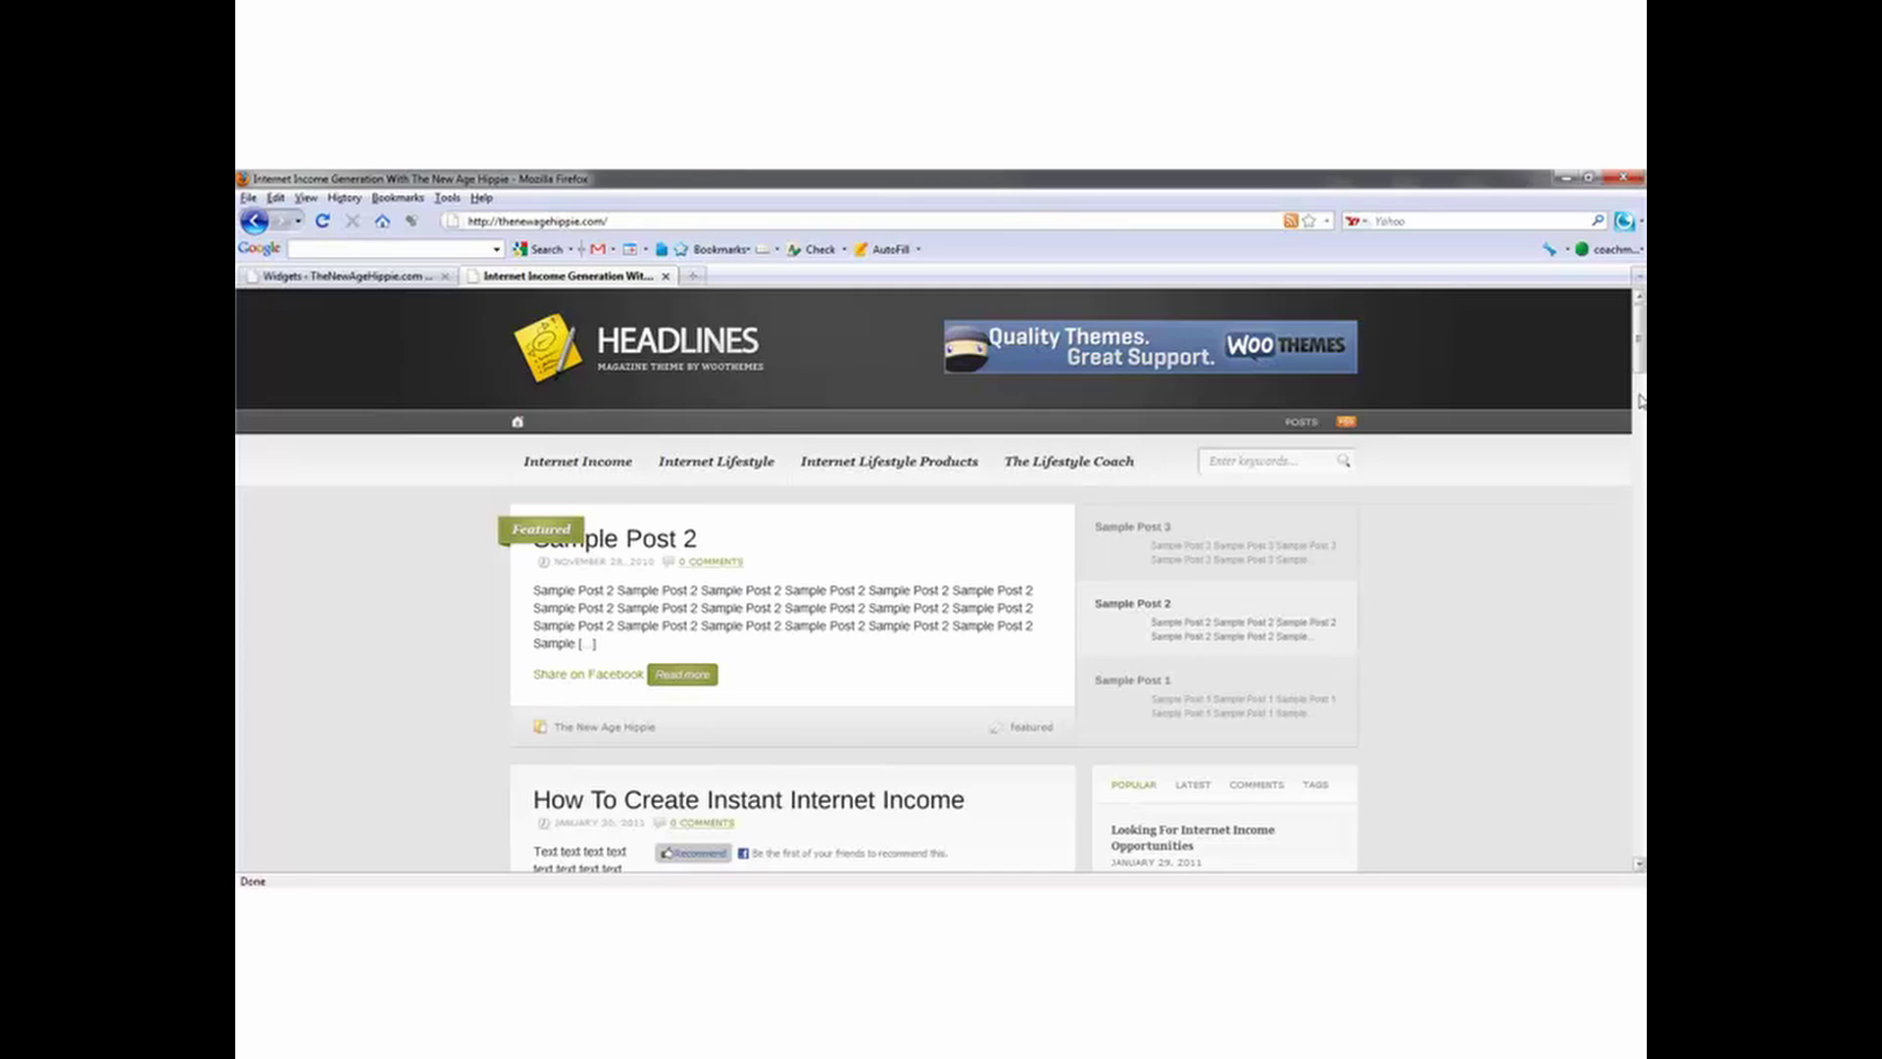
Step: Return to the widget settings and close the "More Information..." text widget without saving
left_click(348, 278)
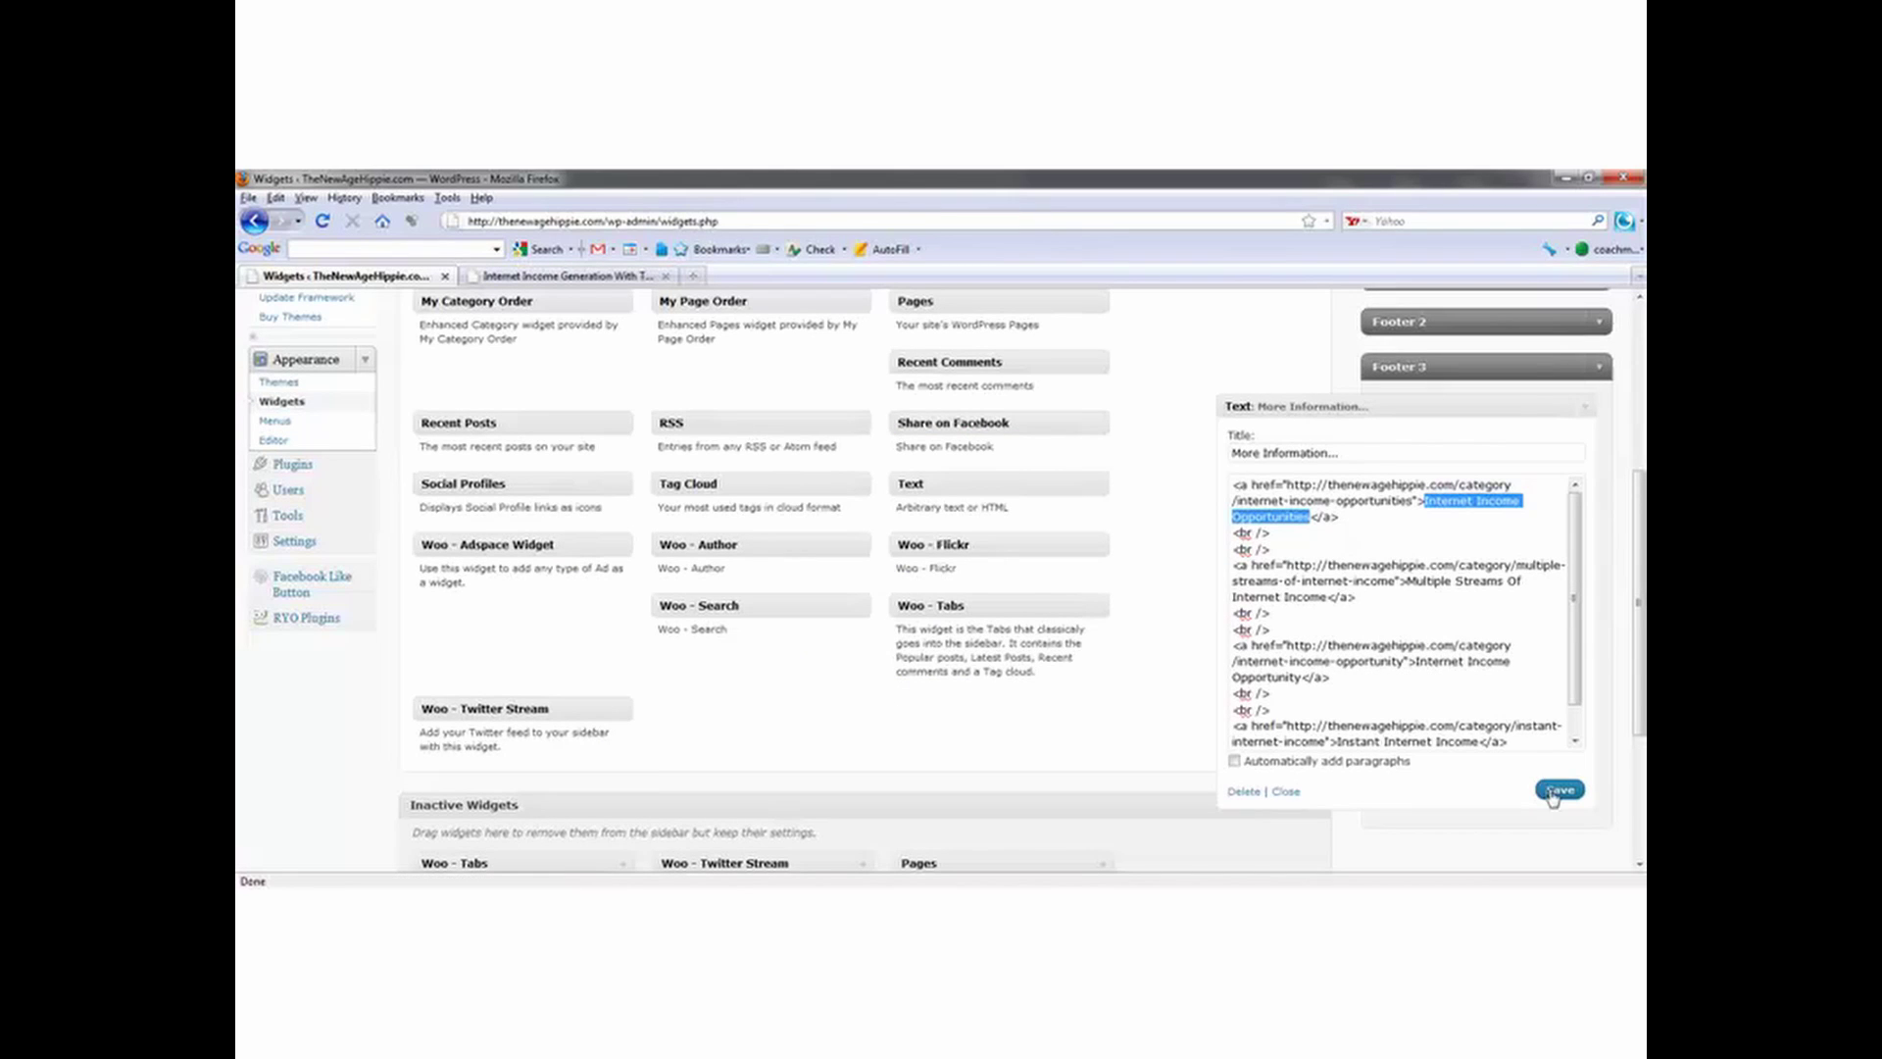
left_click(1285, 791)
scroll(1640, 677, "up", 10)
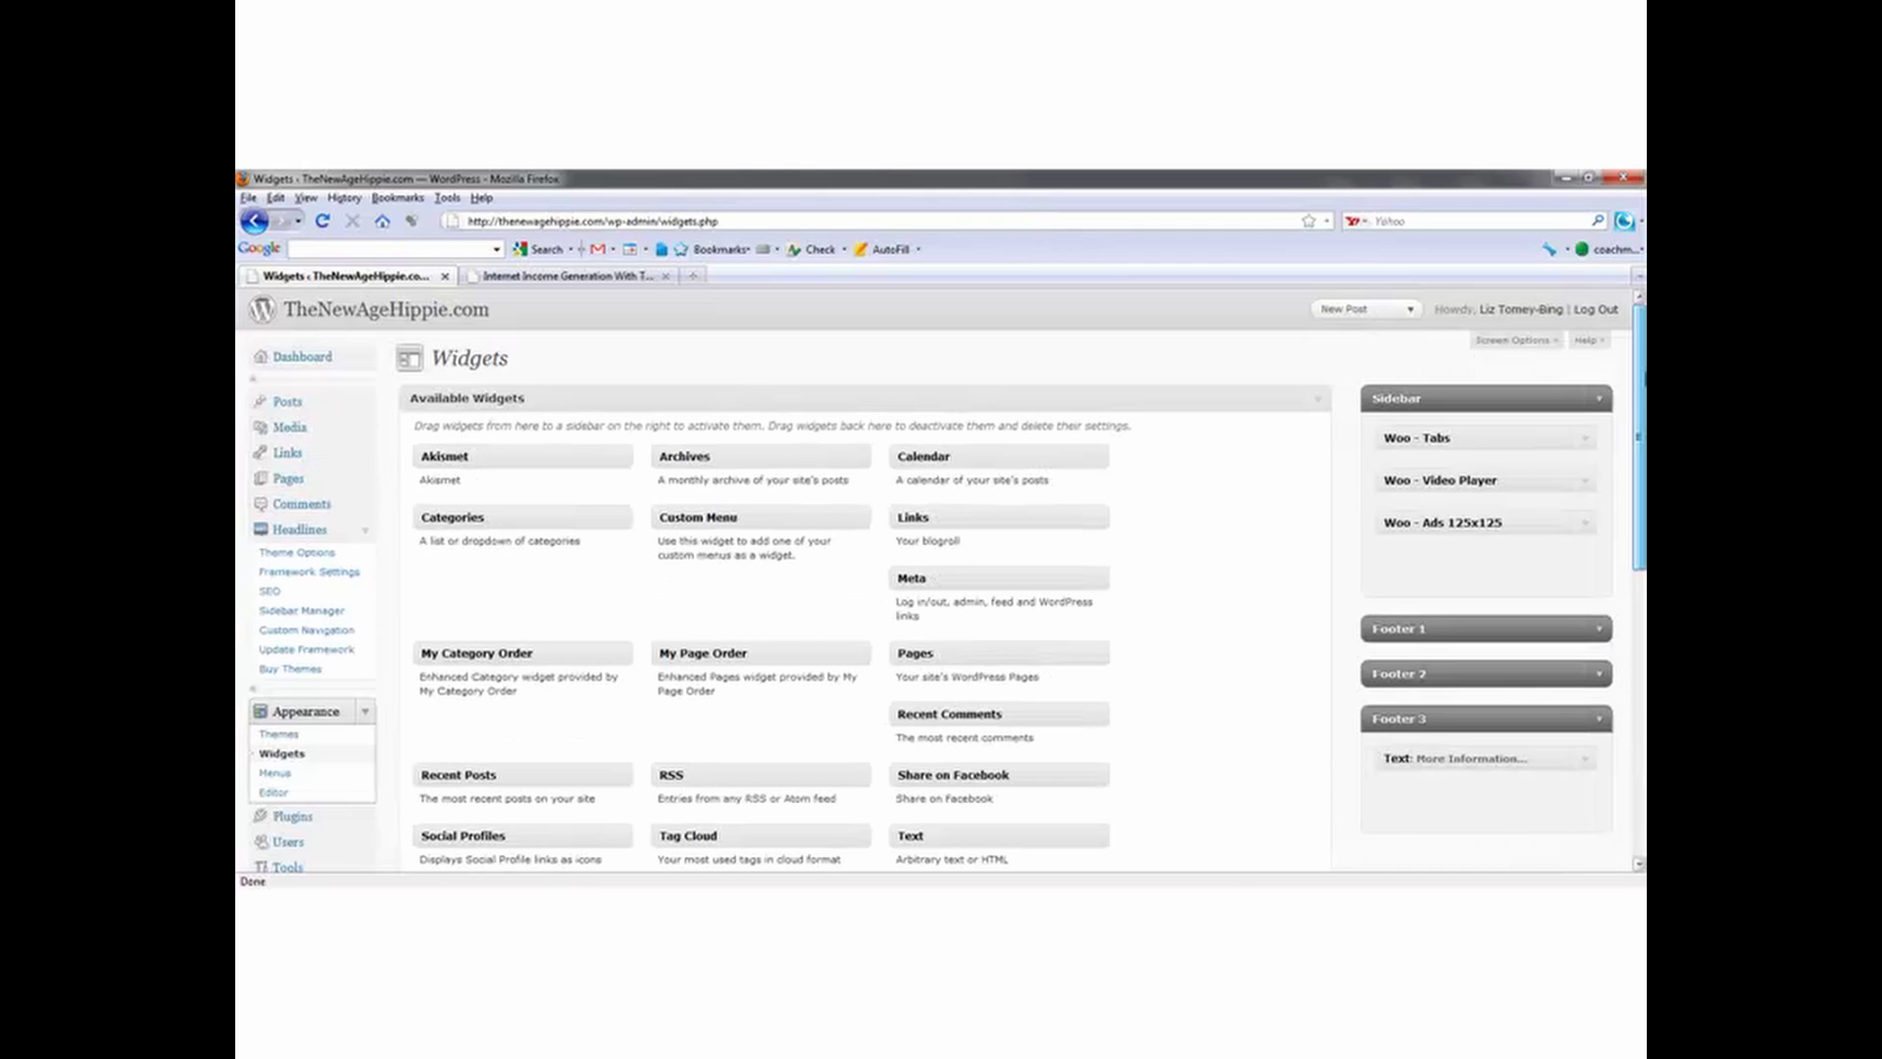
Step: Examine each blog post's title and keyword links, the matching footer category links, and the Internet Income category in the navigation
left_click(569, 277)
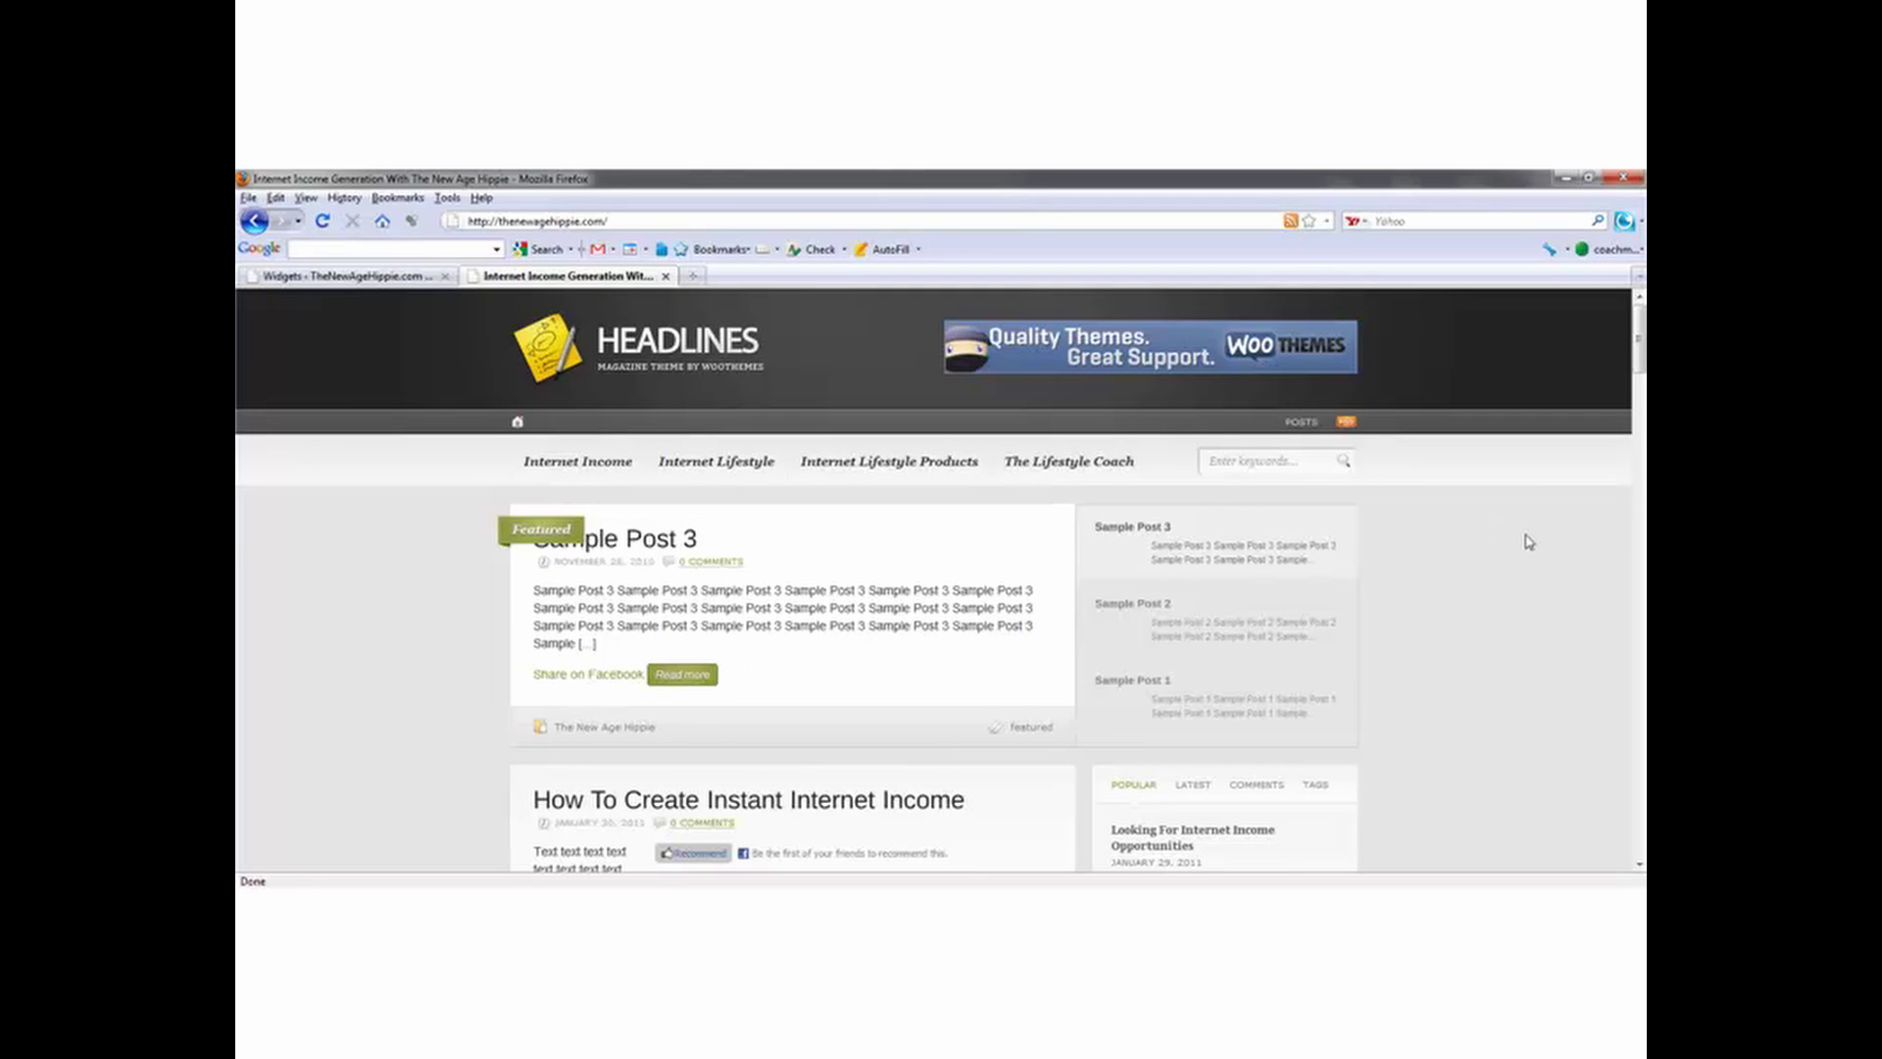
left_click_drag(1639, 371, 1620, 429)
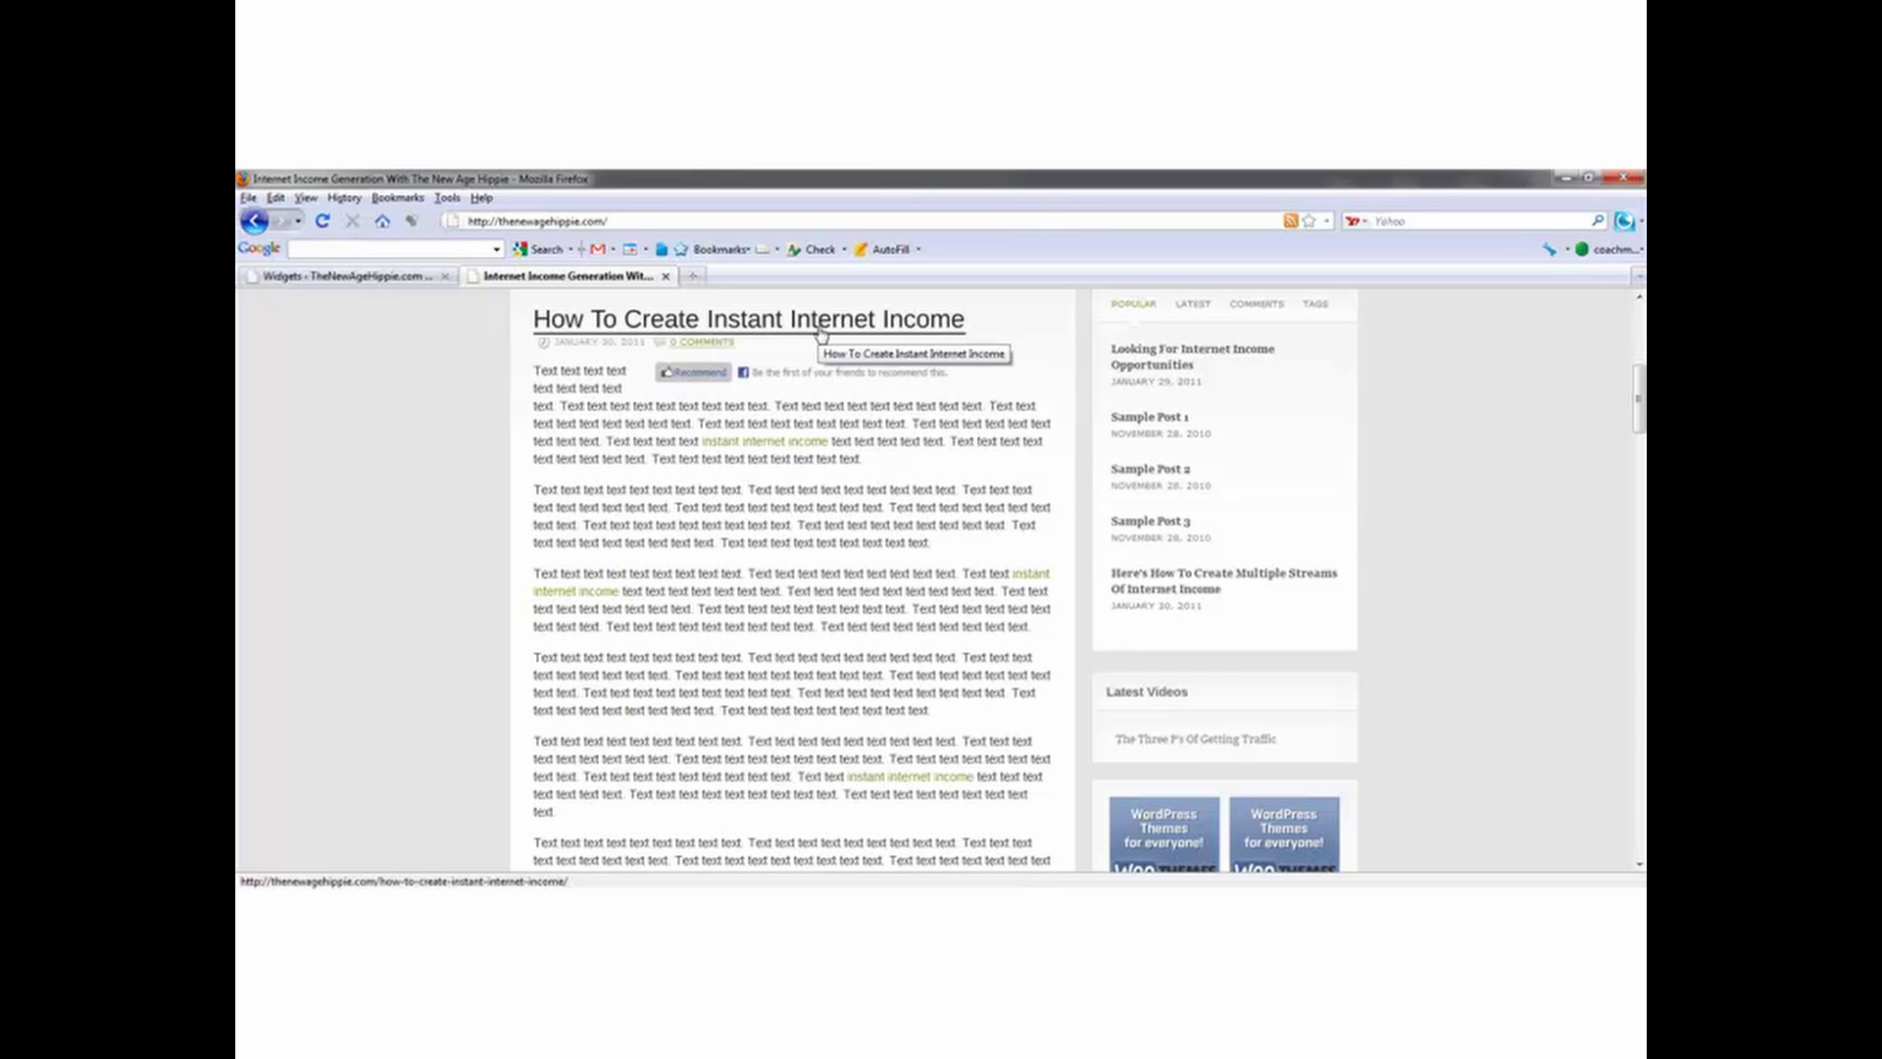
scroll(1559, 410, "down", 10)
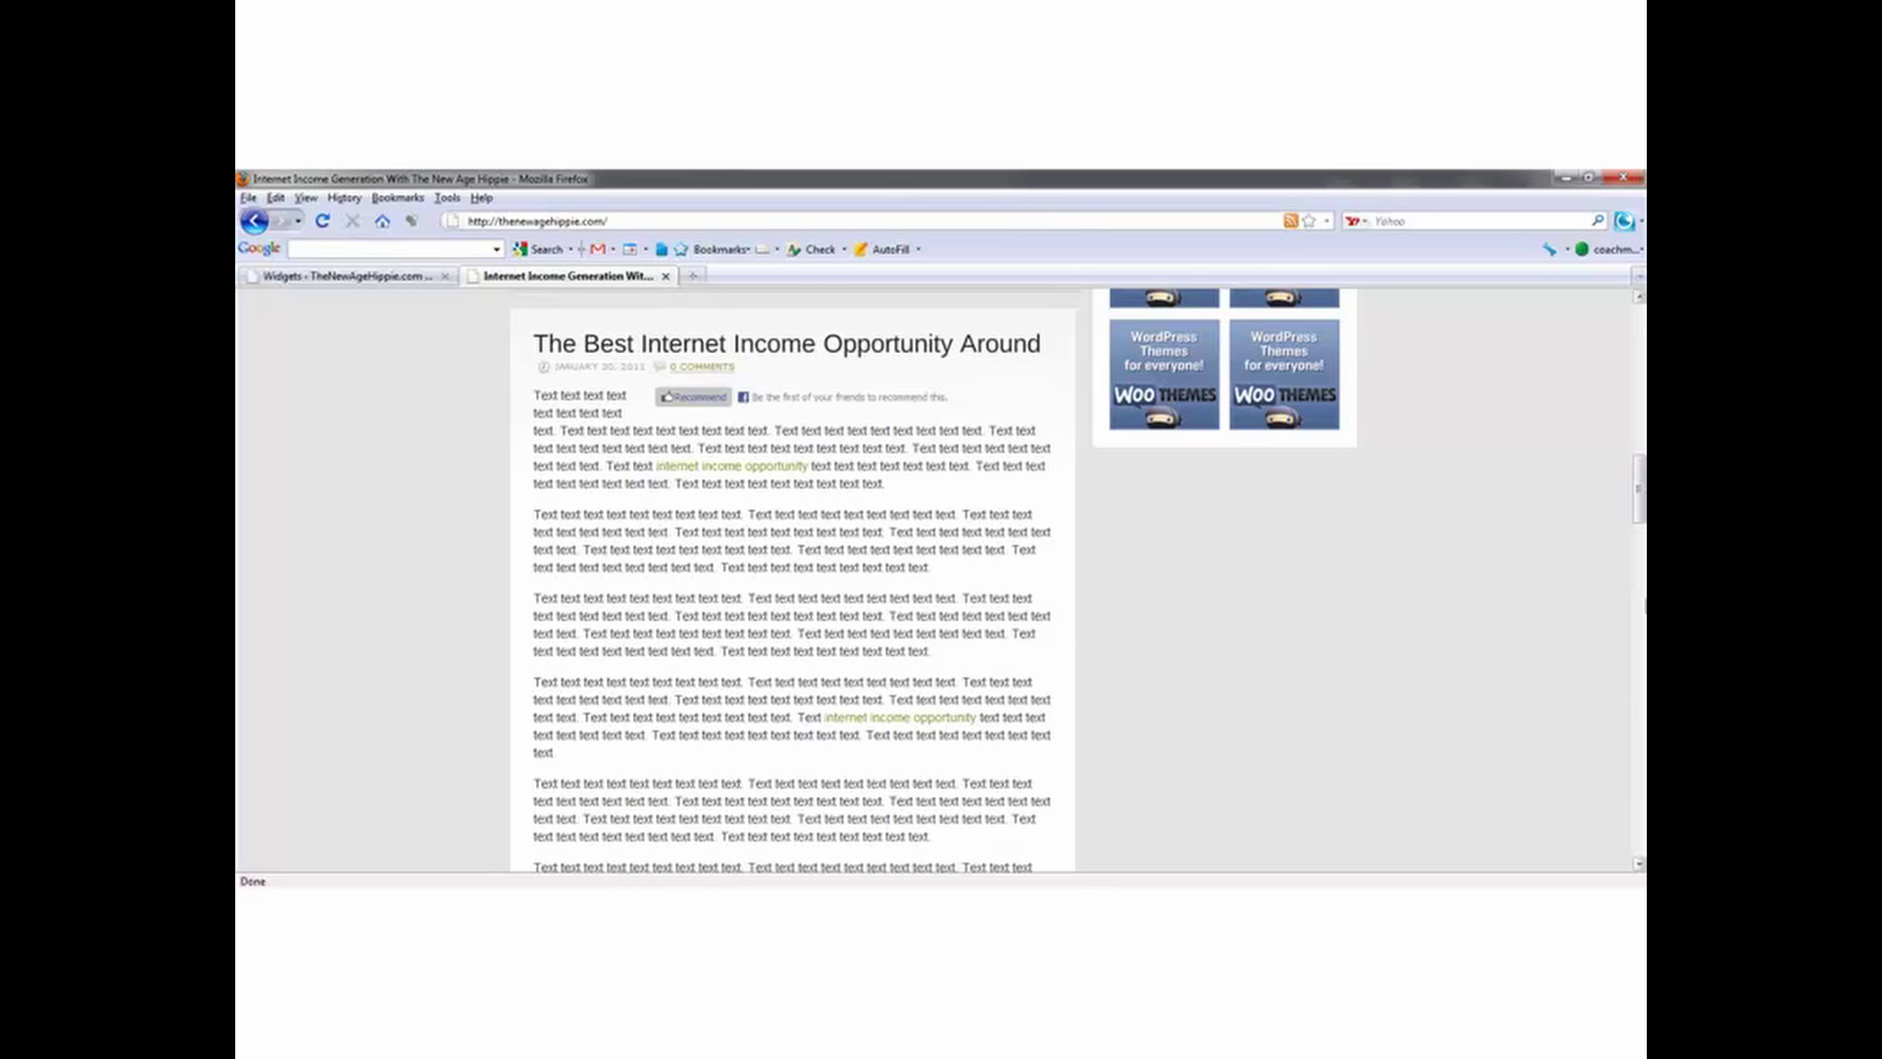
scroll(1639, 546, "down", 2)
scroll(1639, 546, "down", 10)
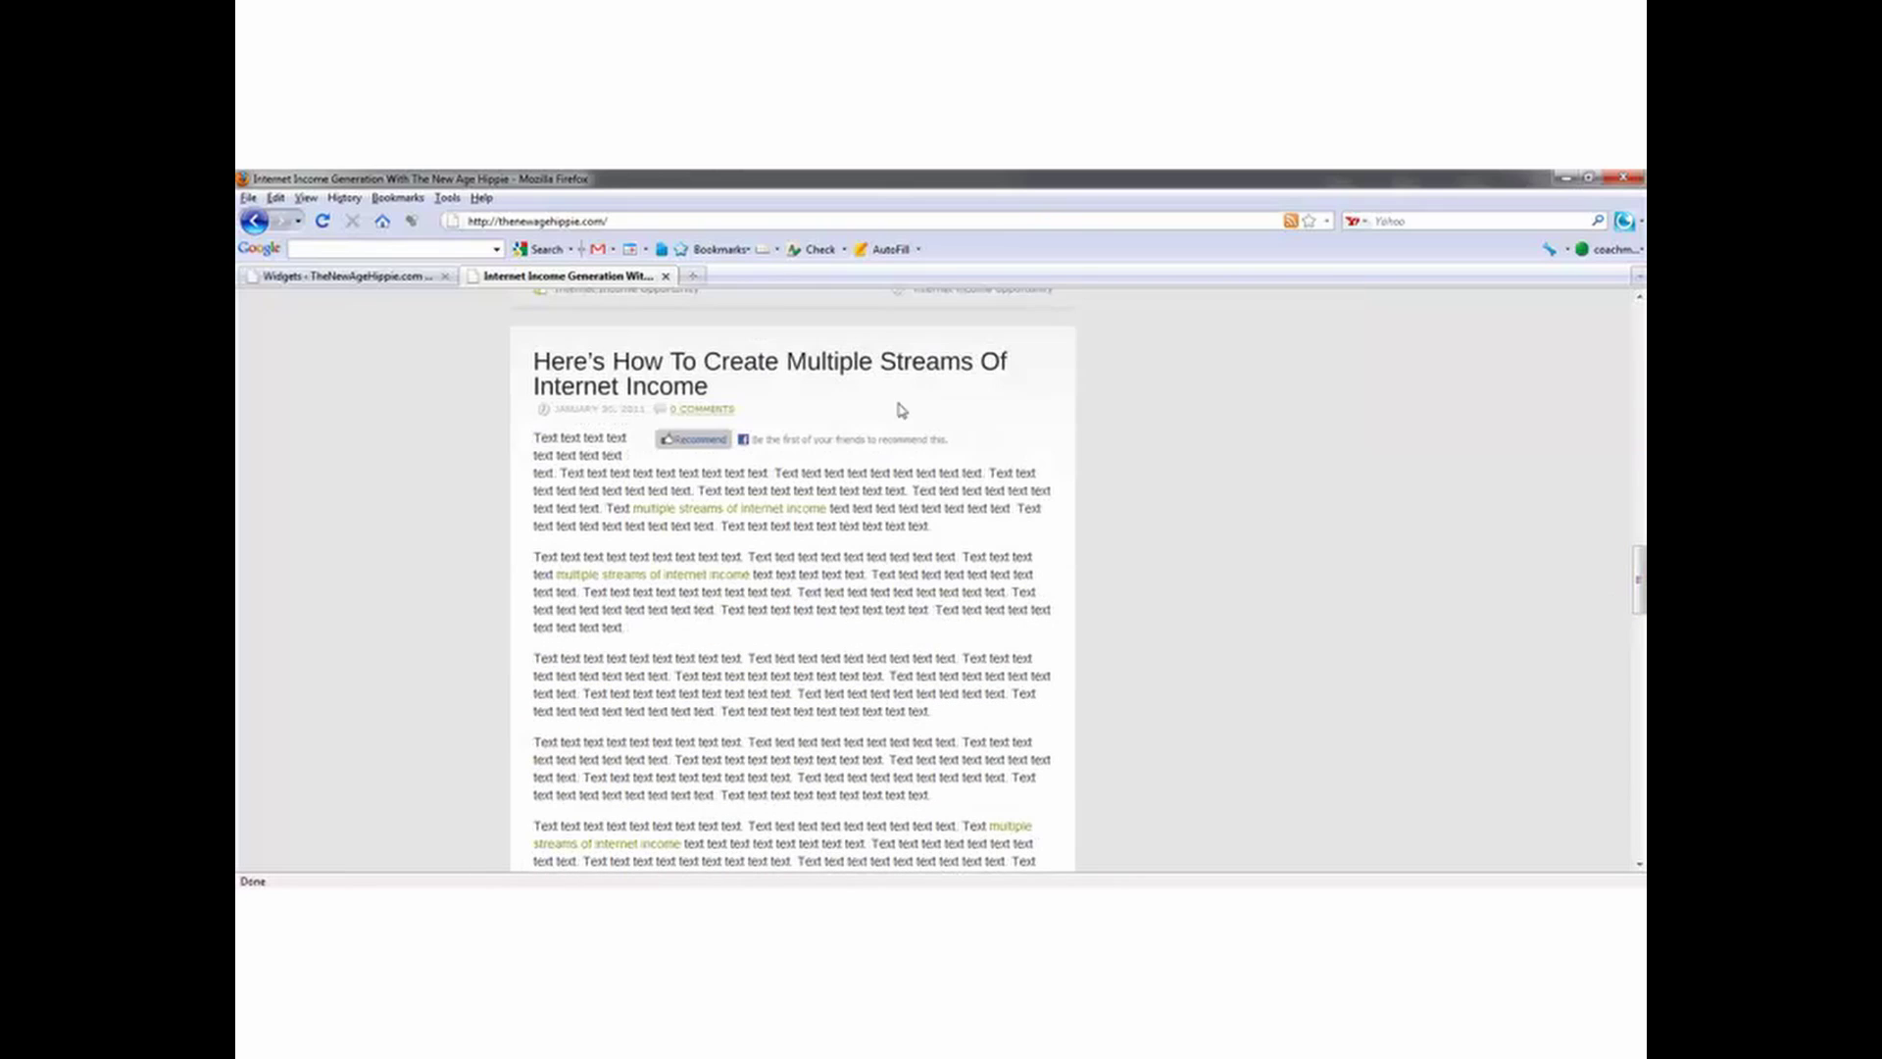
left_click_drag(1635, 613, 1625, 768)
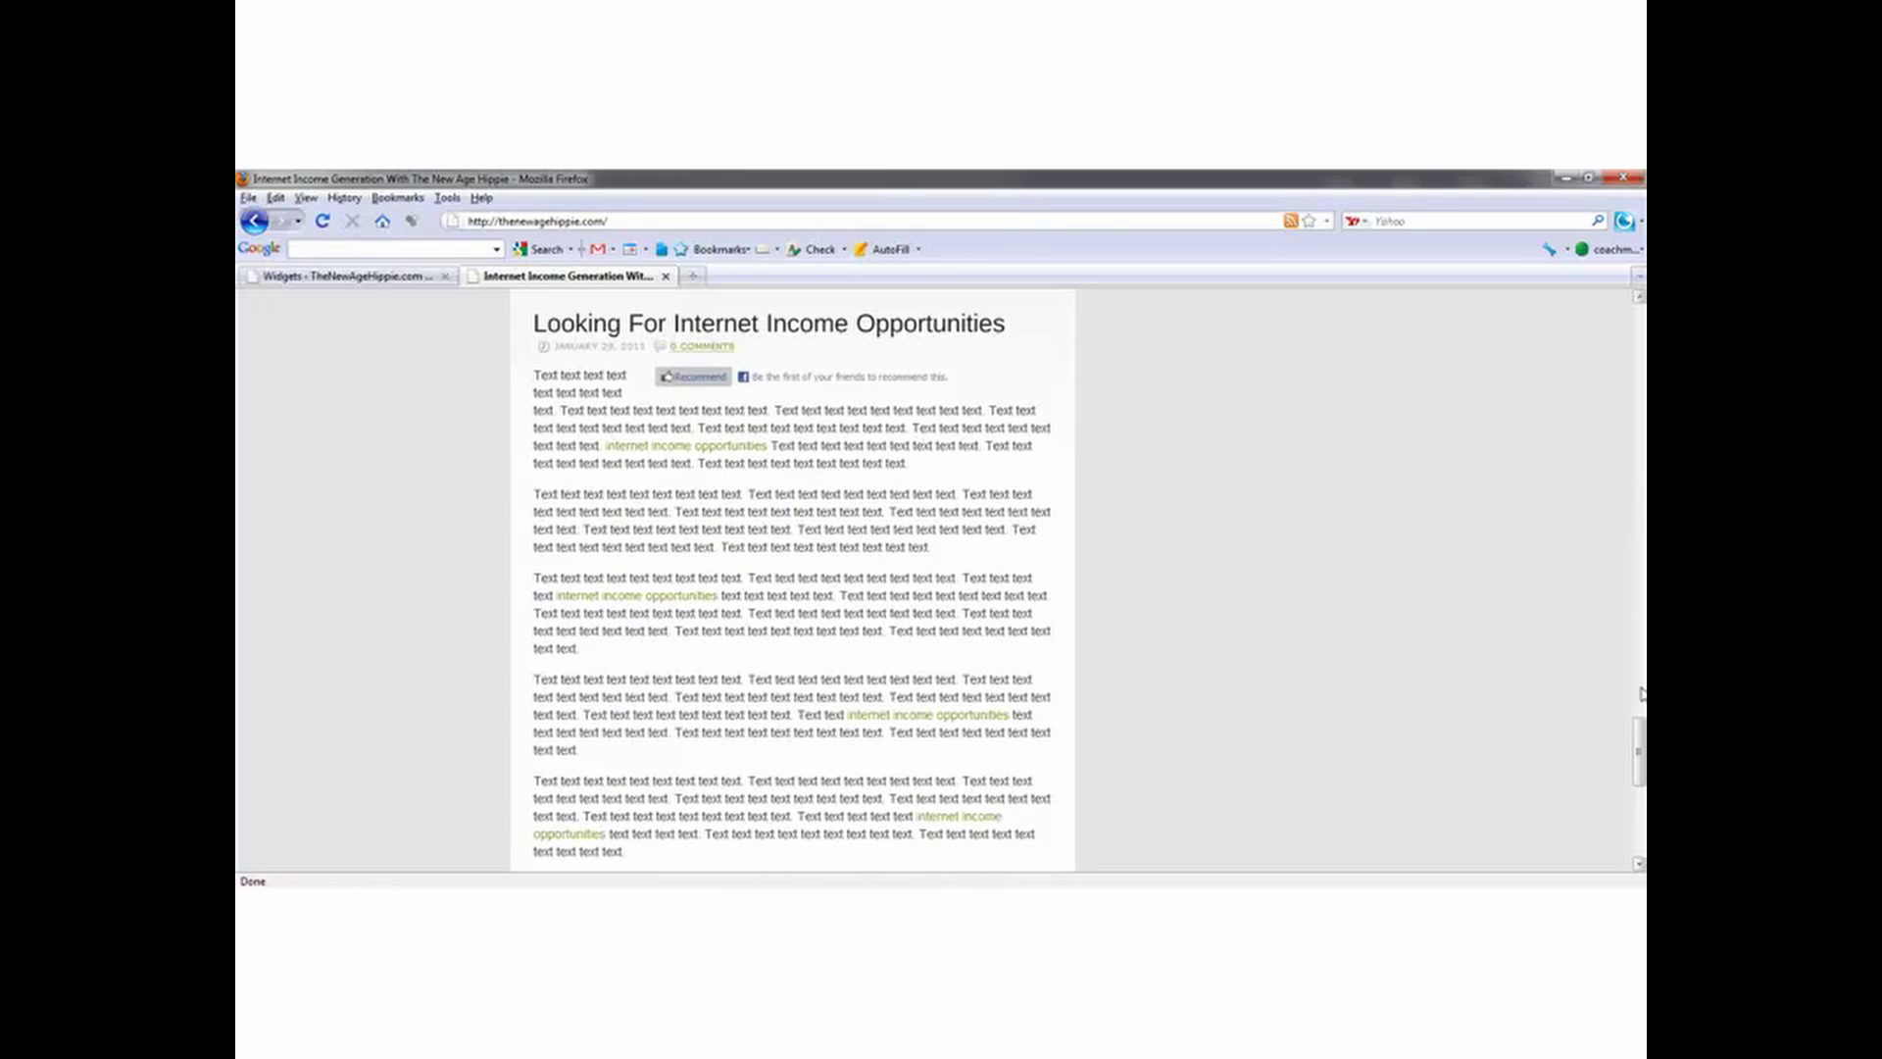
scroll(1513, 729, "down", 10)
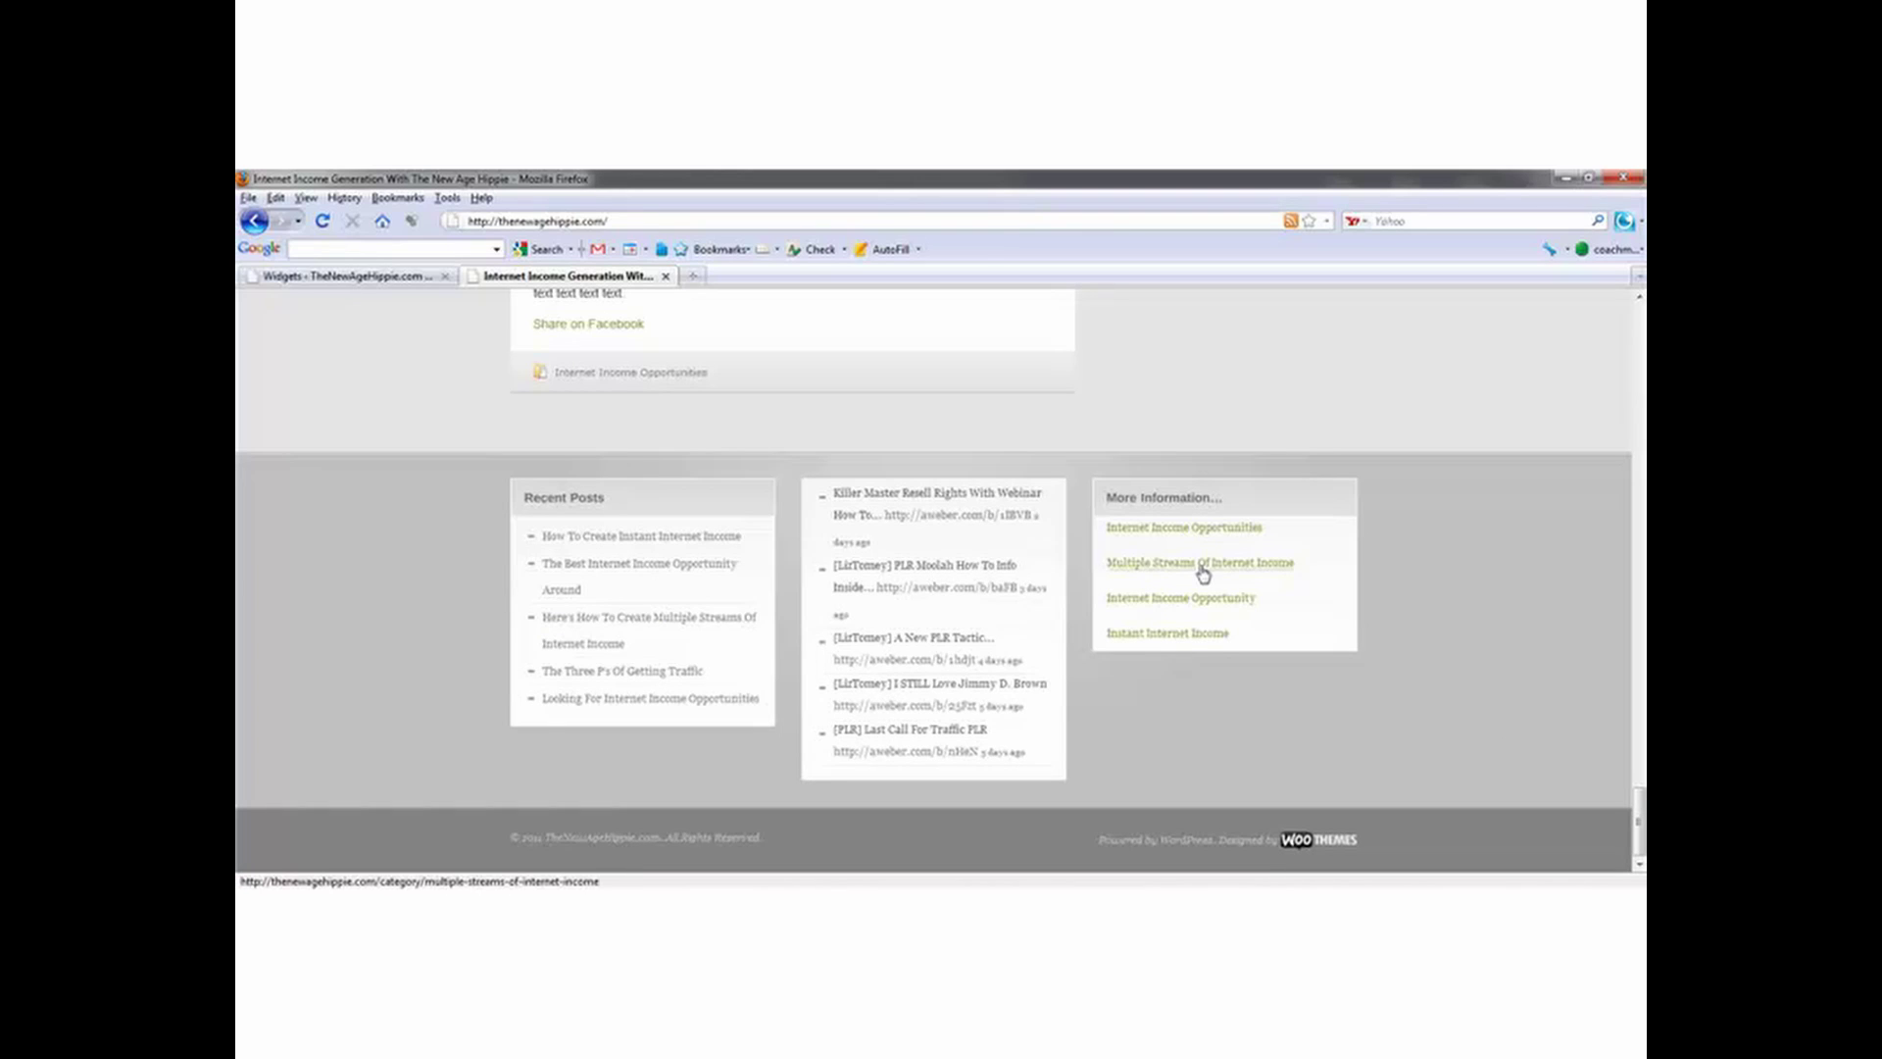
left_click_drag(1639, 824, 1640, 348)
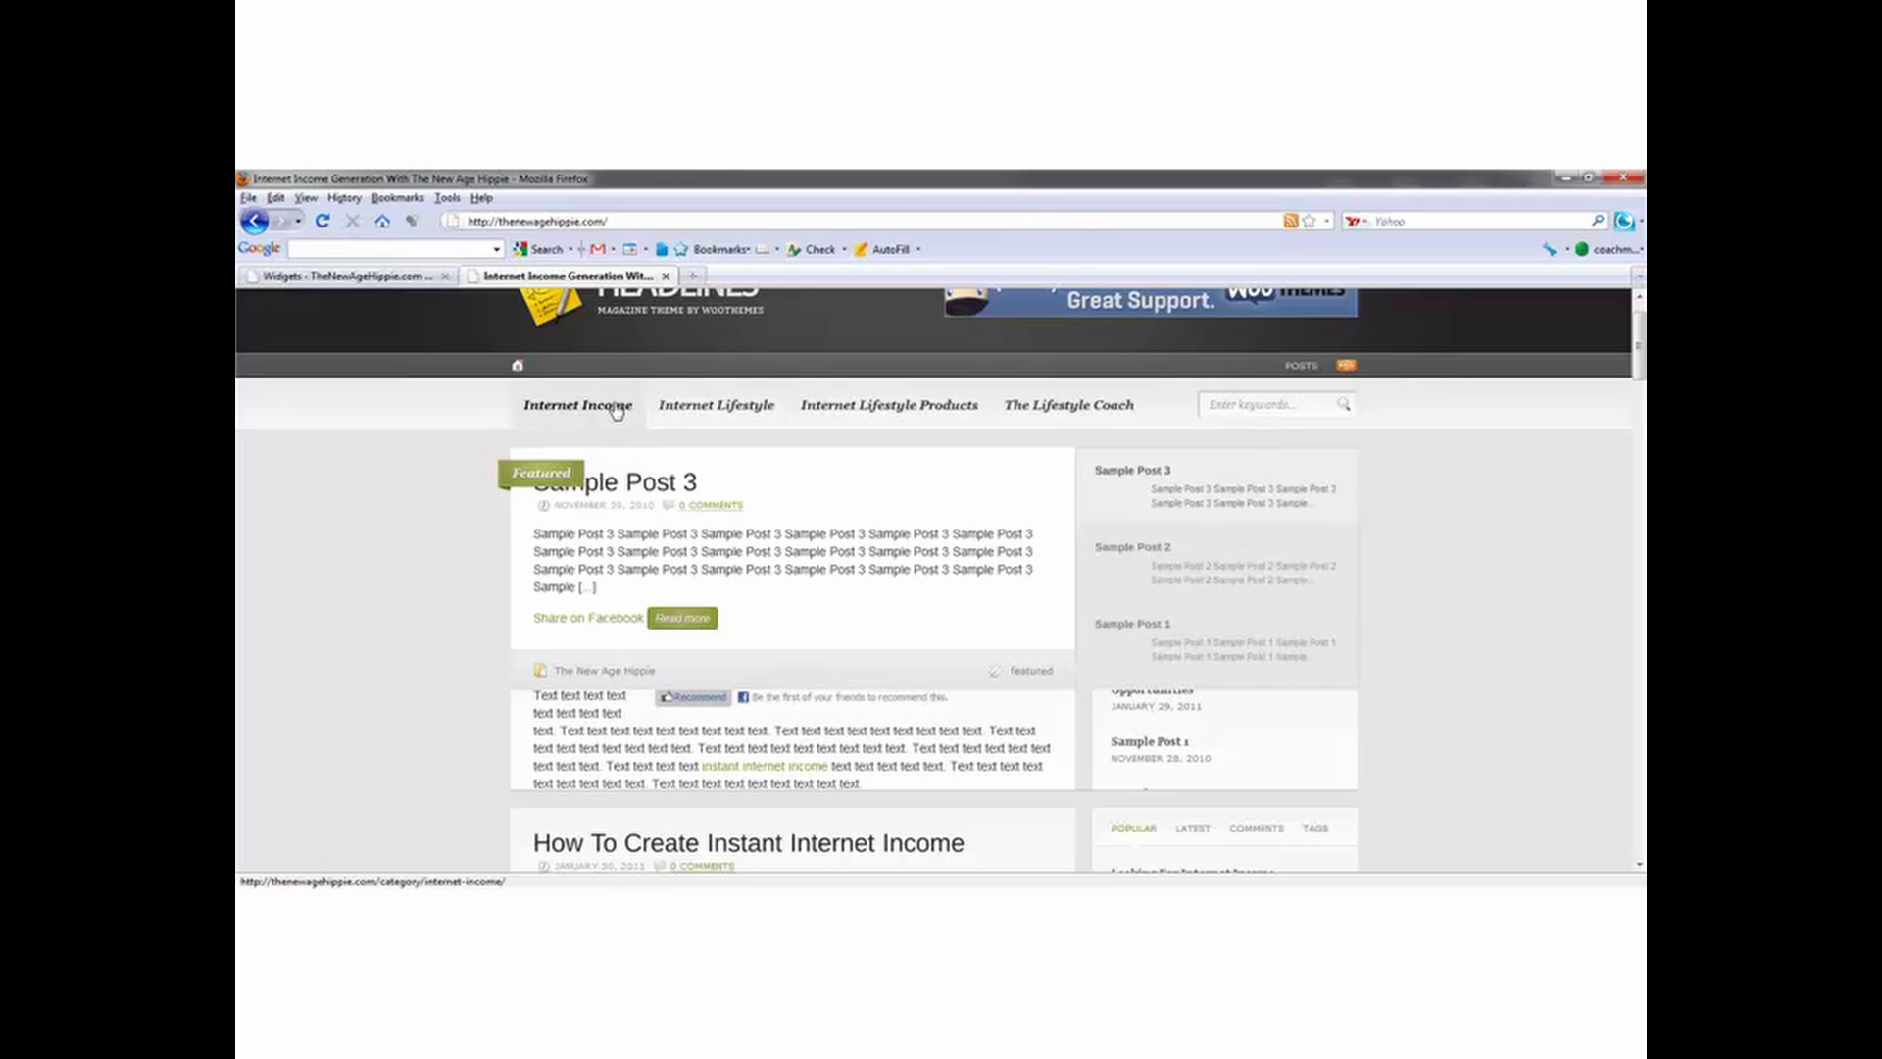
Step: Open the site's installed plugins list and look through it to the RYO Category Visibility plugin
left_click(339, 277)
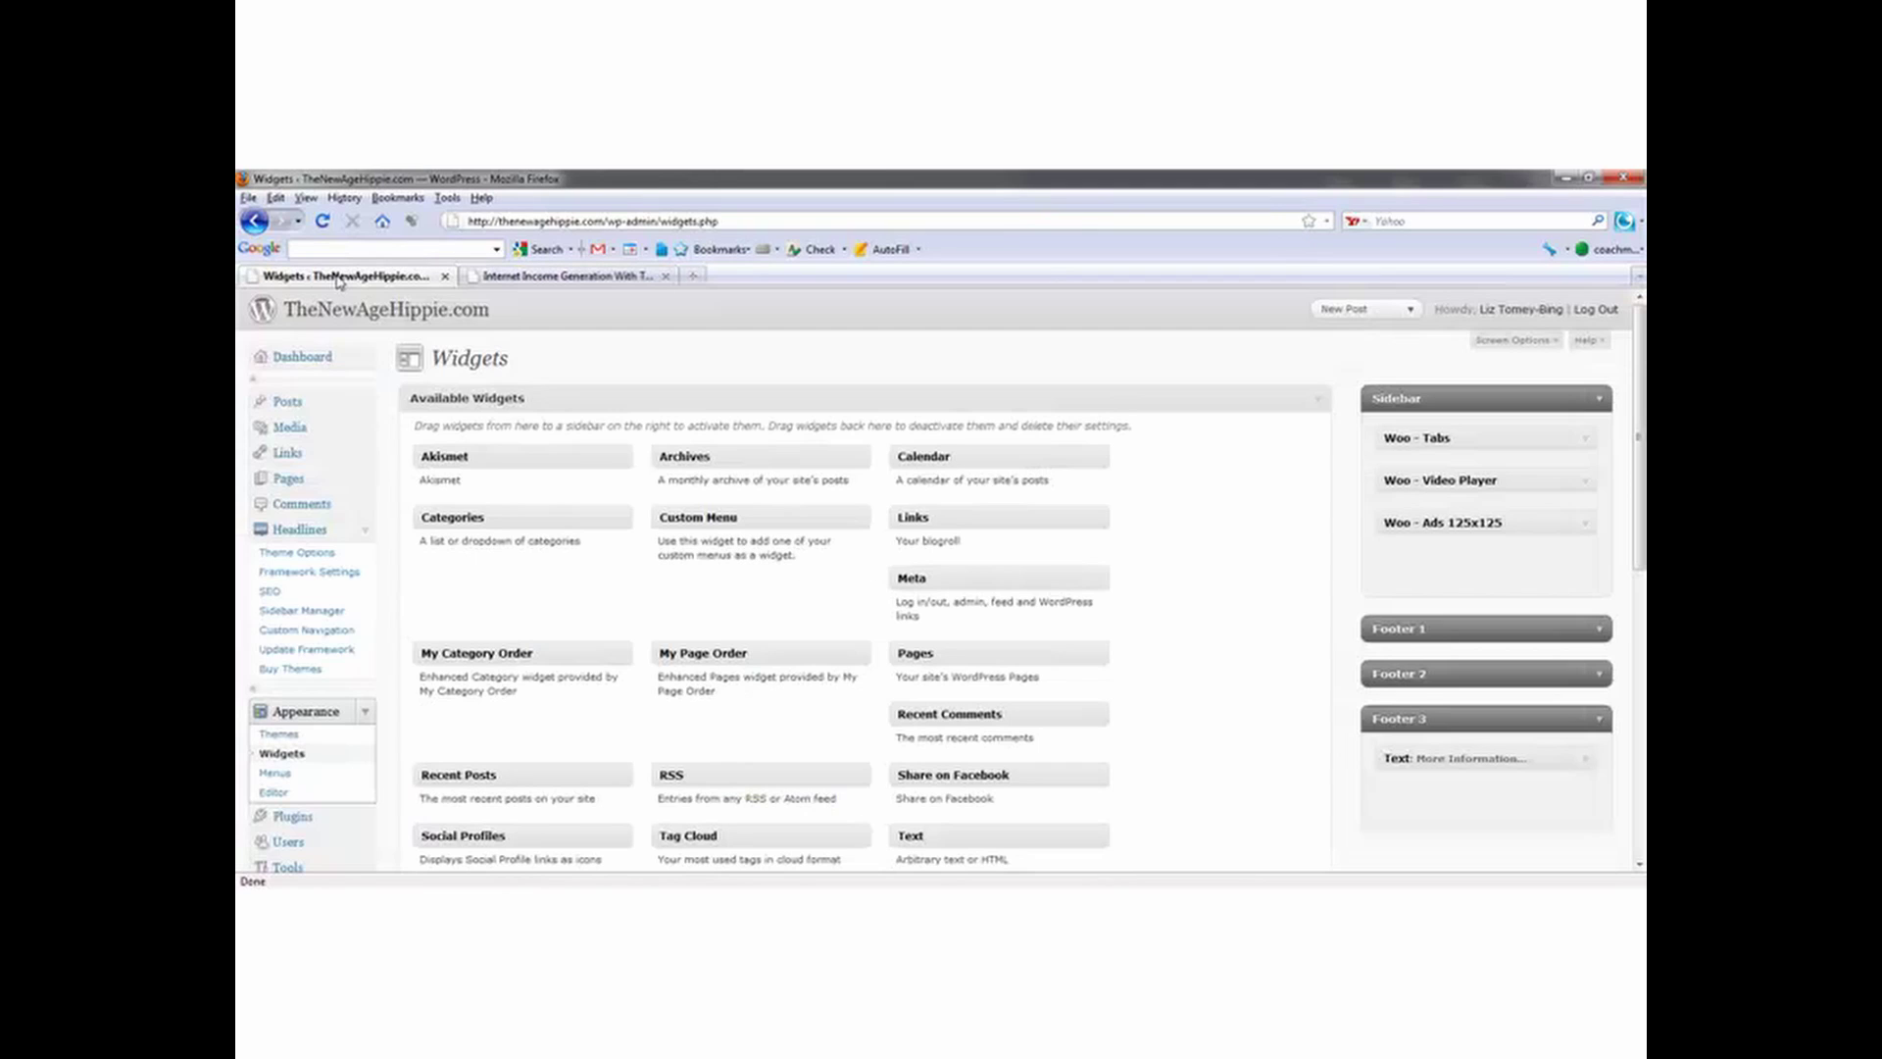
left_click(369, 534)
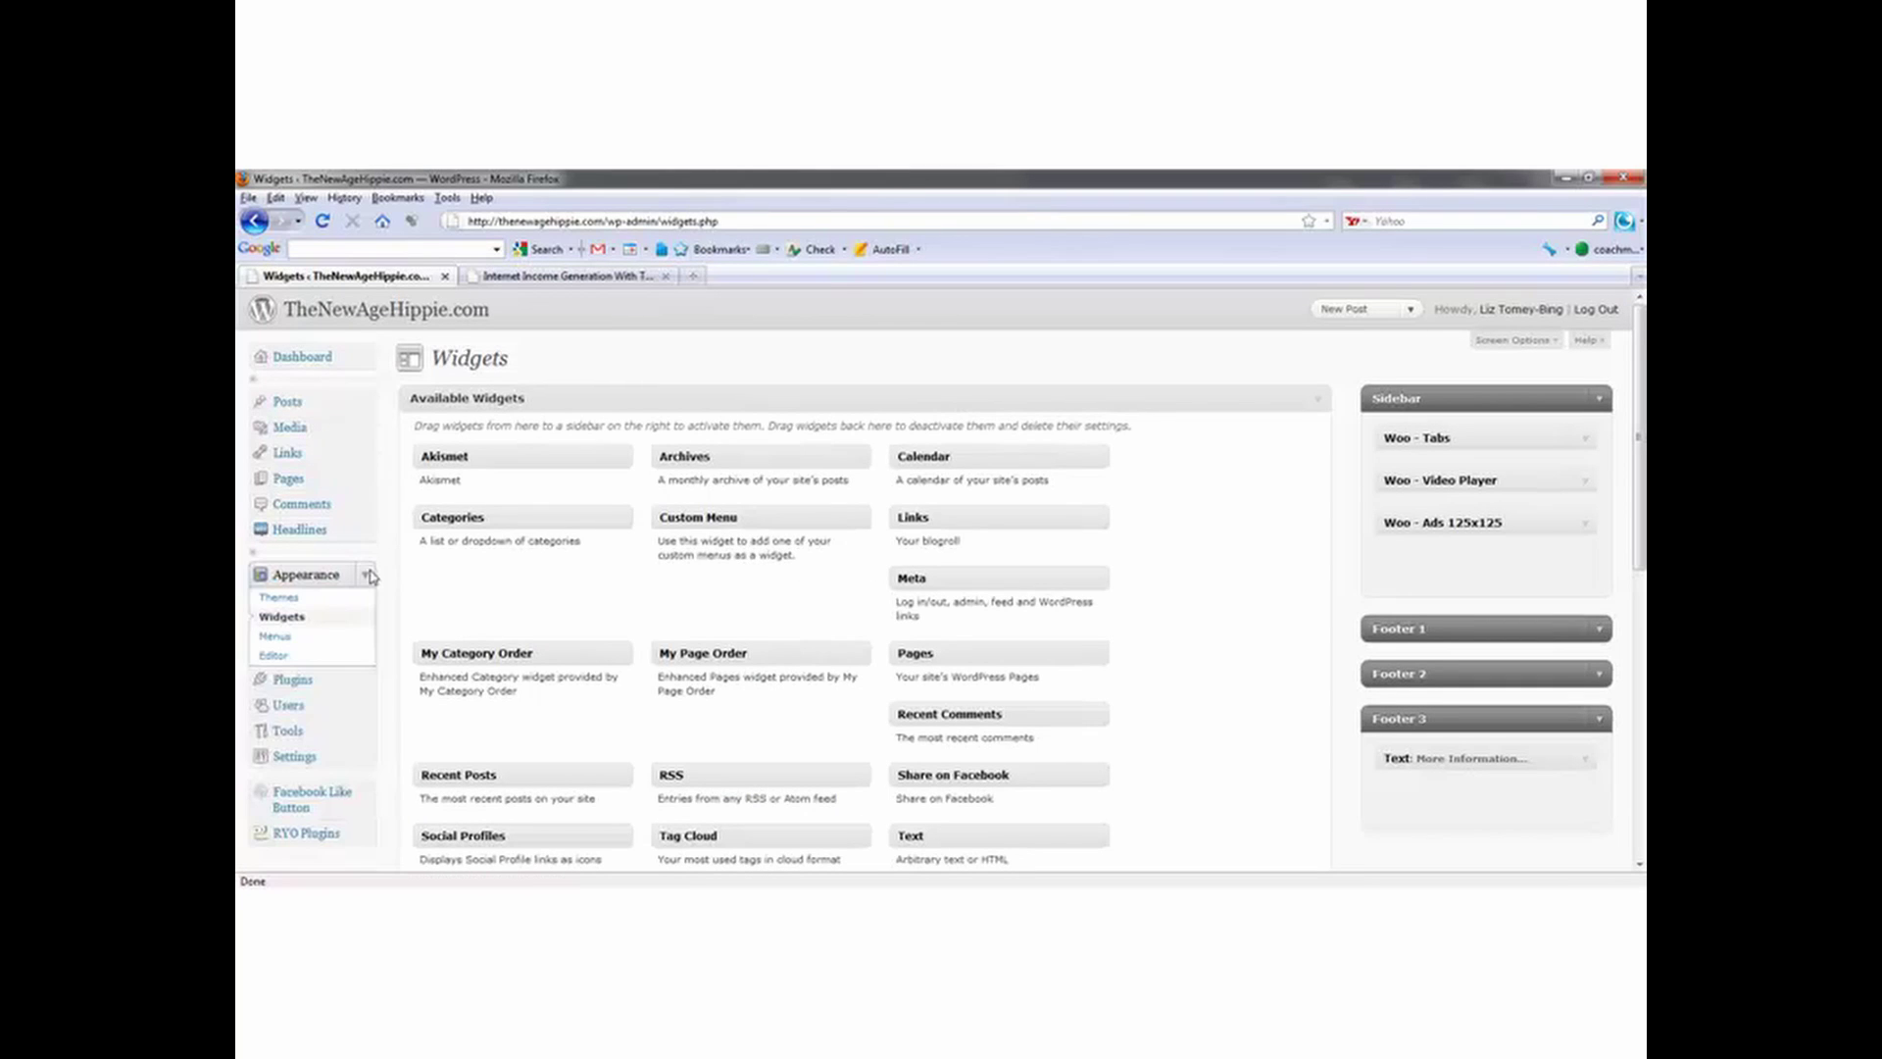
left_click(373, 577)
left_click(303, 609)
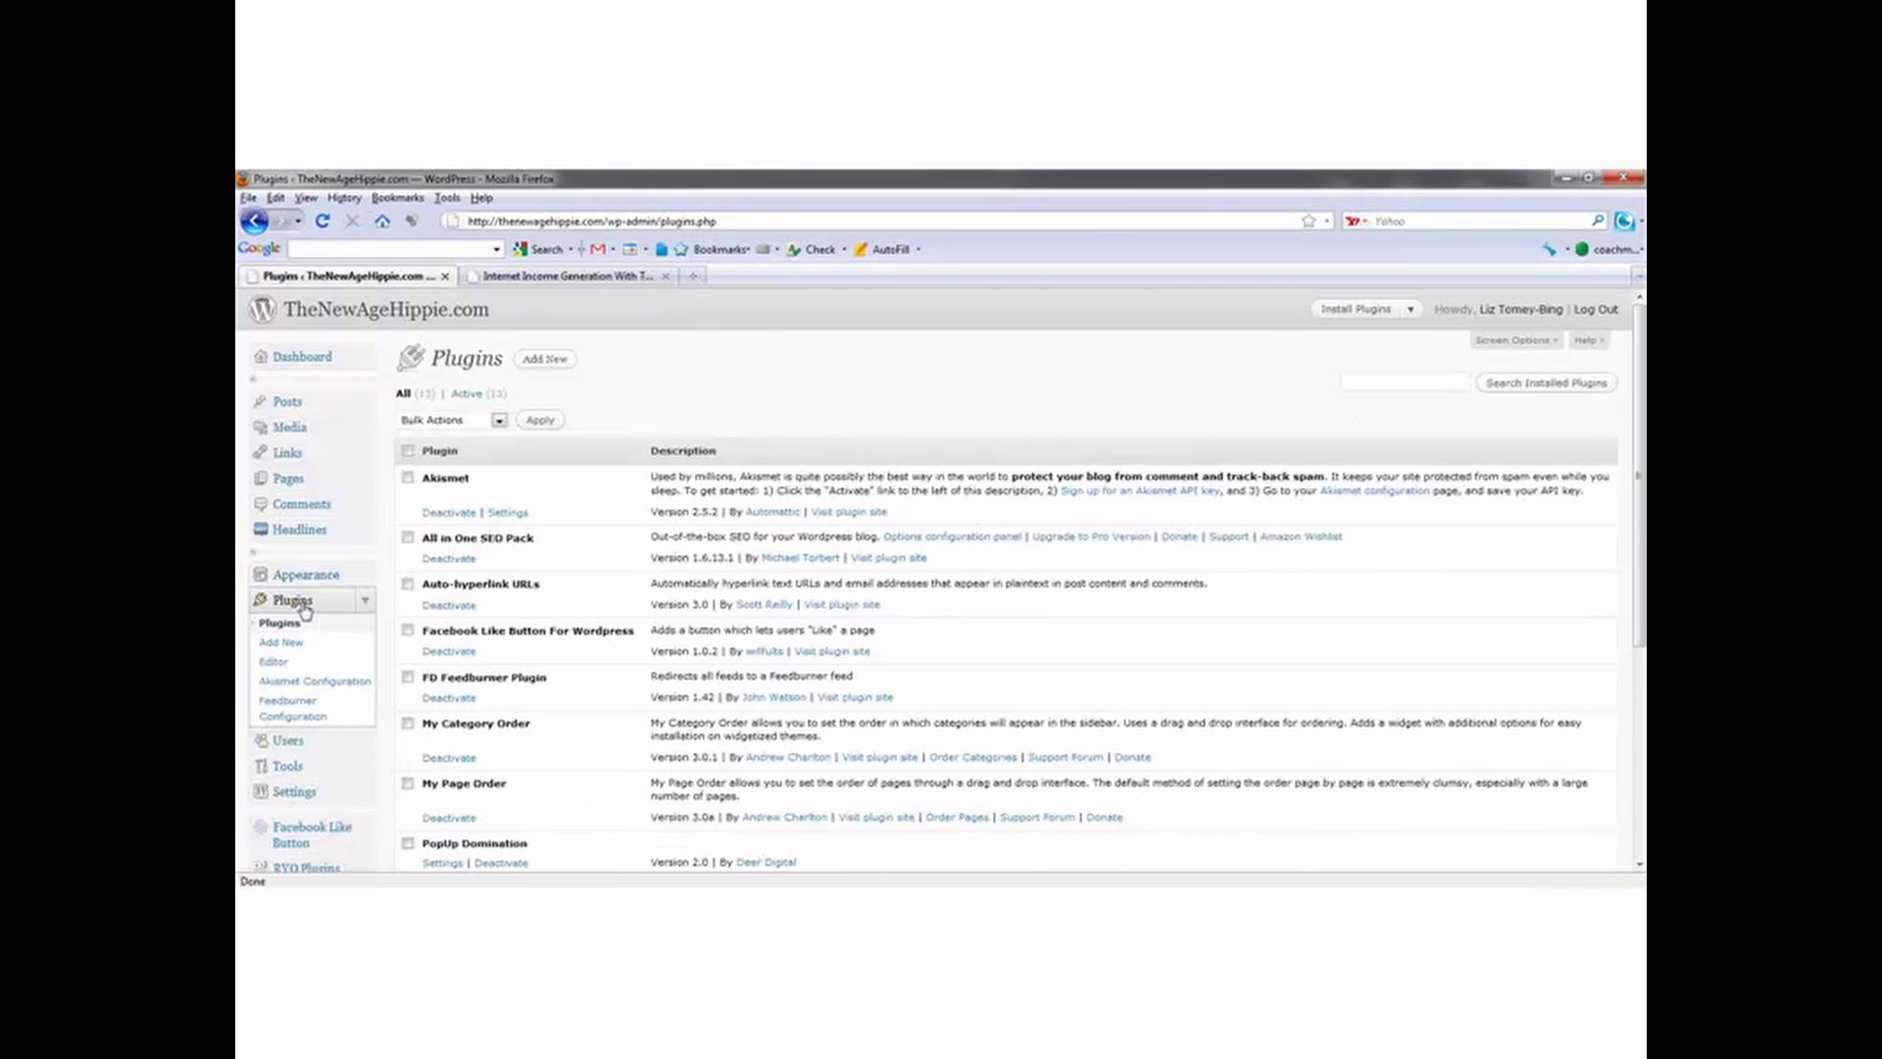
scroll(1615, 583, "down", 5)
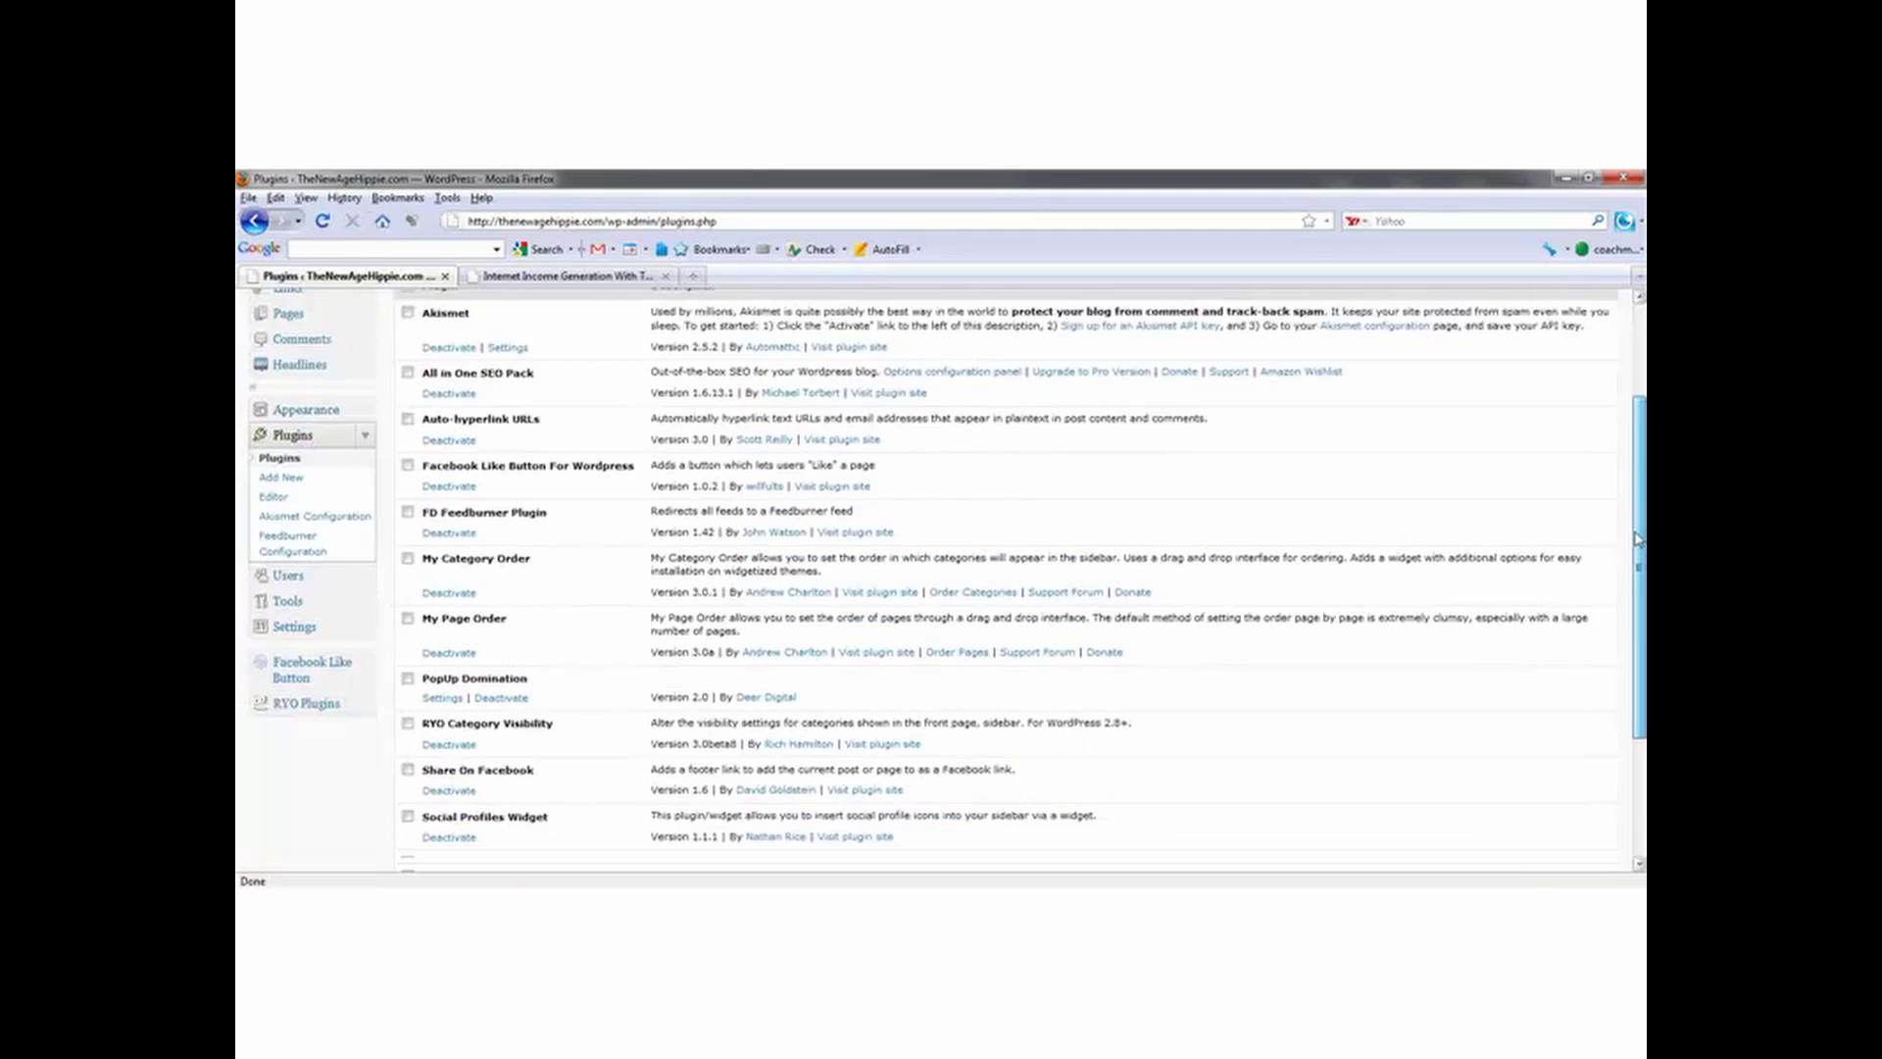
mouse_move(1639, 610)
left_mouse_down()
mouse_move(1640, 540)
mouse_move(1637, 577)
left_mouse_up()
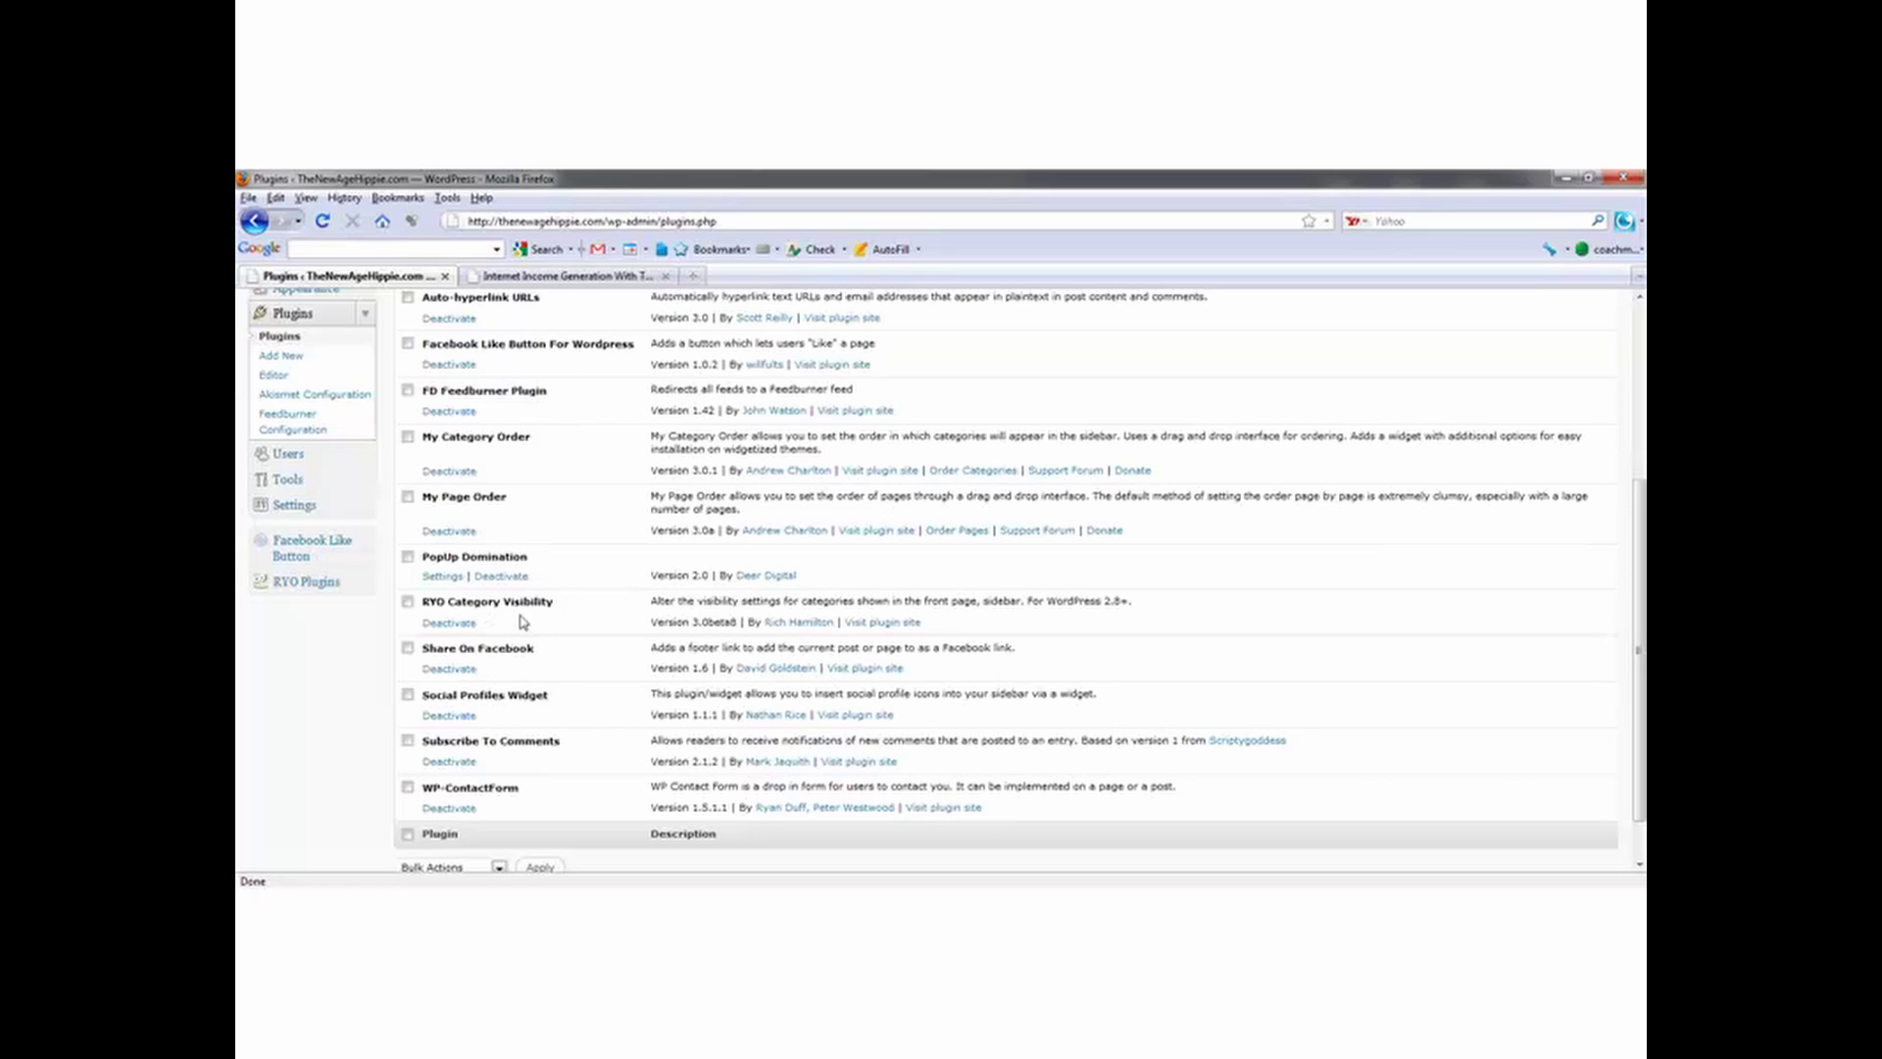
Step: Open the RYO Category Visibility settings, examine the categories' Front and List options, and return to the blog's home page
left_click(309, 585)
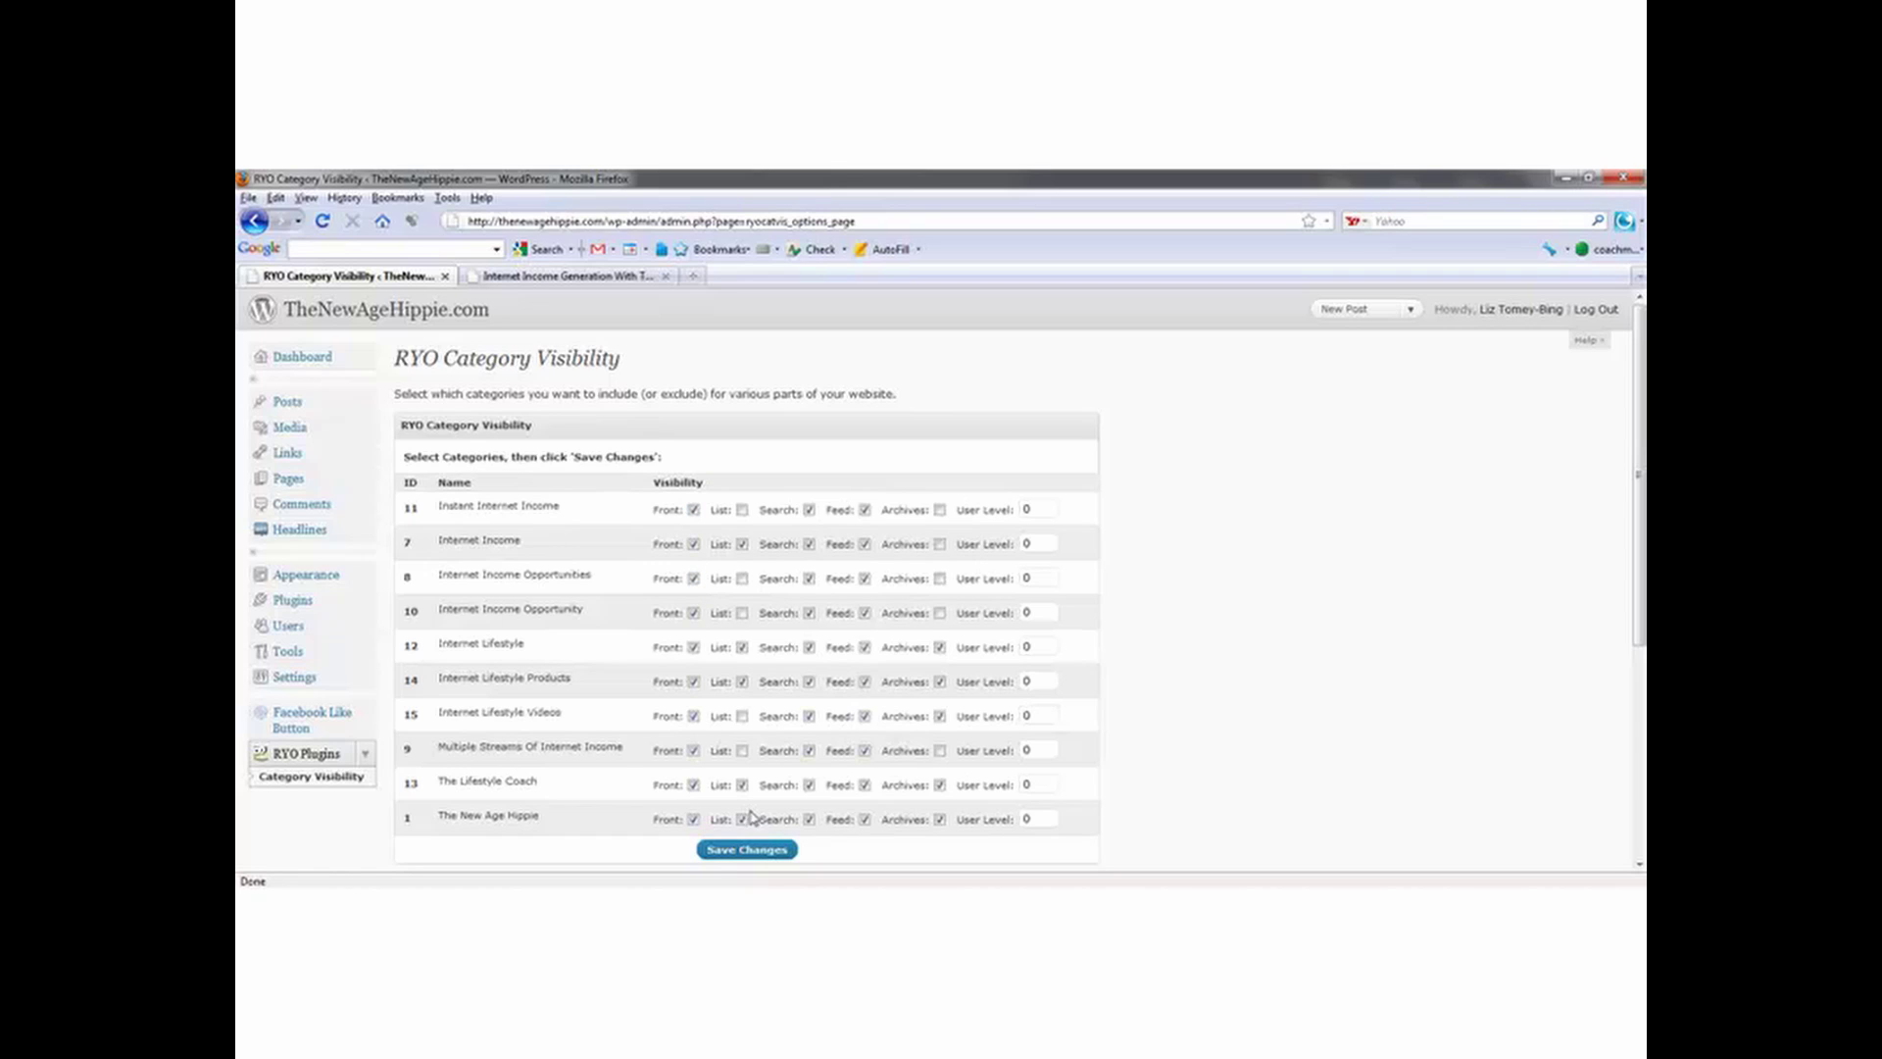
left_click_drag(748, 682, 739, 735)
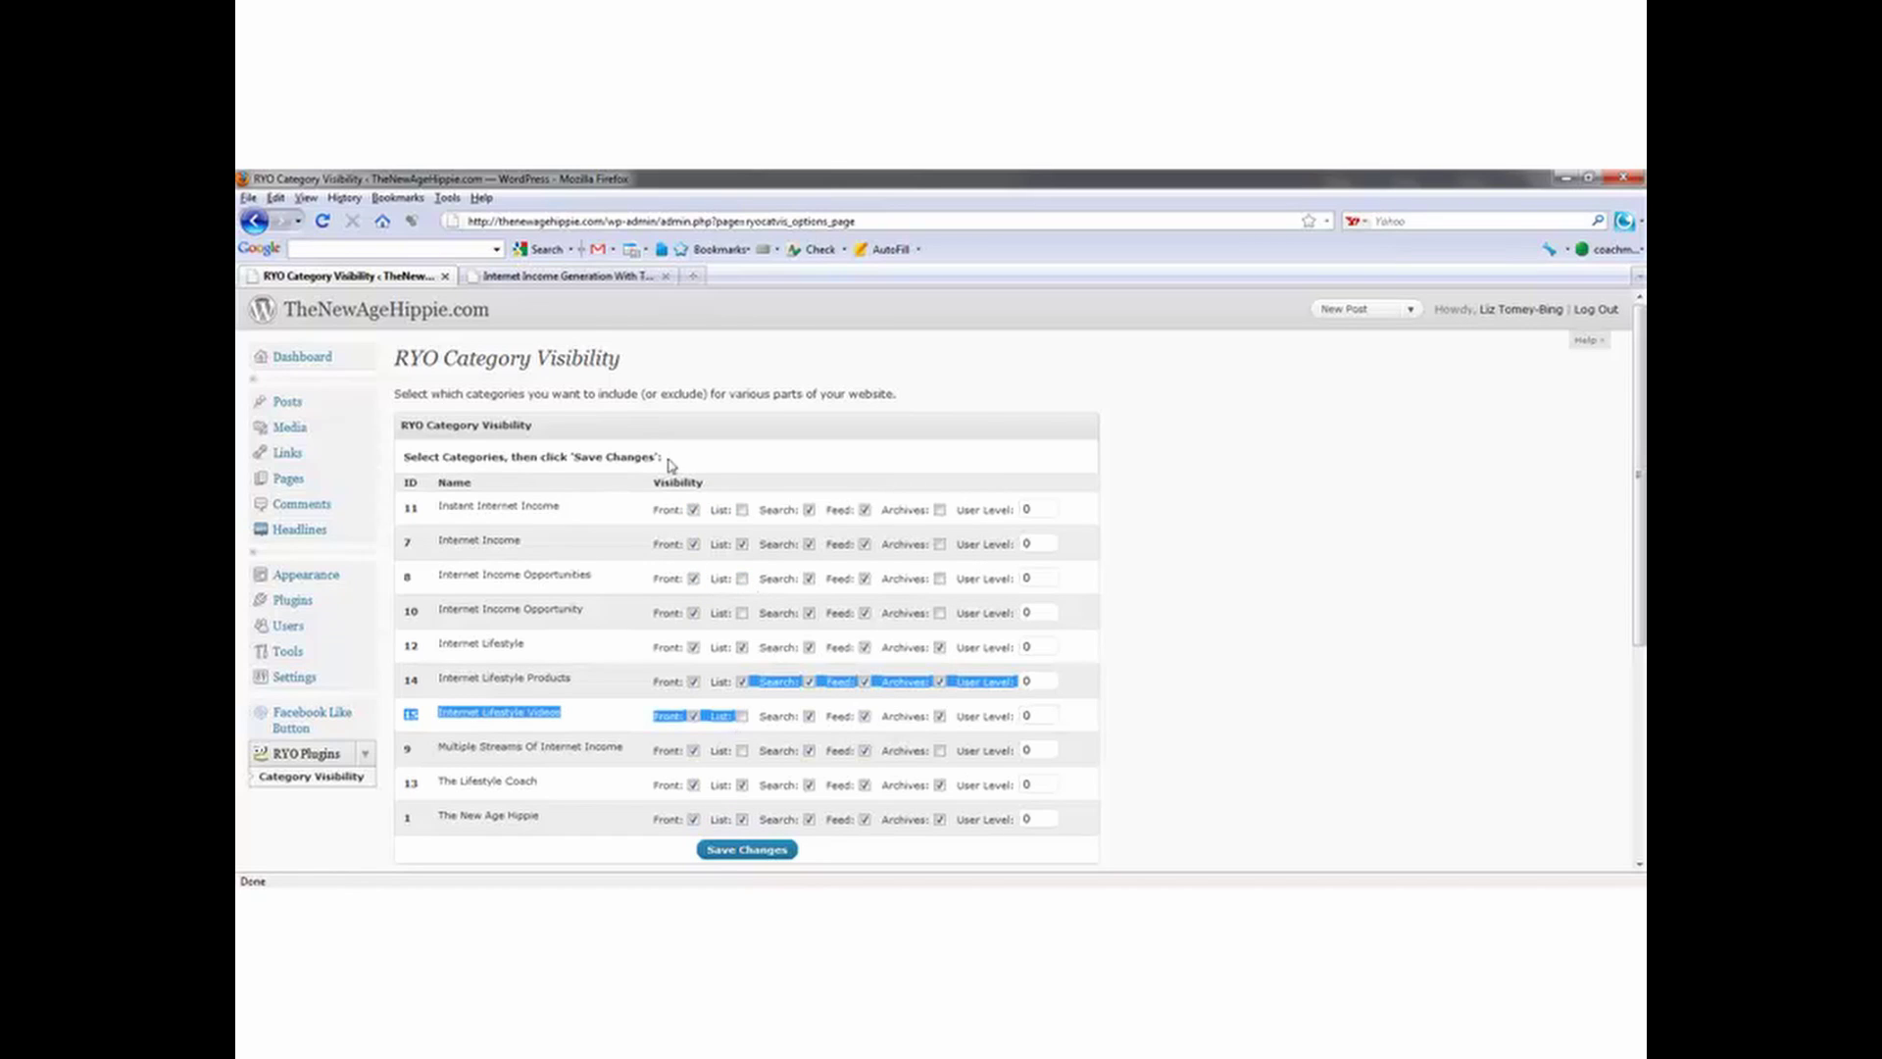
left_click(842, 393)
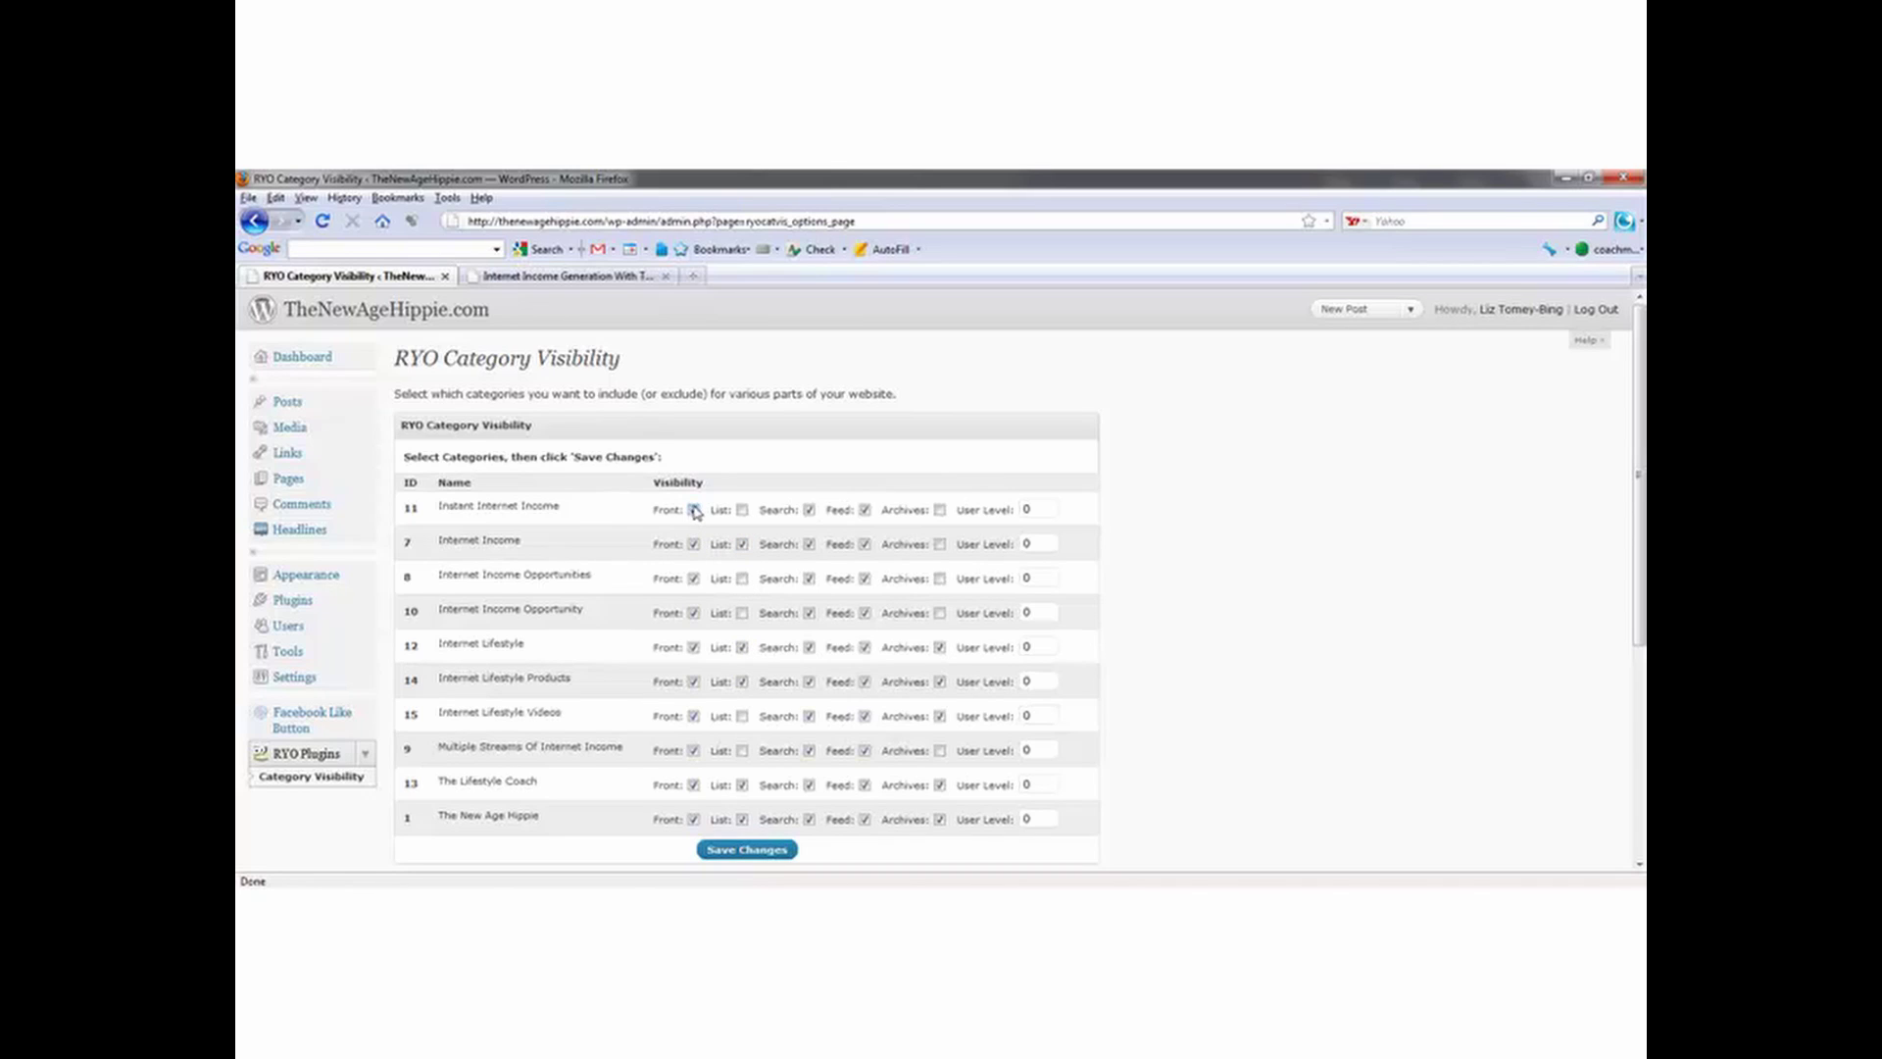
left_click(637, 278)
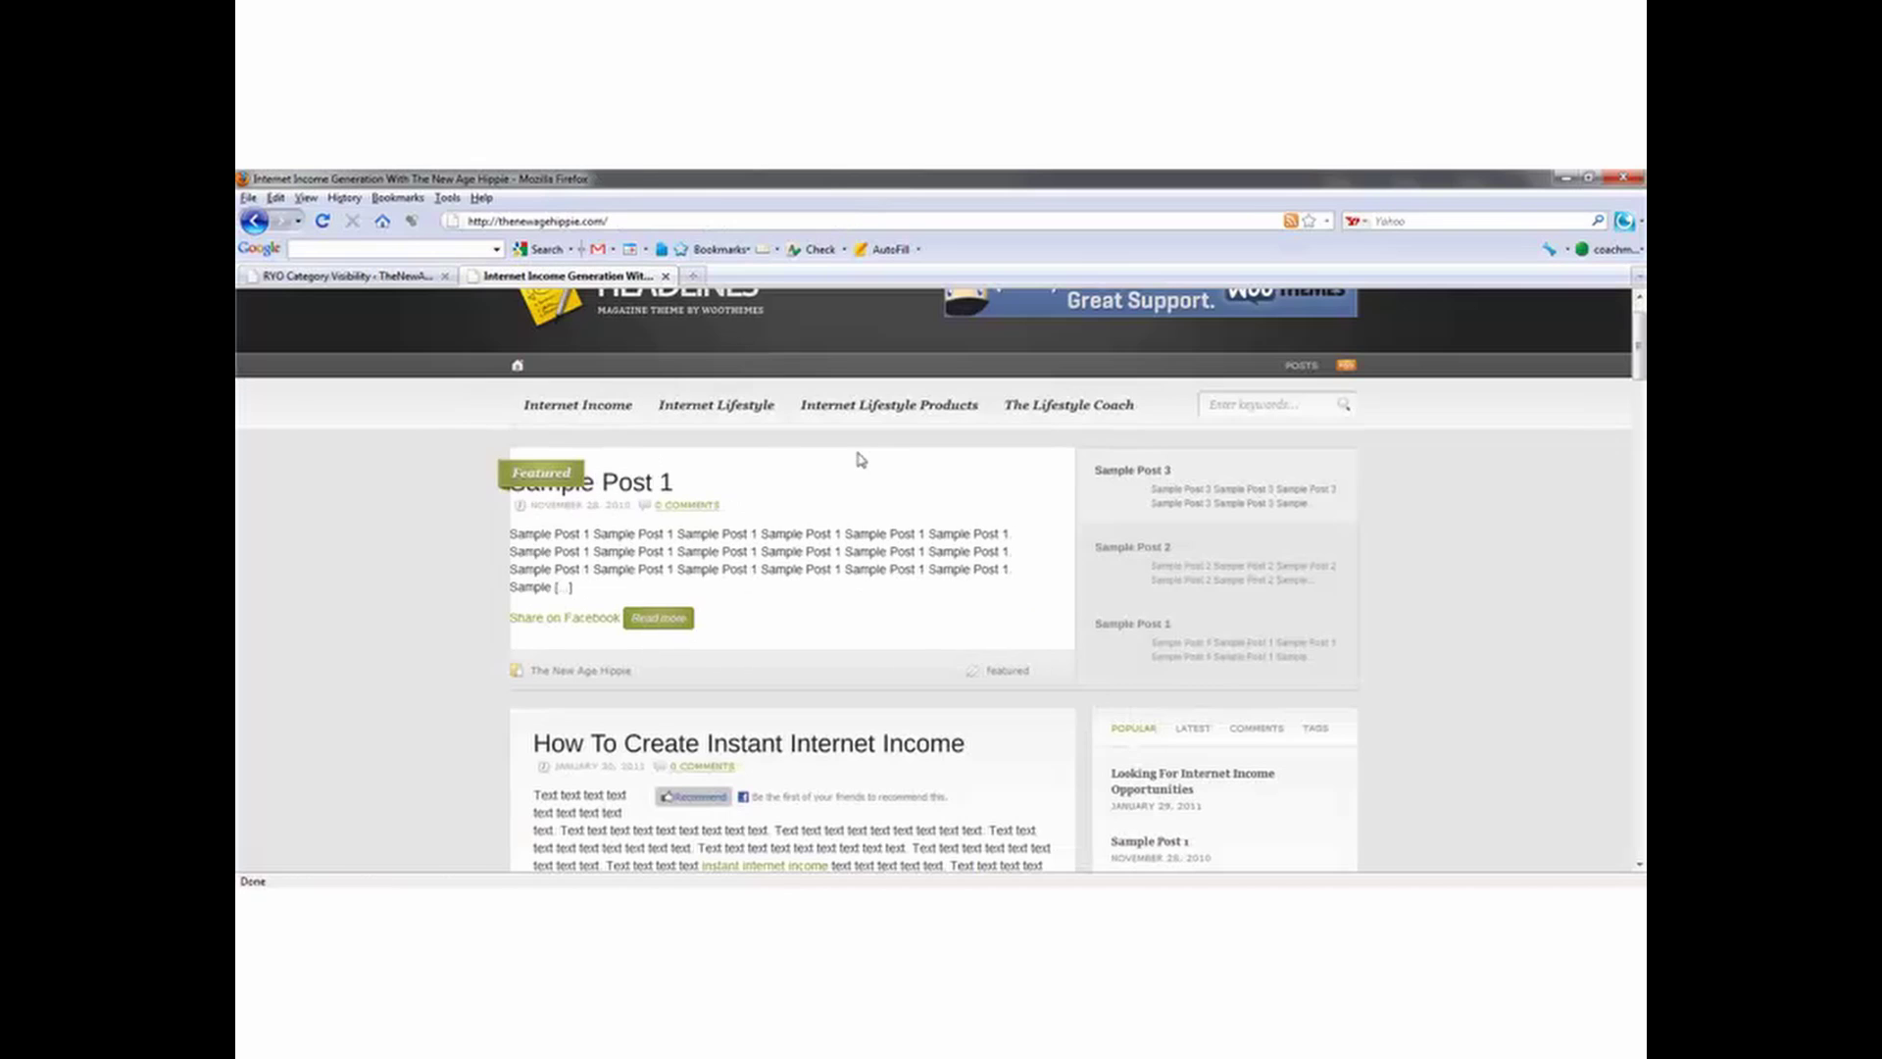
Step: Recheck the RYO Category Visibility settings against the blog's home page navigation and its How To Create Instant Internet Income post
left_click(374, 280)
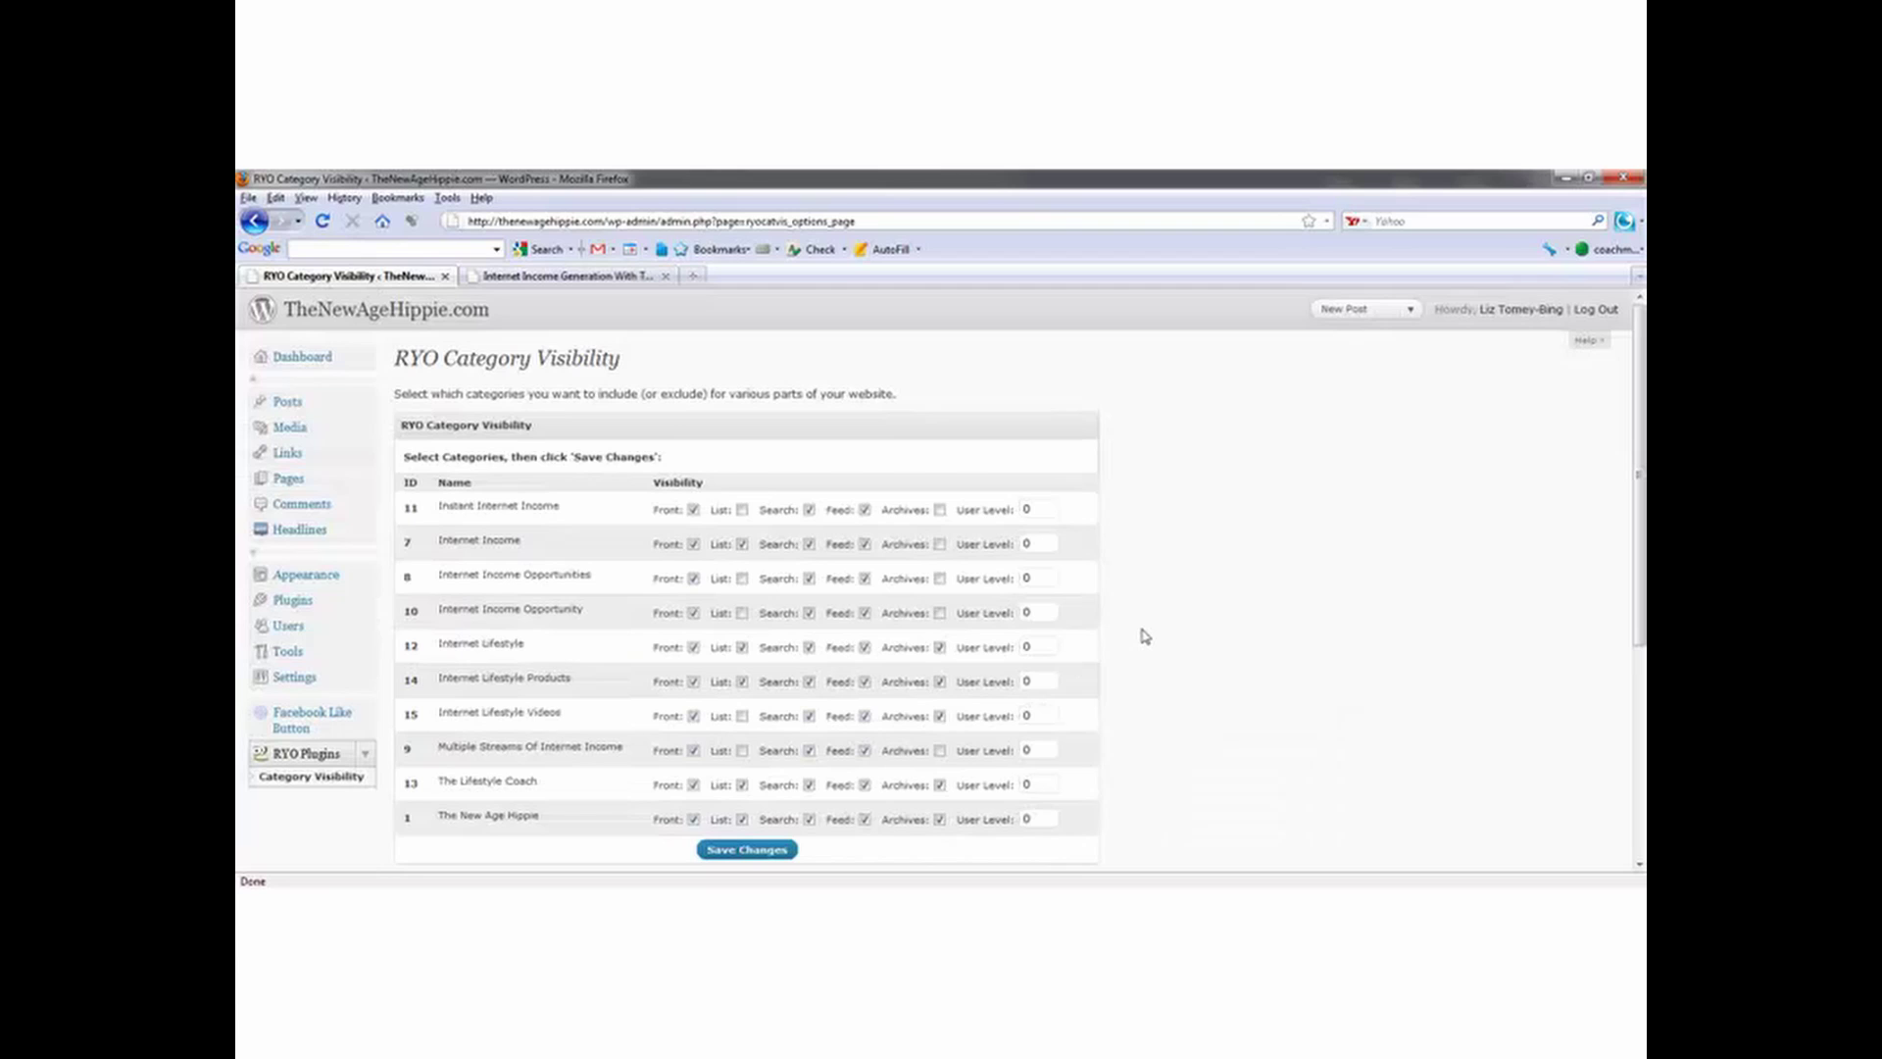
left_click(608, 278)
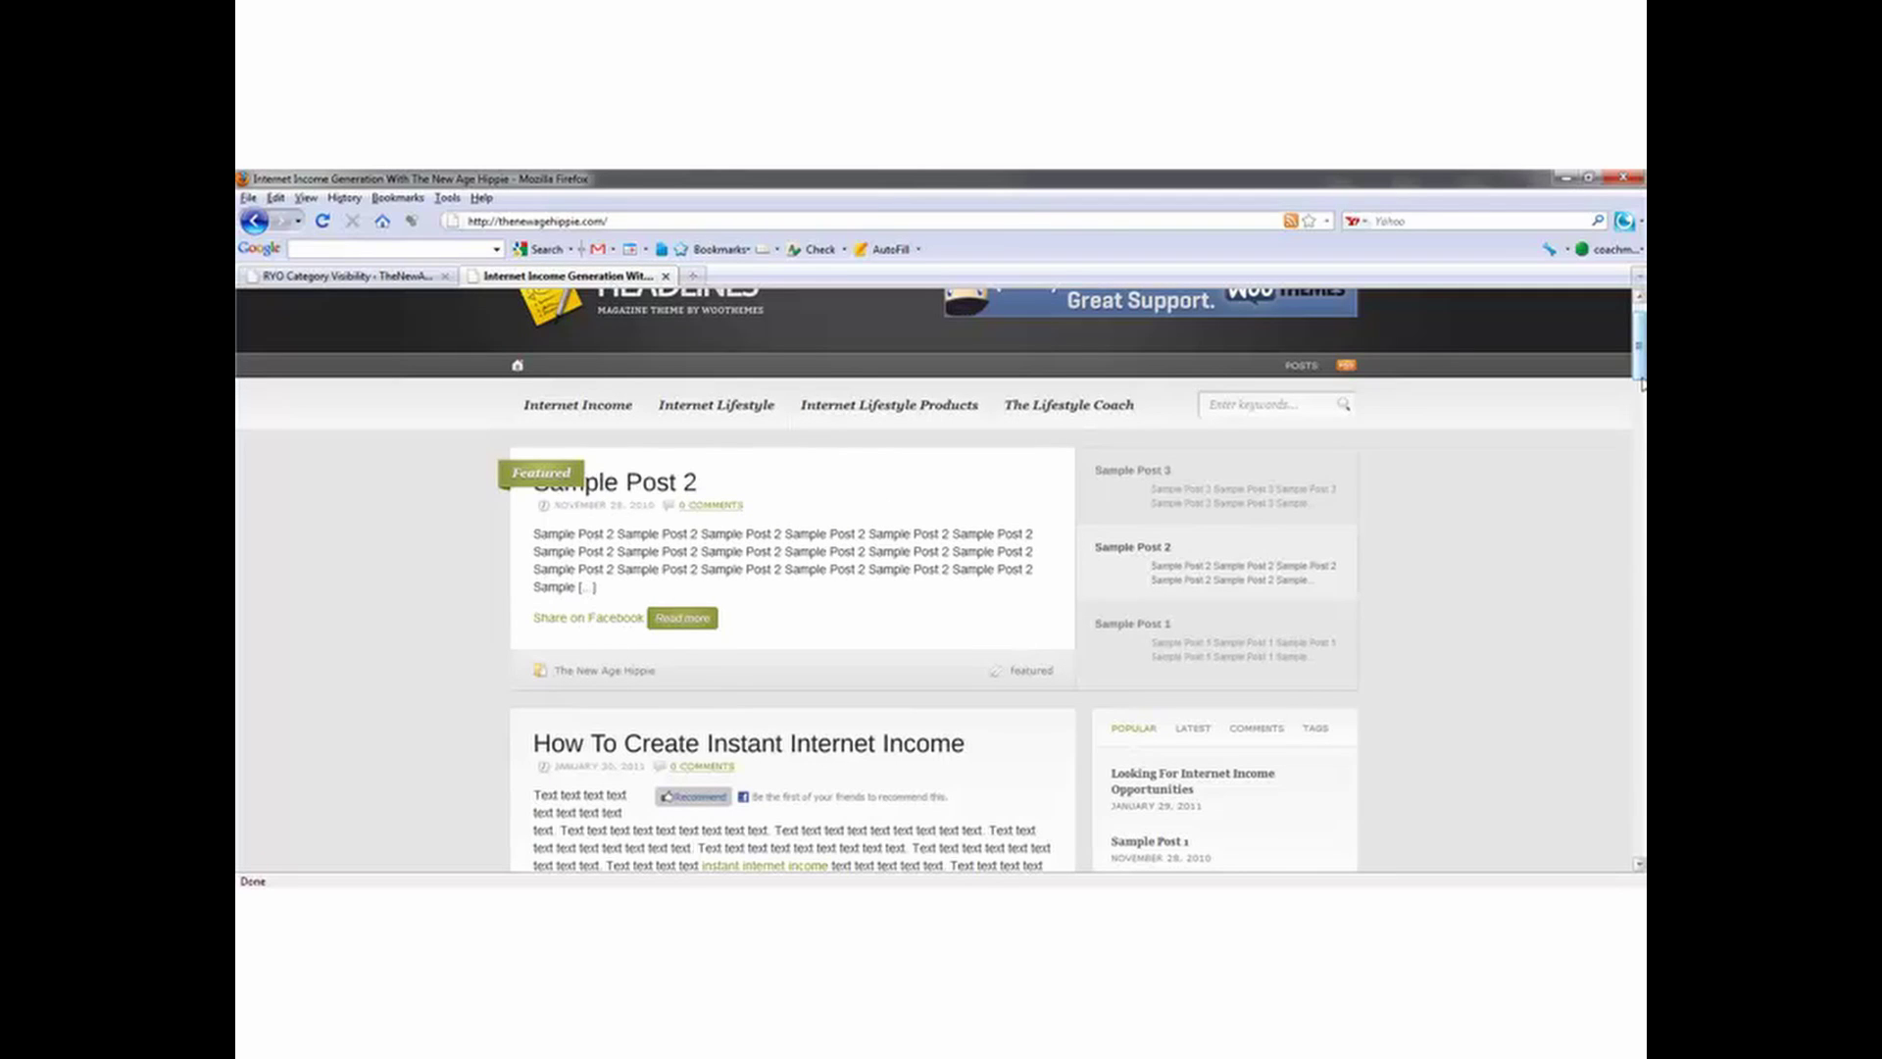
scroll(1642, 384, "down", 6)
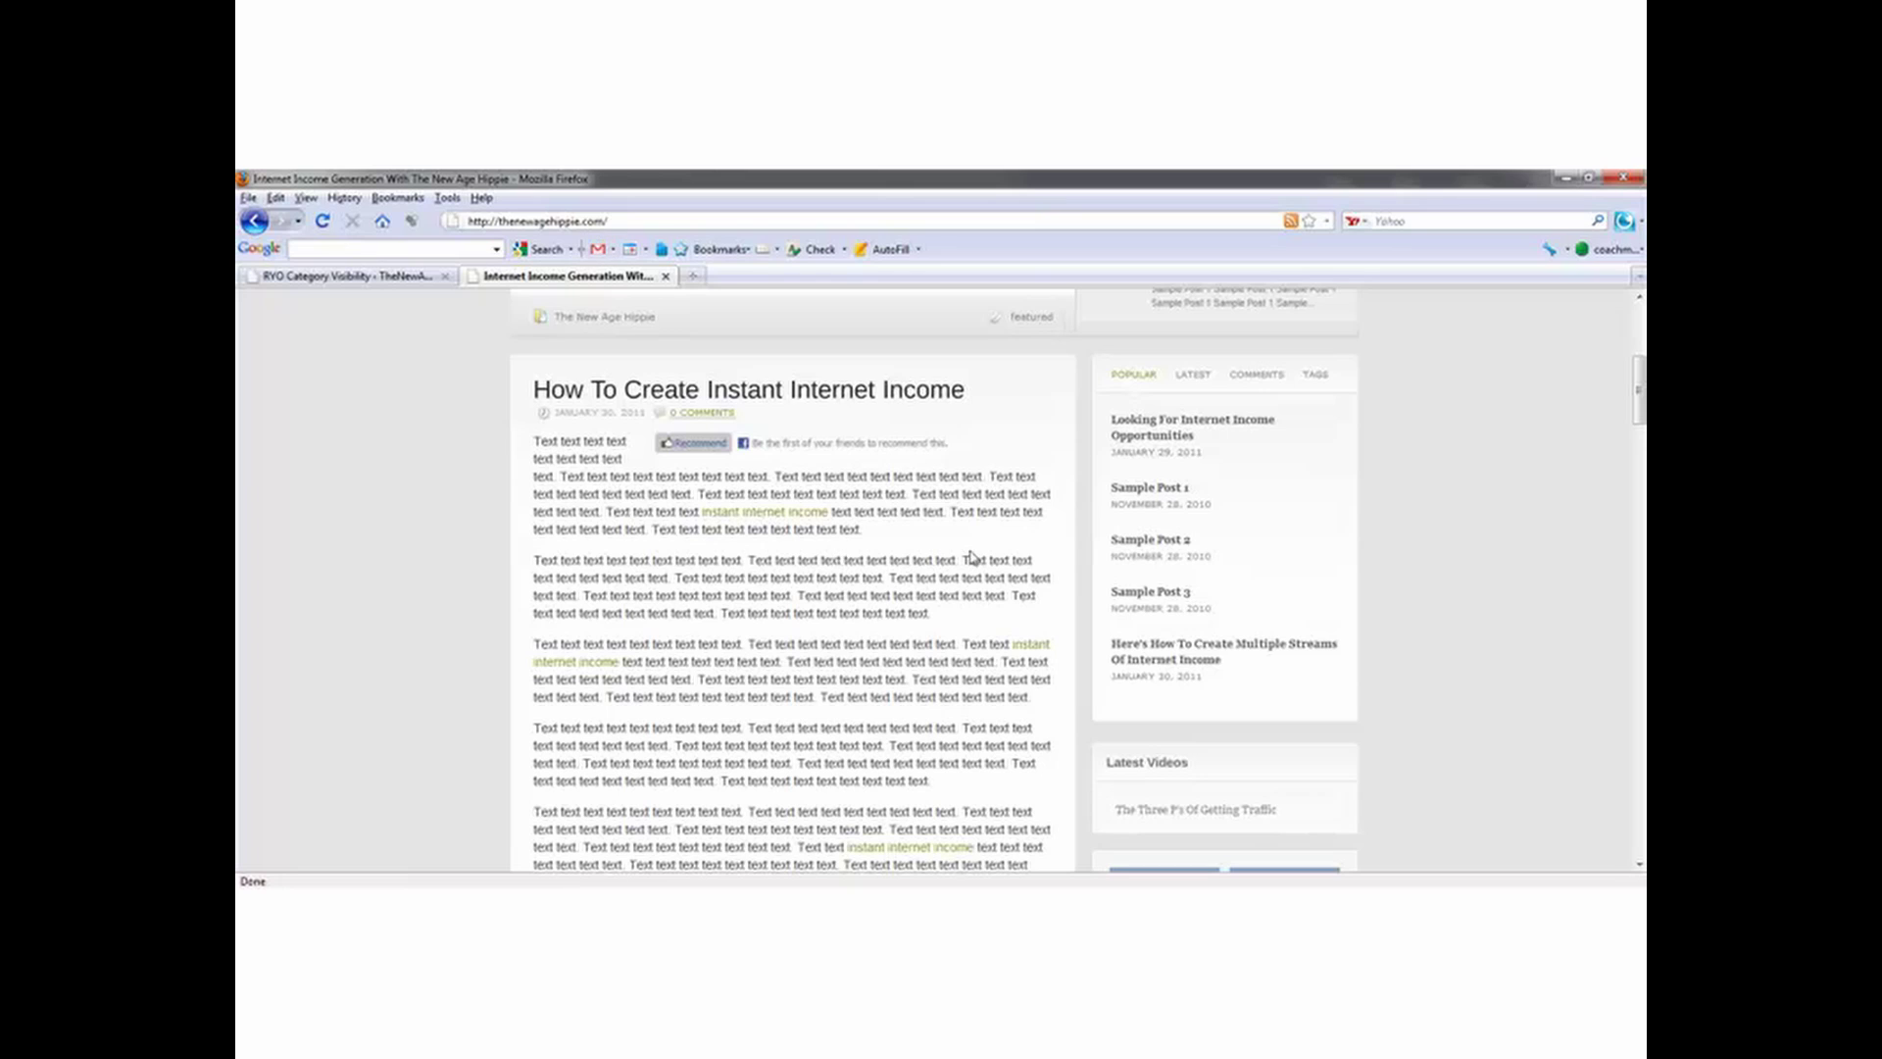
Step: View the How To Create Instant Internet Income post on its own page, and close the blog to return to the category visibility settings
left_click(866, 393)
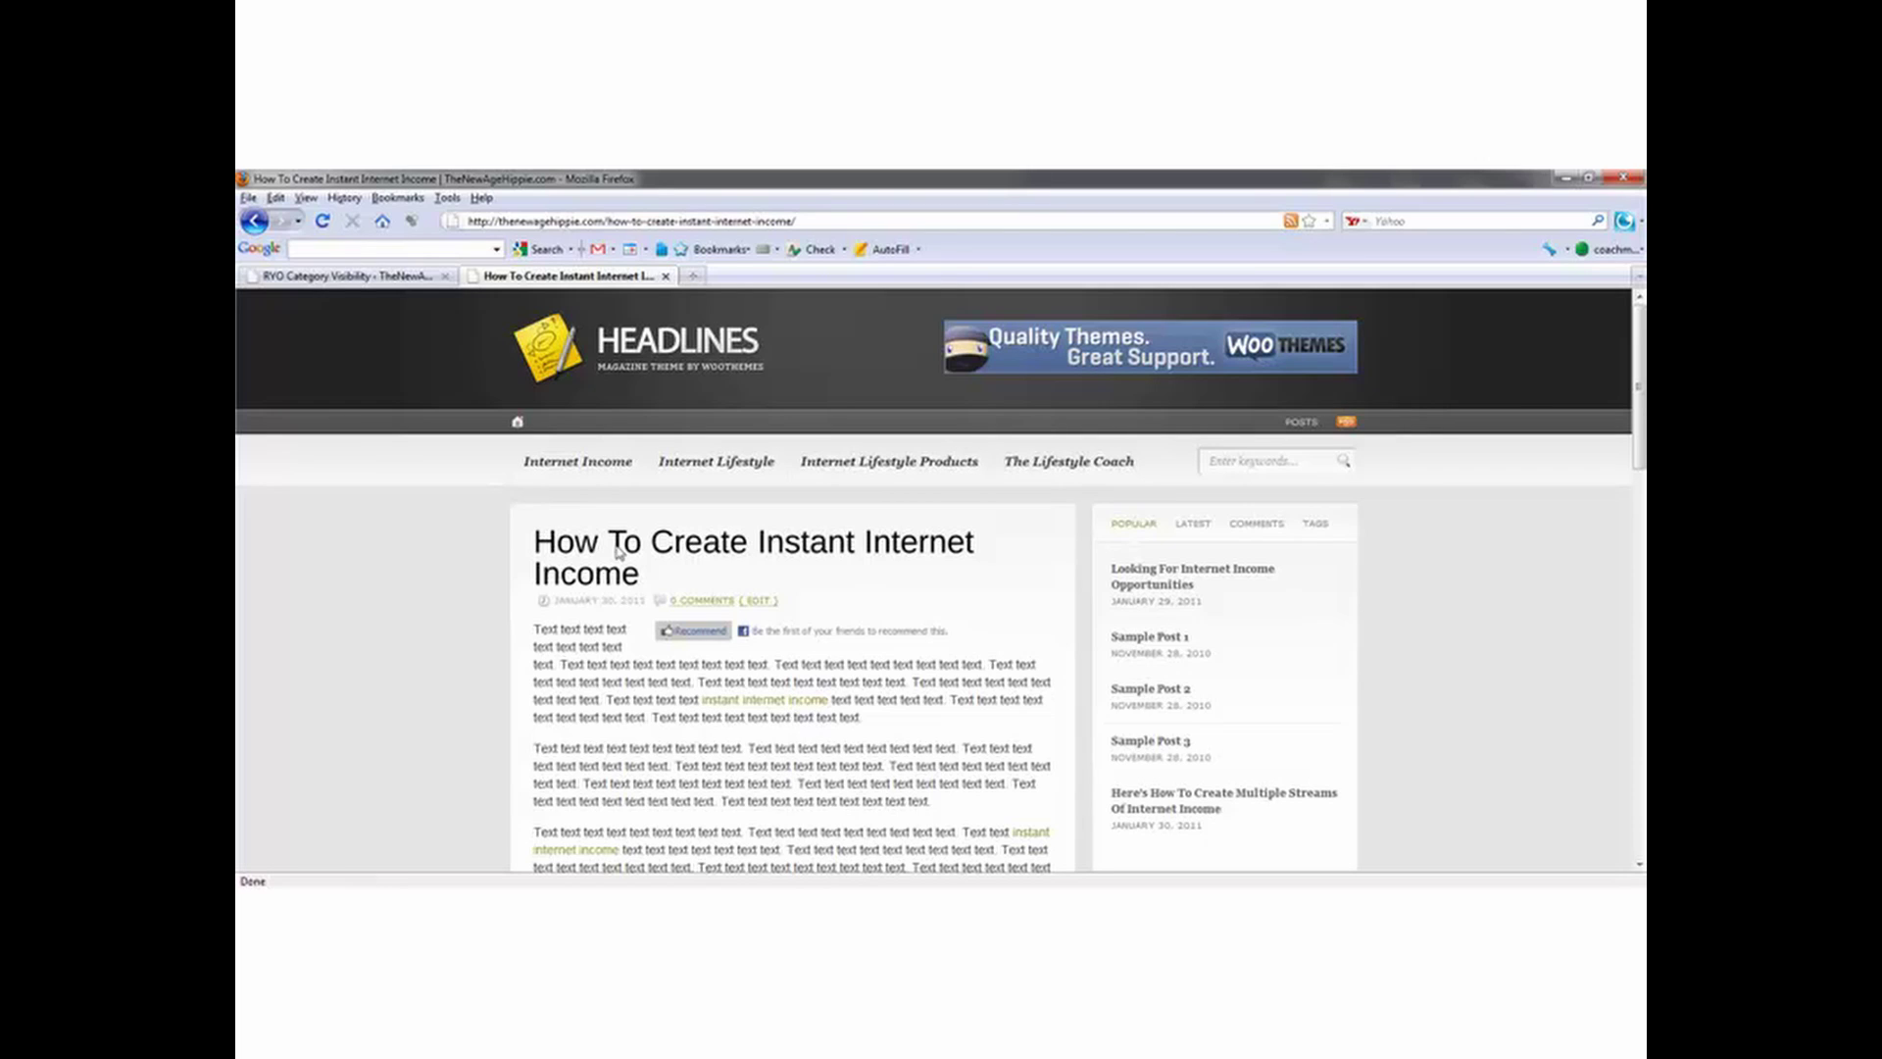
left_click(557, 344)
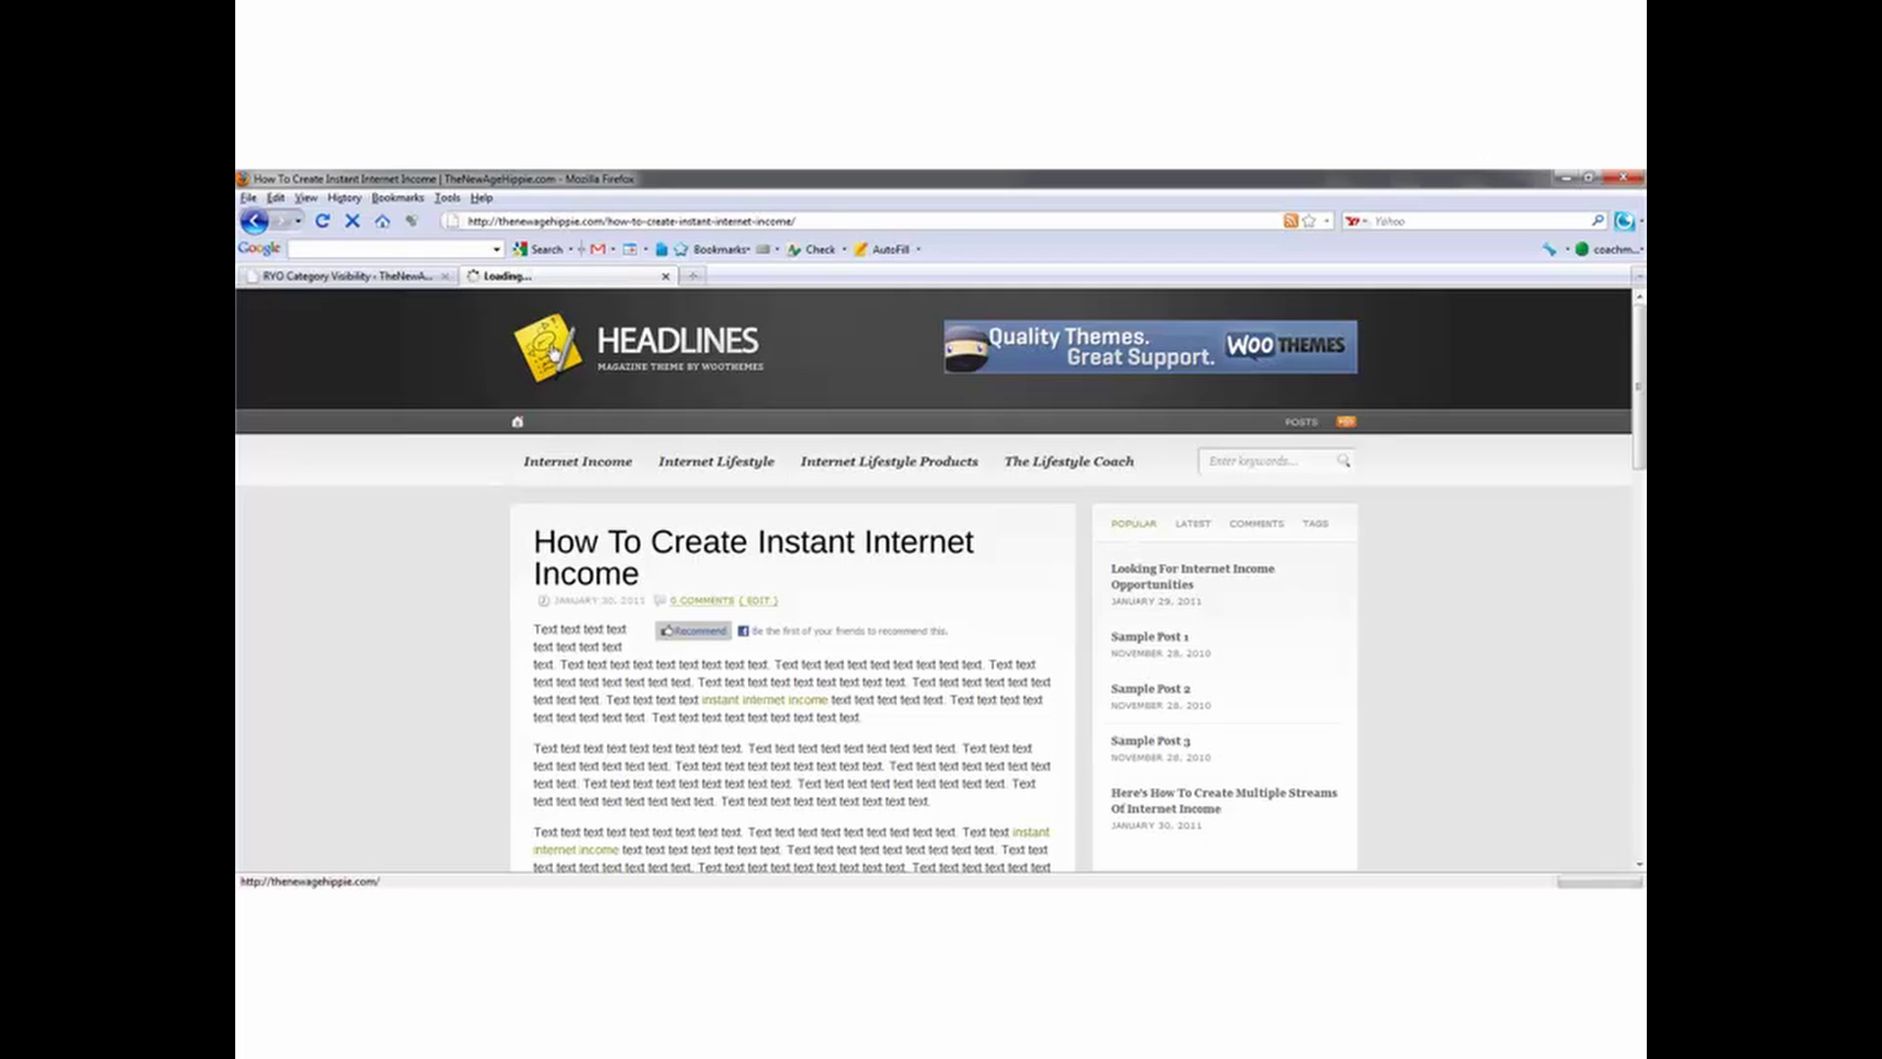
left_click(666, 275)
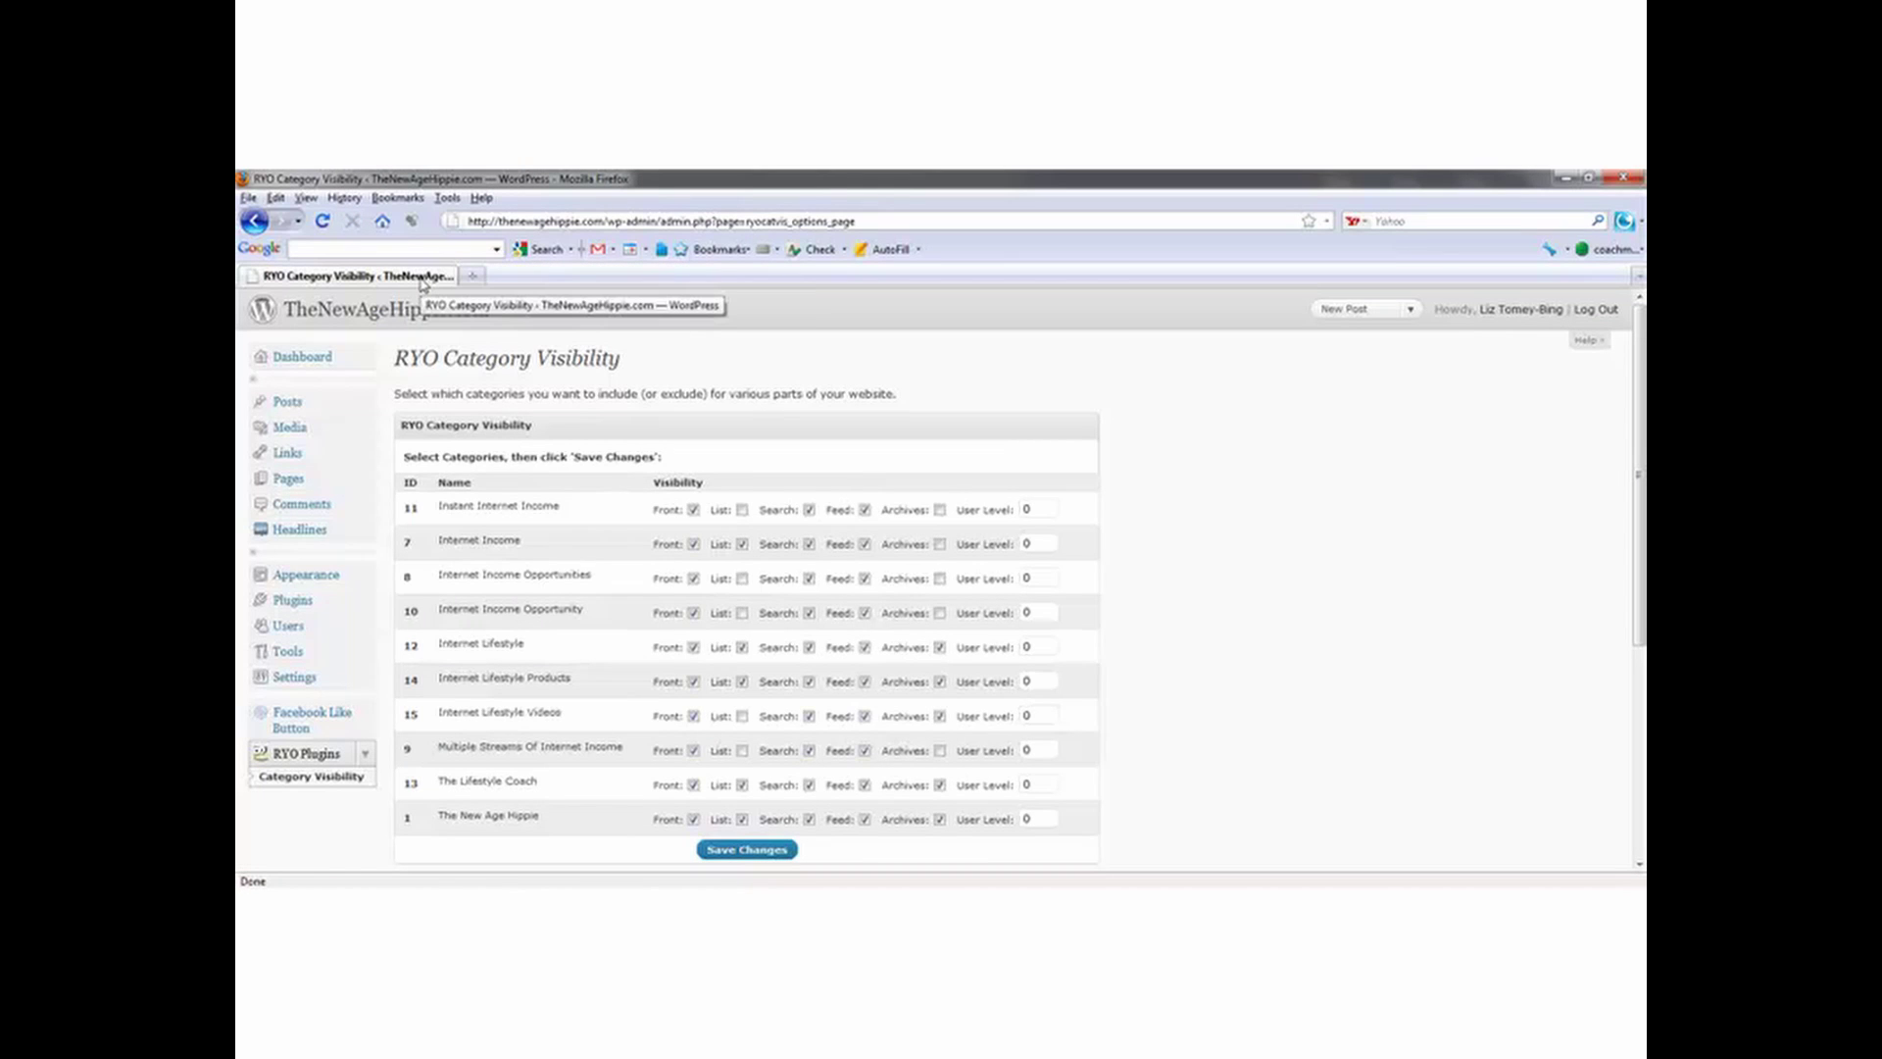